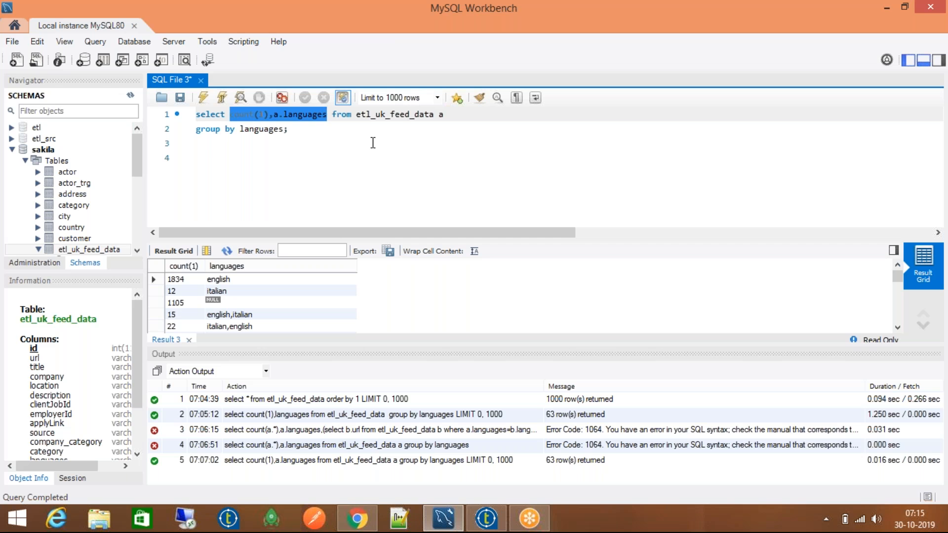
- Rewrite the query as "select * from etl_uk_feed_data;" by removing the count, alias and grouping, and run it
text(*)
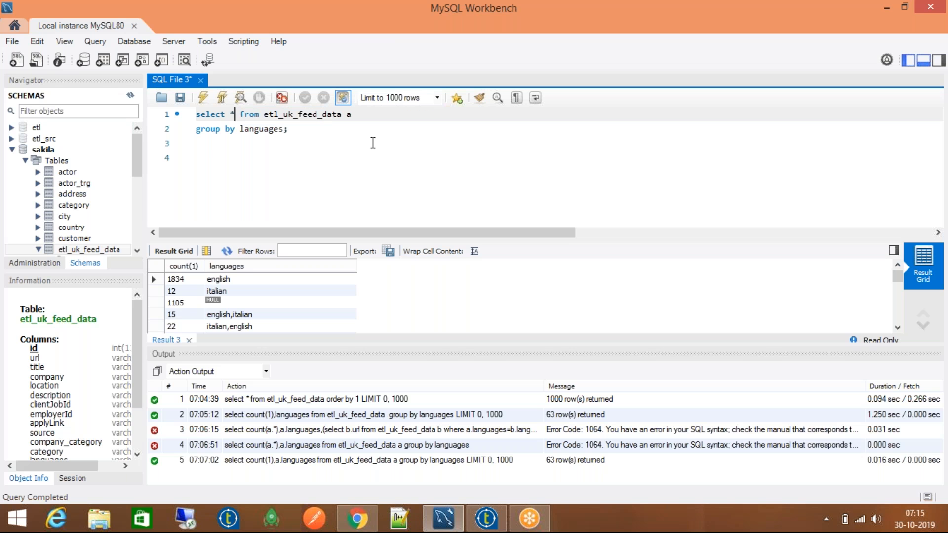
key(Down)
key(Left)
key(Left)
key(Left)
key(Left)
key(Left)
key(Left)
key(Left)
key(Left)
key(Left)
key(Left)
key(Left)
key(shift+Down)
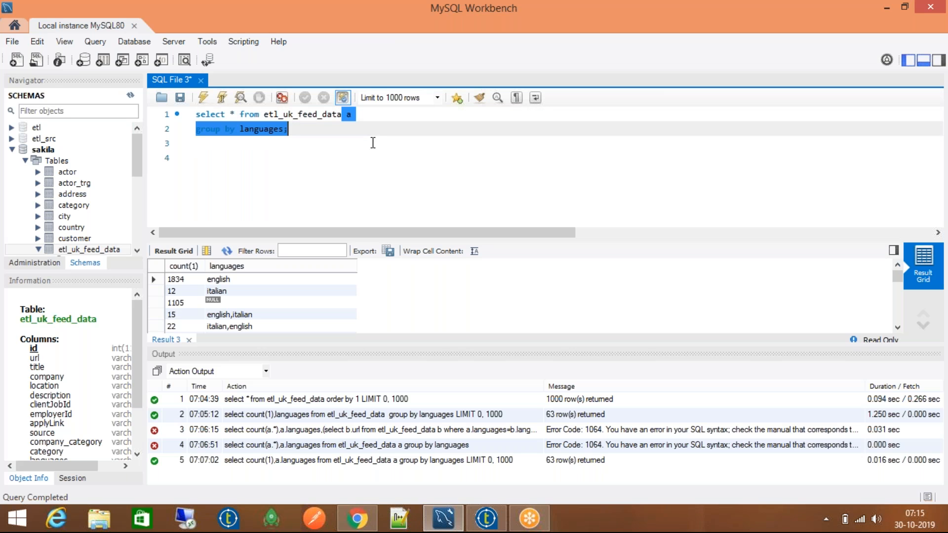
key(BackSpace)
text(;)
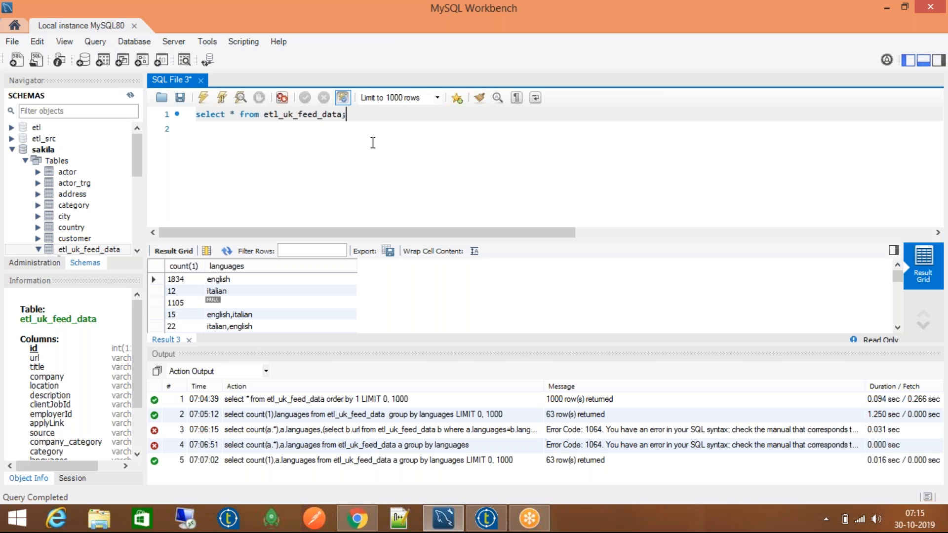
key(ctrl+Return)
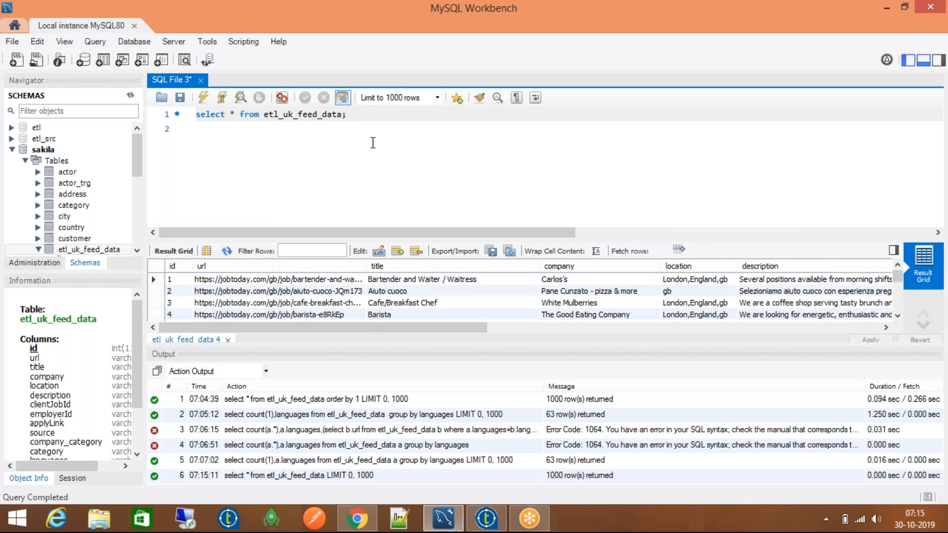
- Close the query's result set and run the select-all query on etl_uk_feed_data again
click(227, 339)
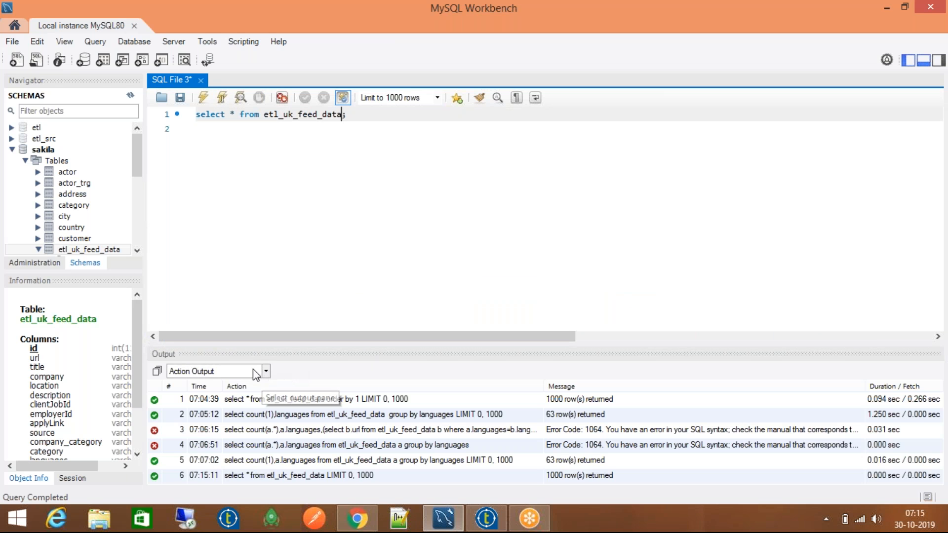
click(326, 124)
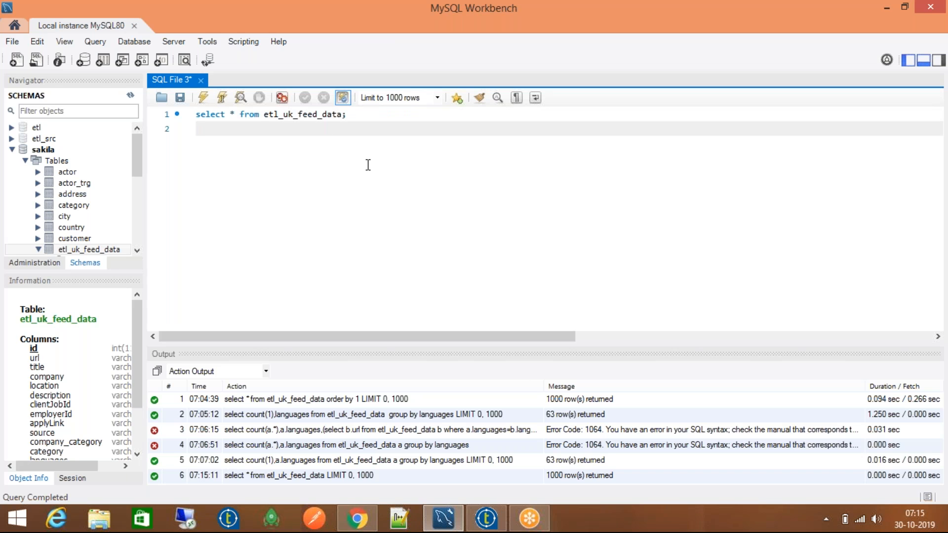
key(ctrl+Return)
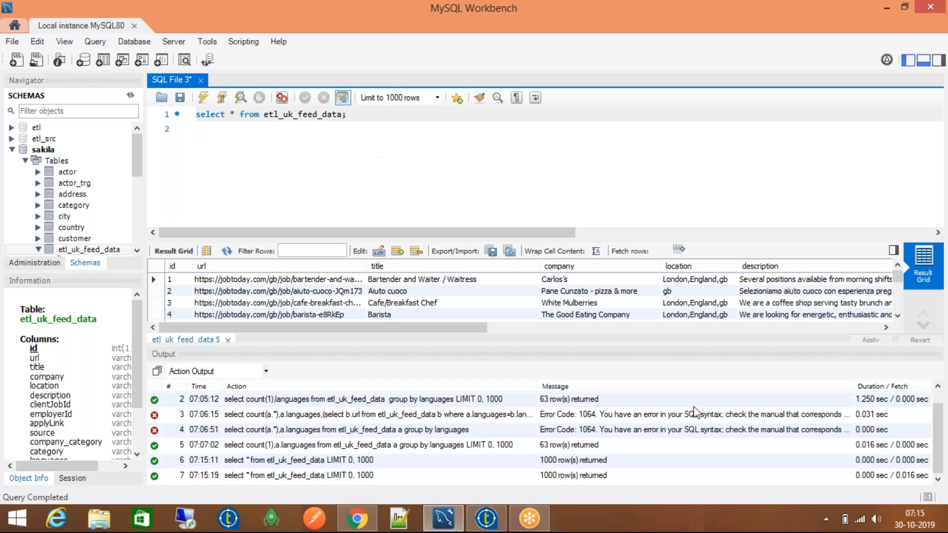
- Examine the first record's fields across the result columns from title through languages
click(710, 280)
key(Left)
key(Left)
key(Left)
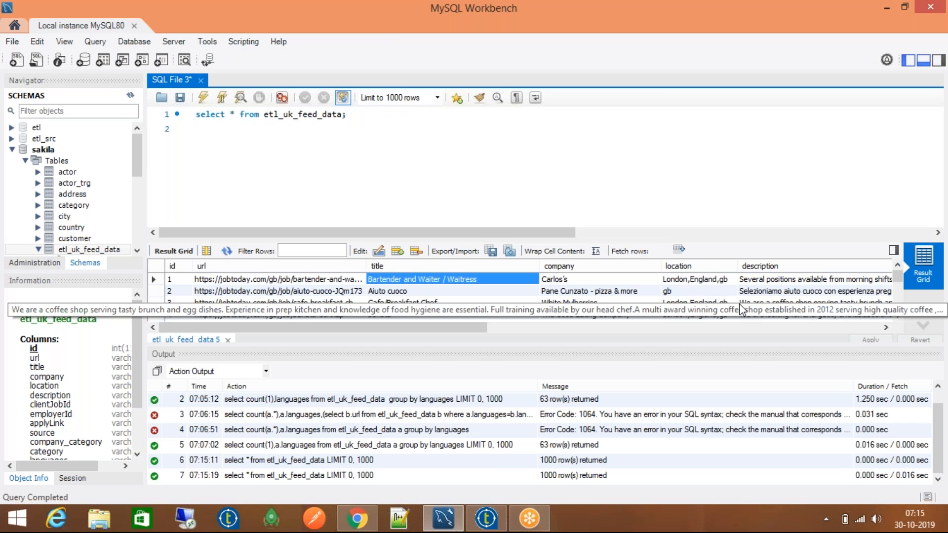
key(Right)
key(Right)
key(Right)
key(Right)
key(Right)
key(Right)
key(Right)
key(Right)
key(Right)
key(Right)
key(Right)
key(Right)
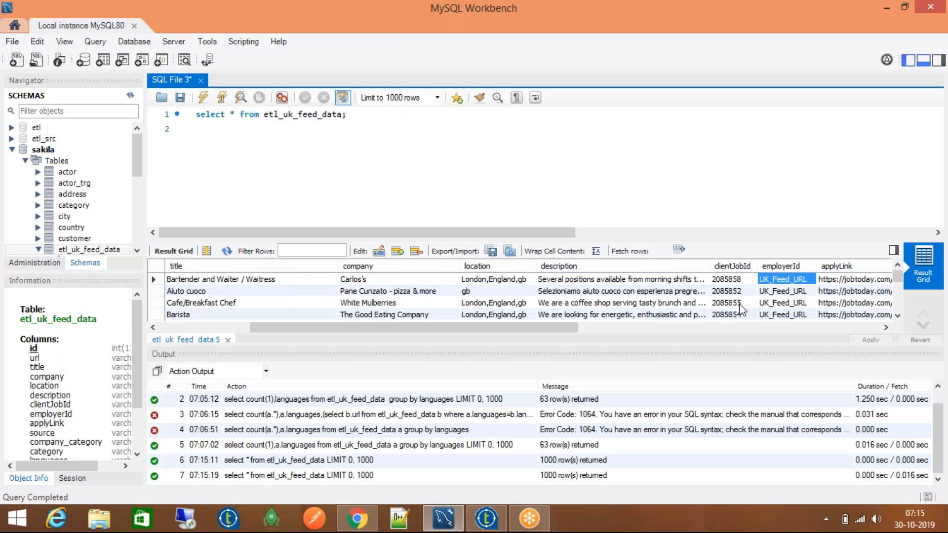
key(Left)
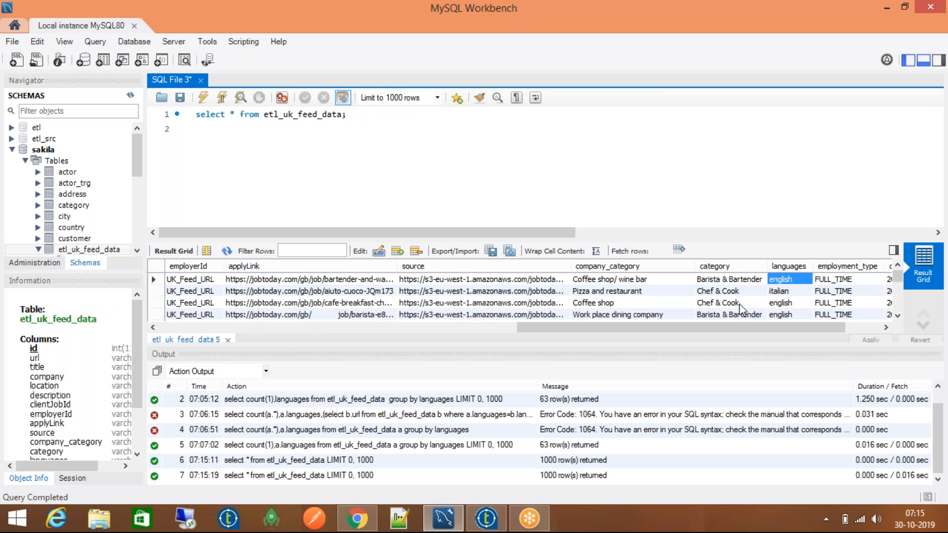
drag(656, 325, 404, 313)
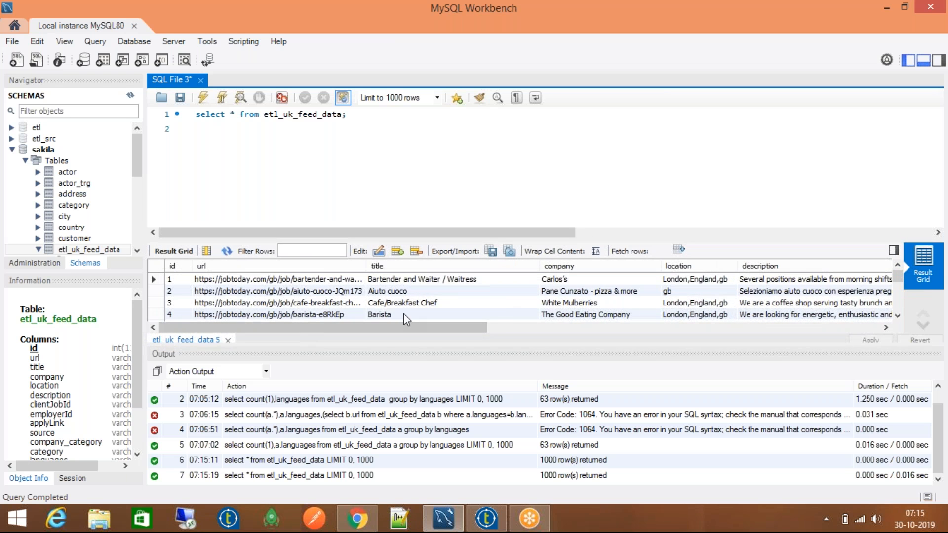
- Review the first record again from the title and description through the source, category and employment type columns
click(505, 284)
key(Right)
key(Right)
key(Right)
key(Right)
key(Right)
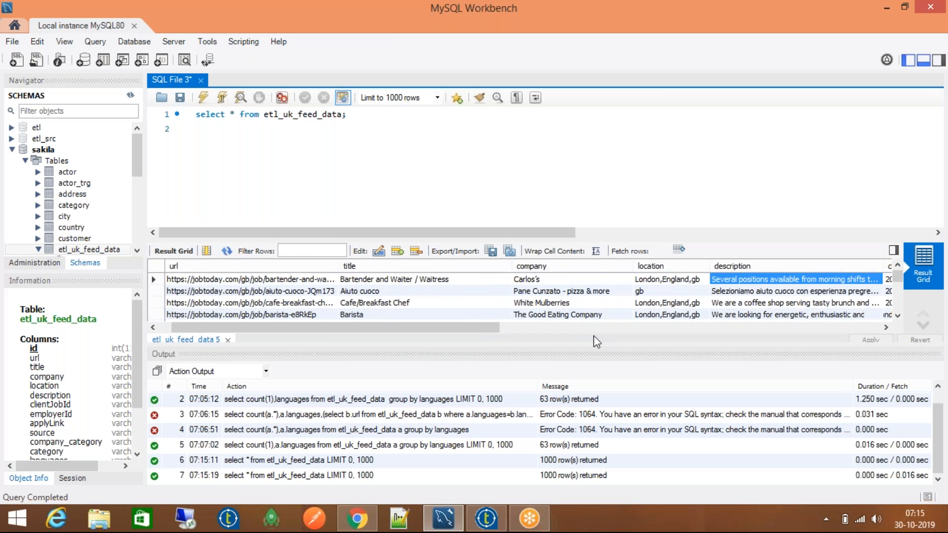
key(Right)
key(Right)
key(Right)
key(Right)
key(Right)
key(Right)
key(Right)
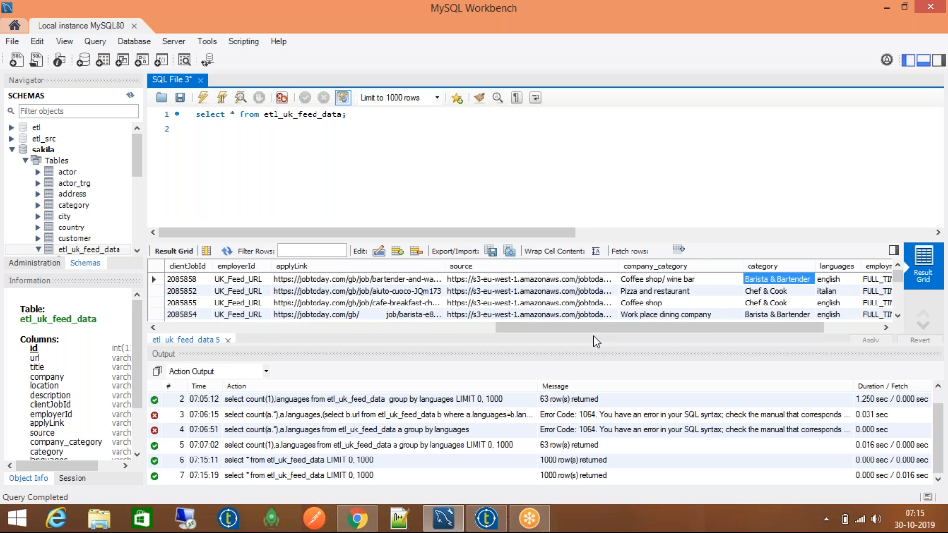
key(Left)
key(Left)
key(Left)
key(Right)
key(Right)
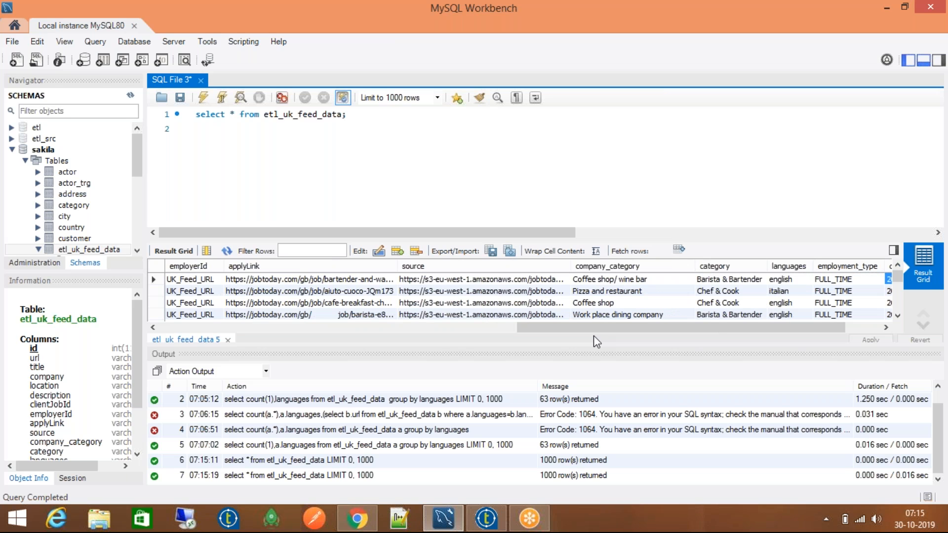
- Examine the values in the languages column down the result rows
key(Left)
key(Down)
key(Down)
key(Down)
key(Down)
key(Down)
key(Down)
key(Down)
key(Down)
key(Down)
key(Down)
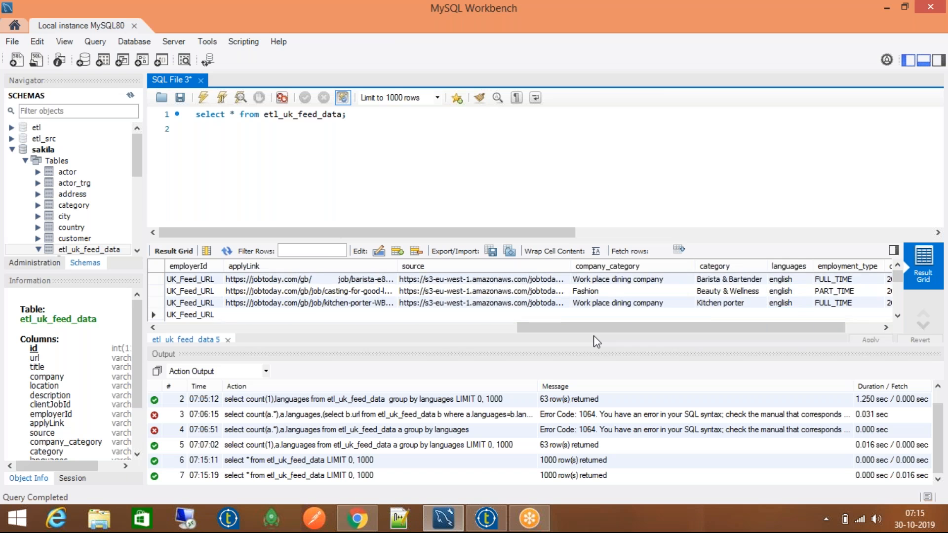
key(Down)
key(Down)
key(Down)
key(Down)
key(Down)
key(Down)
key(Down)
key(Down)
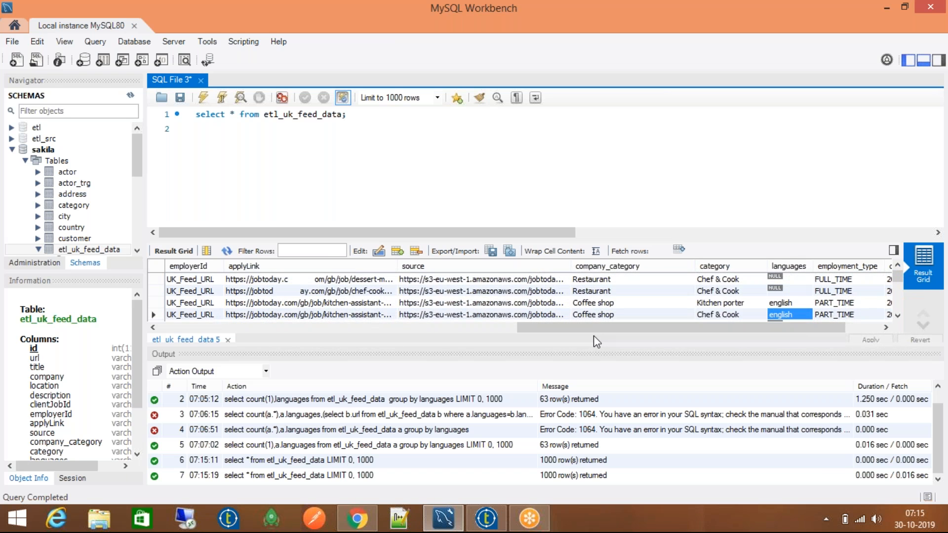
key(Down)
key(Down)
key(Down)
key(Down)
key(Down)
key(Down)
key(Down)
key(Down)
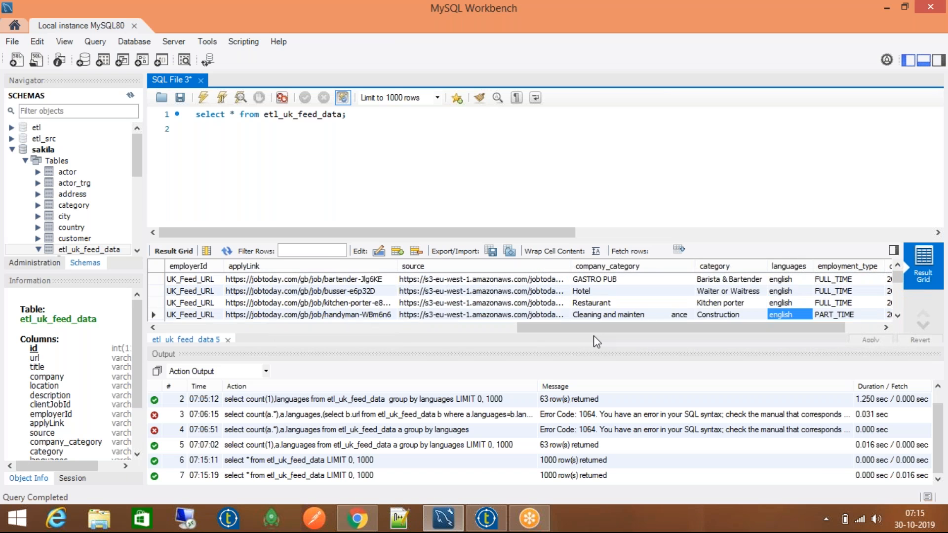
key(Down)
key(Down)
key(Down)
key(Down)
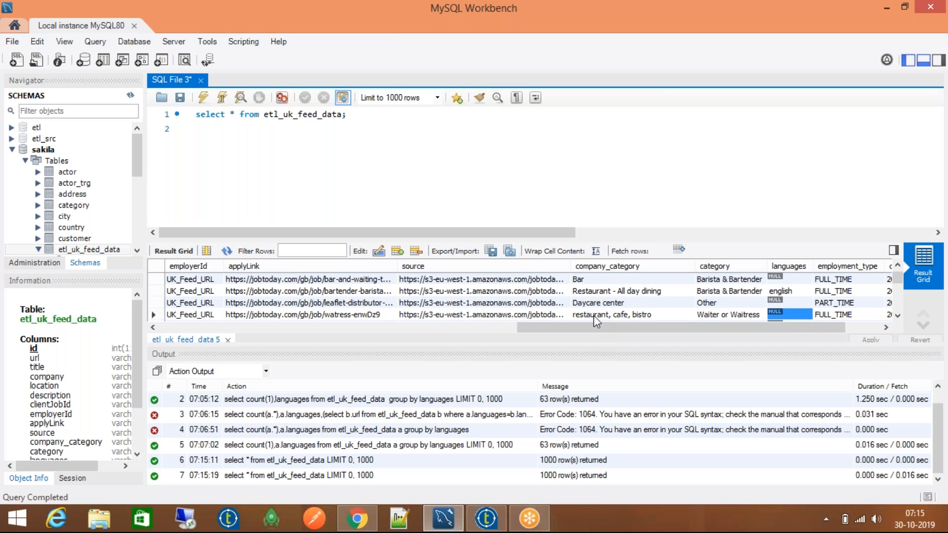
- Change the selection to count(*) so the query counts all rows of etl_uk_feed_data, and run it
click(230, 114)
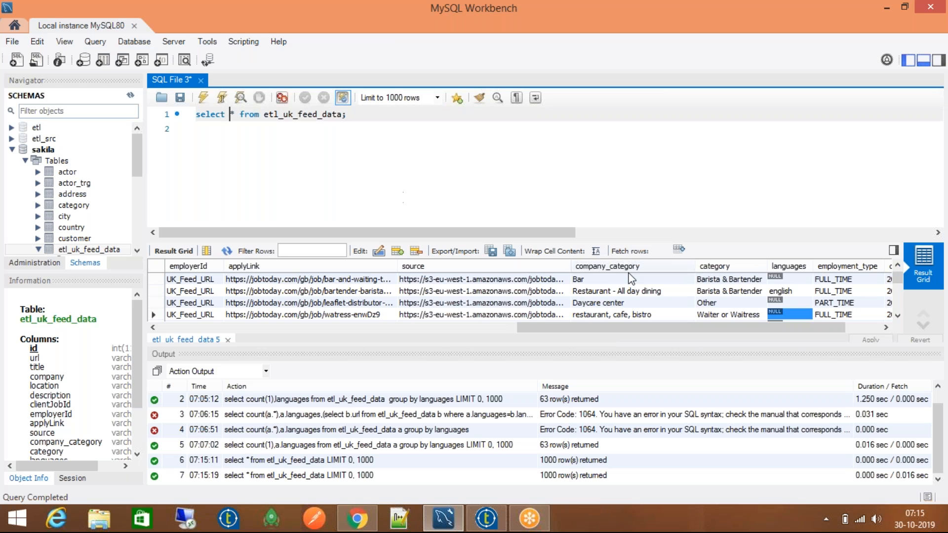
text(count(*)
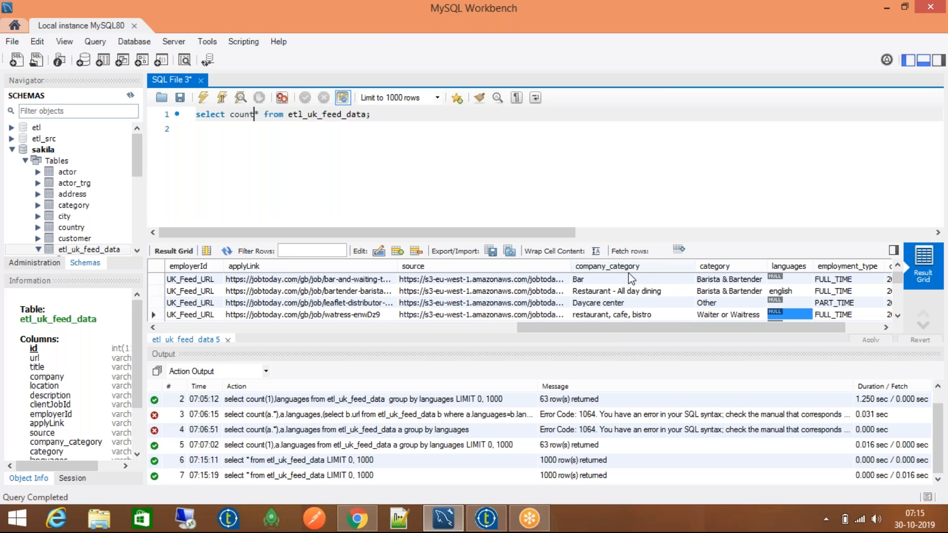
text())
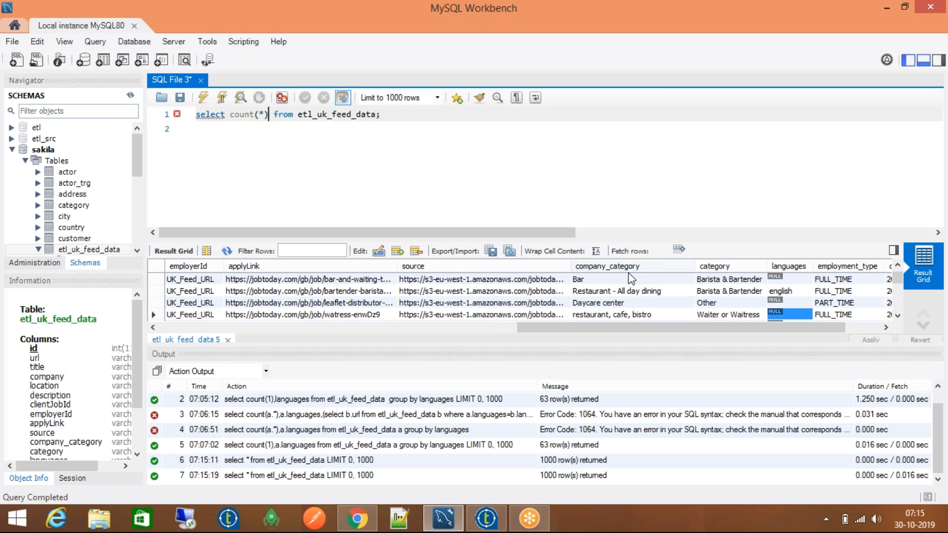
key(ctrl+Return)
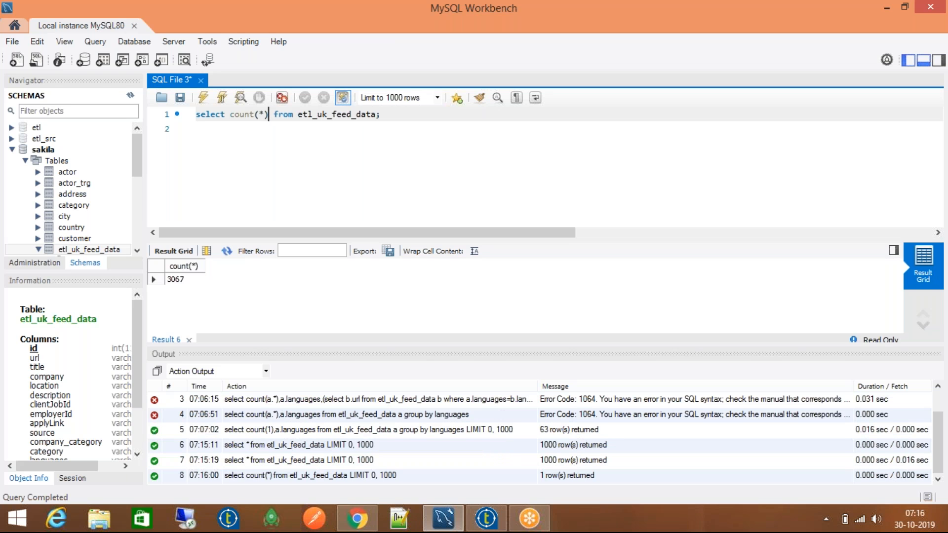
- Add the languages column after count(*) in the select list
text(,langu)
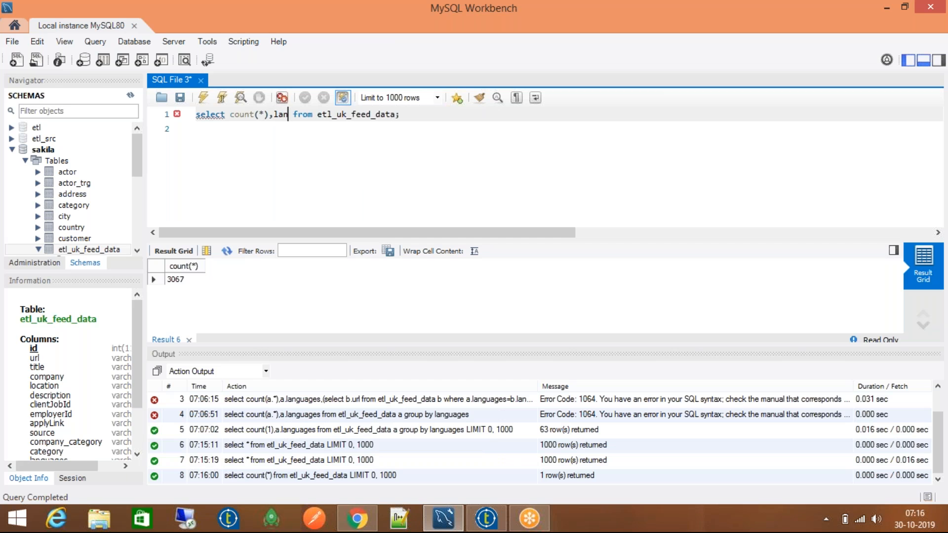
text(age)
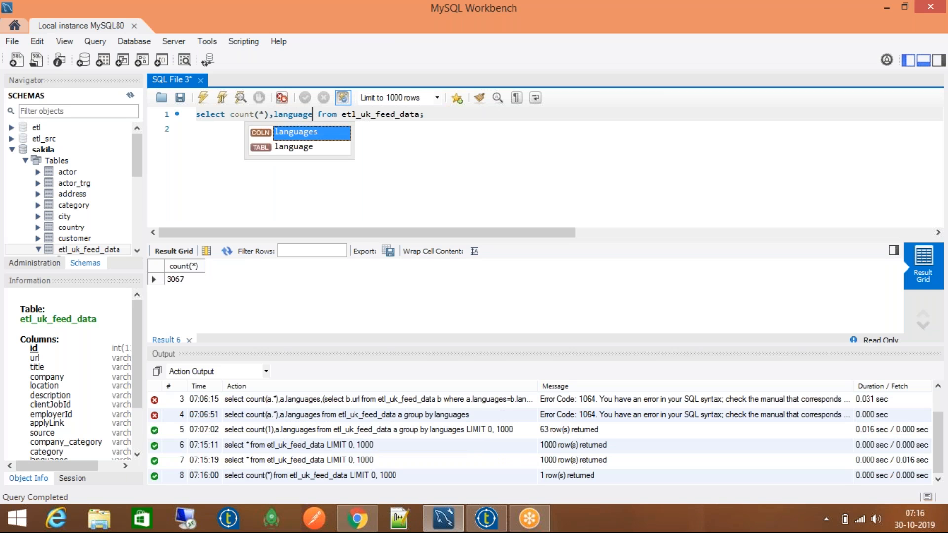
key(Return)
- Add "group by languages order by 1 desc" on a new line of the query and run it
key(Right)
key(Right)
key(Right)
key(Right)
key(Right)
key(Right)
key(Right)
key(Right)
key(Return)
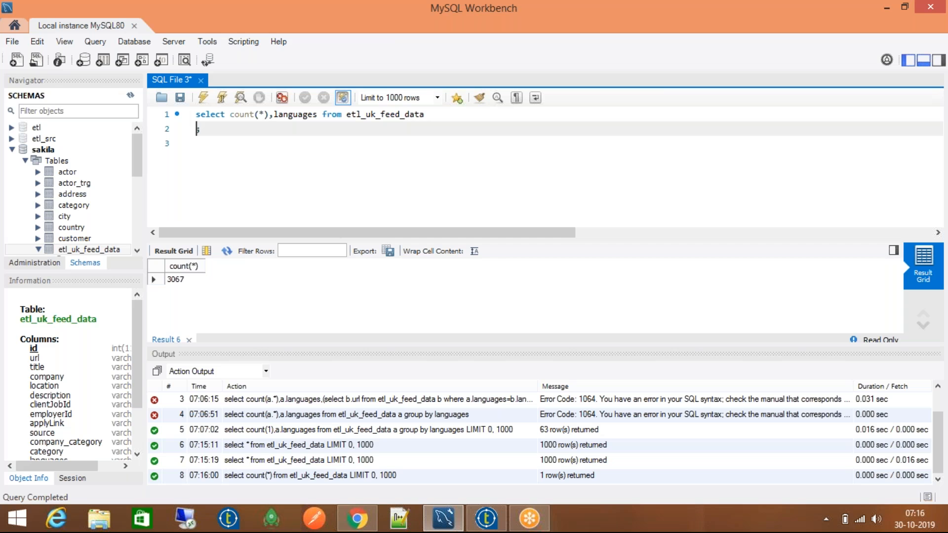
text(group by language)
key(Return)
text(order by 1 desc)
key(ctrl+Return)
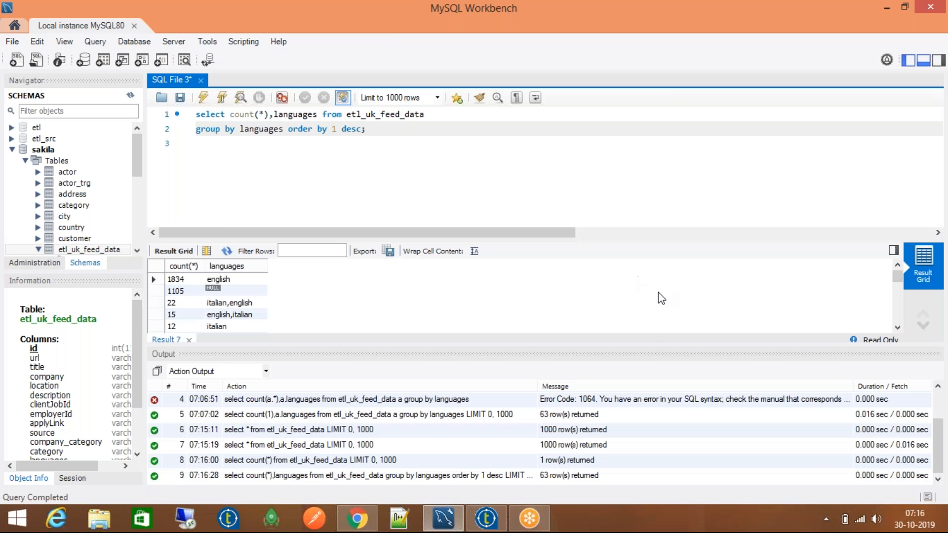
- Check the row counts of the english and NULL language groups in the results
click(242, 287)
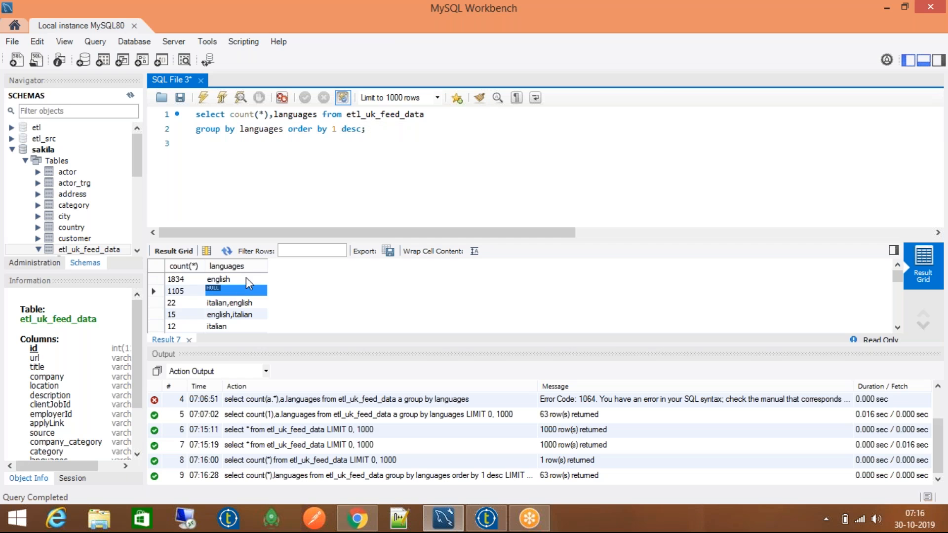
click(246, 277)
click(185, 279)
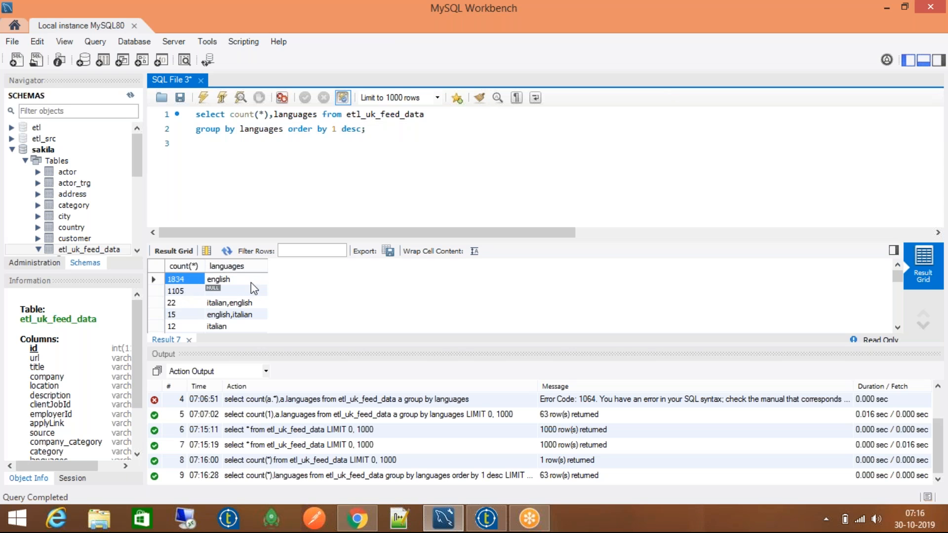
click(251, 281)
click(182, 280)
- Widen the languages result column to show the full language combinations, and select the spanish,italian,english,portuguese entry
scroll(207, 316, down, 10)
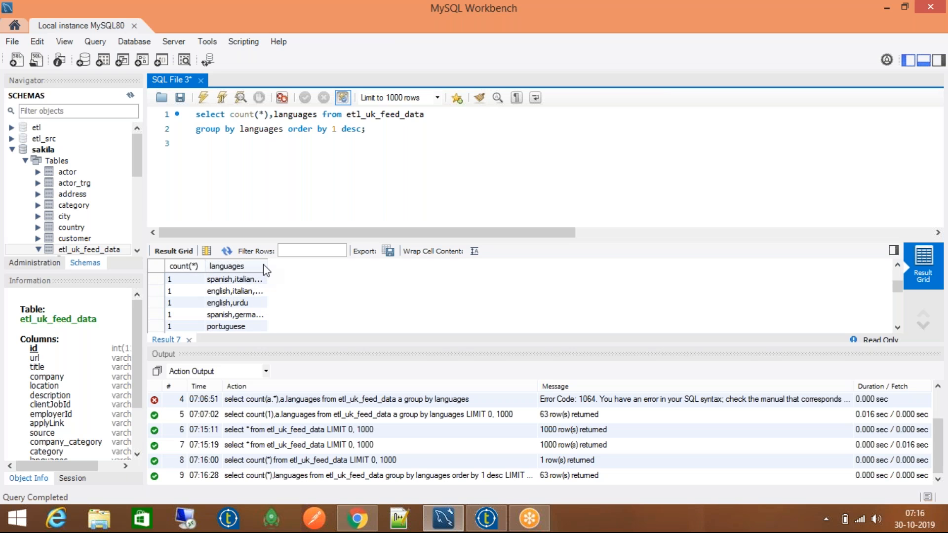
drag(269, 265, 366, 268)
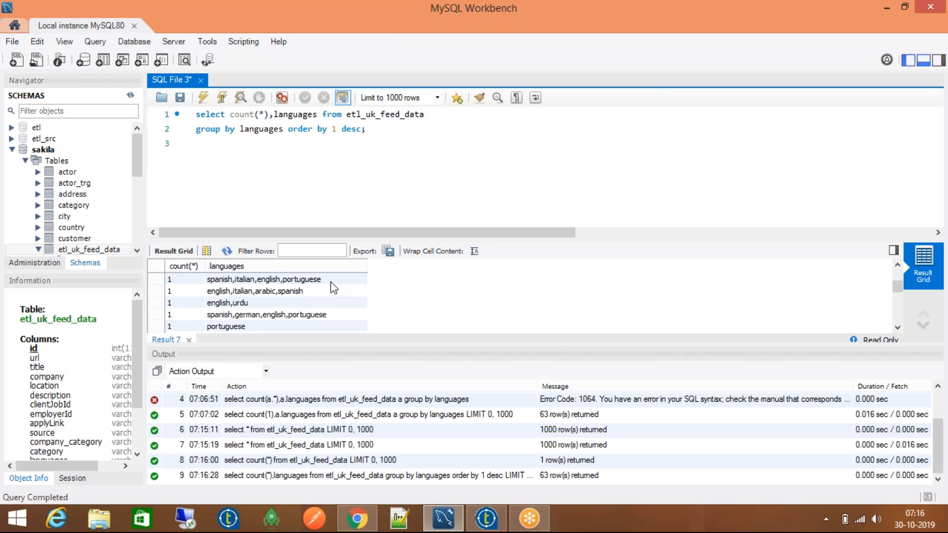
click(336, 279)
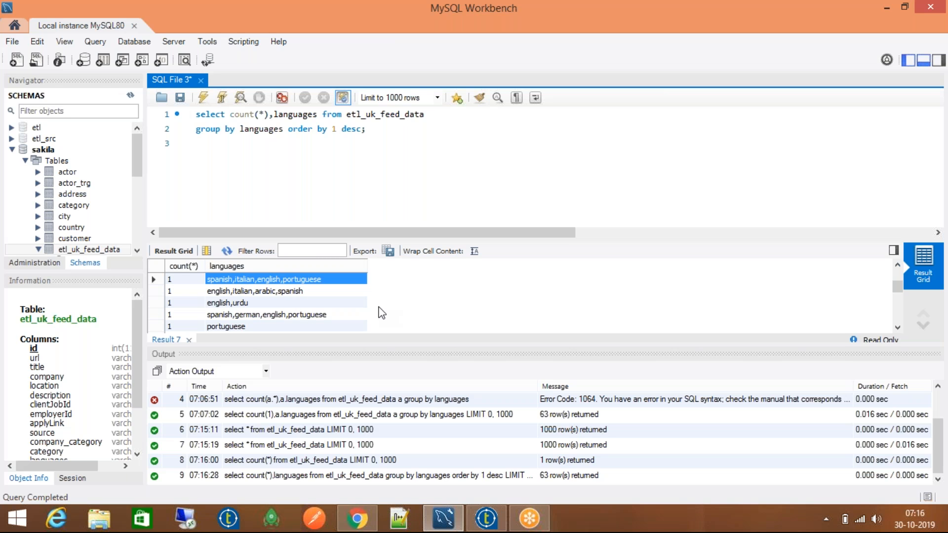
- Return to the first results and compare the counts of the english and NULL language groups
key(Up)
key(Up)
key(Up)
key(Up)
key(Up)
key(Up)
key(Up)
key(Up)
key(Up)
key(Up)
key(Up)
key(Up)
key(Up)
key(Up)
key(Up)
key(Left)
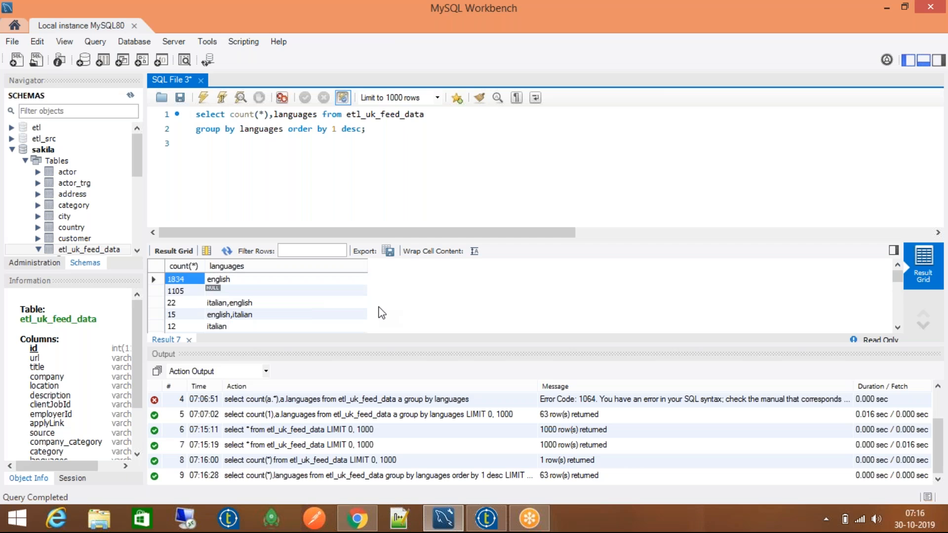
key(Down)
key(Right)
key(Left)
key(Up)
key(Down)
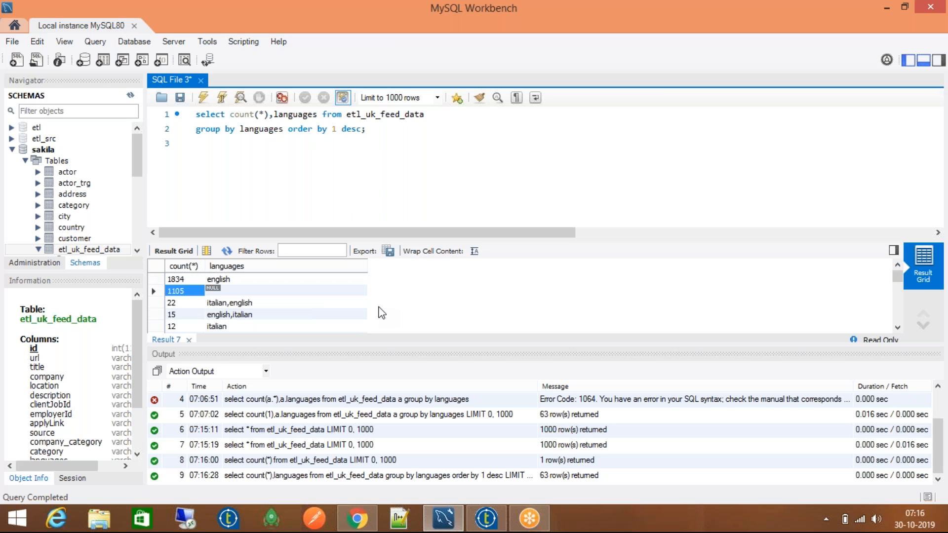
key(Up)
key(Right)
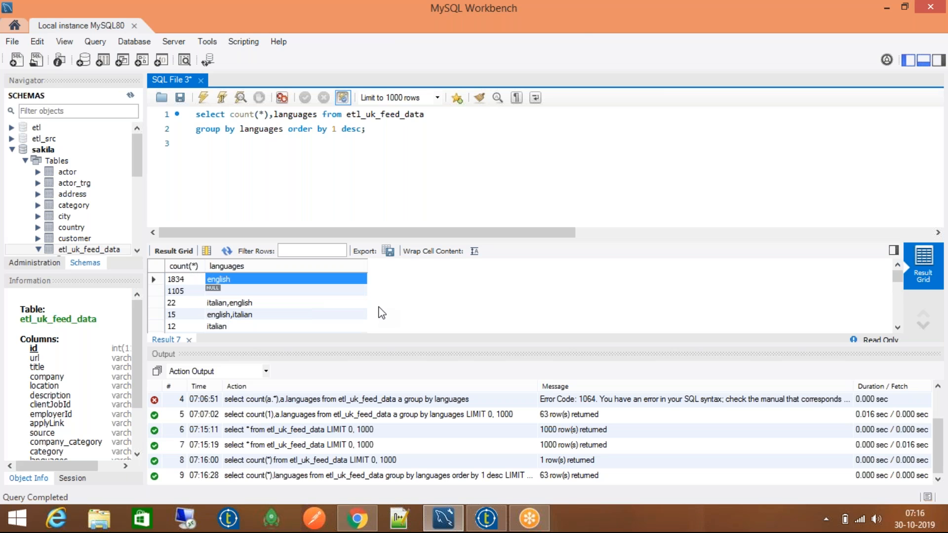
- Examine the less frequent language groups, from the NULL group down to spanish,english
key(Down)
key(Down)
key(Down)
key(Down)
key(Down)
key(Down)
key(Down)
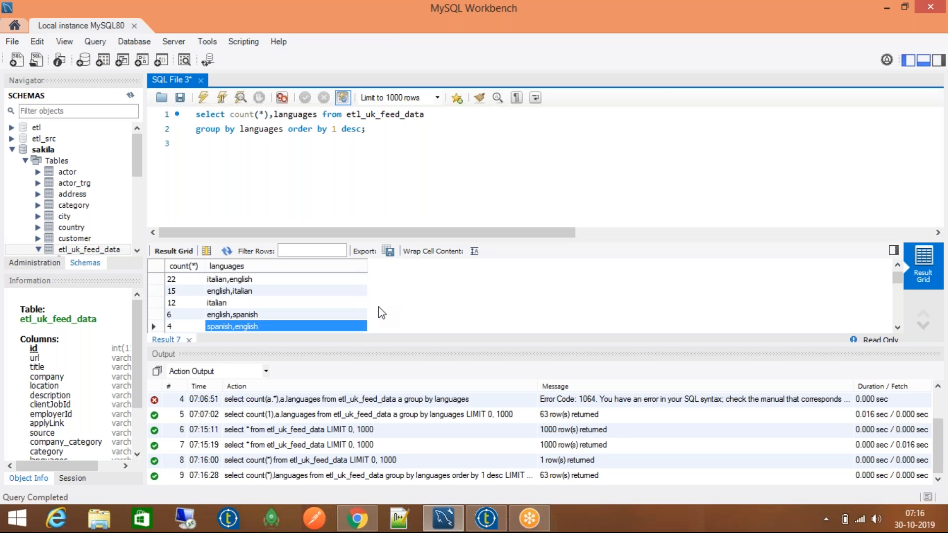
- Examine the rarer language combinations further down the results, below the spanish,english group
key(Down)
key(Down)
key(Down)
key(Down)
key(Down)
key(Down)
key(Down)
key(Down)
key(Down)
key(Down)
key(Down)
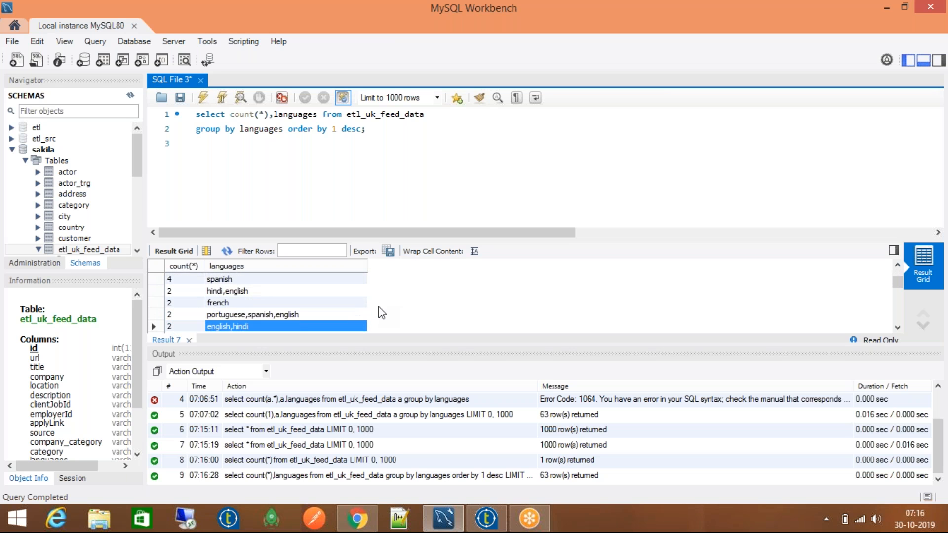
key(Down)
key(Down)
key(Down)
key(Down)
key(Down)
key(Down)
key(Down)
key(Down)
key(Down)
- Go back up through the language groups to the english entry in the first result row
key(Up)
key(Up)
key(Up)
key(Up)
key(Up)
key(Up)
key(Up)
key(Up)
key(Up)
key(Up)
key(Up)
key(Up)
key(Up)
key(Up)
key(Up)
key(Up)
key(Up)
key(Up)
key(Up)
key(Up)
key(Up)
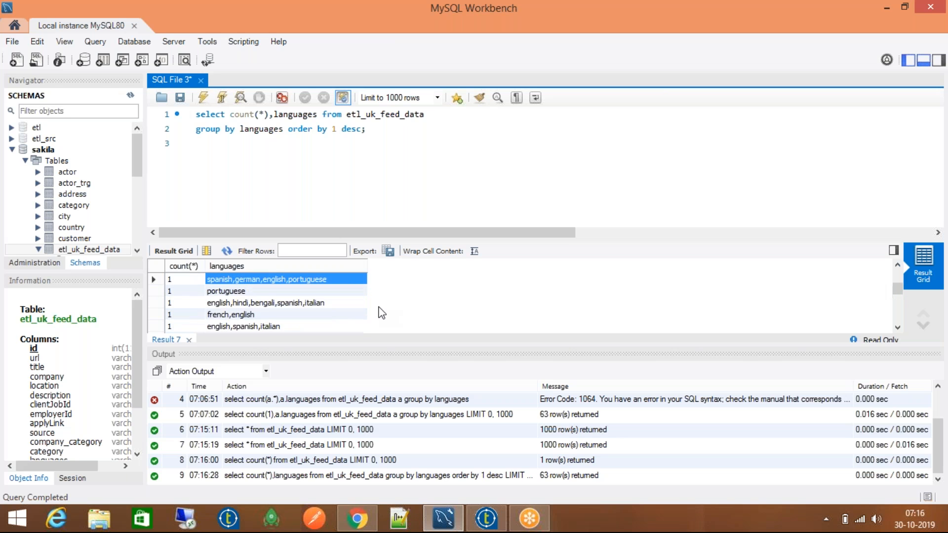
key(Up)
key(Up)
key(Up)
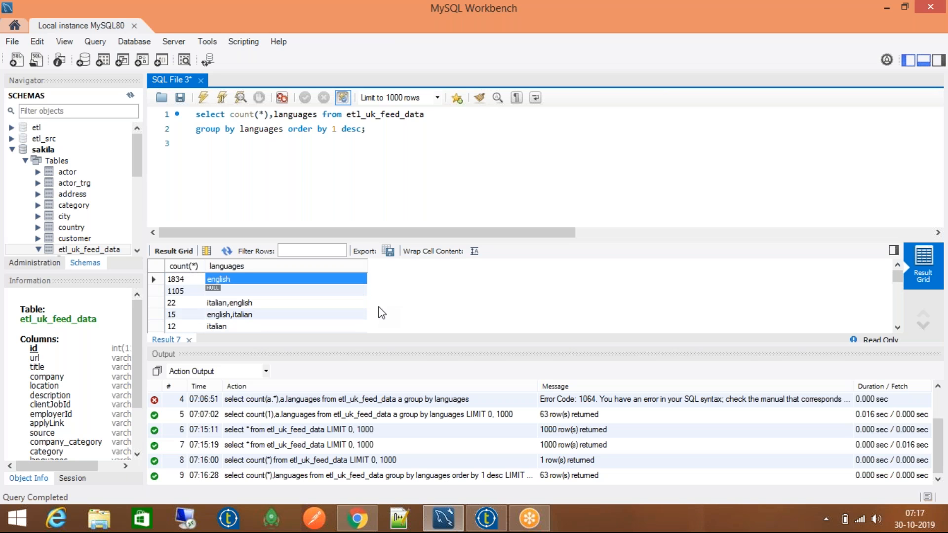
- Inspect the english group's count and languages value in the first result row, and check the NULL group's count
key(Left)
key(Right)
key(Left)
key(Right)
key(Left)
key(Right)
key(Left)
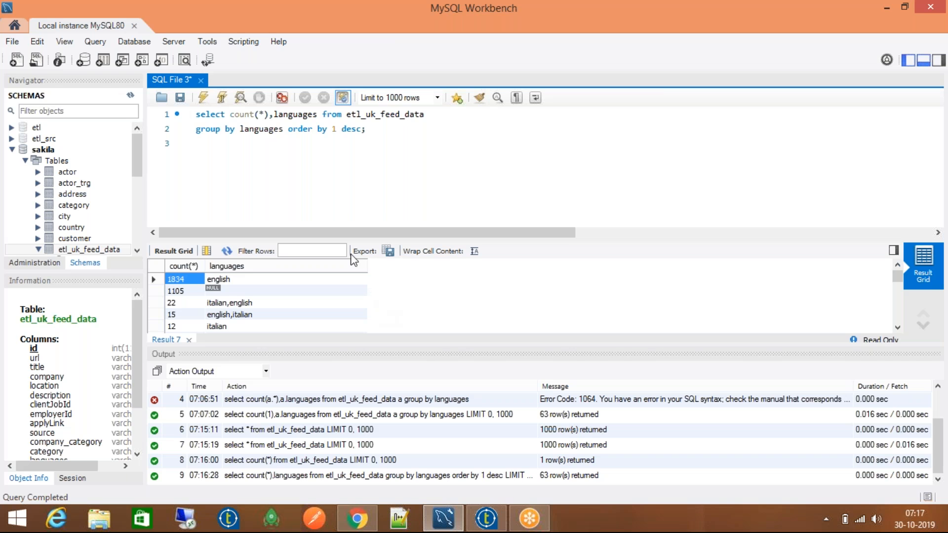
click(224, 282)
click(175, 279)
click(187, 291)
click(223, 278)
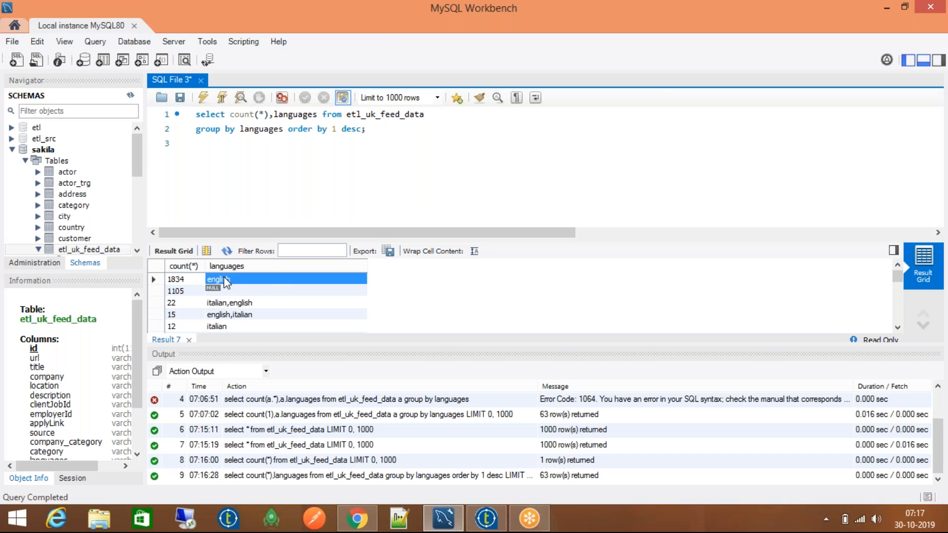
- Review the count expression in the query against the english, NULL, italian,english and english,italian result rows
click(268, 115)
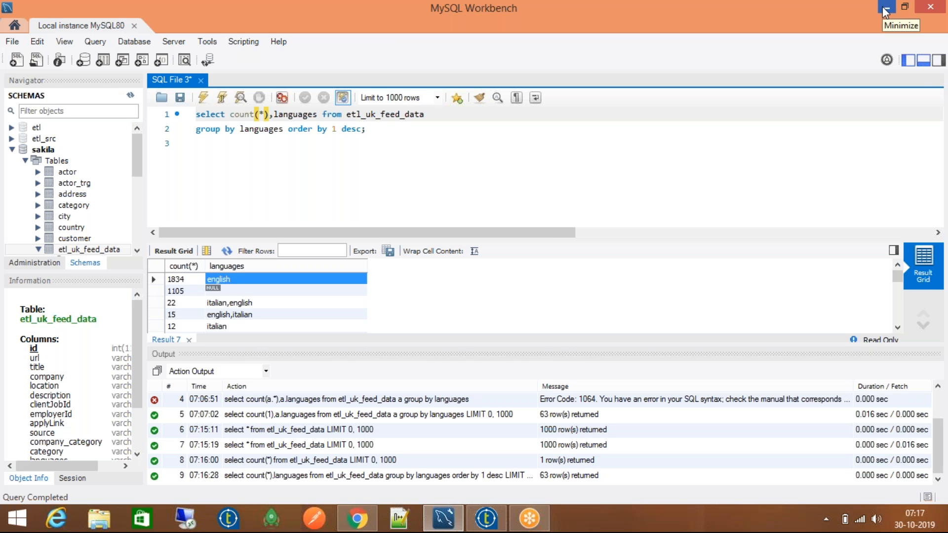
click(188, 279)
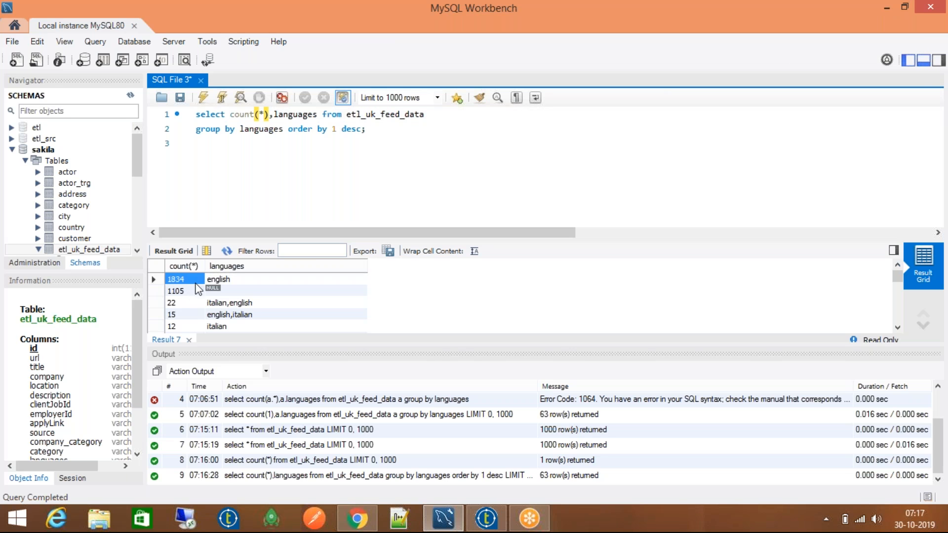
click(227, 280)
click(177, 280)
click(177, 289)
click(180, 280)
click(210, 279)
click(188, 274)
click(189, 285)
click(190, 281)
click(228, 282)
click(229, 291)
click(197, 293)
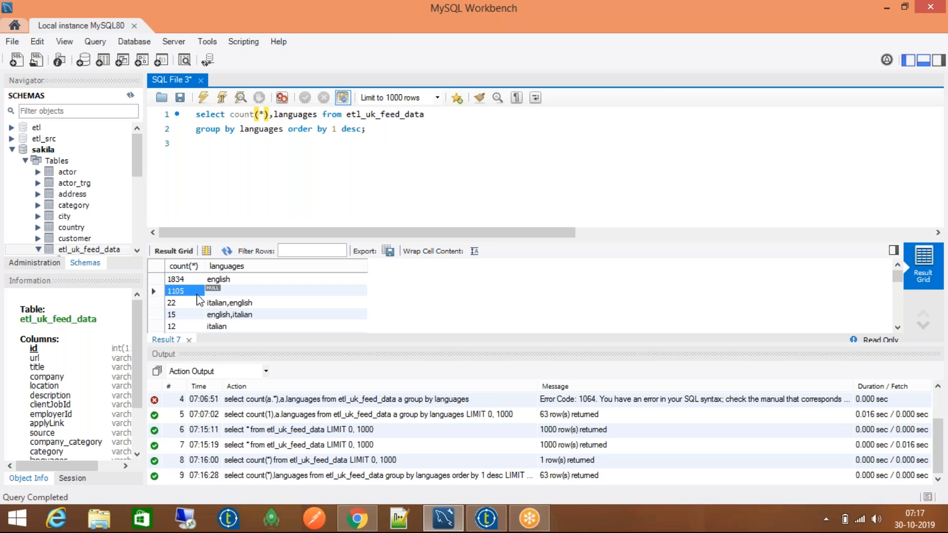
click(238, 302)
click(271, 311)
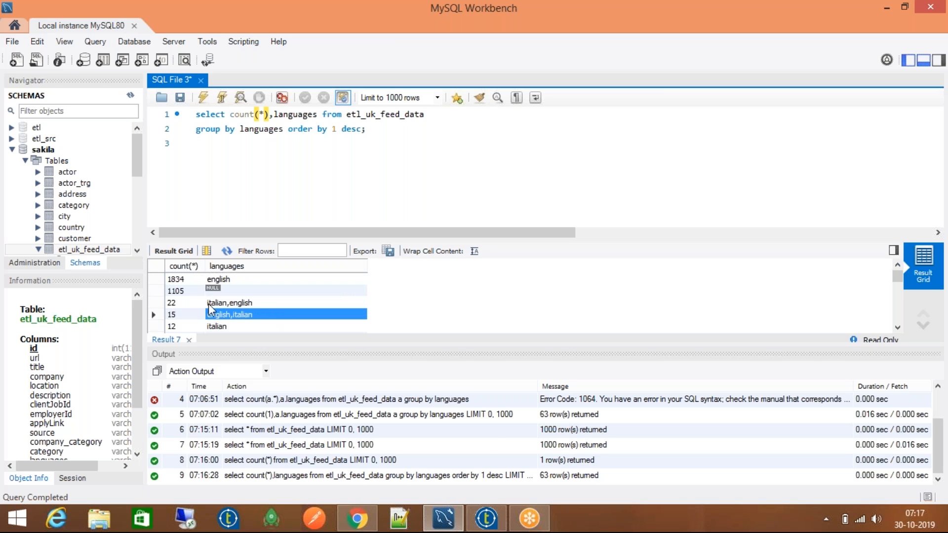
- Switch to Talend Open Studio and create a job named Language_Feed_Consolidated in the Dev_Environment folder
click(486, 517)
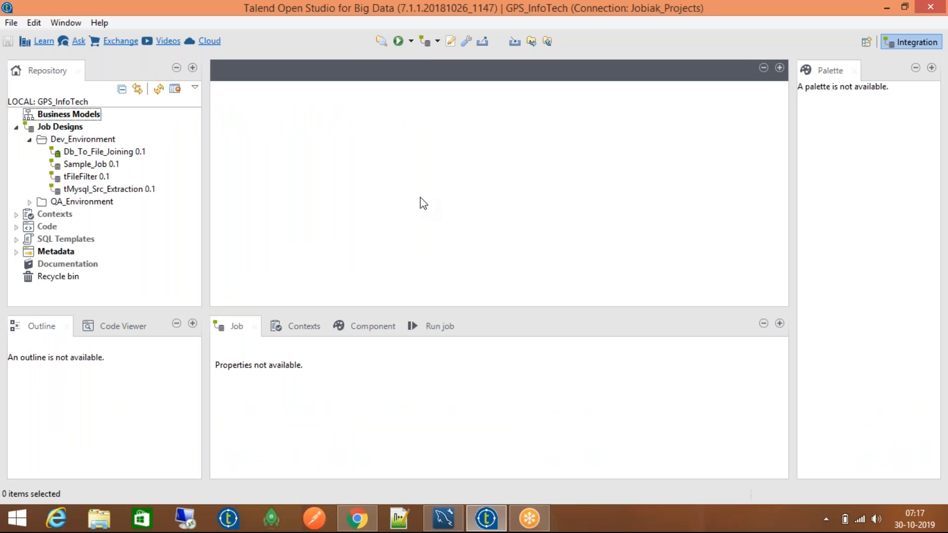
click(93, 141)
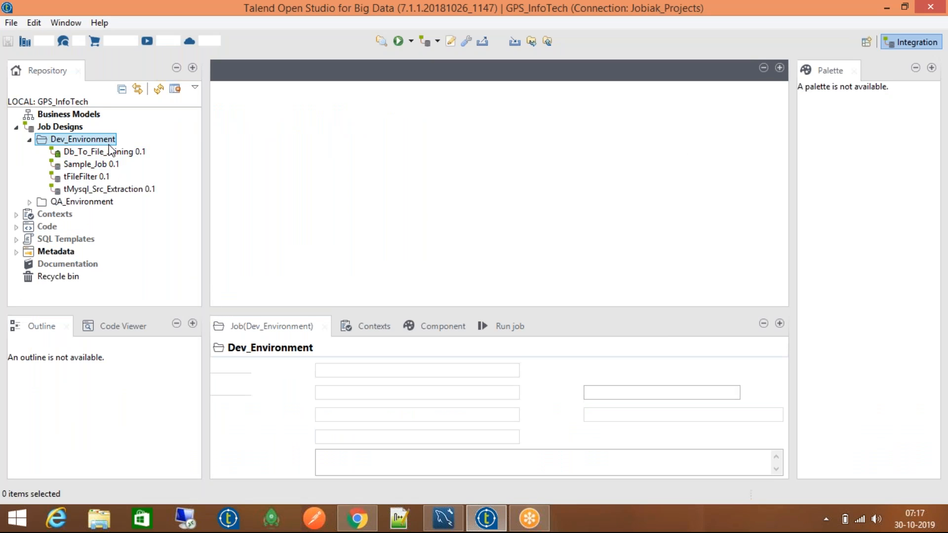
right_click(108, 140)
click(114, 146)
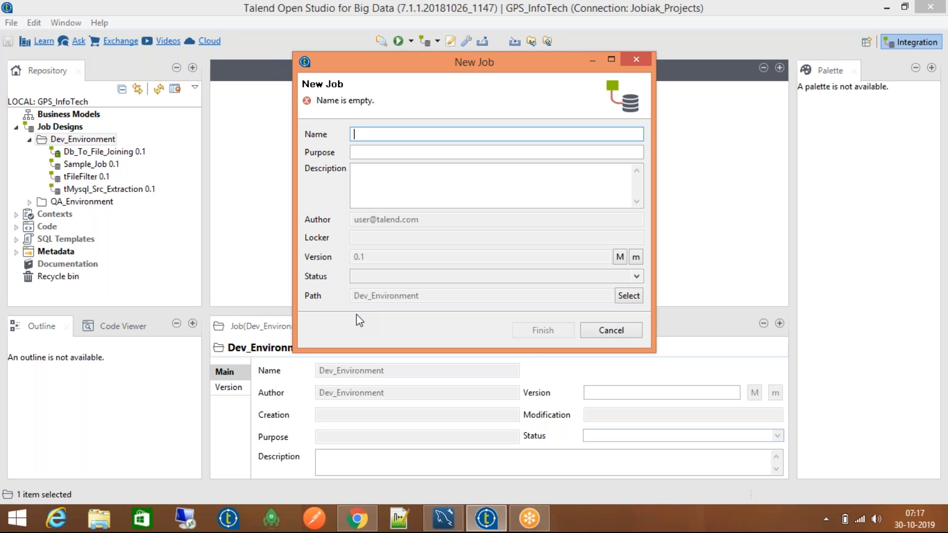
text(Langu)
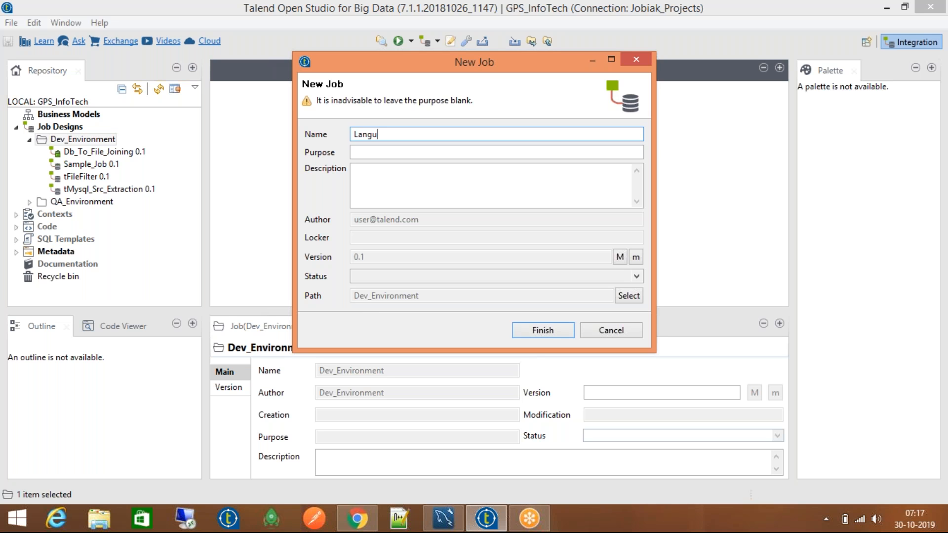
text(age_Feed_Consolidated)
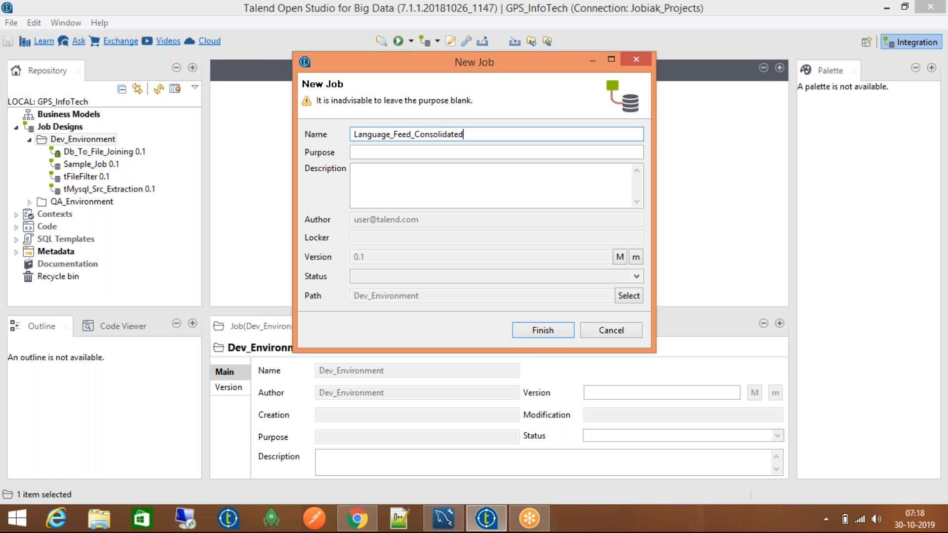
key(Return)
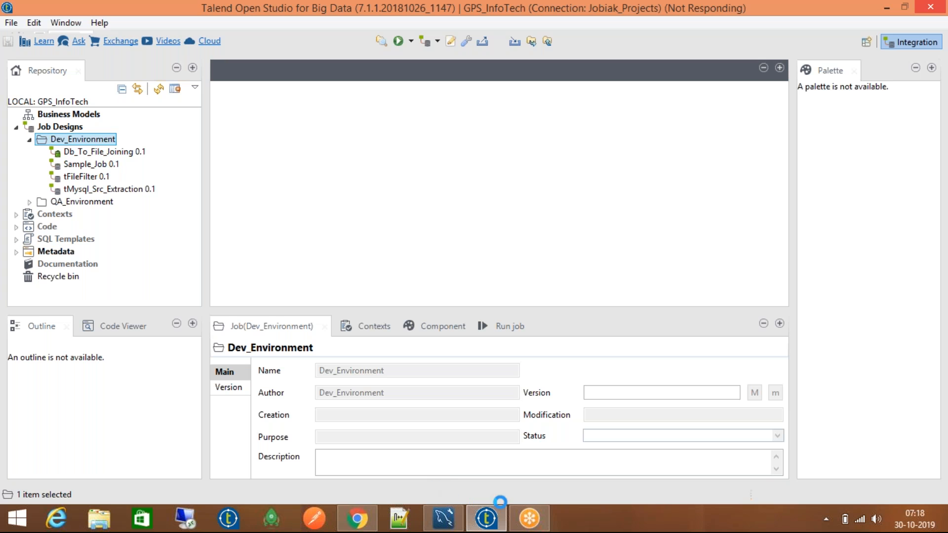
mouse_move(424, 504)
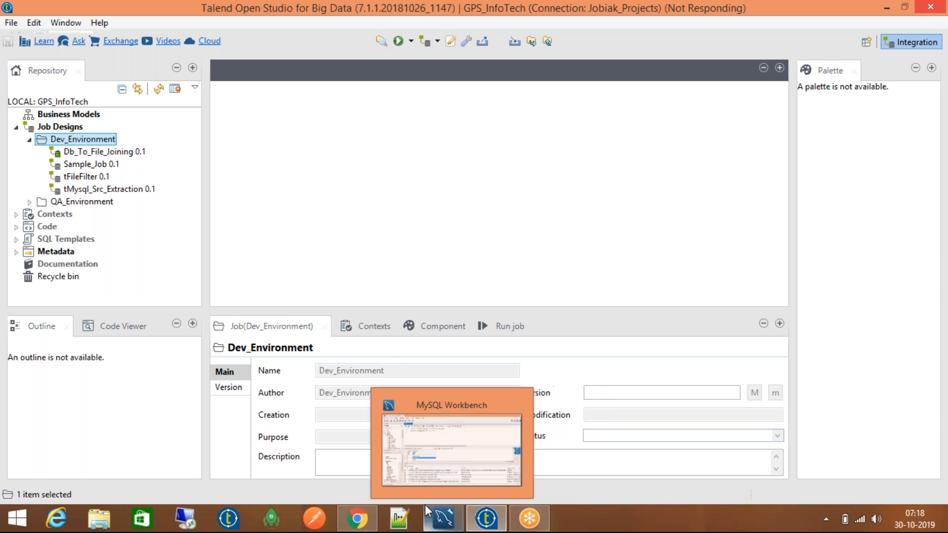
click(445, 521)
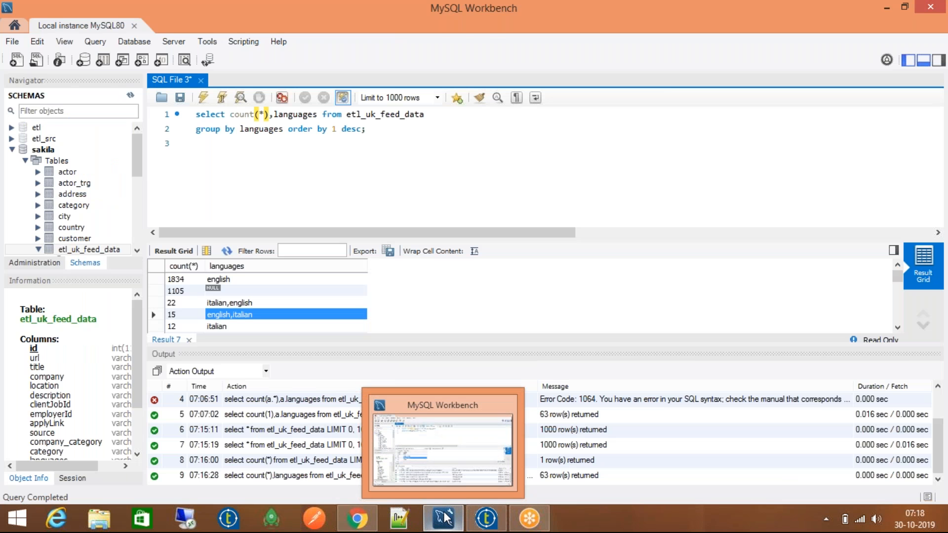
click(445, 519)
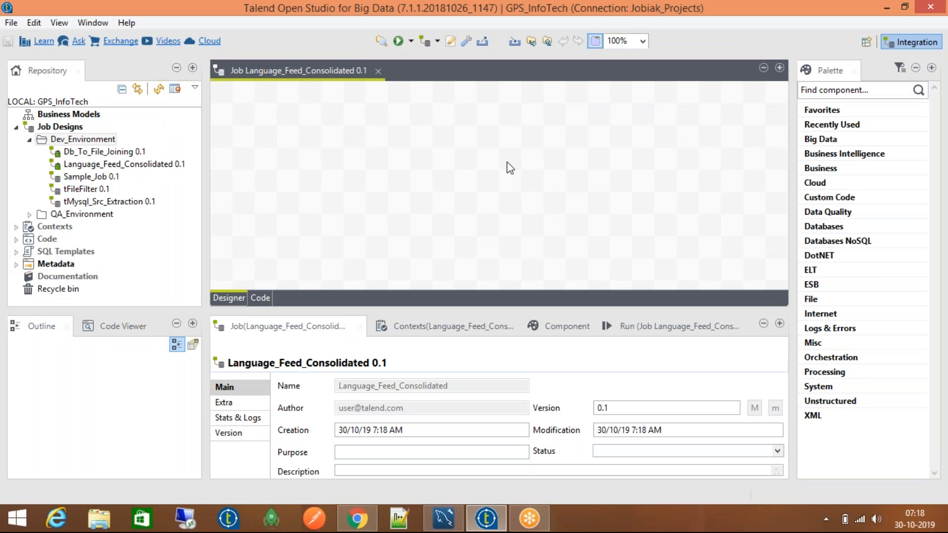
click(892, 95)
click(892, 93)
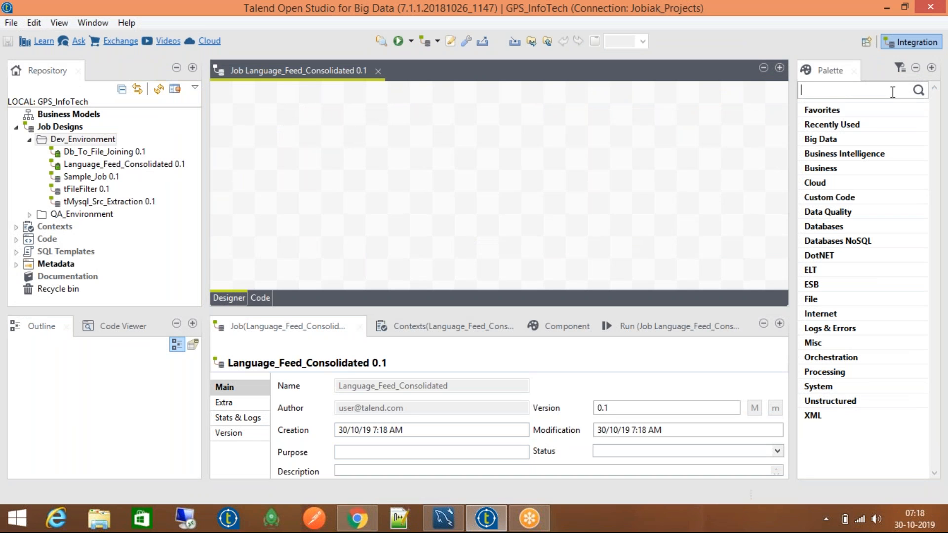
click(399, 179)
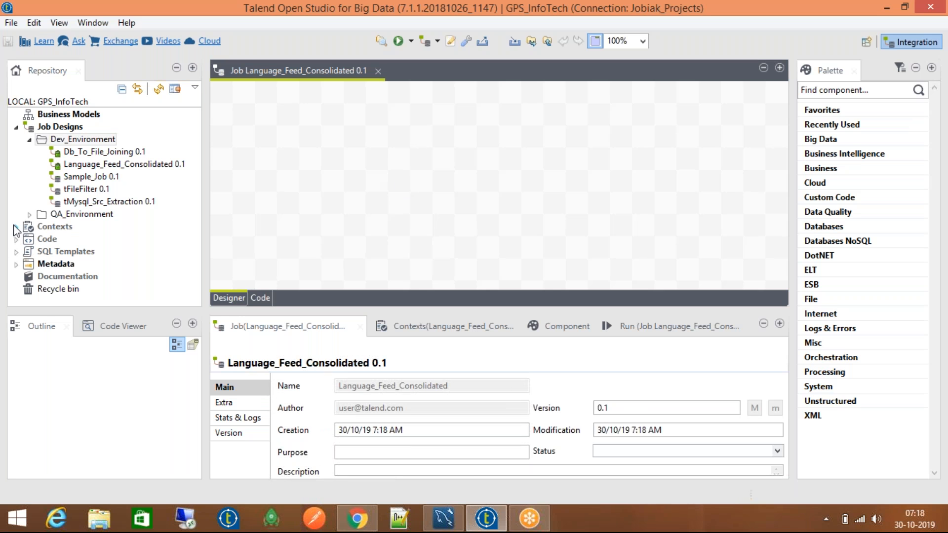
- Add a tDBInput(MySQL) component based on the Mysql_Connection metadata to the job's design canvas
click(16, 265)
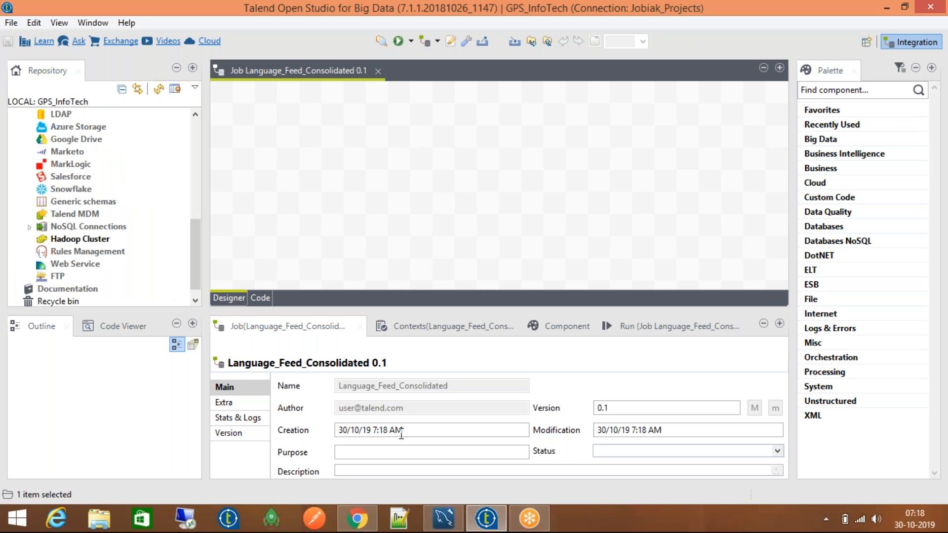
click(436, 524)
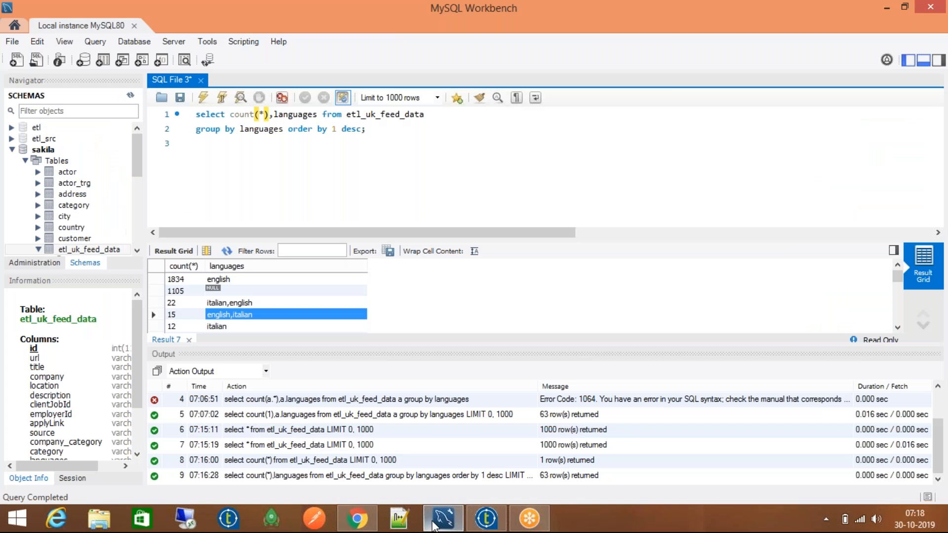
click(887, 8)
scroll(61, 269, down, 1)
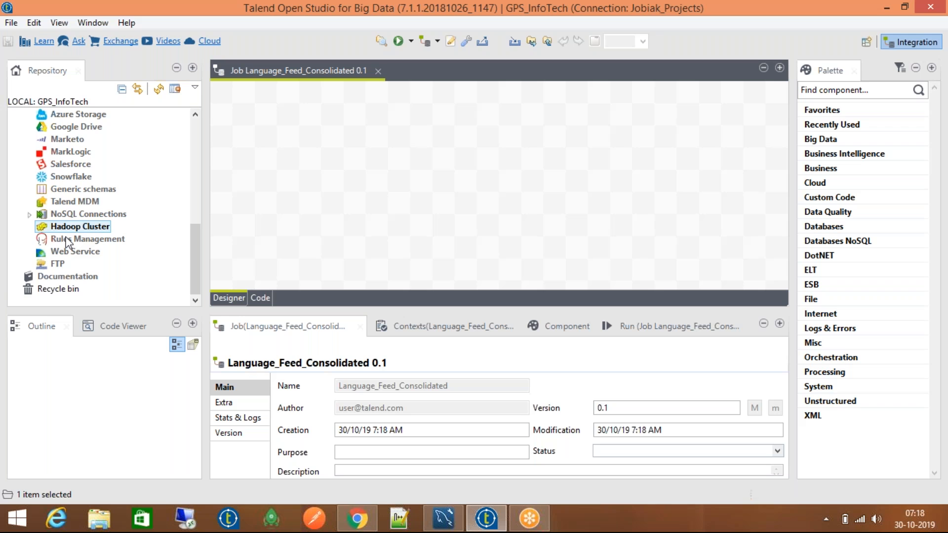
scroll(66, 273, up, 4)
scroll(49, 200, up, 1)
click(49, 190)
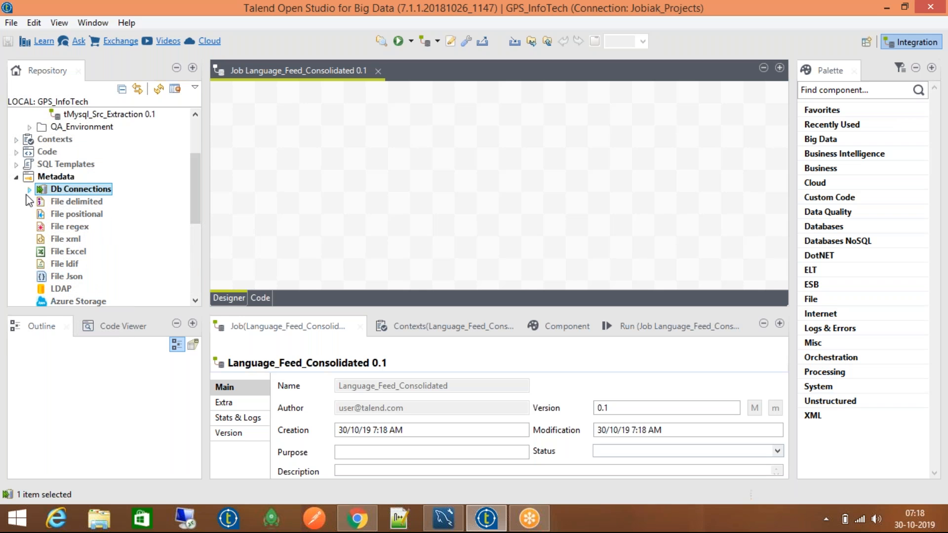
click(29, 189)
click(97, 201)
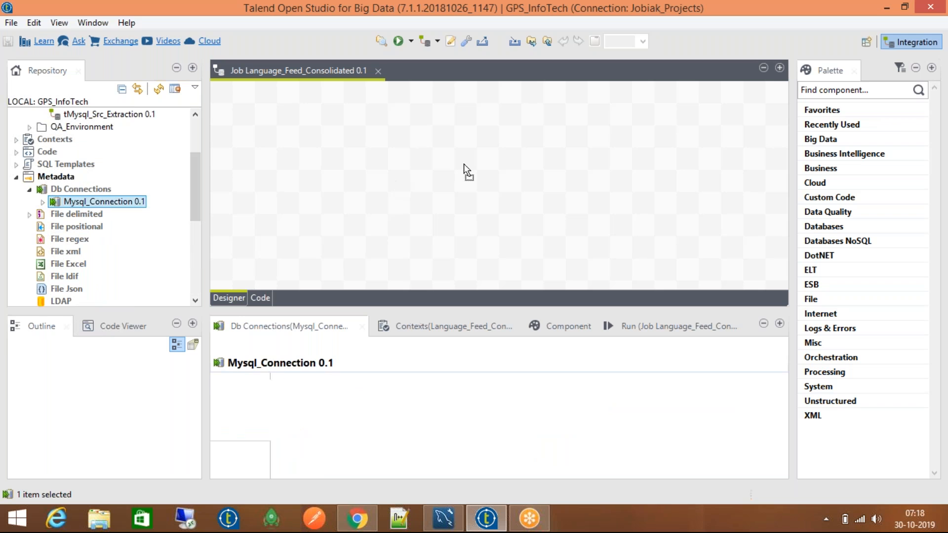
drag(393, 168, 393, 168)
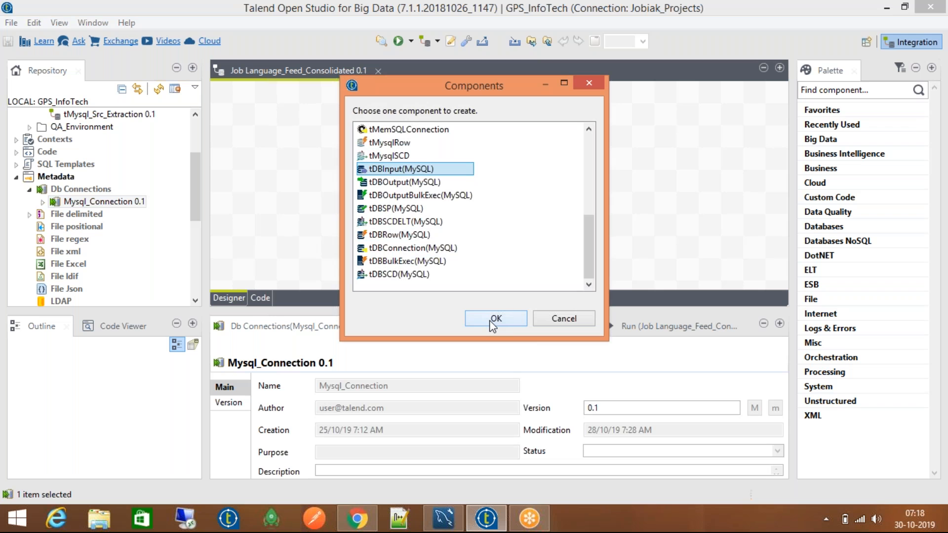
click(490, 320)
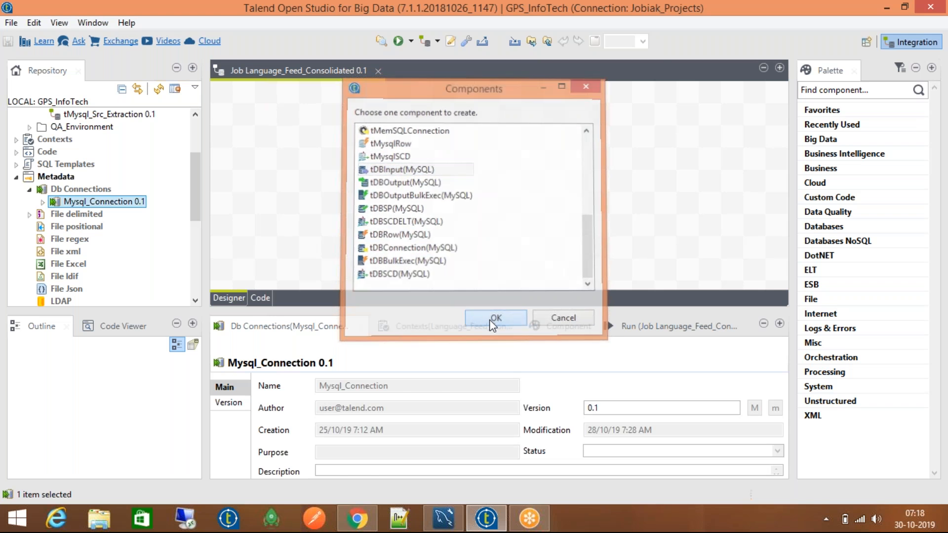
- Look through the table schemas stored under Mysql_Connection and check the actions available for the Table schemas folder
click(43, 202)
click(56, 240)
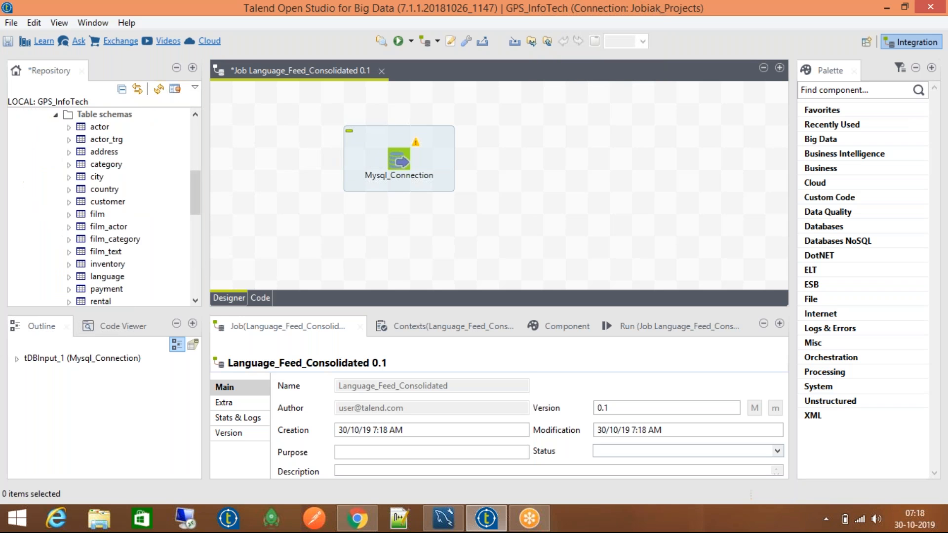
scroll(124, 264, down, 3)
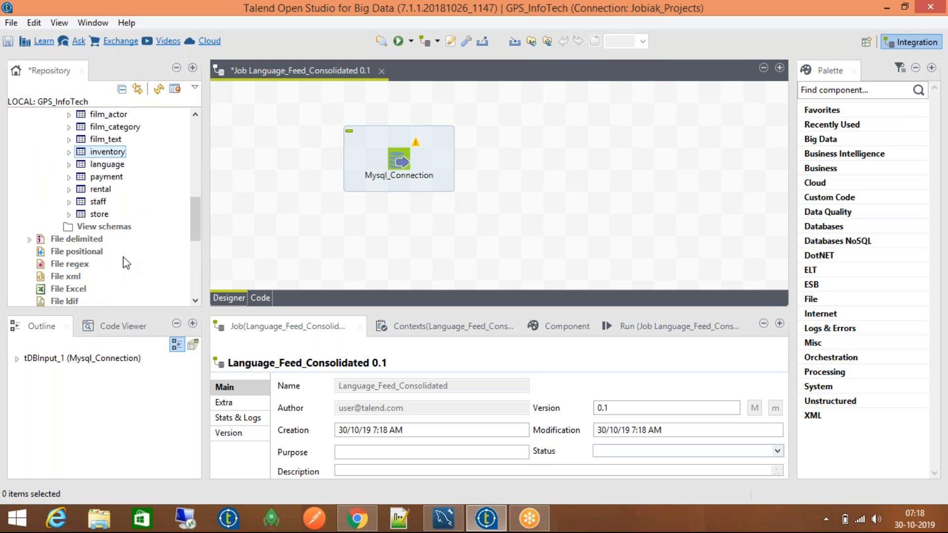
scroll(128, 230, up, 2)
scroll(130, 234, up, 2)
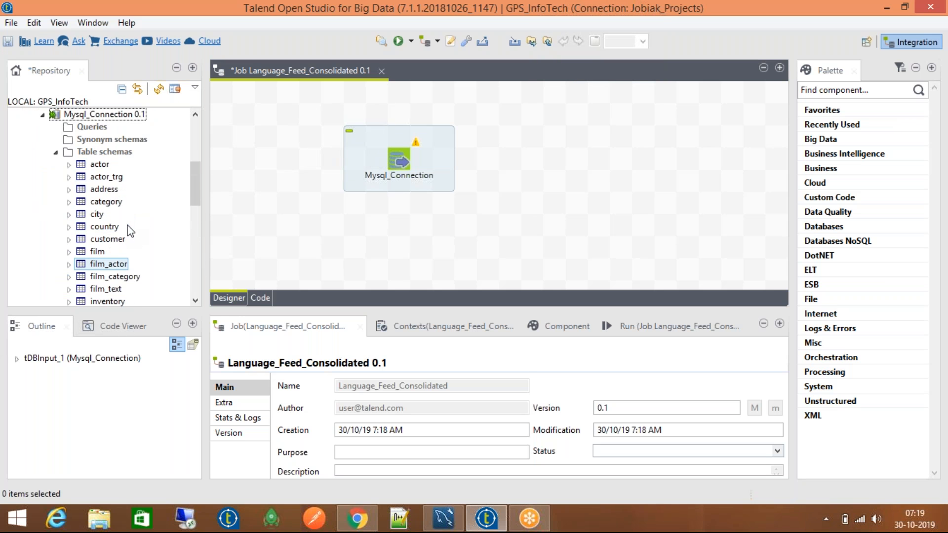
click(121, 153)
right_click(122, 153)
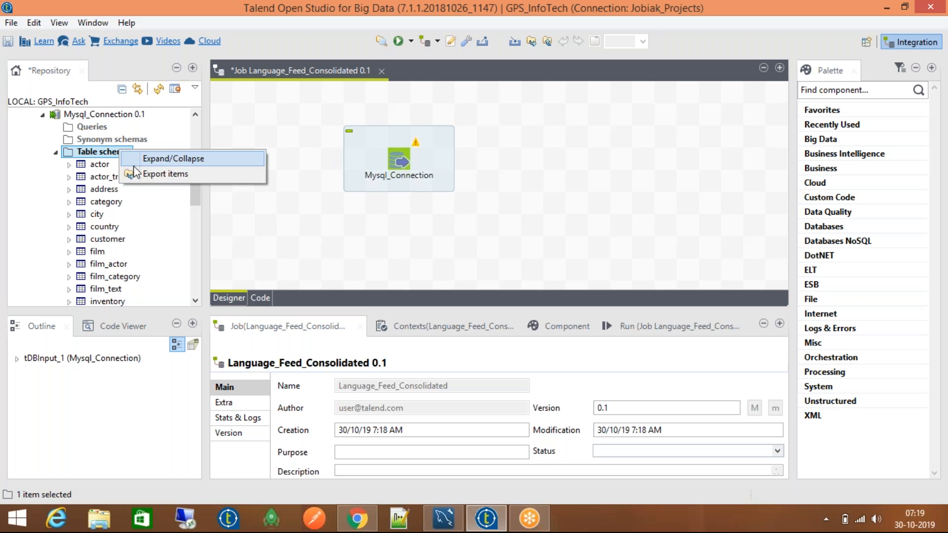
click(86, 154)
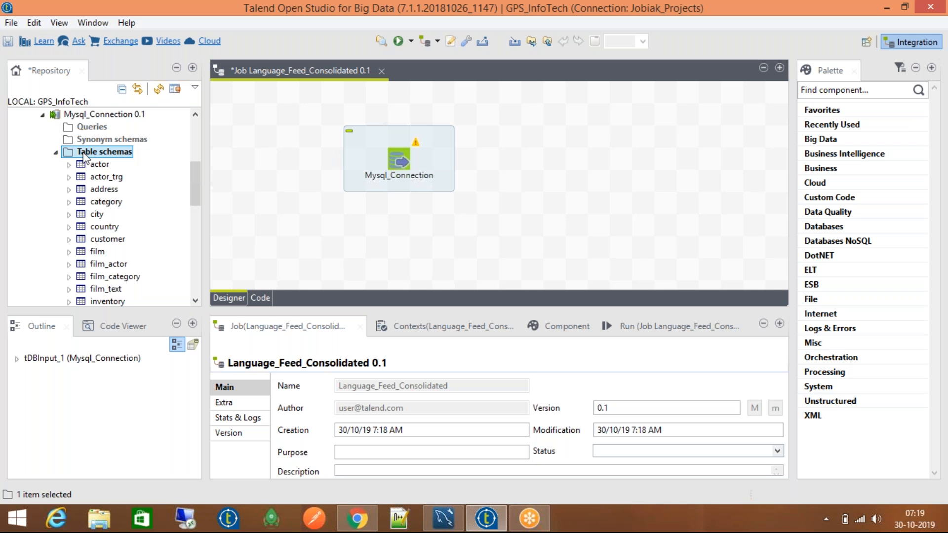
- Retrieve the etl_uk_feed_data table schema from the sakila catalog into the Mysql_Connection metadata
click(84, 115)
right_click(88, 116)
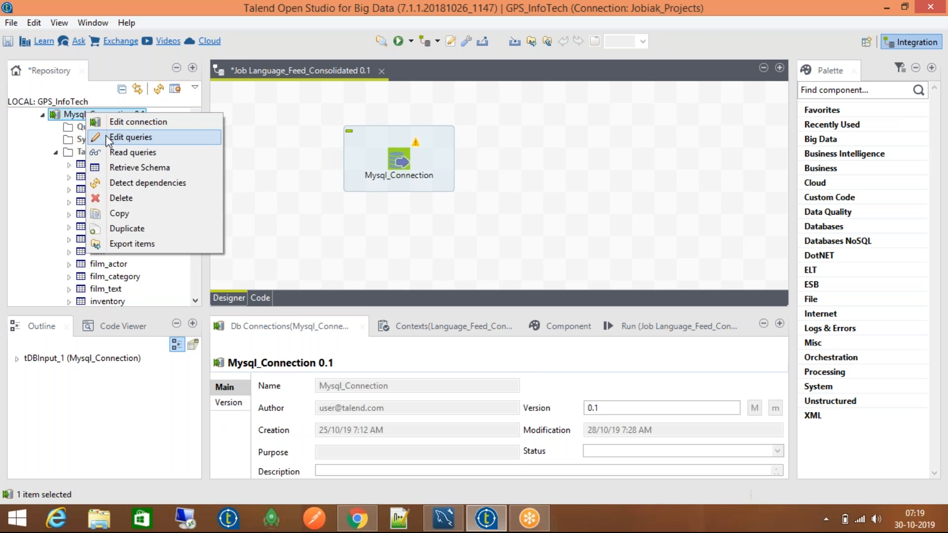
click(119, 168)
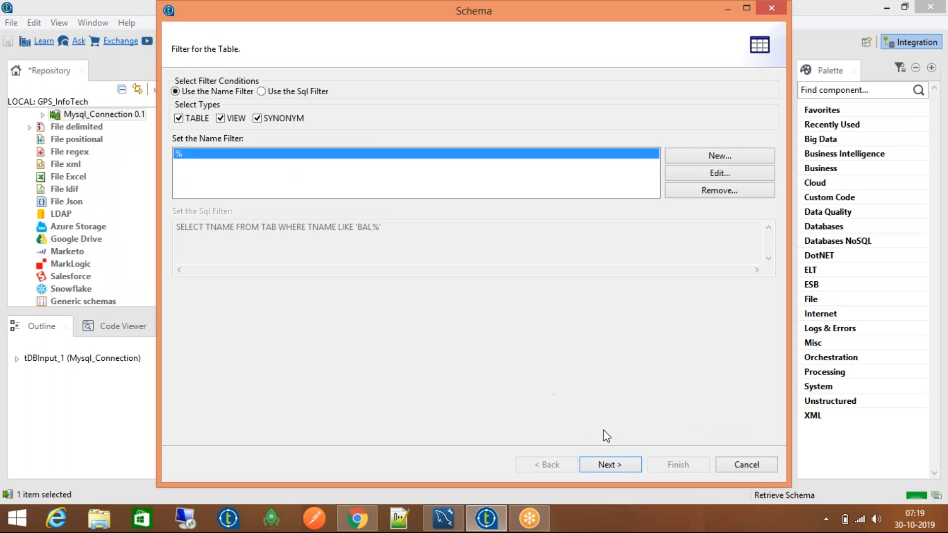
click(610, 463)
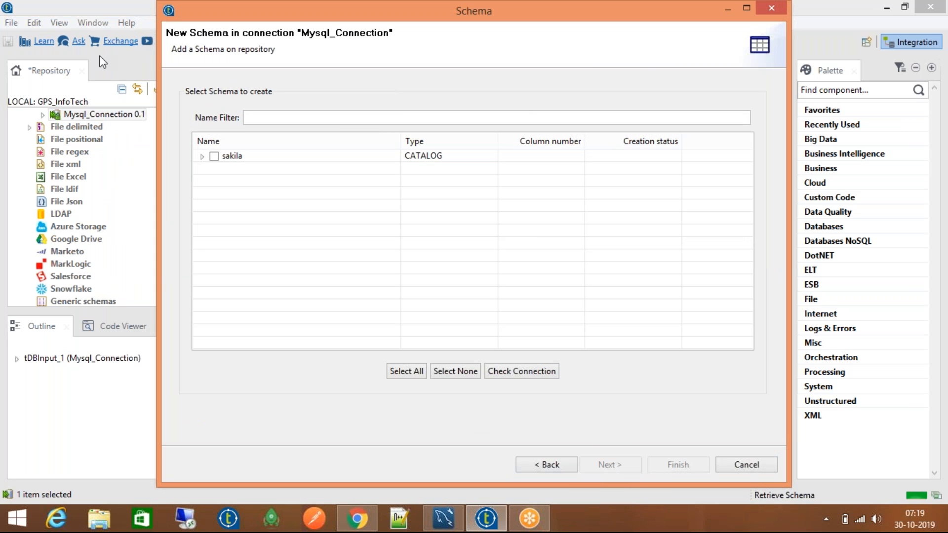
click(214, 156)
click(202, 156)
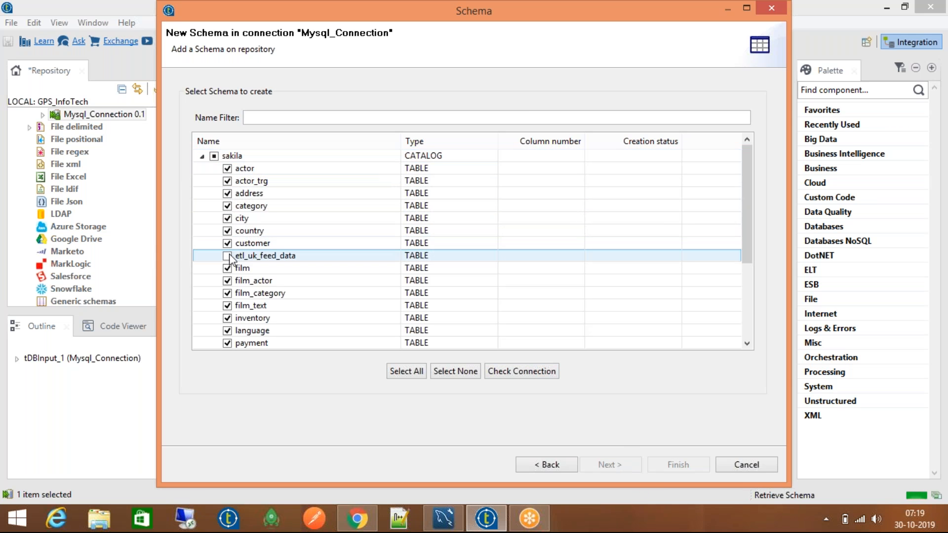
click(228, 255)
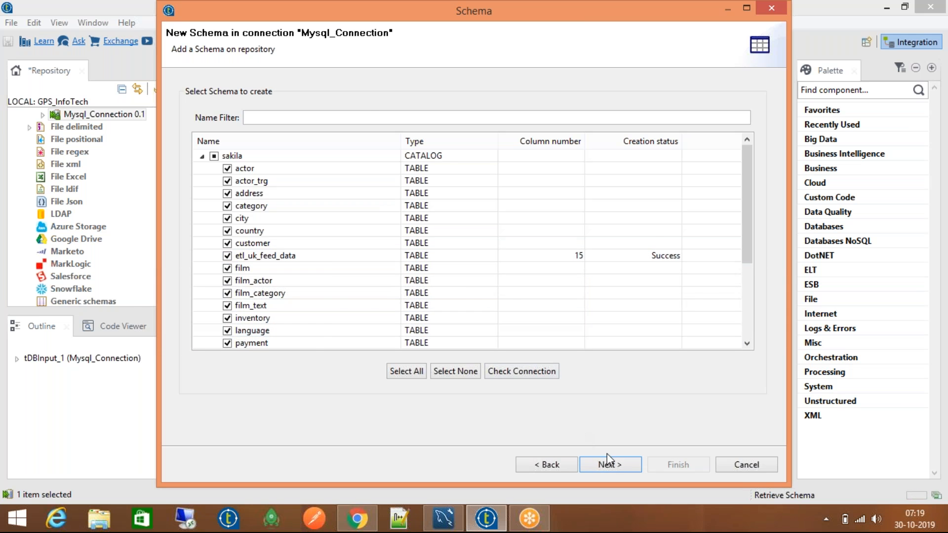
click(611, 465)
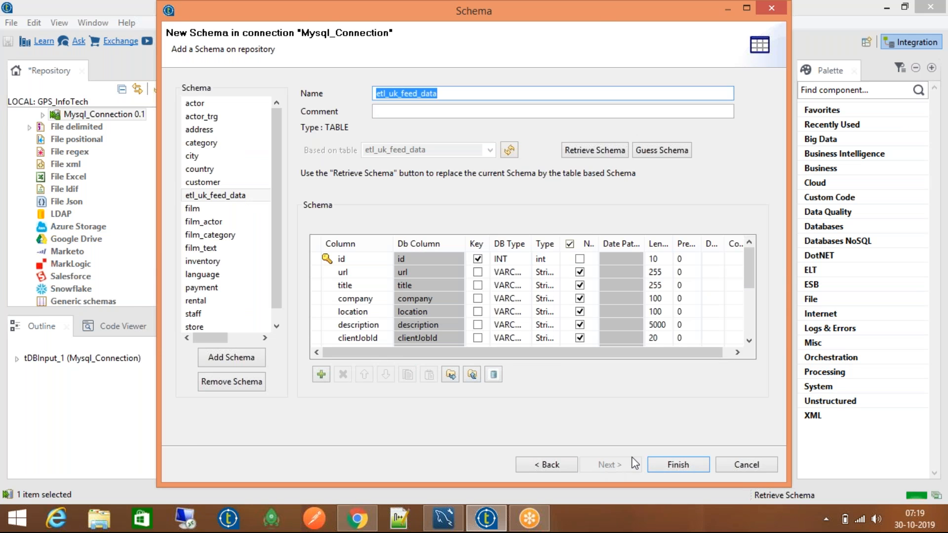
click(667, 466)
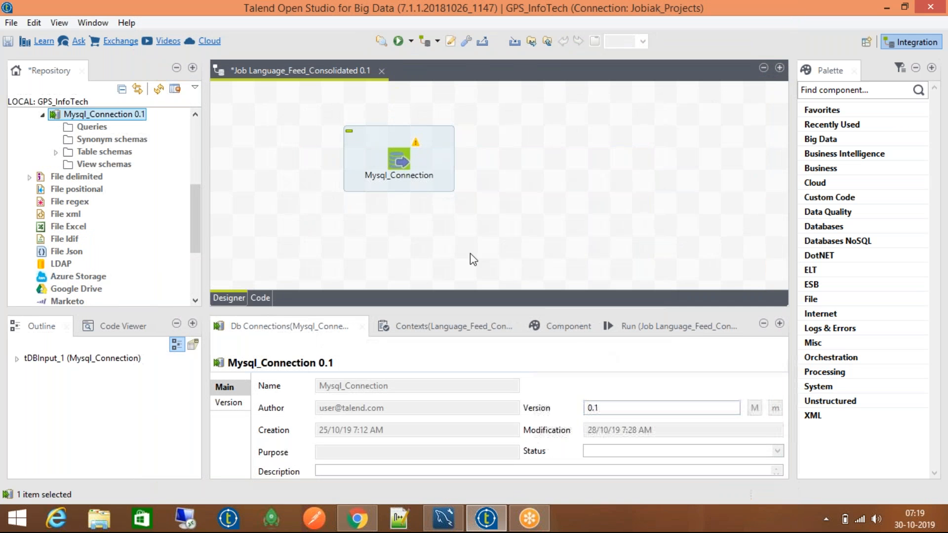
- Apply the etl_uk_feed_data table schema stored under Mysql_Connection to the Mysql_Connection input component in the job
click(401, 159)
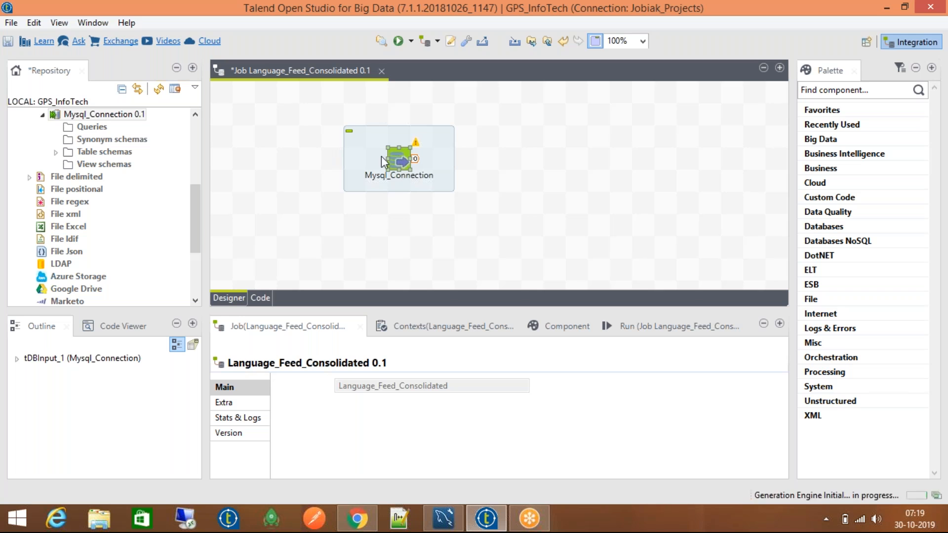
click(56, 152)
click(120, 214)
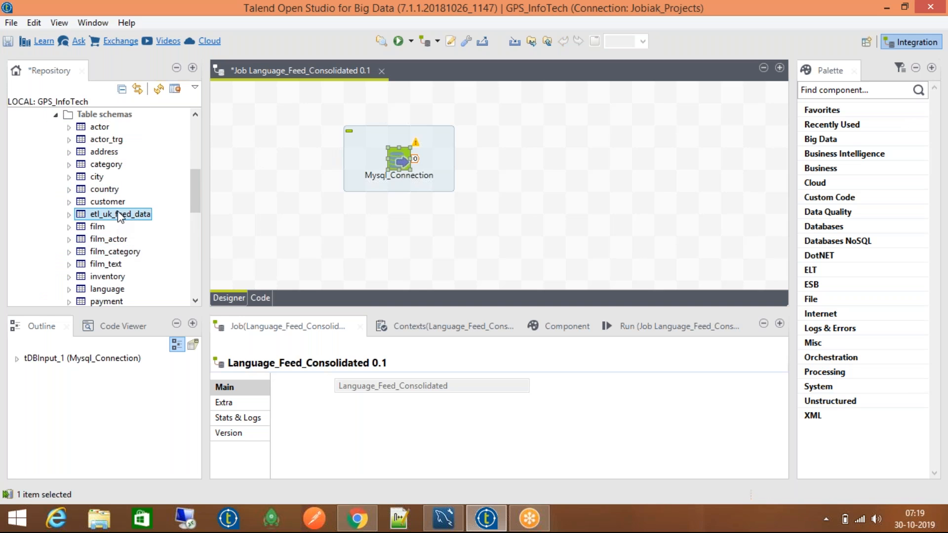
click(399, 160)
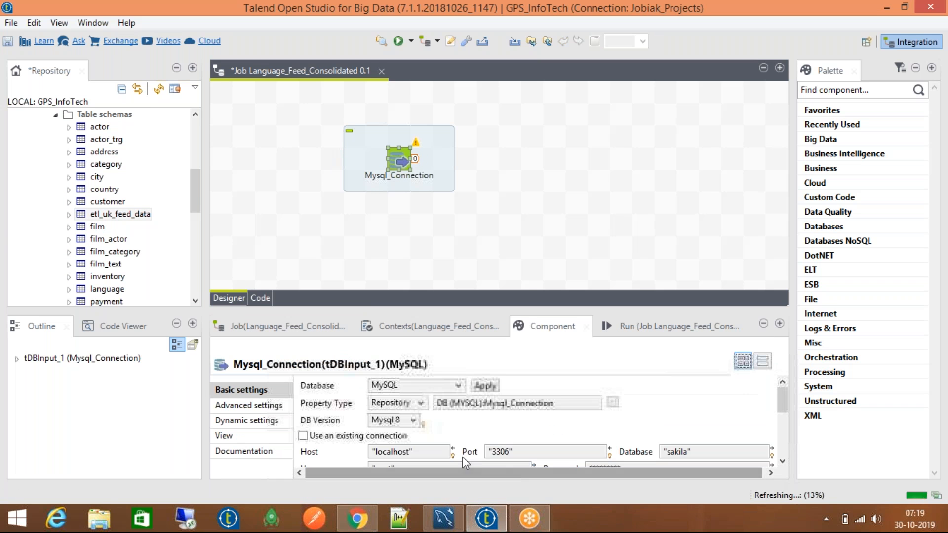
- Set the input component's property type to Built-In and generate its SELECT query with Guess Query
click(420, 402)
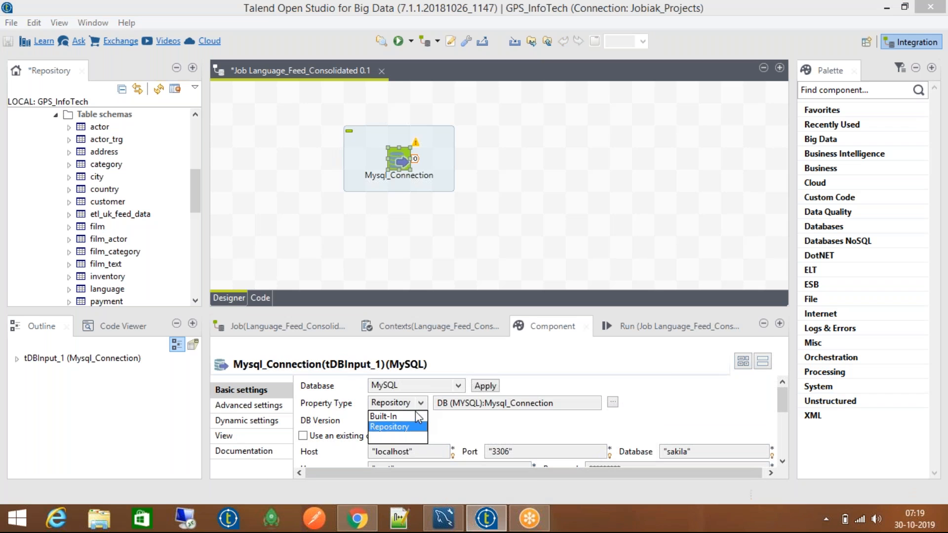
click(415, 417)
drag(780, 407, 780, 429)
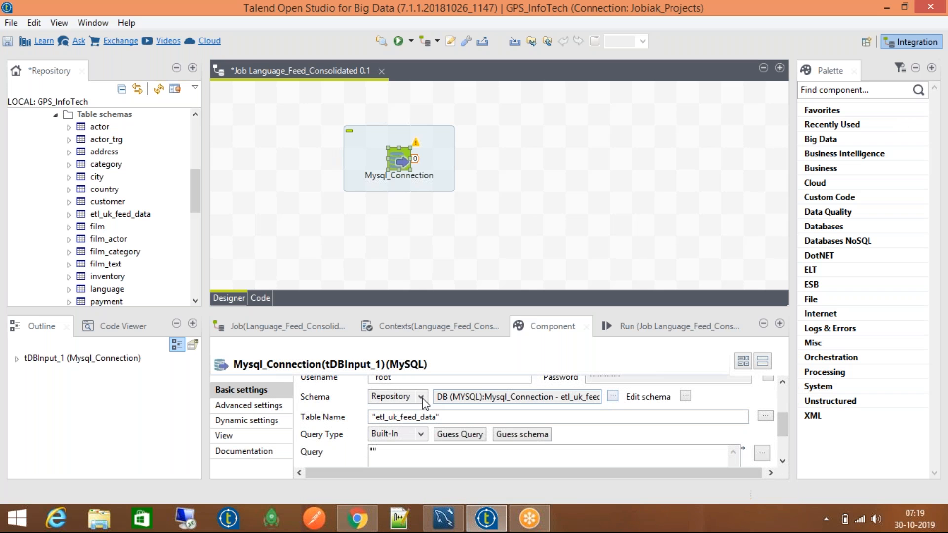
click(466, 436)
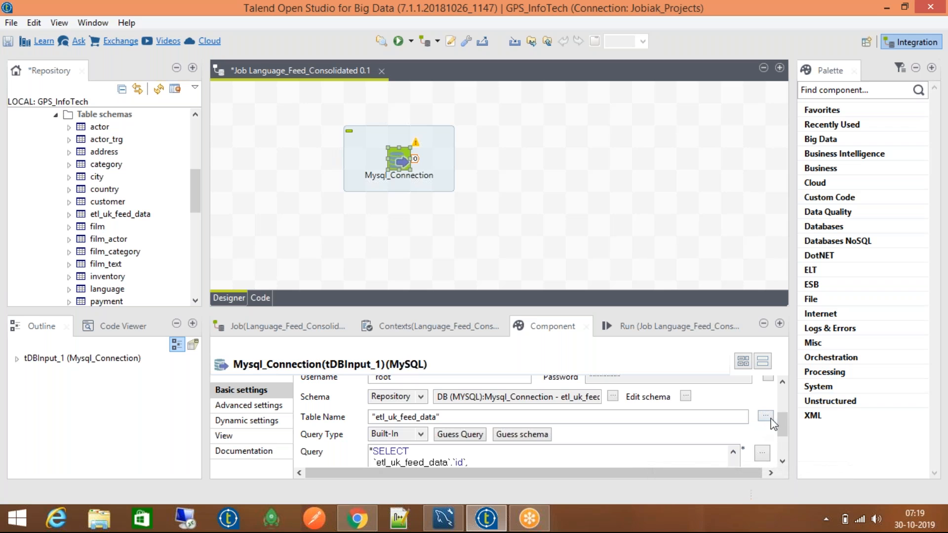
- Review the columns and the FROM clause of the generated query in an enlarged component settings view, and return to the job design
drag(780, 422, 785, 445)
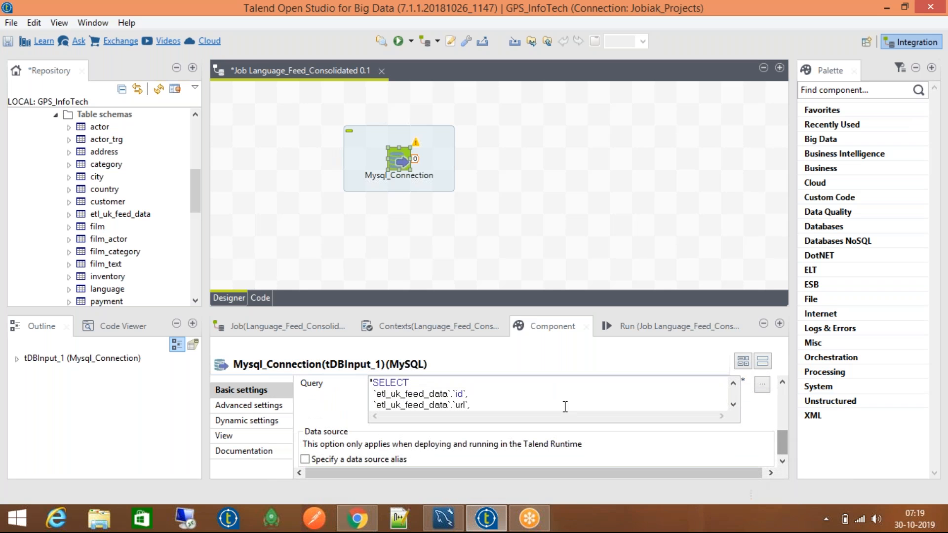
scroll(533, 400, down, 4)
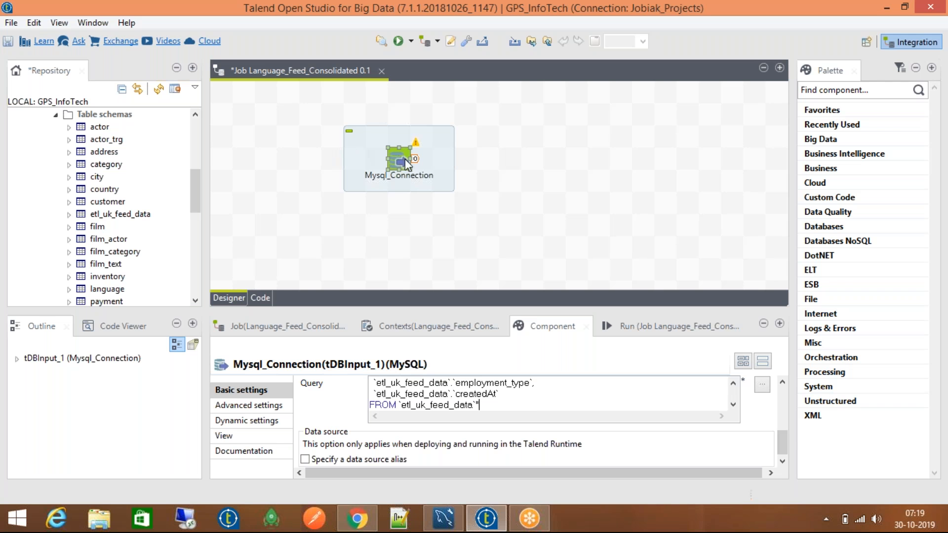
scroll(783, 432, up, 4)
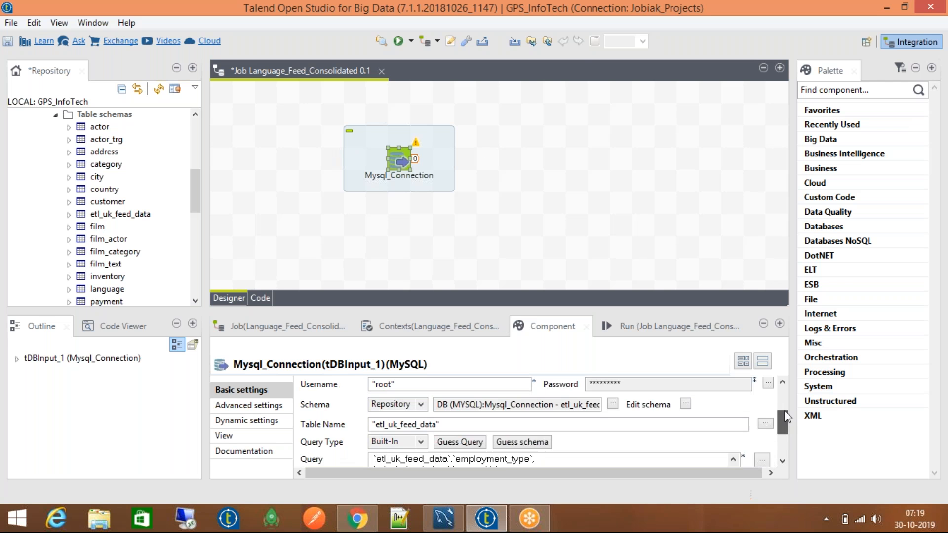
click(779, 323)
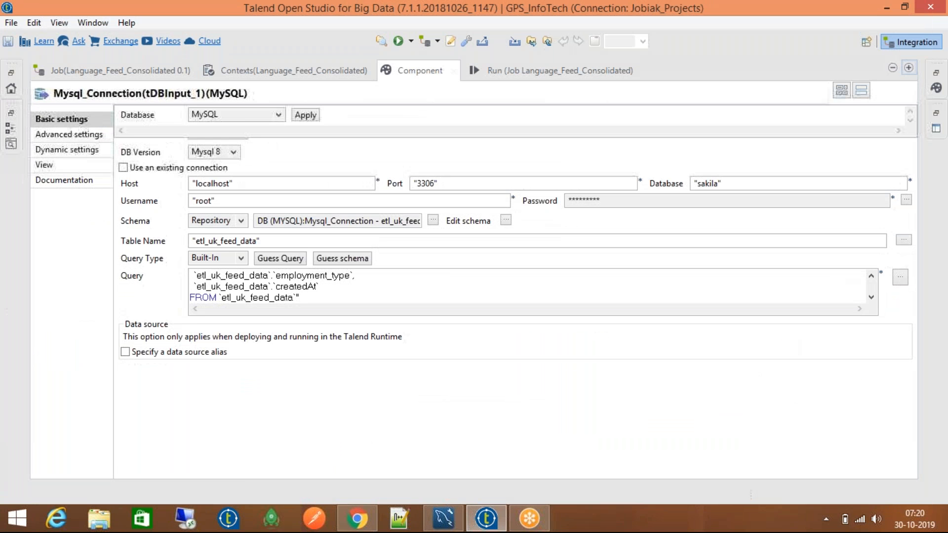
click(312, 370)
scroll(325, 359, down, 1)
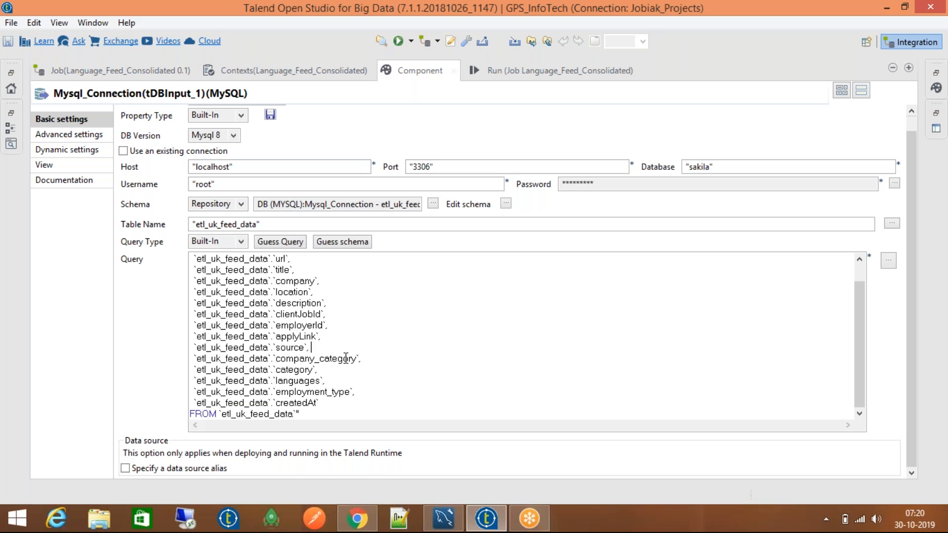
scroll(541, 348, up, 2)
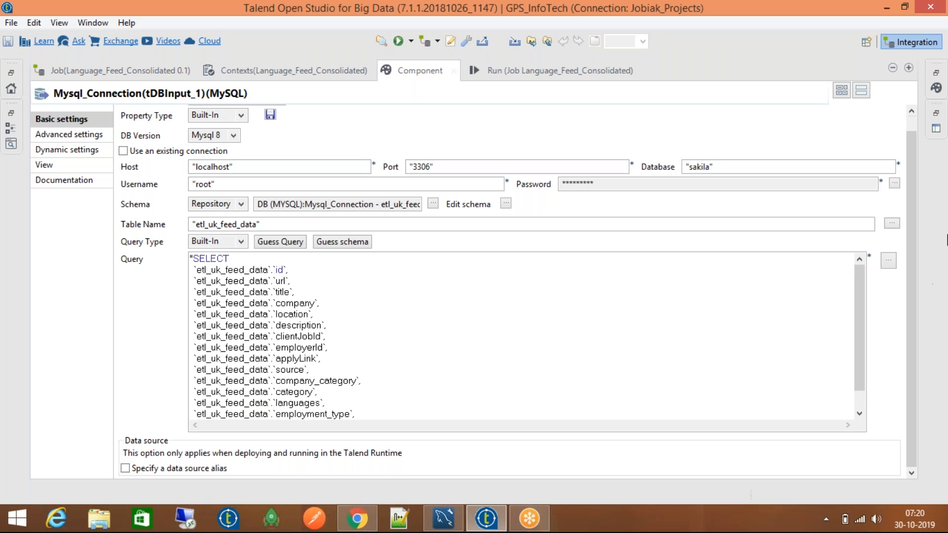
click(936, 73)
click(725, 67)
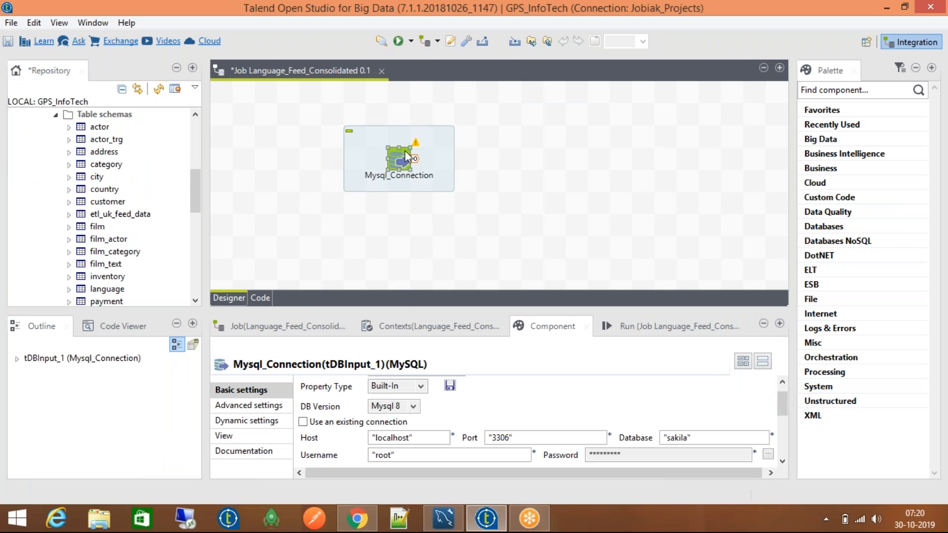
- Shift the Mysql_Connection component aside, add a tLogRow component to the canvas and align it in the same row
drag(403, 156, 359, 170)
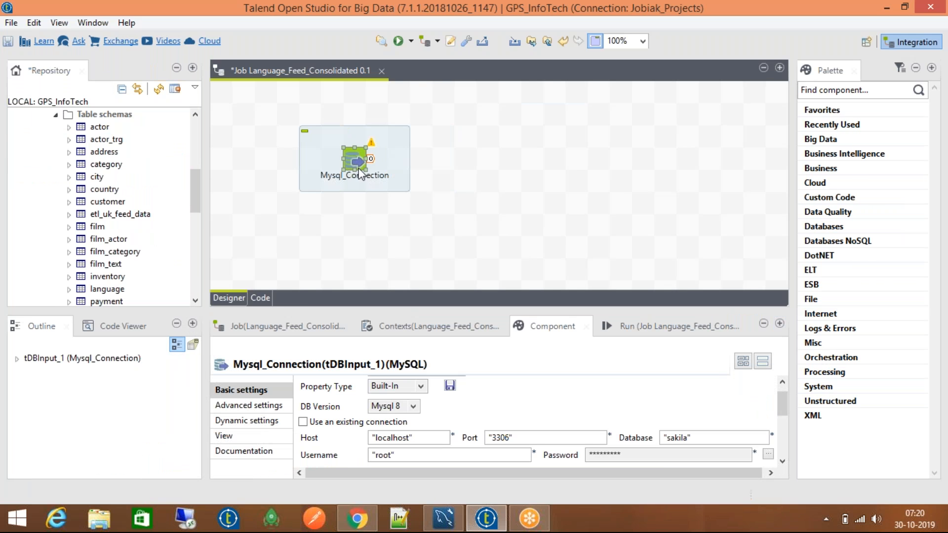
click(499, 166)
click(802, 90)
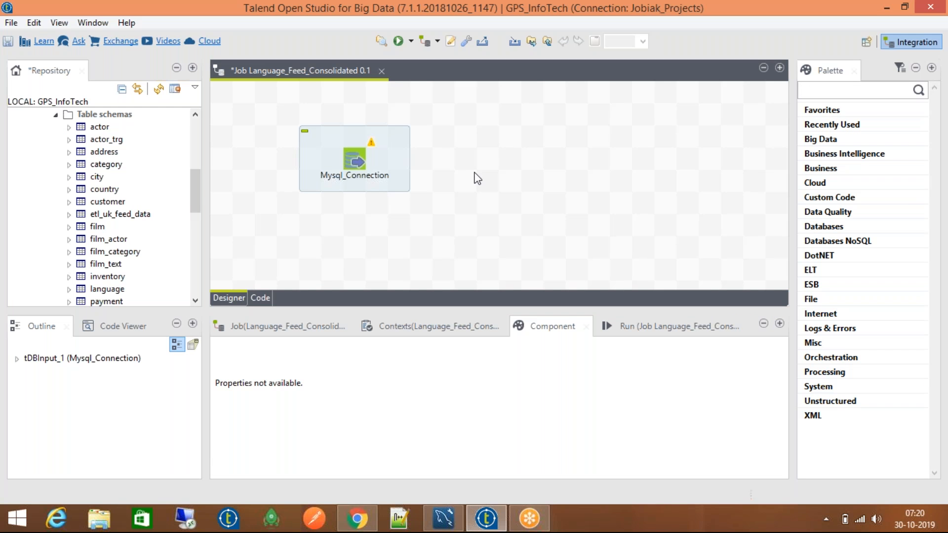
text(tLogRow)
key(Return)
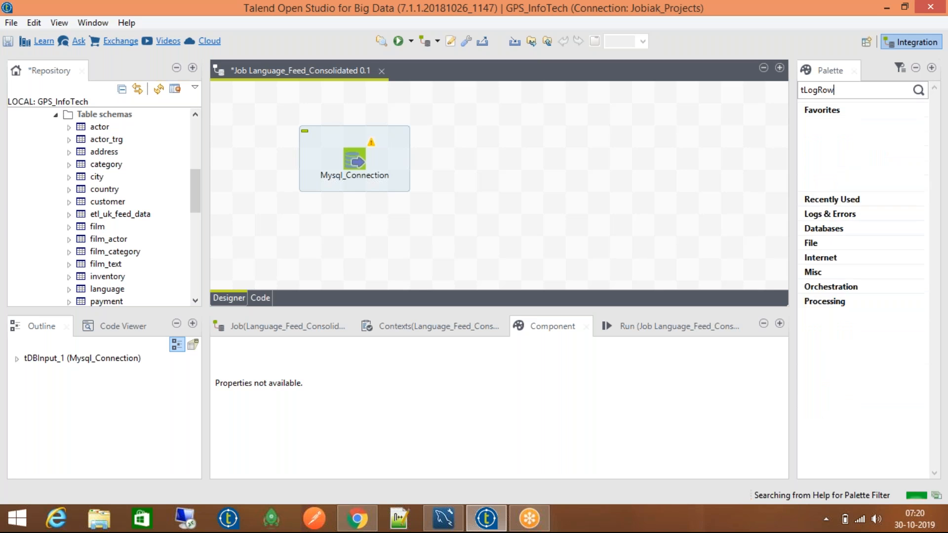
click(562, 155)
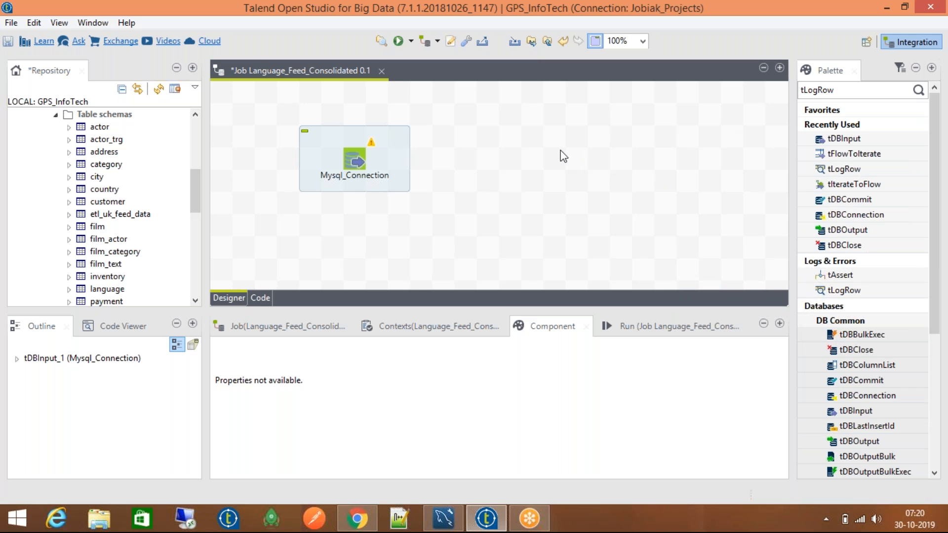
text(t)
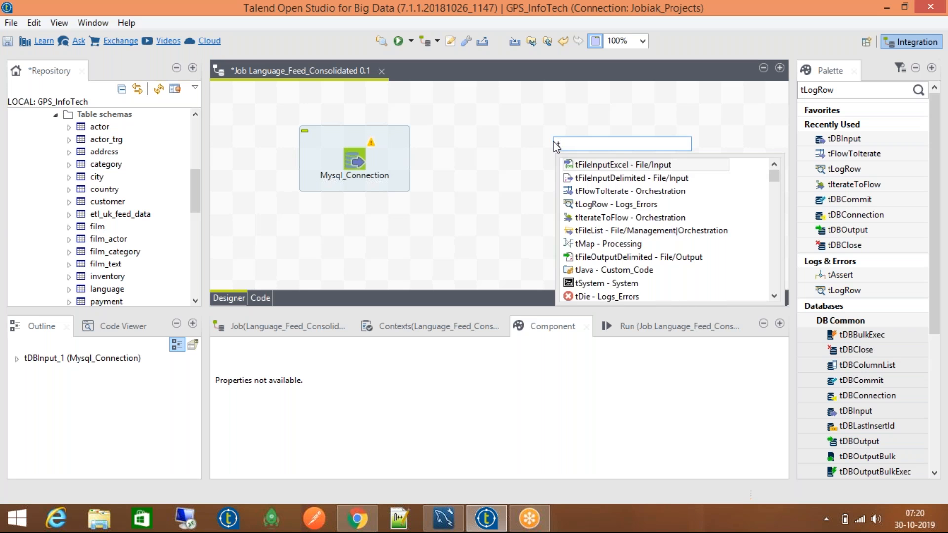
text(LogRow)
key(Return)
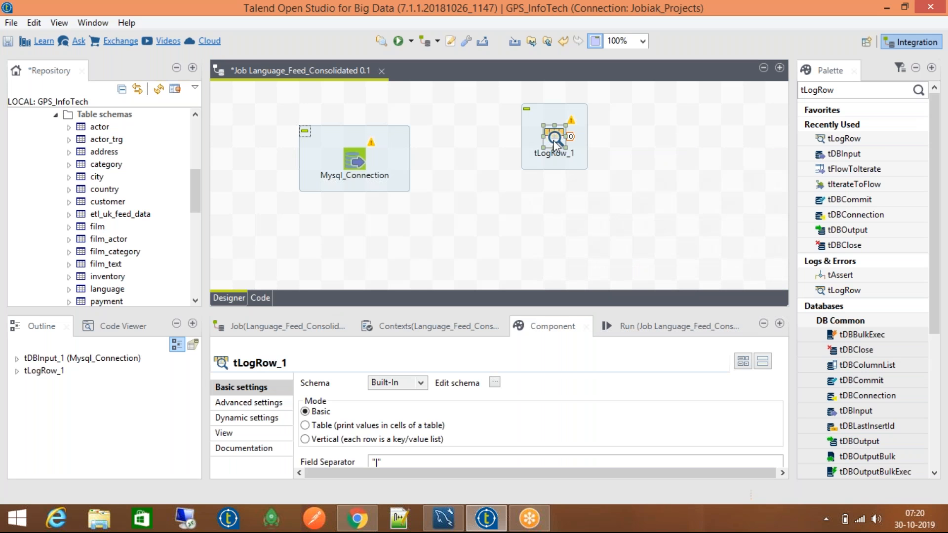
drag(578, 153, 598, 163)
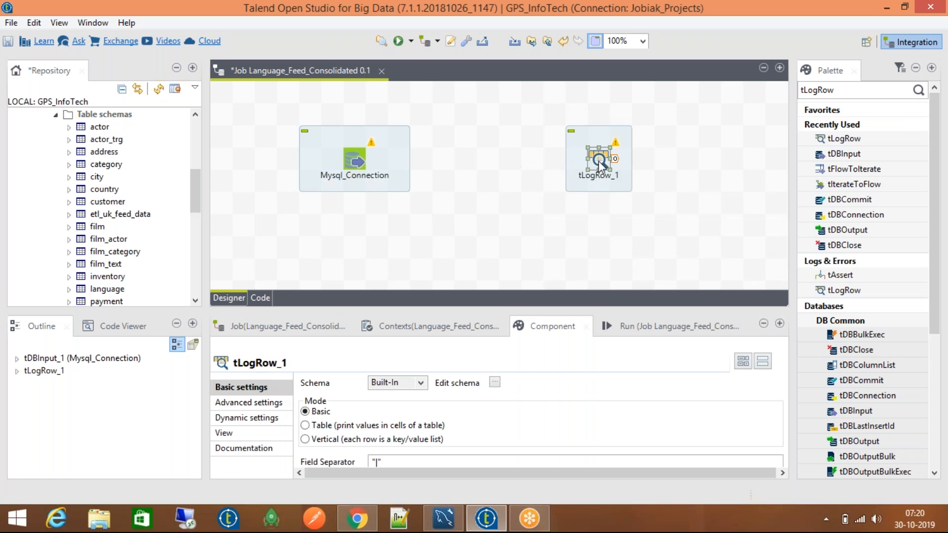
- Add a tMap component to the job canvas below the two existing components
click(460, 189)
text(tMap)
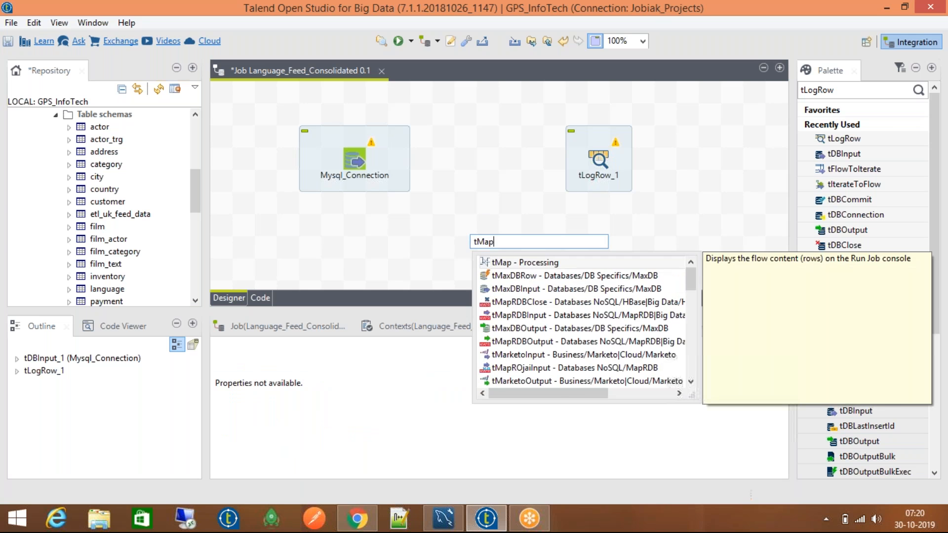
key(Return)
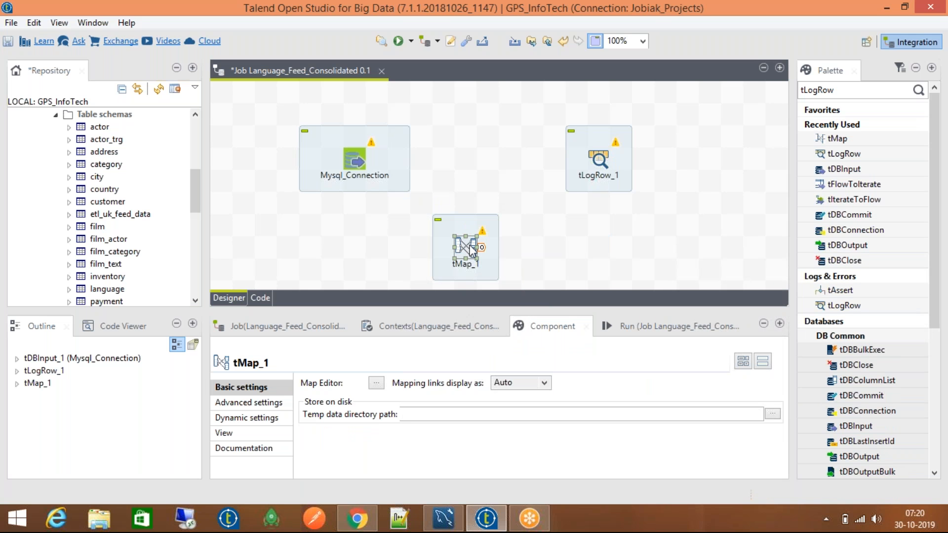
double_click(471, 250)
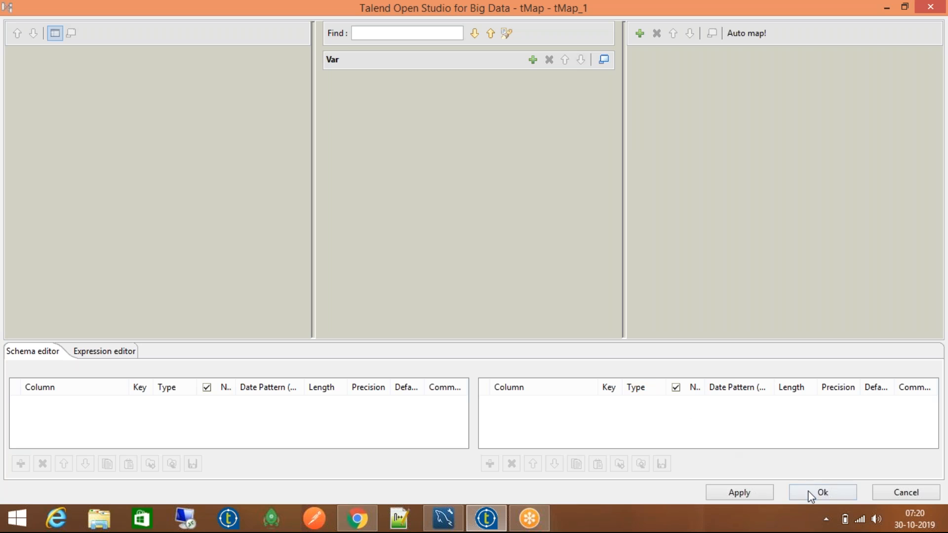
click(810, 494)
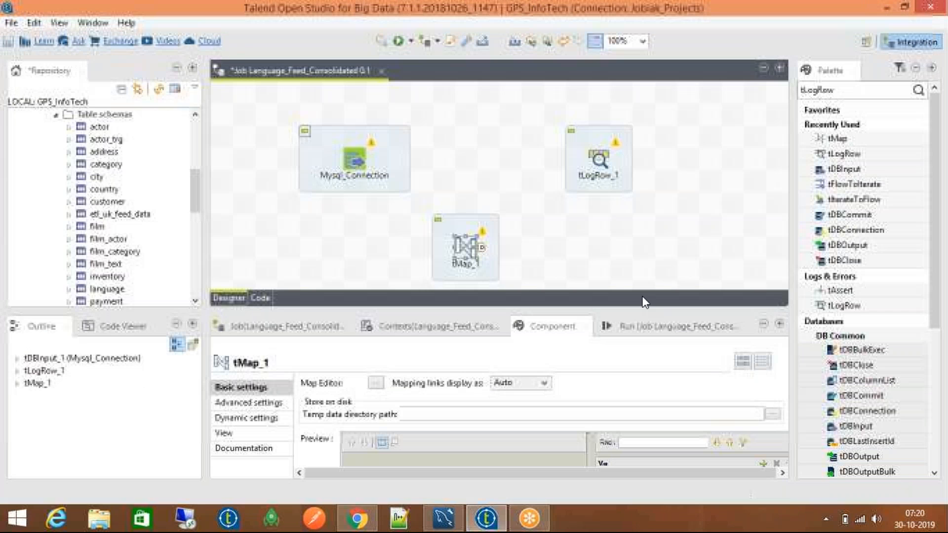
double_click(468, 249)
click(801, 487)
- Place the tMap component between Mysql_Connection and tLogRow_1, and space tLogRow_1 further away from it
drag(468, 249, 513, 160)
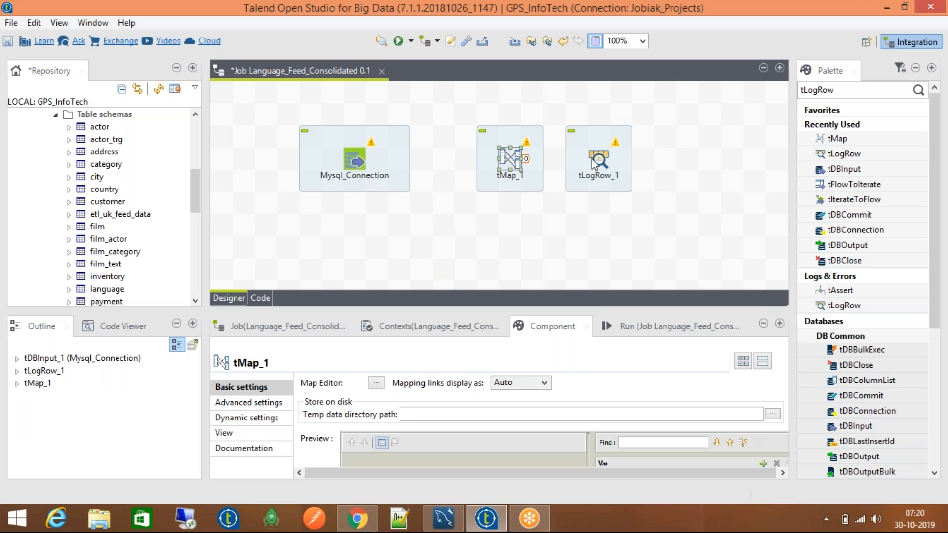
click(591, 158)
drag(591, 158, 636, 158)
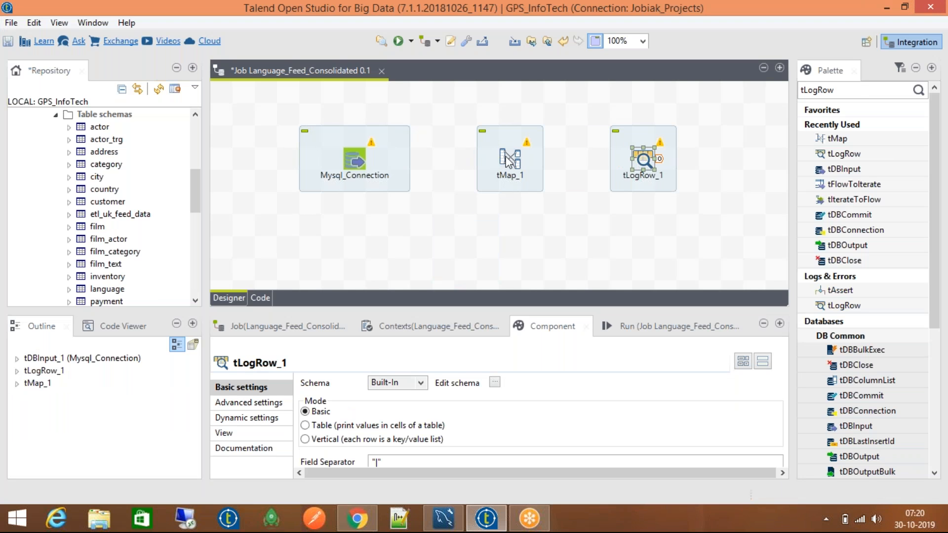
- Connect the Mysql_Connection input component to tMap_1 with a row link
right_click(359, 156)
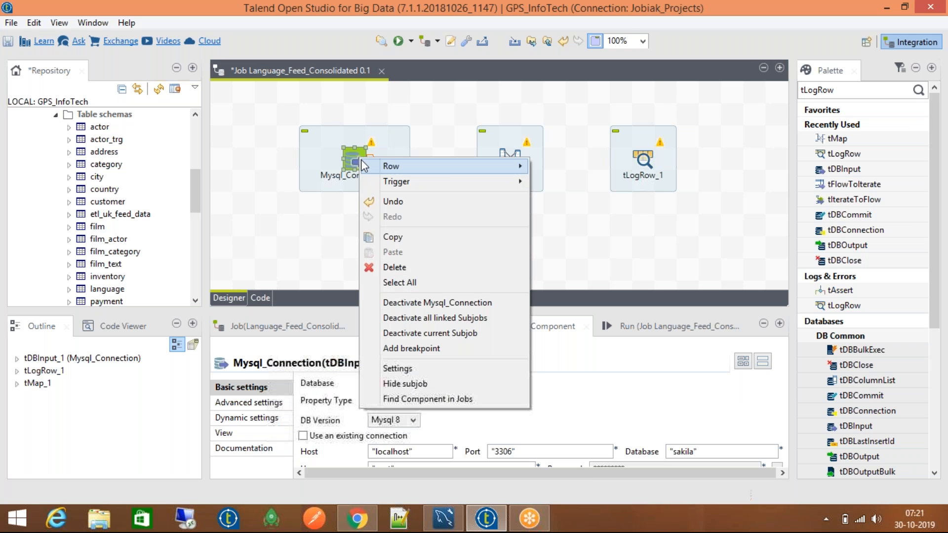
mouse_move(375, 166)
click(535, 168)
click(509, 160)
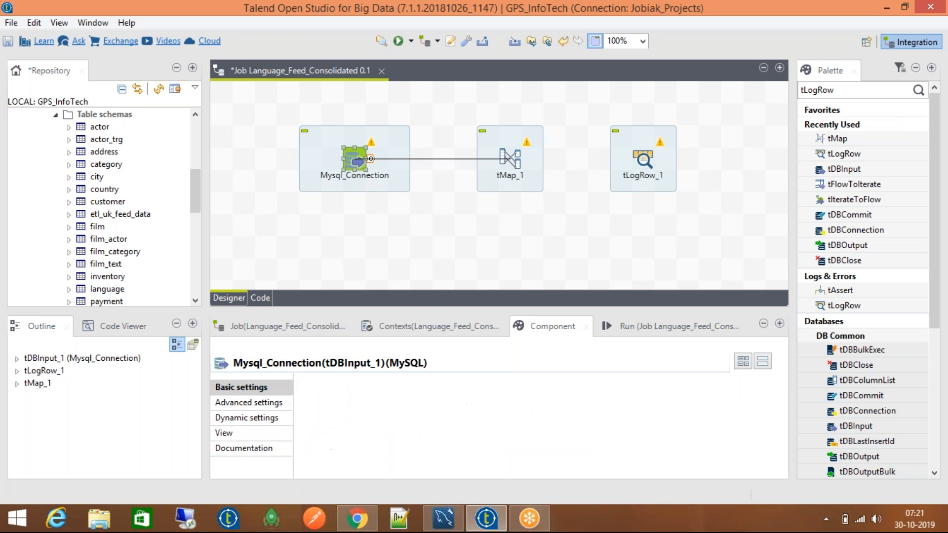
- Connect tMap_1 to tLogRow_1 with a new output link named a1
double_click(508, 161)
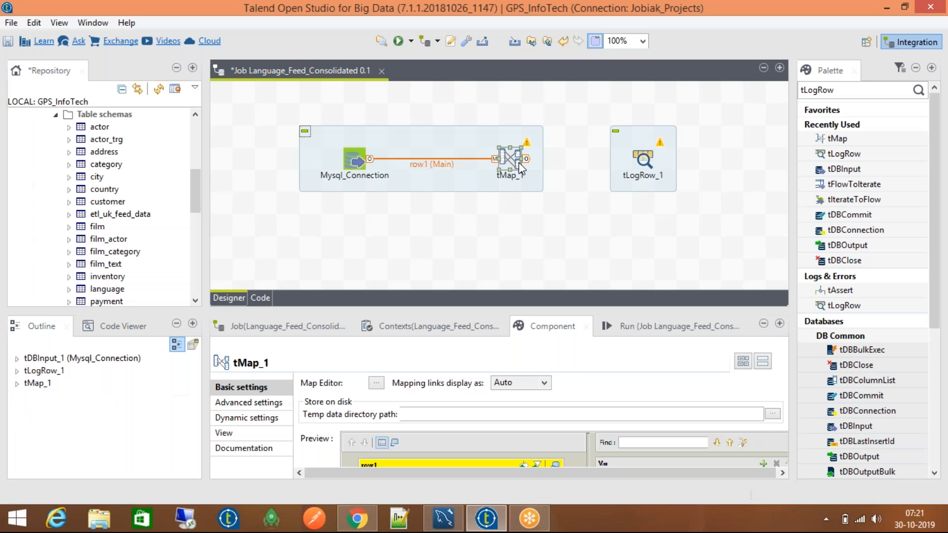
drag(527, 159, 647, 176)
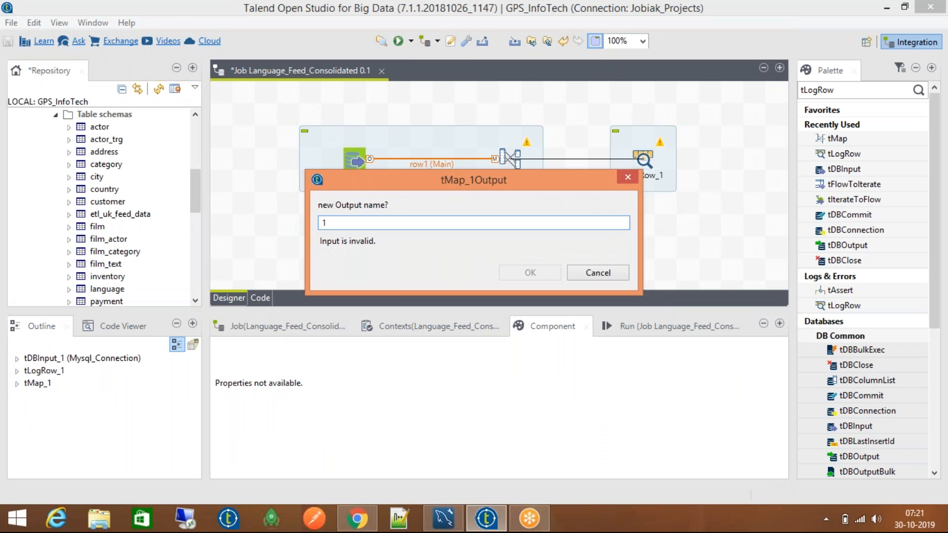
text(a1)
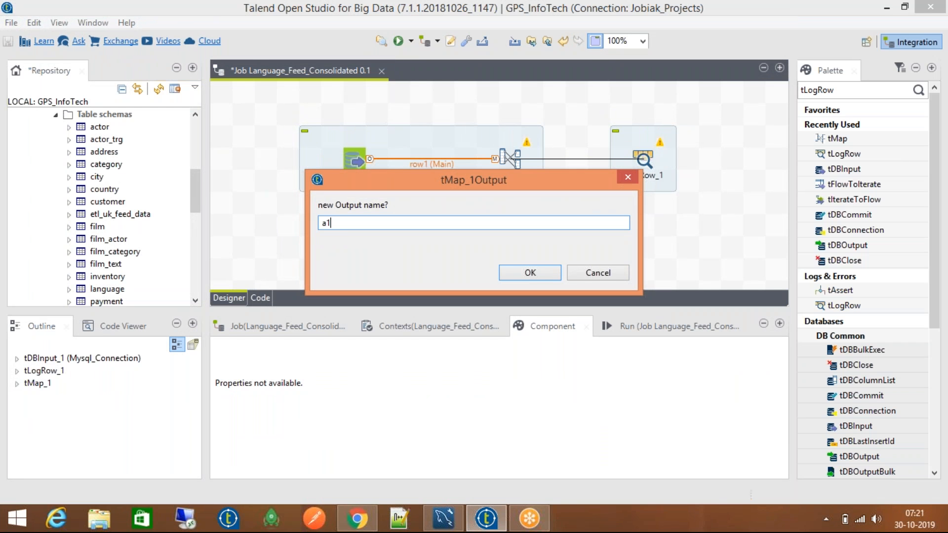
key(Return)
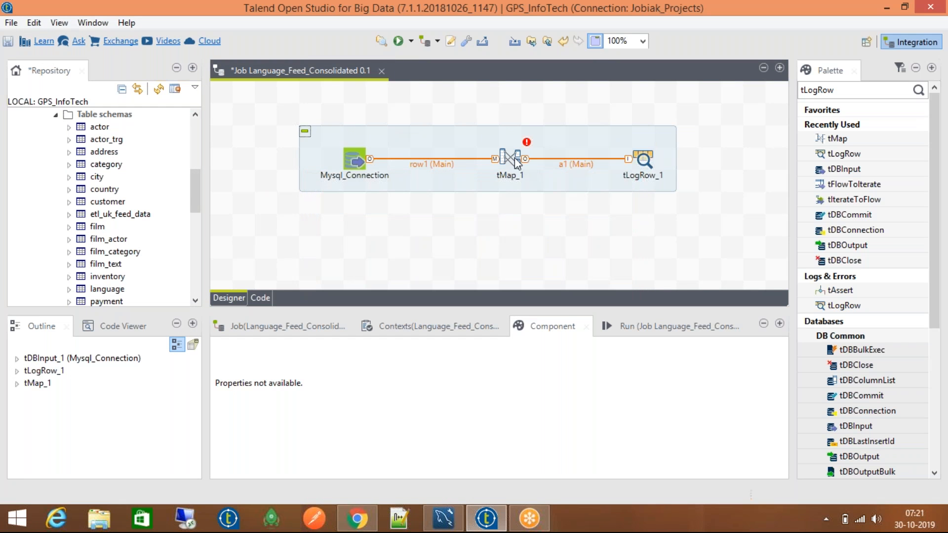
- Map row1's url column to the a1 output in the tMap_1 editor and open its expression in the Expression Builder
double_click(514, 159)
drag(155, 110, 770, 102)
click(804, 100)
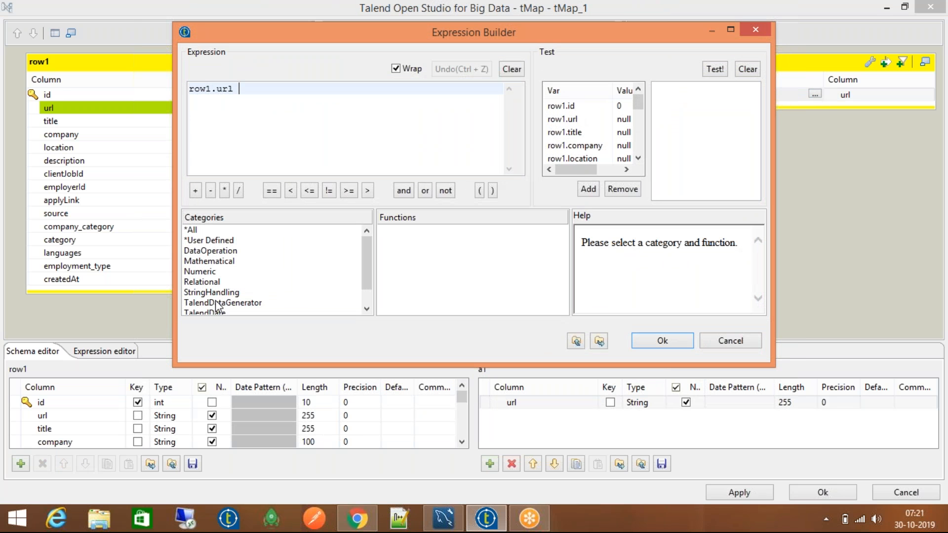
- Examine the Expression Builder's function categories, including DataOperation, Mathematical, Numeric and StringHandling, and leave the url expression as it is
click(204, 251)
click(212, 292)
scroll(228, 299, down, 1)
click(218, 303)
click(222, 271)
click(221, 241)
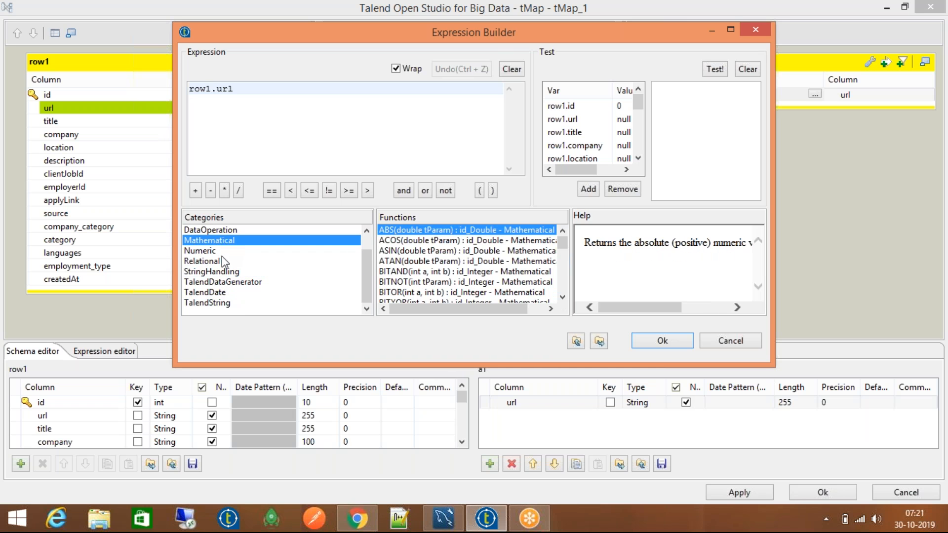
scroll(221, 256, up, 1)
click(239, 250)
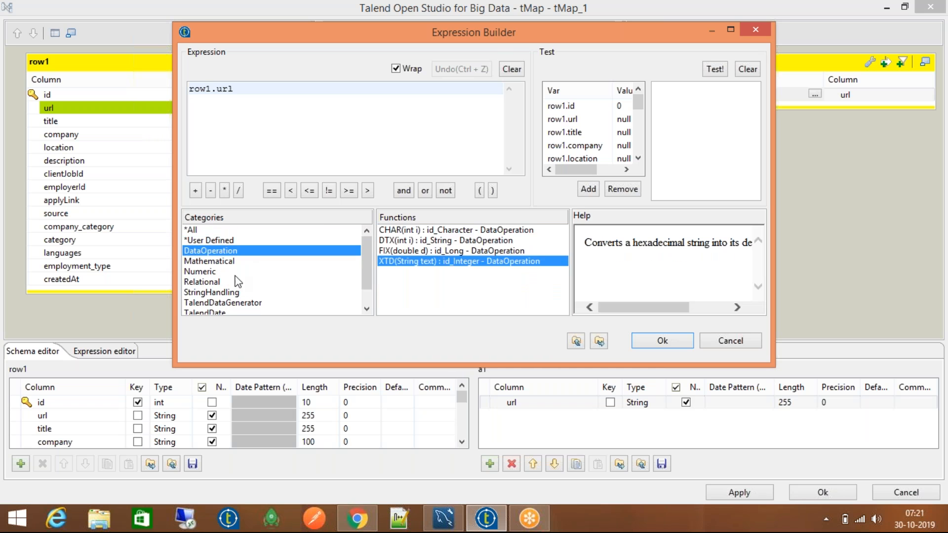
click(232, 271)
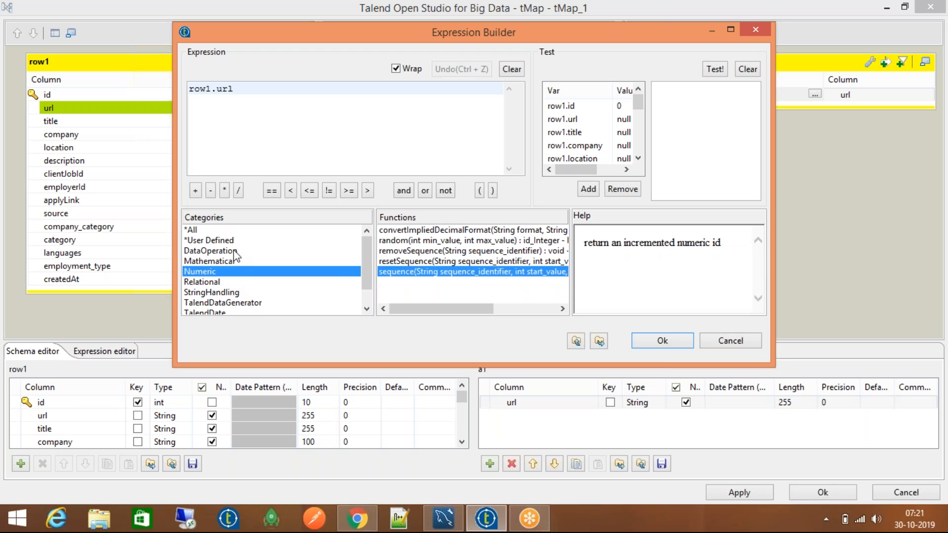
click(235, 250)
click(236, 271)
click(733, 344)
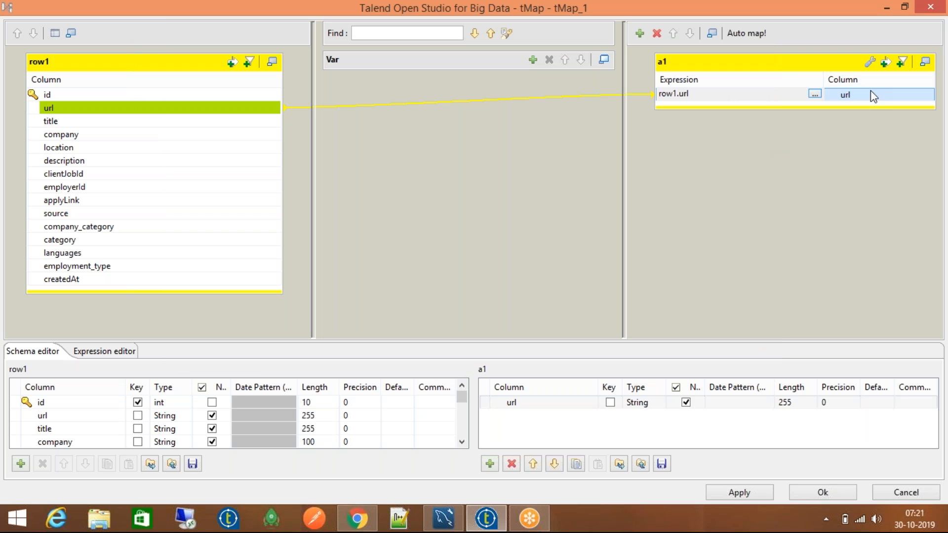
- Delete the url column from the a1 output and accept the tMap_1 mapping
click(875, 97)
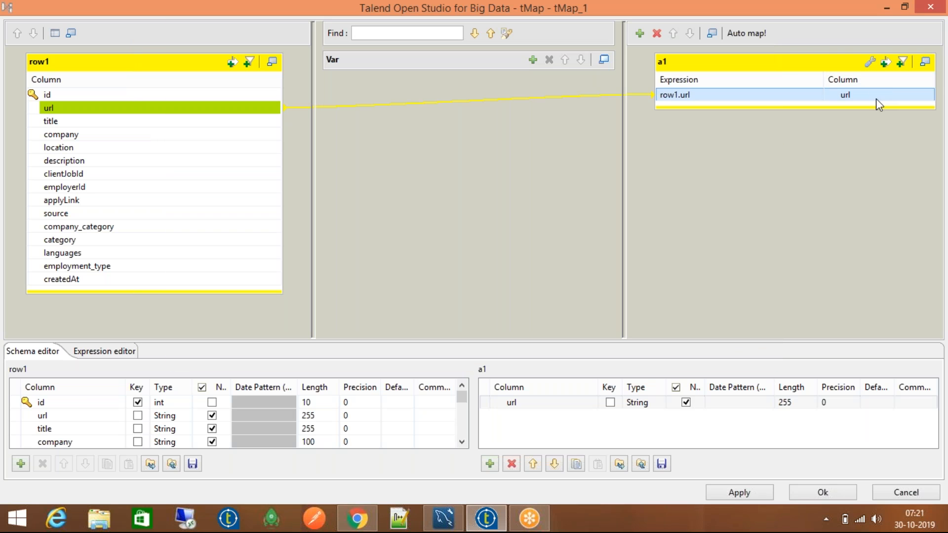
click(512, 465)
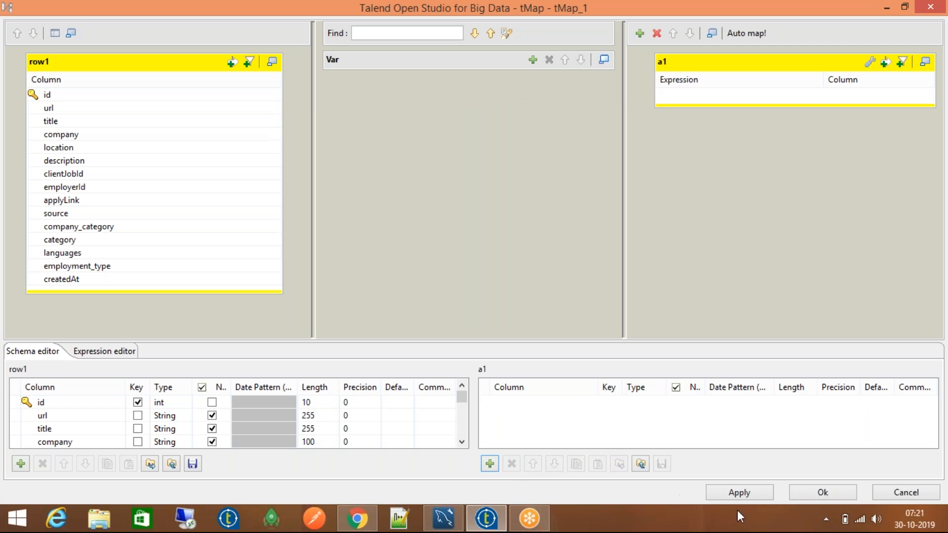
click(807, 490)
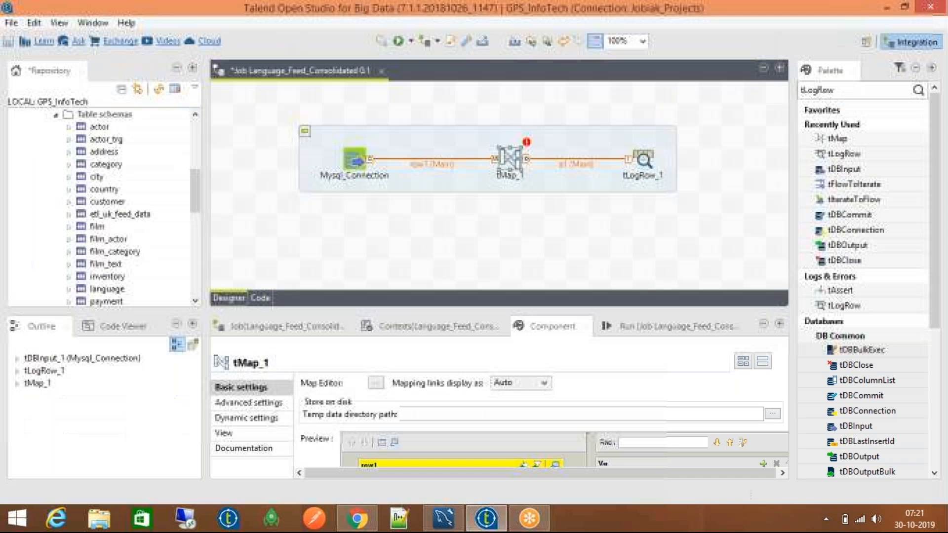
- Delete the row1 link between Mysql_Connection and tMap_1, and shift the tMap_1 and tLogRow_1 subjob further away from Mysql_Connection
click(469, 163)
key(Delete)
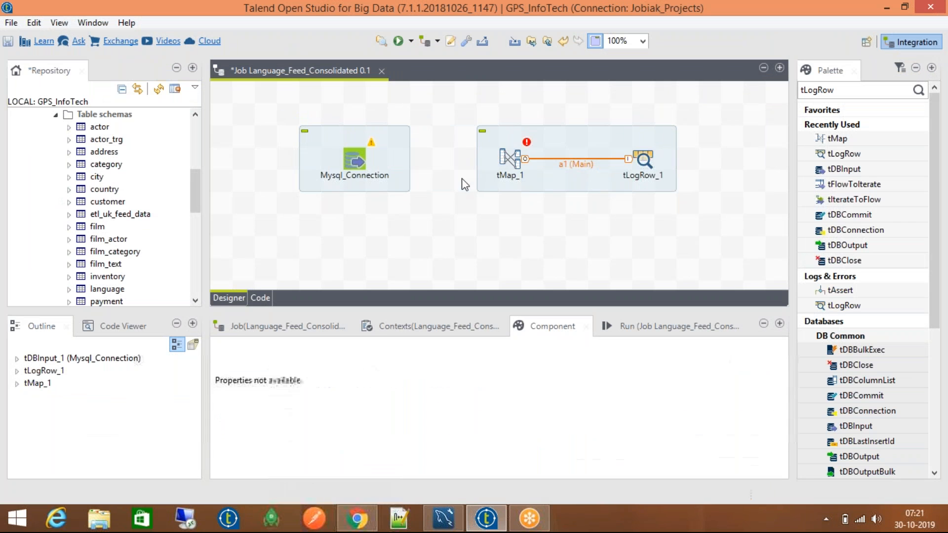
click(511, 161)
double_click(510, 161)
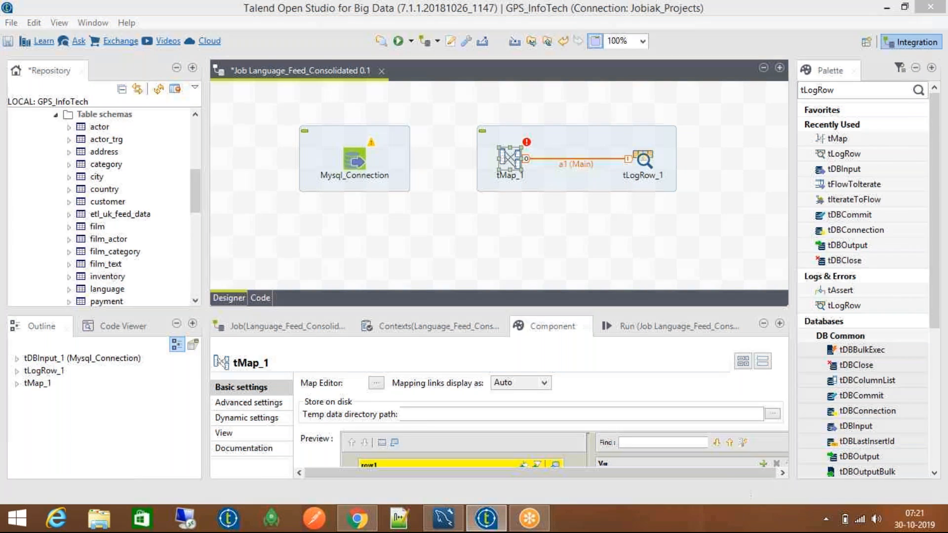
click(845, 492)
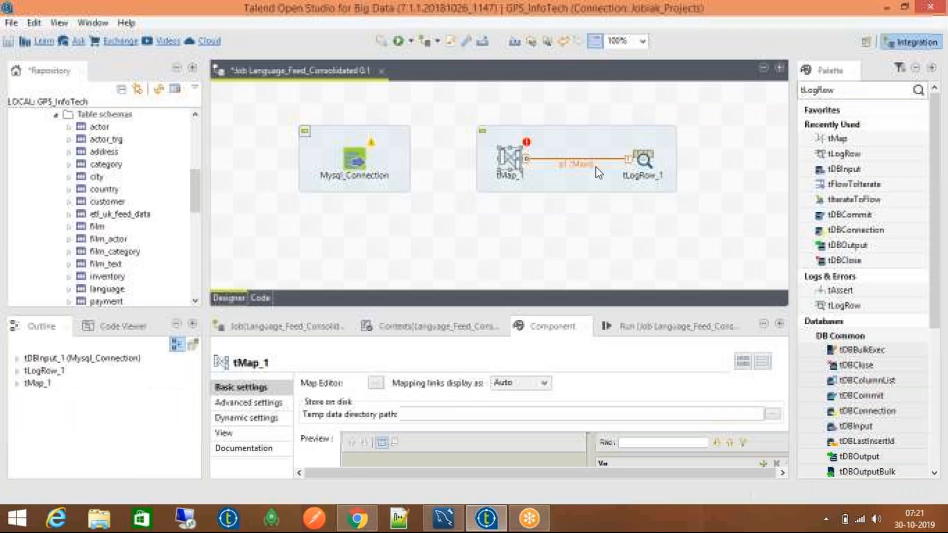
click(675, 143)
- Add a tAggregateRow component to the job canvas below the existing components
click(467, 236)
text(t)
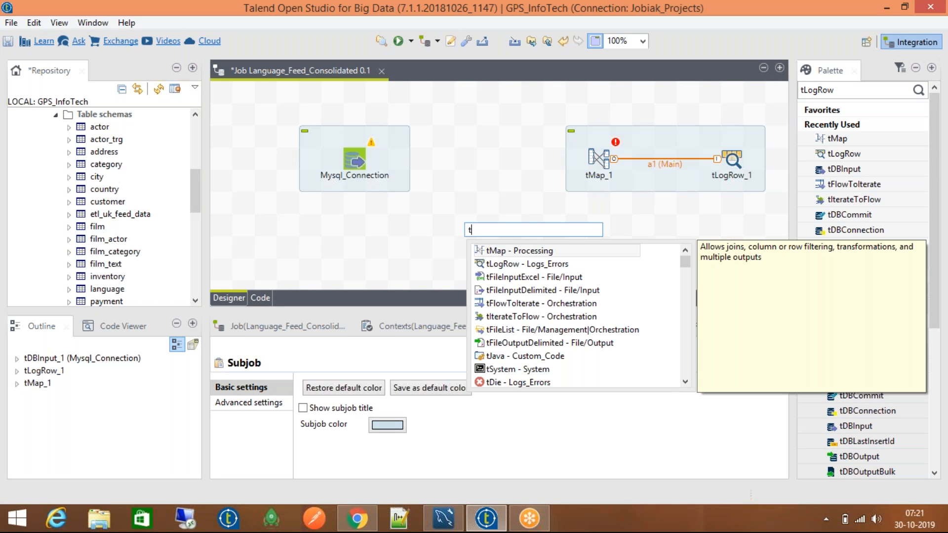
text(Agrre)
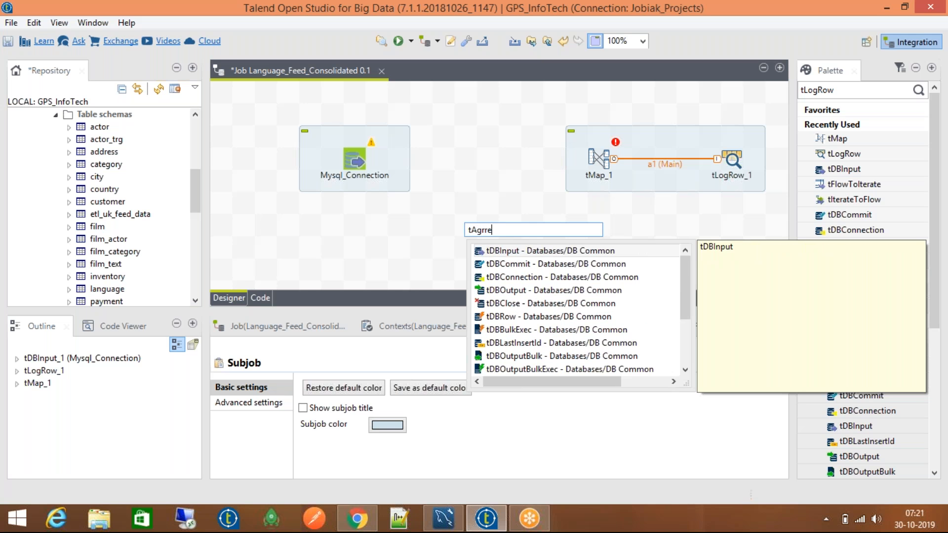
text(gat)
key(BackSpace)
key(BackSpace)
key(BackSpace)
key(BackSpace)
key(BackSpace)
key(BackSpace)
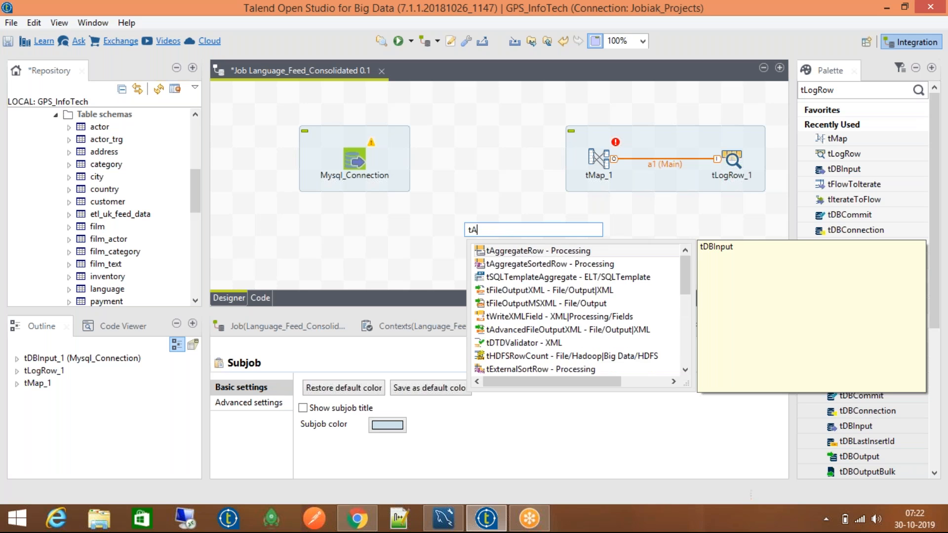
text(A)
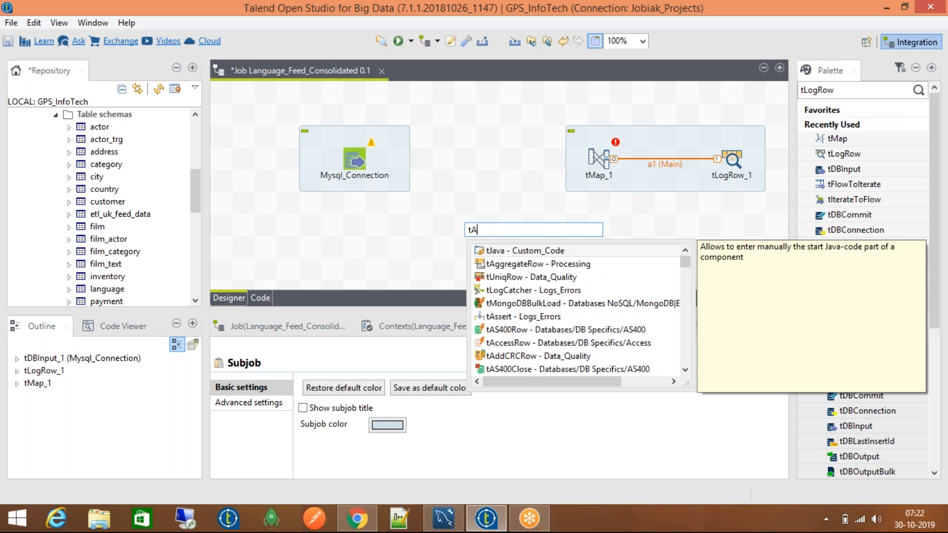
text(ggre)
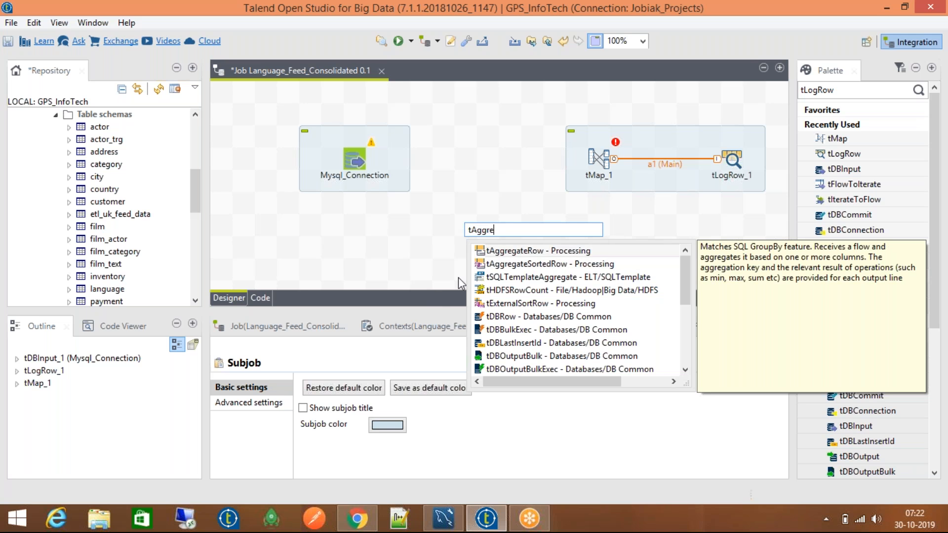
click(523, 252)
double_click(522, 252)
- Place tAggregateRow_1 in line between Mysql_Connection and tMap_1, and move Mysql_Connection further out to make room
drag(467, 226, 489, 159)
drag(387, 148, 344, 174)
click(482, 162)
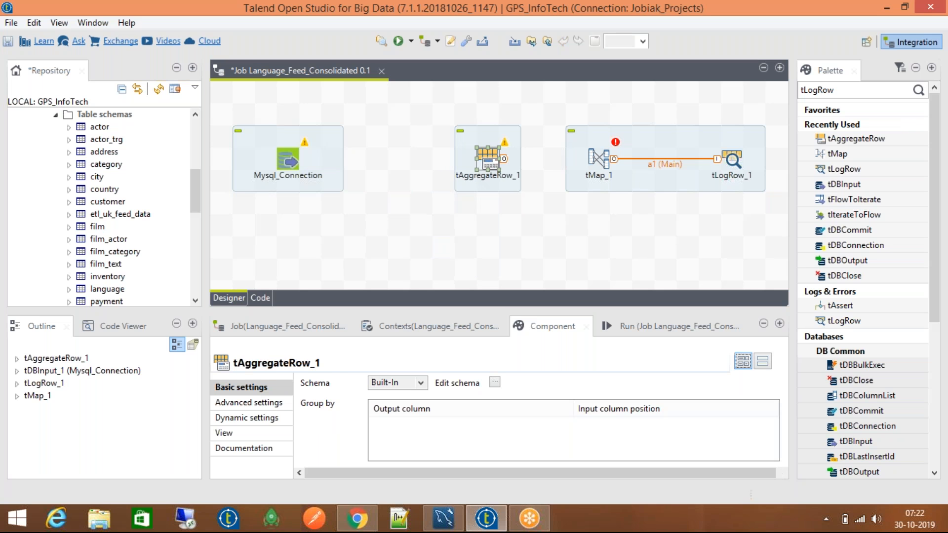
drag(487, 159, 464, 156)
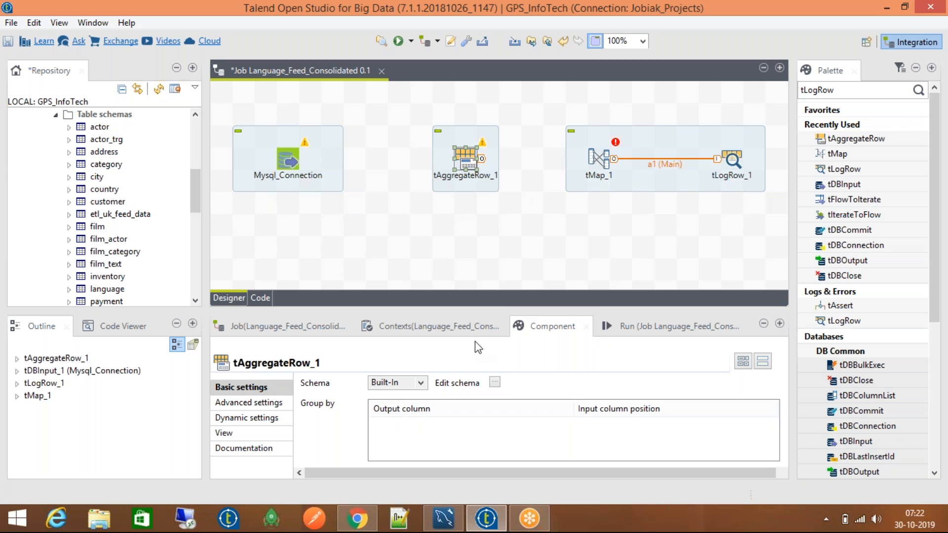
- Check the schema of tAggregateRow_1 and compare it with the count(*) and languages columns selected in the MySQL Workbench query
click(495, 383)
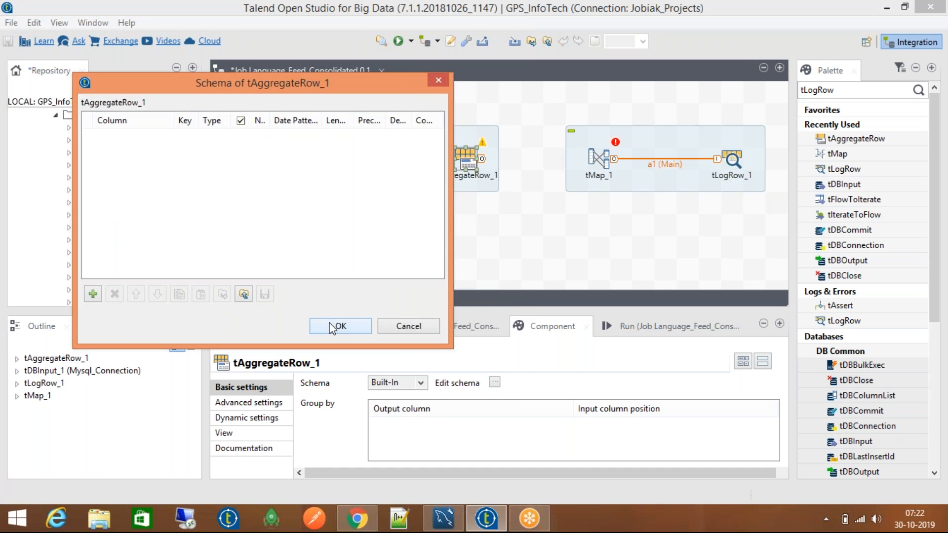
click(338, 326)
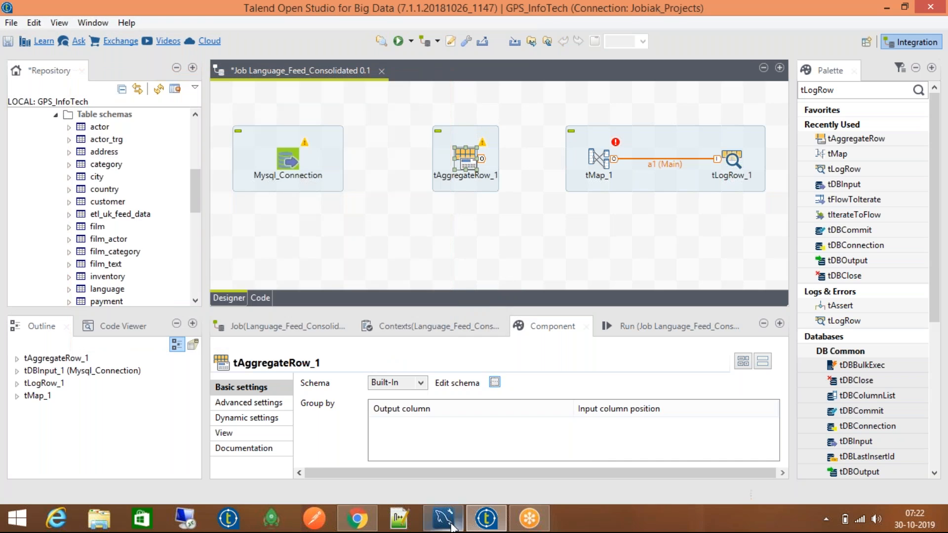
key(alt+Tab)
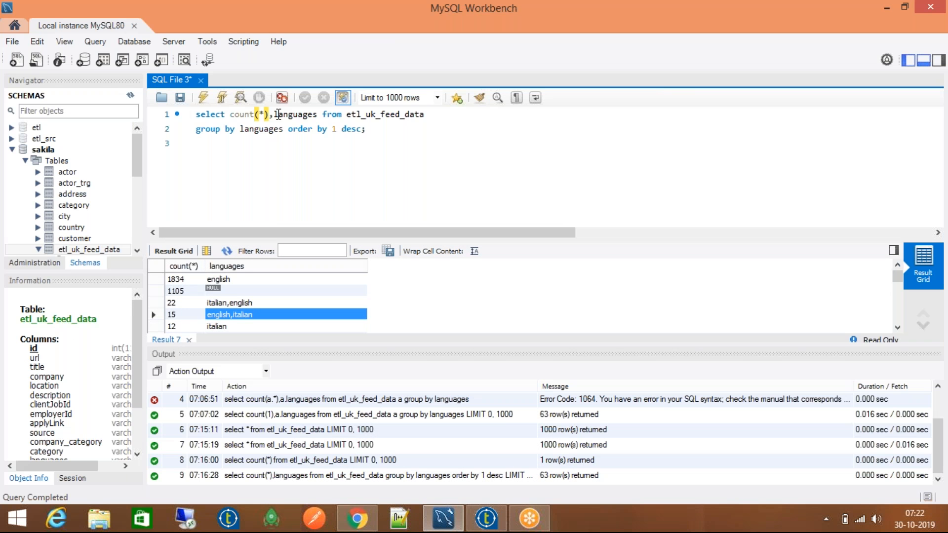
double_click(277, 114)
click(316, 114)
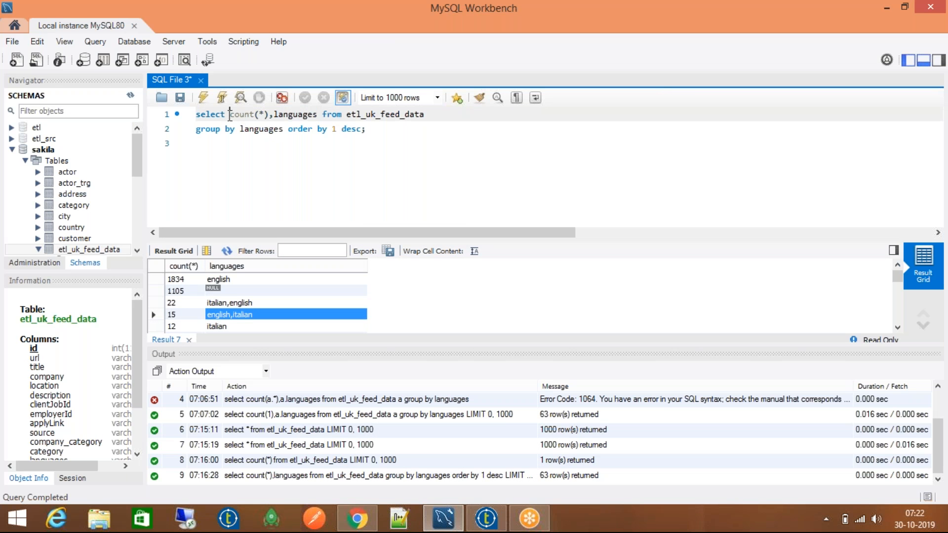
shift+click(319, 114)
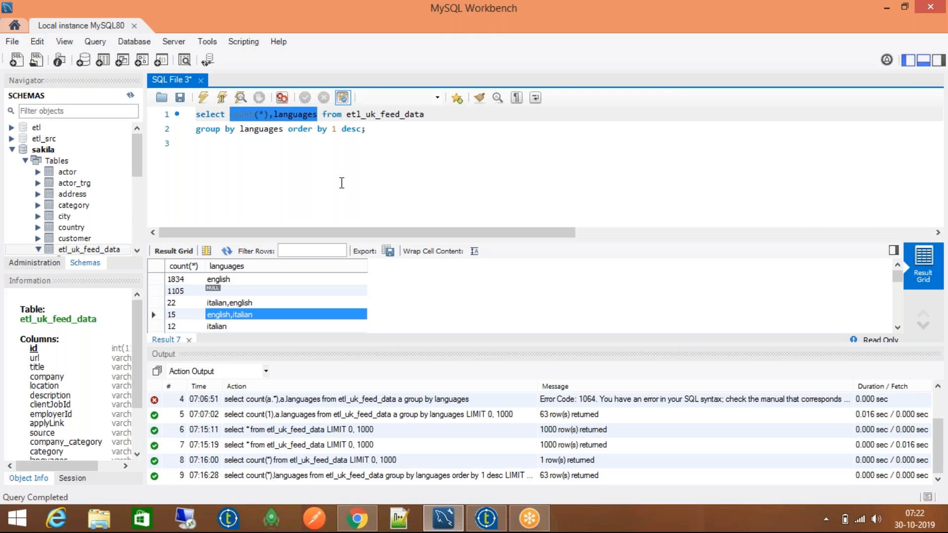
key(alt+Tab)
key(alt+Tab)
key(alt+Tab)
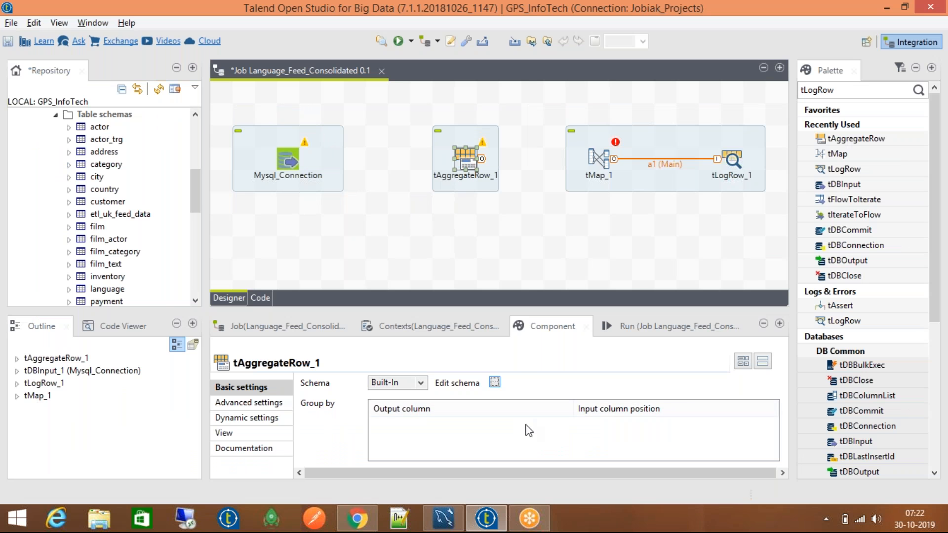
- Examine the languages grouping column of the MySQL Workbench query and return to the Group by settings of tAggregateRow_1
key(alt+Tab)
double_click(247, 129)
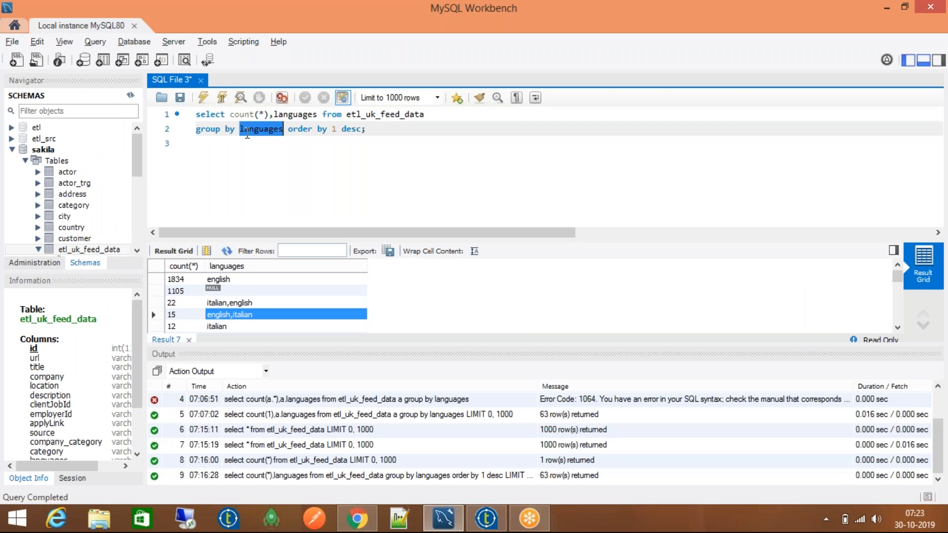
key(alt+Tab)
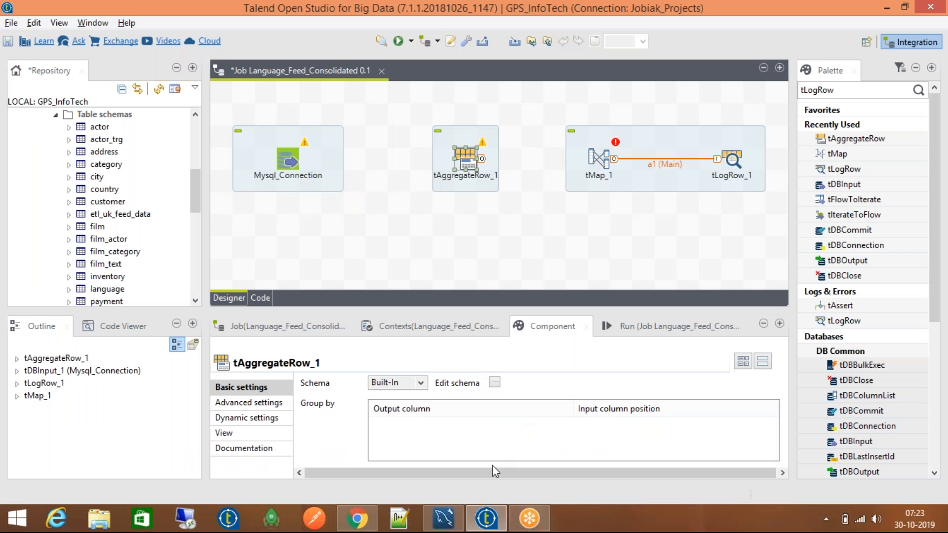
- Switch to MySQL Workbench and add url after languages in the query's GROUP BY clause
key(alt+Tab)
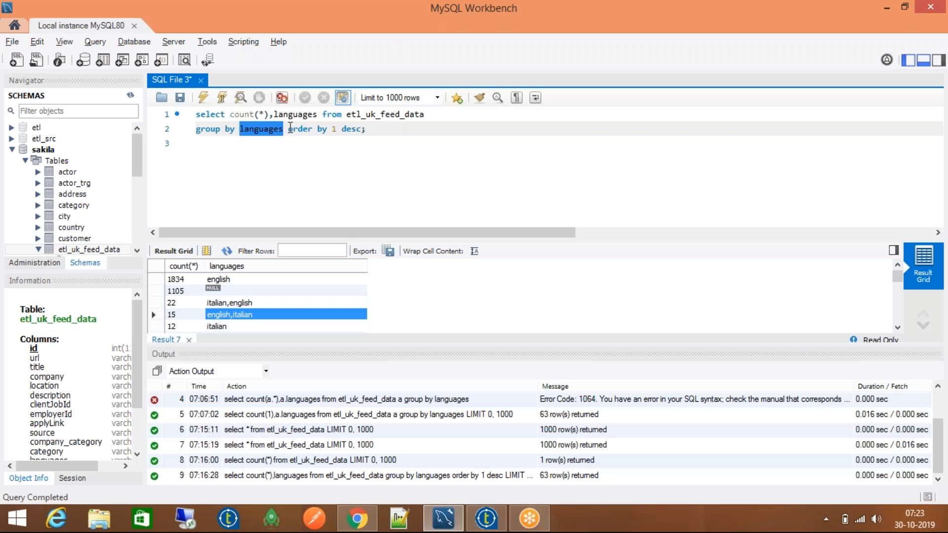
click(290, 128)
key(Left)
text(,url)
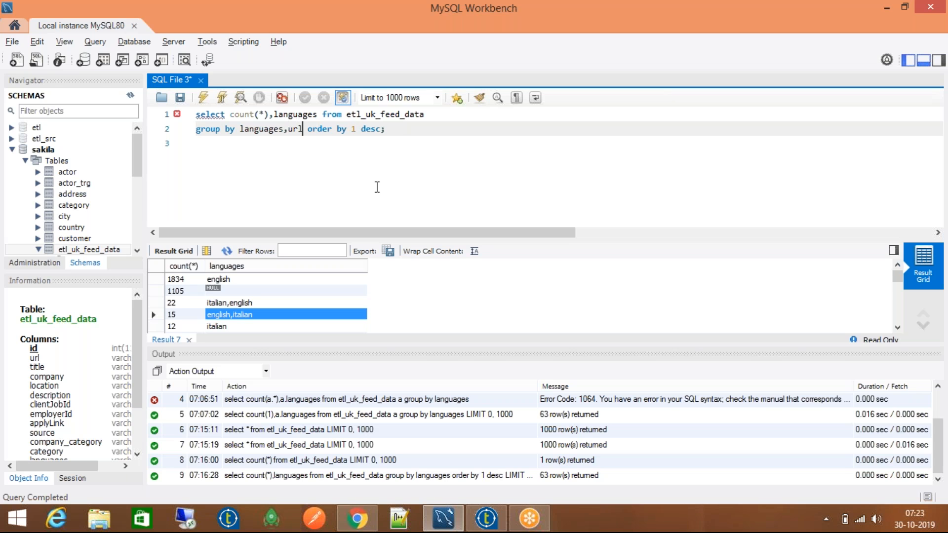
- Add url after languages in the query's select list and run the query on etl_uk_feed_data
key(Up)
key(Right)
key(Right)
key(Right)
text(,url)
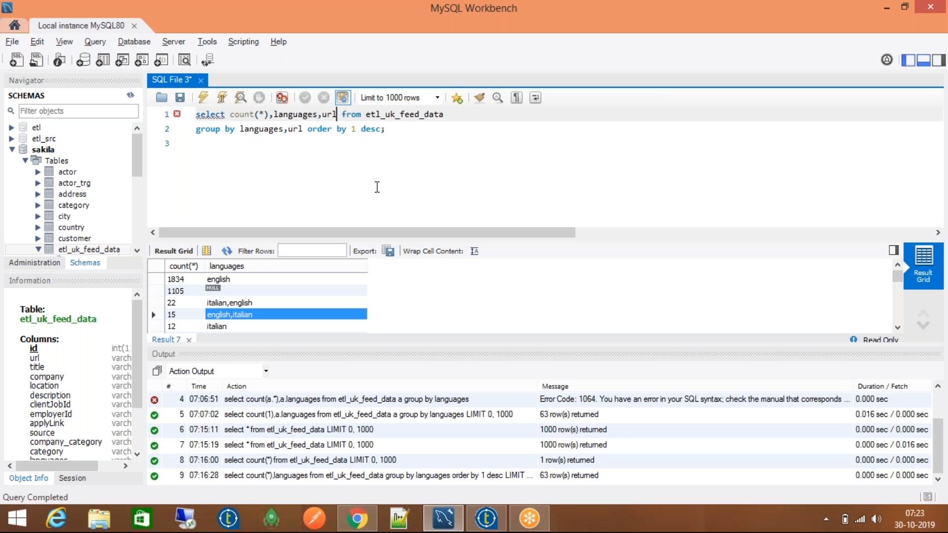
key(ctrl+Return)
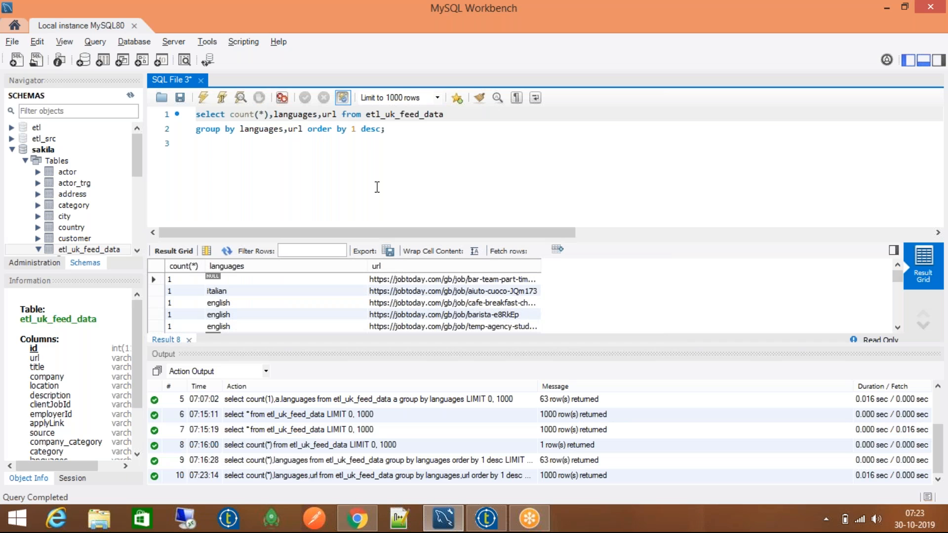
- Remove url from the GROUP BY clause of the etl_uk_feed_data query so it groups by languages only
key(Down)
key(Left)
key(Left)
key(Left)
key(Left)
key(Left)
key(Left)
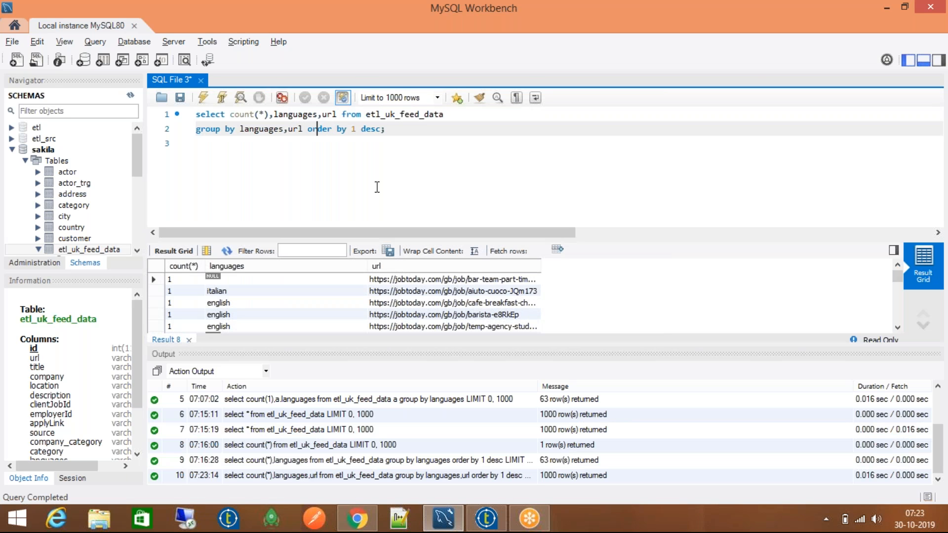
key(shift+Left)
key(shift+Left)
key(shift+Left)
key(shift+Left)
key(BackSpace)
- Remove url from the query's select list, leaving count(*) and languages, and run the query
key(Up)
key(Right)
key(Right)
key(Right)
key(Right)
key(Right)
key(Right)
key(Right)
key(Right)
key(Left)
key(shift+Right)
key(shift+Right)
key(shift+Right)
key(shift+Right)
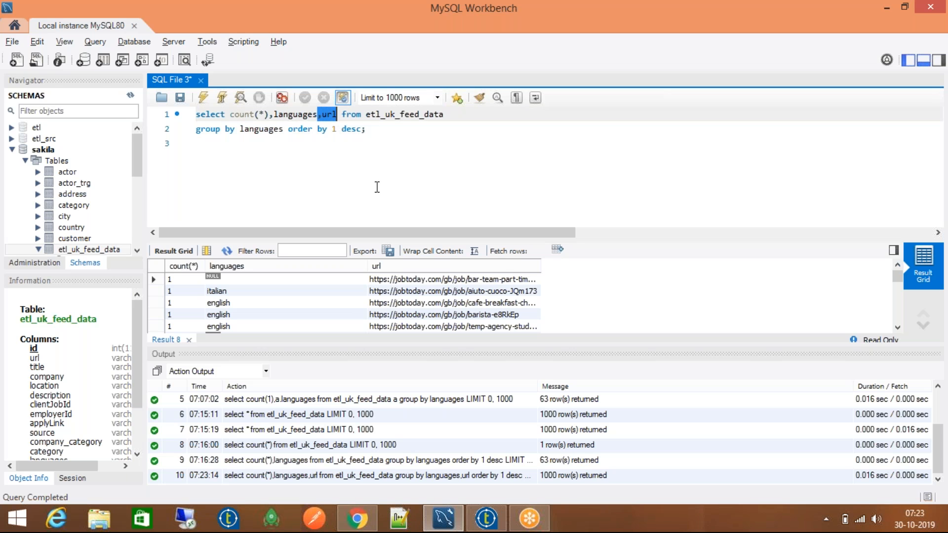
key(BackSpace)
key(ctrl+Return)
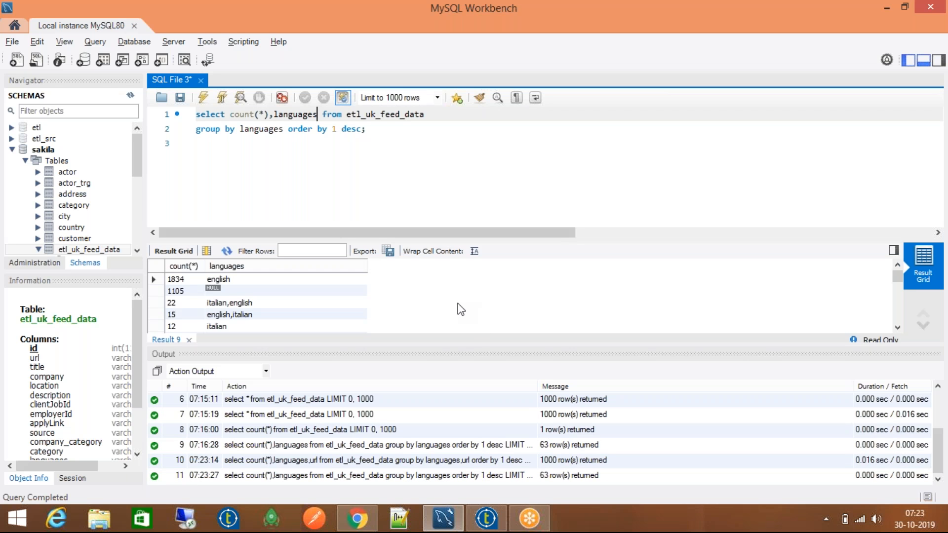
- Switch to Talend Open Studio and view the advanced settings of tAggregateRow_1
click(482, 521)
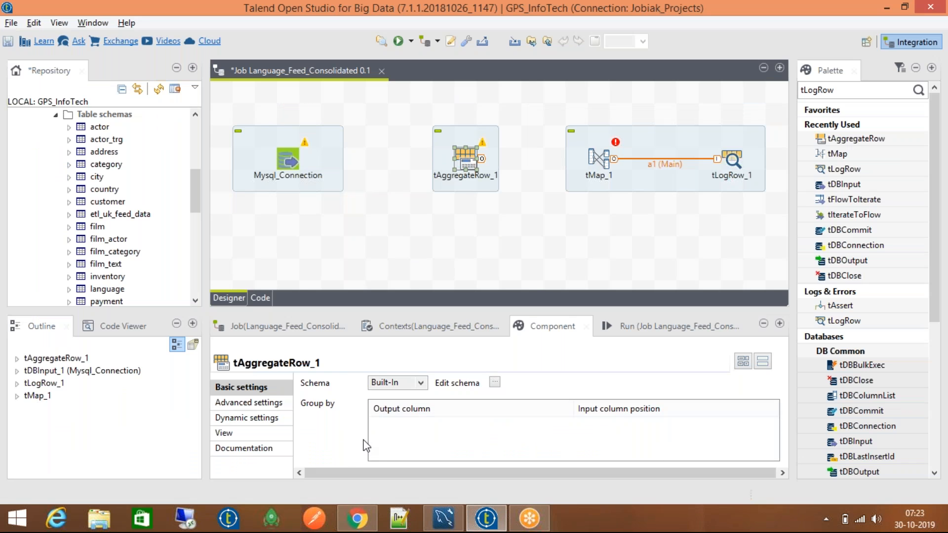
click(629, 322)
click(467, 166)
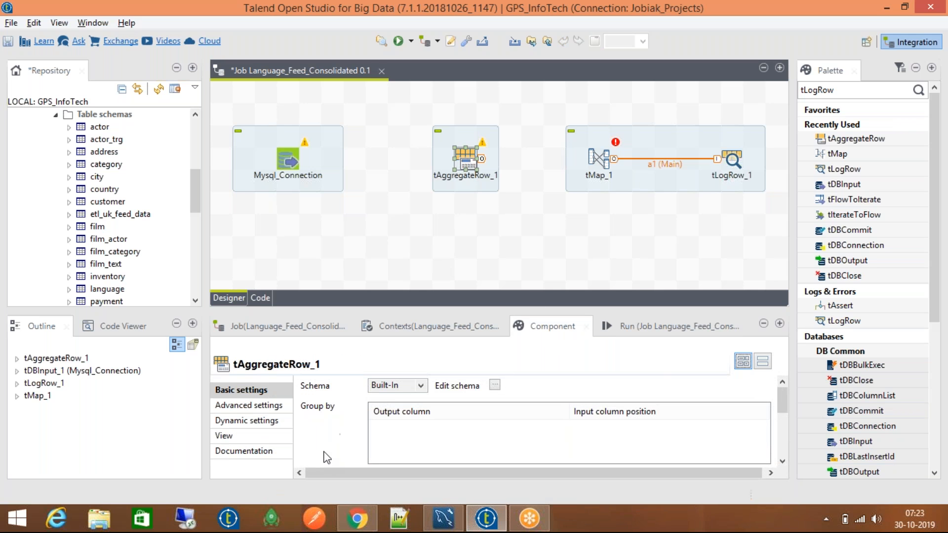
click(249, 405)
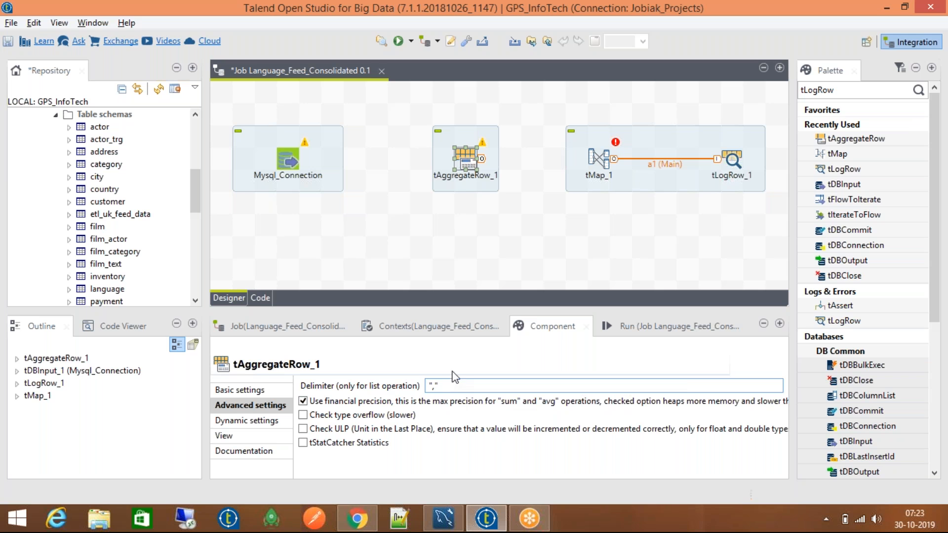
- Switch to MySQL Workbench and add group_concat(url) after languages in the query's select list
click(443, 518)
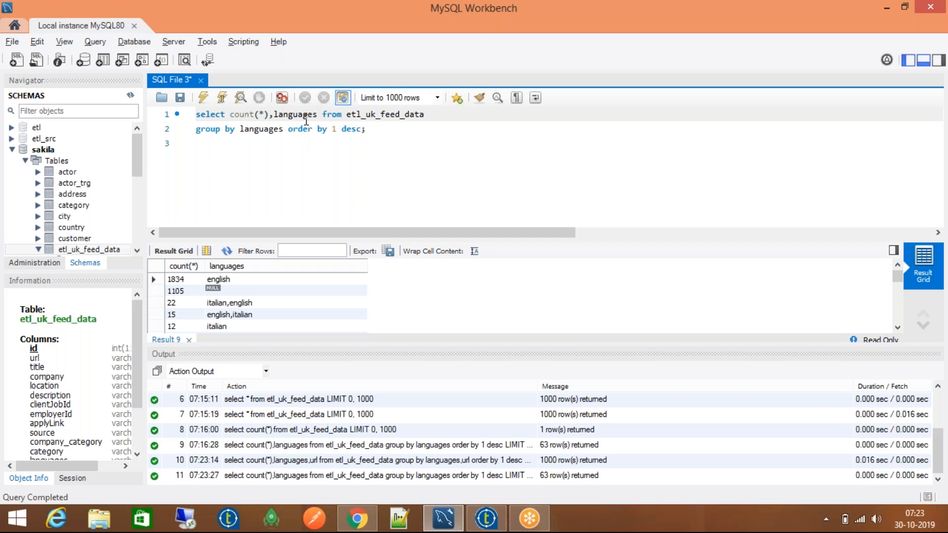
click(277, 120)
key(Right)
key(Right)
key(Right)
key(Right)
key(Right)
key(Right)
key(Right)
key(Right)
key(Right)
key(Right)
key(Left)
text(,g)
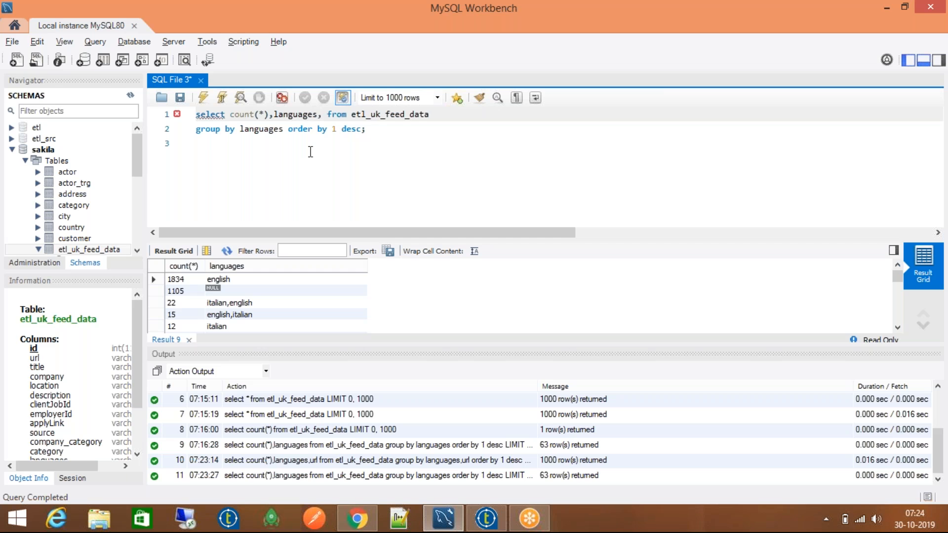
text(roup)
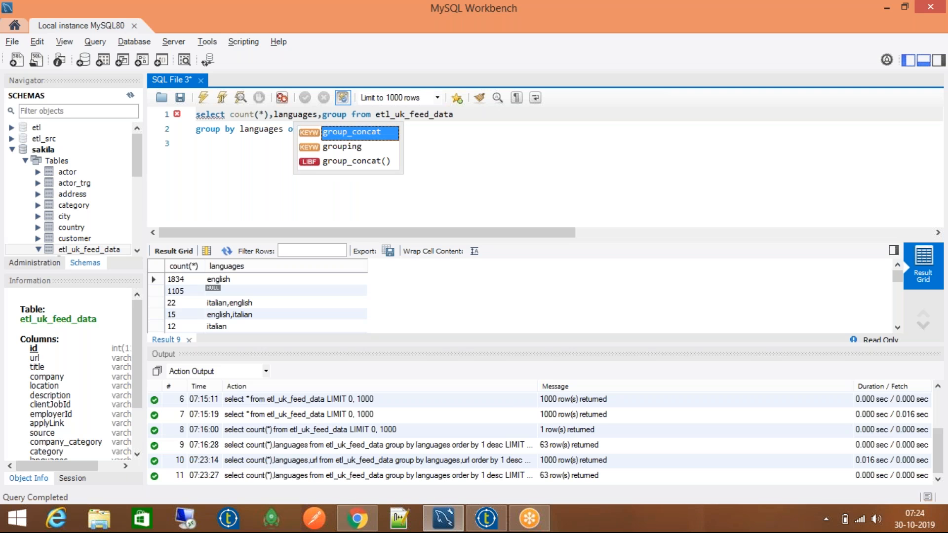
key(Return)
text(()
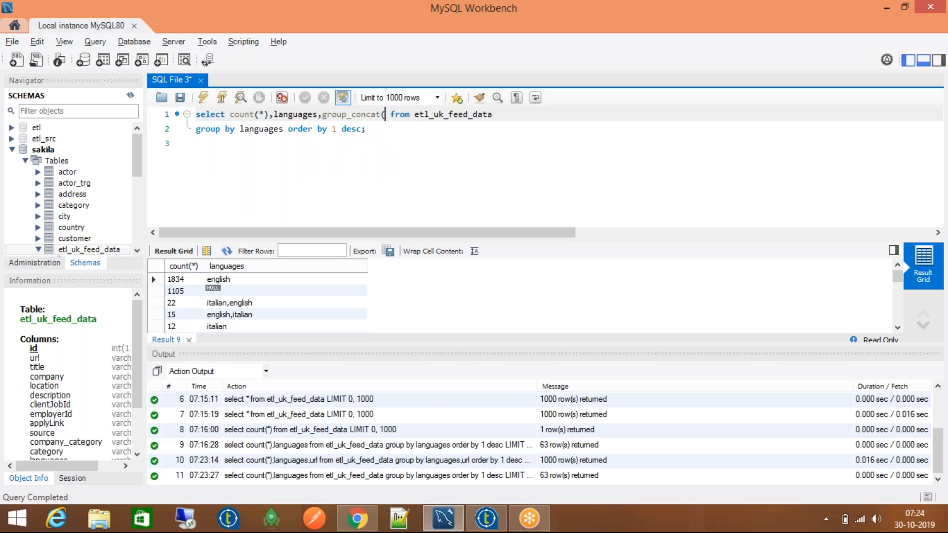
text(url)
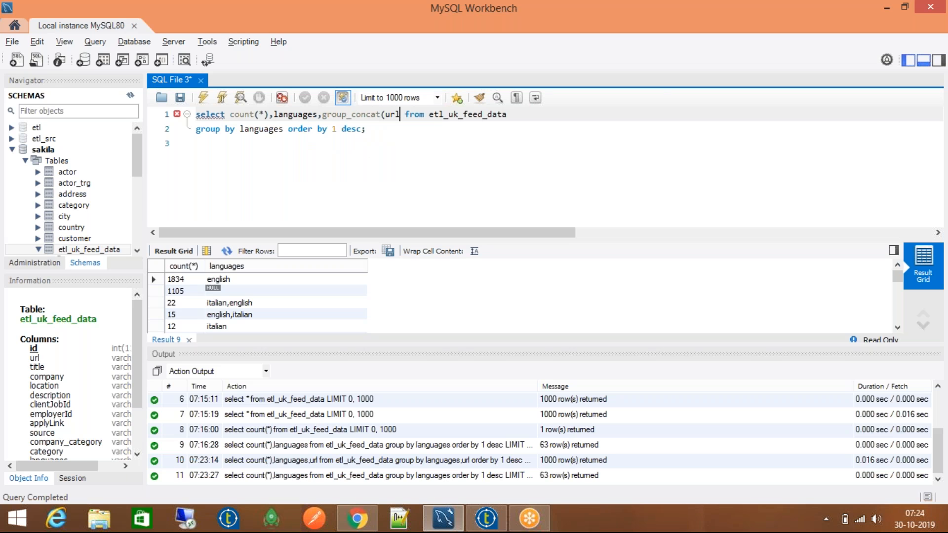
text())
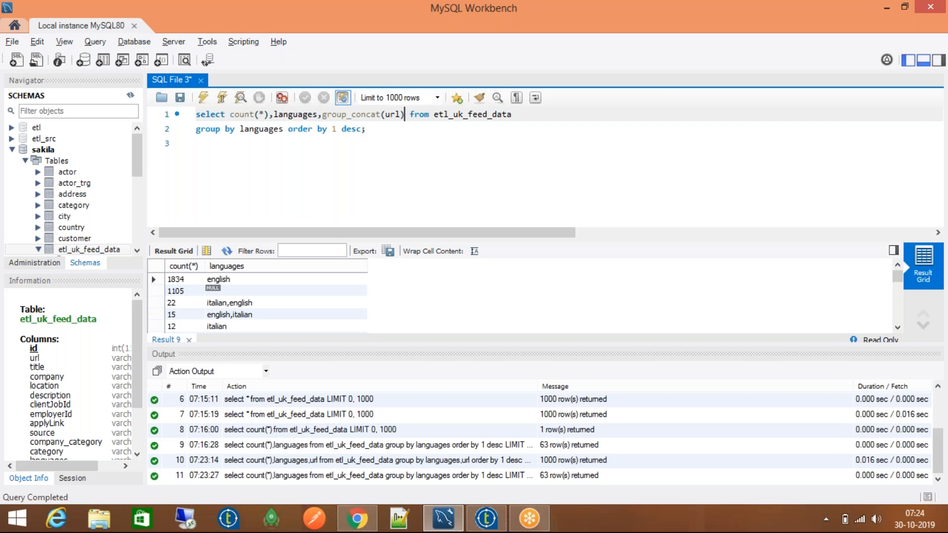
- Remove group_concat(url) and its preceding comma from the query's select list
key(BackSpace)
key(BackSpace)
key(BackSpace)
key(BackSpace)
key(BackSpace)
key(BackSpace)
key(BackSpace)
key(BackSpace)
key(BackSpace)
key(BackSpace)
key(BackSpace)
key(BackSpace)
key(BackSpace)
key(BackSpace)
key(BackSpace)
key(BackSpace)
key(BackSpace)
key(BackSpace)
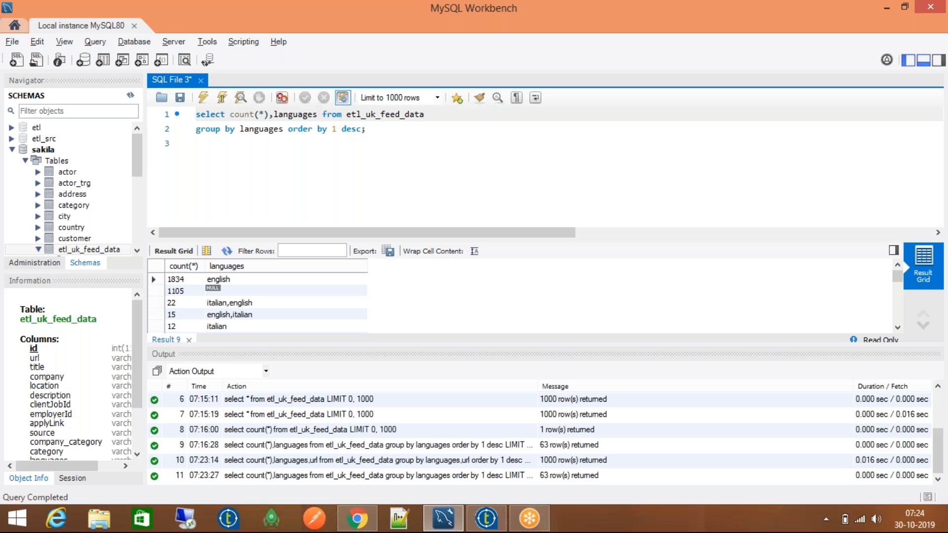
- Examine the italian,english group in the query result and return to the advanced settings of tAggregateRow_1 in Talend
click(225, 303)
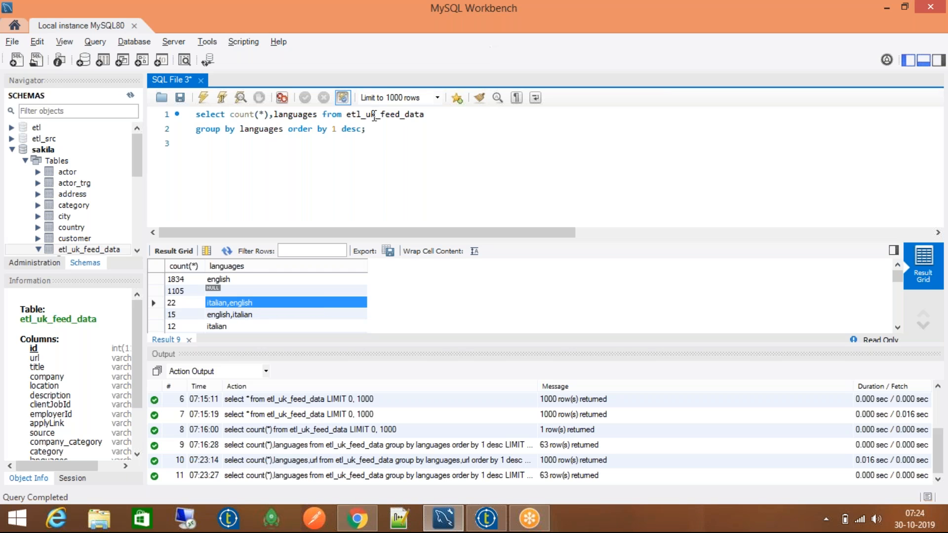
click(322, 119)
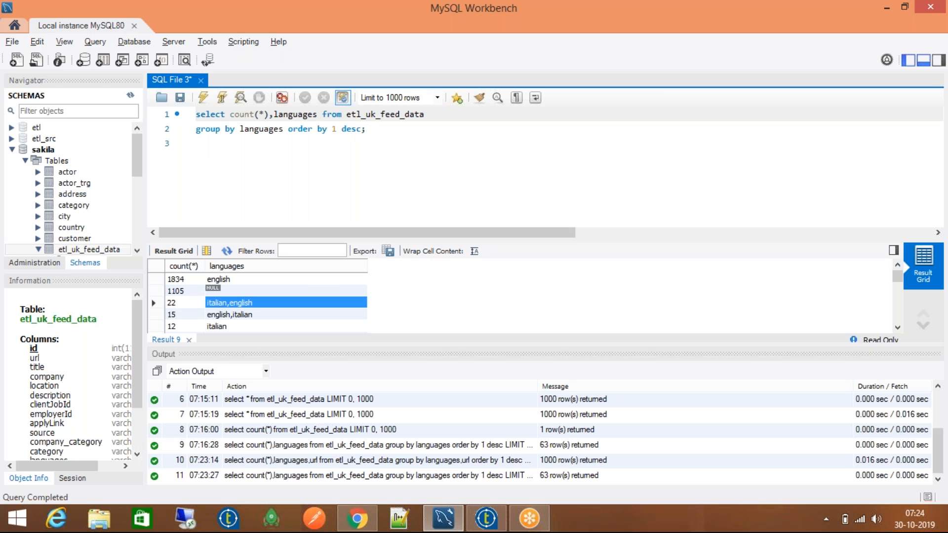
click(486, 519)
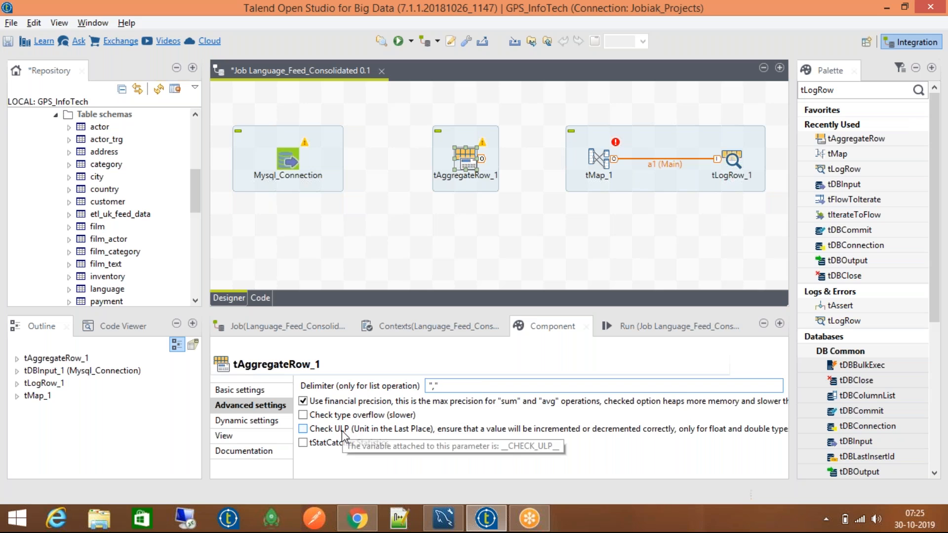
- Try the Check type overflow and Check ULP options of tAggregateRow_1, switching each back off
click(353, 415)
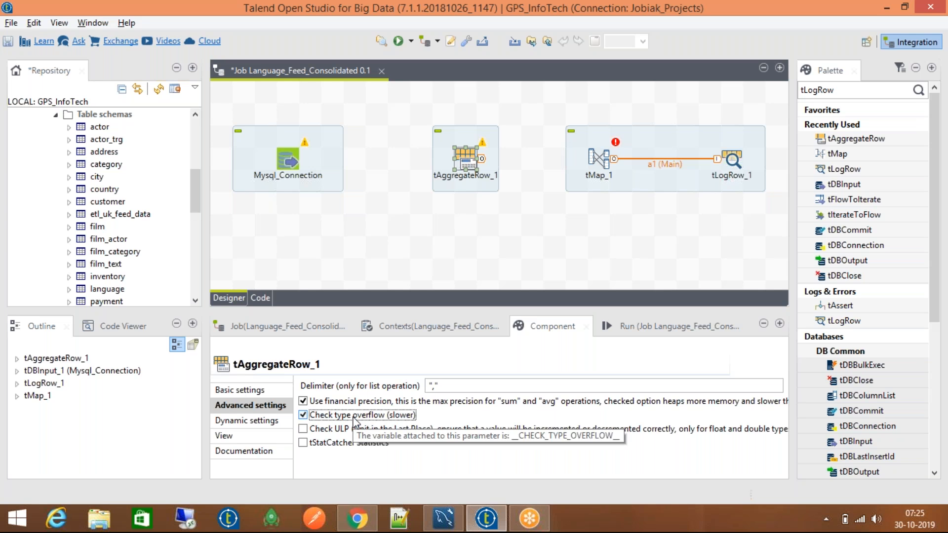
click(354, 417)
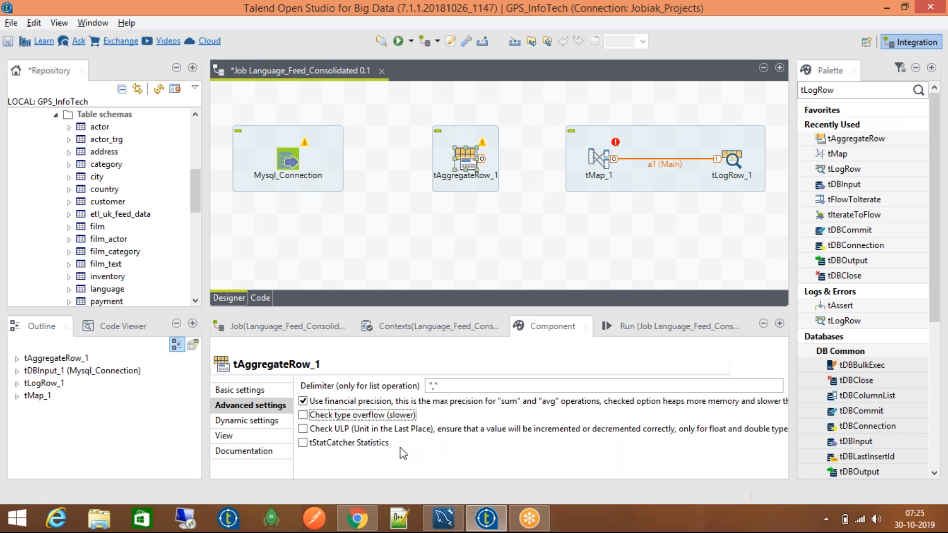
click(367, 433)
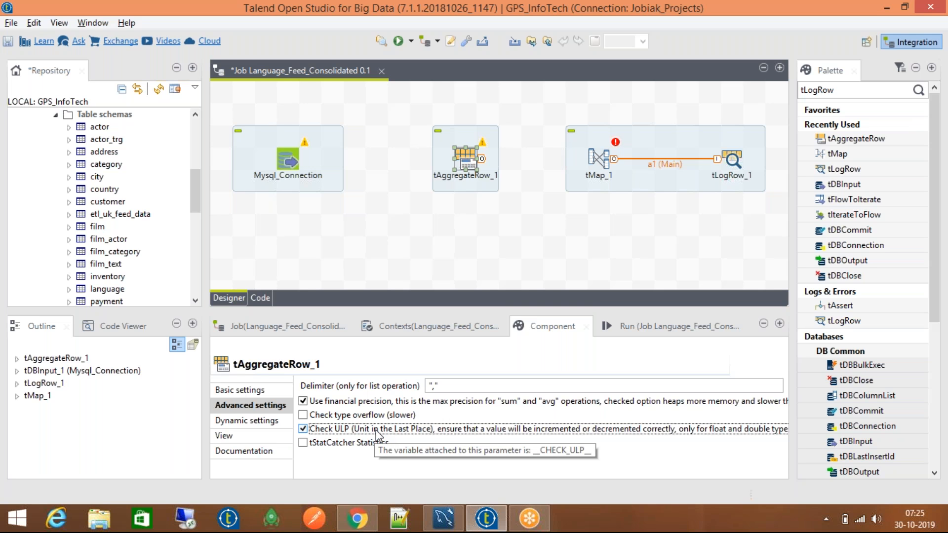
click(375, 430)
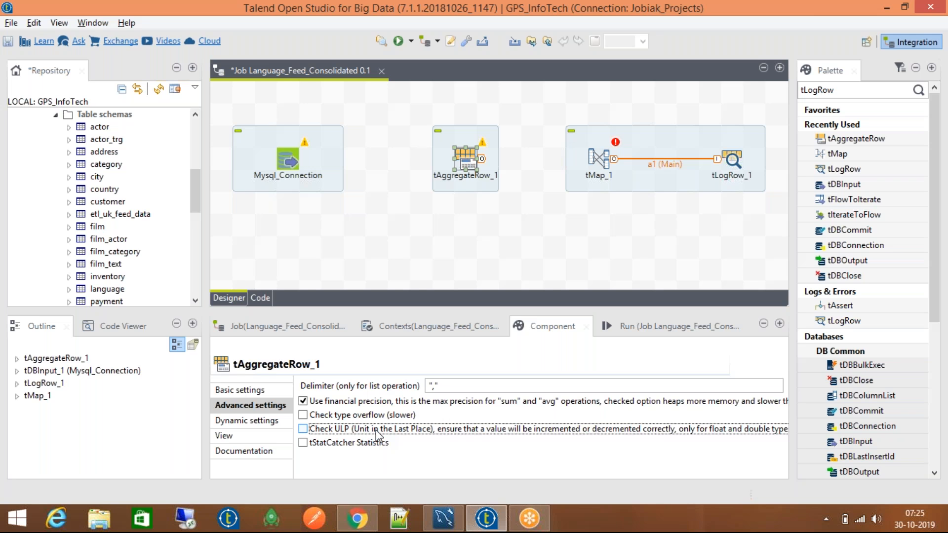
click(353, 436)
click(354, 437)
- Look through the dynamic and view settings of tAggregateRow_1 and return to its basic settings
click(277, 421)
click(264, 437)
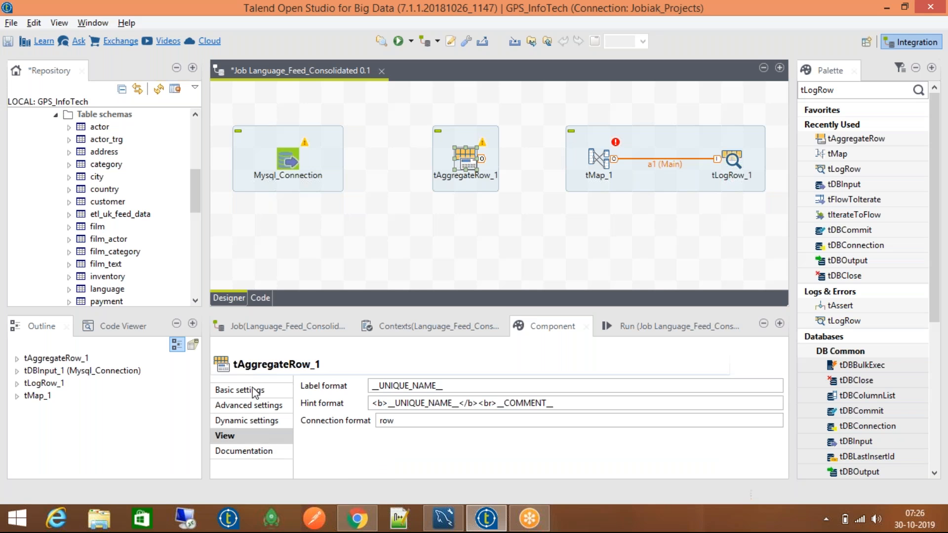
click(254, 389)
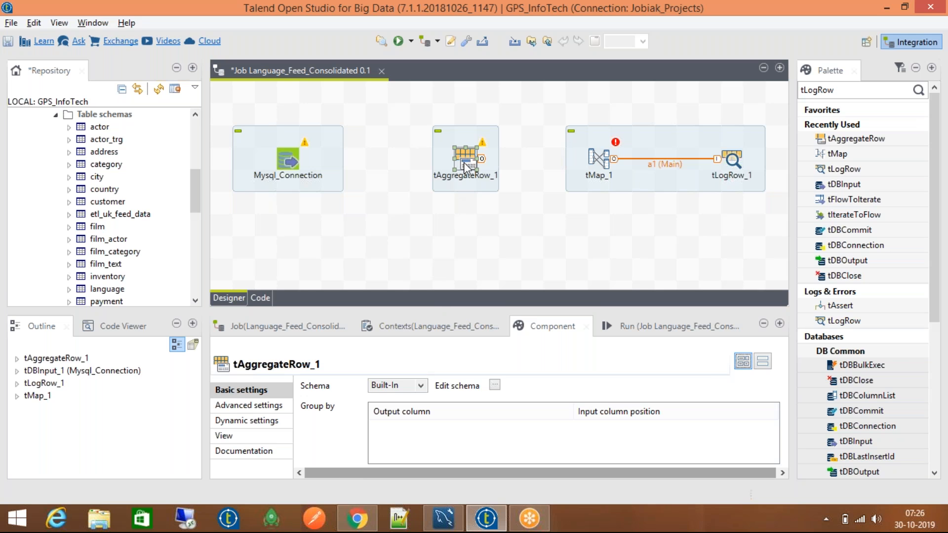
- Delete tMap_1 from the job, including its a1 link to tLogRow_1
click(598, 158)
click(482, 218)
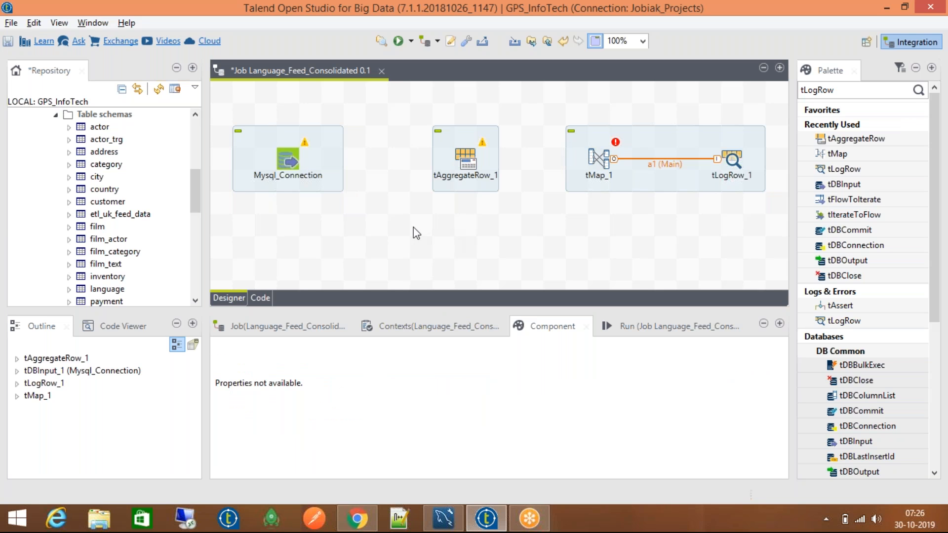
click(599, 160)
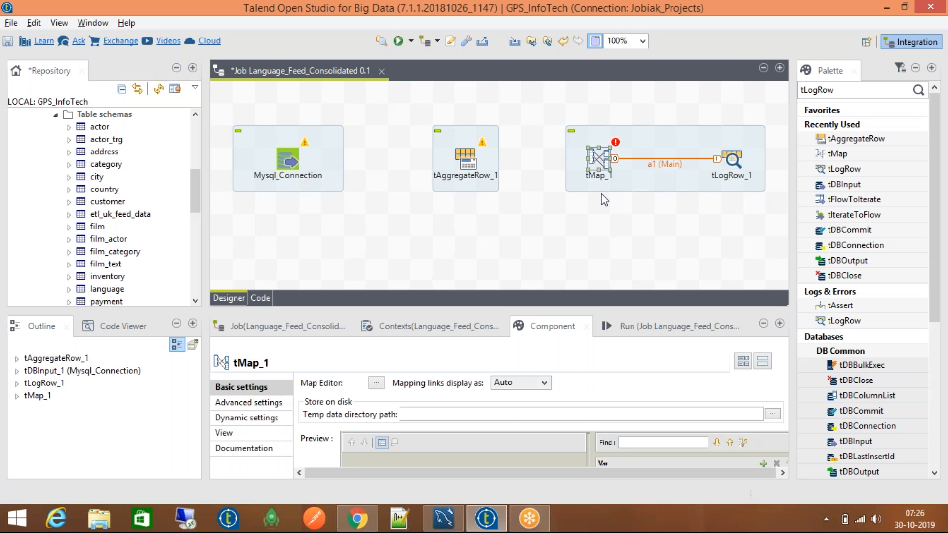
key(Delete)
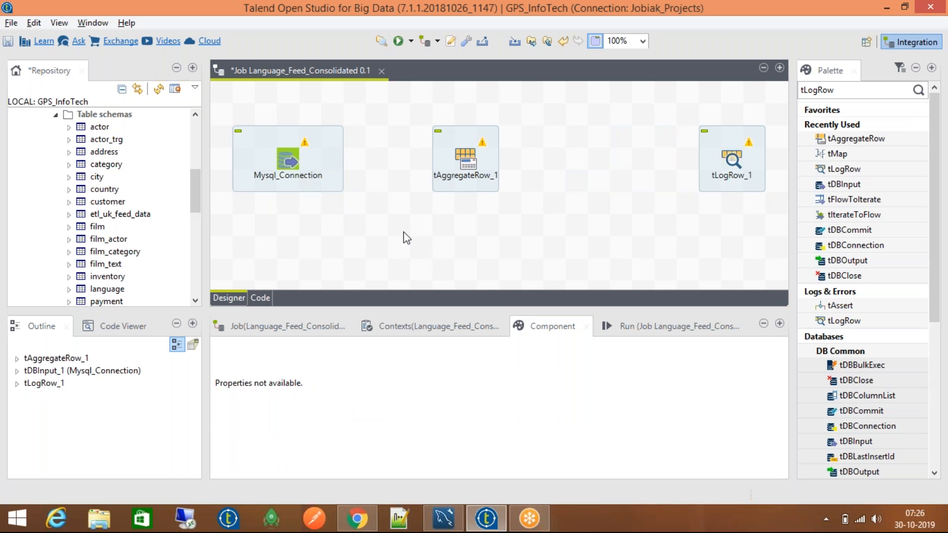
- Move tAggregateRow_1 closer to tLogRow_1 and save the job
drag(463, 155, 530, 156)
click(440, 213)
key(ctrl+s)
- Add a new tMap component and place it between Mysql_Connection and tAggregateRow_1
text(t)
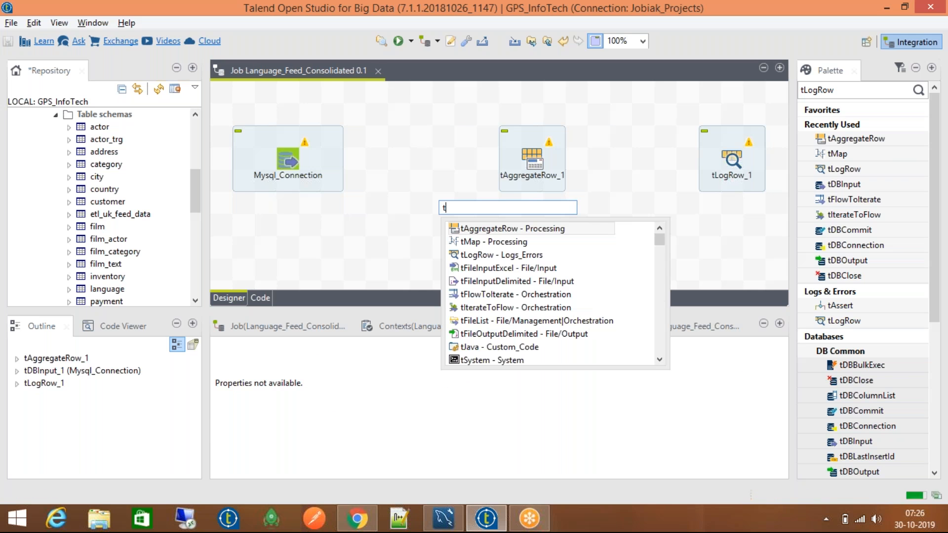
text(m)
key(Return)
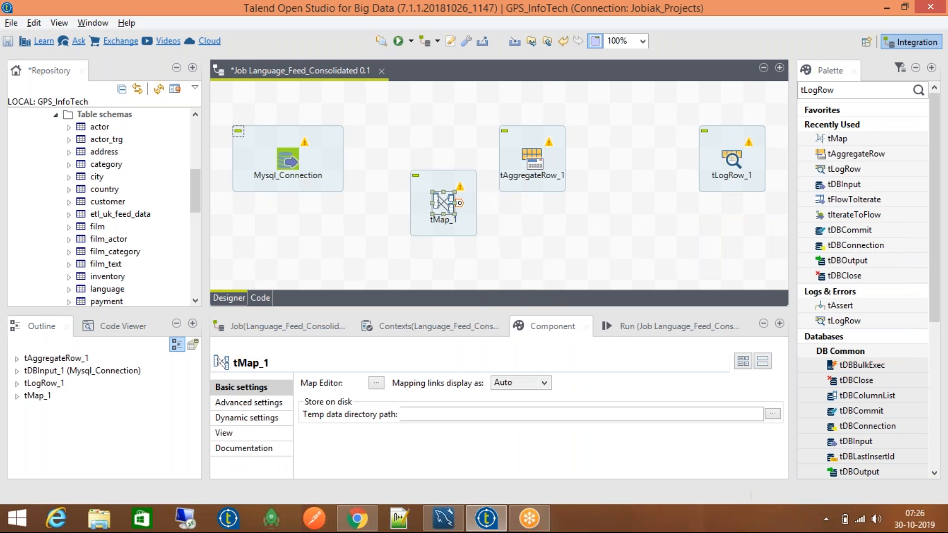
drag(445, 202, 424, 148)
- Connect Mysql_Connection to tMap_1 with a Main row link
right_click(287, 156)
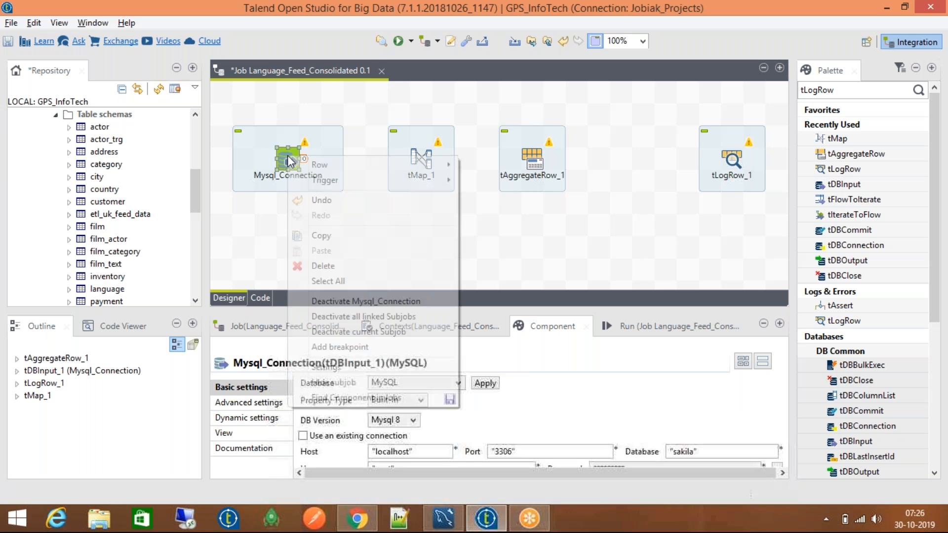
mouse_move(304, 166)
click(488, 164)
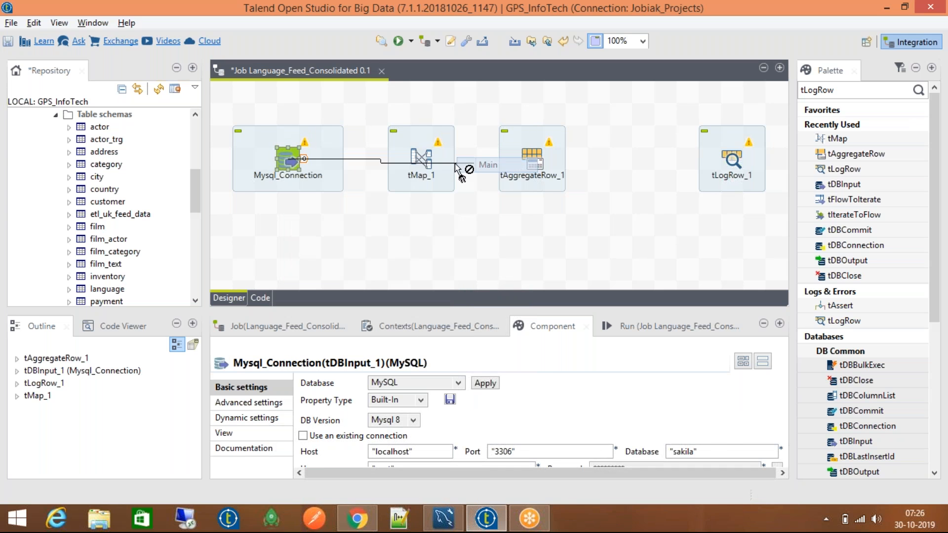
click(419, 163)
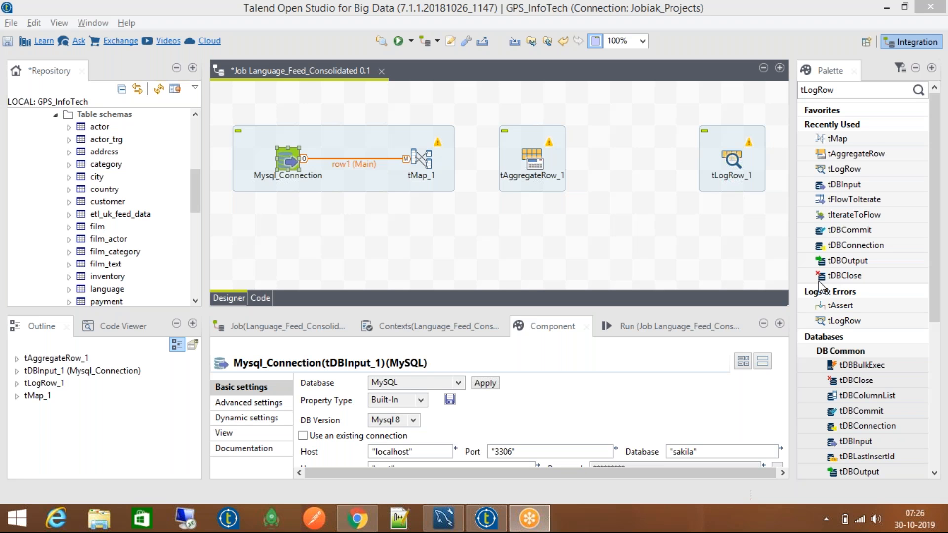
- Move tMap_1 closer to Mysql_Connection and check the row1 input columns in its map editor
drag(421, 160, 376, 160)
double_click(376, 161)
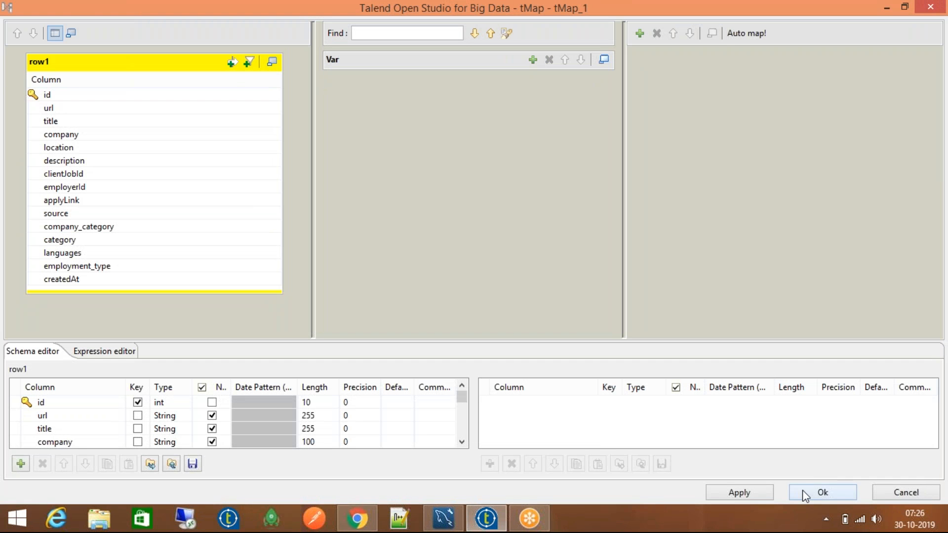
click(804, 494)
- Connect tMap_1 to tAggregateRow_1 with a new Main output named tAggregate
right_click(378, 158)
mouse_move(391, 168)
click(604, 166)
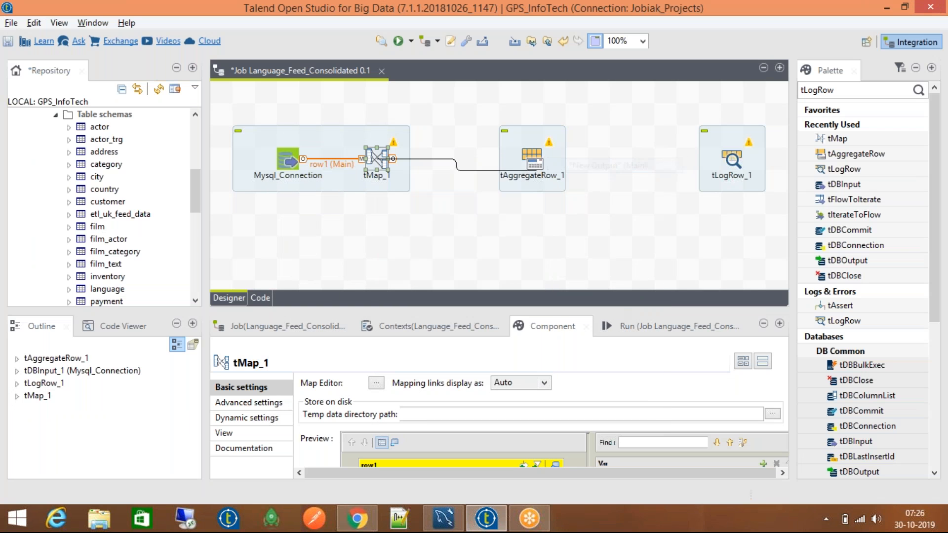
click(534, 165)
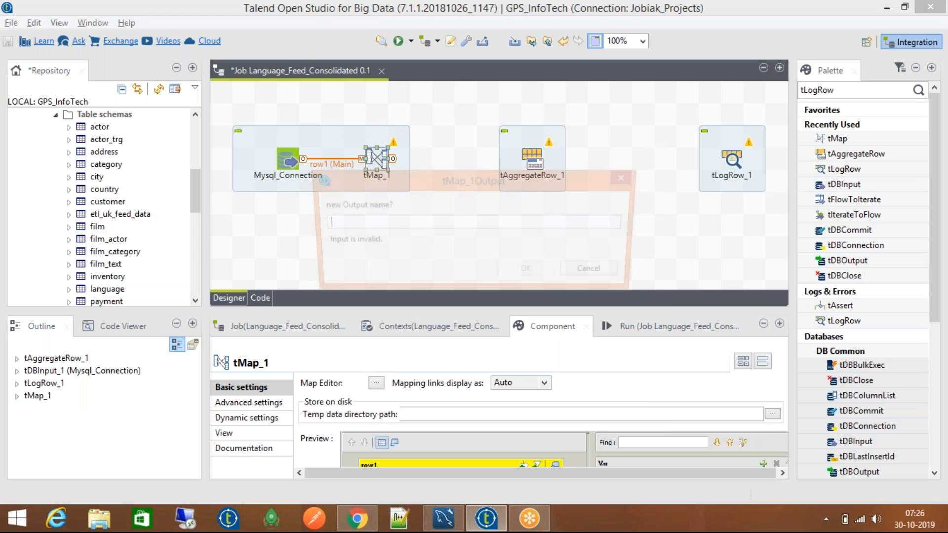
text(tAggregate)
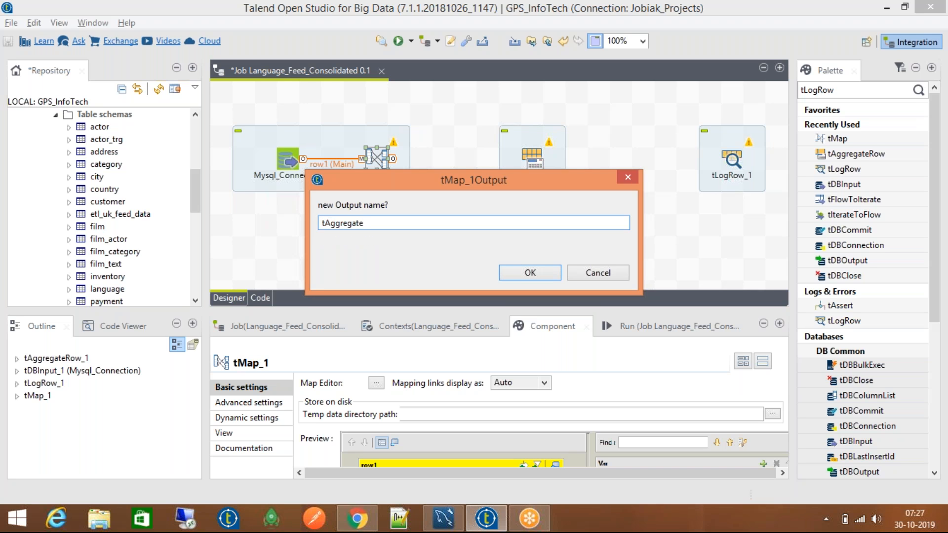
key(Return)
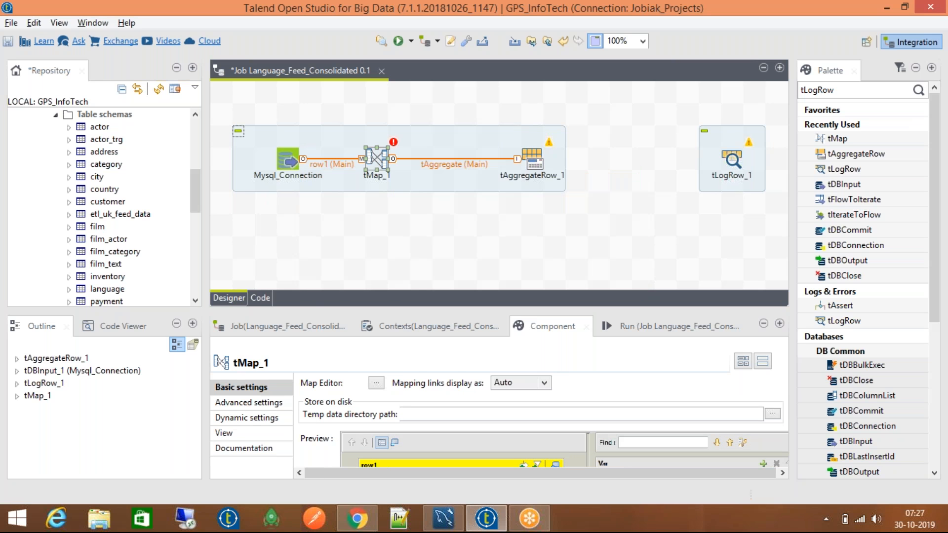
- Move tAggregateRow_1 closer to tMap_1 and map row1's url and languages columns to the tAggregate output in the tMap editor
click(529, 153)
drag(529, 153, 485, 153)
double_click(389, 154)
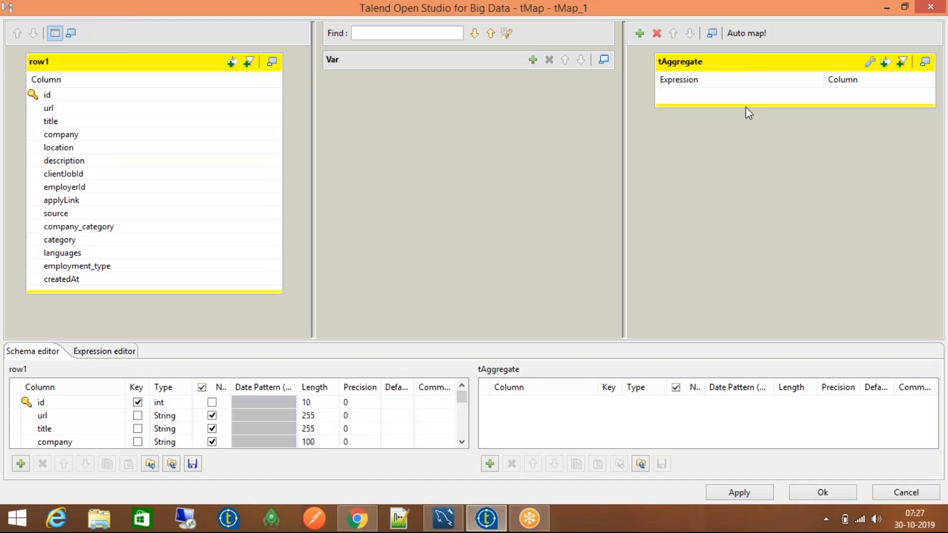
drag(747, 105, 757, 309)
click(117, 123)
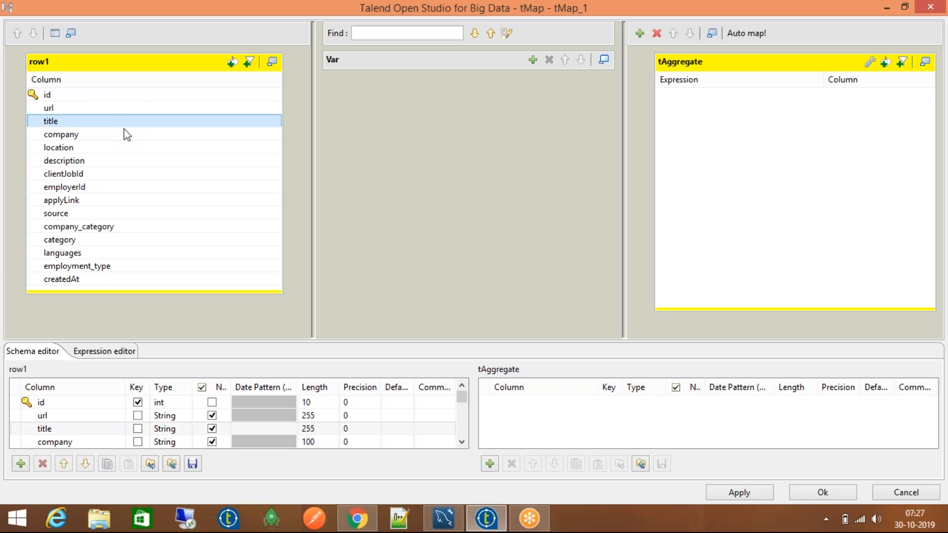
key(ctrl+a)
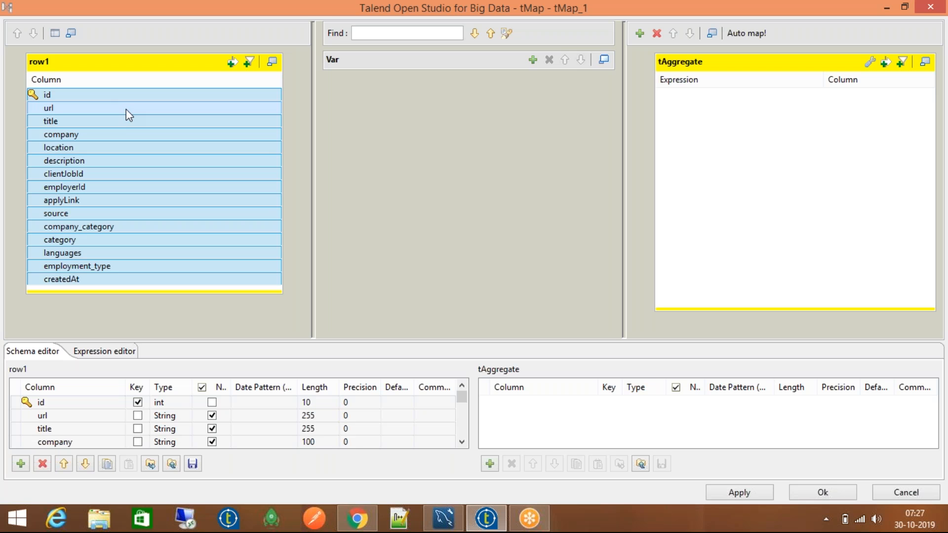
click(126, 108)
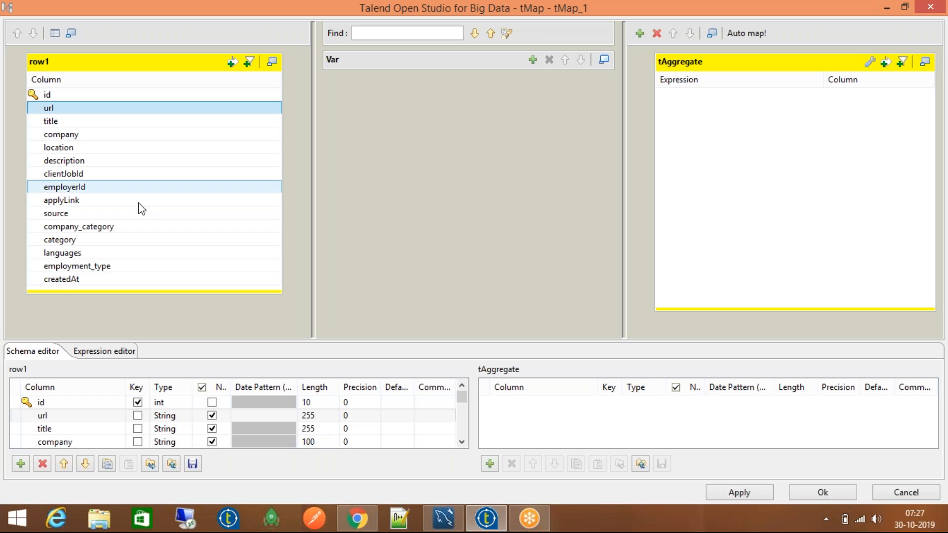
ctrl+click(133, 254)
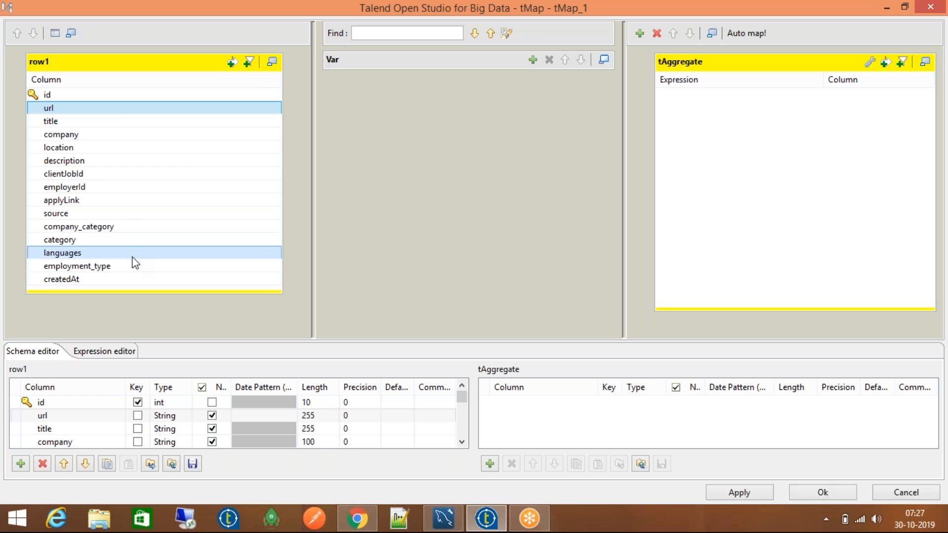
drag(122, 108, 879, 152)
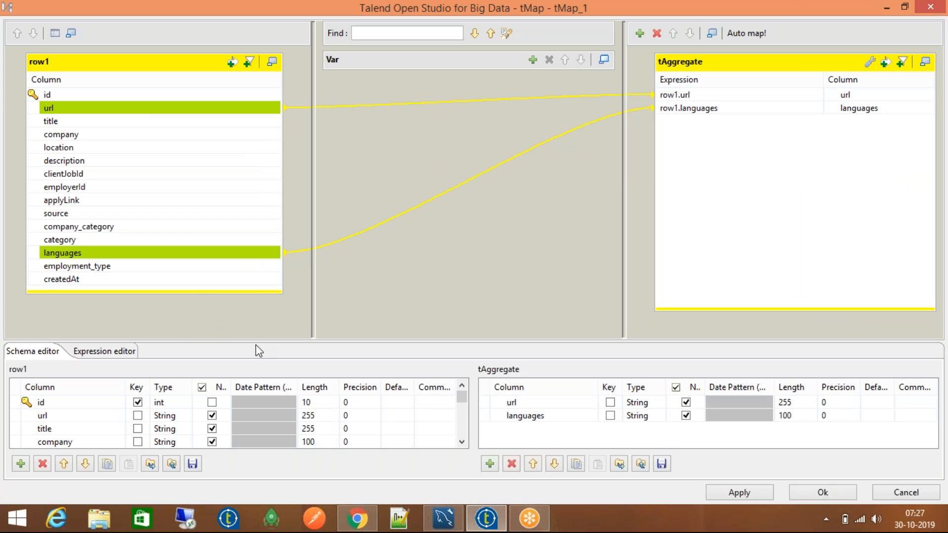
click(793, 491)
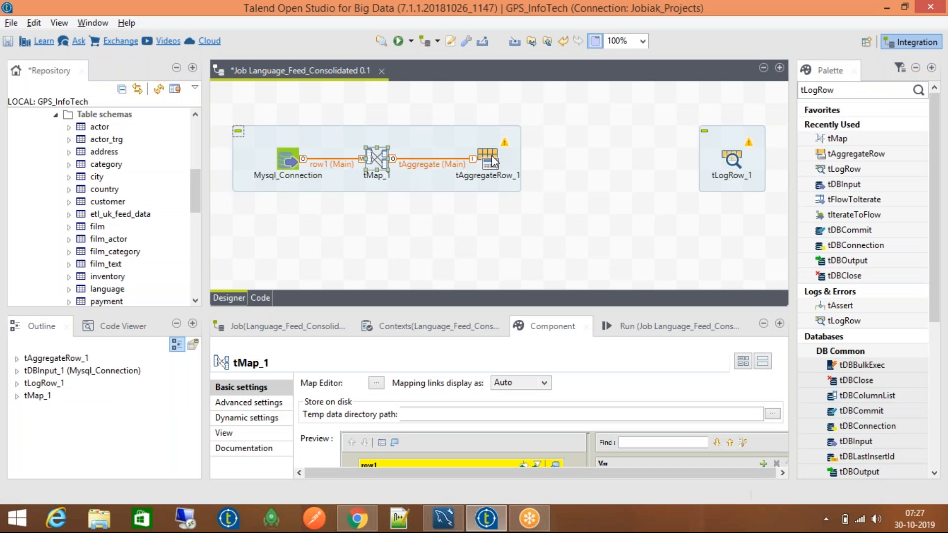
- Add two output columns to the schema of tAggregateRow_1 and consult the grouped count query in MySQL Workbench
click(494, 161)
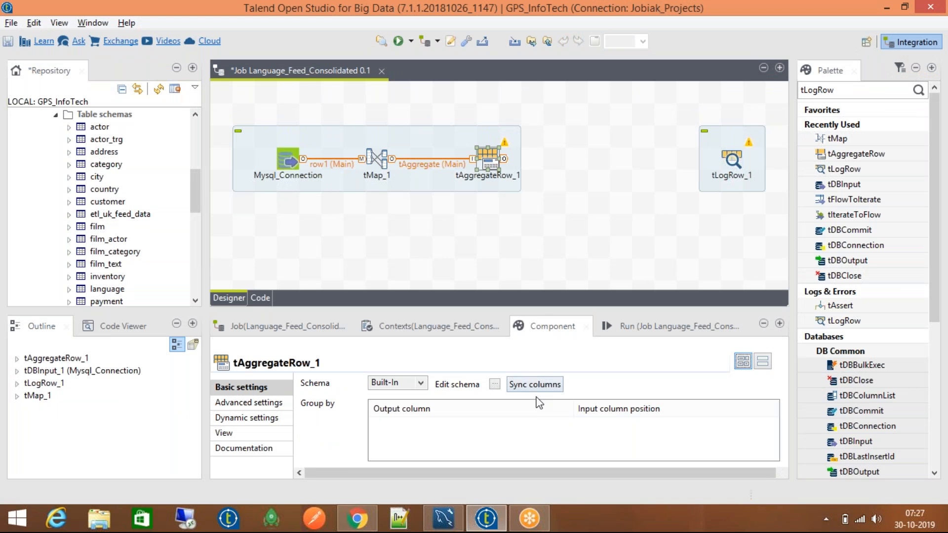
click(494, 384)
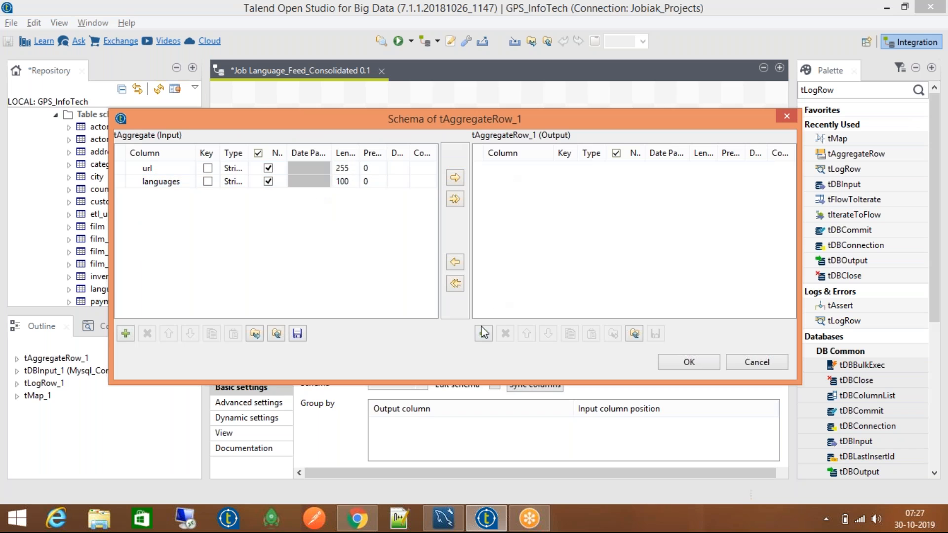
click(483, 331)
click(483, 331)
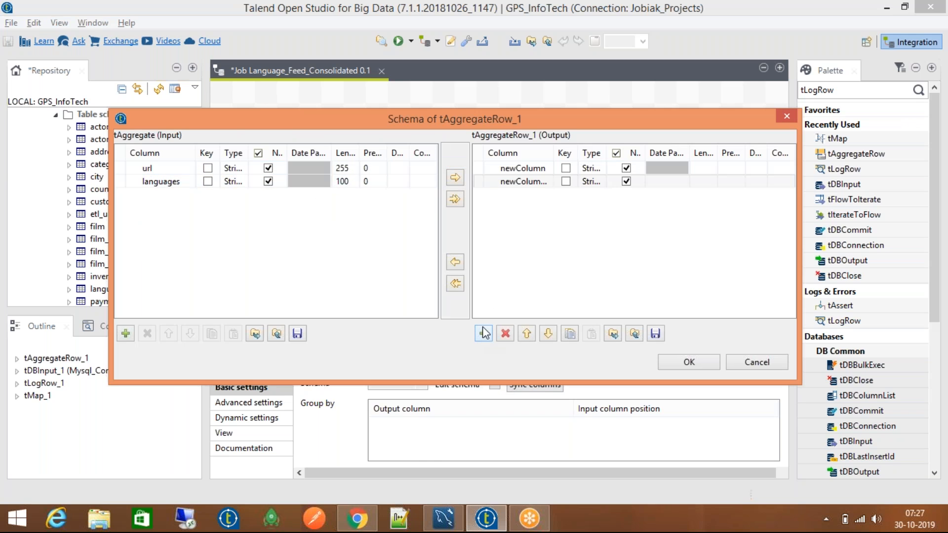
click(442, 518)
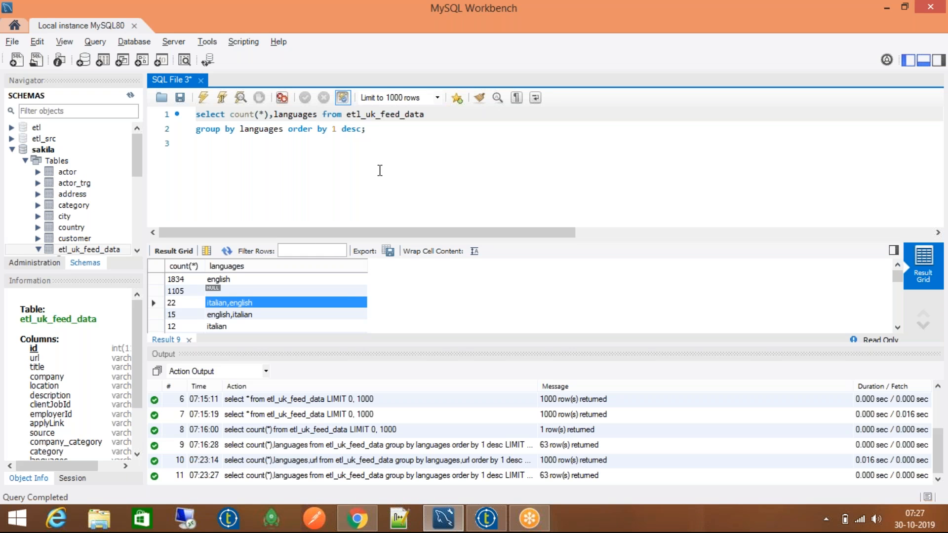
key(alt+Tab)
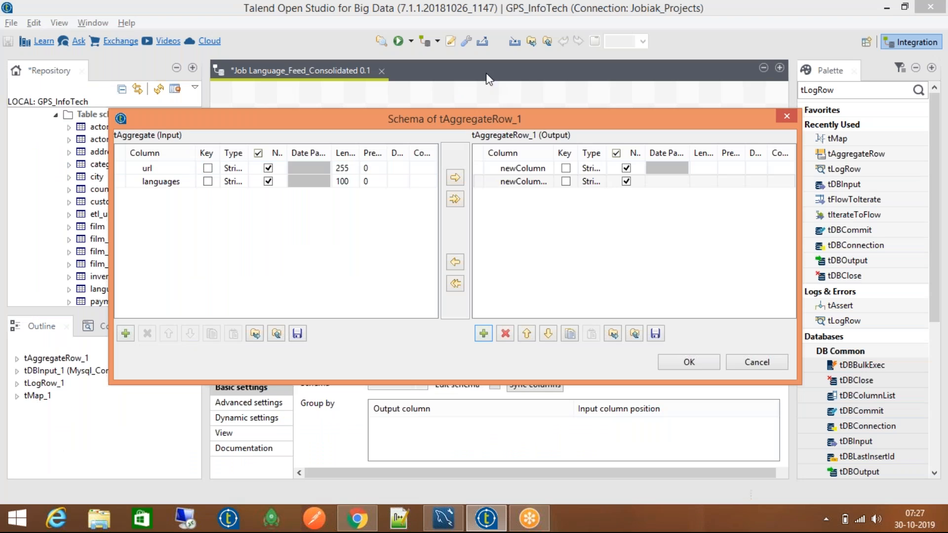
- Name the first output column of tAggregateRow_1 count and set its type to Integer
click(520, 167)
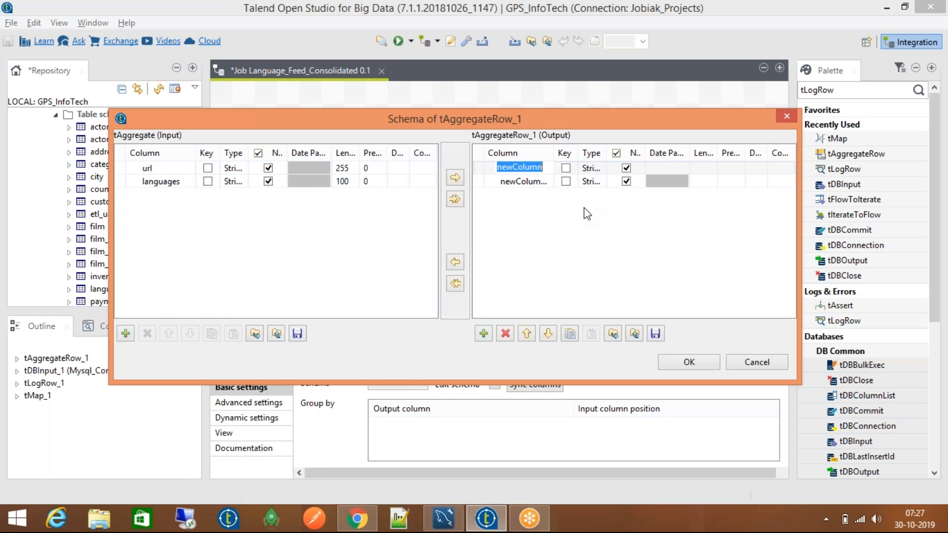
text(count)
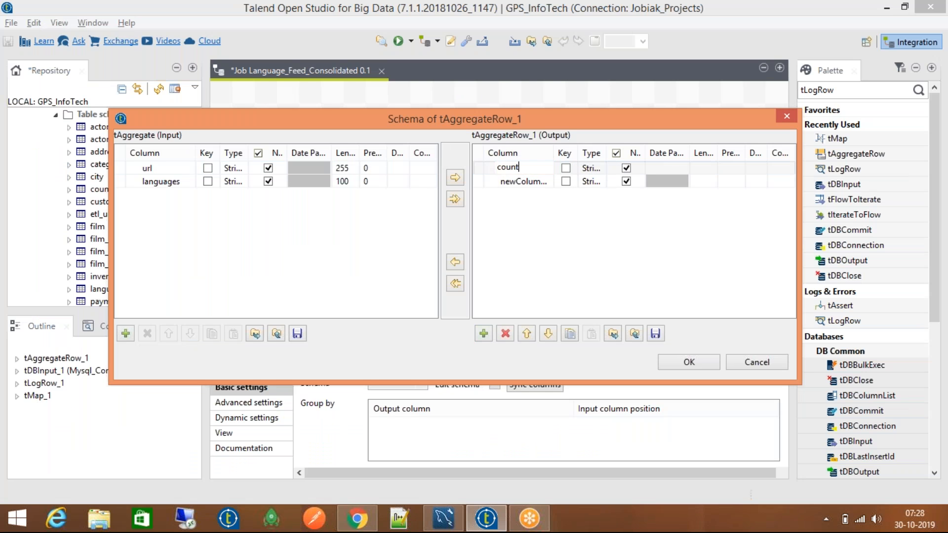
key(Tab)
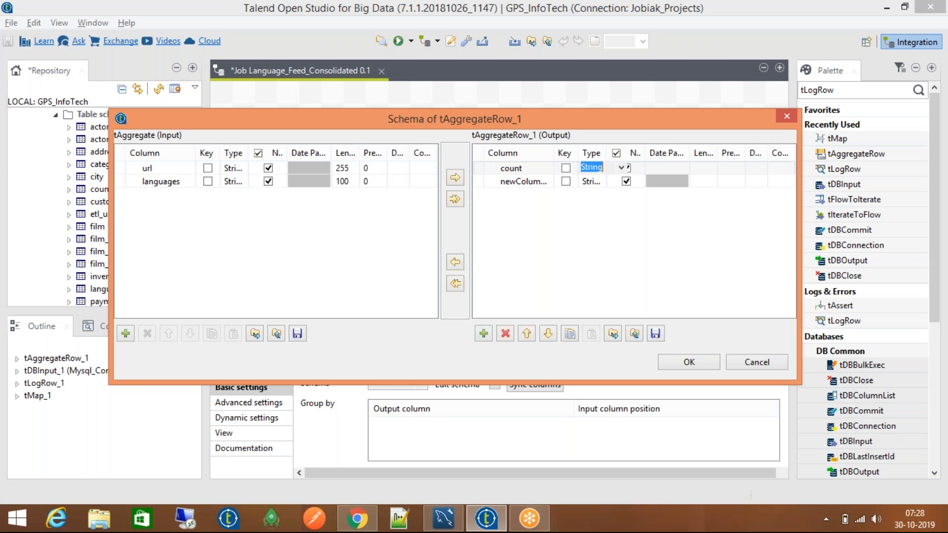
click(627, 167)
key(Up)
key(Up)
key(Up)
key(Up)
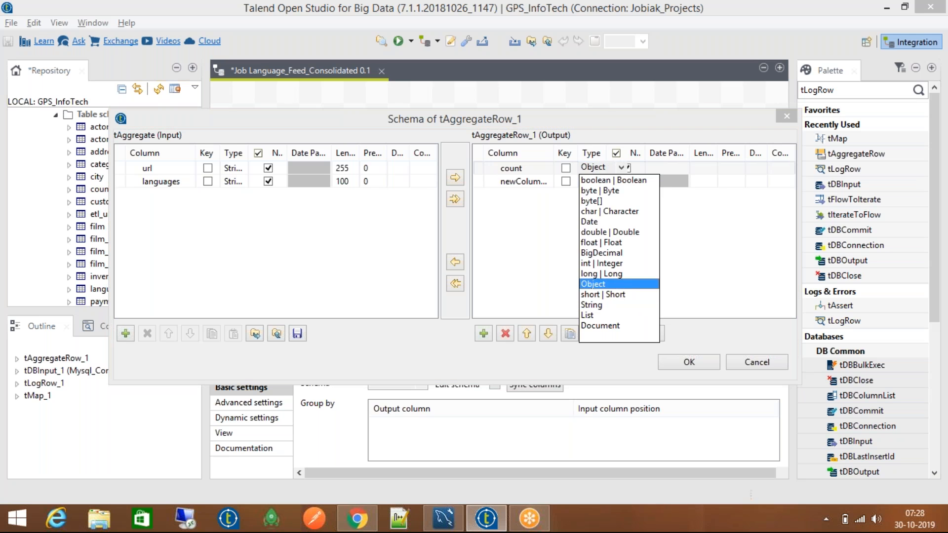
key(Return)
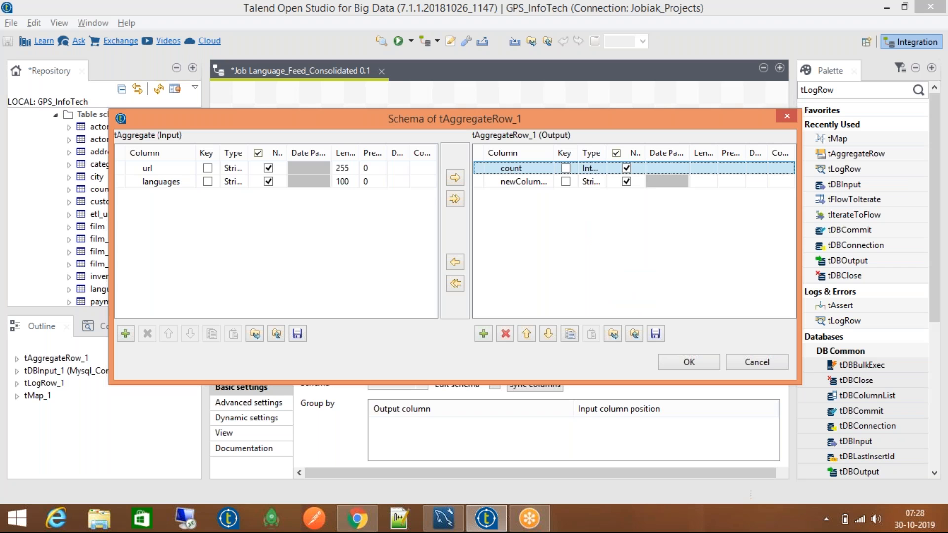
- Name the second output column languages and apply the schema after checking it against the query in MySQL Workbench
key(Tab)
key(Tab)
key(Tab)
key(Tab)
key(Tab)
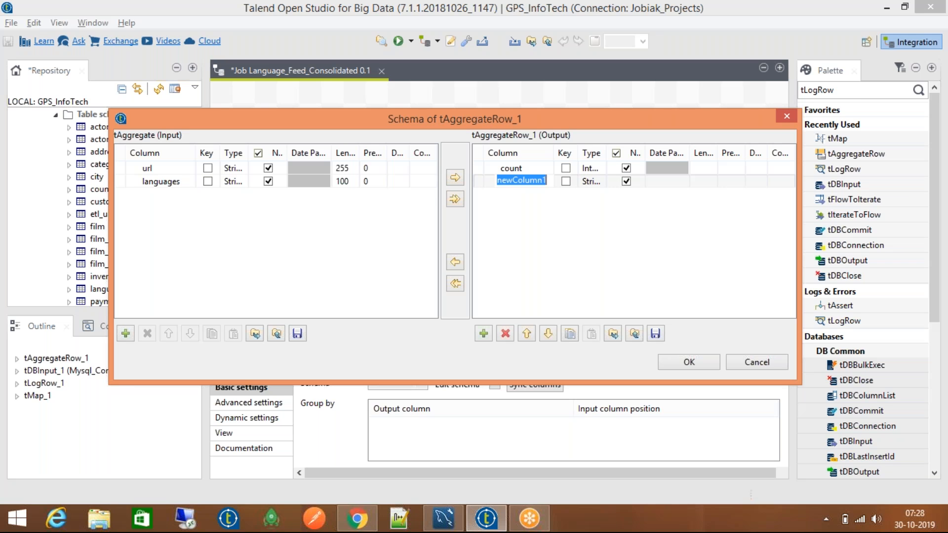
text(lang)
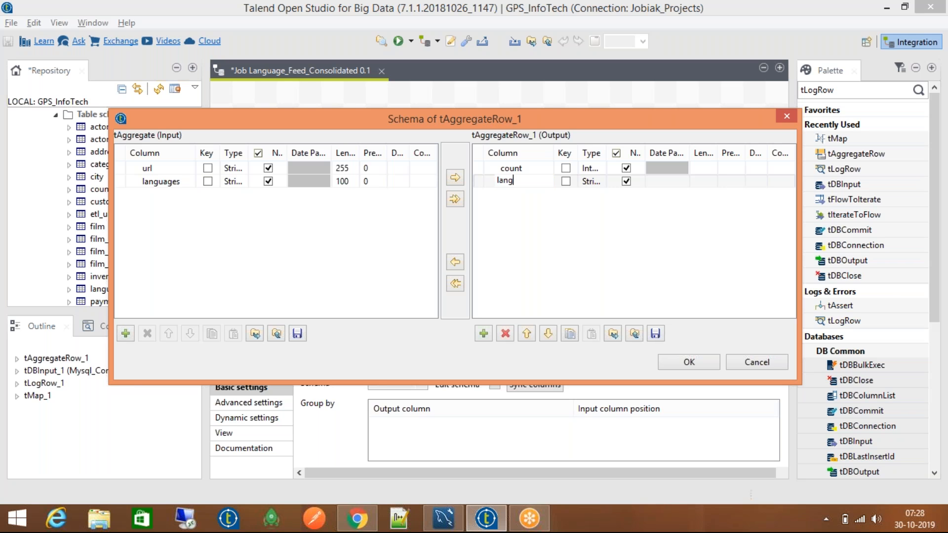
text(uages)
click(443, 518)
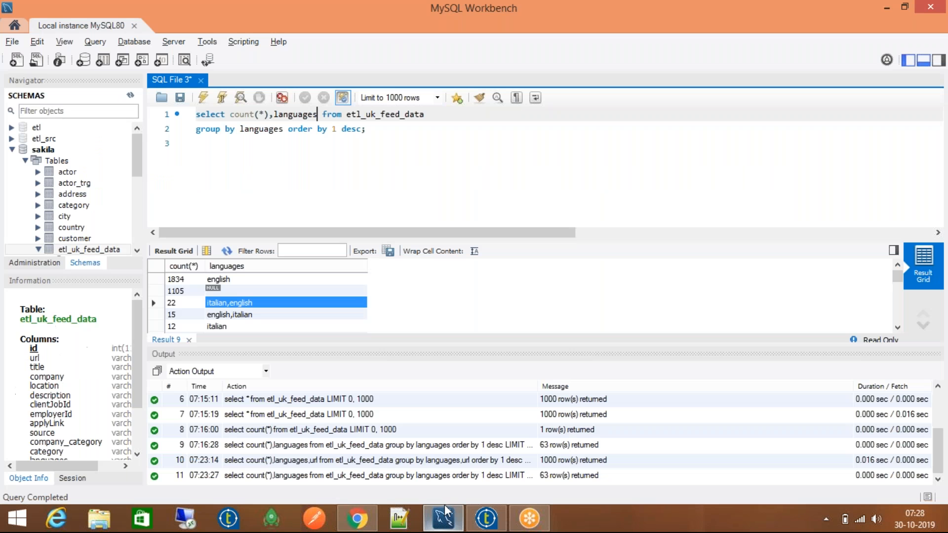
click(487, 519)
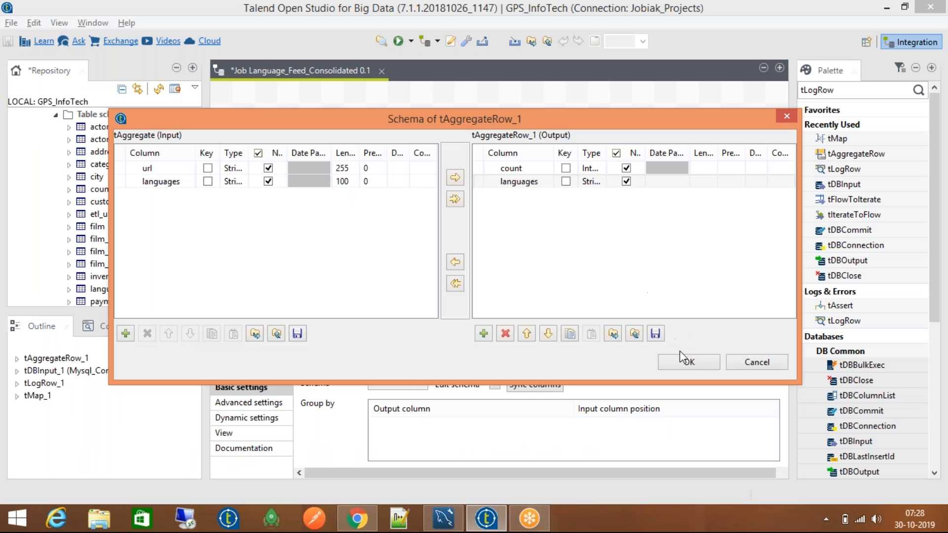
click(689, 361)
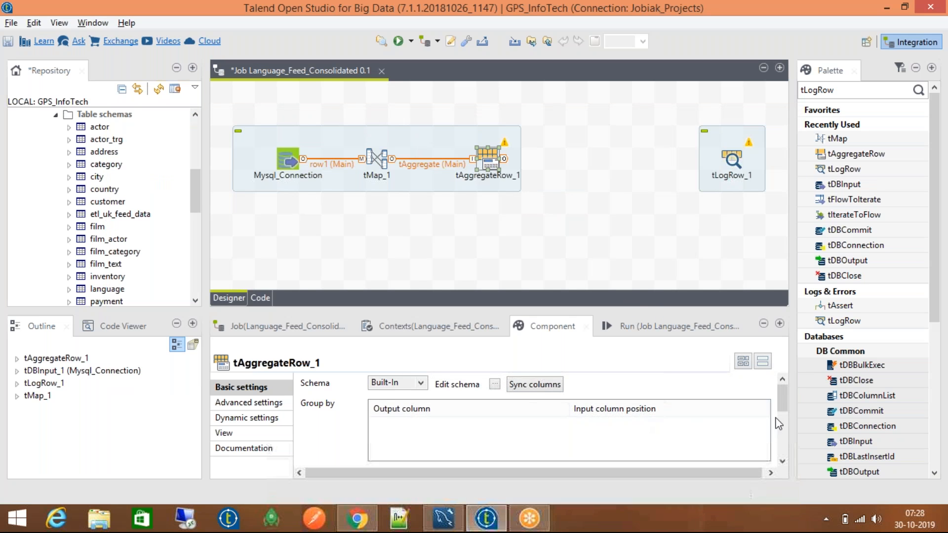
- Connect tAggregateRow_1 to tLogRow_1 with a Main row link and move tLogRow_1 closer to it
drag(781, 401, 807, 390)
drag(740, 168, 696, 168)
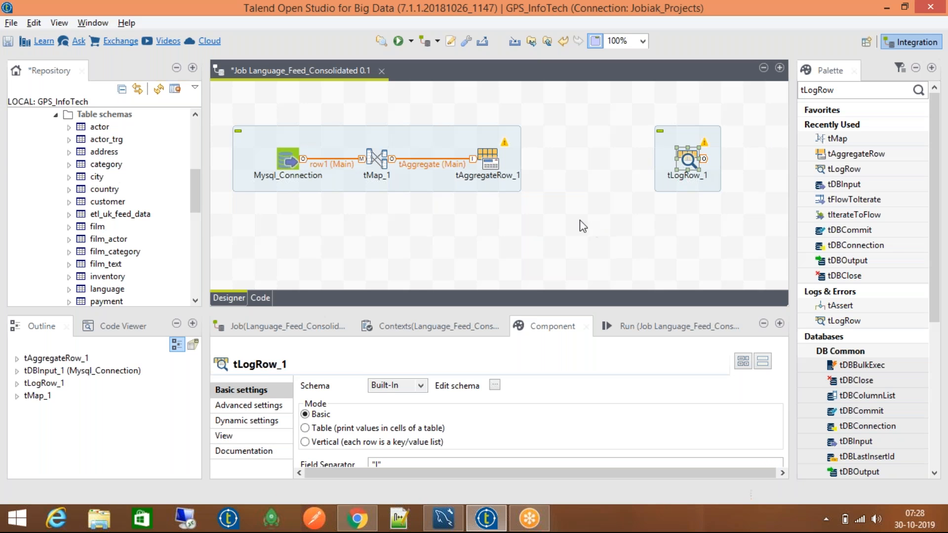
right_click(487, 164)
mouse_move(626, 175)
click(687, 172)
click(683, 164)
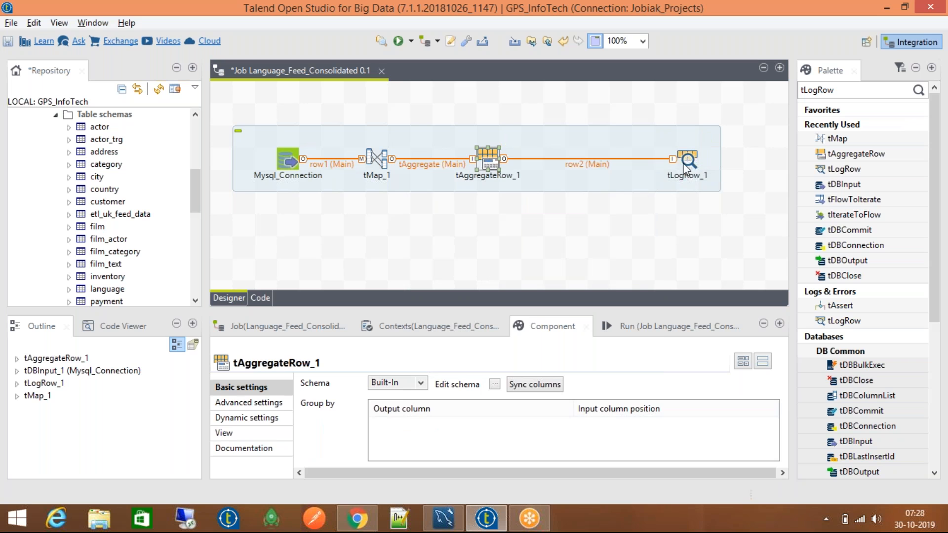
drag(636, 170, 637, 170)
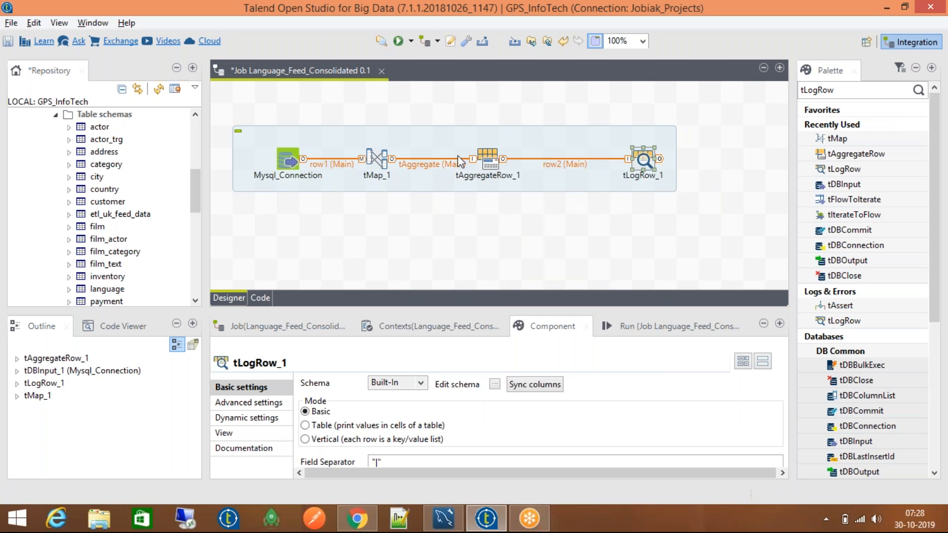
- Try to open the schema of tAggregateRow_1 for review
click(482, 162)
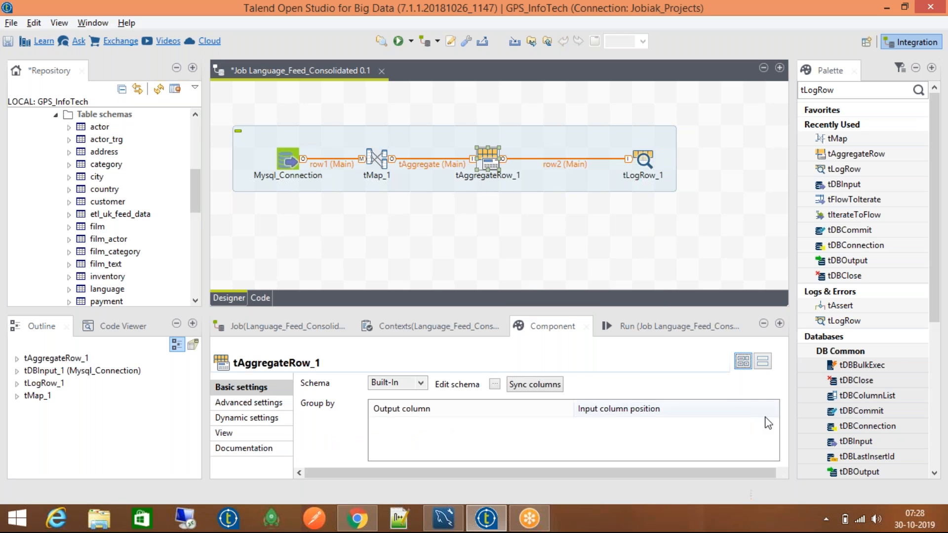
click(495, 384)
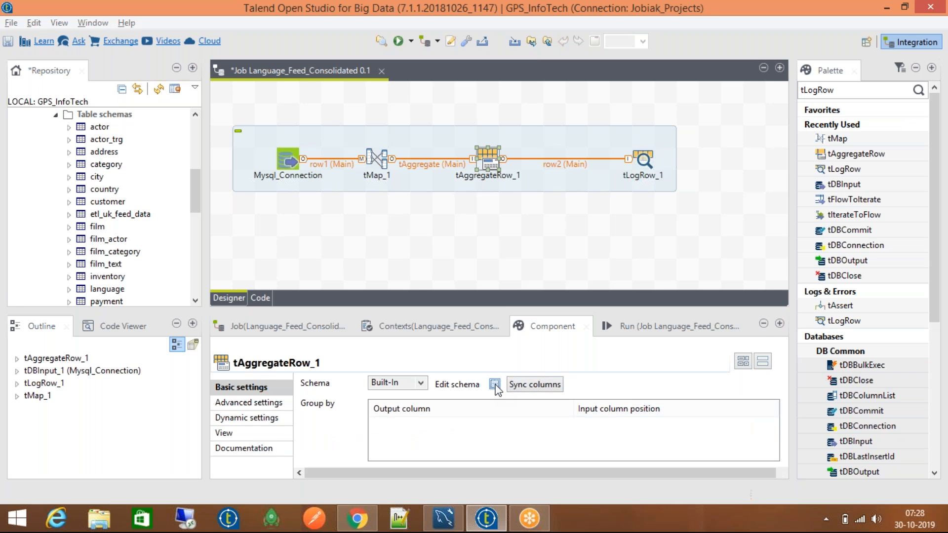
click(671, 329)
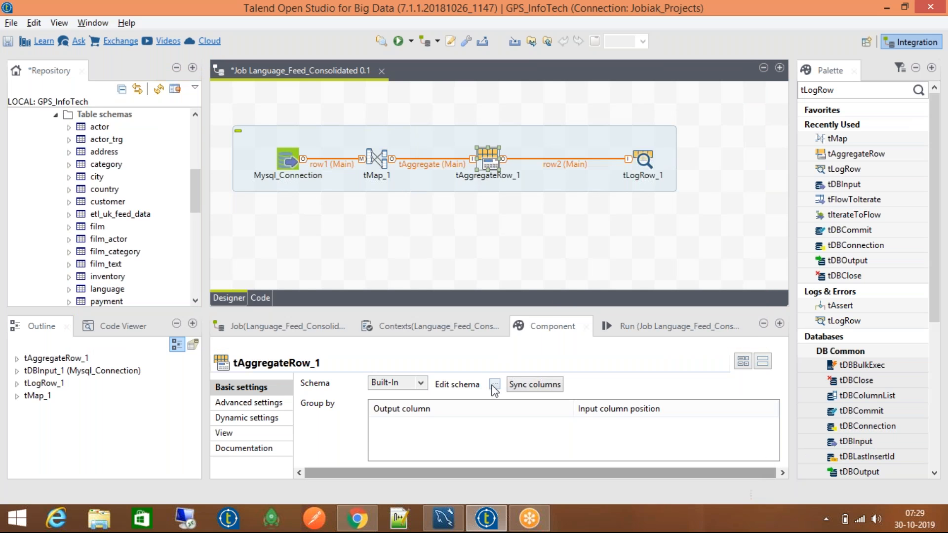
- Delete tLogRow_1 from the job and review the input and output schema of tAggregateRow_1
click(634, 159)
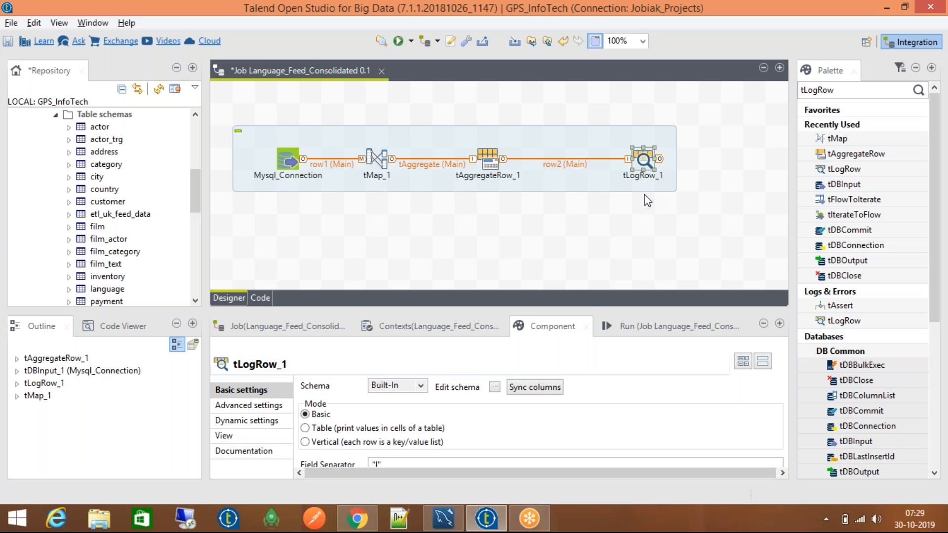
key(Delete)
click(498, 173)
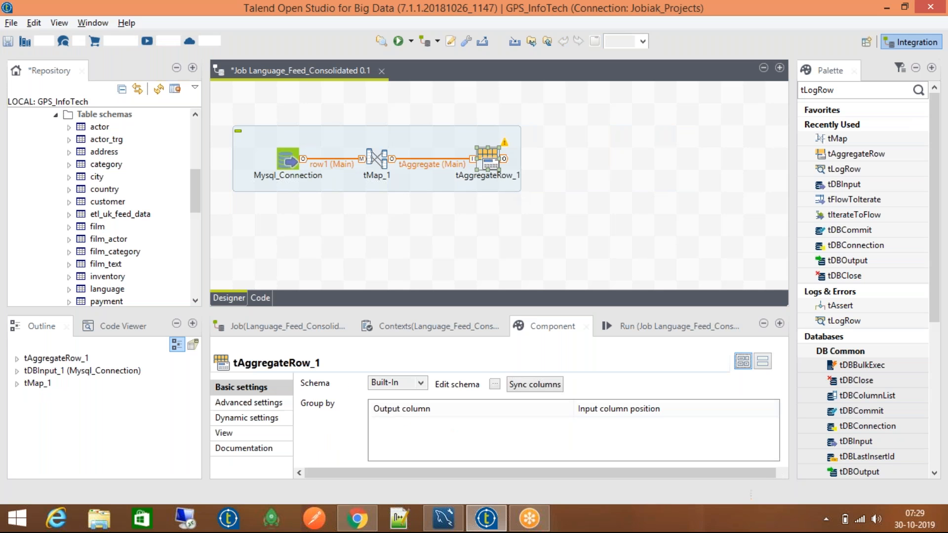
click(495, 385)
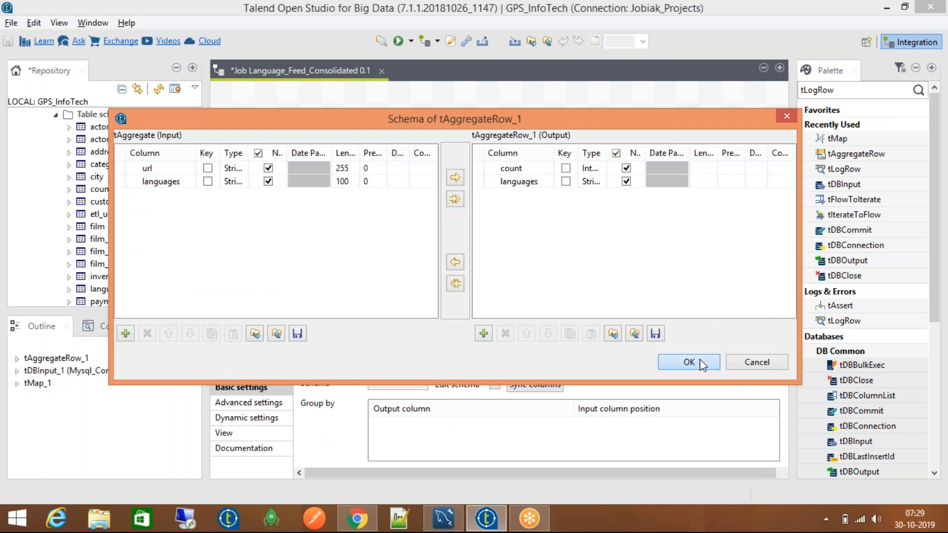
click(700, 360)
- Check the advanced and basic settings of tAggregateRow_1, and delete that component from the job
click(248, 411)
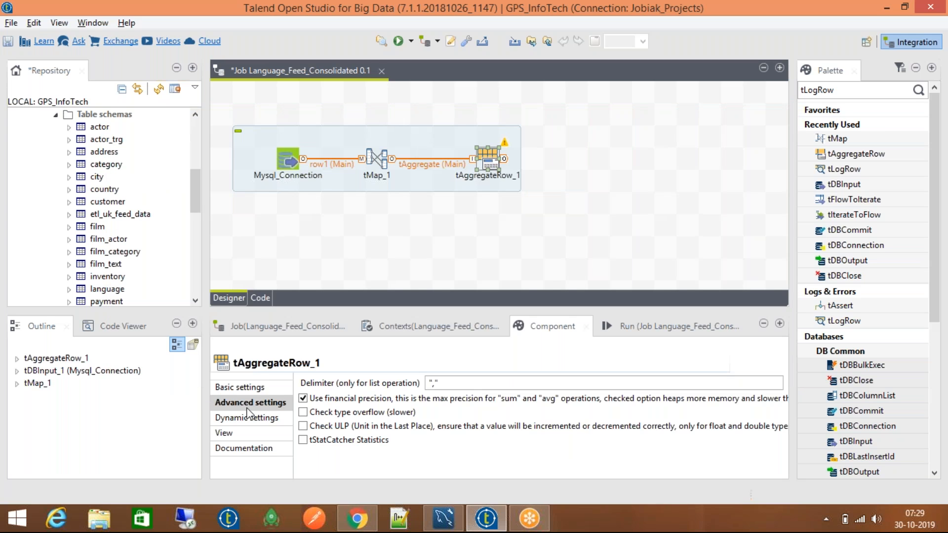
click(270, 391)
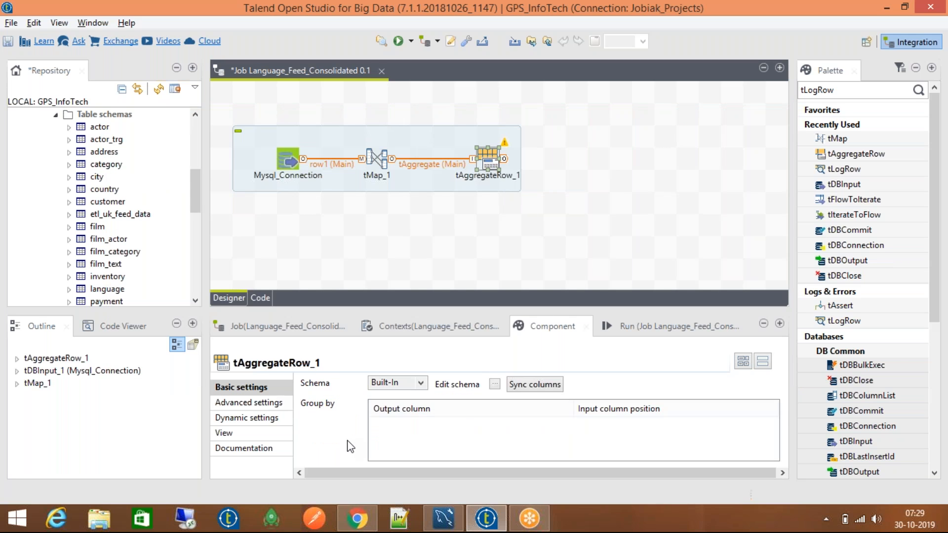
click(621, 330)
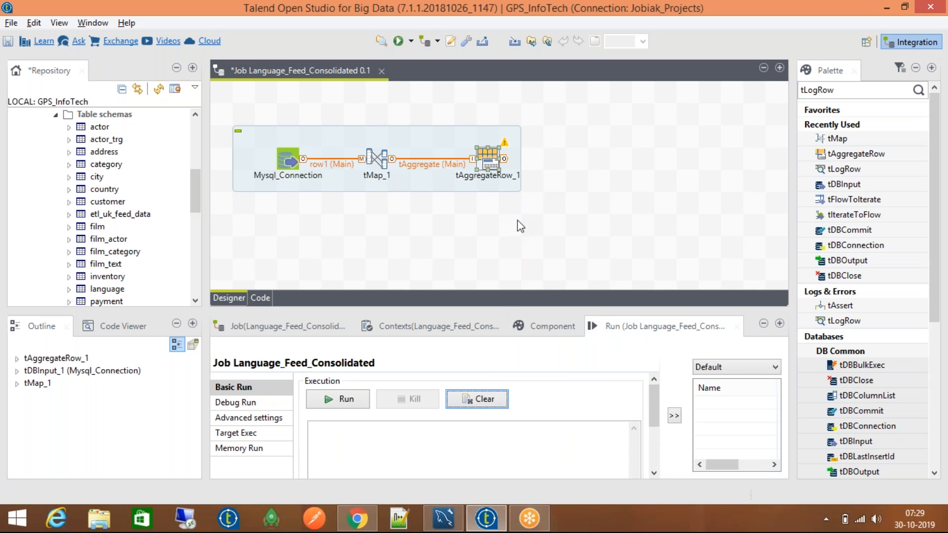
click(503, 180)
key(Delete)
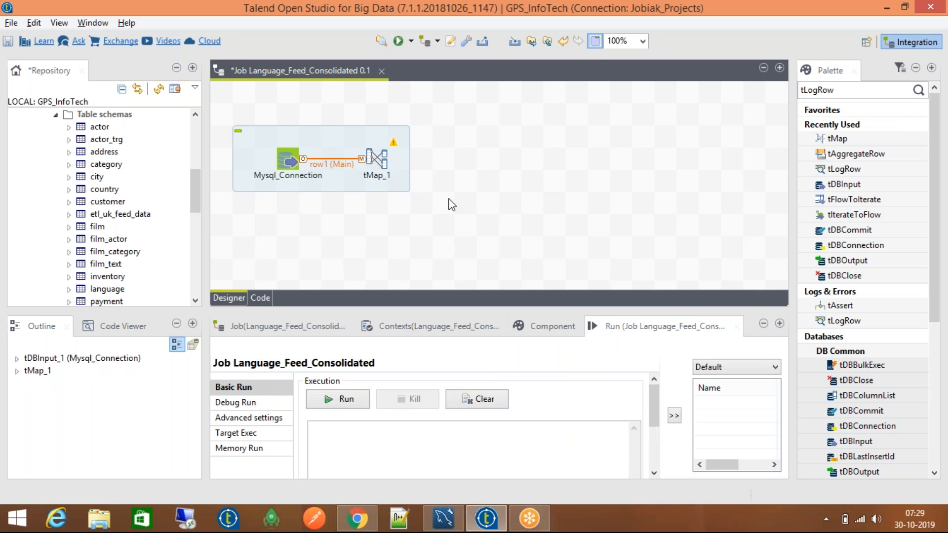
- Add a tAggregateRow component beside tMap_1 and connect tMap_1 to it through the tAggregate output
text(tAggre)
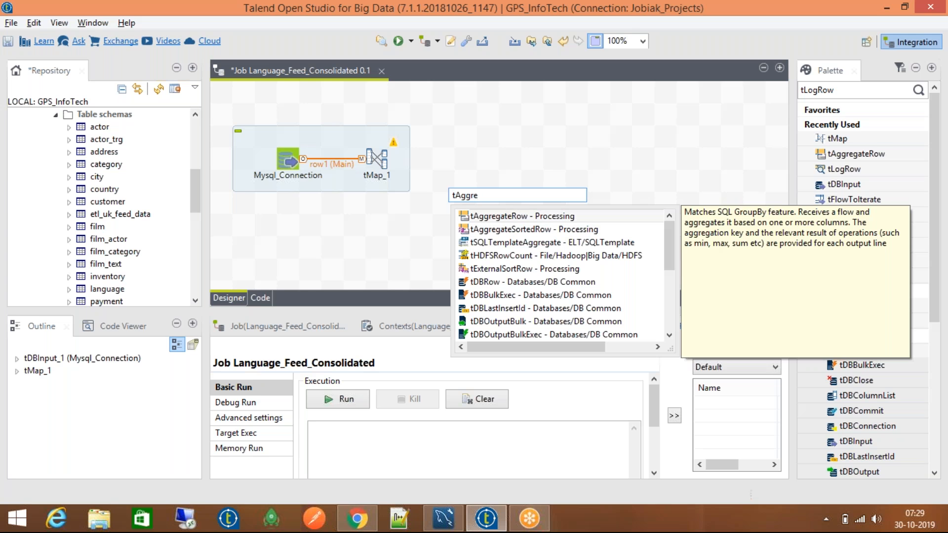
key(Return)
drag(449, 203, 471, 161)
right_click(378, 157)
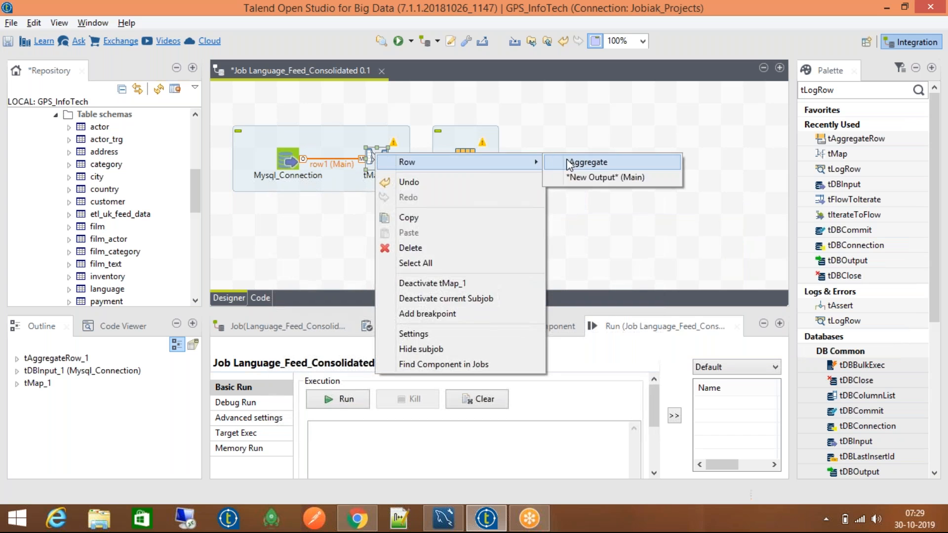
click(572, 162)
click(466, 161)
- Add two columns to the output schema of tAggregateRow_1, naming the first count with type Integer
click(466, 163)
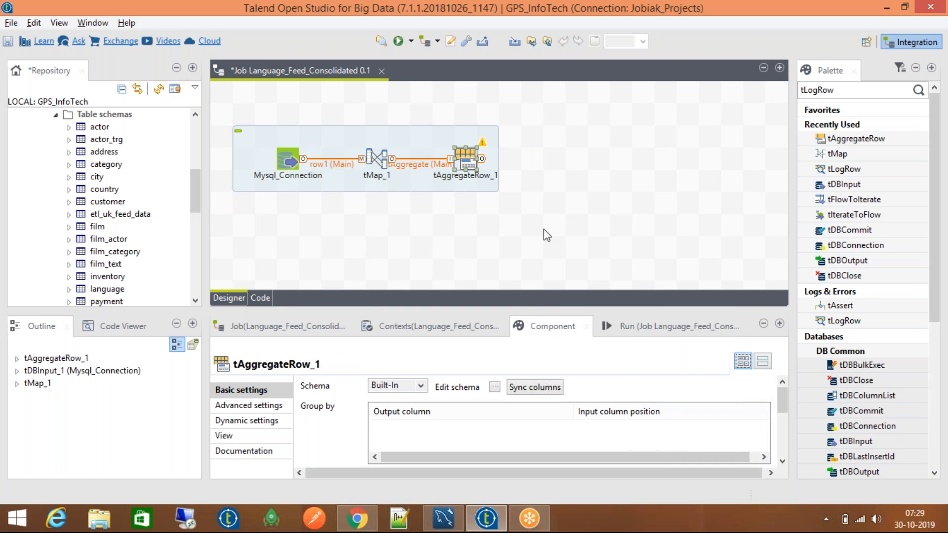
click(495, 387)
click(393, 243)
click(393, 243)
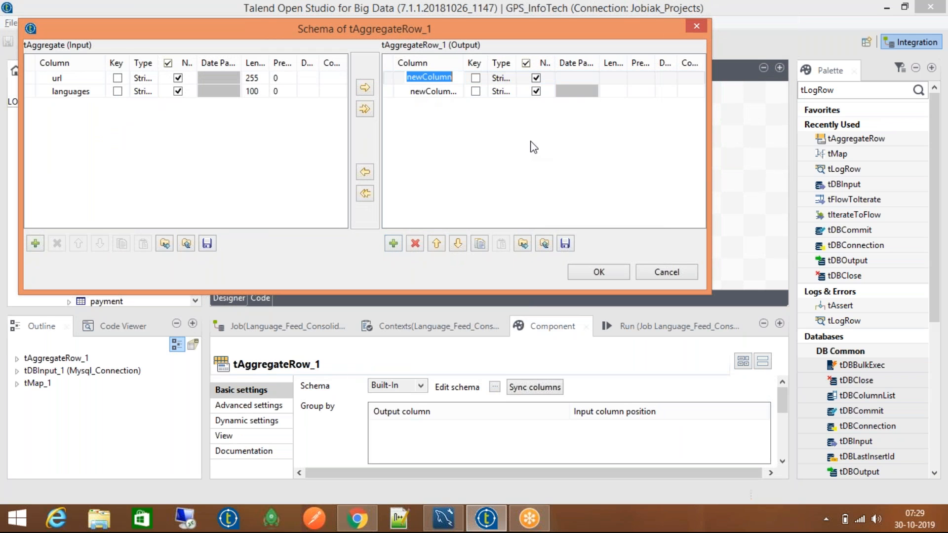
text(count)
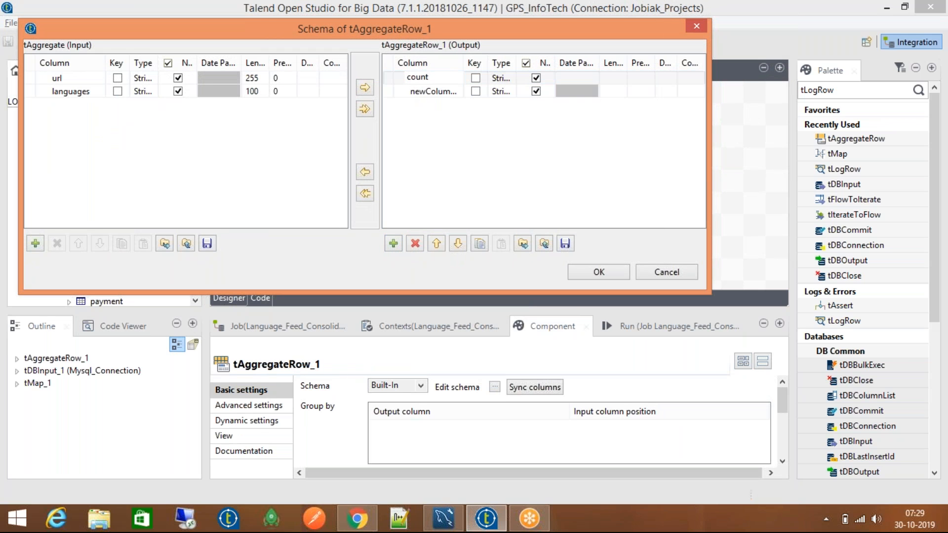
key(Tab)
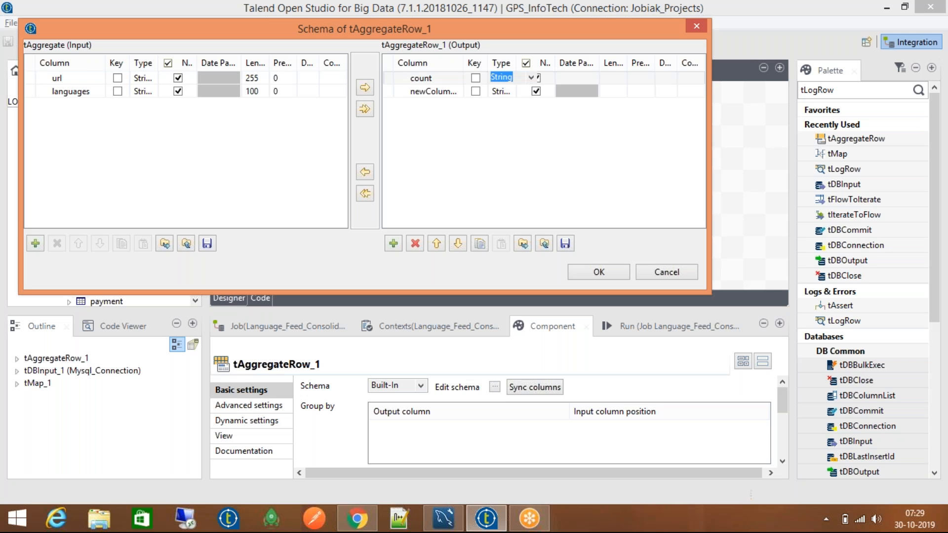
key(Up)
key(Up)
key(Up)
key(Up)
key(Tab)
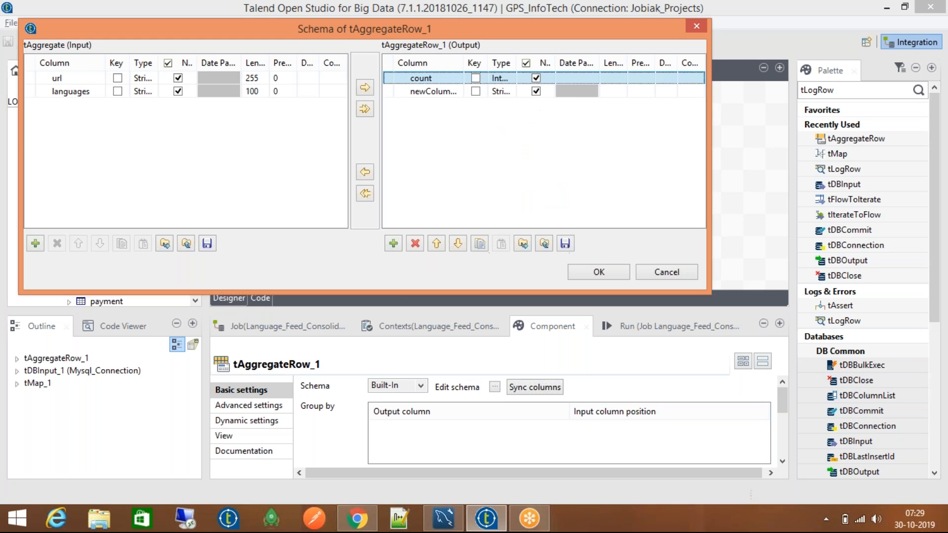
- Name the second output column languages and accept the tAggregateRow_1 schema
key(Tab)
key(Tab)
key(Tab)
key(Tab)
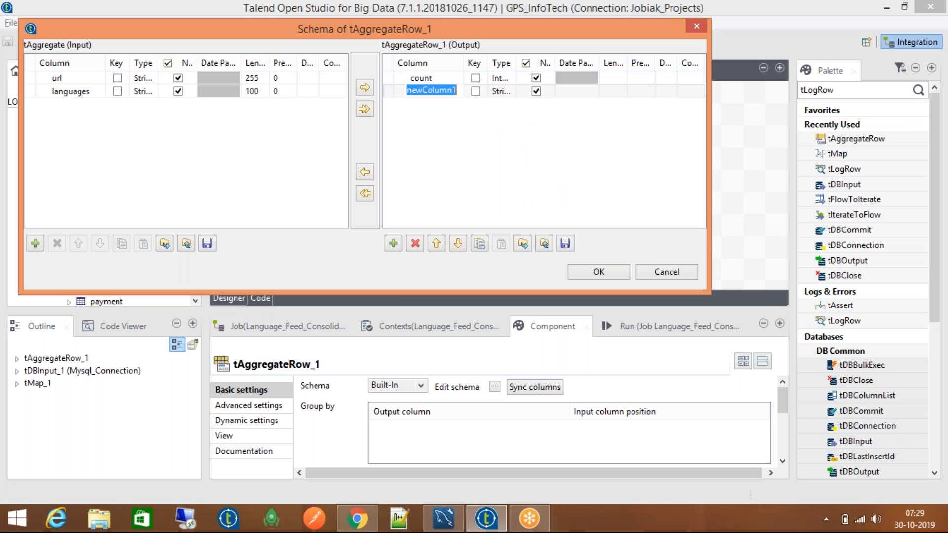
text(languages)
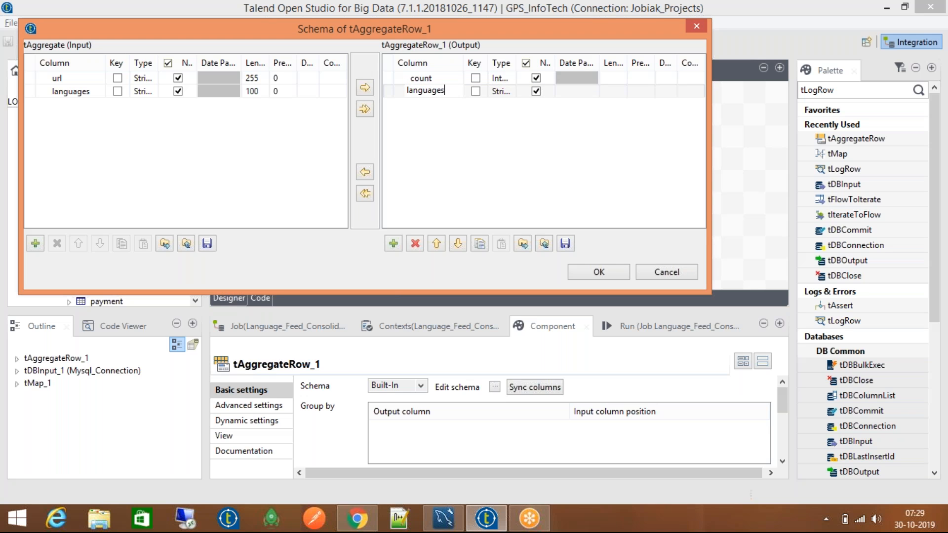
key(Return)
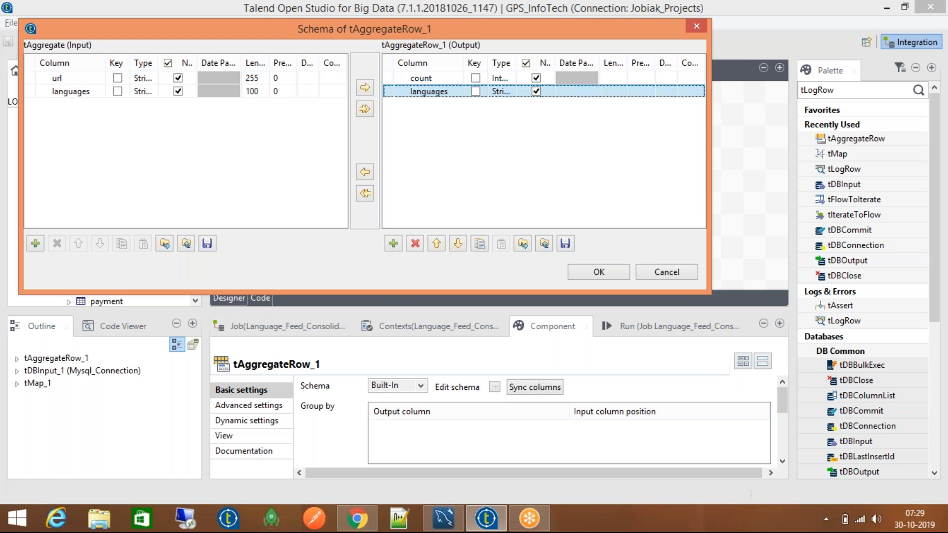
click(584, 265)
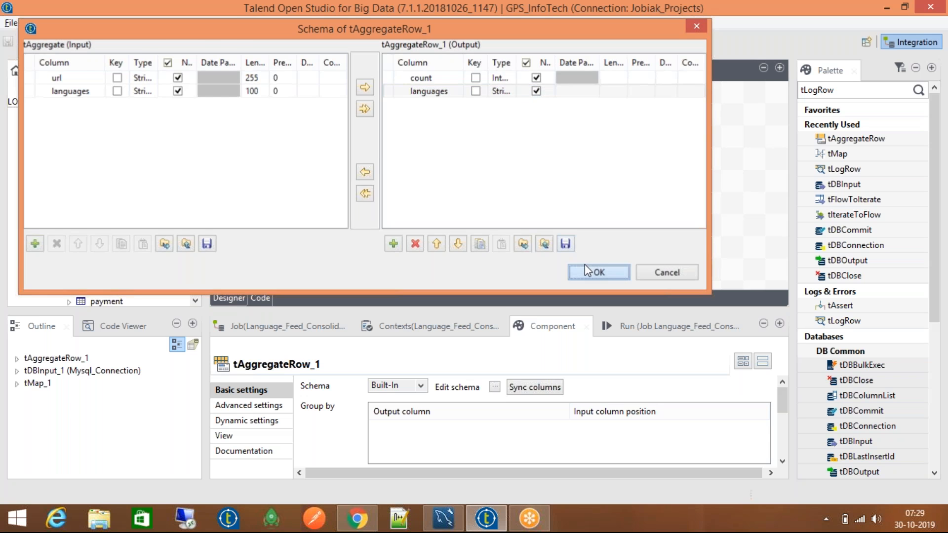
- Add a group-by entry in tAggregateRow_1 with languages as both output column and input column position
mouse_move(780, 401)
mouse_down()
mouse_move(784, 427)
mouse_move(784, 414)
mouse_up()
click(386, 452)
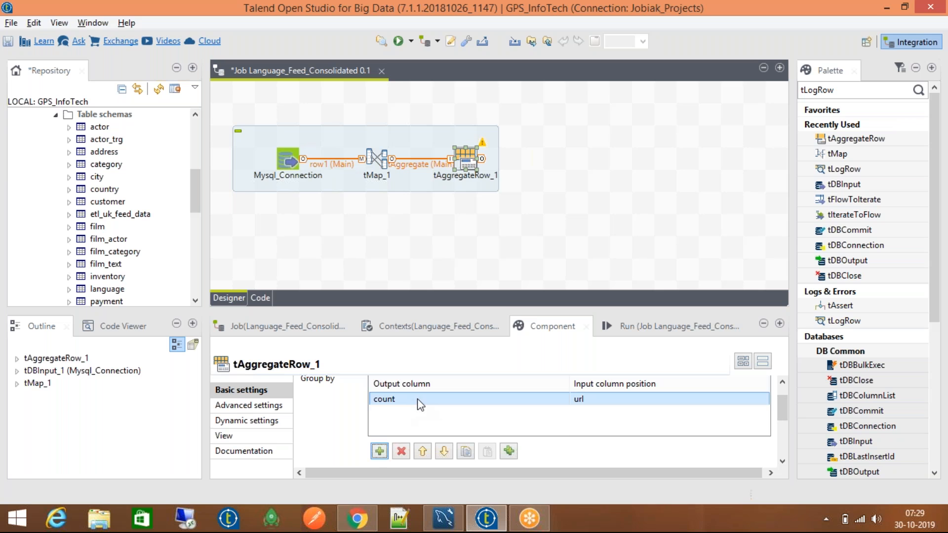
click(419, 402)
click(420, 399)
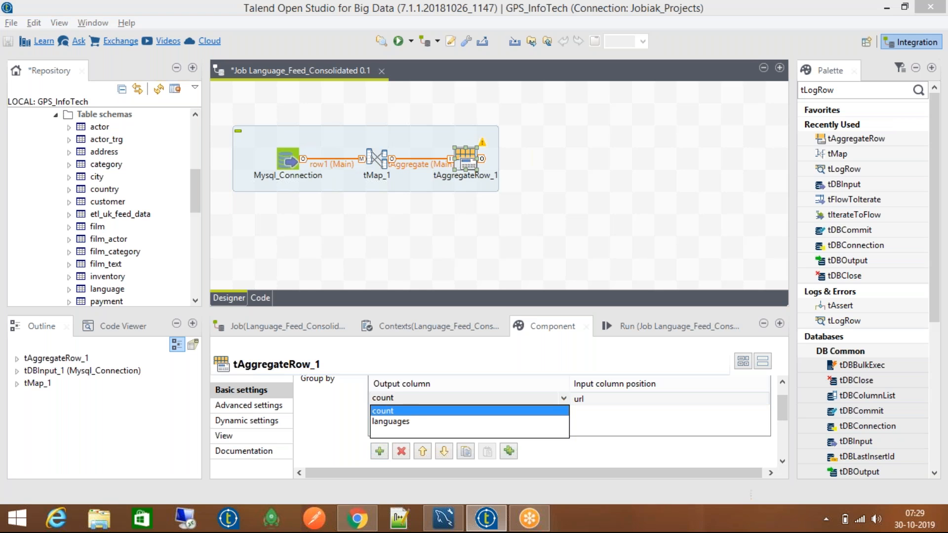
click(422, 421)
click(644, 402)
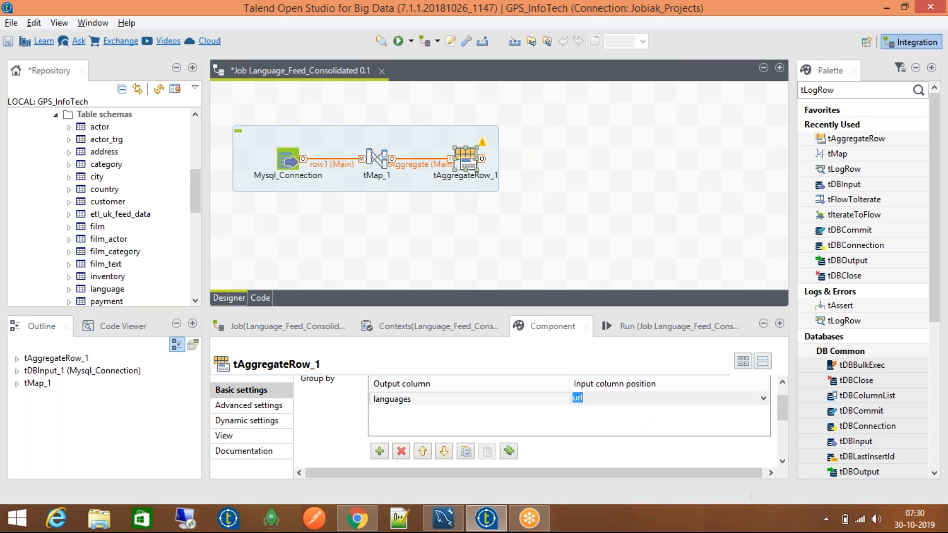
click(645, 400)
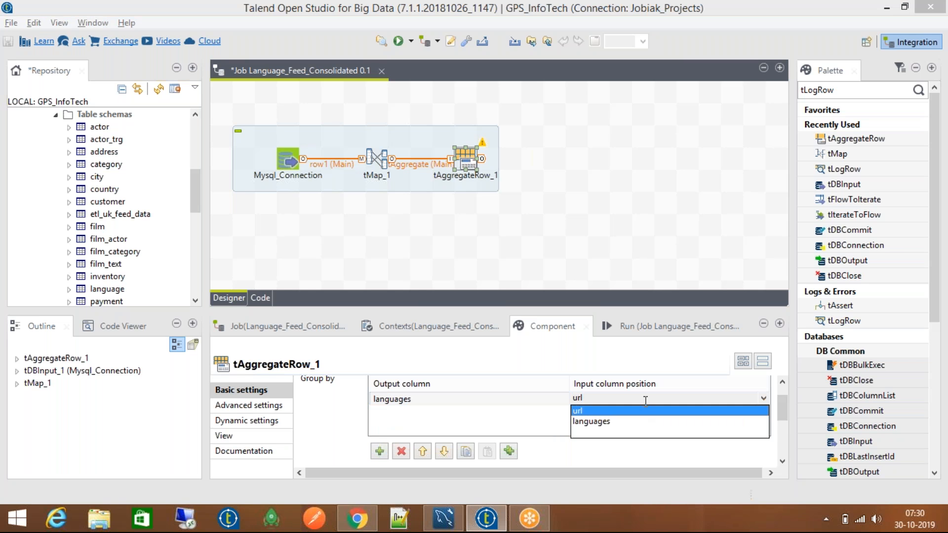
click(636, 424)
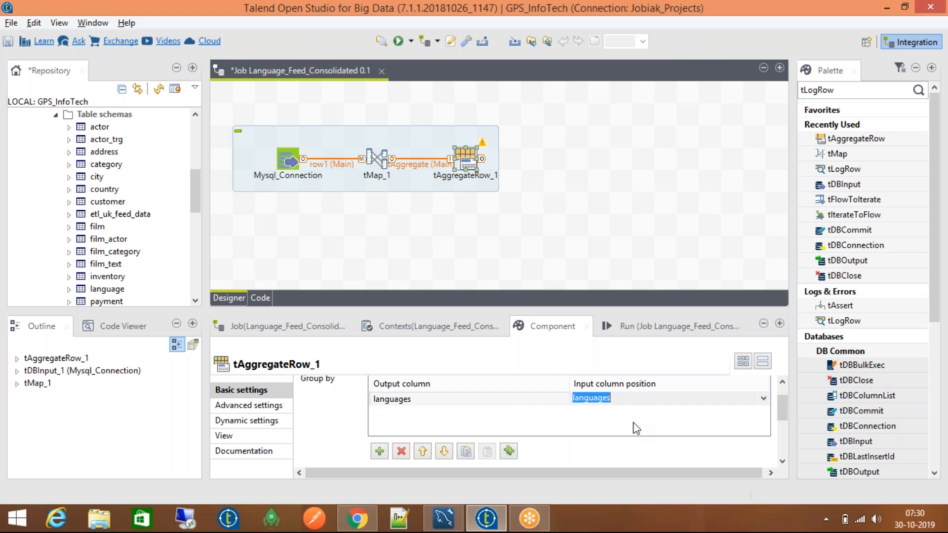
- Map title, company, location, description and clientJobId from row1 into the tAggregate output of tMap_1 and accept the mapping
double_click(376, 162)
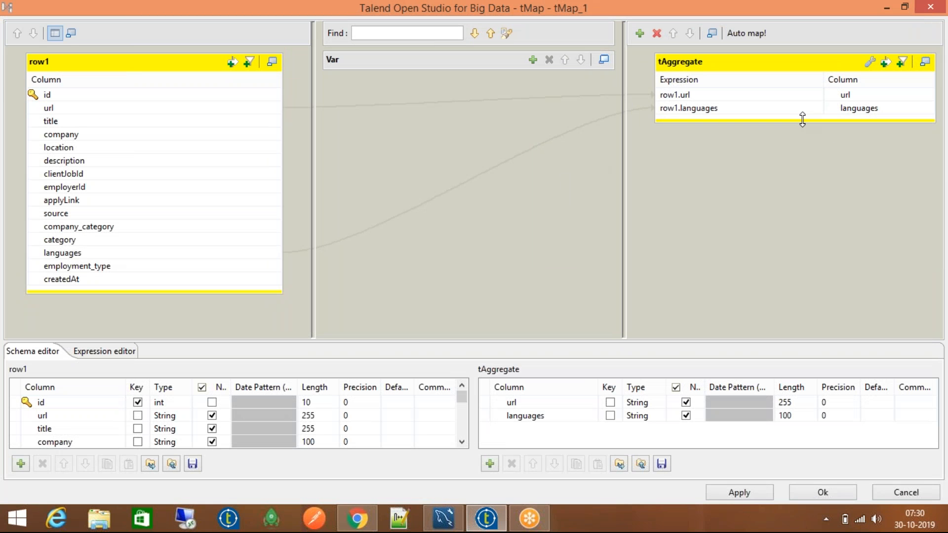
drag(802, 119, 819, 312)
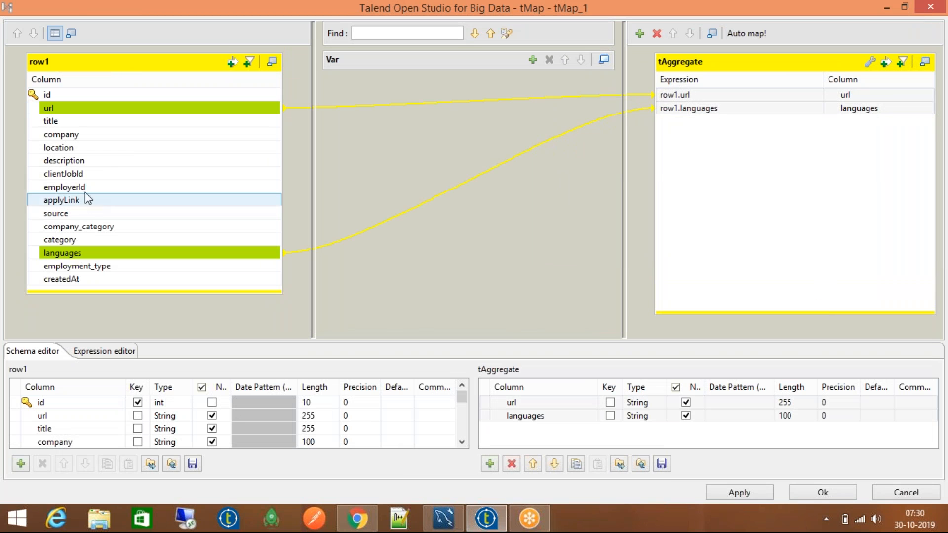
click(90, 124)
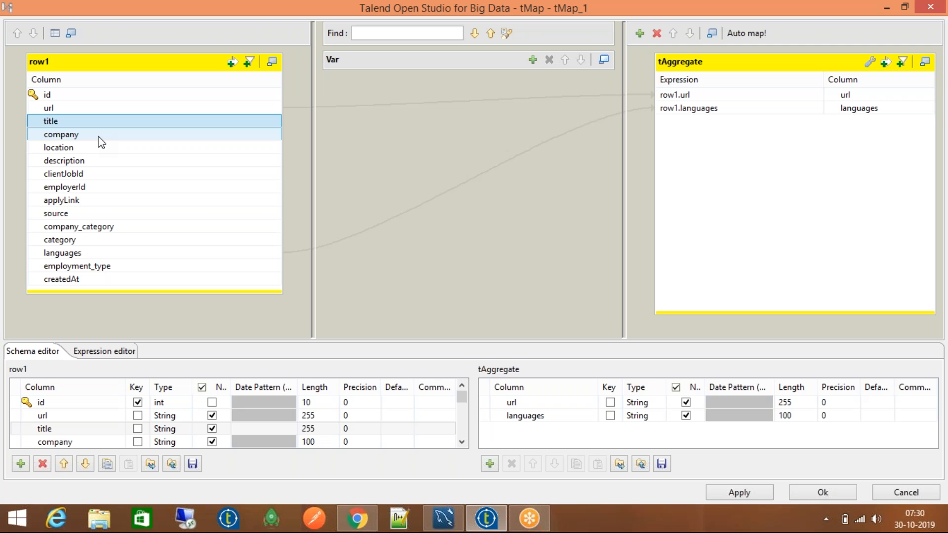
drag(102, 142, 106, 178)
drag(114, 125, 780, 148)
click(822, 492)
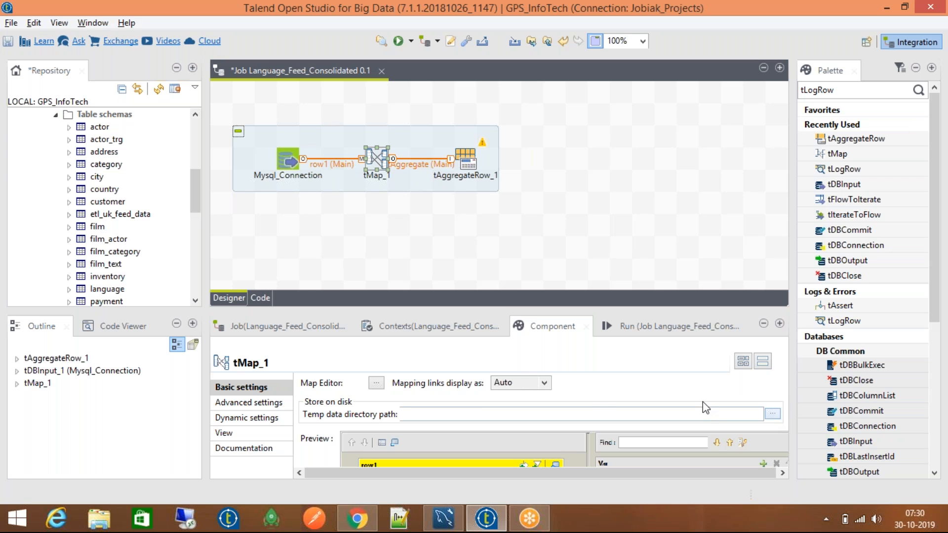
- Remove the count and languages columns from the output schema of tAggregateRow_1
click(466, 160)
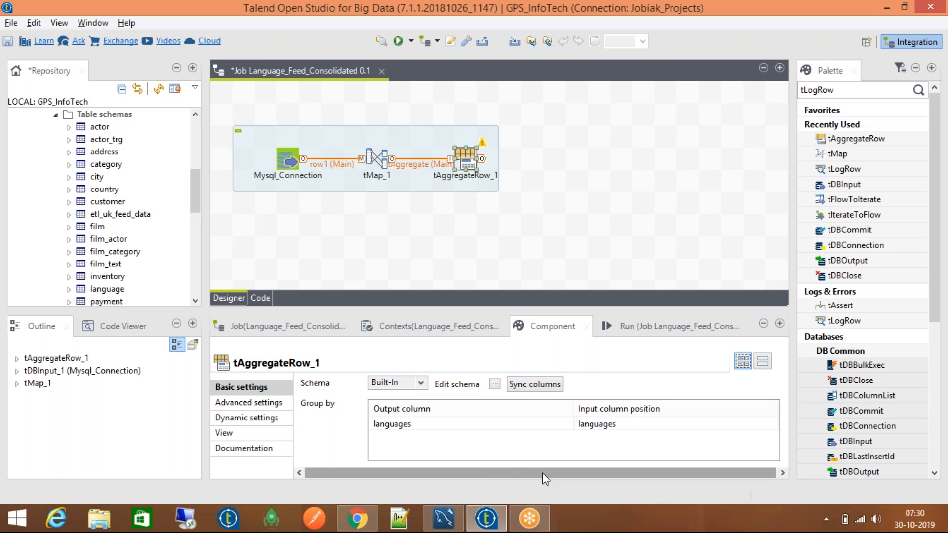
click(494, 384)
click(420, 78)
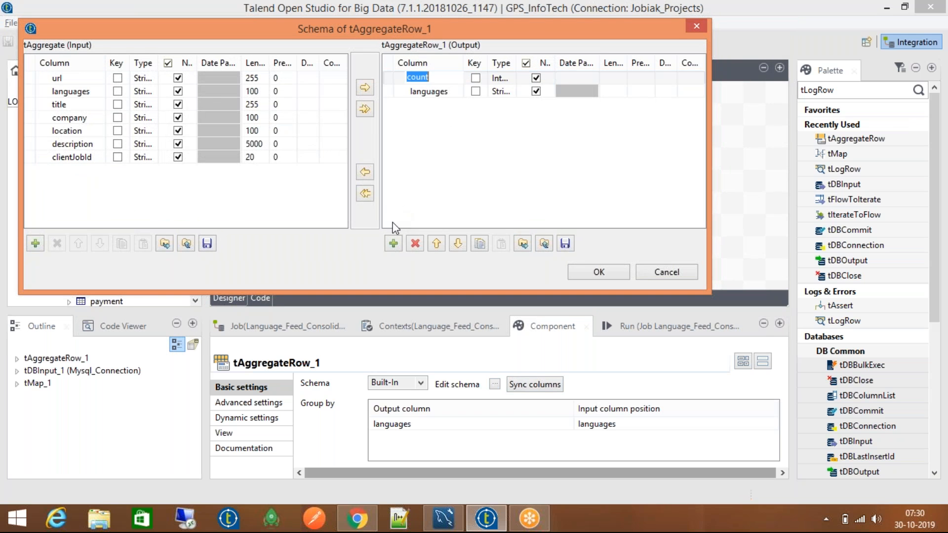
click(414, 244)
click(415, 244)
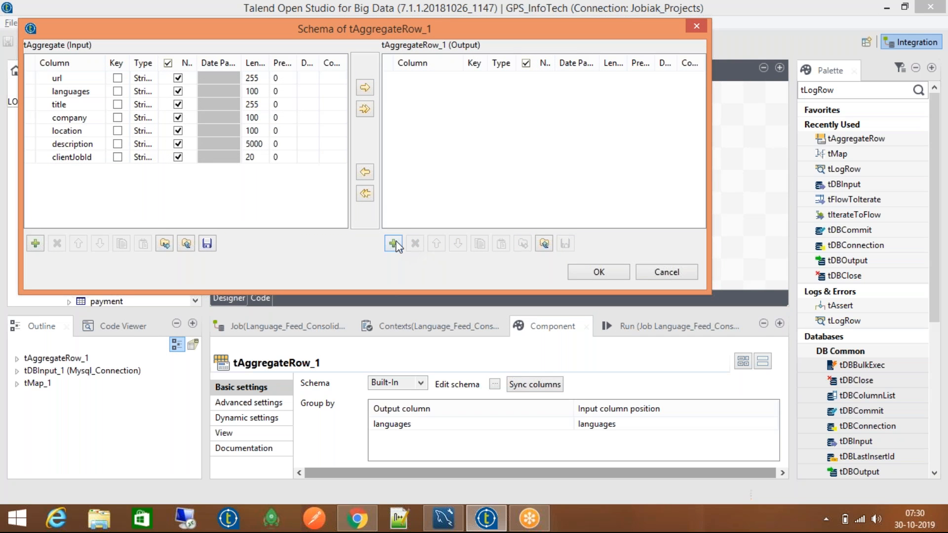
- Add two new output columns to the tAggregateRow_1 schema and define the first as count with type int | Integer
click(394, 243)
click(394, 244)
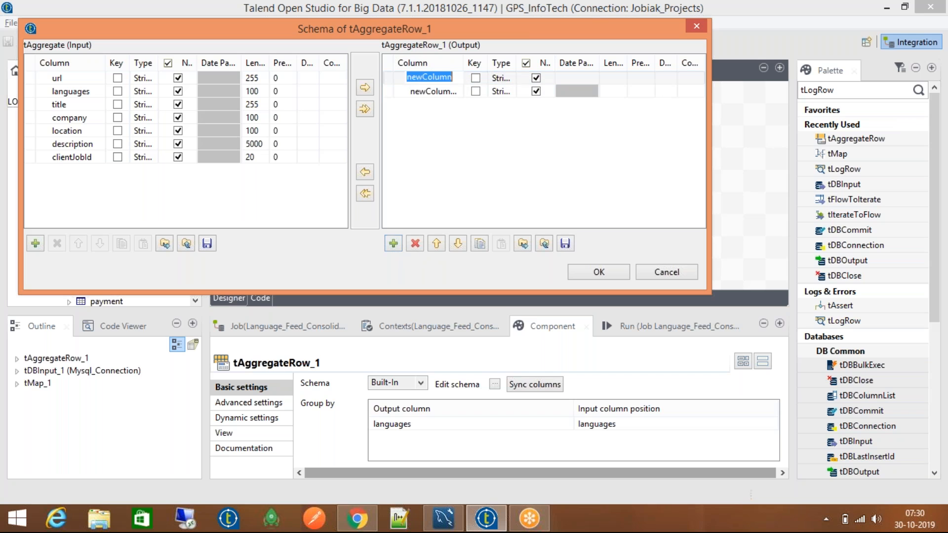
text(count)
click(515, 77)
click(514, 78)
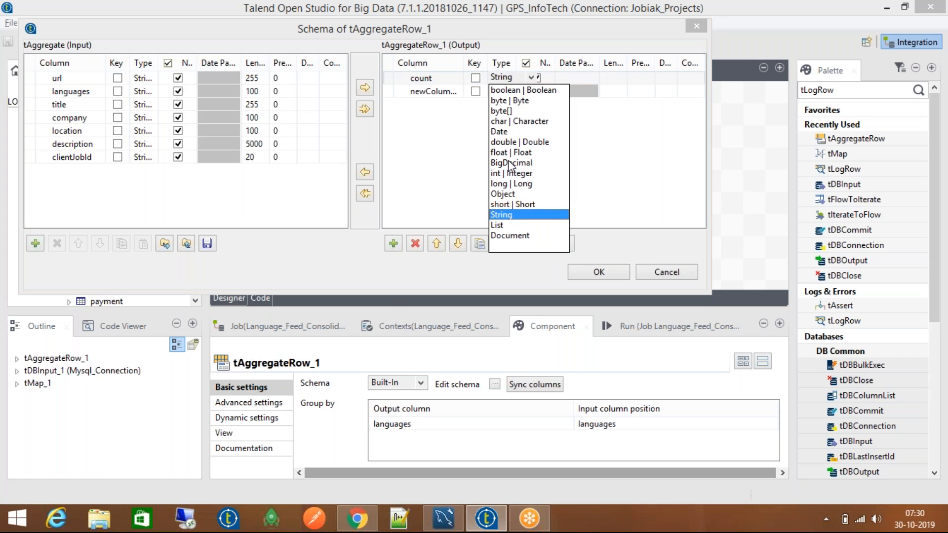
click(514, 172)
- Name the second new output column languages and accept the schema changes
click(444, 91)
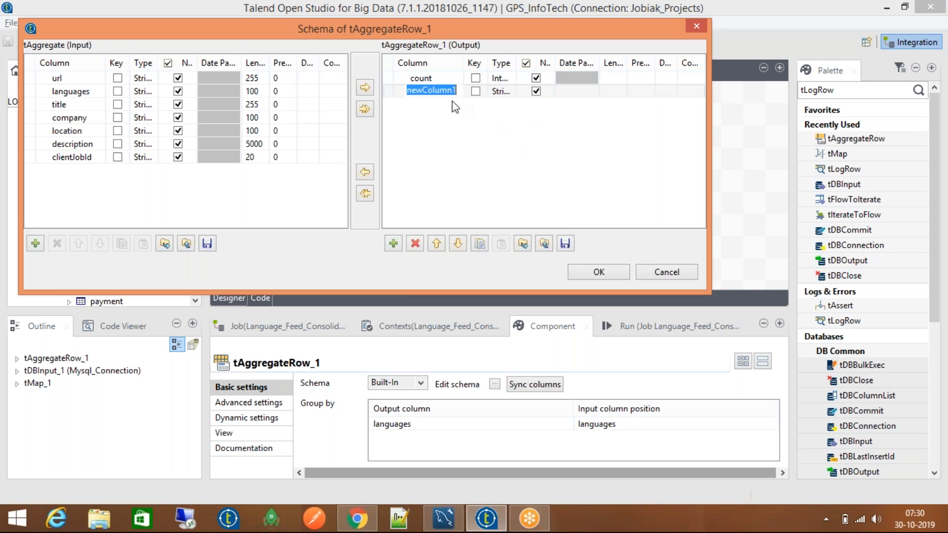
text(language)
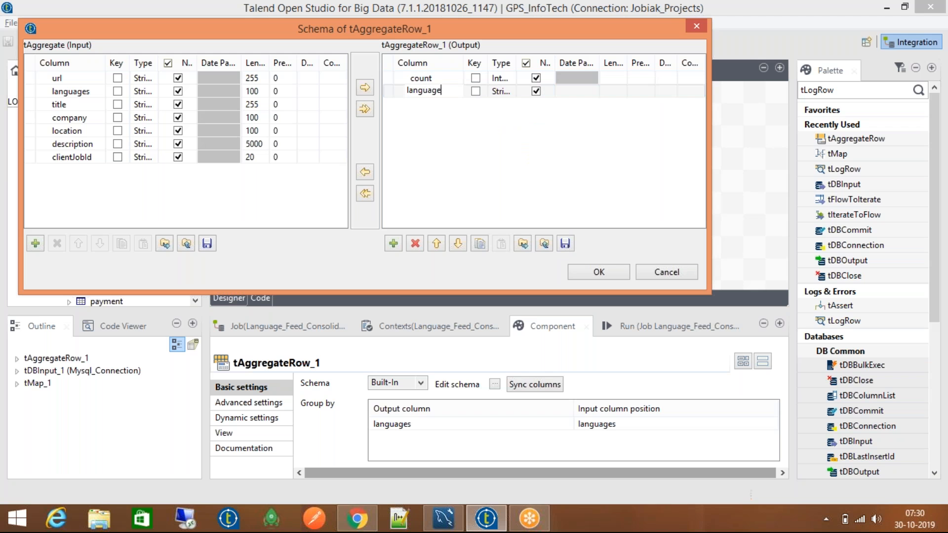
text(s)
key(Return)
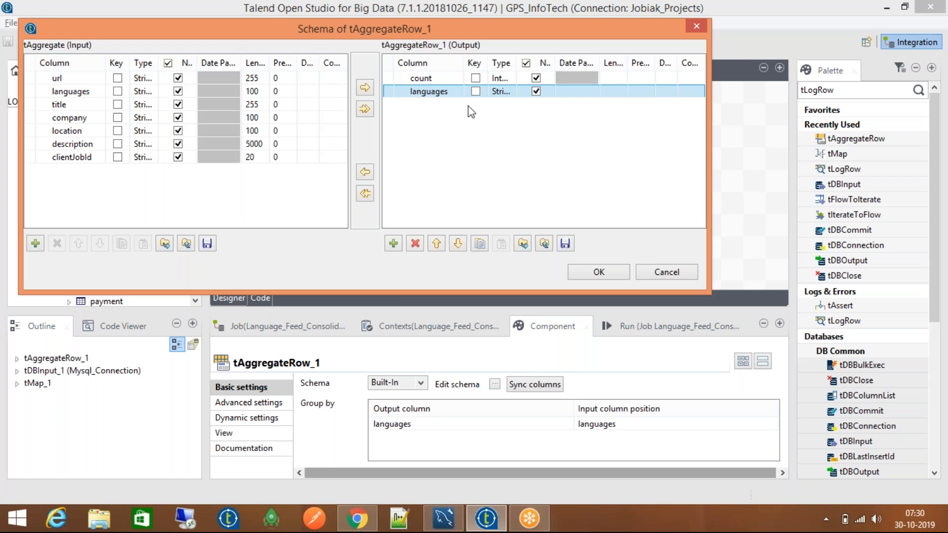
click(616, 271)
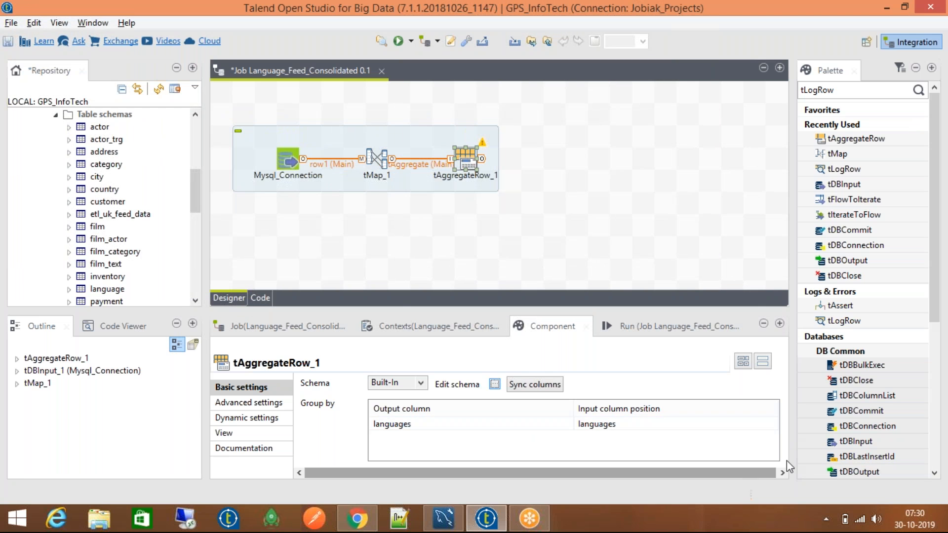
- Examine the Group by, Operations and advanced settings of tAggregateRow_1 and the tAggregate output mapping of tMap_1
scroll(787, 459, down, 5)
scroll(551, 393, up, 5)
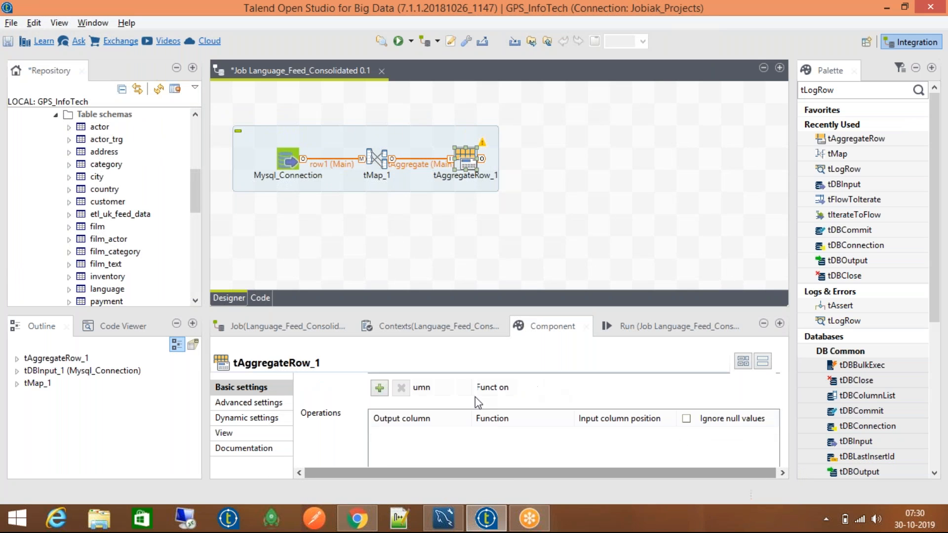
click(445, 398)
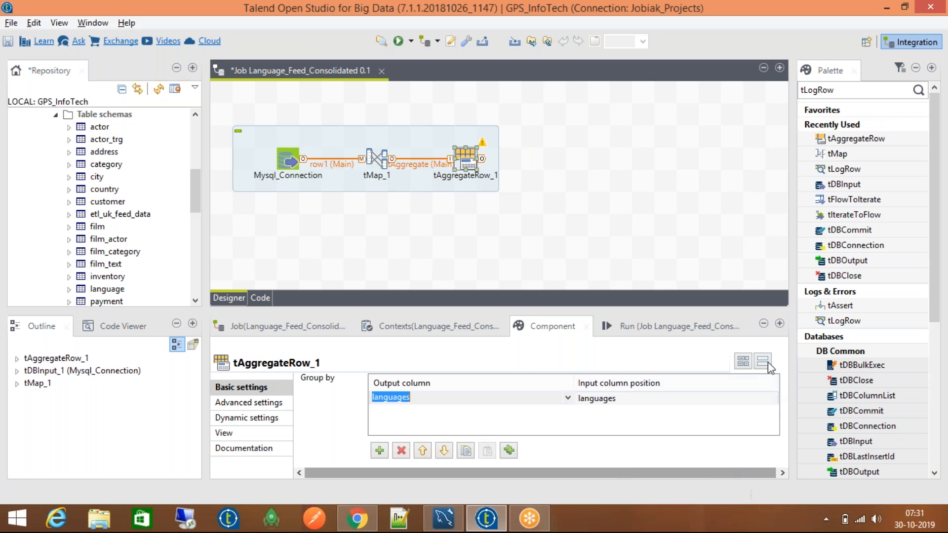
click(743, 361)
click(743, 360)
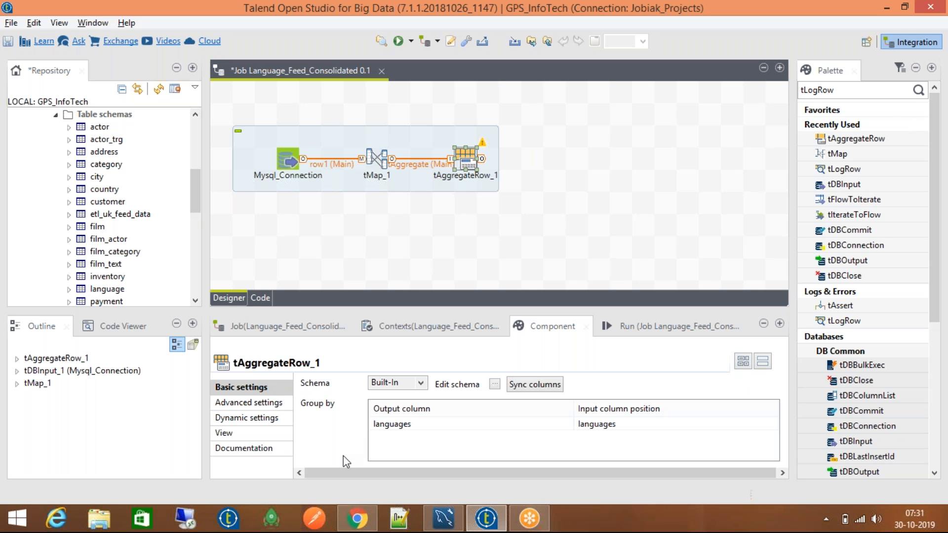
click(255, 404)
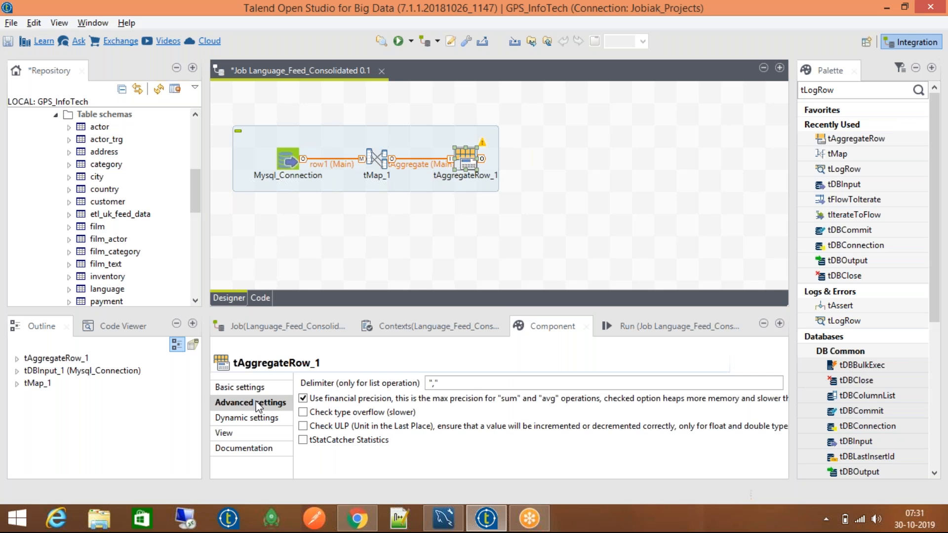
click(260, 388)
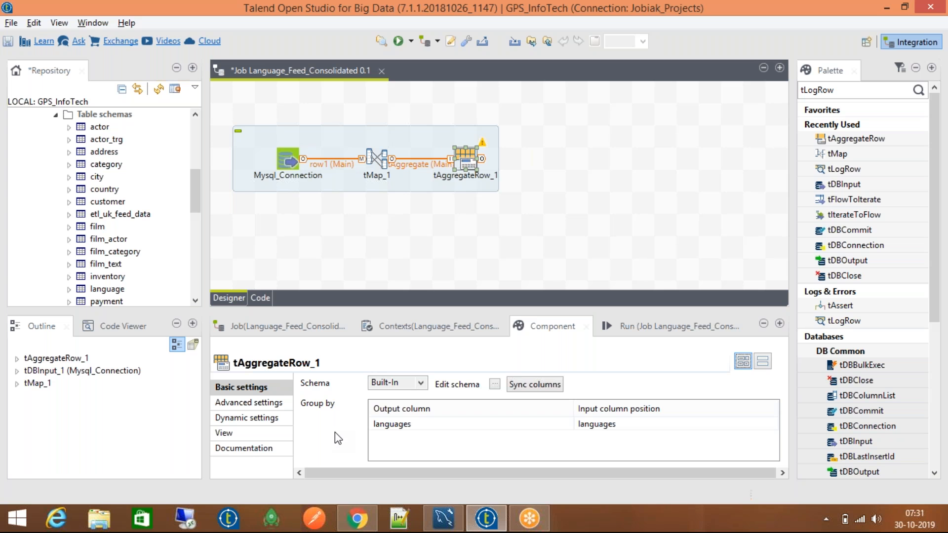
click(494, 384)
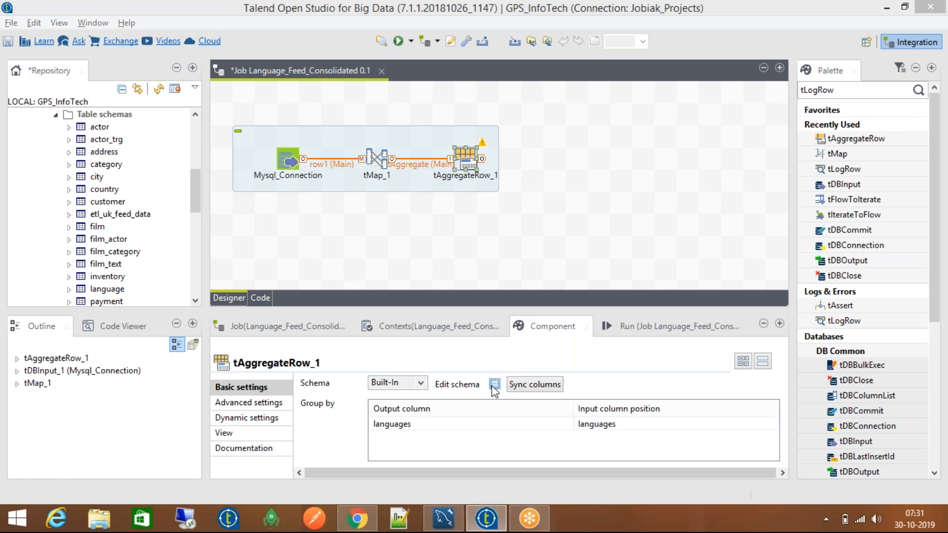
click(670, 344)
click(650, 245)
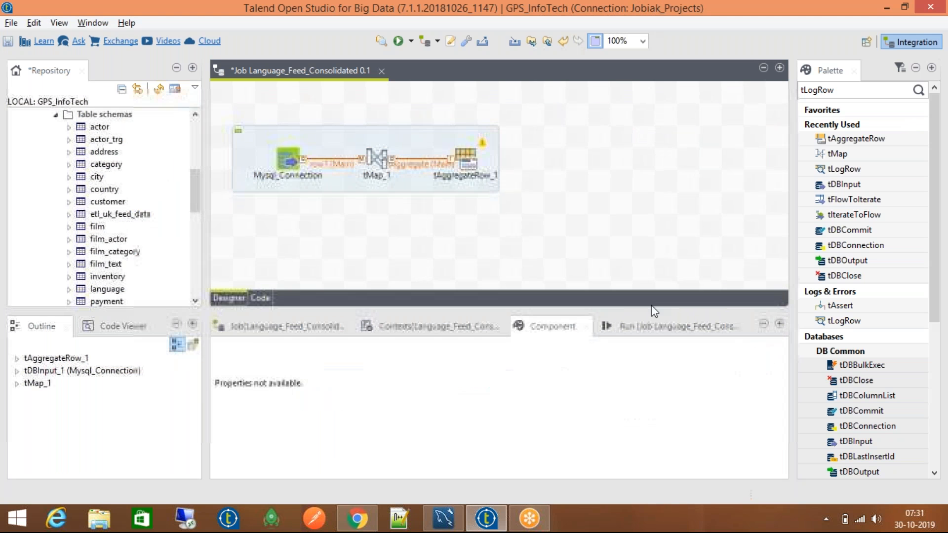
click(648, 324)
click(543, 325)
click(465, 158)
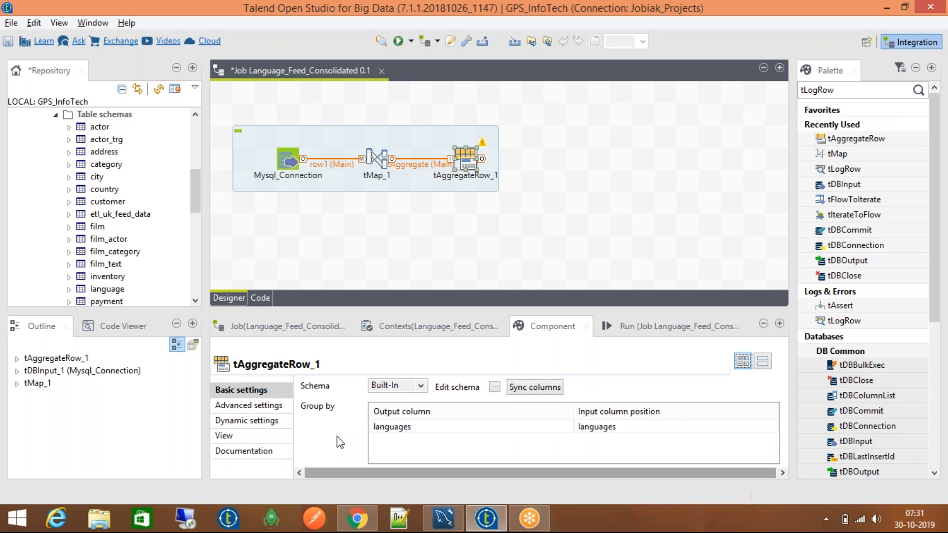
click(434, 426)
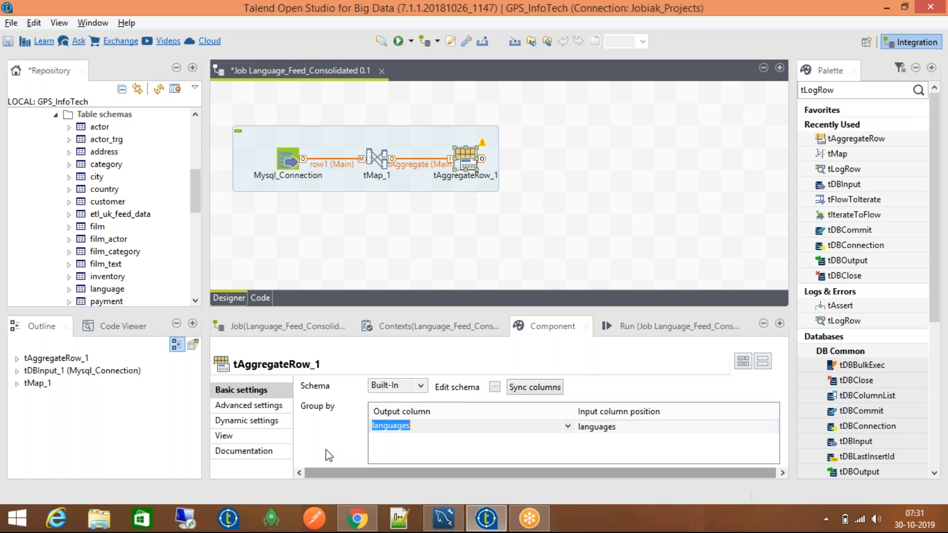
click(634, 327)
click(551, 326)
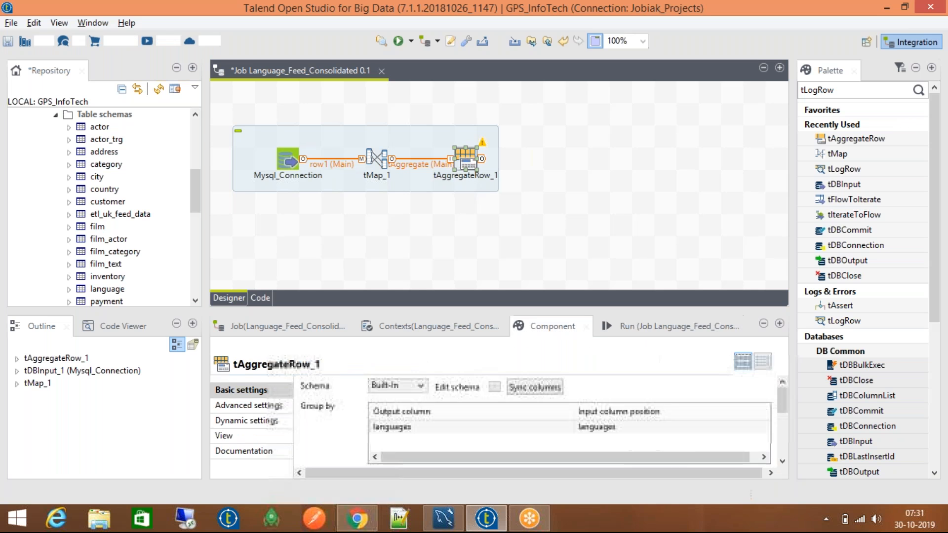
double_click(369, 158)
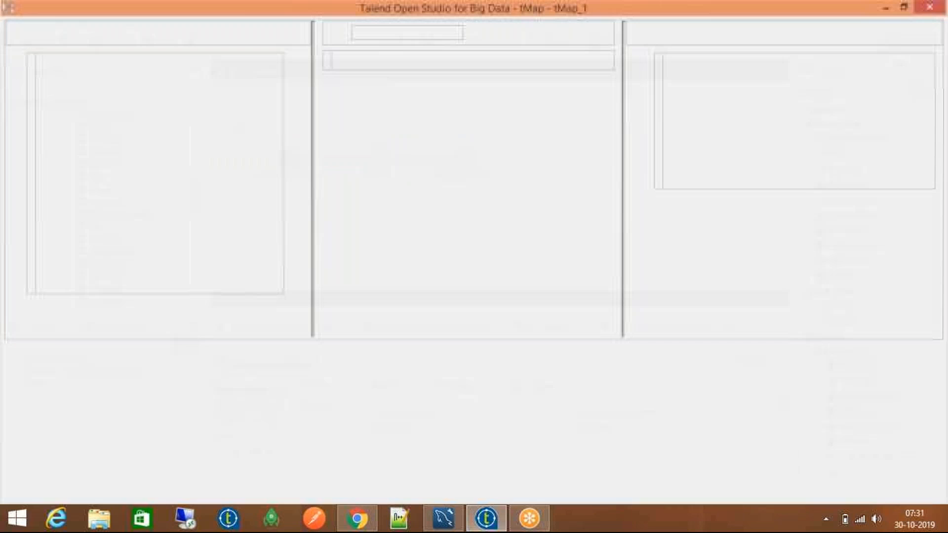
click(849, 496)
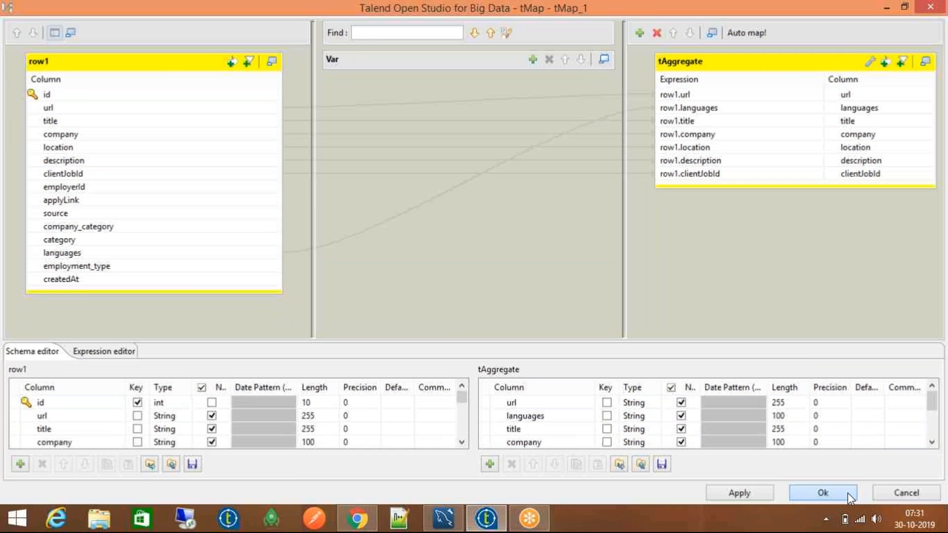
- Delete tAggregateRow_1 and place a fresh tAggregateRow component beside tMap_1 in the job design
click(469, 159)
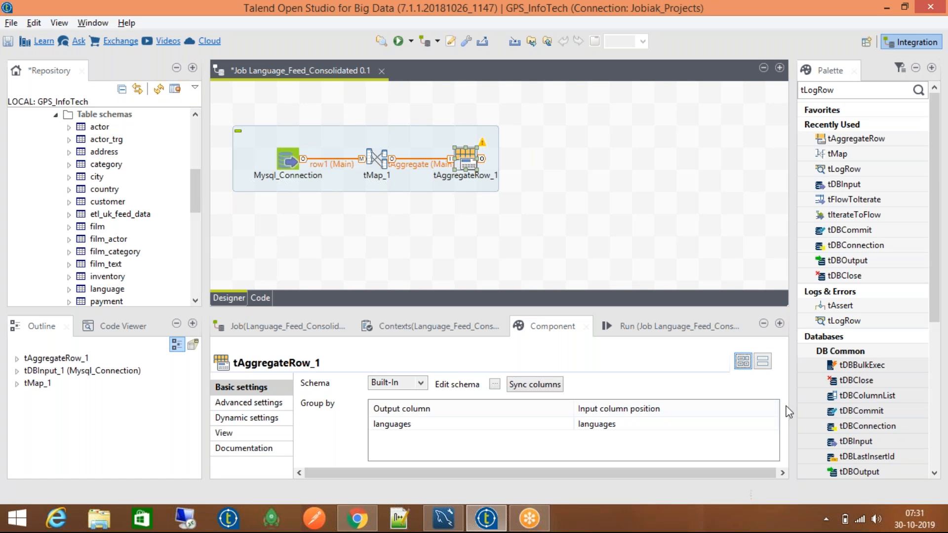
click(464, 164)
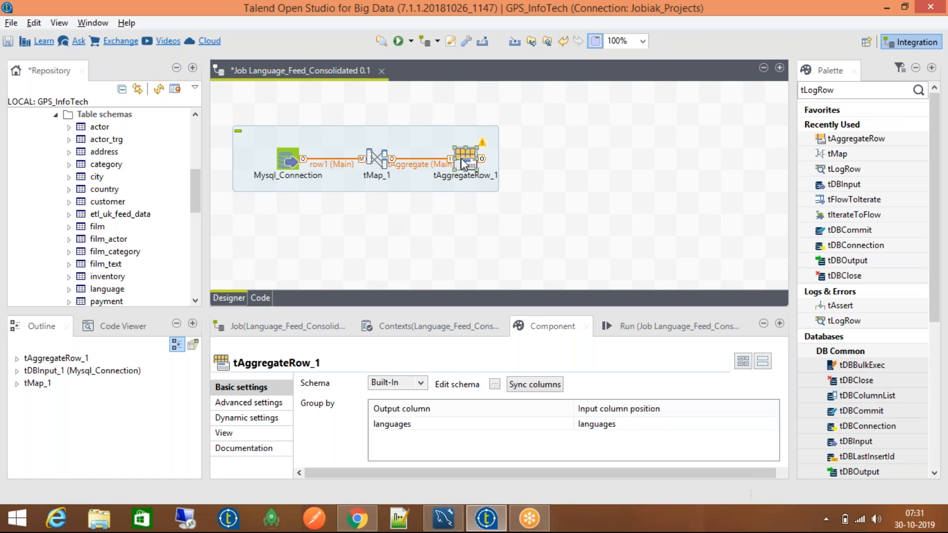
key(Delete)
text(t)
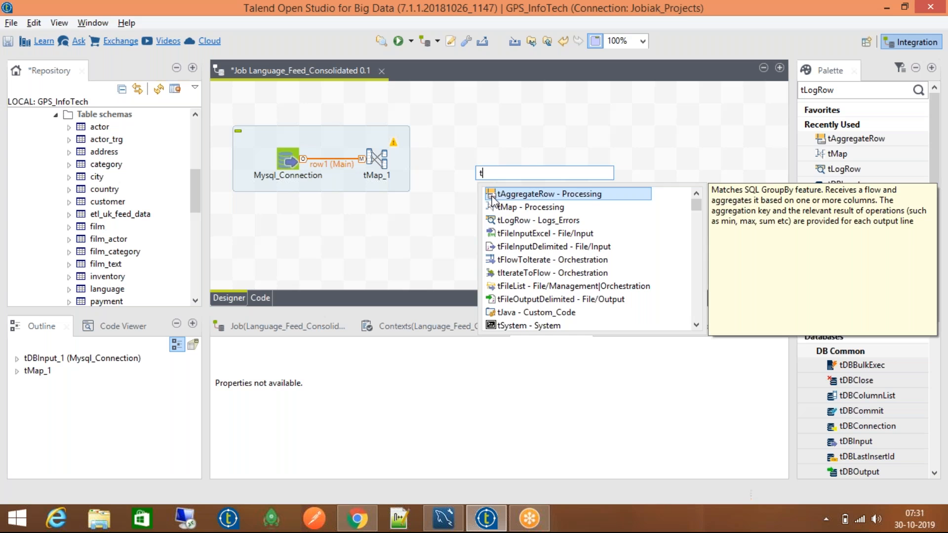
click(491, 196)
double_click(491, 196)
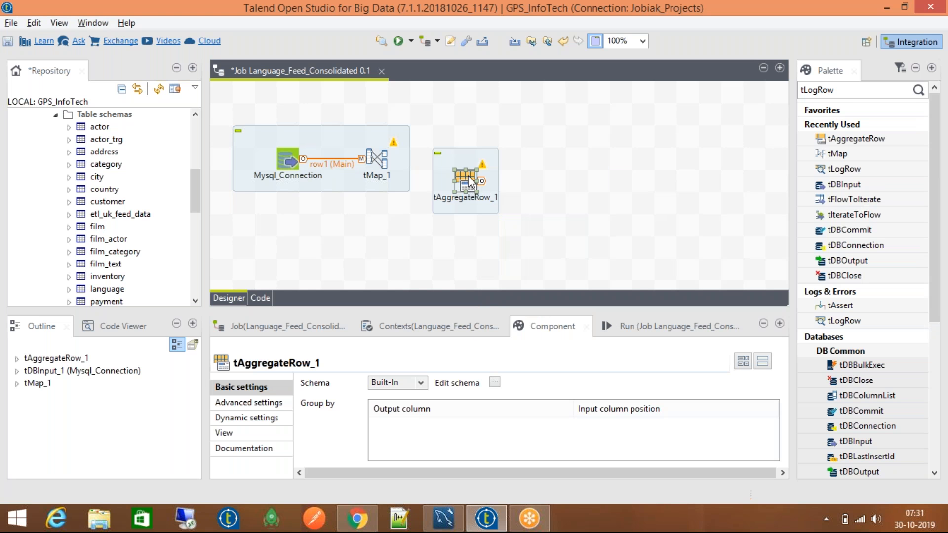
- Connect tMap_1 to the new tAggregateRow_1 through the tAggregate output
click(384, 161)
right_click(384, 156)
mouse_move(410, 163)
click(556, 170)
click(504, 162)
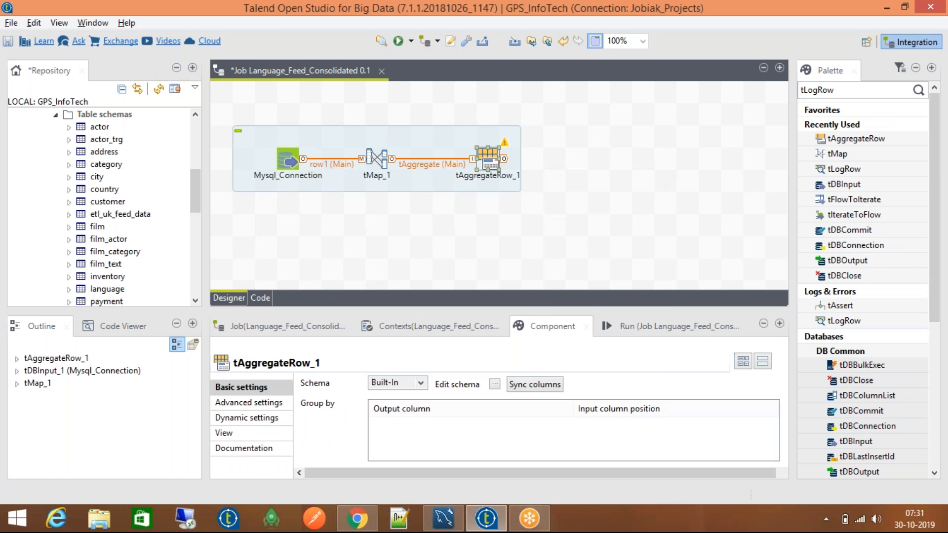
- Add two output columns to the tAggregateRow_1 schema and define the first as count with type Integer
click(494, 385)
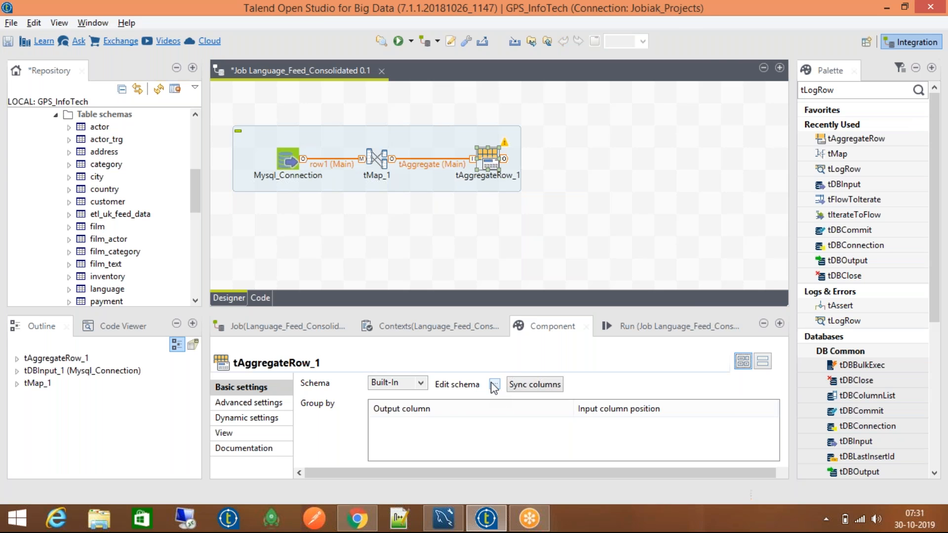
click(410, 261)
click(411, 261)
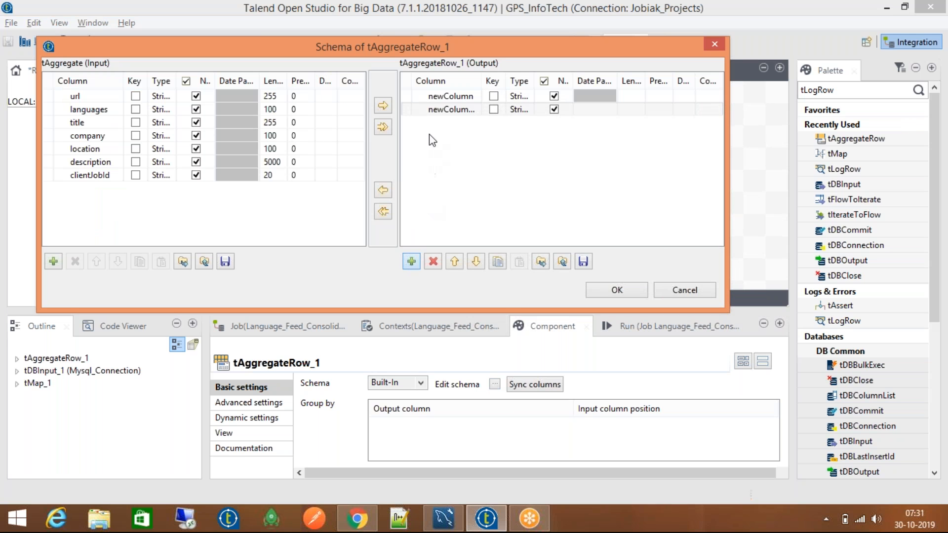
click(444, 95)
text(count)
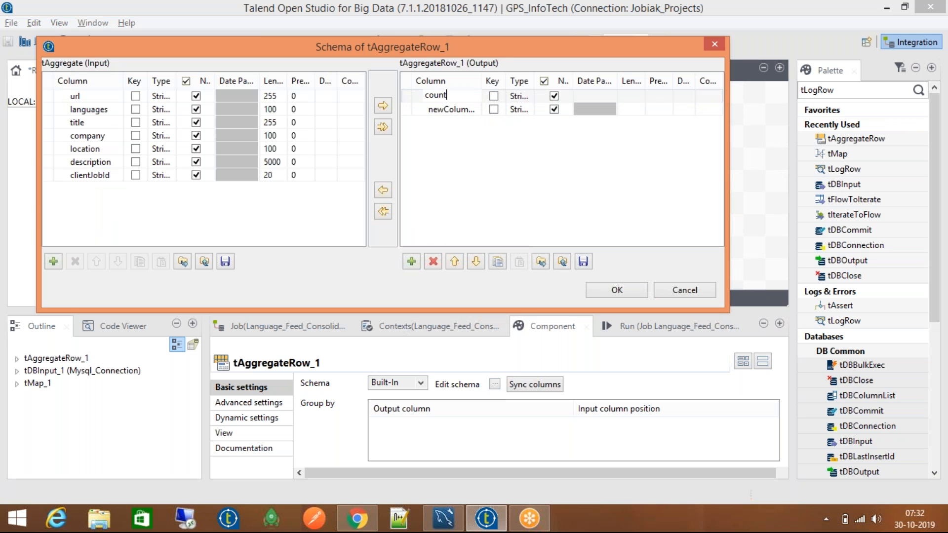
click(519, 96)
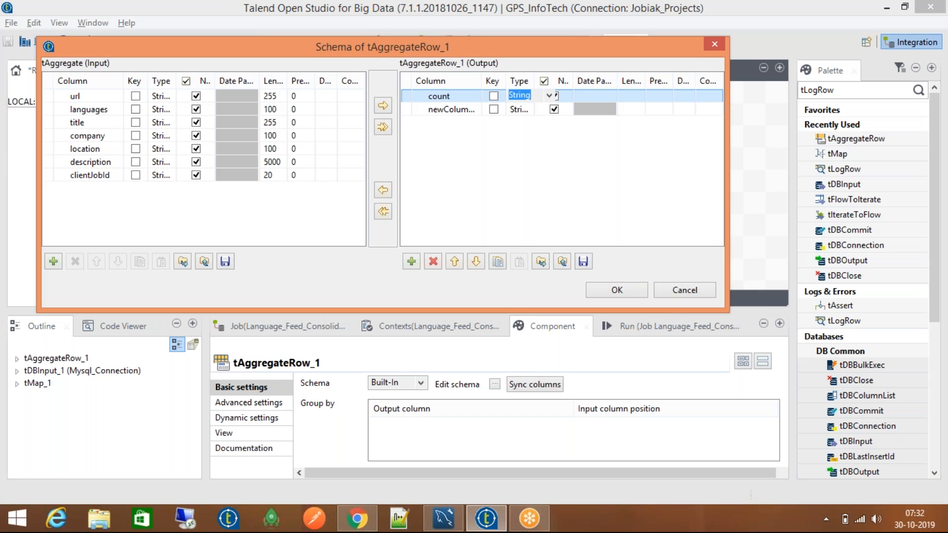
click(549, 96)
key(Up)
key(Up)
key(Up)
key(Up)
key(Return)
- Name the second output column of tAggregateRow_1 languages and accept the schema
key(Tab)
key(Tab)
key(Tab)
key(Tab)
key(Tab)
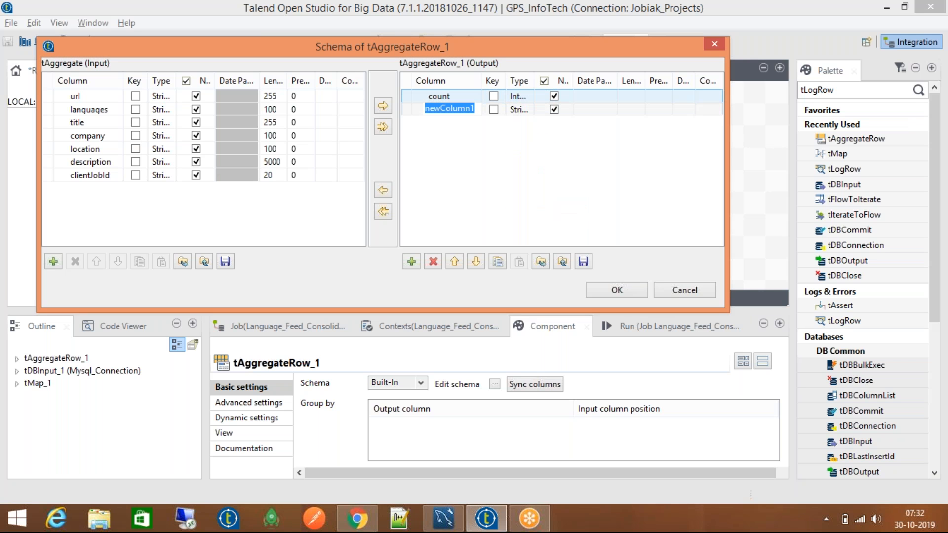
text(languages)
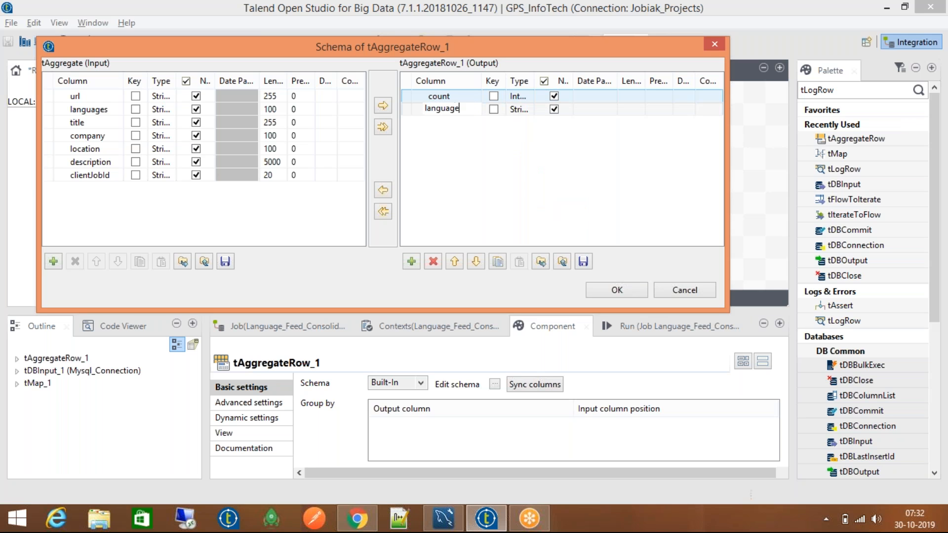
click(601, 286)
- Add a Group by row in tAggregateRow_1 with output column languages and input column position languages
drag(781, 402, 785, 457)
click(380, 449)
drag(788, 449, 790, 407)
click(598, 424)
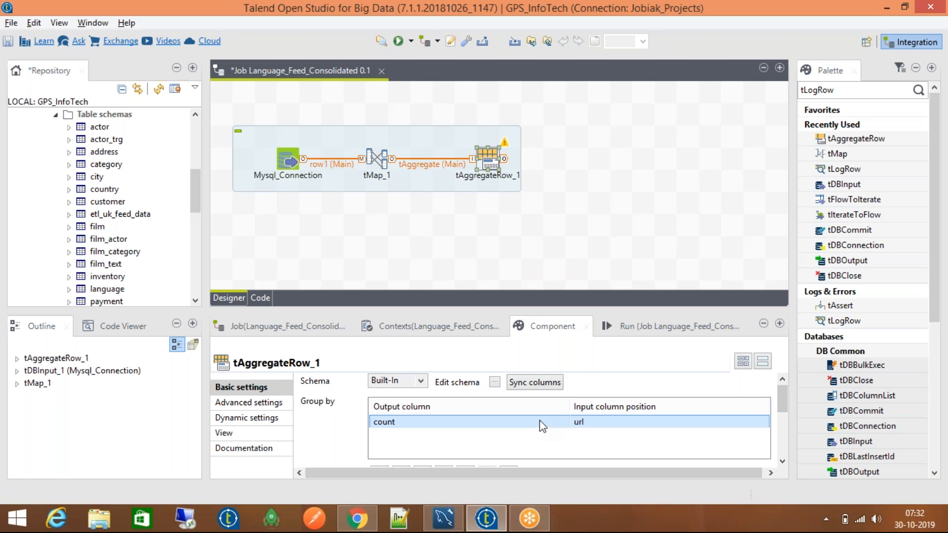
click(551, 421)
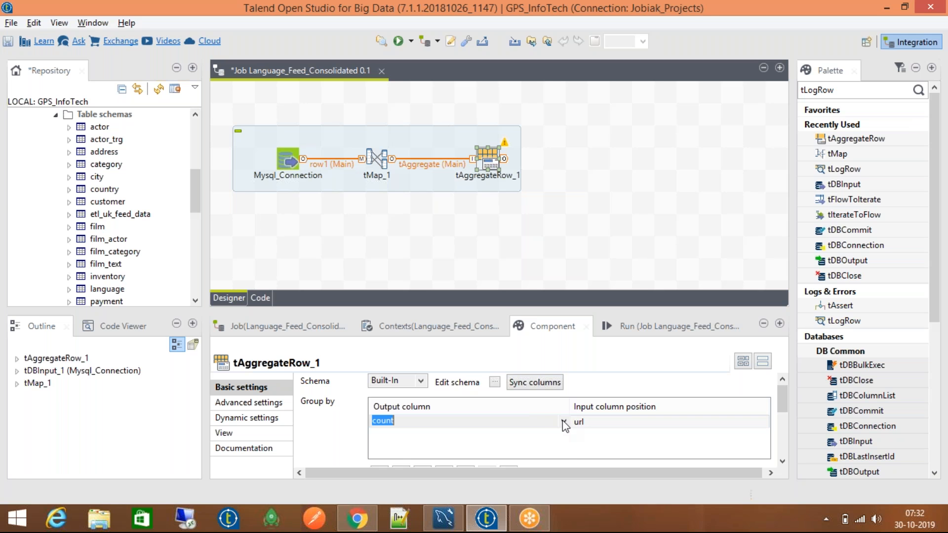
click(563, 421)
click(496, 445)
click(642, 425)
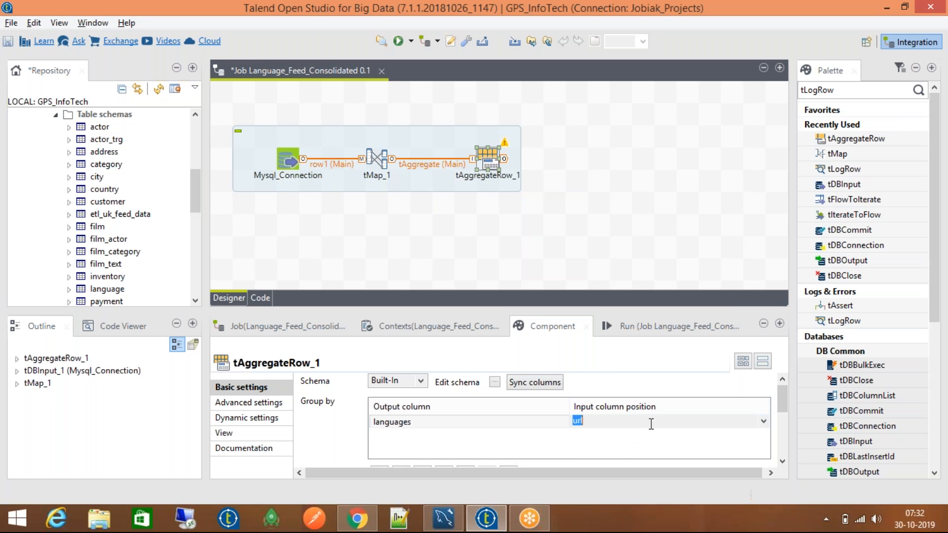
click(649, 424)
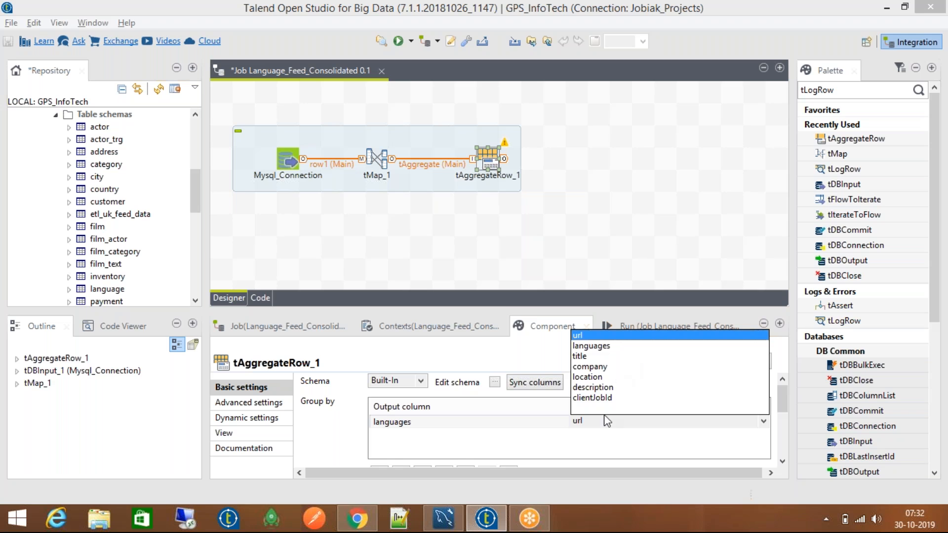
click(590, 346)
- Set the count operation in tAggregateRow_1 to output column count and input column position url
drag(783, 404, 783, 434)
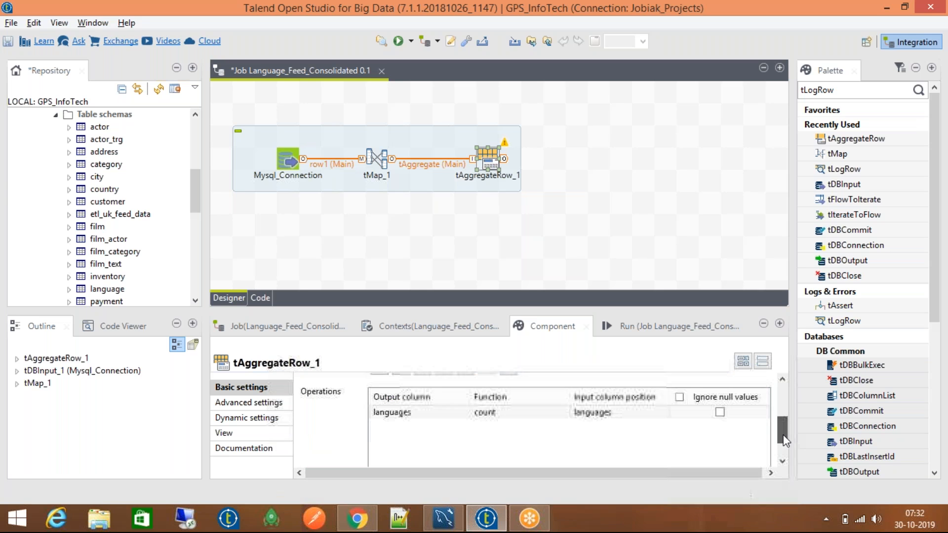
click(418, 419)
click(418, 417)
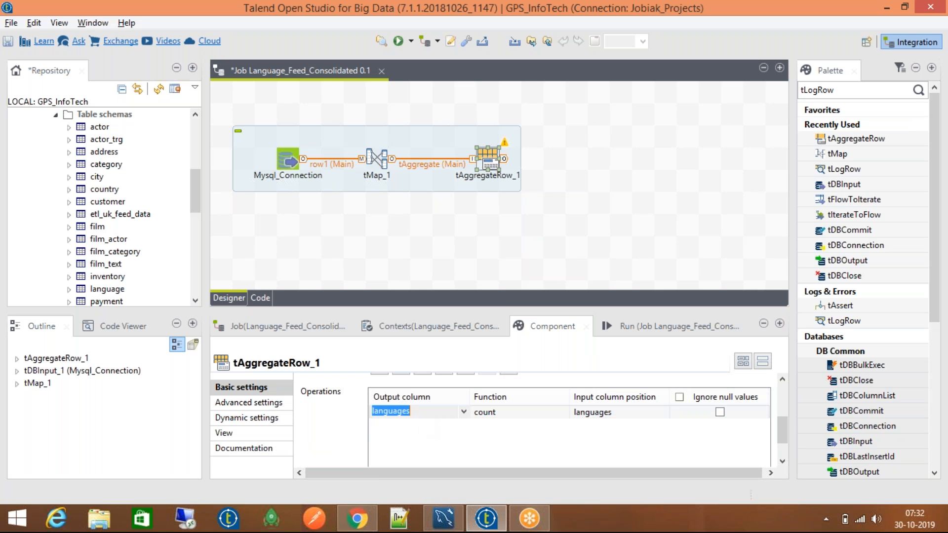
click(417, 414)
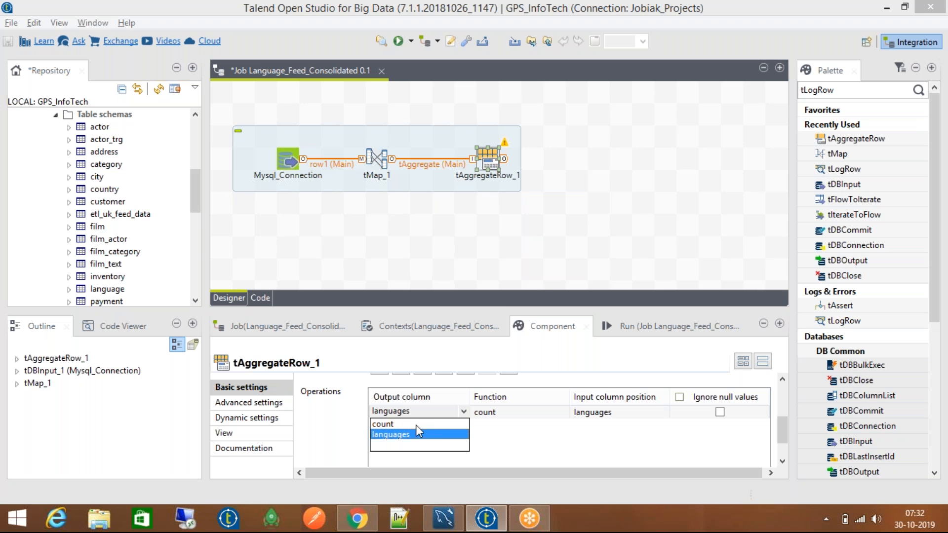
click(409, 425)
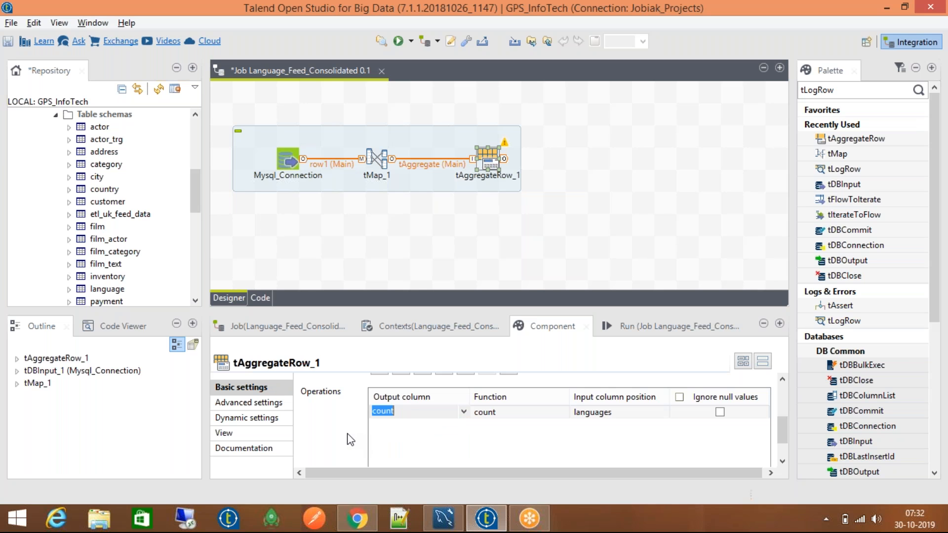
click(574, 416)
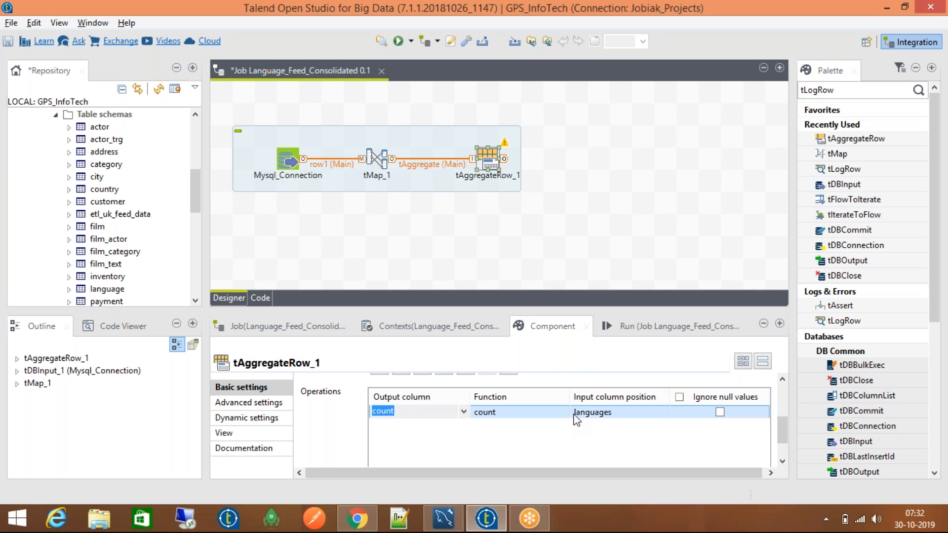
click(577, 413)
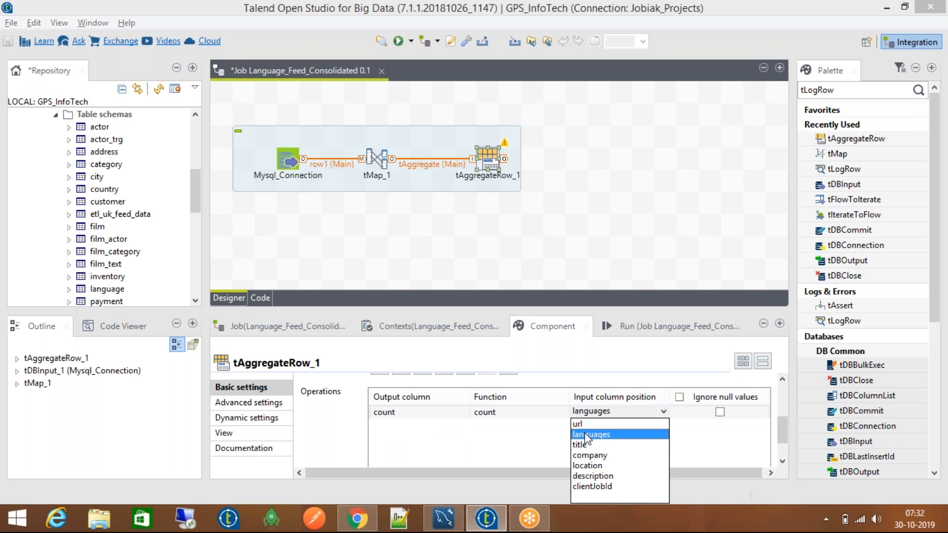
click(585, 426)
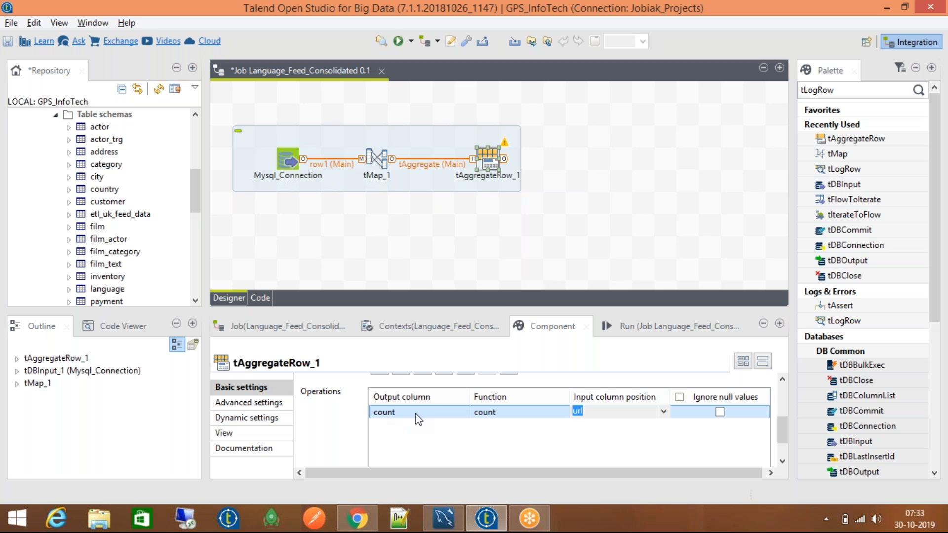
click(489, 412)
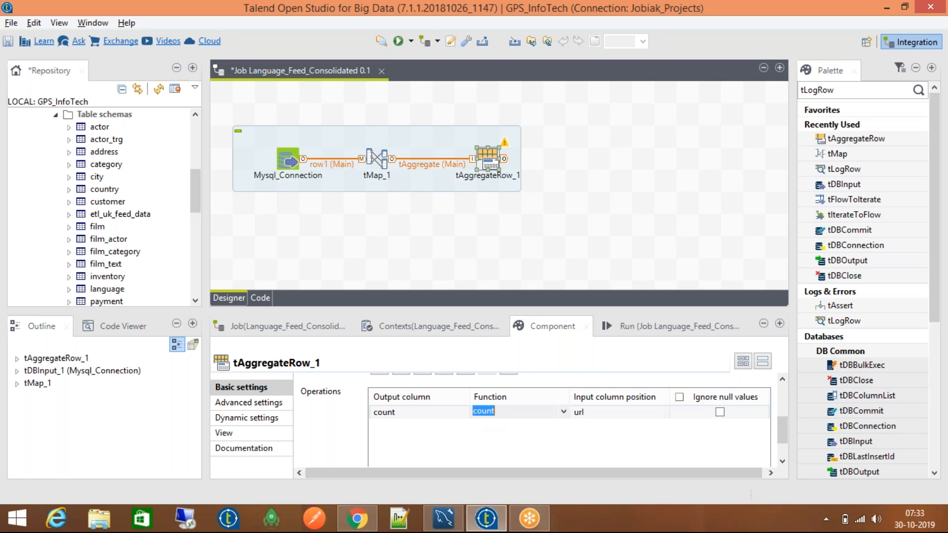
- Keep count as the function of the tAggregateRow_1 operation and save the job
click(489, 413)
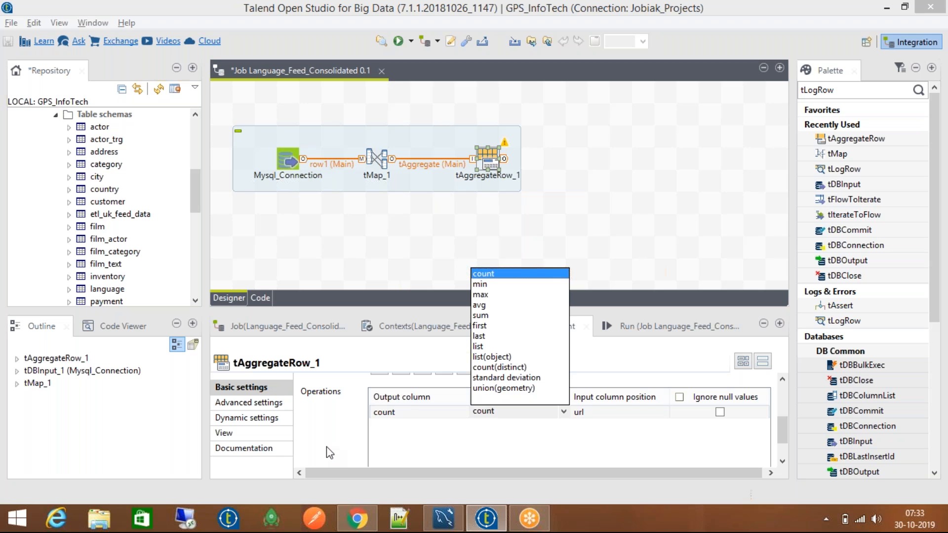
click(491, 414)
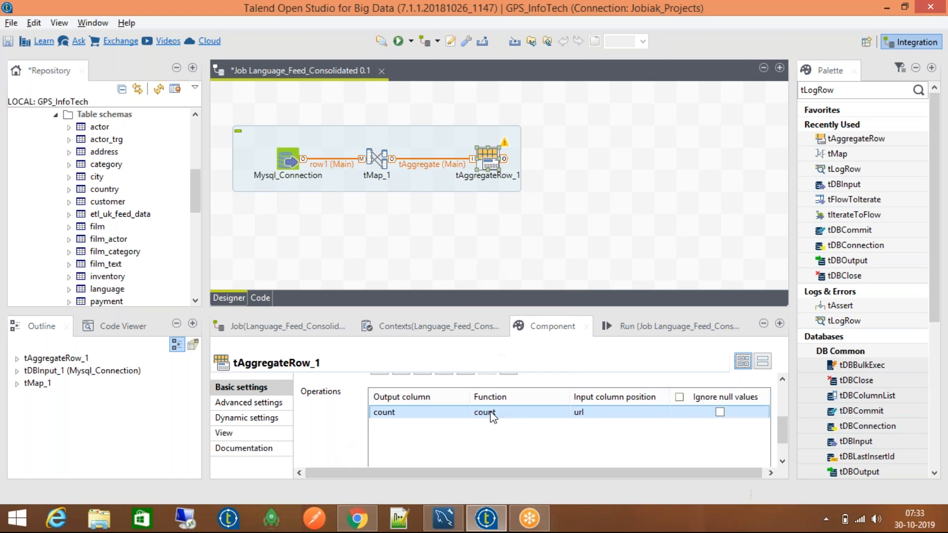
click(629, 324)
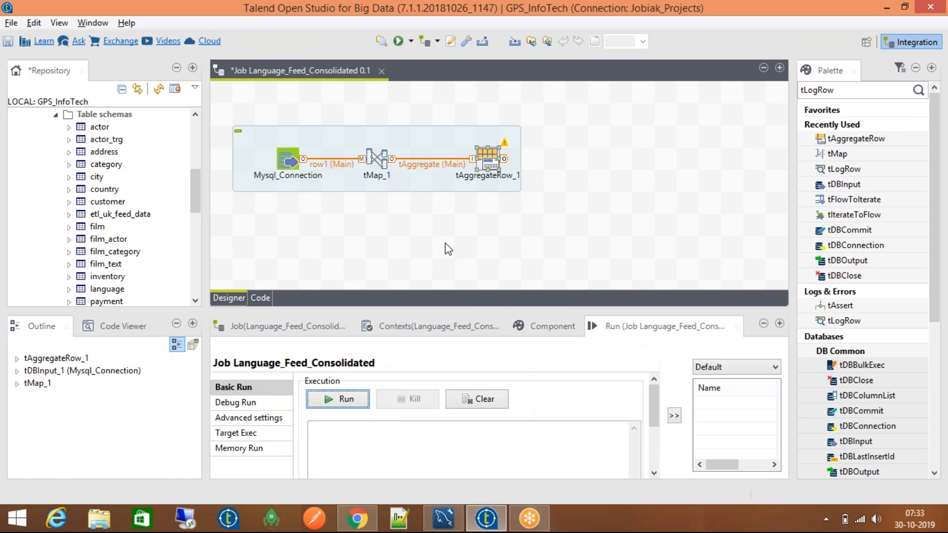
key(ctrl+s)
- Add a tLogRow component to the job and place it in line after tAggregateRow_1
click(527, 251)
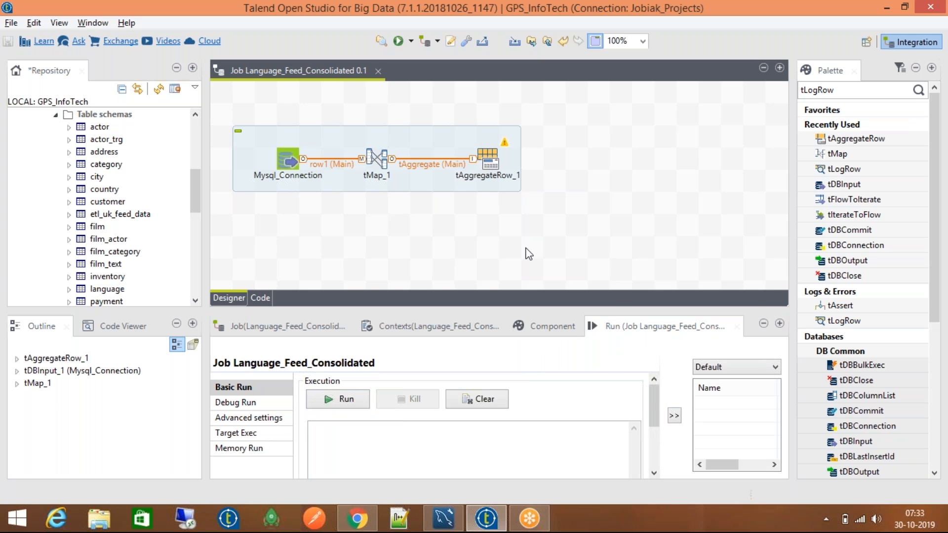
text(tLog)
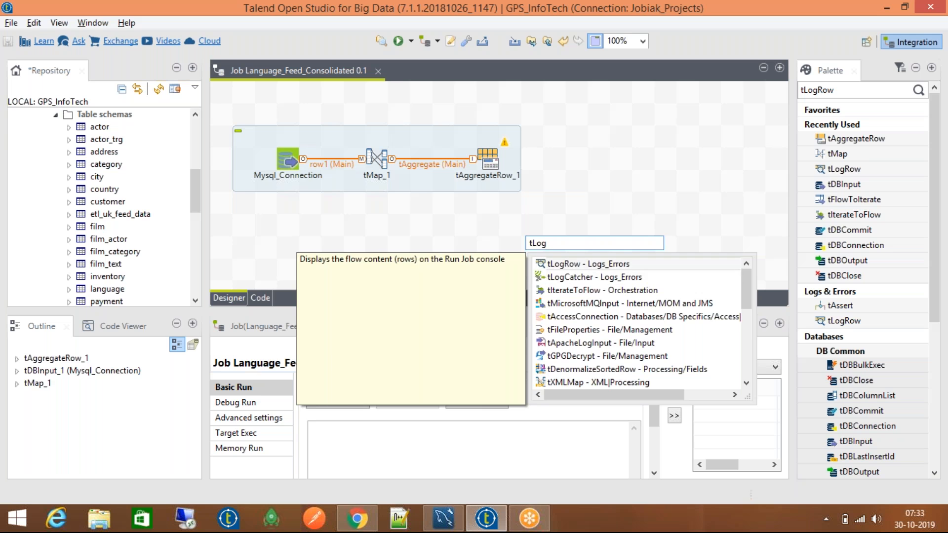
key(Return)
drag(531, 249, 643, 159)
- Connect the main row output of tAggregateRow_1 to tLogRow_1
click(496, 158)
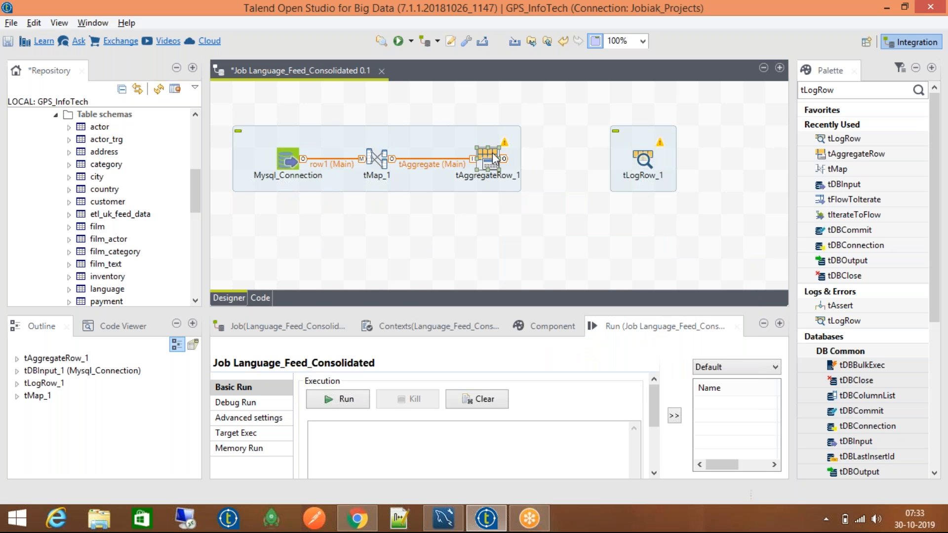
right_click(496, 158)
mouse_move(522, 158)
click(691, 159)
click(664, 169)
- Set the tLogRow_1 mode to Table, accept its schema with count and languages, and save the job
double_click(643, 160)
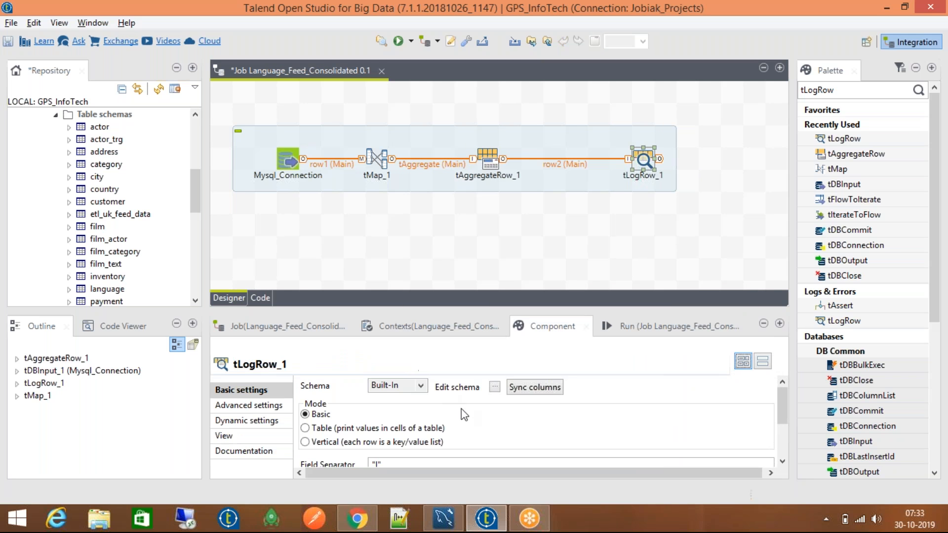
click(326, 428)
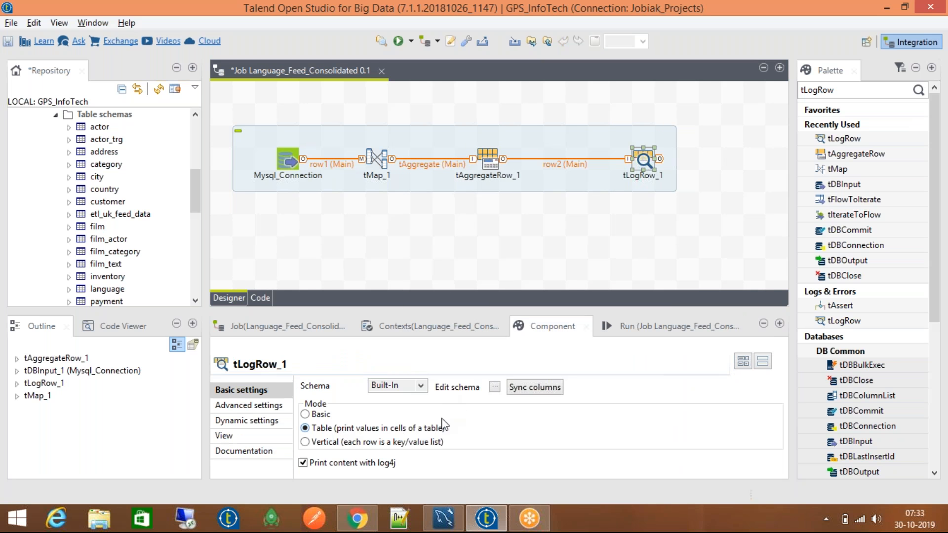
click(494, 387)
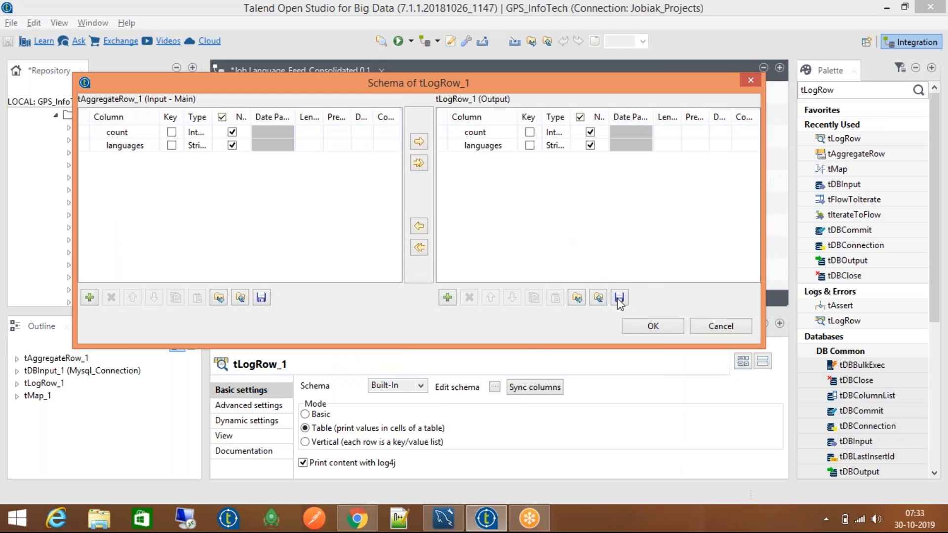
click(642, 325)
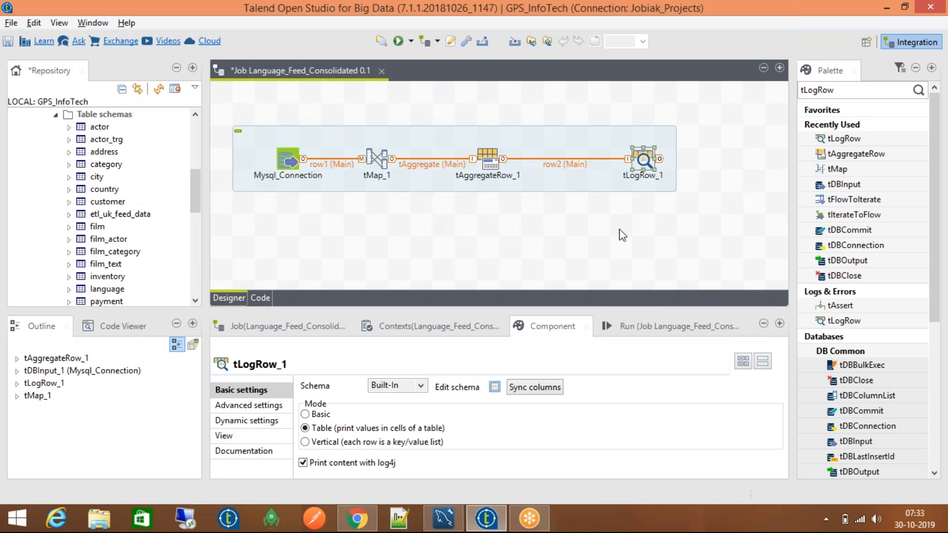
key(ctrl+s)
- Run the job with a cleared console and examine the logged row count per language combination
click(635, 325)
click(489, 399)
click(359, 399)
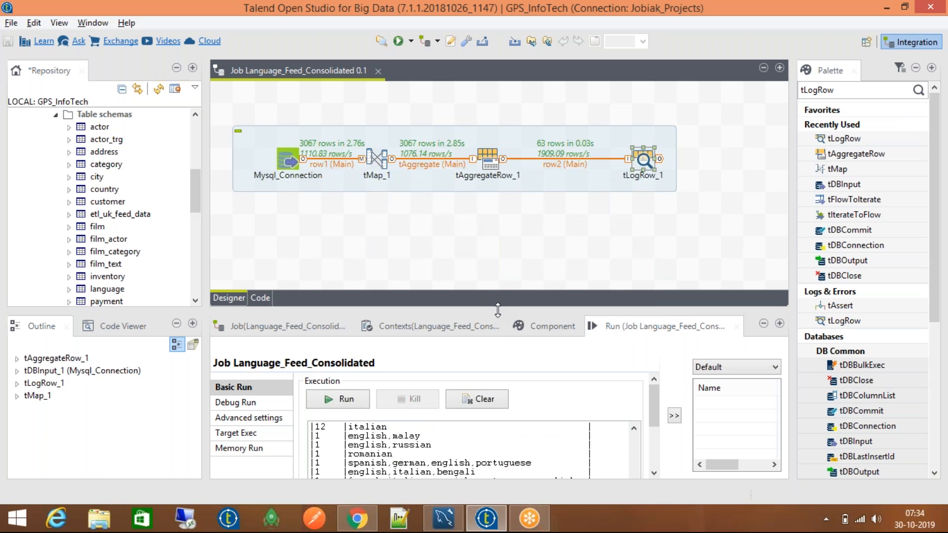
drag(497, 300, 498, 232)
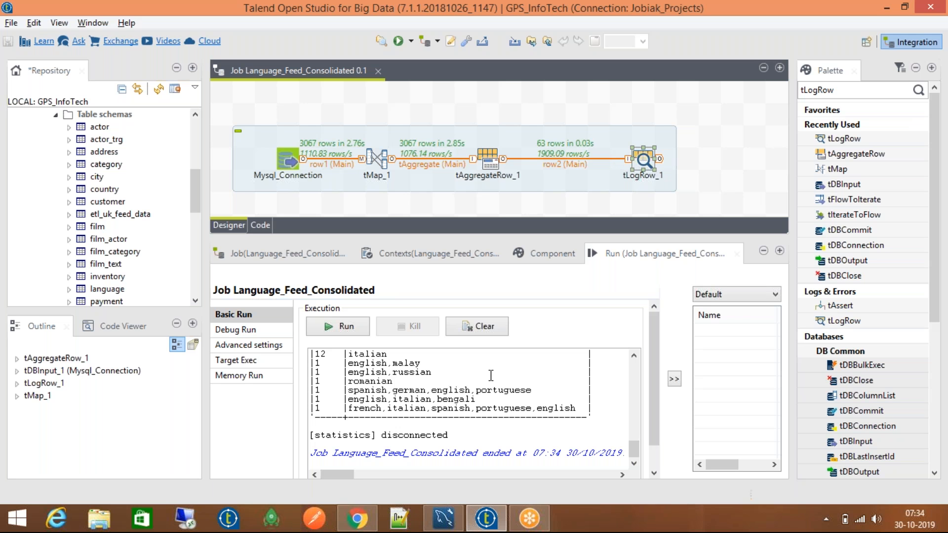
scroll(492, 371, up, 8)
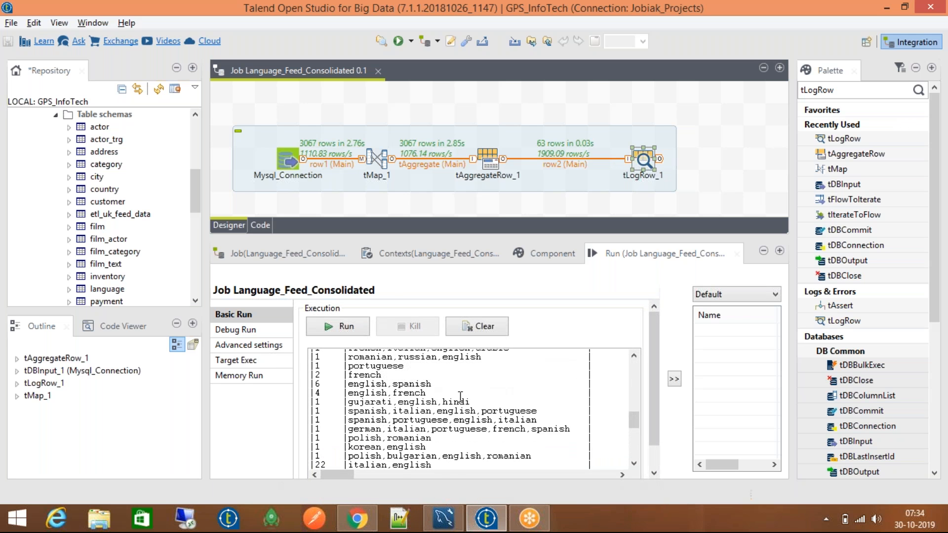
scroll(460, 394, up, 10)
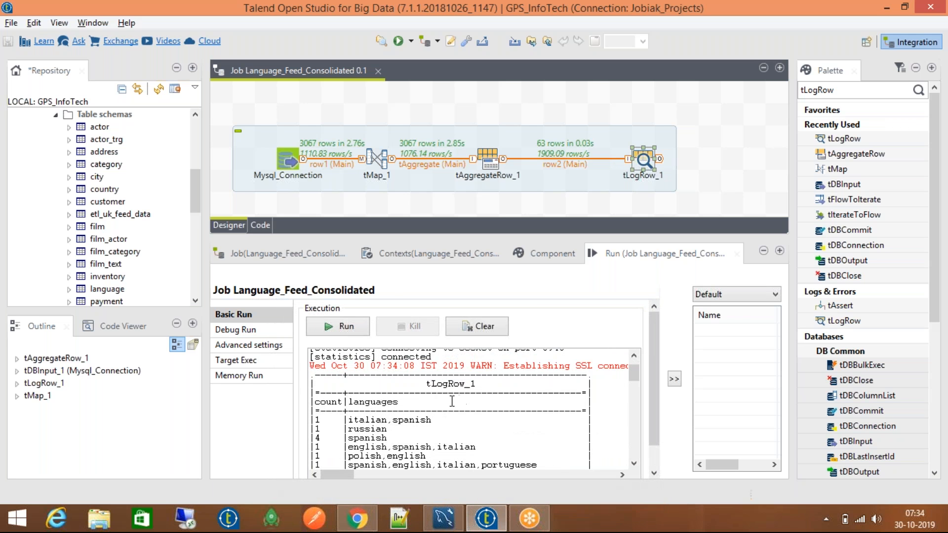
scroll(451, 400, down, 5)
scroll(452, 401, down, 10)
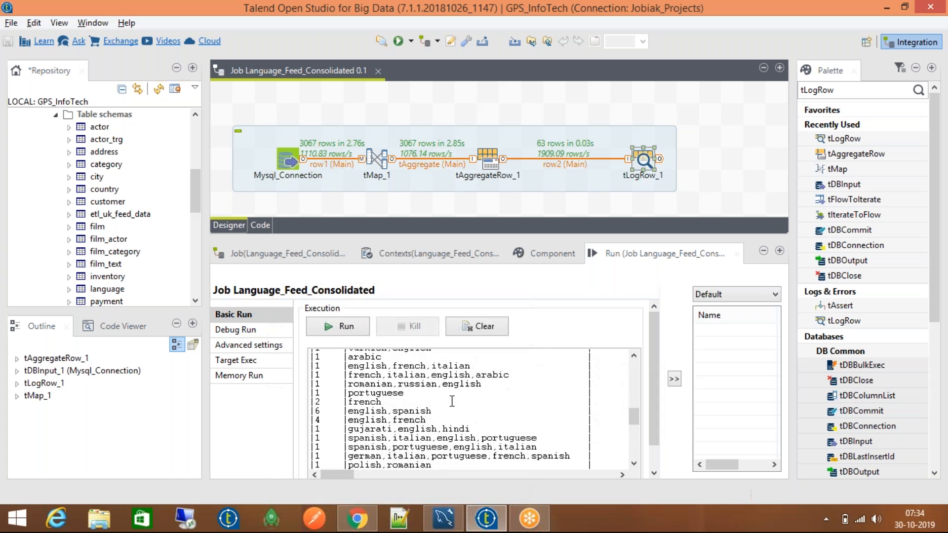
scroll(452, 401, down, 10)
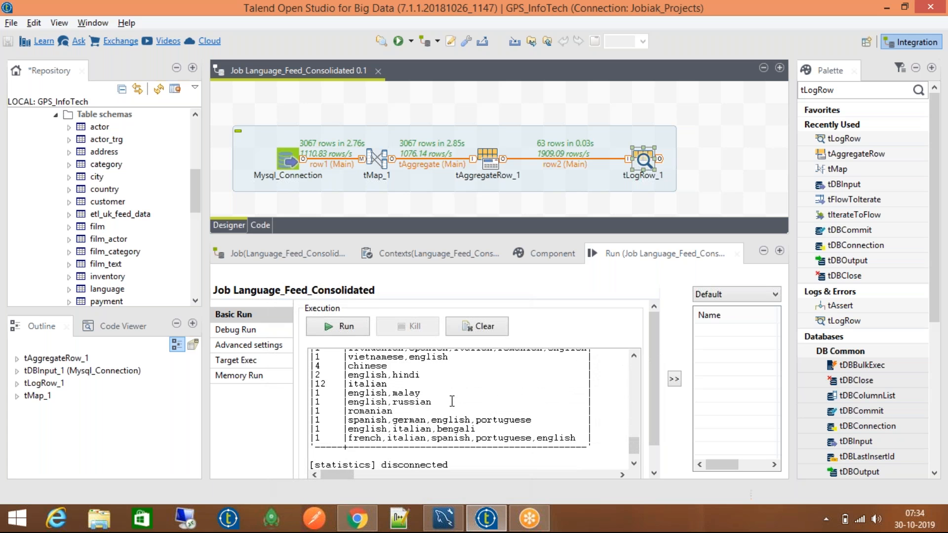
- Enable Ignore null values for the count operation in tAggregateRow_1
double_click(489, 157)
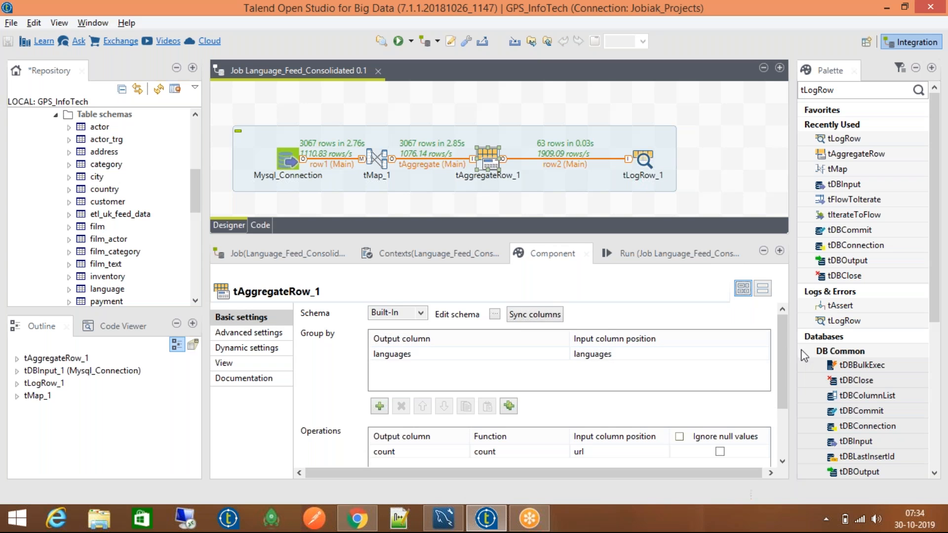
drag(783, 360, 792, 407)
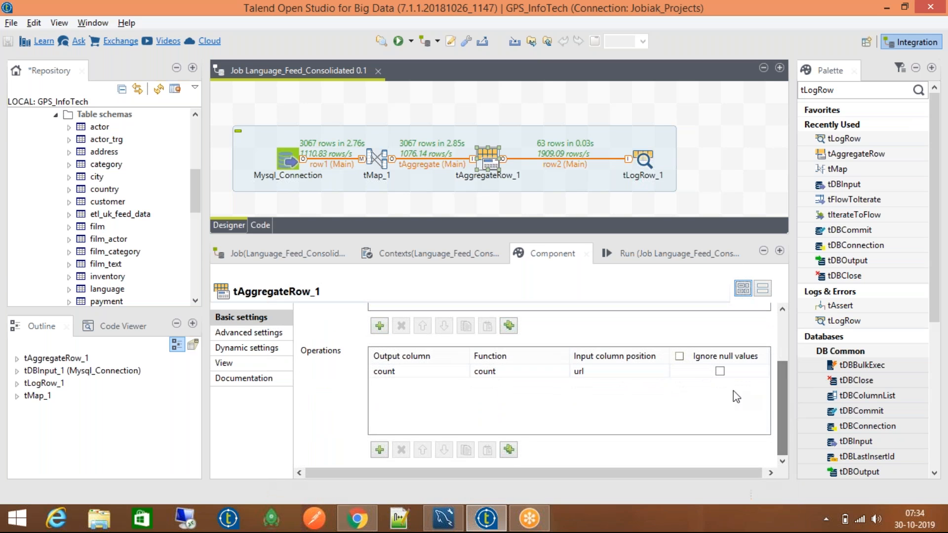
click(680, 356)
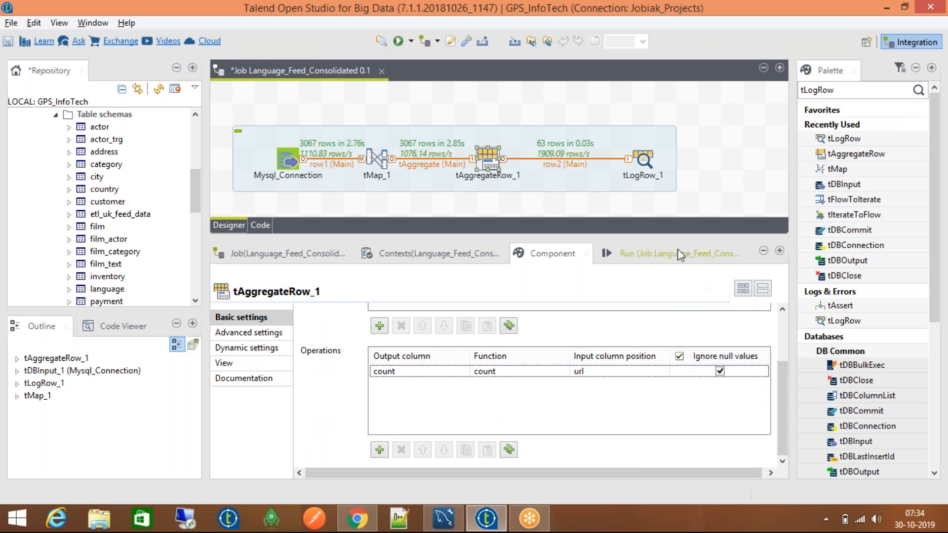
- Locate the null languages row in the console, rerun the job to review the new output, and clear the console
click(677, 253)
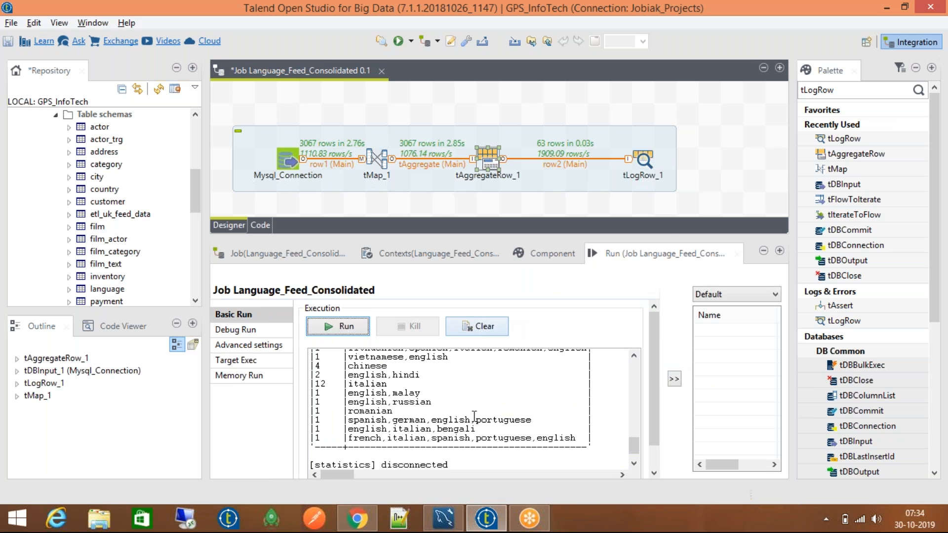
drag(634, 445, 633, 394)
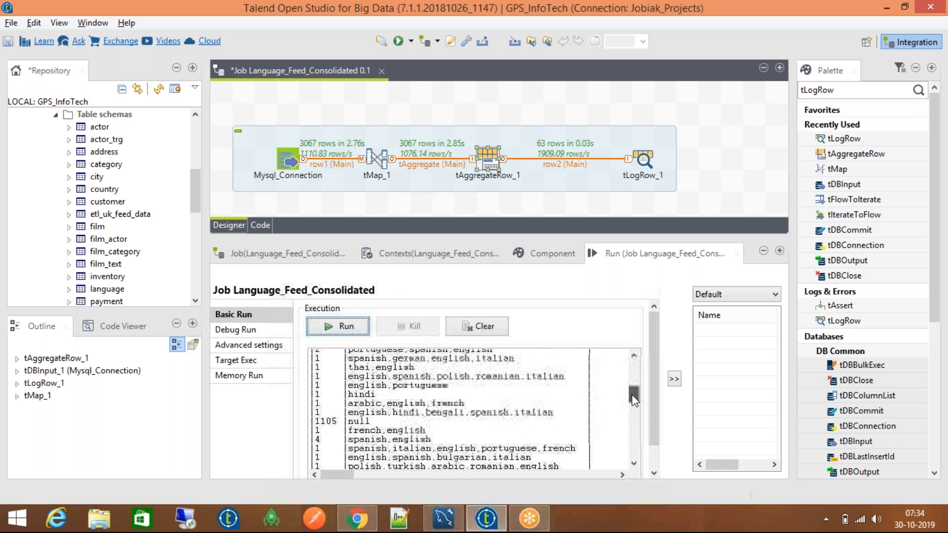
double_click(365, 421)
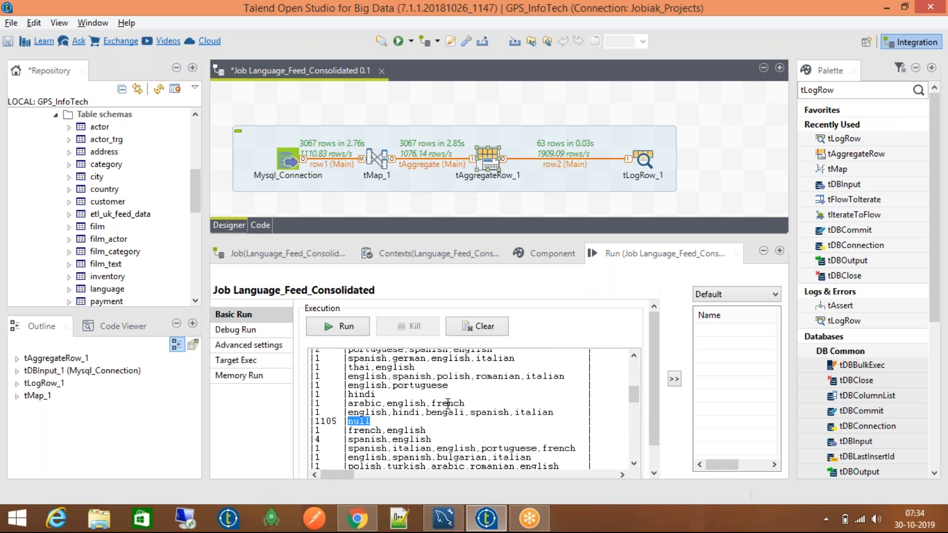
click(497, 335)
click(357, 334)
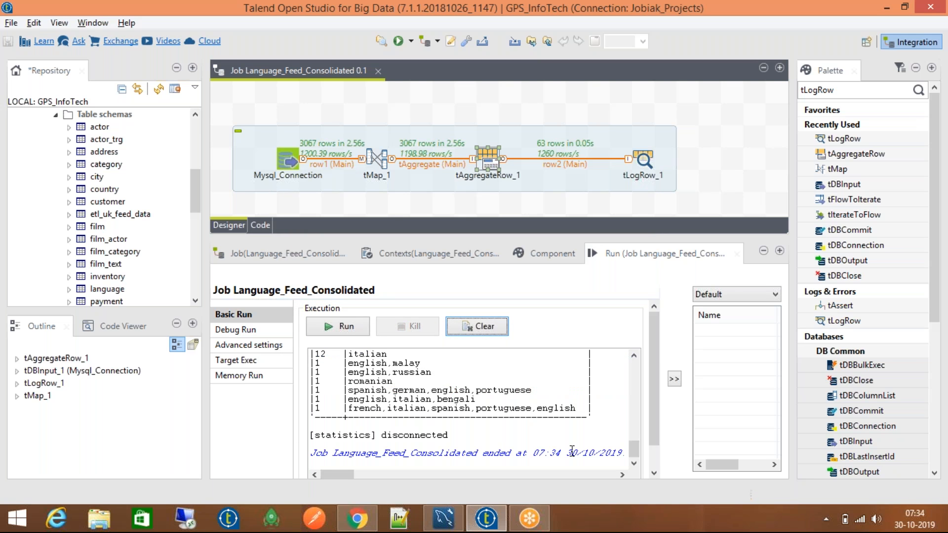
drag(635, 449, 636, 409)
drag(635, 398, 637, 345)
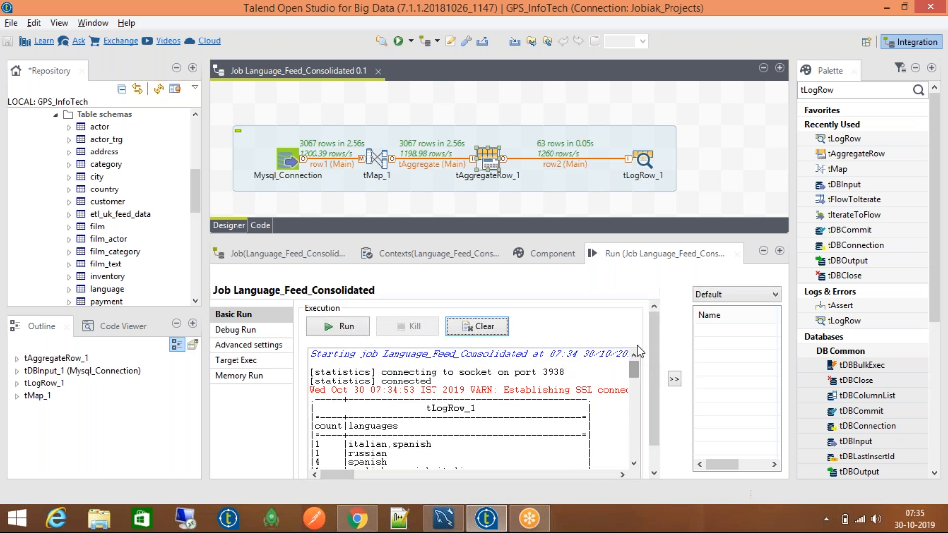
click(500, 330)
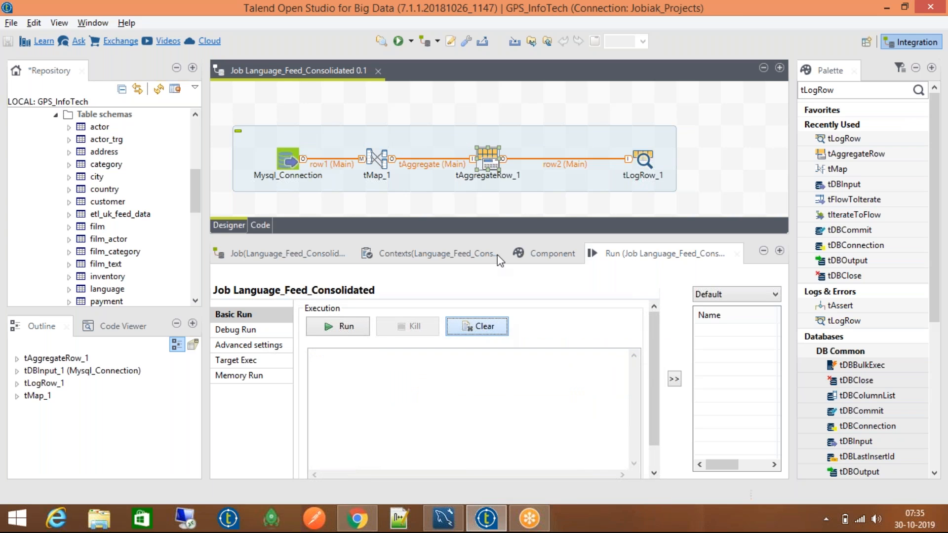
- Change the input column position of the count operation in tAggregateRow_1 to languages
double_click(493, 155)
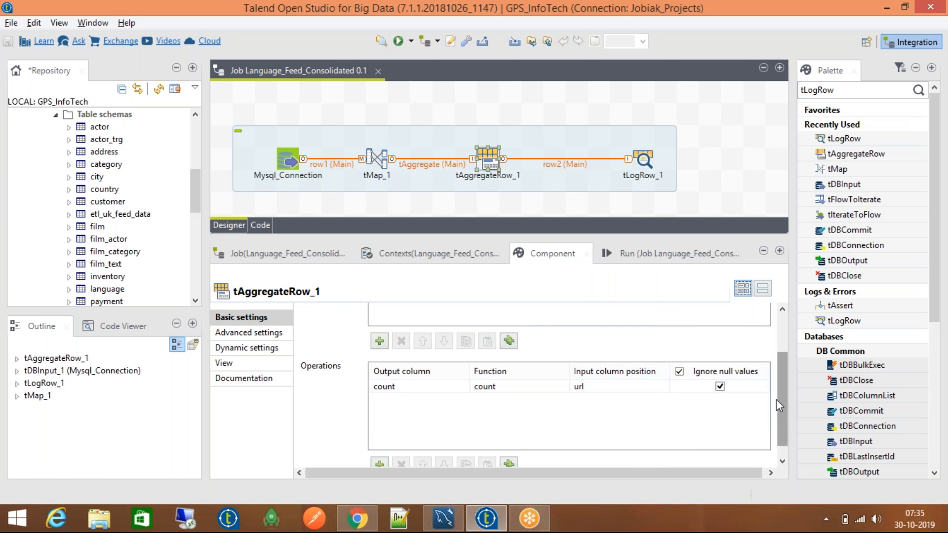
drag(782, 402, 803, 425)
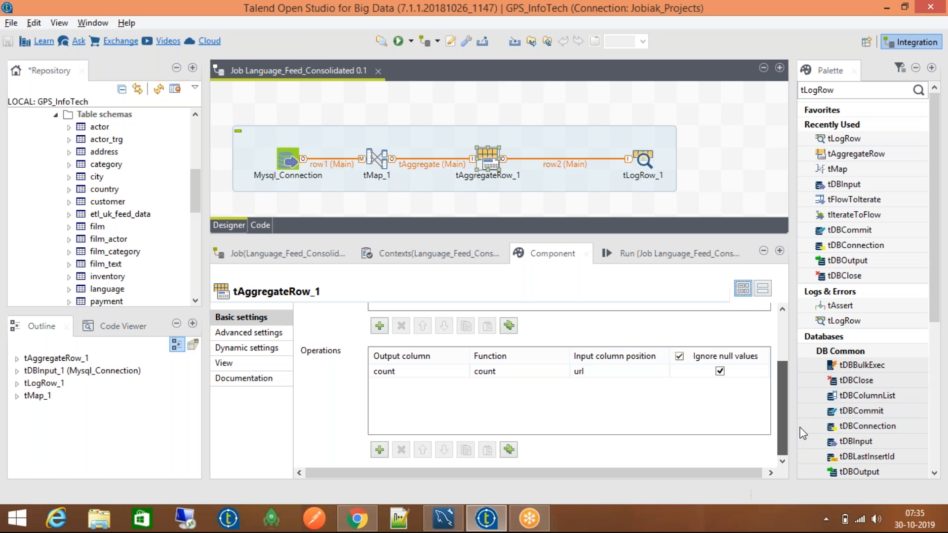
click(611, 371)
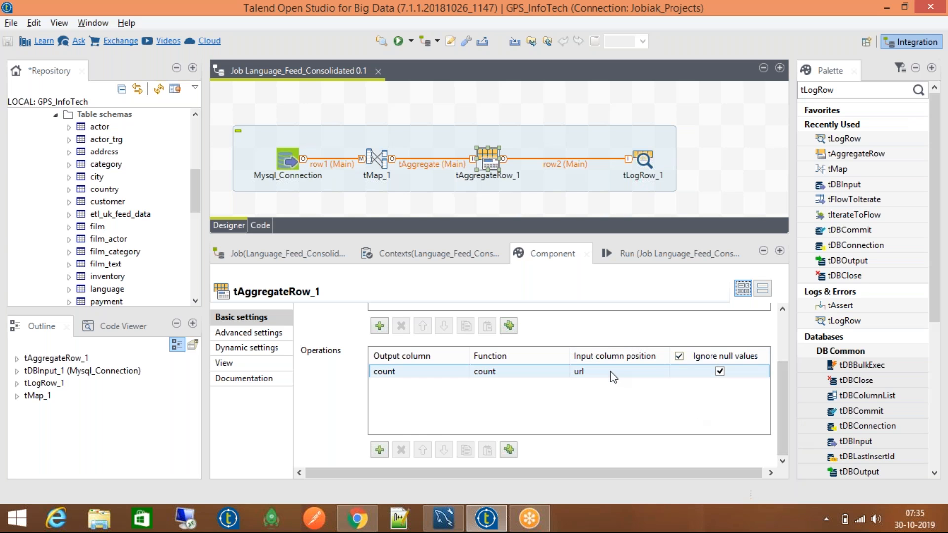
click(610, 371)
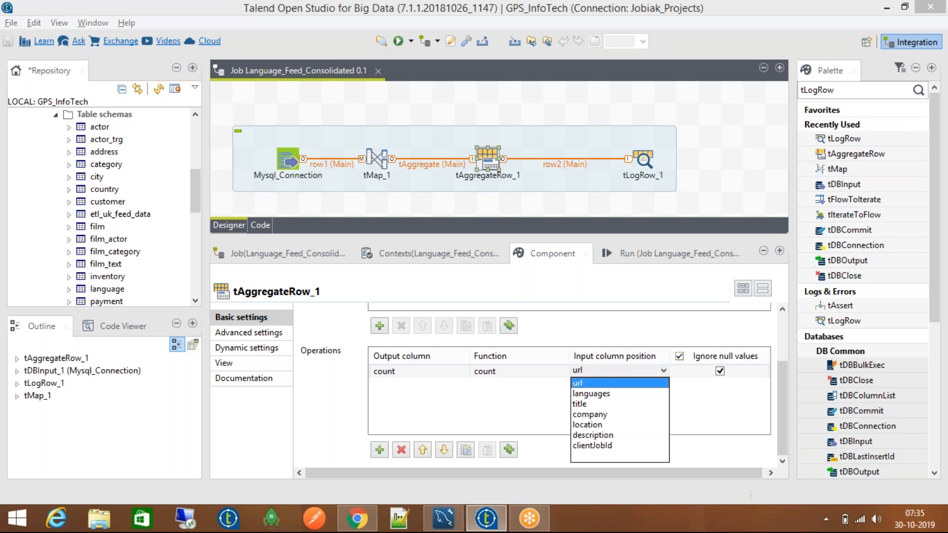
click(613, 394)
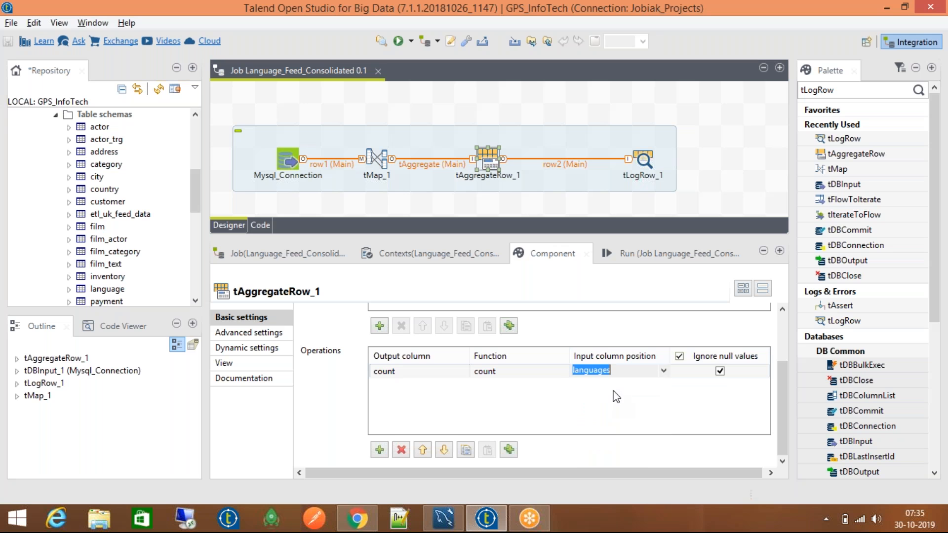
- Save and rerun the job, and check the count logged for the null languages row
click(623, 253)
click(490, 330)
key(ctrl+s)
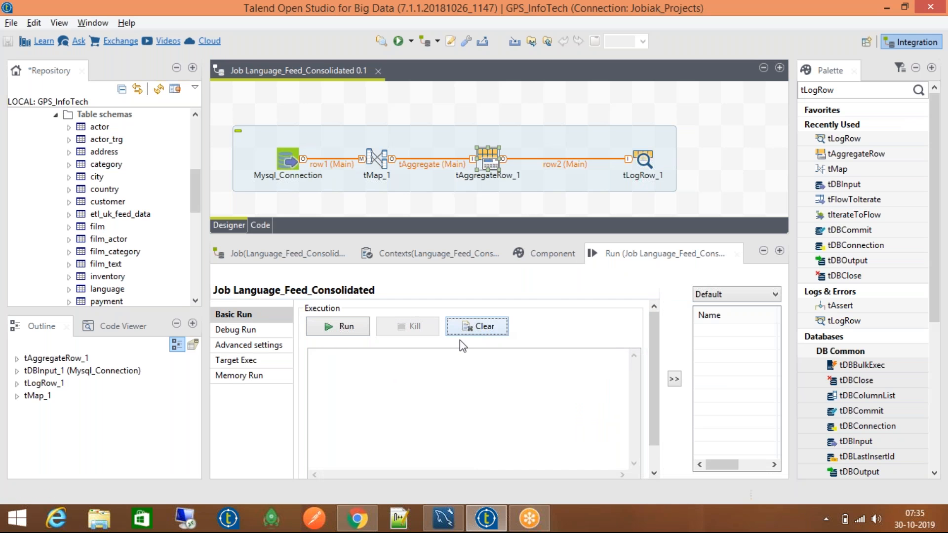
click(345, 326)
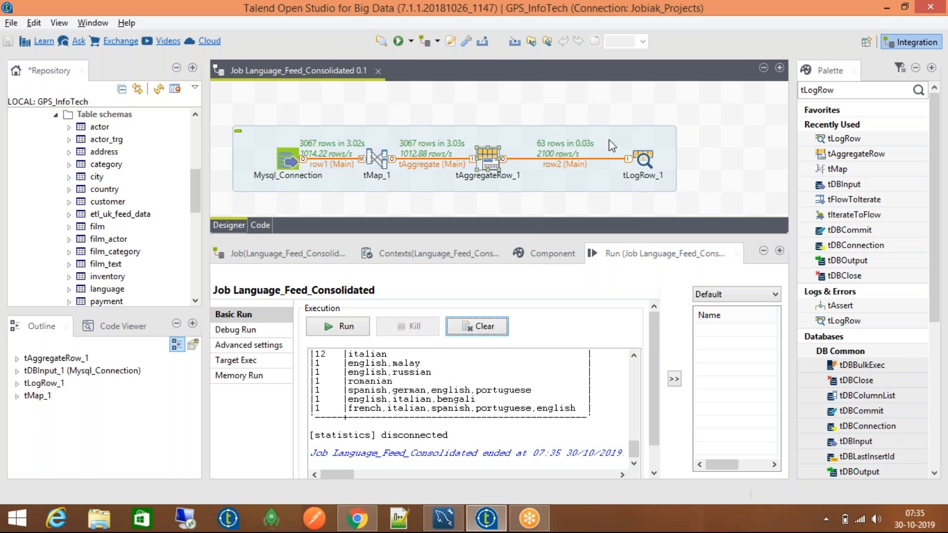
drag(636, 450, 650, 393)
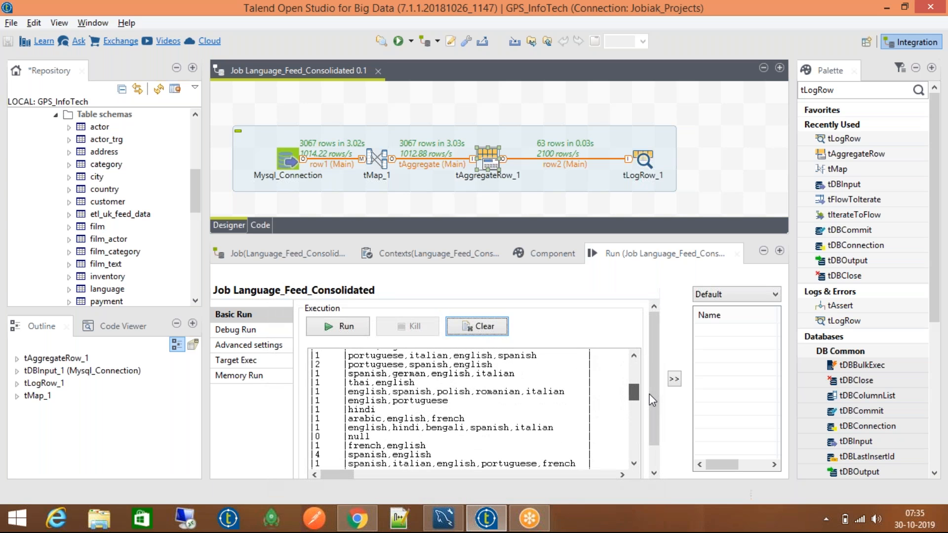
drag(315, 436, 366, 437)
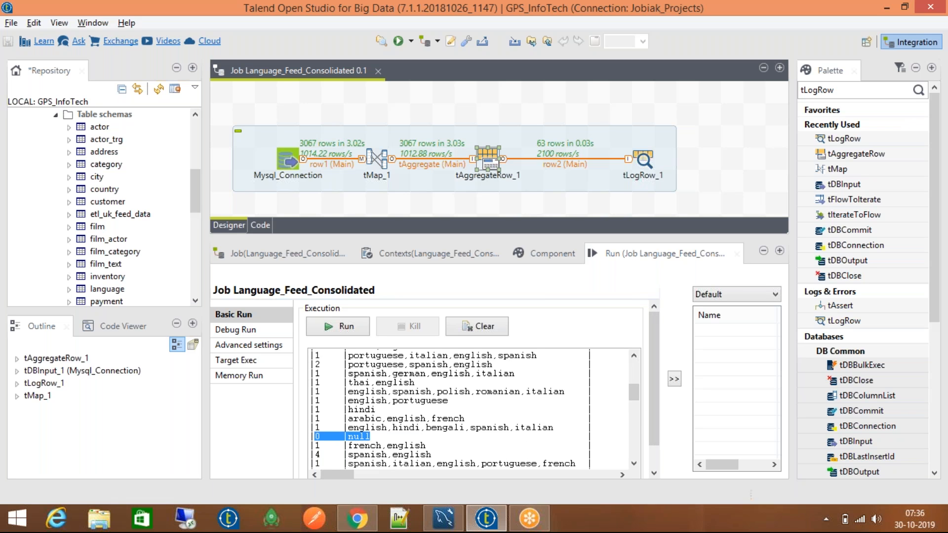
- Set the input column position of the count operation in tAggregateRow_1 to url
double_click(499, 160)
click(625, 389)
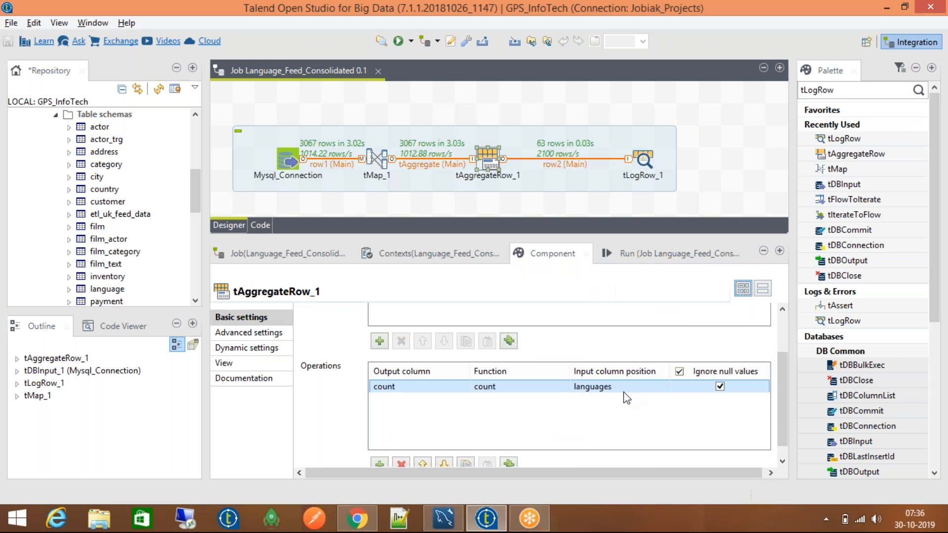
click(625, 389)
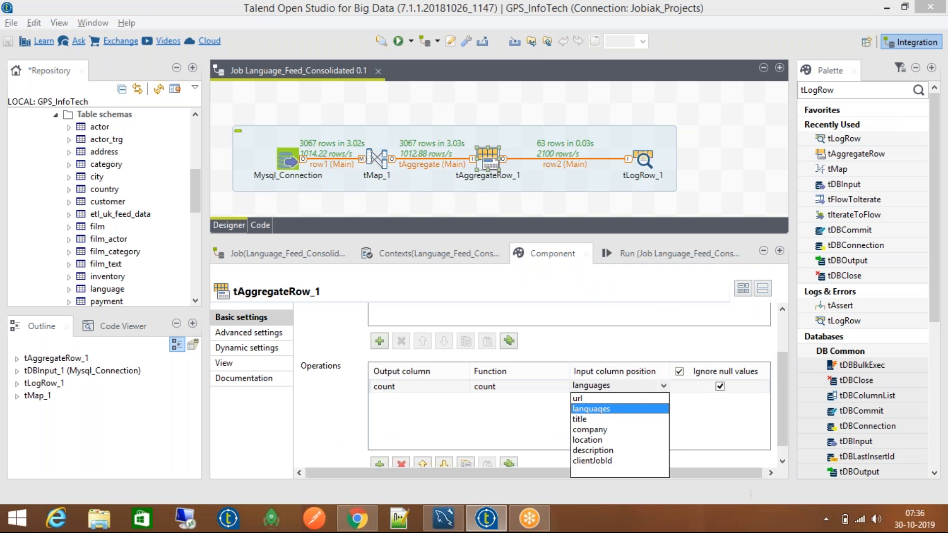
click(619, 398)
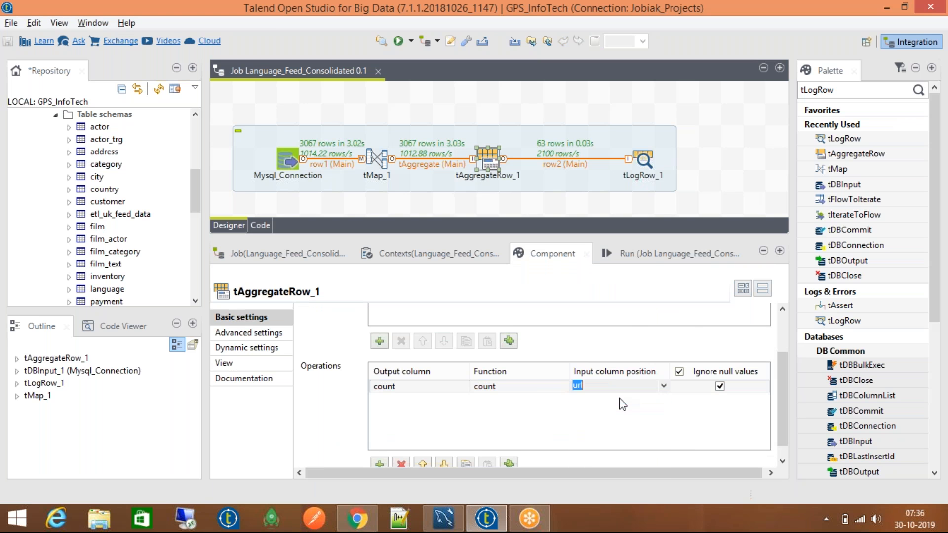
- Clear the console, rerun the job, and locate the null languages row in the logged output
click(646, 252)
click(493, 326)
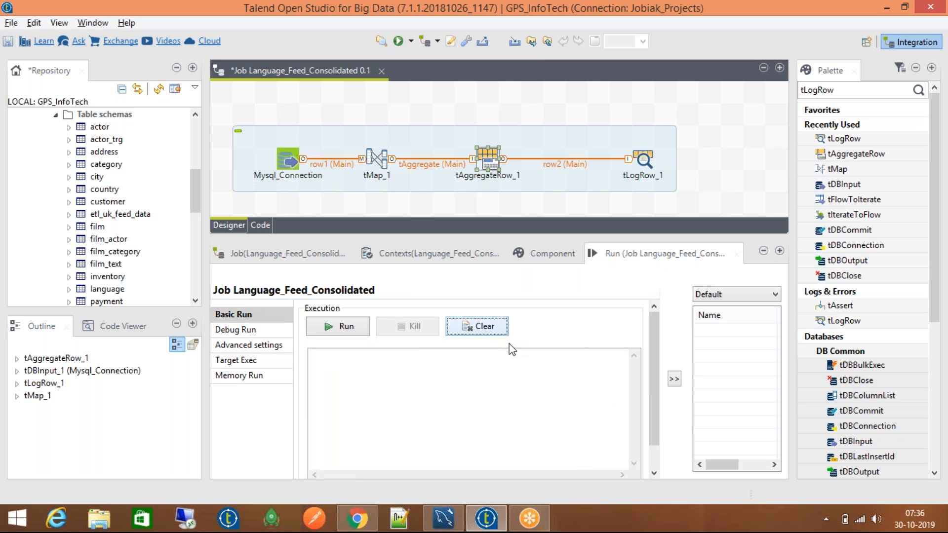
click(345, 327)
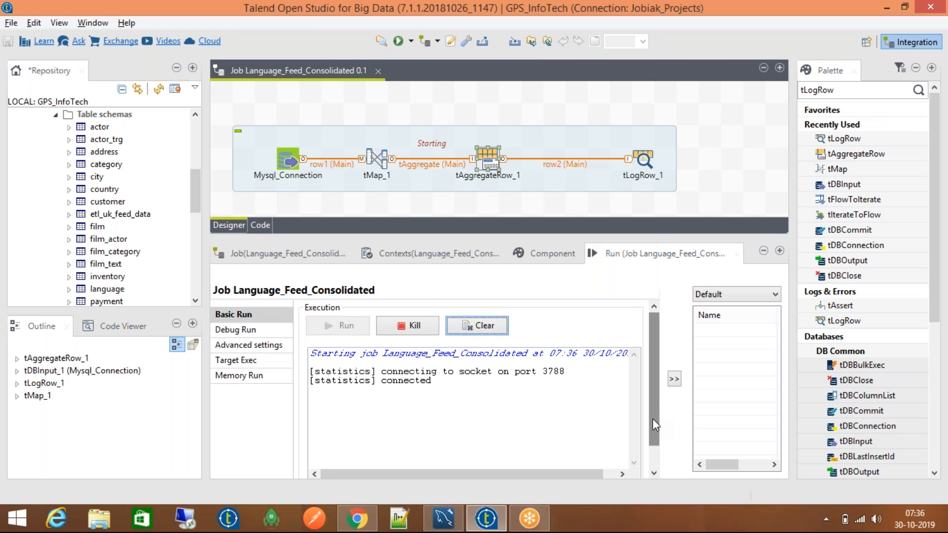
drag(651, 413, 653, 431)
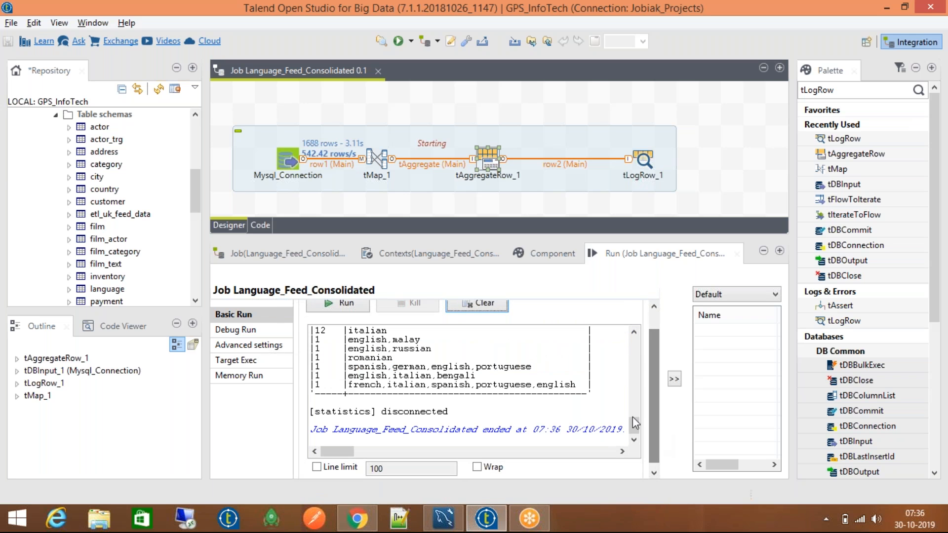
click(384, 376)
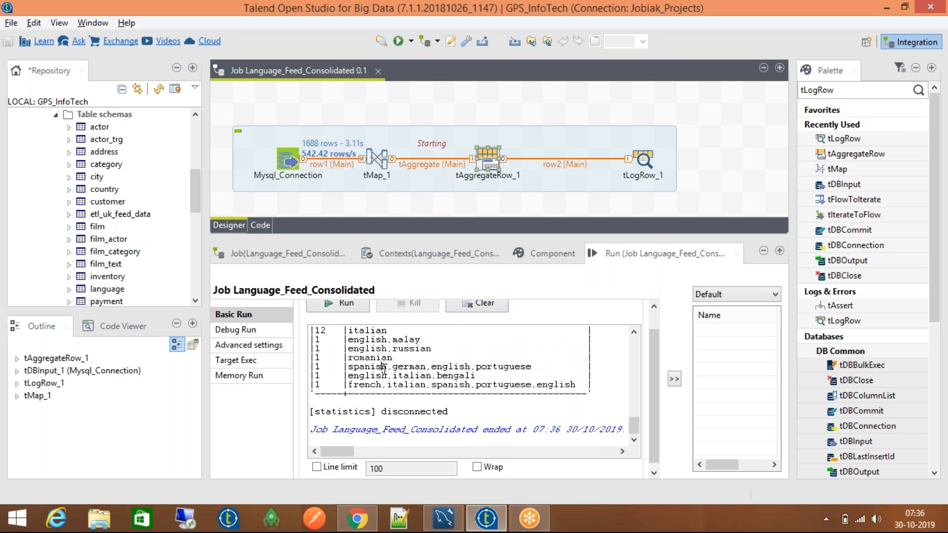
scroll(386, 373, up, 8)
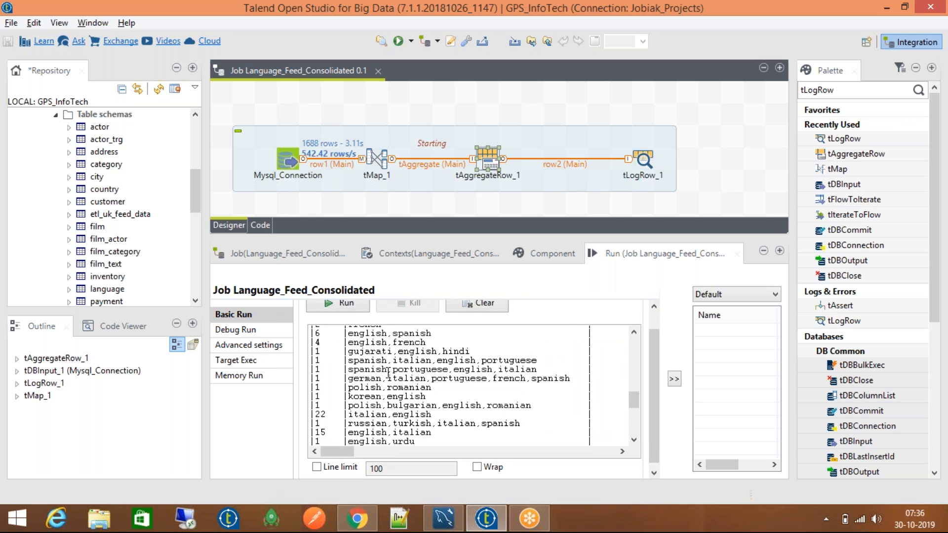
scroll(388, 372, up, 10)
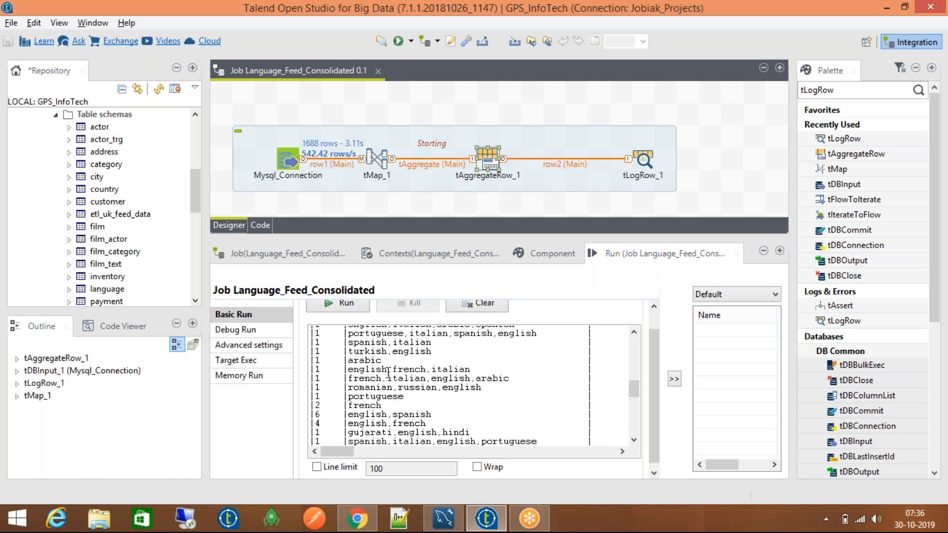
scroll(388, 373, up, 2)
drag(375, 370, 352, 364)
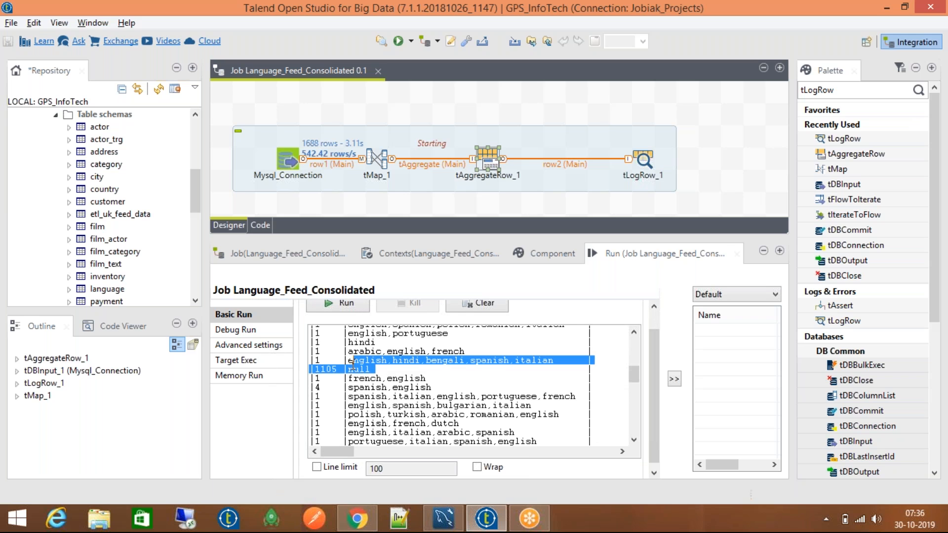
click(395, 377)
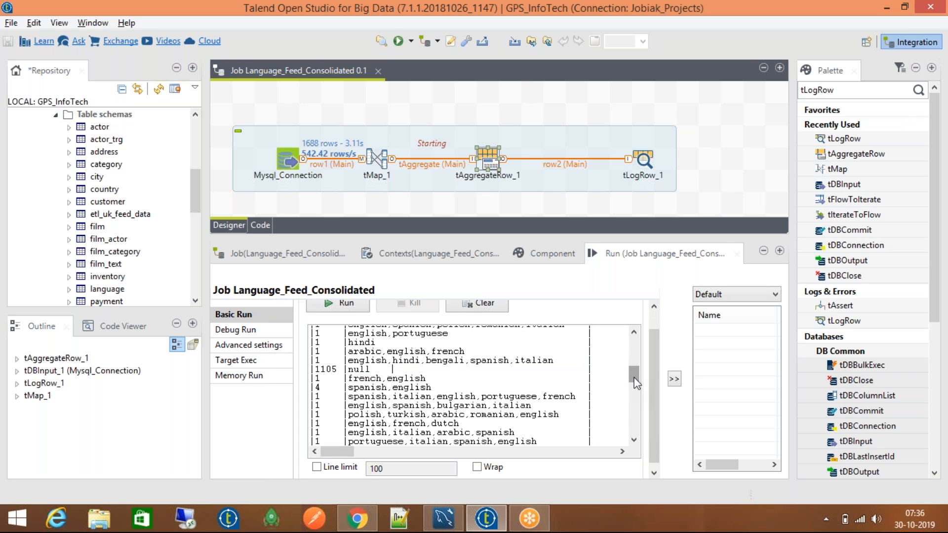
- Review the start of the logged table and the Group by and Operations settings of tAggregateRow_1
mouse_move(635, 380)
mouse_down()
mouse_move(634, 338)
mouse_move(639, 371)
mouse_up()
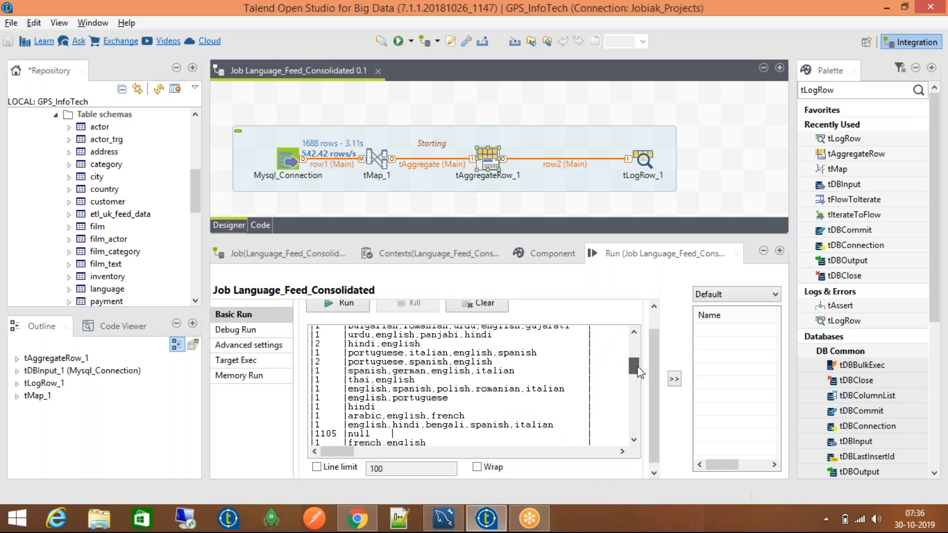
drag(640, 371, 634, 352)
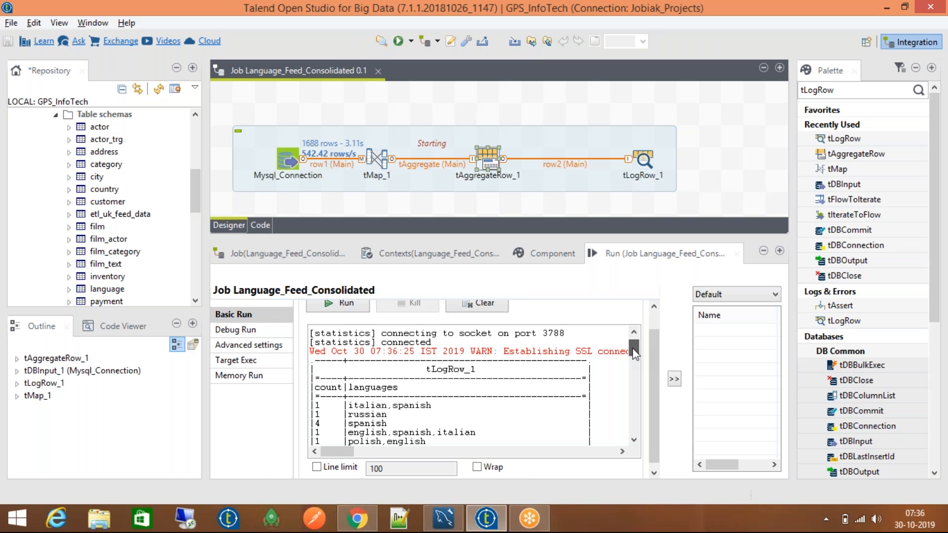
drag(634, 351, 634, 343)
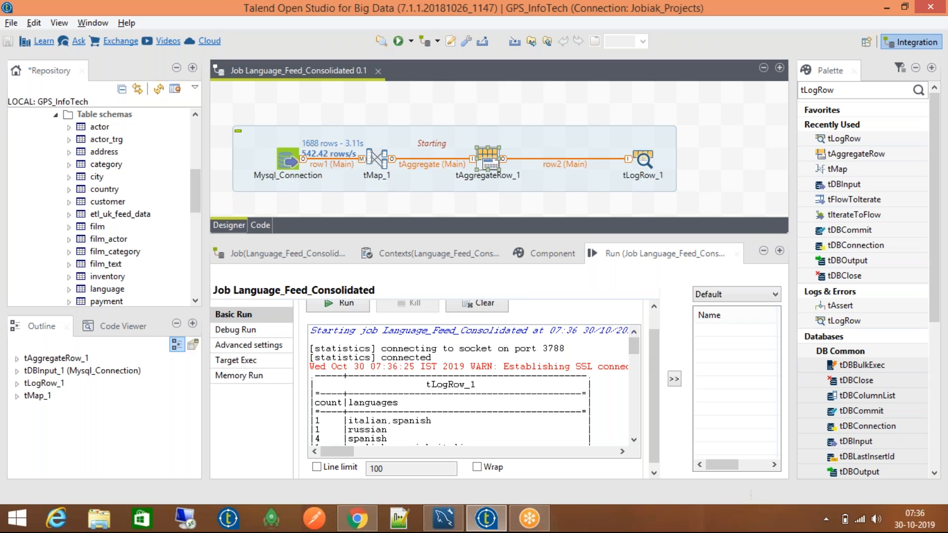
click(494, 164)
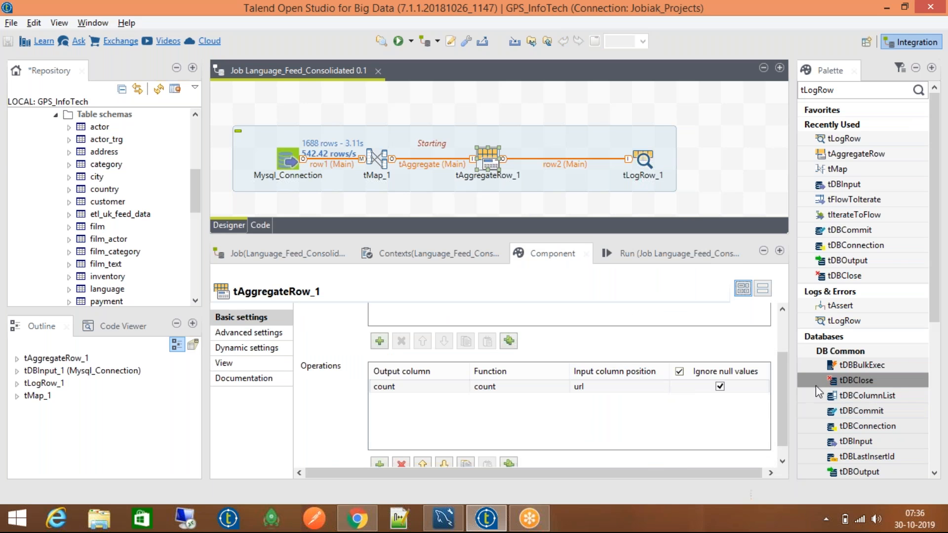
drag(781, 408, 780, 370)
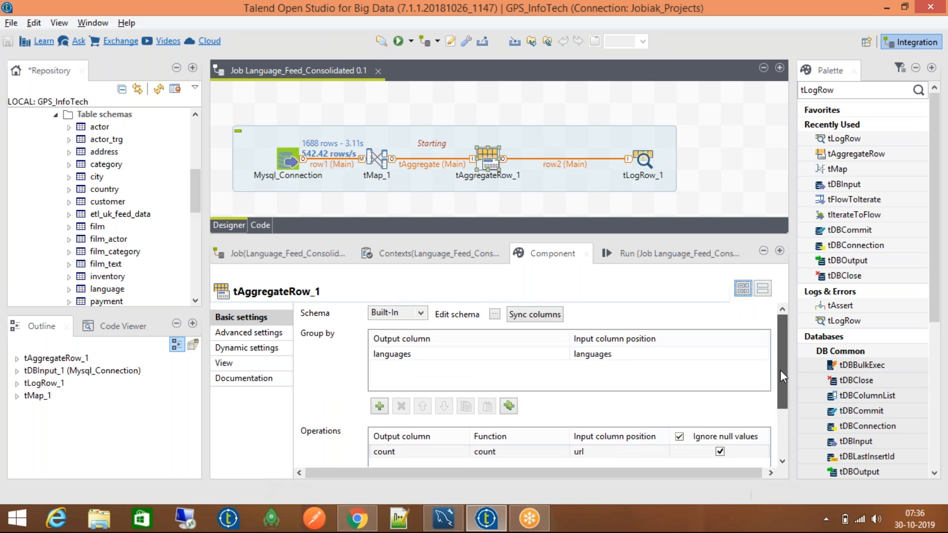
- Clear the console output and run the Language_Feed_Consolidated job again
click(667, 254)
click(503, 316)
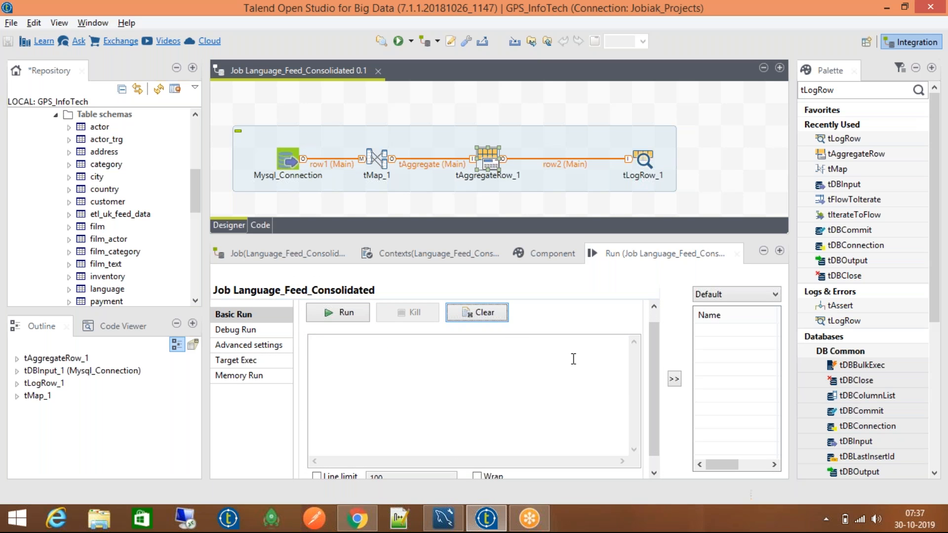
drag(653, 375, 660, 337)
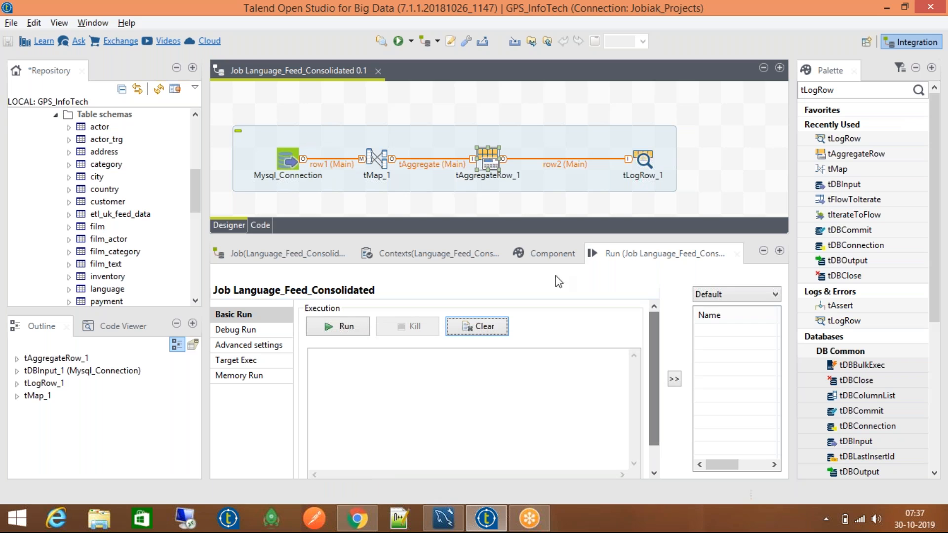
double_click(644, 160)
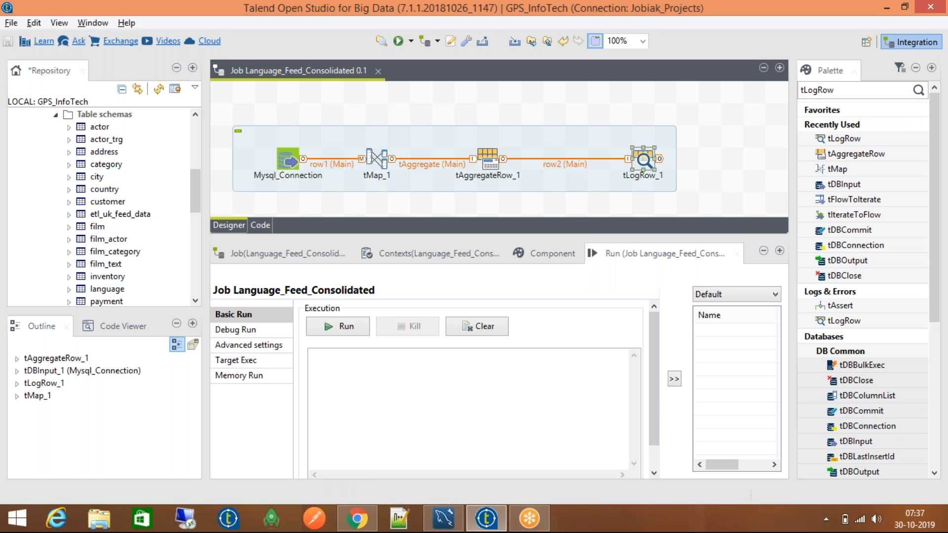
click(496, 159)
click(625, 257)
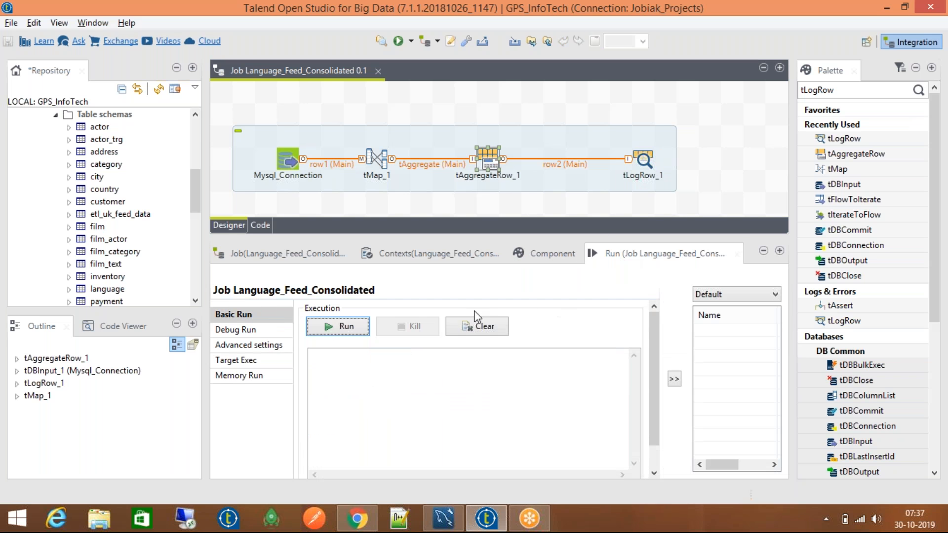
key(F6)
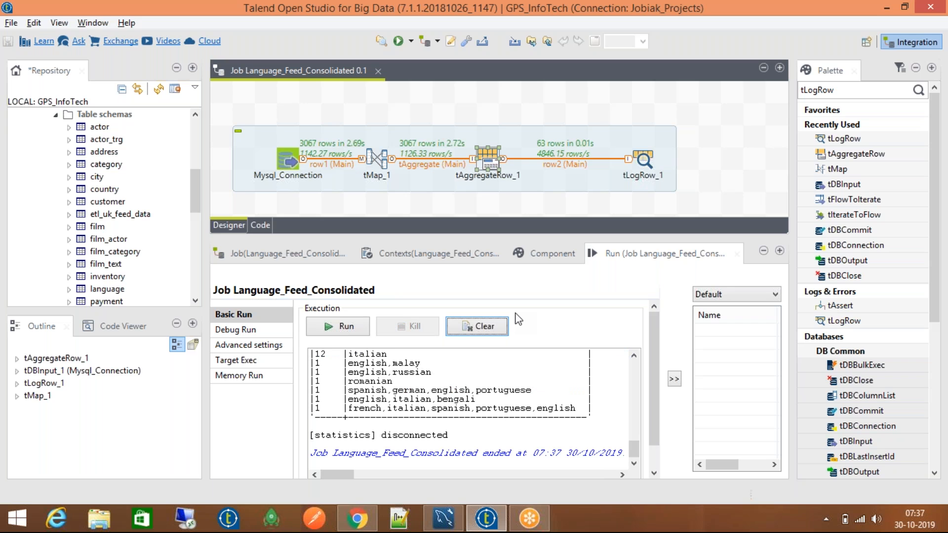
- Add a tAggregateSortedRow component to the job and place it below tAggregateRow_1
click(738, 124)
text(tAggre)
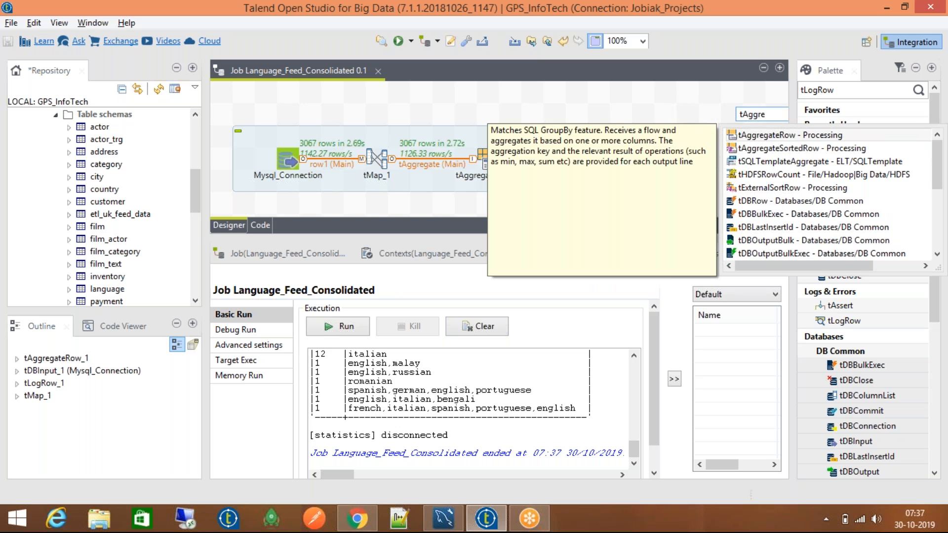
key(Down)
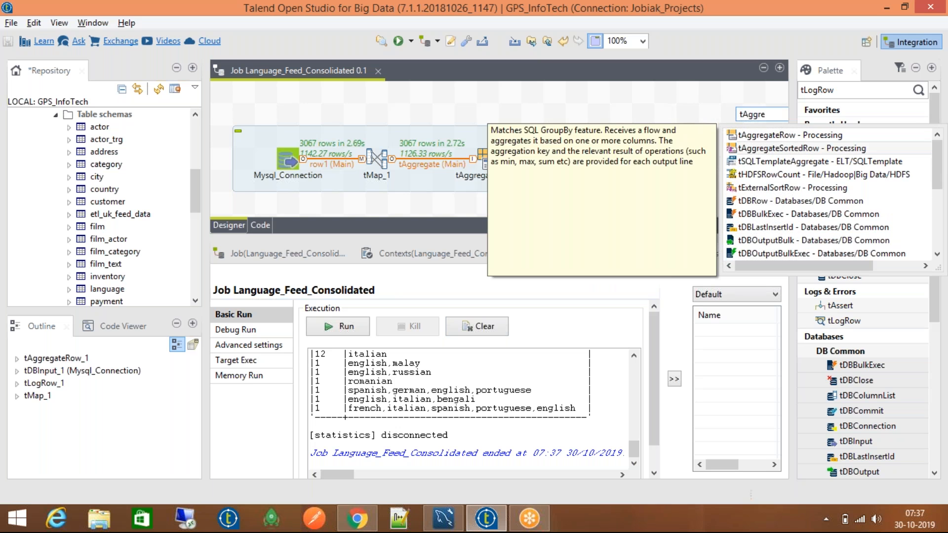
key(Return)
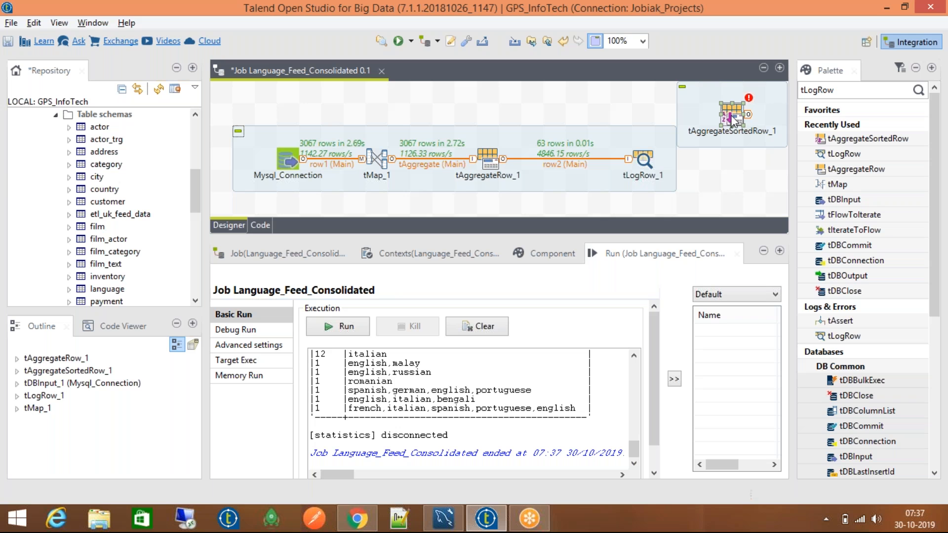
drag(730, 107, 488, 241)
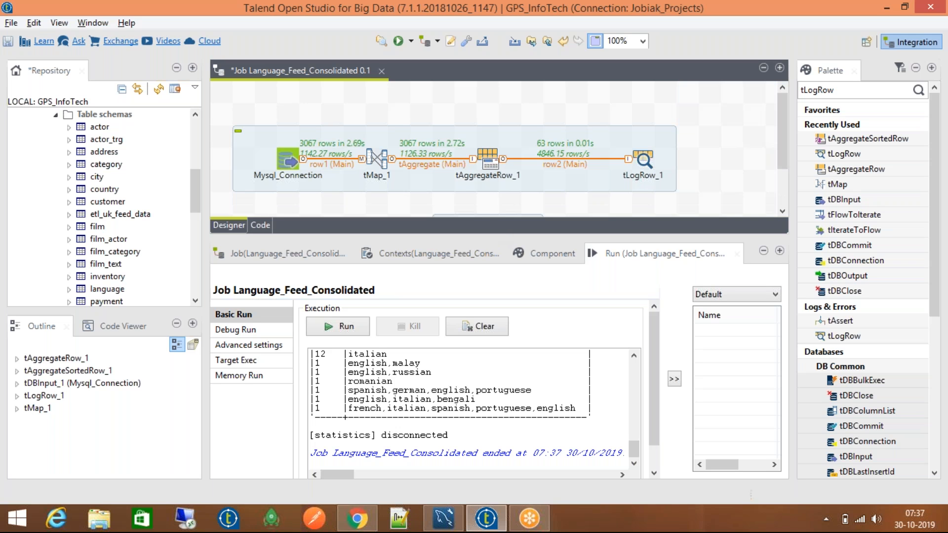
- Examine the basic and advanced settings of tAggregateSortedRow_1, including the input rows count
scroll(504, 163, down, 3)
click(487, 186)
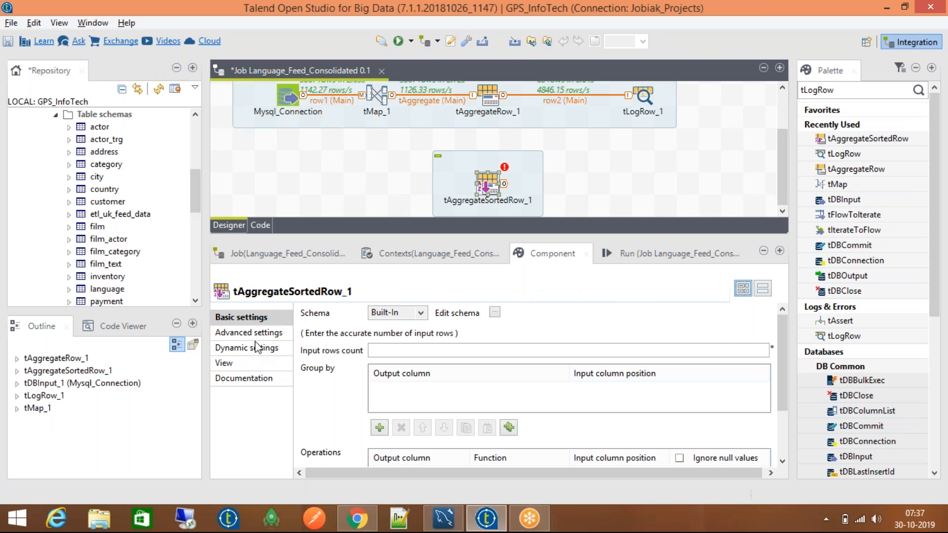
click(388, 349)
drag(785, 385, 791, 364)
click(230, 340)
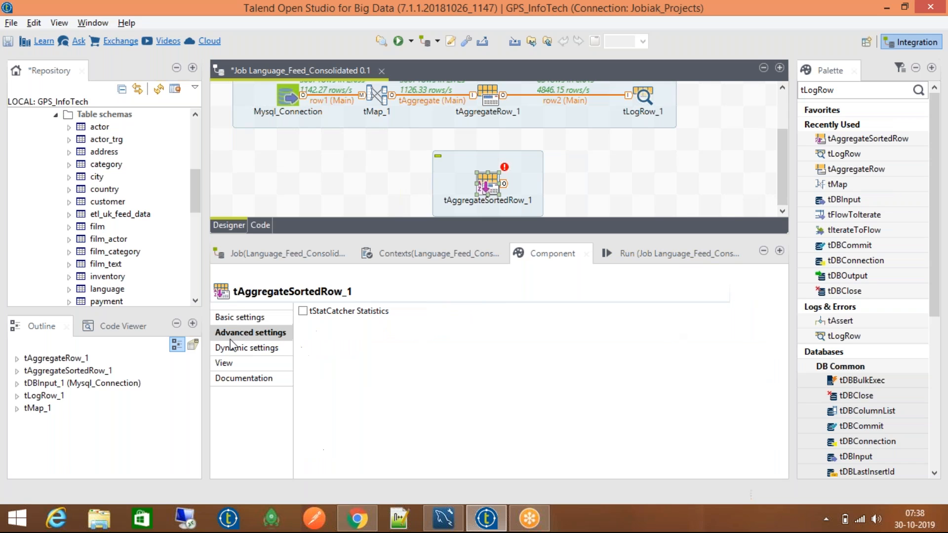
click(241, 316)
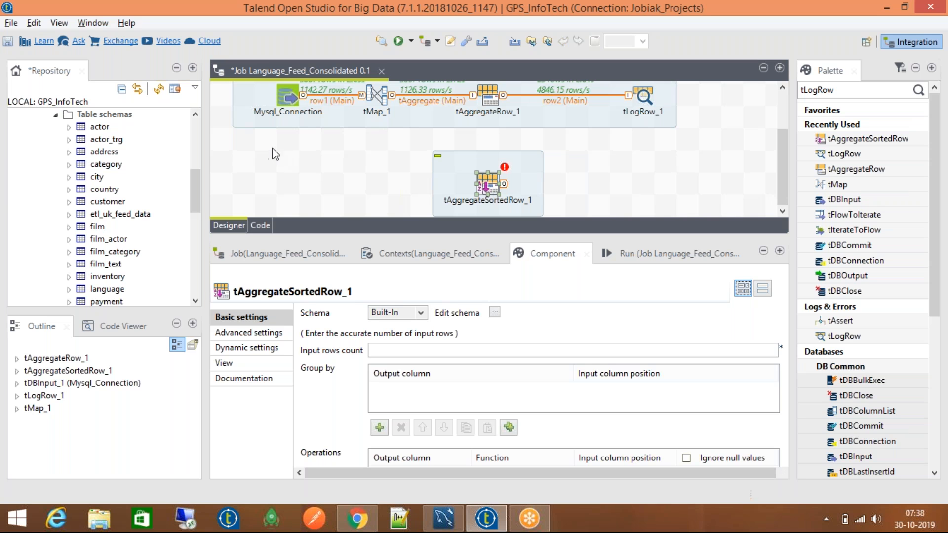
- Duplicate Mysql_Connection and tMap_1 together and place the copies beneath the originals, in line with tAggregateSortedRow_1
click(287, 98)
click(371, 97)
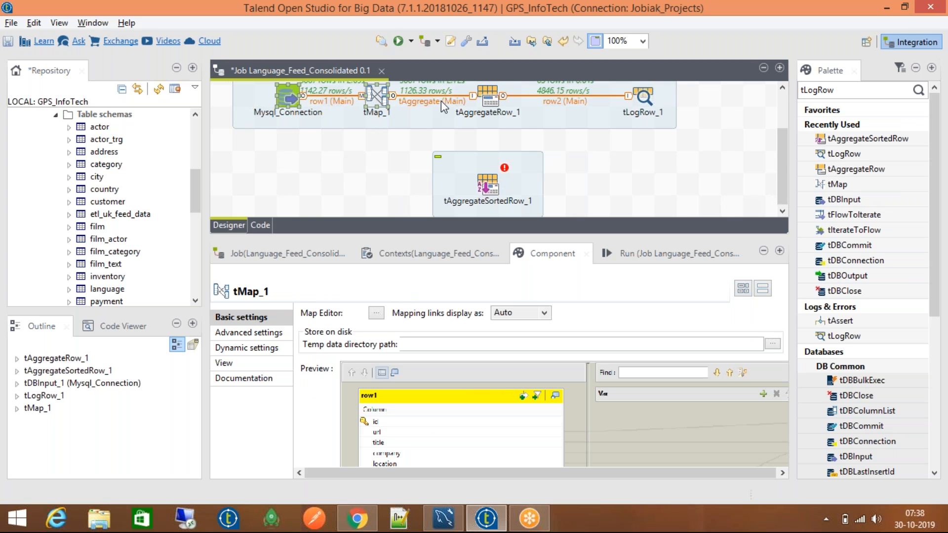
key(ctrl+v)
drag(546, 110, 326, 167)
- Connect the copyOftAggregate output of tMap_2 to tAggregateSortedRow_1
right_click(376, 184)
mouse_move(493, 193)
click(568, 194)
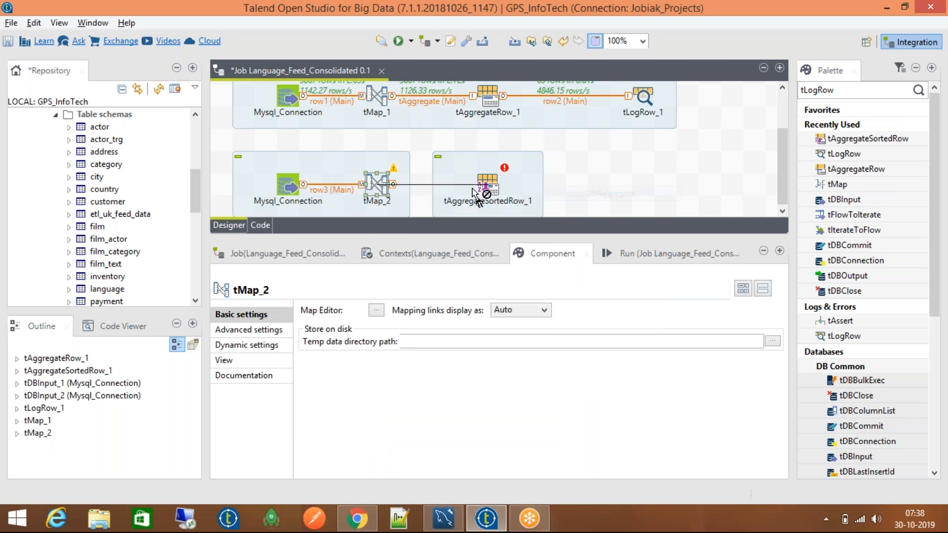
click(486, 181)
scroll(460, 152, up, 3)
scroll(460, 152, down, 3)
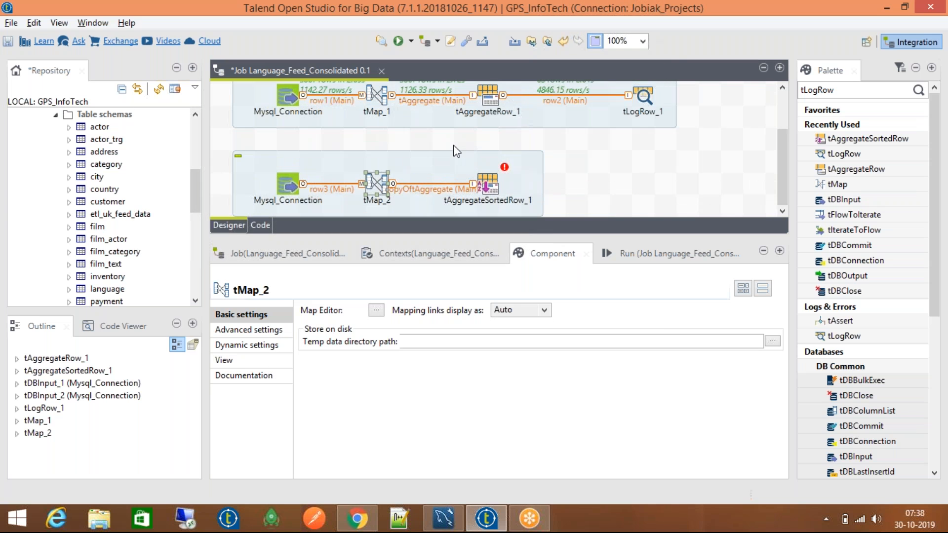
- Rename the link between tMap_2 and tAggregateSortedRow_1 as tAggregateRow
click(415, 190)
click(428, 191)
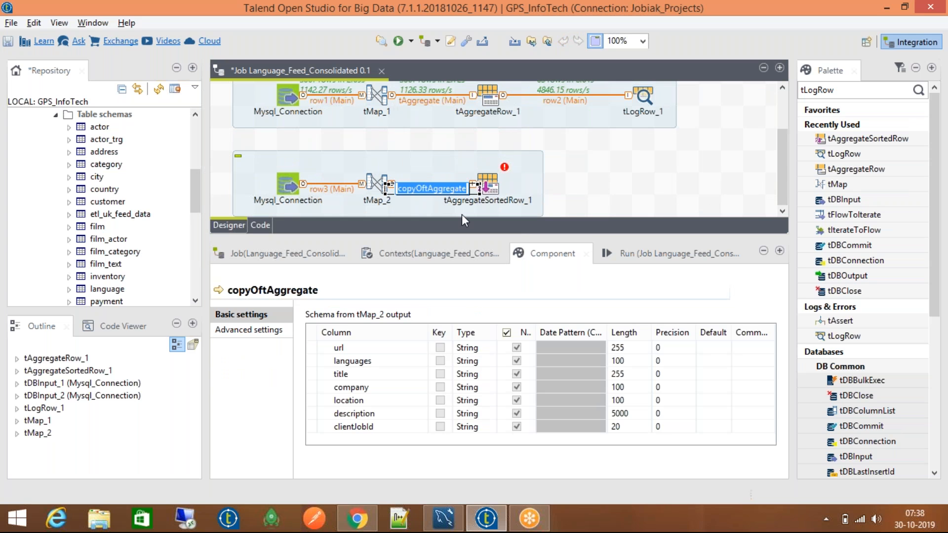
text(t)
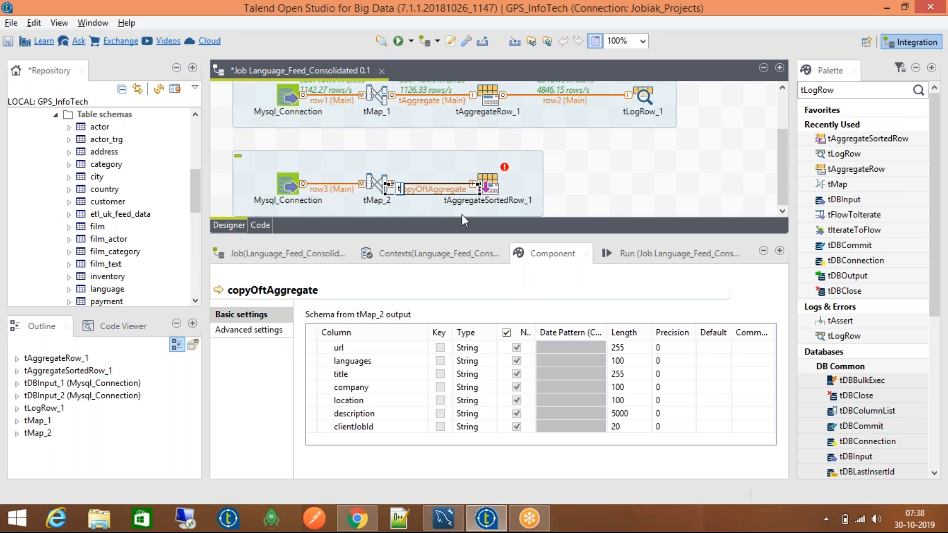
text(AggregateRow)
key(Return)
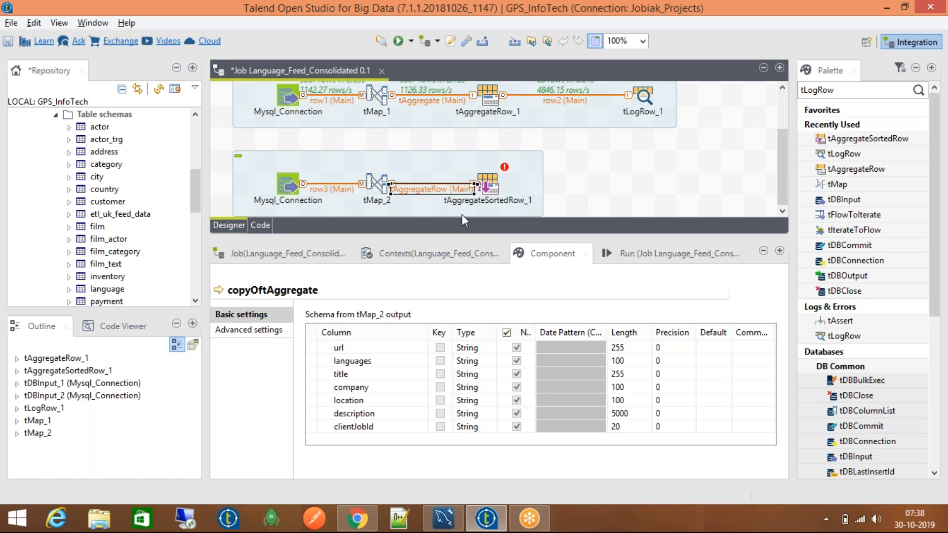
- Rename the link between tMap_2 and tAggregateSortedRow_1 as tAggregateSort
click(437, 194)
click(437, 189)
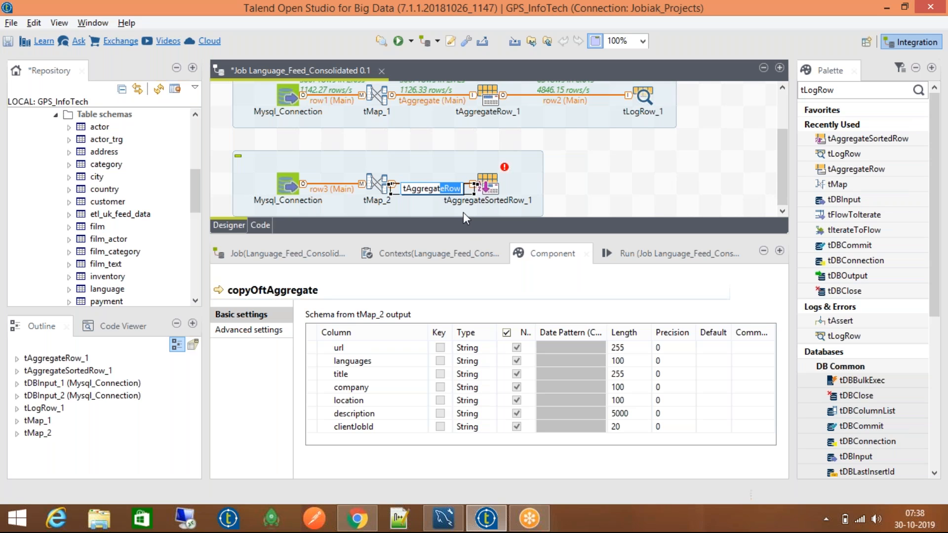
text(e)
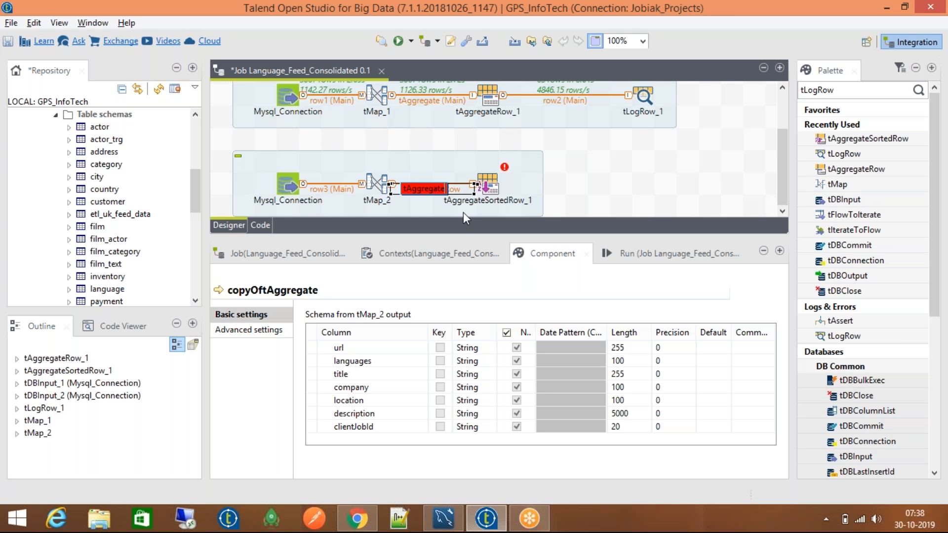
text(Sort)
key(Return)
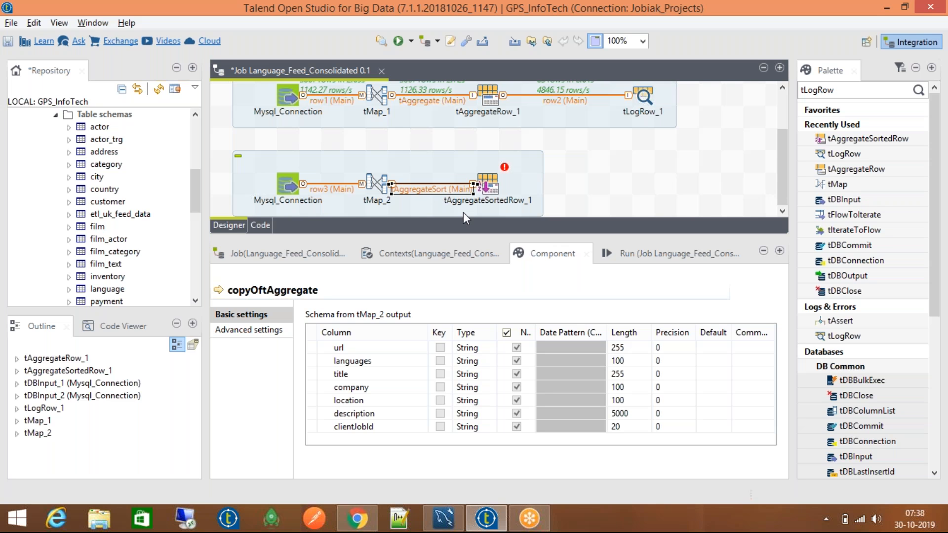
click(488, 181)
drag(489, 181, 512, 183)
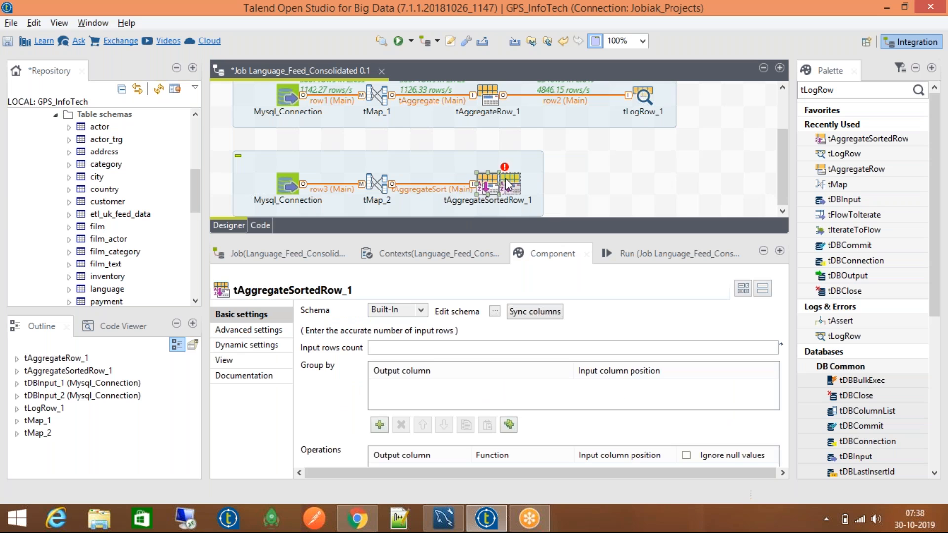
click(378, 183)
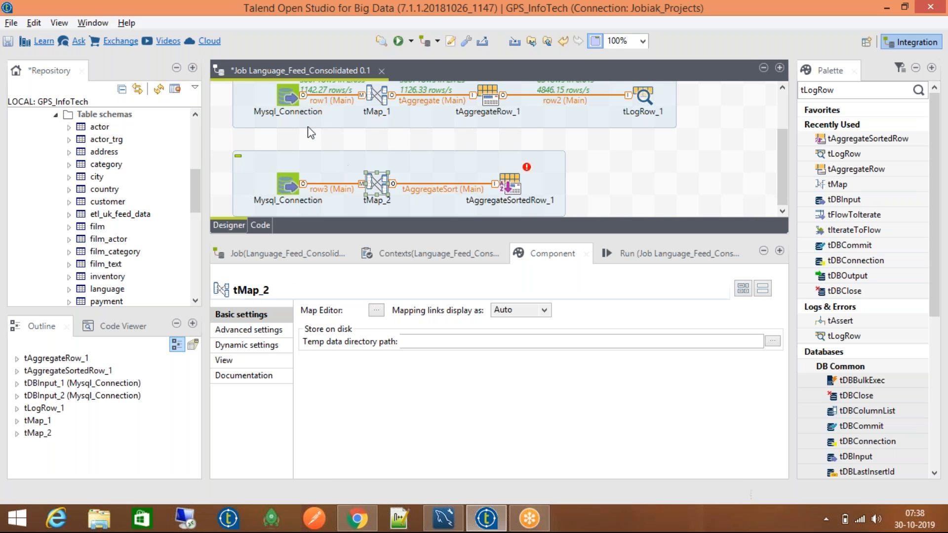
mouse_move(505, 182)
mouse_down()
mouse_move(494, 196)
mouse_move(492, 185)
mouse_up()
- Add two output columns to the schema of tAggregateSortedRow_1 and define the first as count with type Integer
click(494, 185)
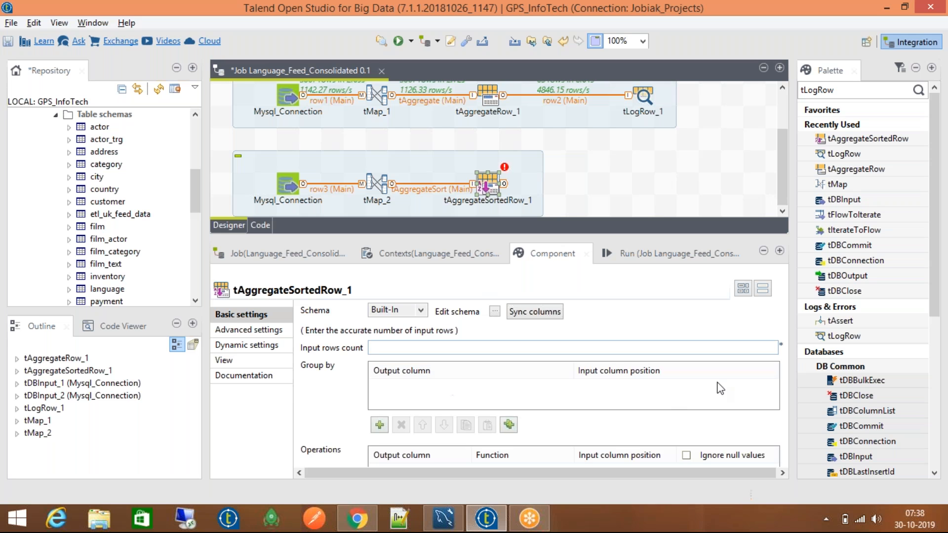
click(495, 311)
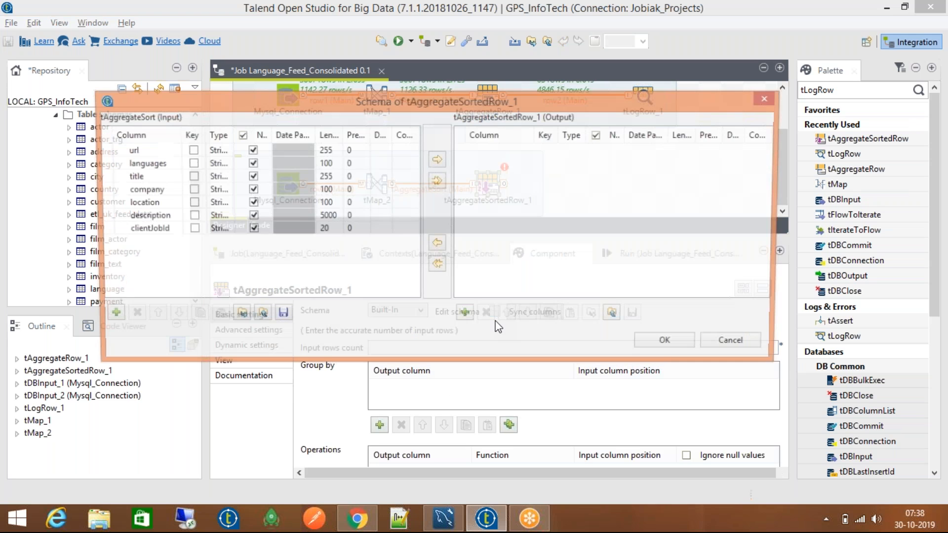
click(465, 315)
click(464, 315)
click(493, 149)
text(count)
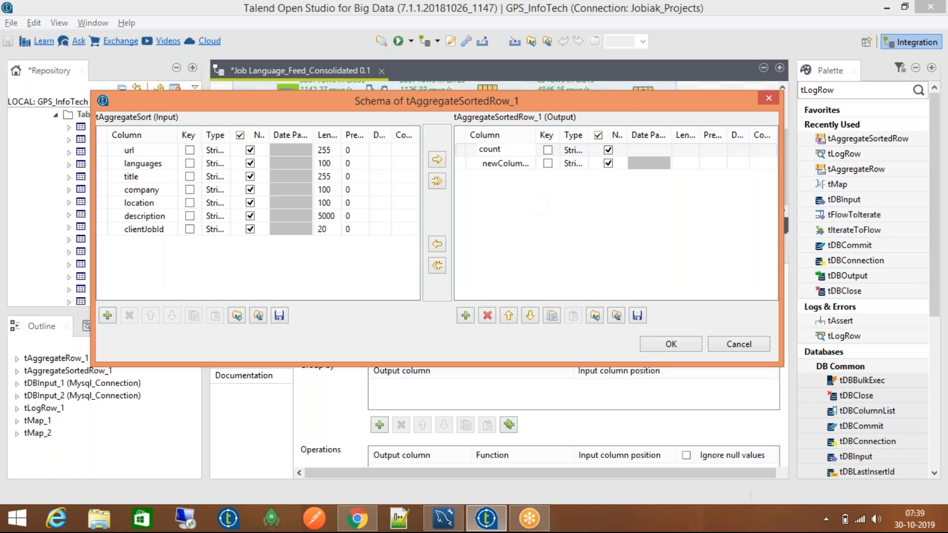
key(Tab)
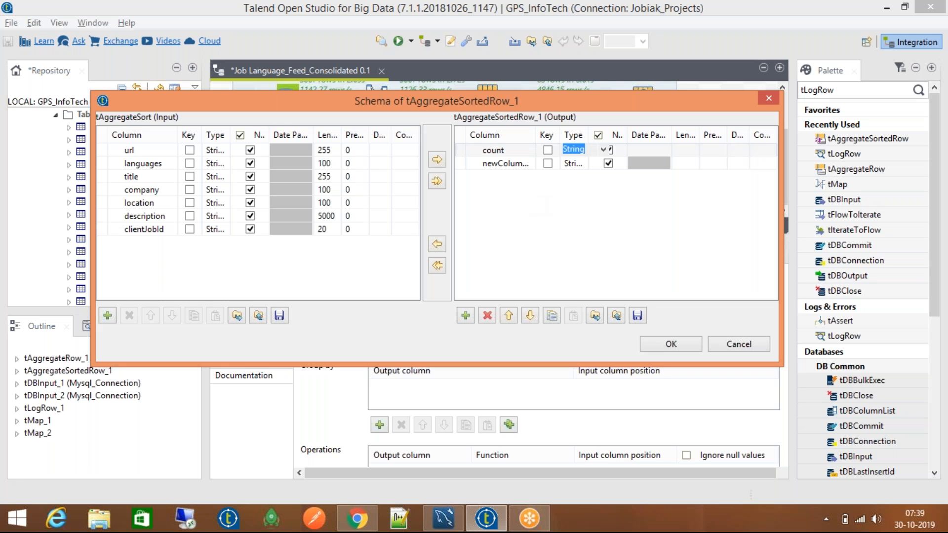
key(alt+Down)
key(Up)
key(Up)
key(Up)
key(Up)
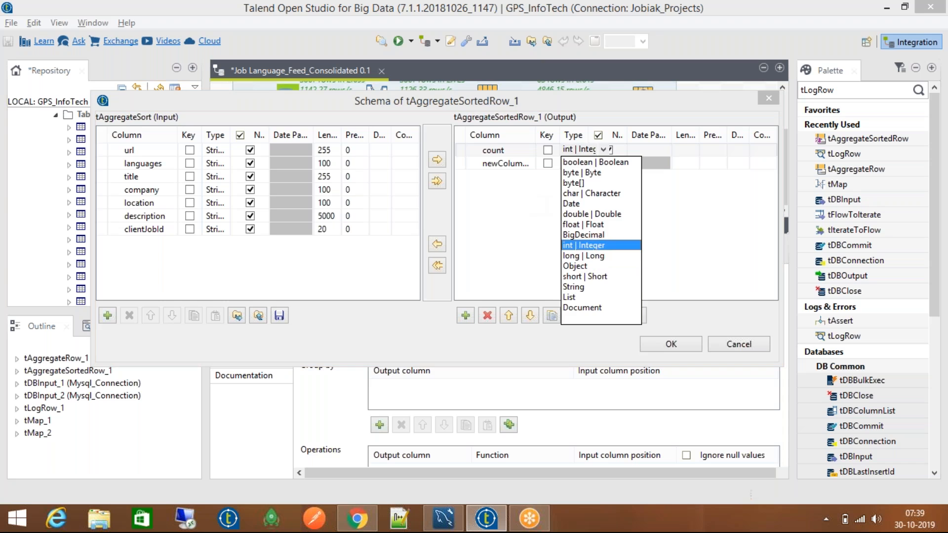
key(Return)
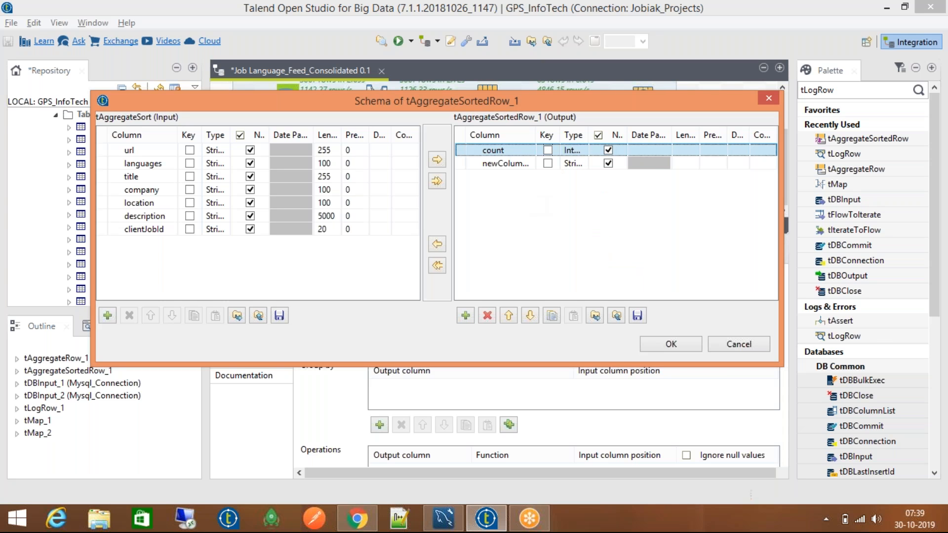
- Name the second output column languages and accept the schema of tAggregateSortedRow_1
click(518, 165)
text(languages)
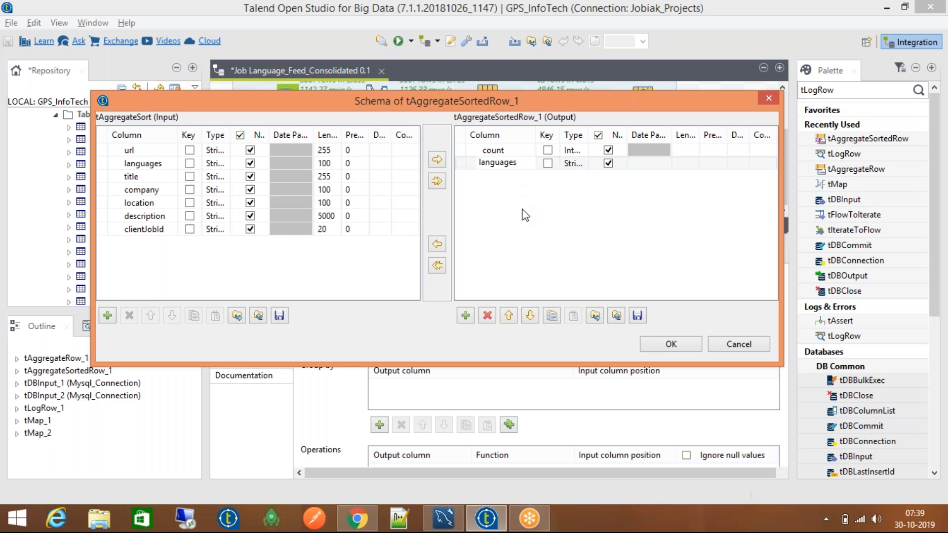
click(656, 342)
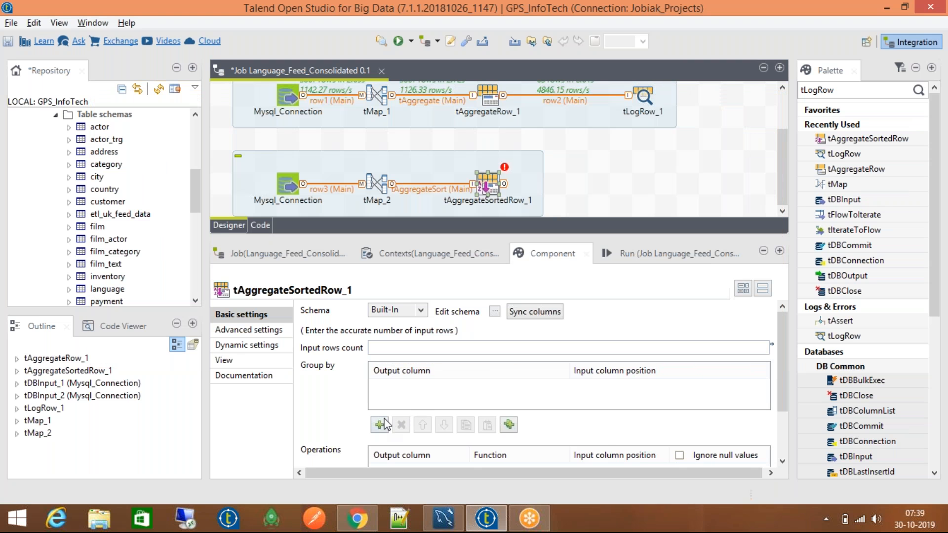
- Add a group-by row to tAggregateSortedRow_1 with languages as both output column and input column position
click(380, 425)
click(409, 391)
click(409, 390)
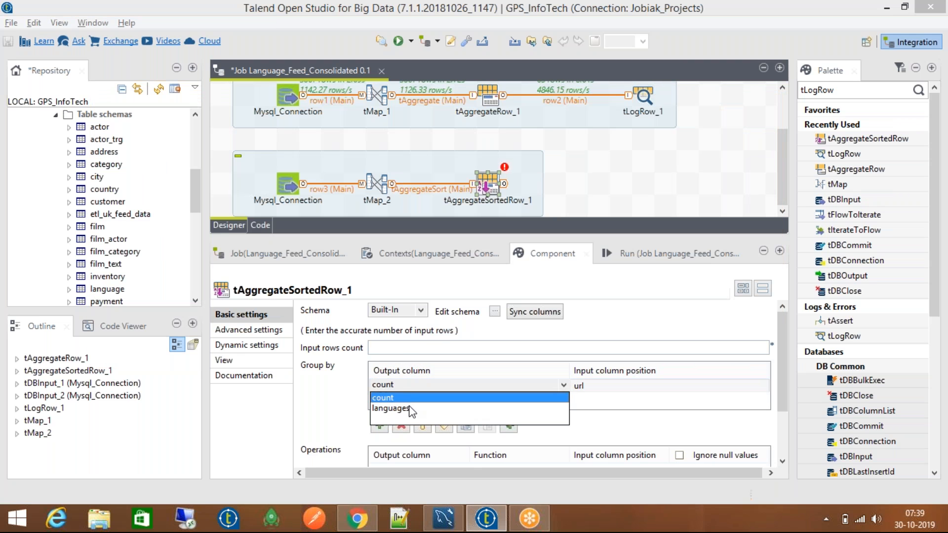
click(390, 409)
click(646, 386)
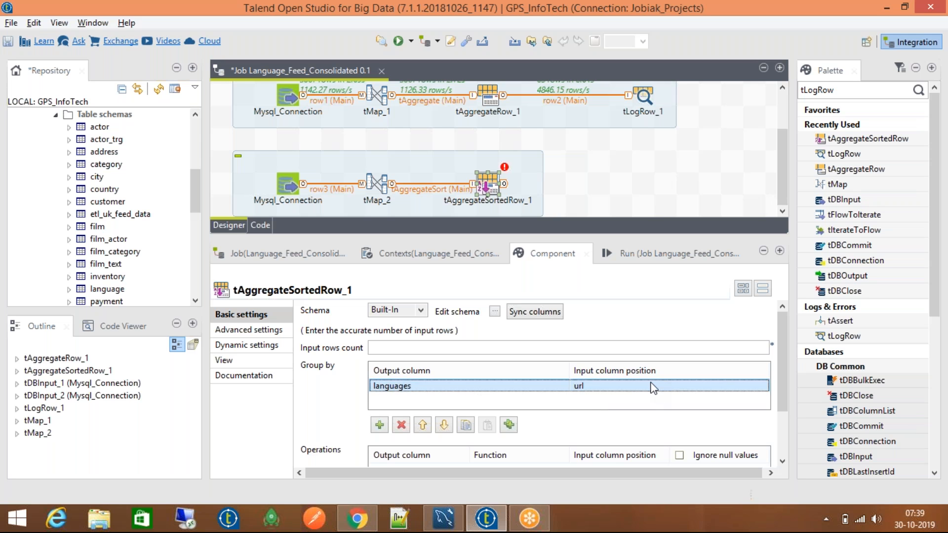
click(588, 386)
click(586, 386)
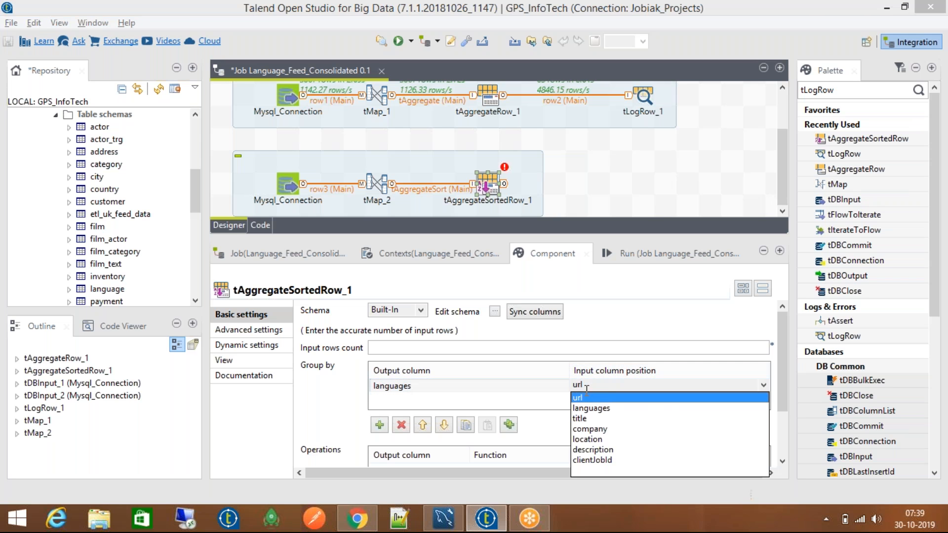
click(590, 409)
- Add an operation to tAggregateSortedRow_1 that applies the count function to url and outputs to count
drag(781, 383, 779, 437)
click(379, 449)
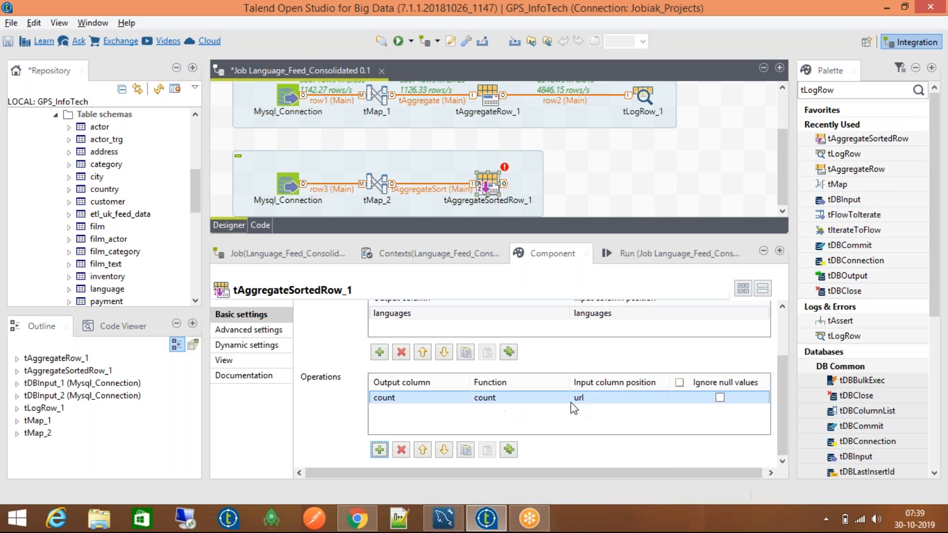
click(601, 400)
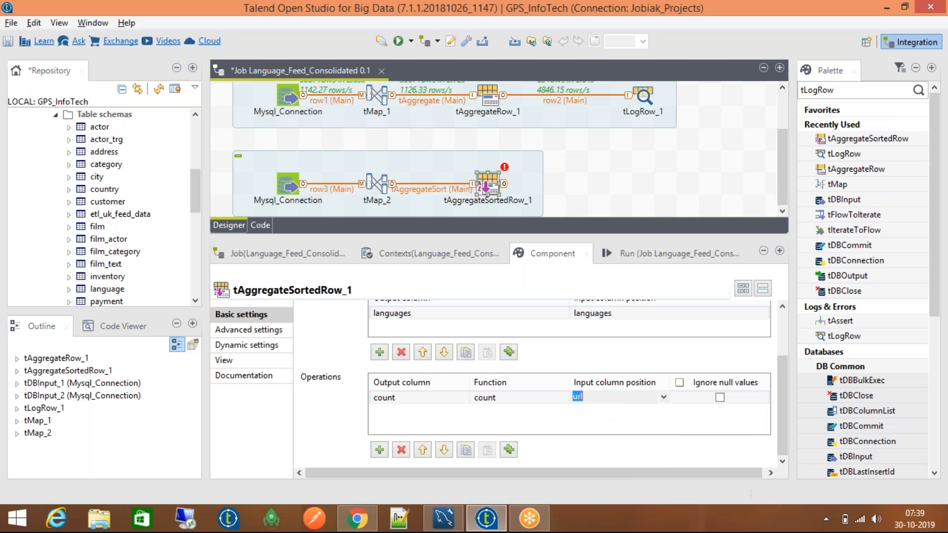
click(603, 396)
click(693, 427)
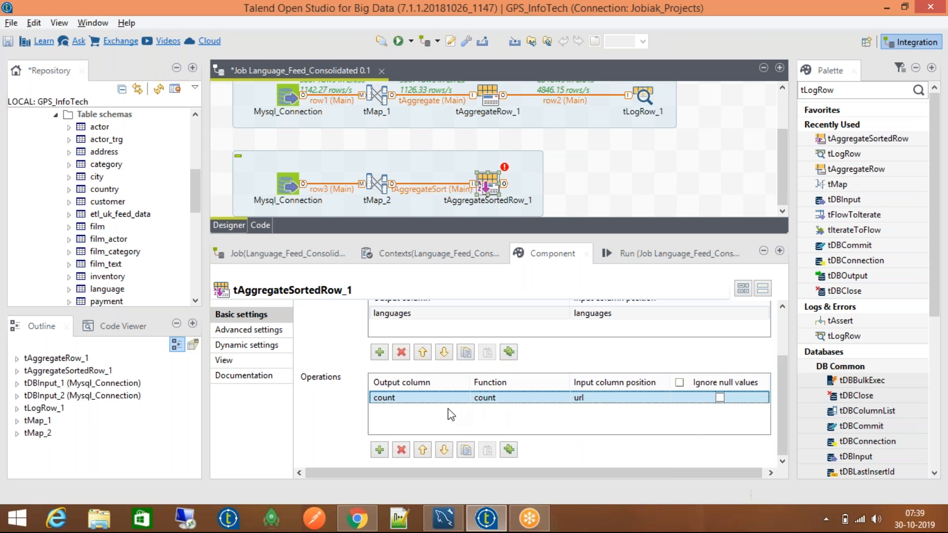
- Compare the aggregation settings of tAggregateRow_1 with those of tAggregateSortedRow_1, and review the latter's input and output schema
click(618, 256)
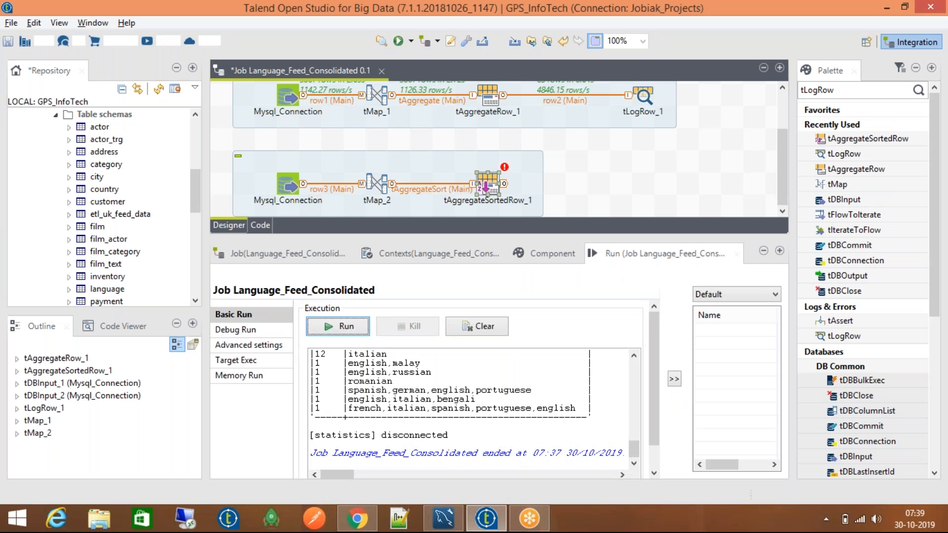
click(548, 253)
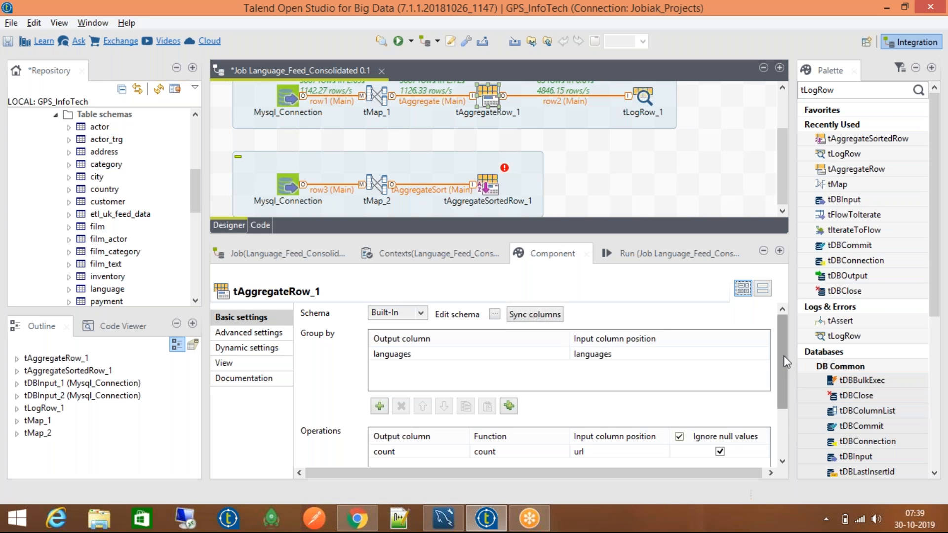
scroll(783, 356, down, 3)
click(482, 186)
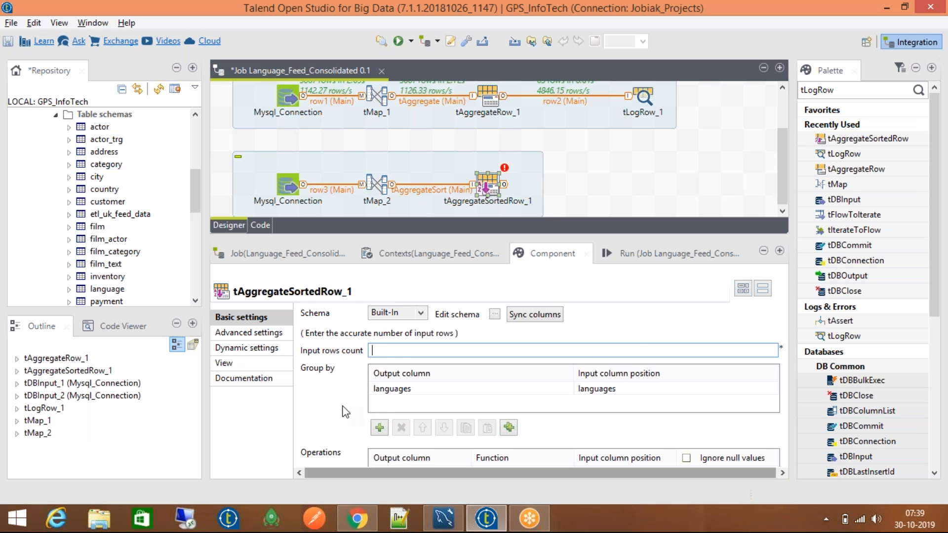
scroll(344, 408, down, 3)
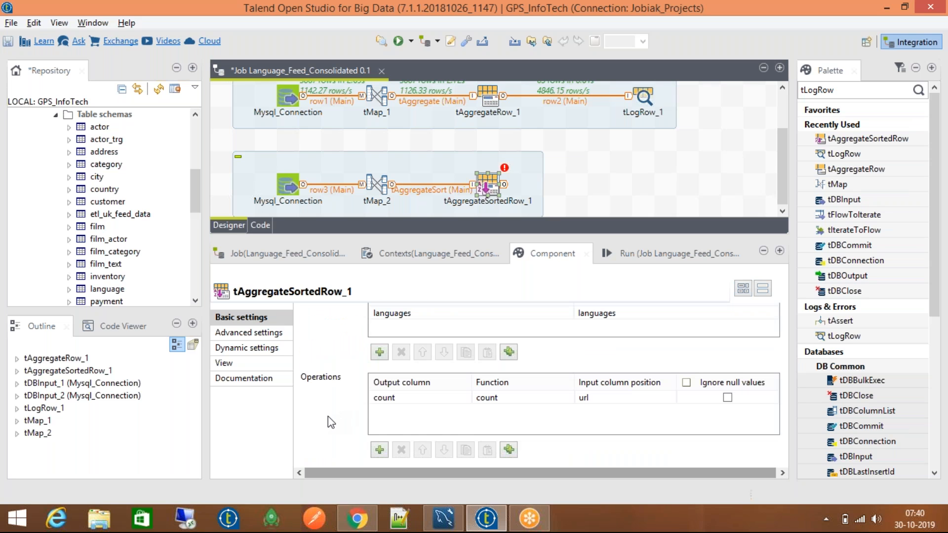
scroll(327, 418, up, 3)
scroll(329, 421, down, 3)
scroll(330, 420, up, 3)
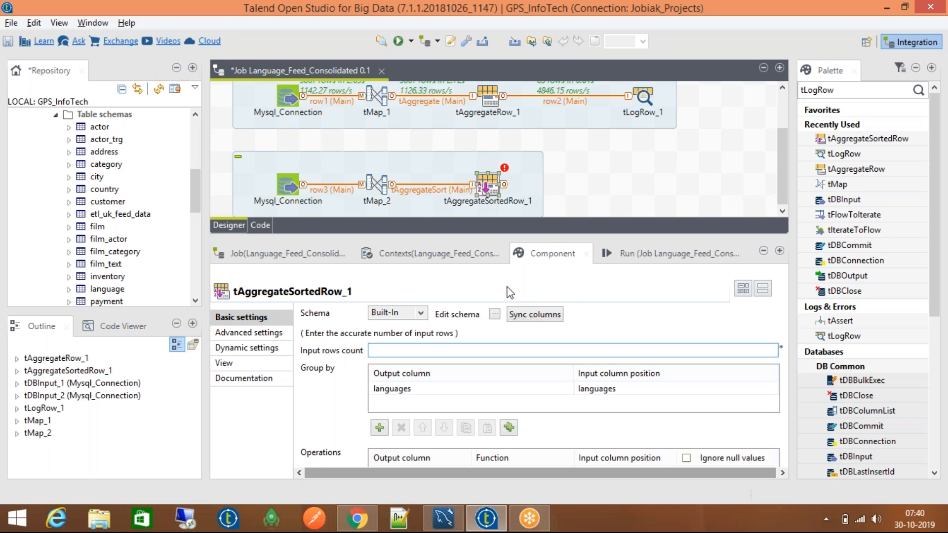
click(494, 313)
click(627, 308)
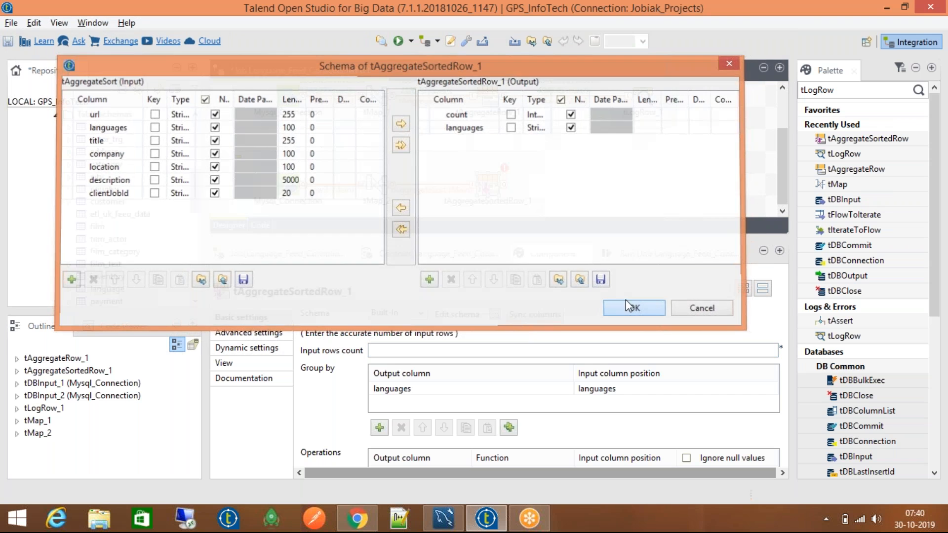
- Duplicate tLogRow_1 and place the copy beneath the original, in line with tAggregateSortedRow_1
click(645, 98)
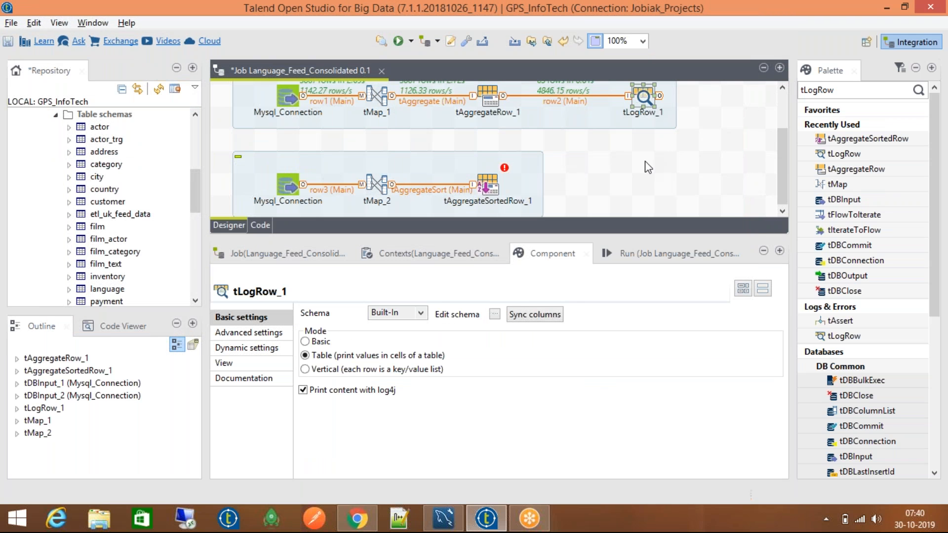
key(ctrl+v)
drag(407, 204, 655, 191)
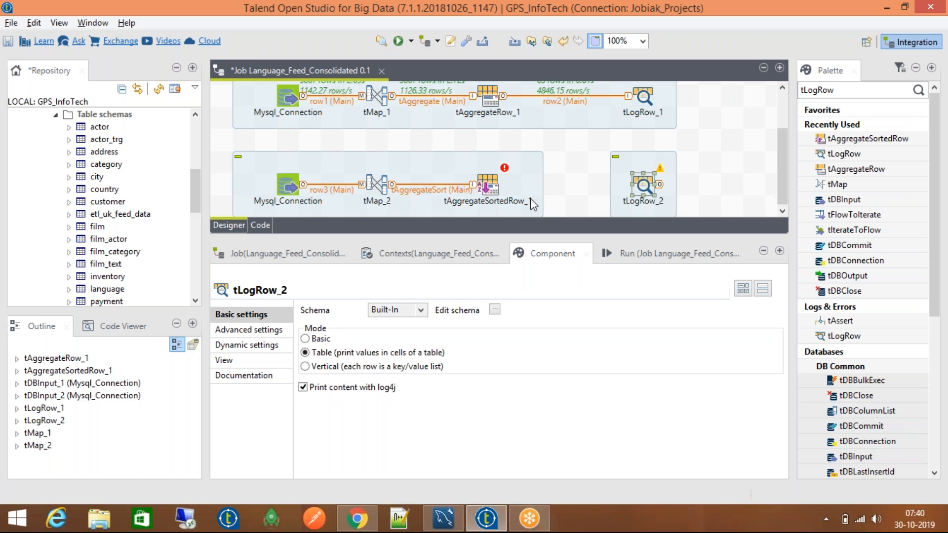
- Connect the main row output of tAggregateSortedRow_1 to tLogRow_2
right_click(486, 188)
mouse_move(637, 192)
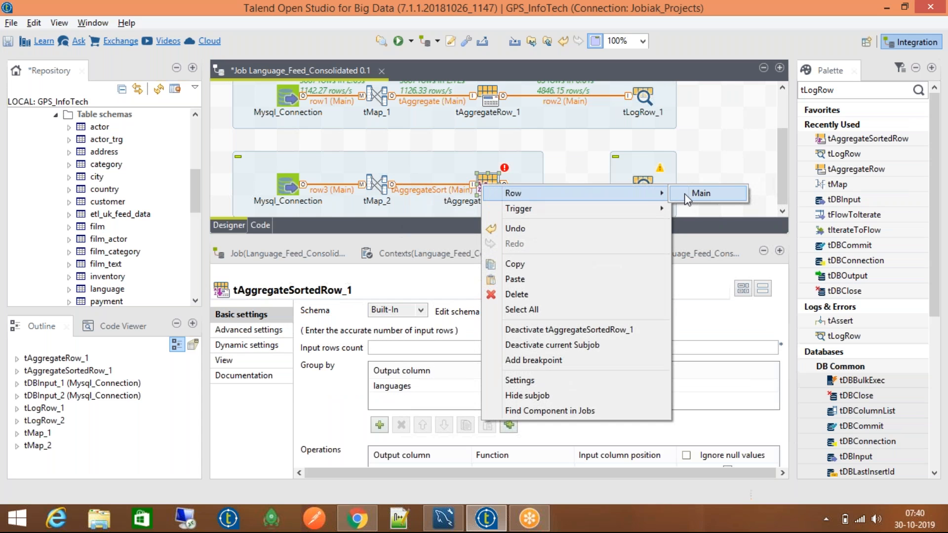
click(699, 193)
click(647, 188)
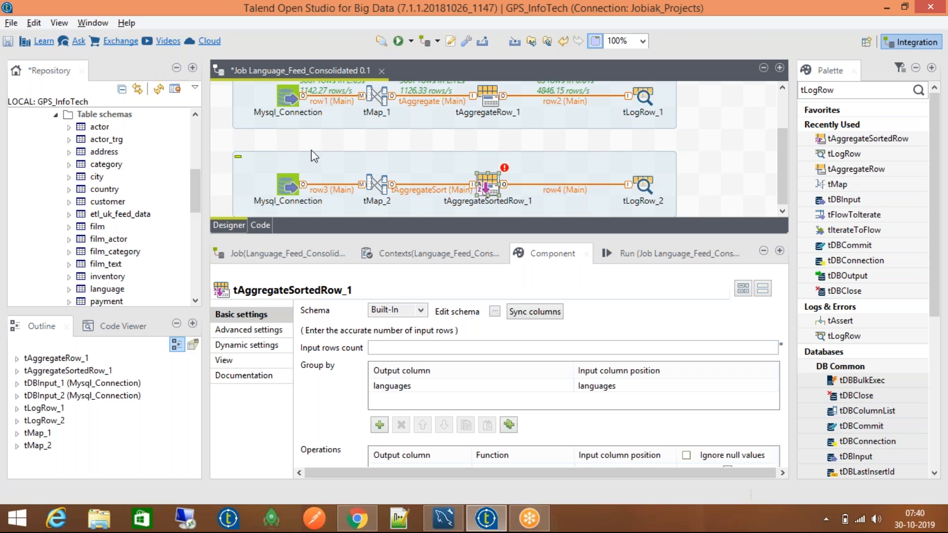
- Save the job, and link the first subjob's Mysql_Connection to the second subjob's Mysql_Connection with an On Subjob Ok trigger
key(ctrl+s)
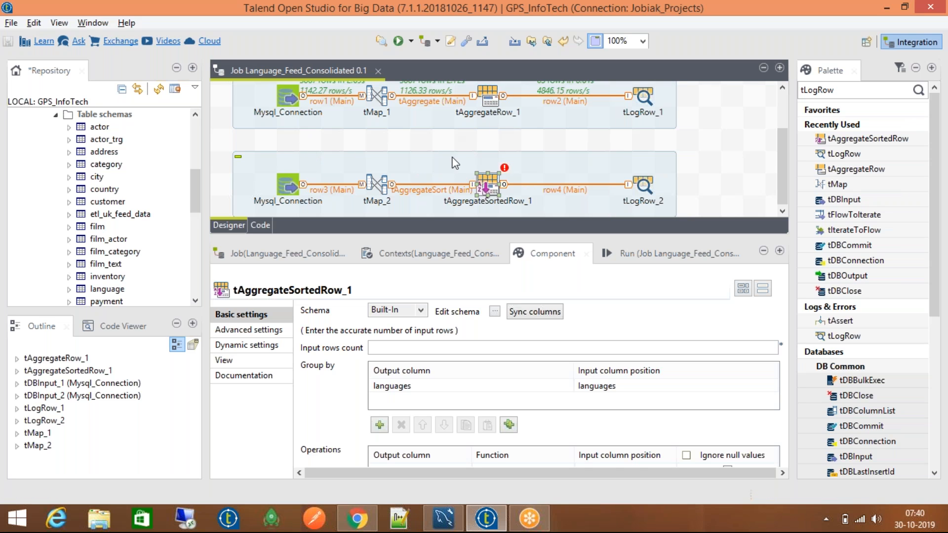
click(287, 93)
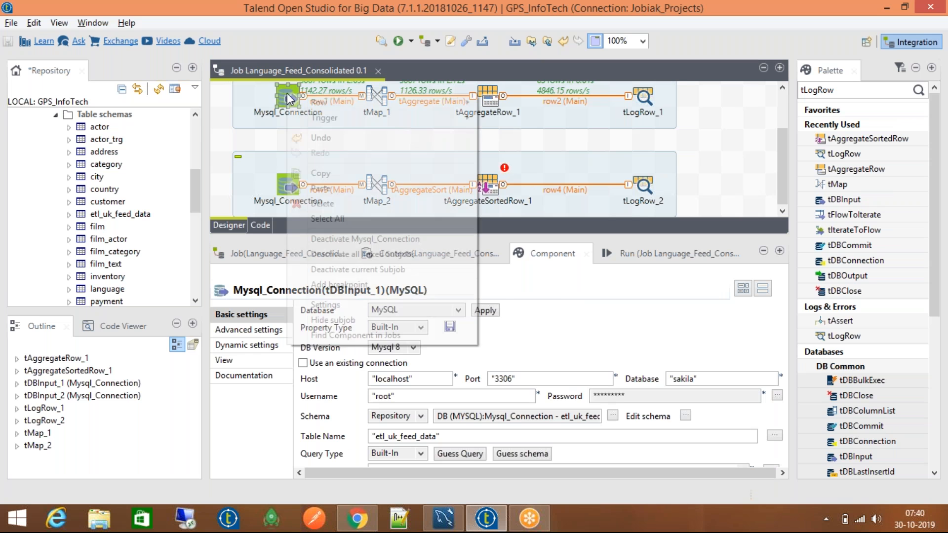
right_click(287, 93)
mouse_move(324, 119)
click(529, 120)
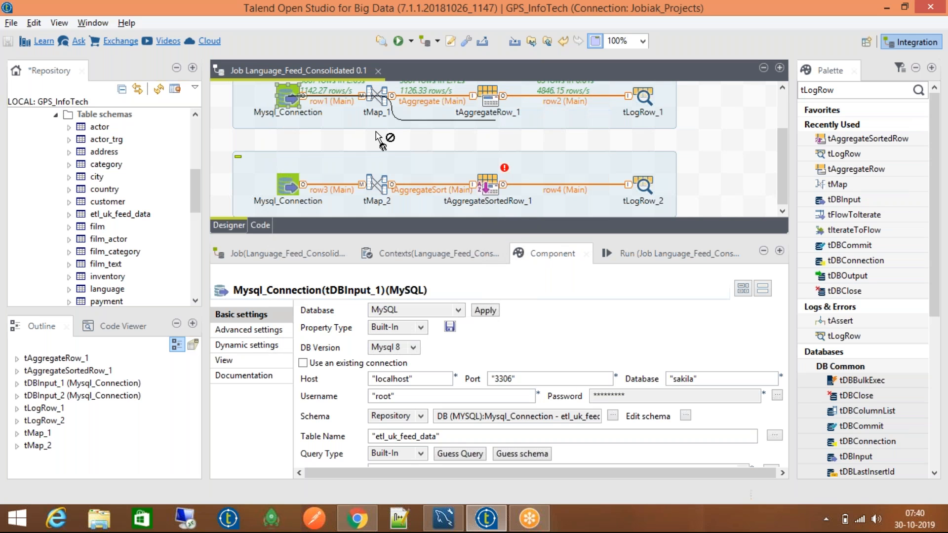
click(288, 184)
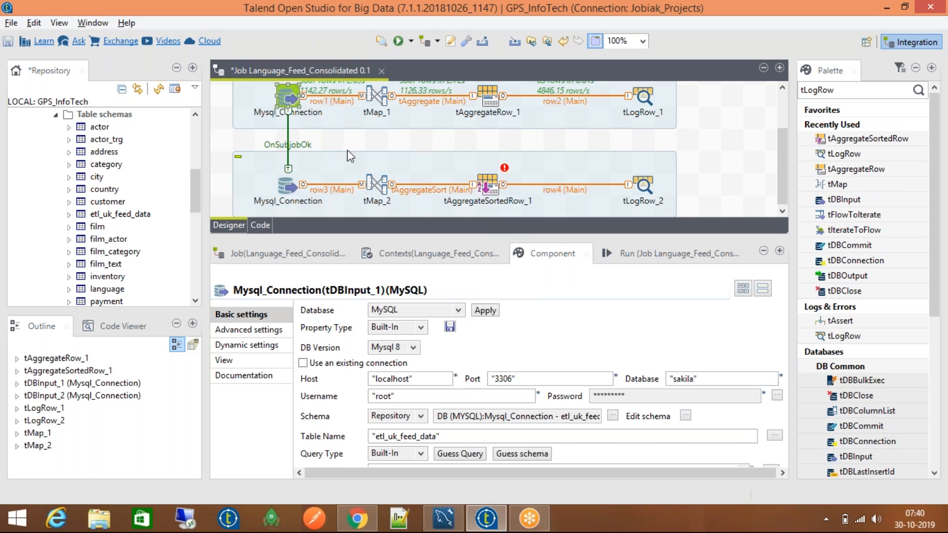
- Replace the OnSubjobOk link between the two Mysql_Connection components with a Run if trigger
click(292, 146)
key(Delete)
click(288, 98)
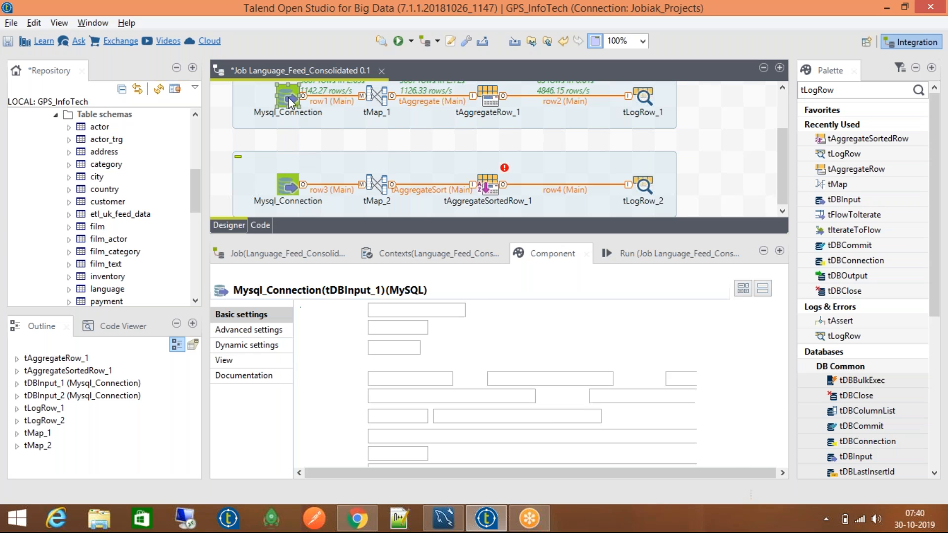
right_click(288, 98)
mouse_move(313, 124)
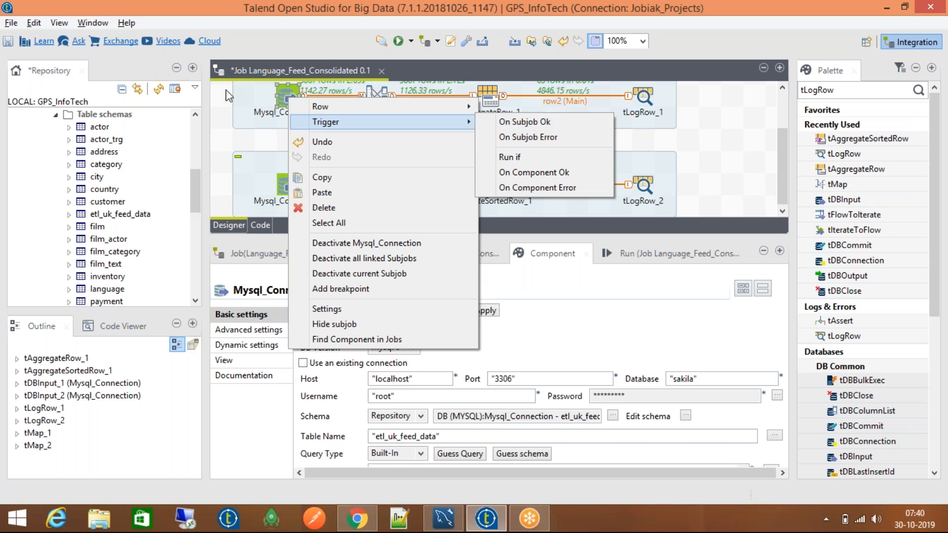
click(504, 158)
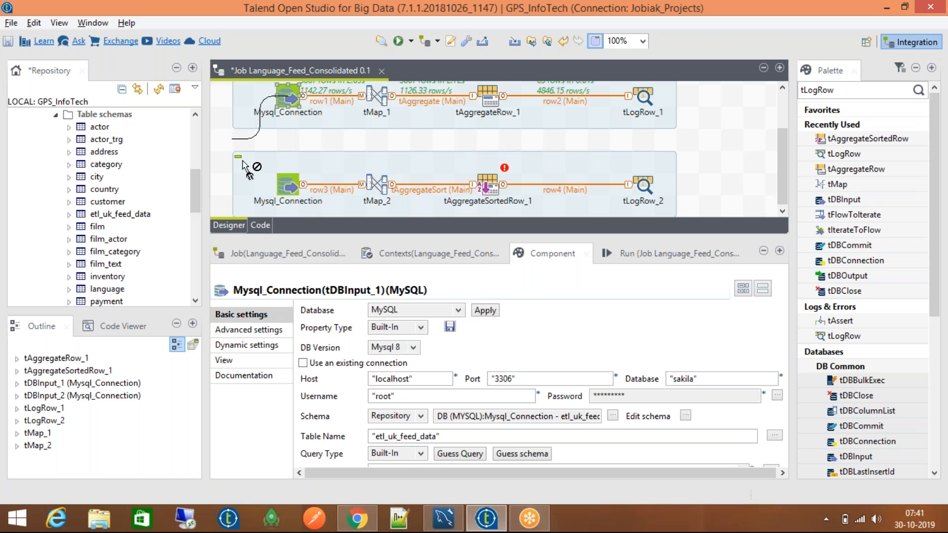
click(287, 187)
- View the condition setting of the Run if link between the two Mysql_Connection components, and delete the link
click(288, 154)
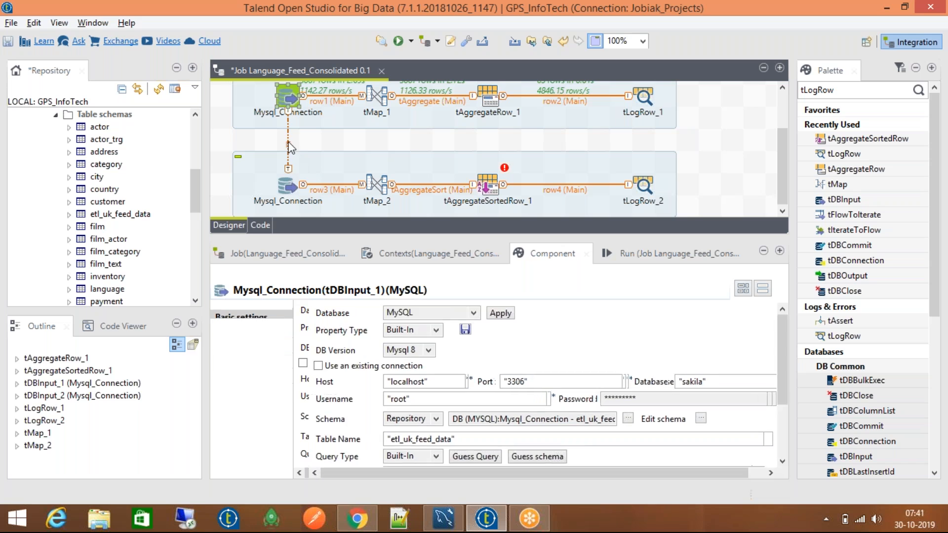
click(374, 323)
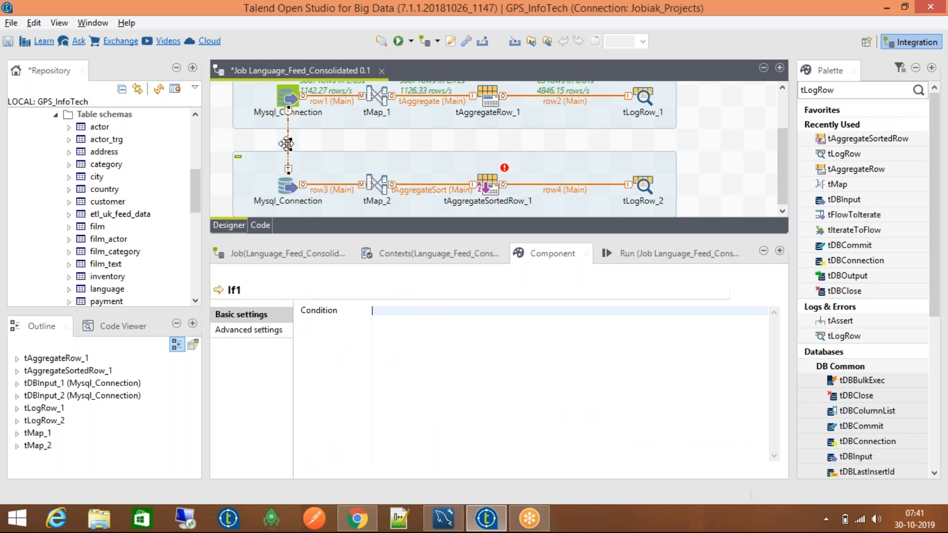
click(286, 144)
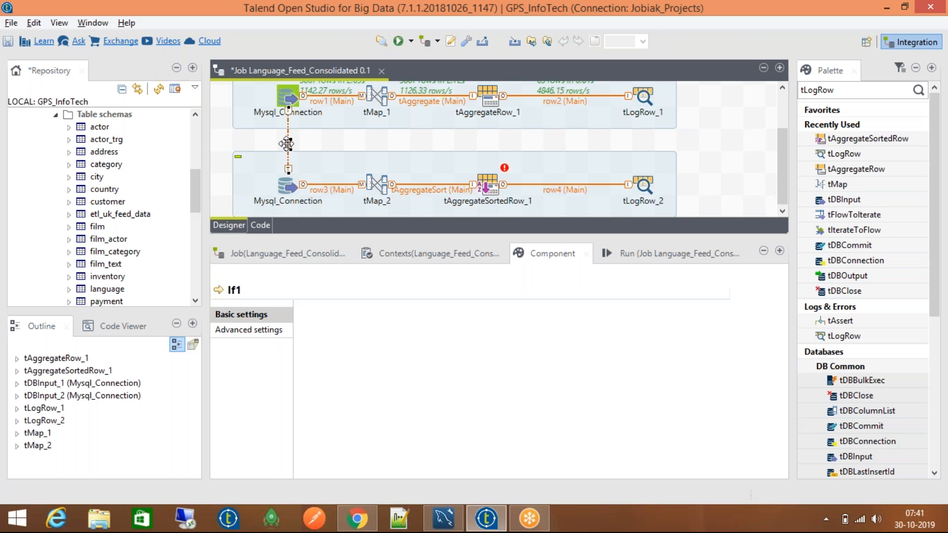
click(289, 154)
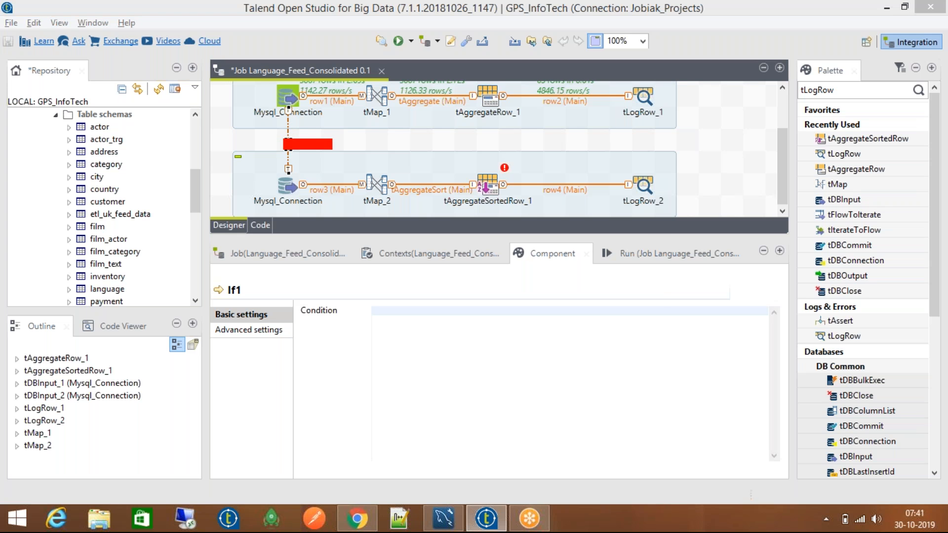
click(588, 266)
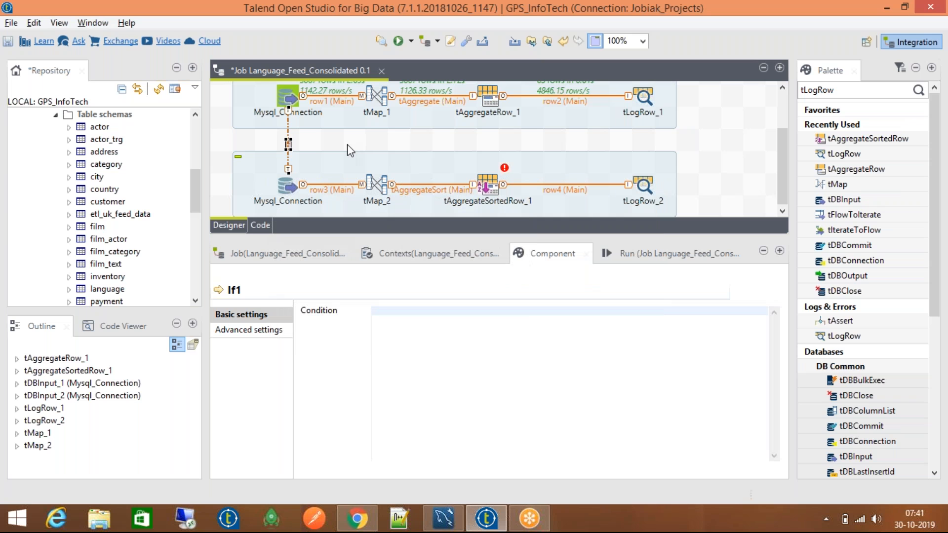
key(Delete)
- Connect the first subjob's Mysql_Connection to the second subjob's Mysql_Connection with an On Subjob Ok trigger
click(294, 93)
right_click(295, 93)
mouse_move(355, 117)
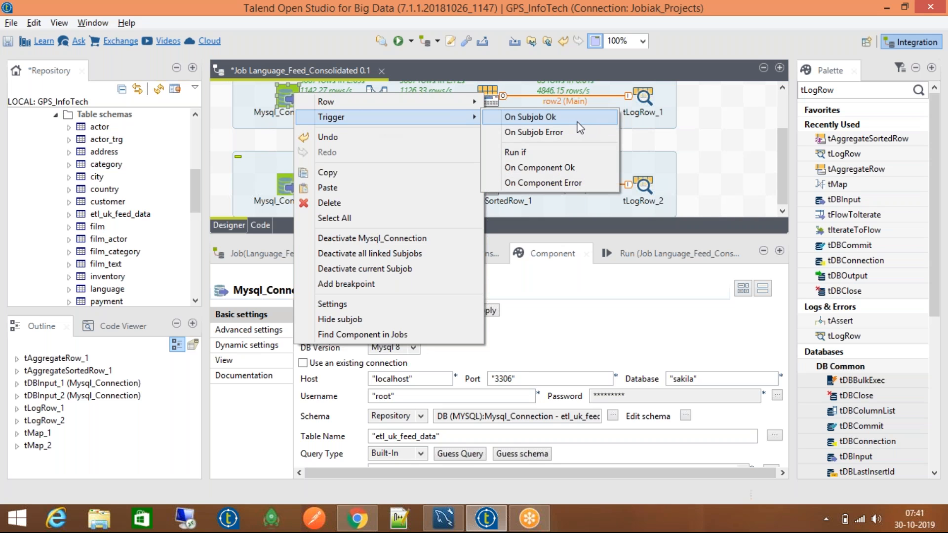
click(567, 117)
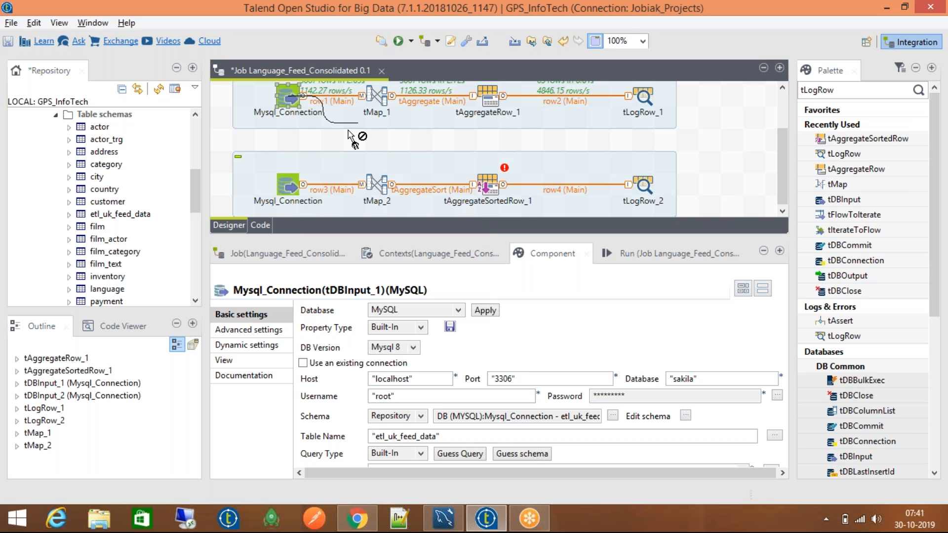
click(286, 185)
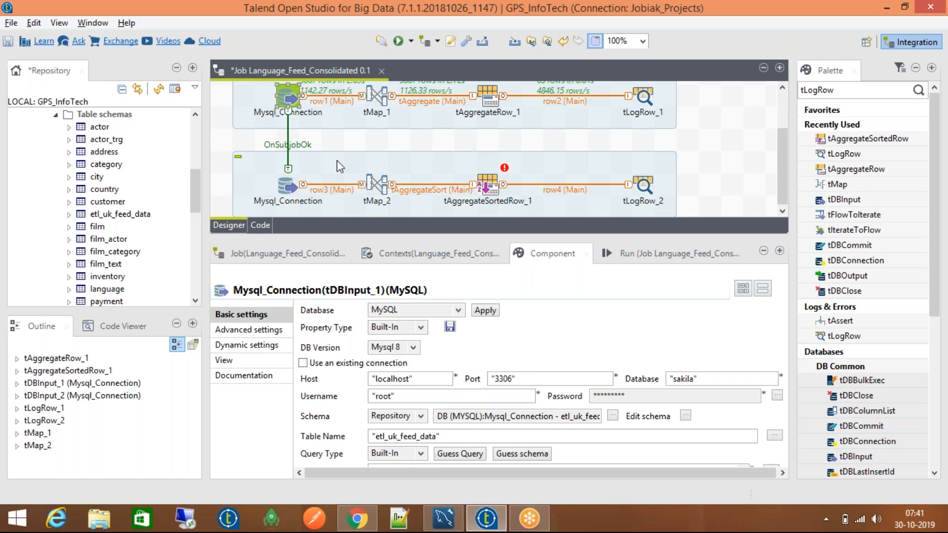
- Review the linked subjobs and check the input rows count setting of tAggregateSortedRow_1
scroll(493, 112, up, 3)
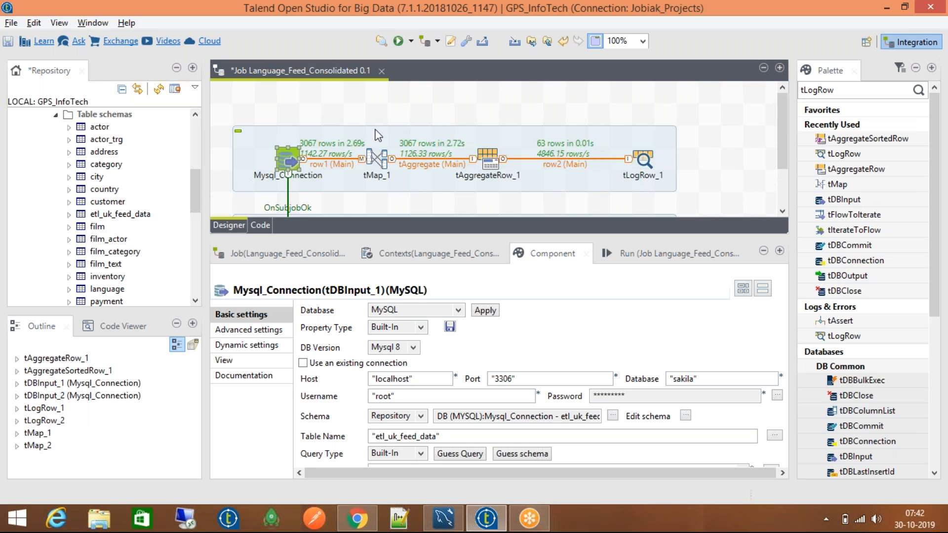
scroll(377, 150, down, 2)
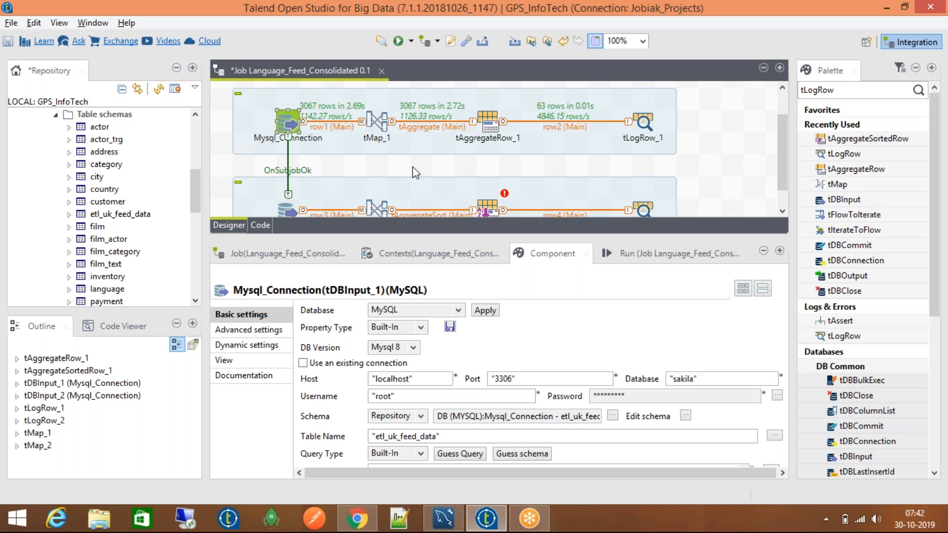
scroll(415, 172, down, 2)
click(487, 184)
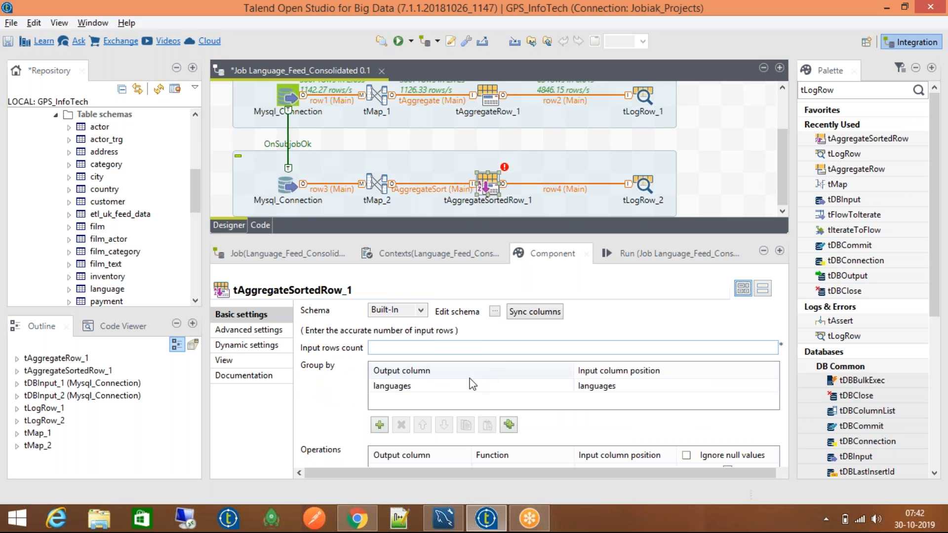
click(467, 347)
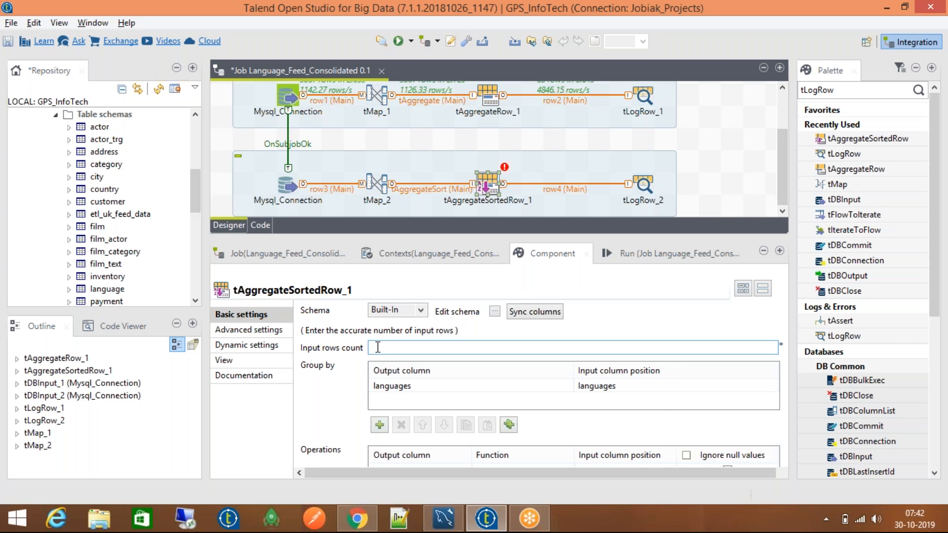
- Clear the previous execution output, try to run the Language_Feed_Consolidated job, and dismiss the error dialog
click(670, 253)
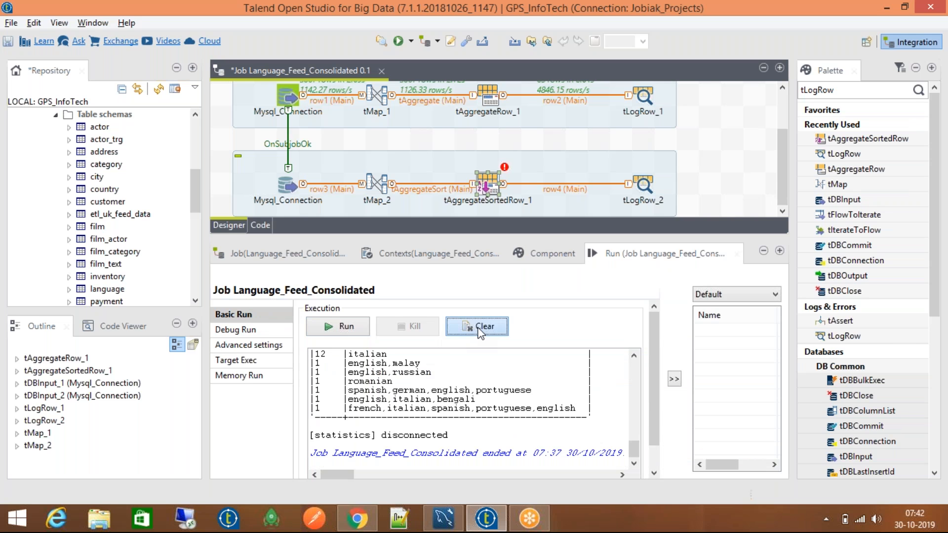
click(477, 326)
click(345, 327)
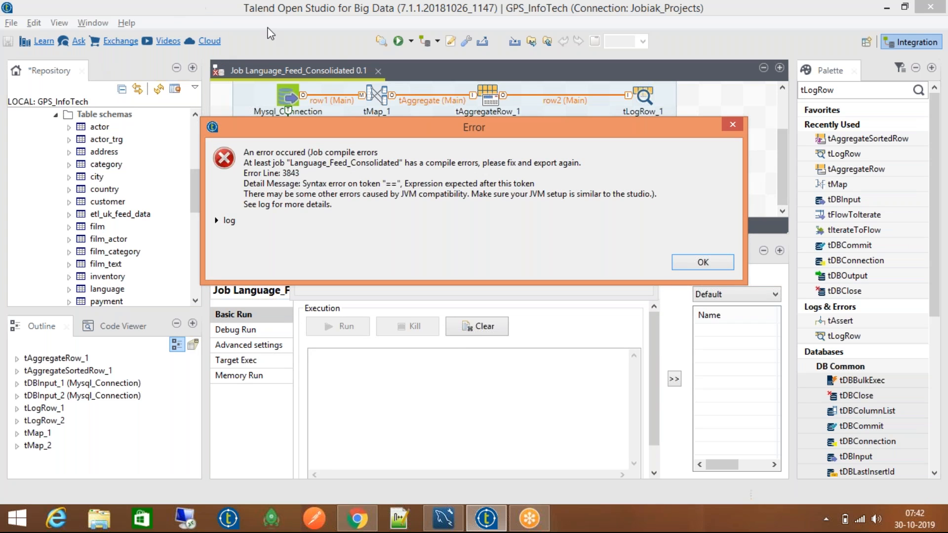
click(693, 262)
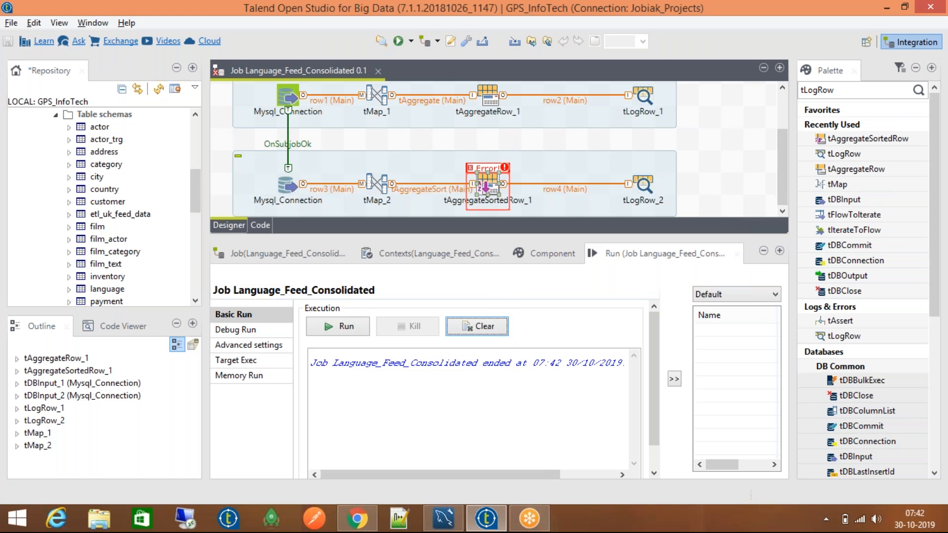
- Open the basic settings of tAggregateSortedRow_1 for editing the input rows count
mouse_move(505, 171)
double_click(486, 189)
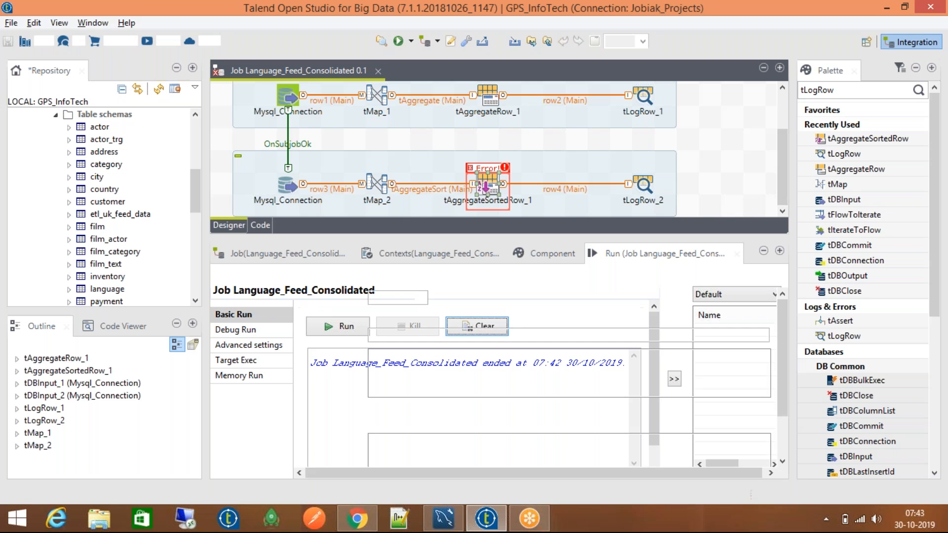
click(503, 351)
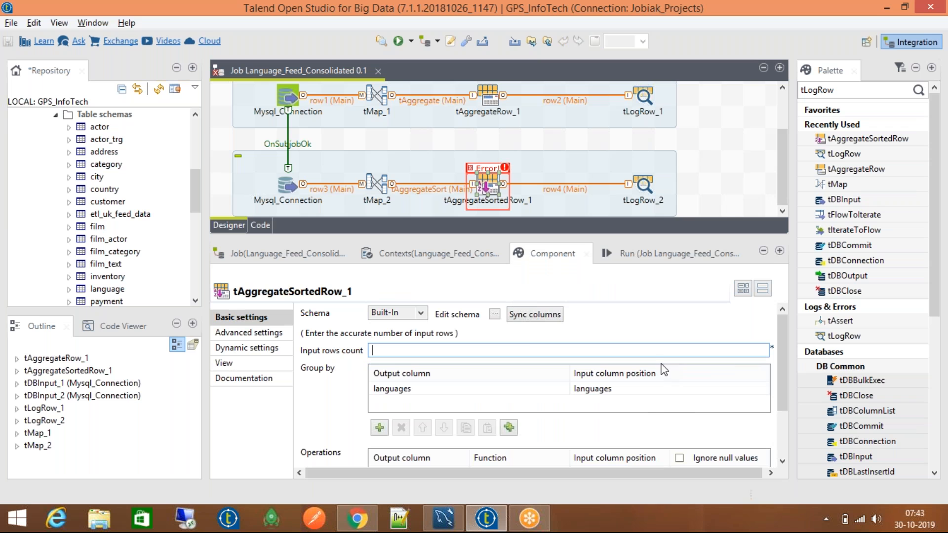
- Switch to MySQL Workbench and remove ",languages" from the select list of the etl_uk_feed_data query
click(446, 518)
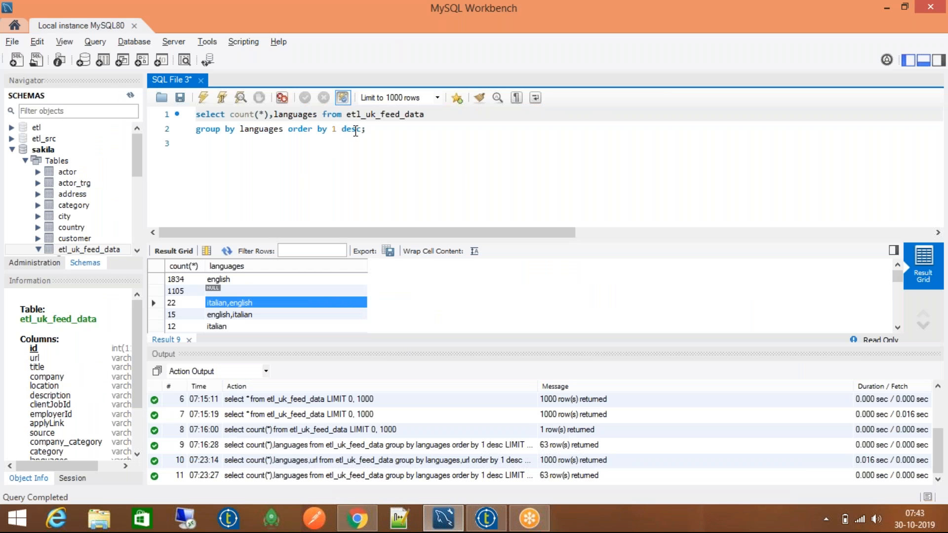
key(Left)
key(Left)
key(Left)
key(Left)
key(Left)
key(Left)
key(Left)
key(Left)
key(Left)
key(Left)
key(shift+Right)
key(shift+Right)
key(shift+Right)
key(shift+Right)
key(shift+Right)
key(shift+Right)
key(shift+Right)
key(shift+Right)
key(shift+Right)
key(shift+Right)
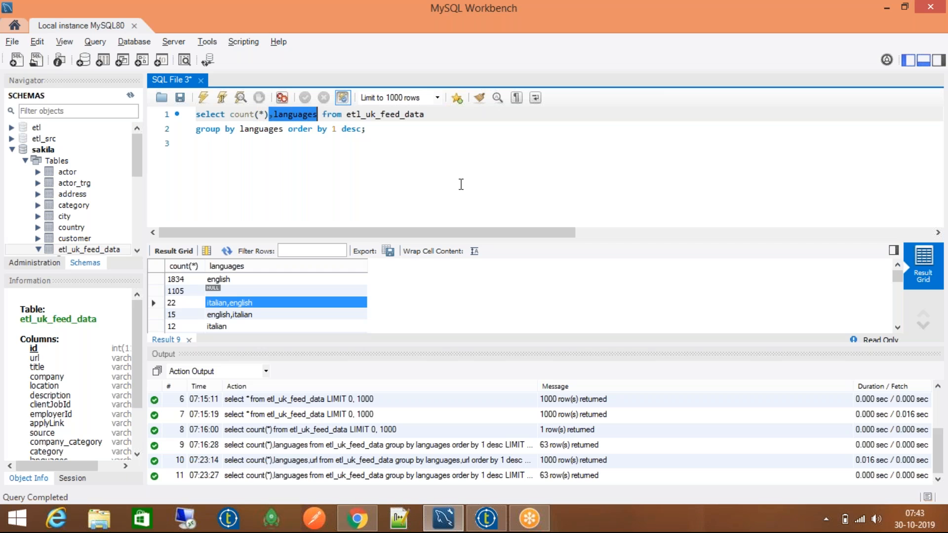
key(BackSpace)
- Try to run only the query's first line, "select count(*) from etl_uk_feed_data"
key(Right)
key(Right)
key(Right)
key(Right)
key(Right)
key(Right)
key(Right)
key(Right)
key(Right)
key(Right)
key(Right)
key(Right)
key(Right)
key(Right)
key(Right)
key(Right)
key(Right)
key(Right)
key(Right)
key(Right)
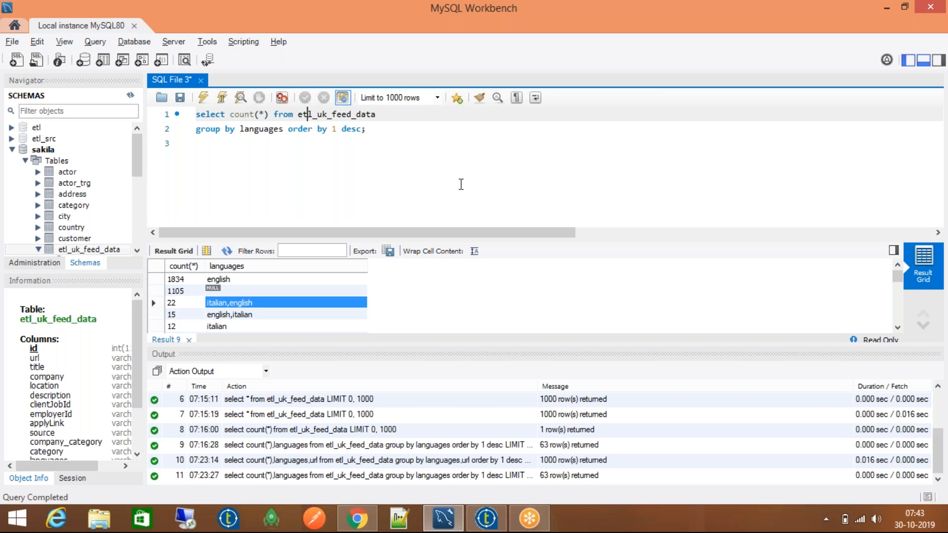
key(Right)
key(Right)
key(shift+Home)
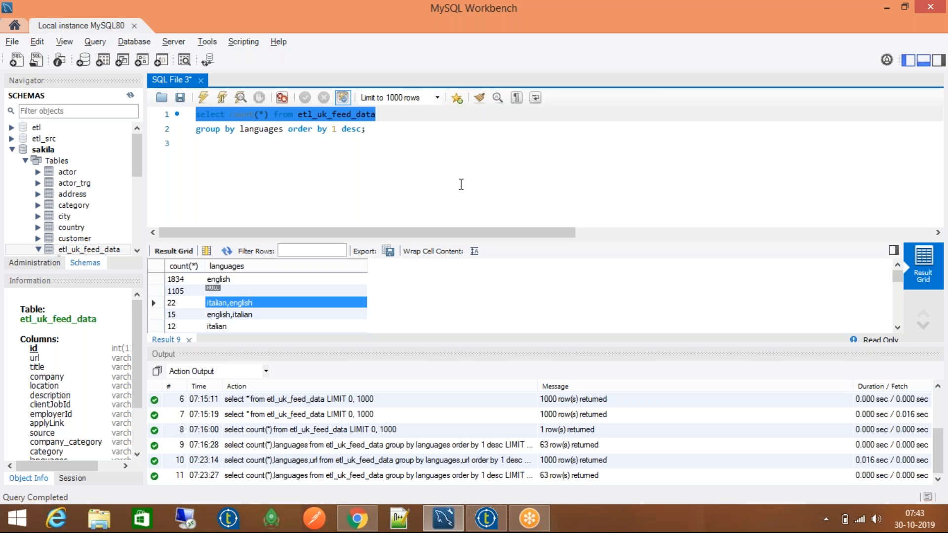
key(ctrl+Return)
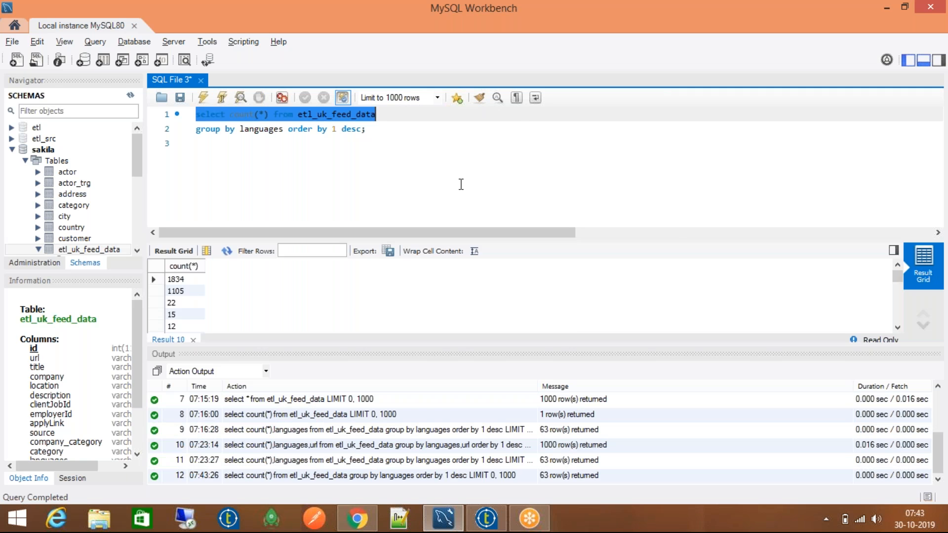
- Remove the group by and order by line, end the query as "select count(*) from etl_uk_feed_data;", and run it
key(End)
key(shift+Down)
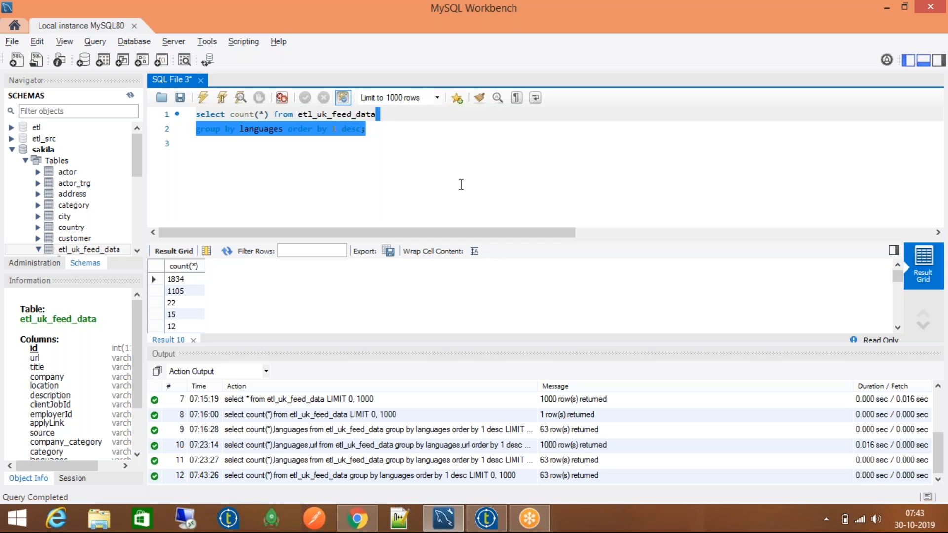
key(BackSpace)
text(;)
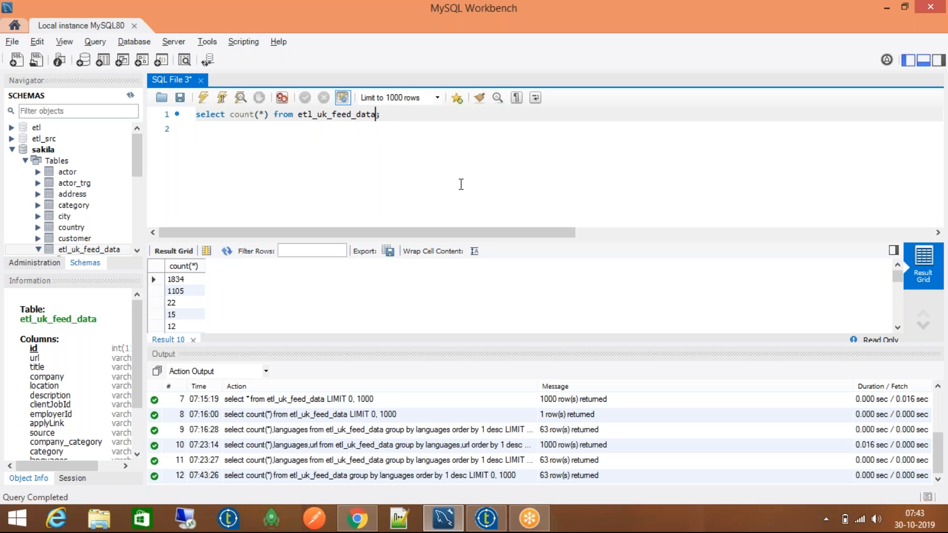
key(ctrl+Return)
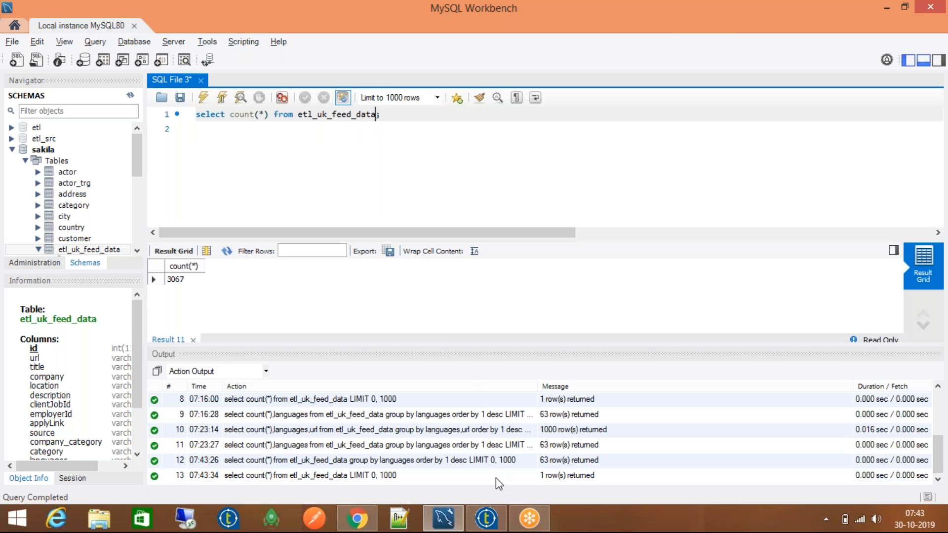
- Switch back to Talend Open Studio, set the input rows count of tAggregateSortedRow_1 to 3067, and save the job
click(488, 520)
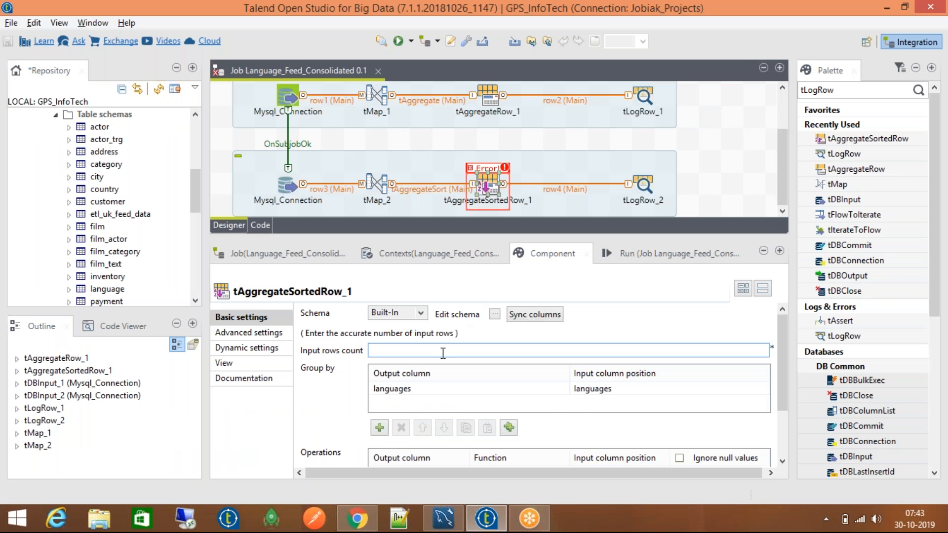
text(3067)
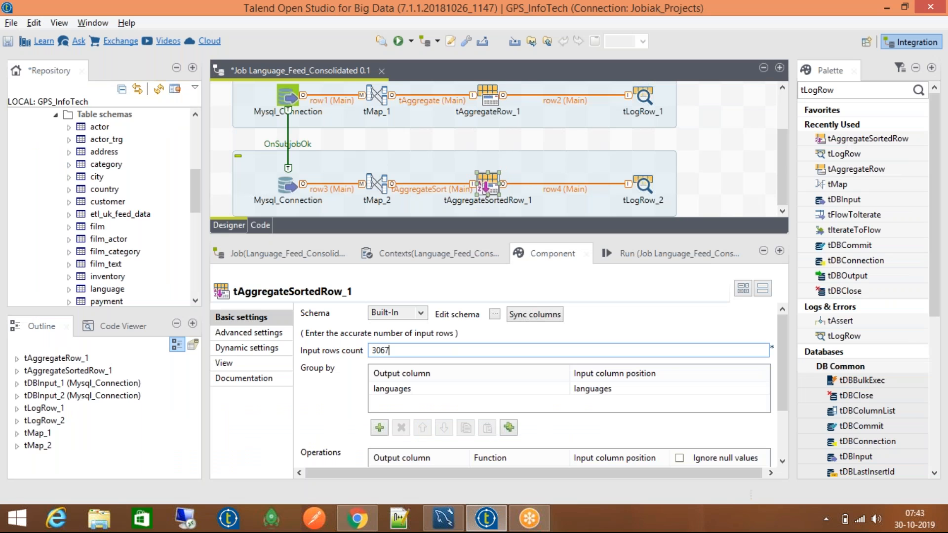
key(ctrl+s)
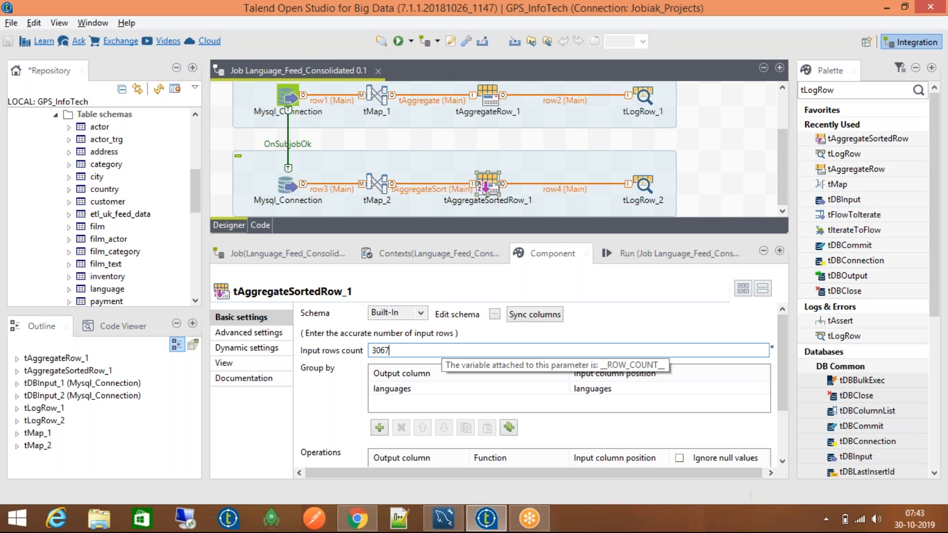
- Clear the old console output, run the job again, and check the row statistics on both subjobs
click(666, 253)
click(503, 325)
click(363, 330)
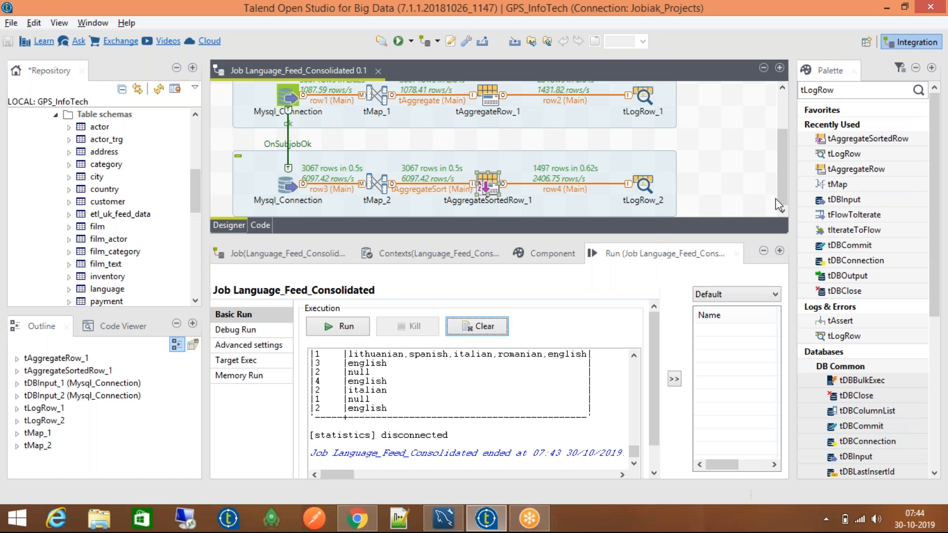
drag(781, 193, 783, 184)
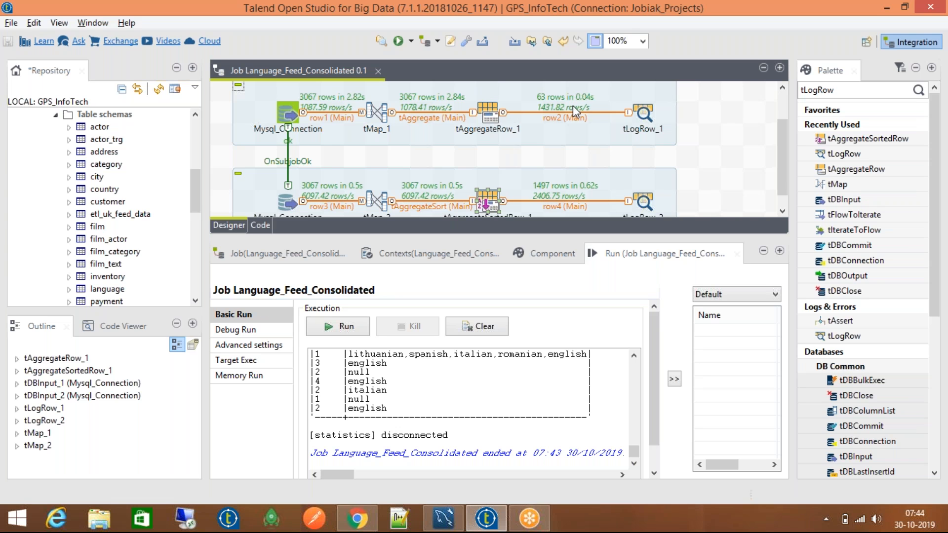
scroll(525, 156, down, 1)
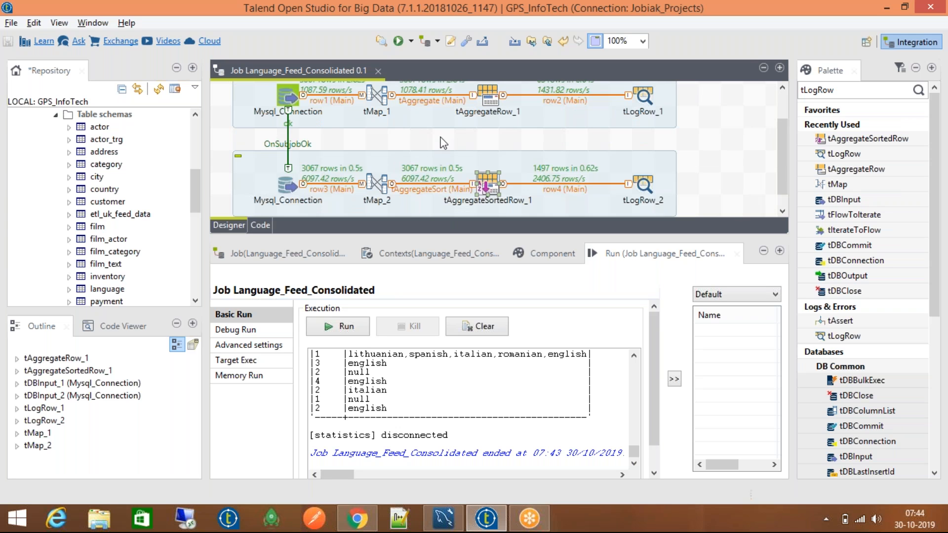
scroll(420, 170, up, 2)
scroll(429, 173, down, 2)
- Copy the entire run console output and paste it into a new Notepad++ document
click(503, 407)
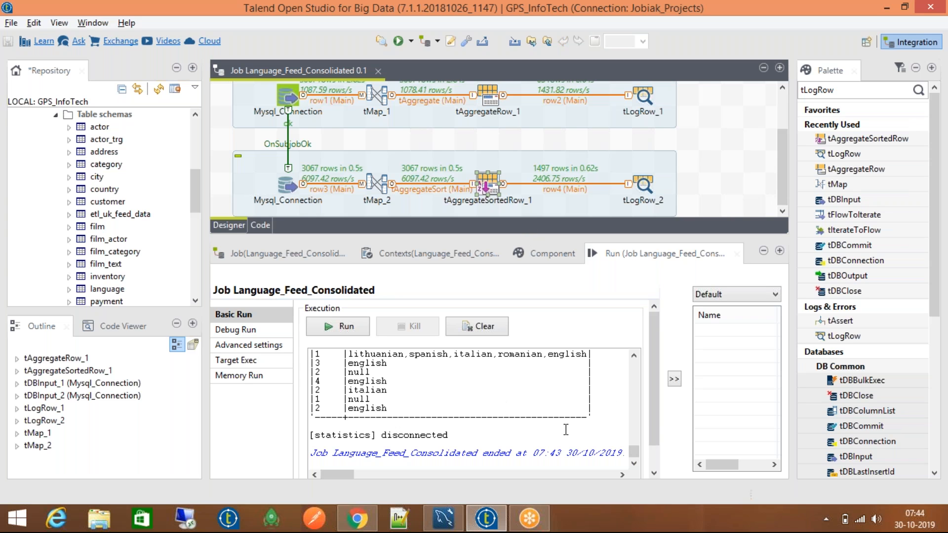
key(ctrl+a)
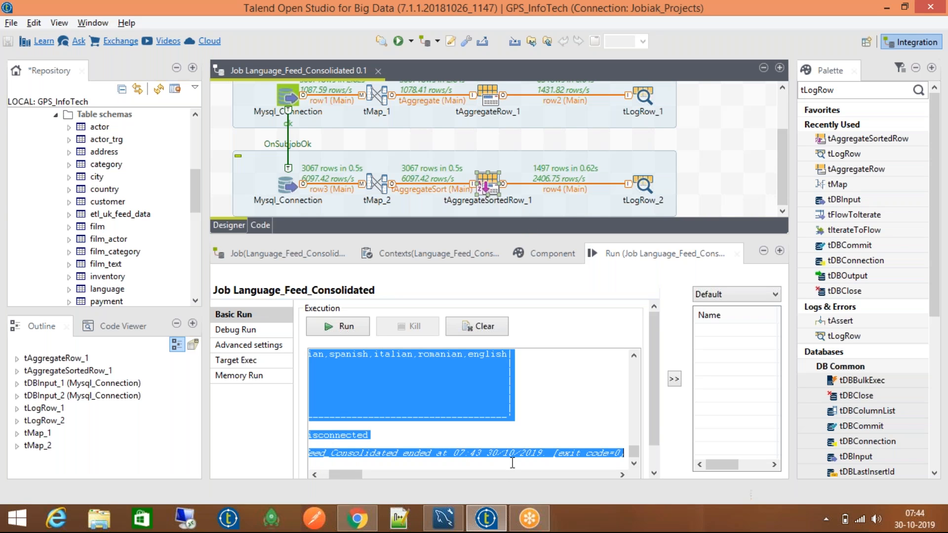
click(401, 516)
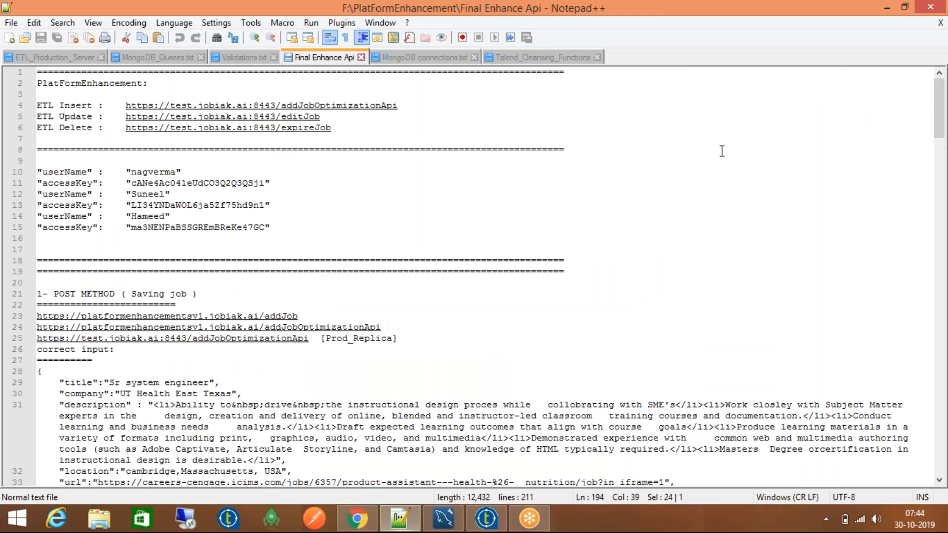
double_click(695, 56)
key(ctrl+v)
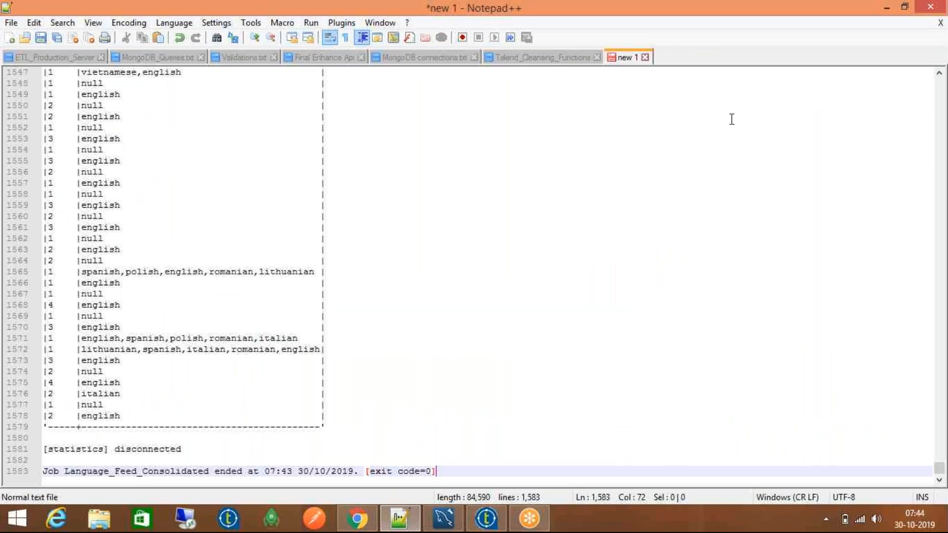
- Highlight the null entries in the pasted output and examine how they are grouped in the tLogRow_2 and tLogRow_1 tables
scroll(396, 285, up, 9)
scroll(398, 286, up, 17)
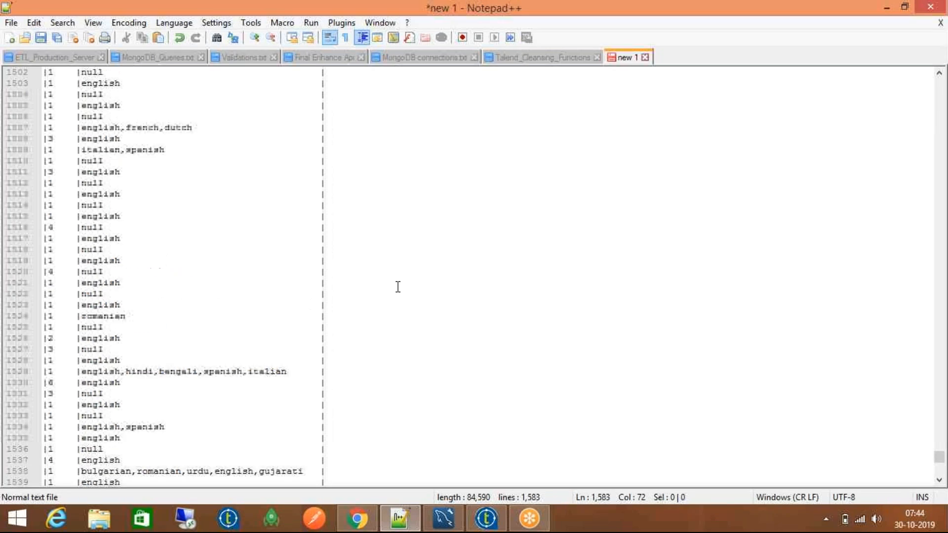
double_click(97, 138)
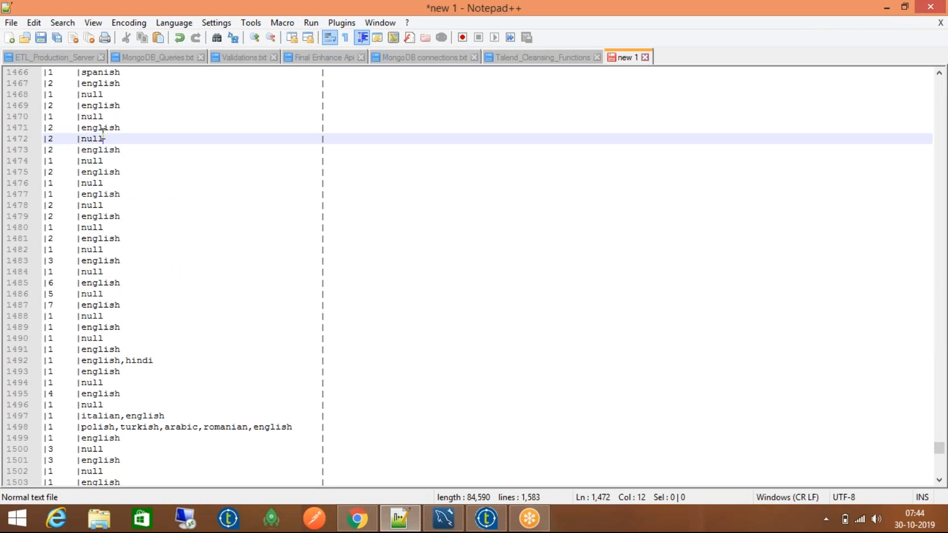
scroll(106, 173, down, 20)
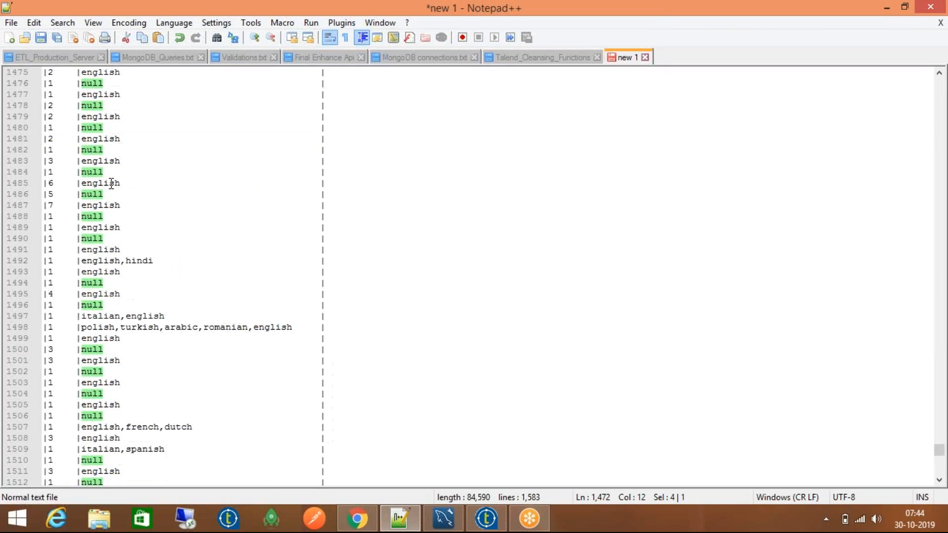
scroll(271, 227, down, 5)
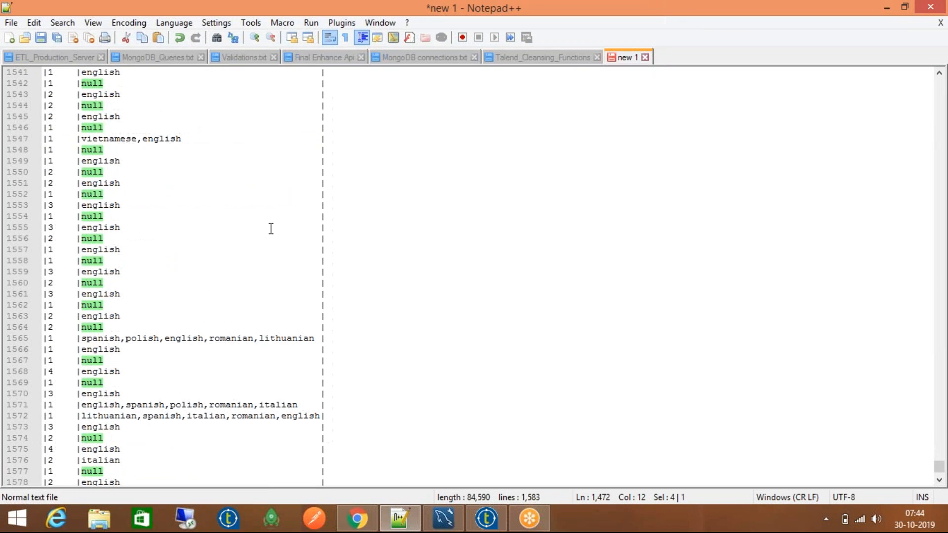
scroll(271, 227, up, 19)
drag(939, 448, 941, 89)
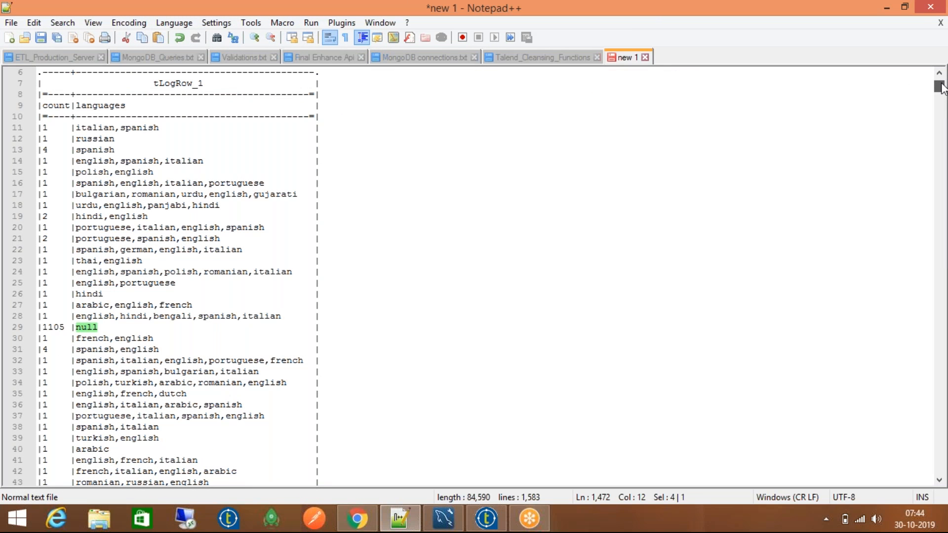
- Compare the language groups in the tLogRow_1 and tLogRow_2 tables, highlighting every english entry
click(486, 518)
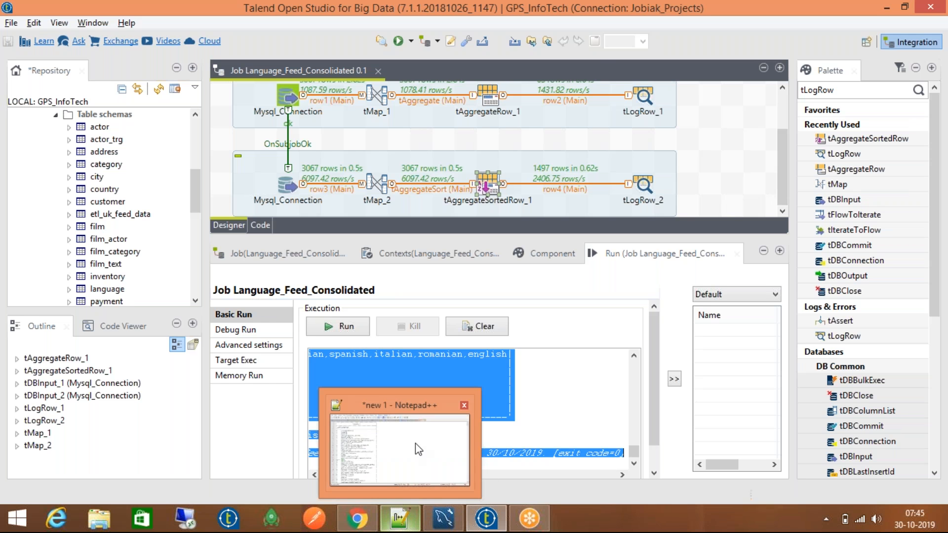
click(417, 434)
scroll(213, 342, down, 14)
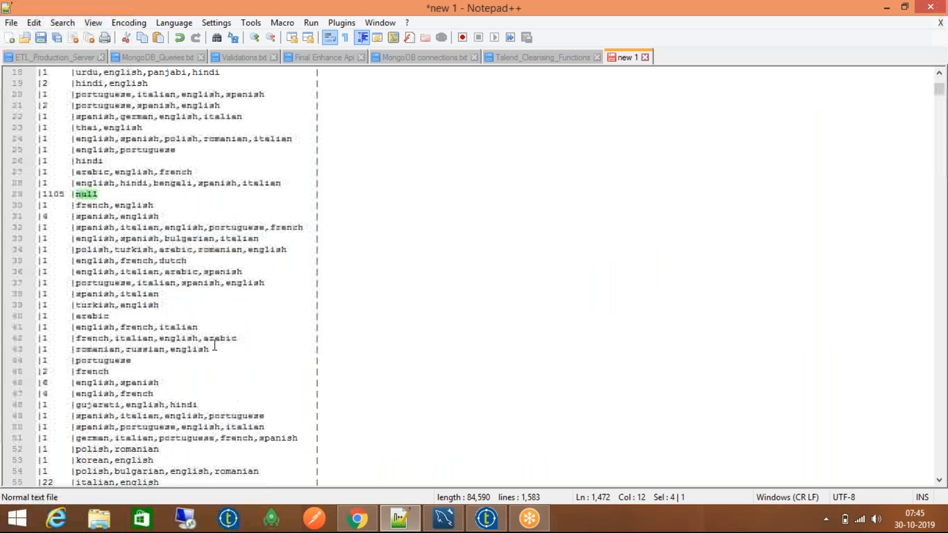
scroll(216, 343, down, 10)
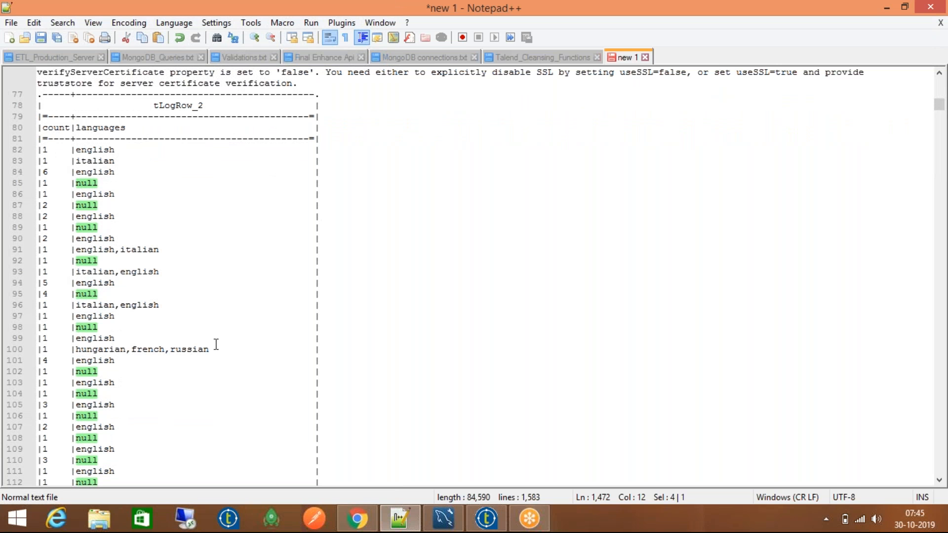
scroll(11, 387, down, 11)
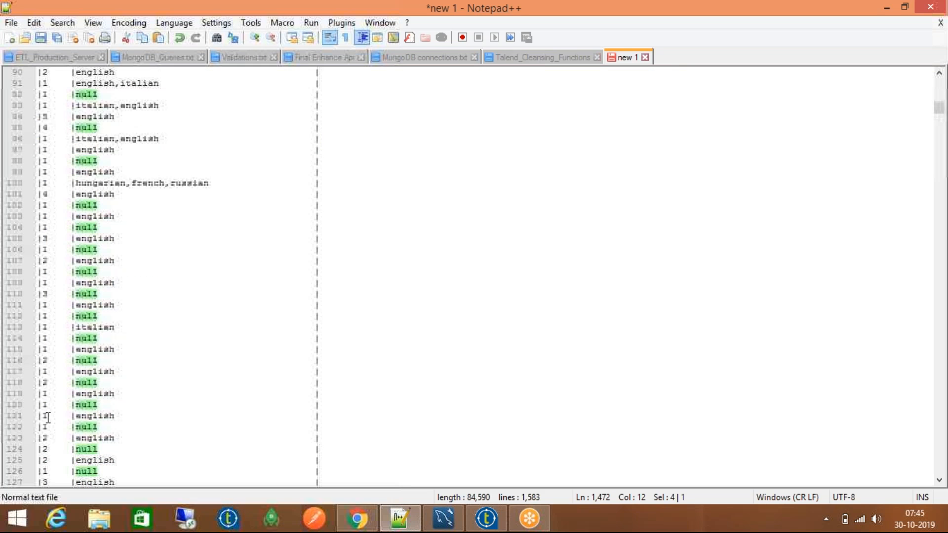
scroll(103, 370, down, 4)
double_click(107, 172)
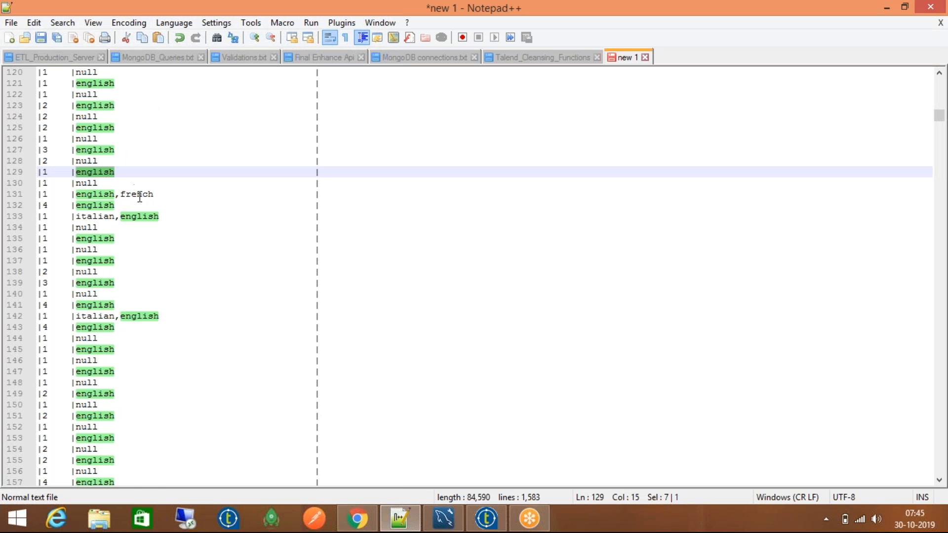
scroll(139, 205, up, 8)
scroll(139, 208, up, 10)
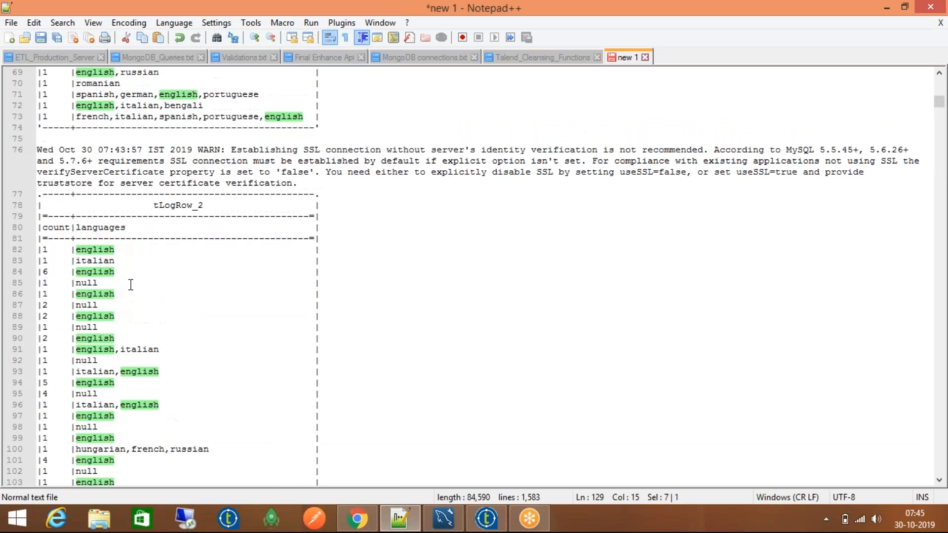
scroll(122, 290, down, 8)
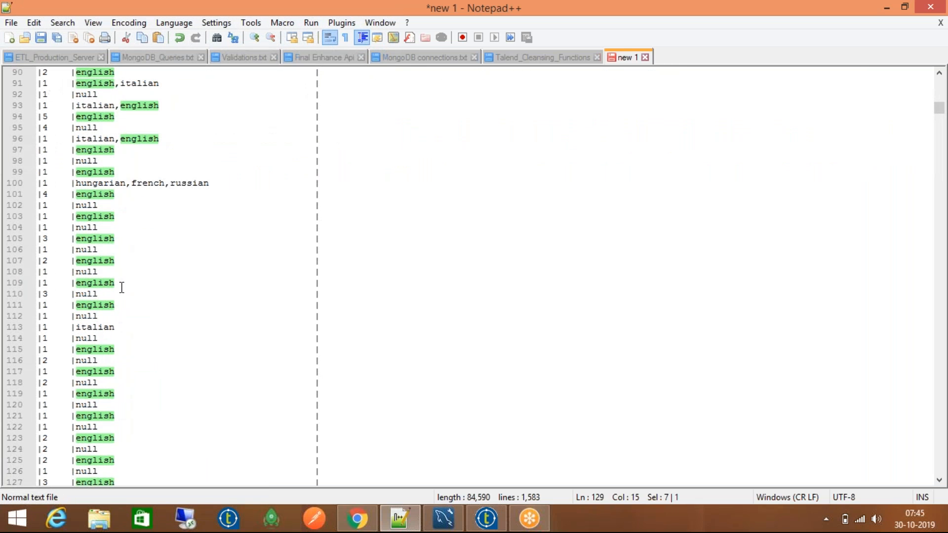
scroll(101, 392, up, 20)
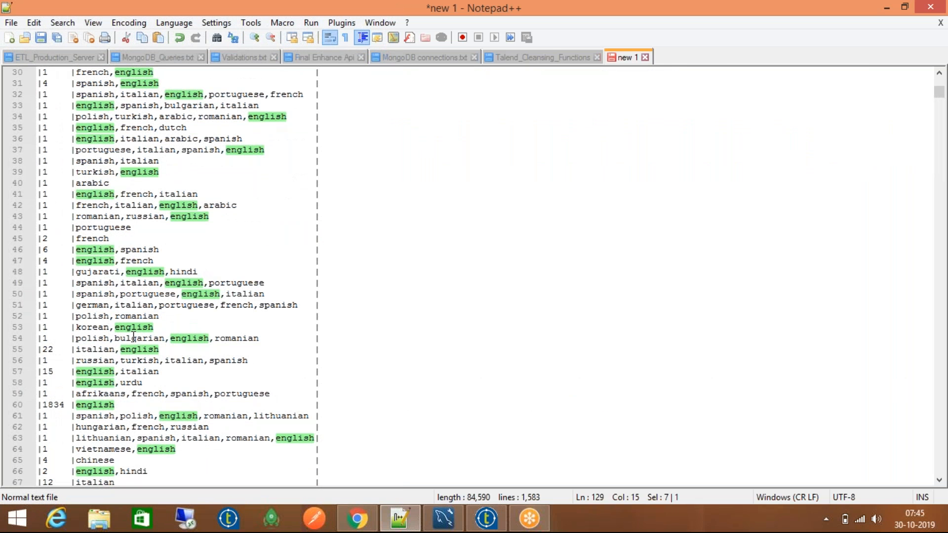
- Switch back to Talend Open Studio and add a tSortRow component to the job canvas
click(486, 518)
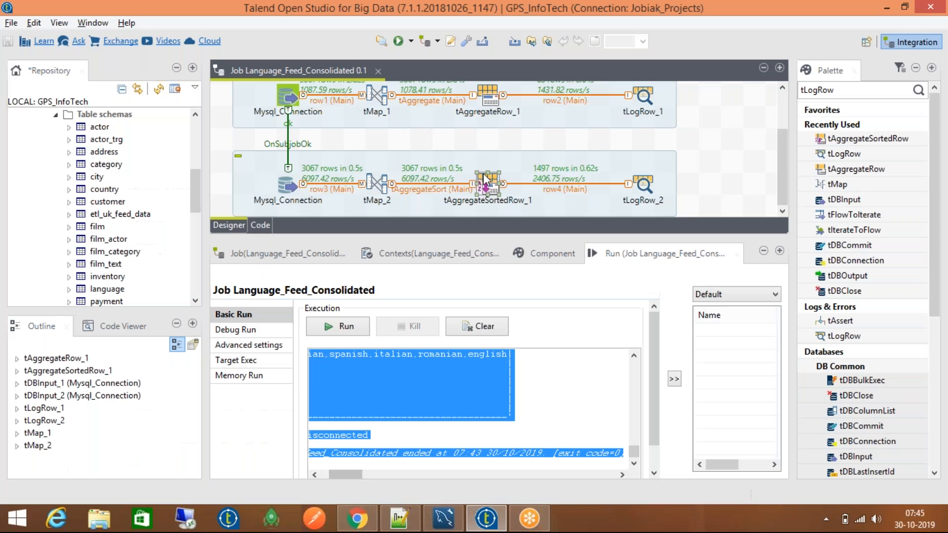
click(438, 195)
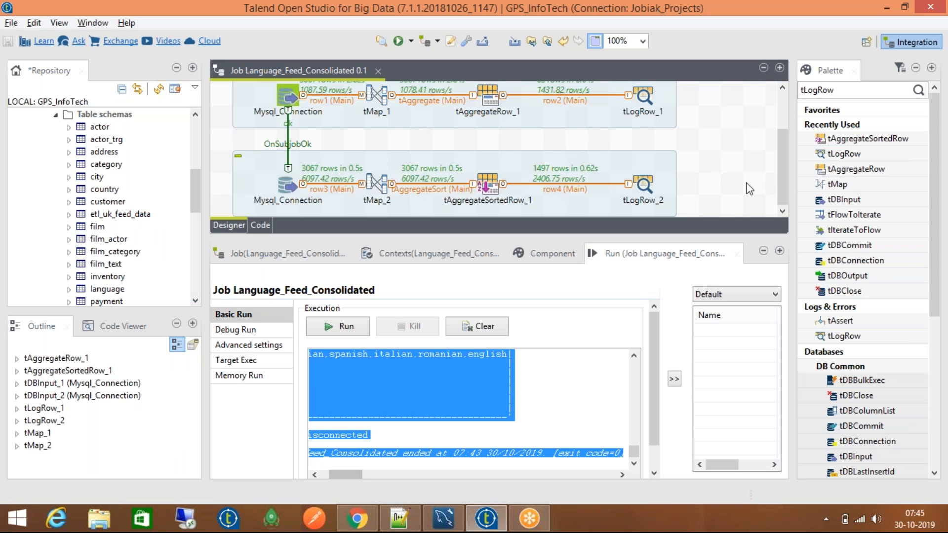
text(ts)
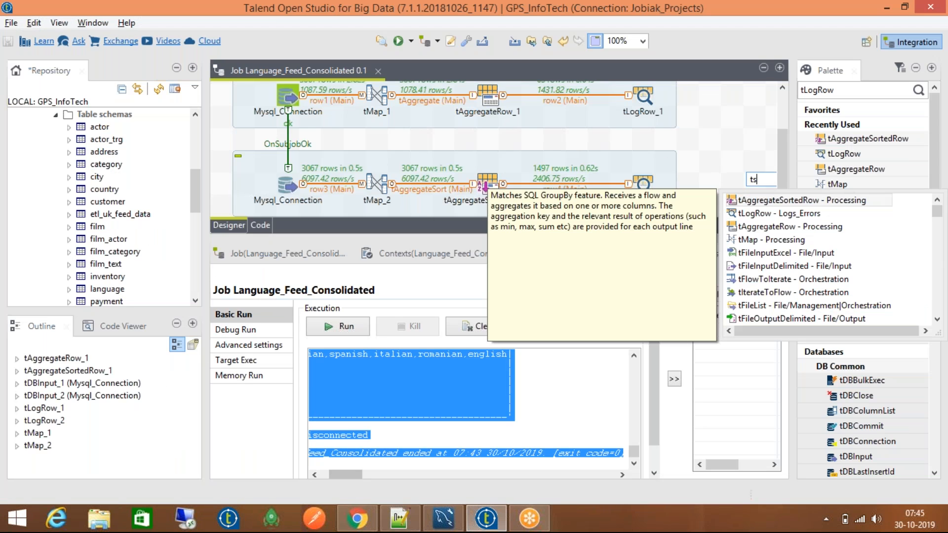
text(ort)
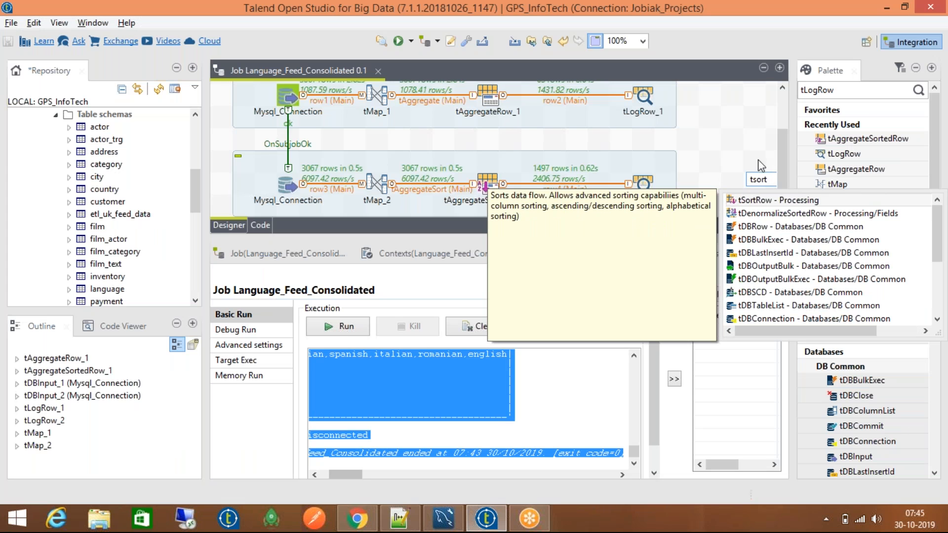
click(780, 206)
double_click(780, 204)
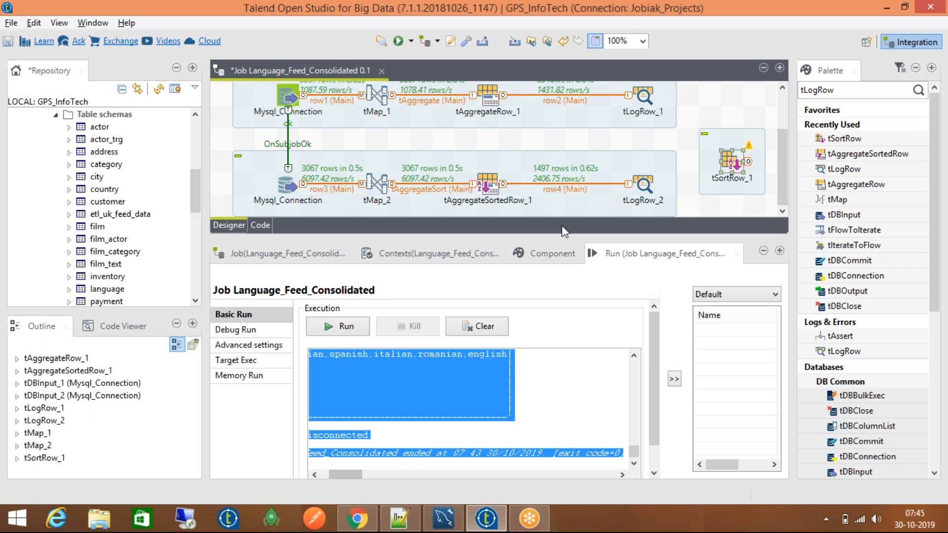
- Move the tSortRow_1 component below the second subjob, near its tAggregateSort row
click(447, 189)
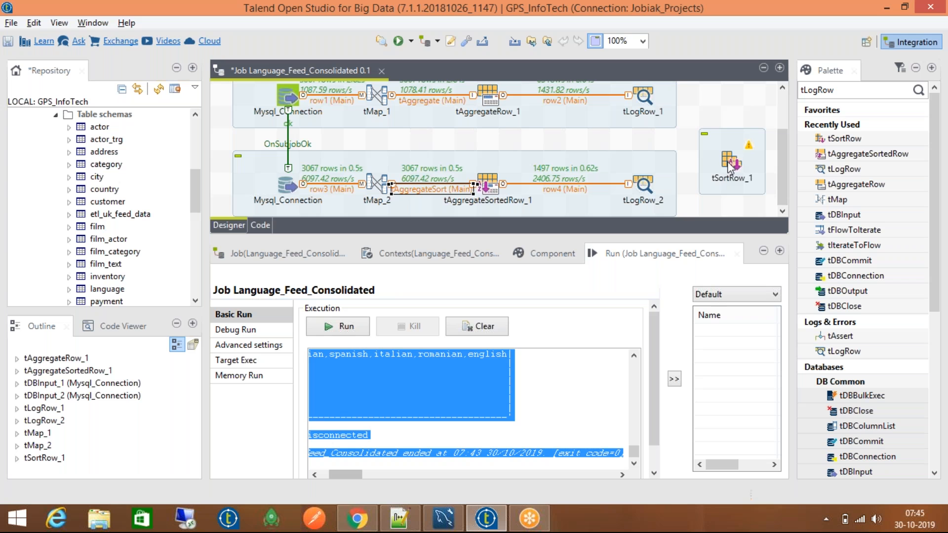
drag(728, 160, 728, 141)
scroll(449, 188, up, 3)
scroll(696, 185, down, 3)
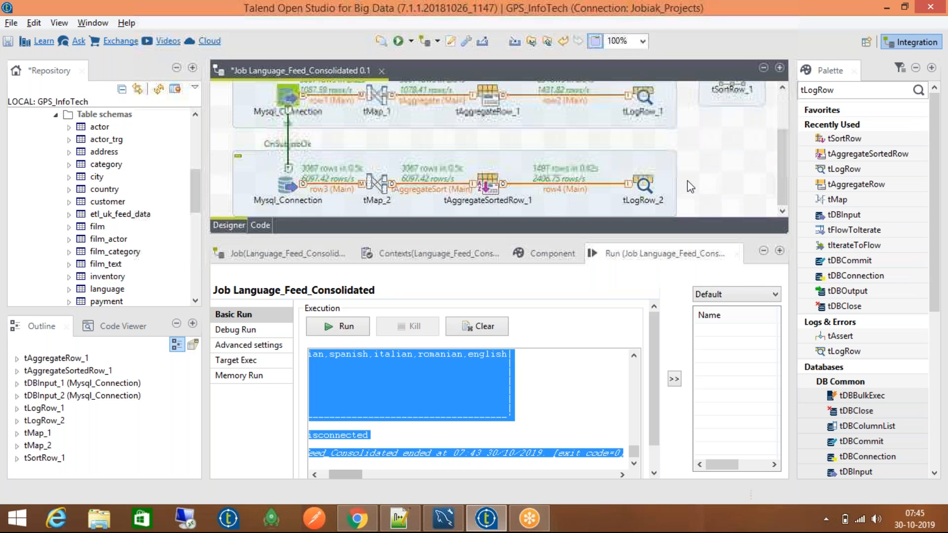
click(428, 187)
drag(740, 98, 506, 275)
- Reroute the tAggregateSort row from tMap_2 to tSortRow_1, align tSortRow_1 with tMap_2, and move the tAggregateSortedRow_1 subjob aside
scroll(509, 208, down, 3)
click(456, 120)
drag(474, 119, 473, 183)
drag(546, 133, 657, 200)
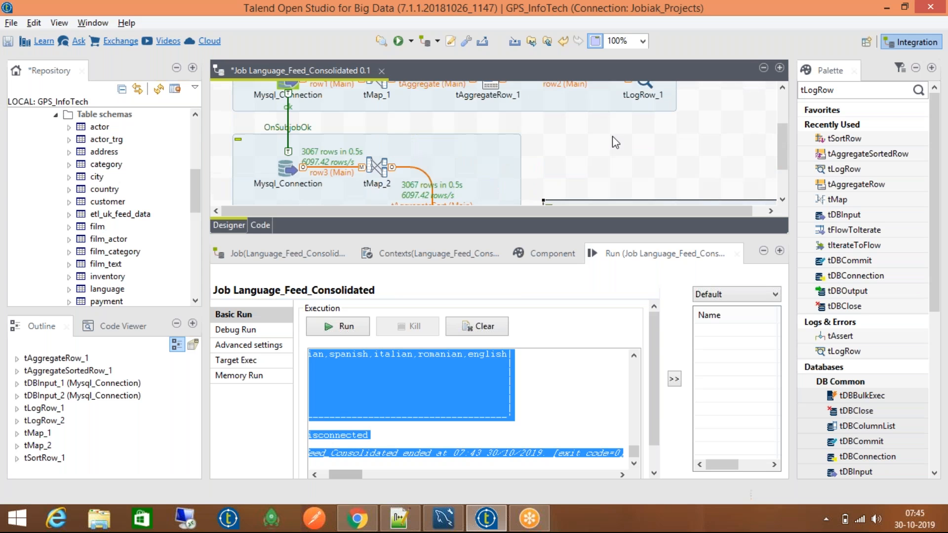
scroll(612, 135, up, 1)
drag(484, 152, 418, 159)
drag(412, 199, 415, 131)
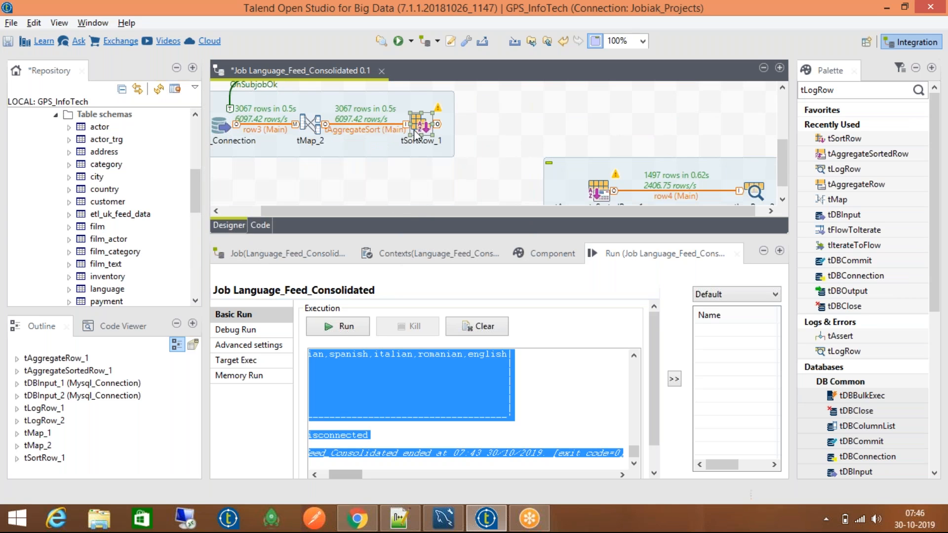
- Maximize the job designer and arrange the subjobs so tAggregateSortedRow_1 and tLogRow_2 sit in line after tSortRow_1
click(780, 67)
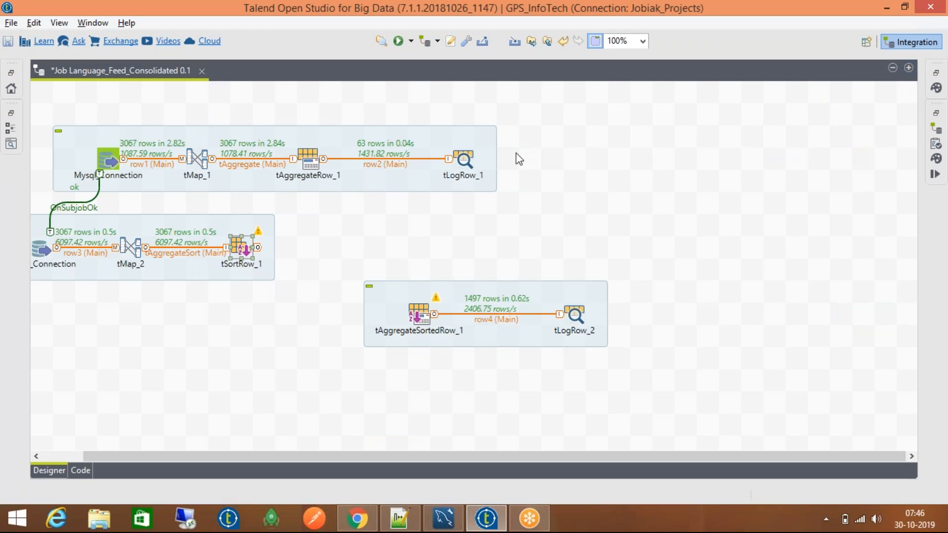
drag(384, 294, 325, 233)
click(200, 134)
drag(200, 134, 222, 91)
drag(249, 142, 256, 156)
click(254, 241)
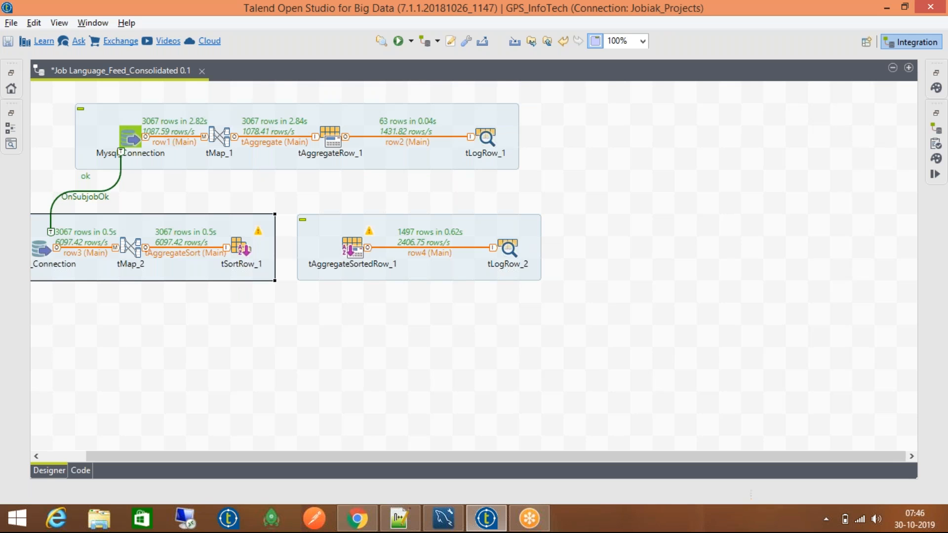
drag(239, 219, 230, 216)
click(309, 236)
- Connect tSortRow_1 to tAggregateSortedRow_1 with a Main row, accept the target component's schema, and open tSortRow_1's basic settings
right_click(241, 248)
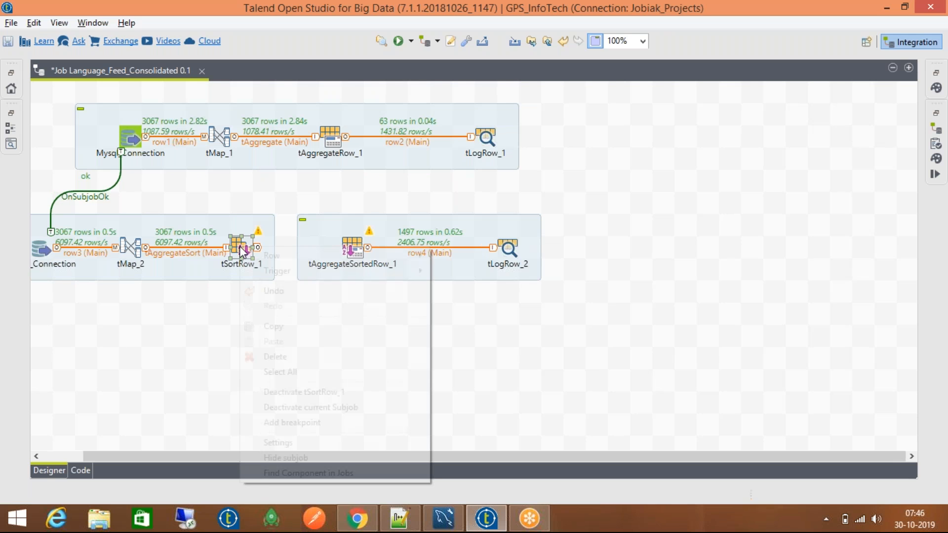
click(459, 255)
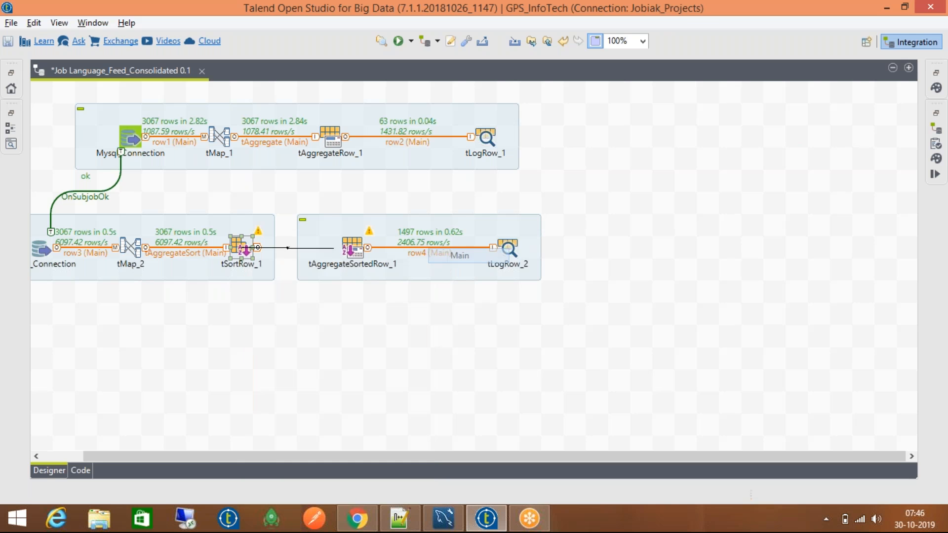
click(351, 255)
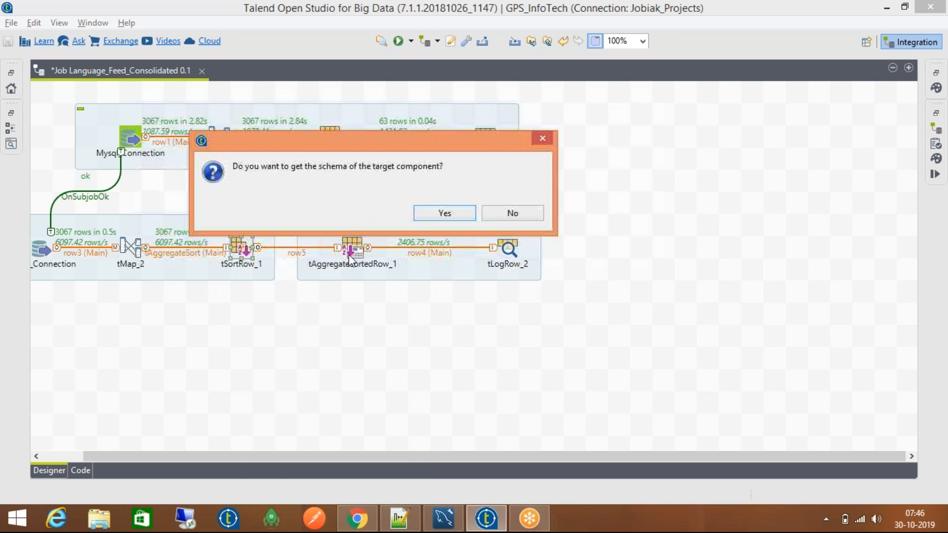
click(444, 213)
double_click(254, 248)
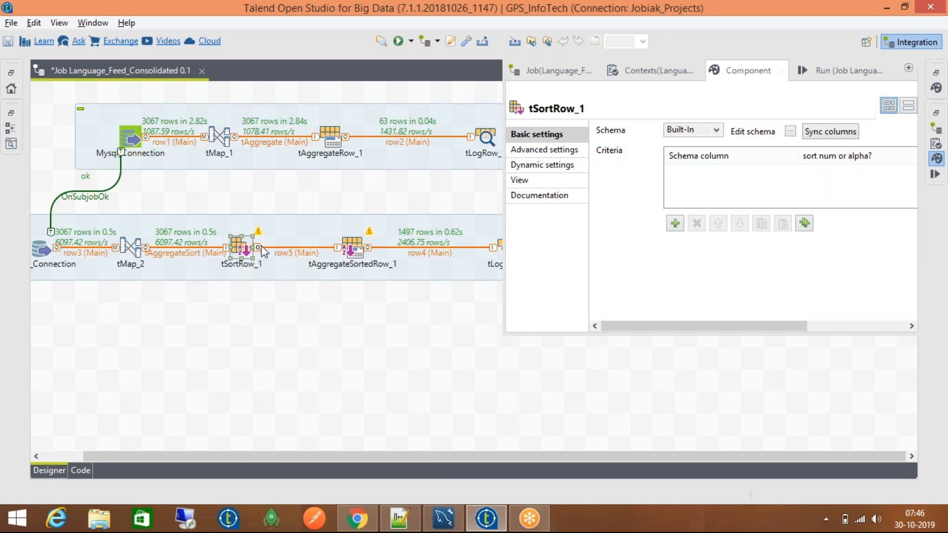
click(790, 132)
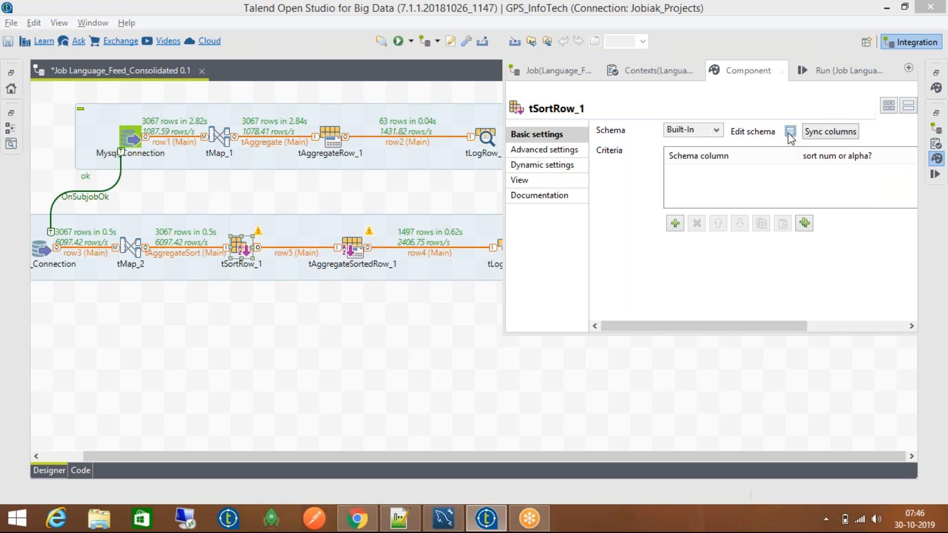
click(671, 361)
click(675, 223)
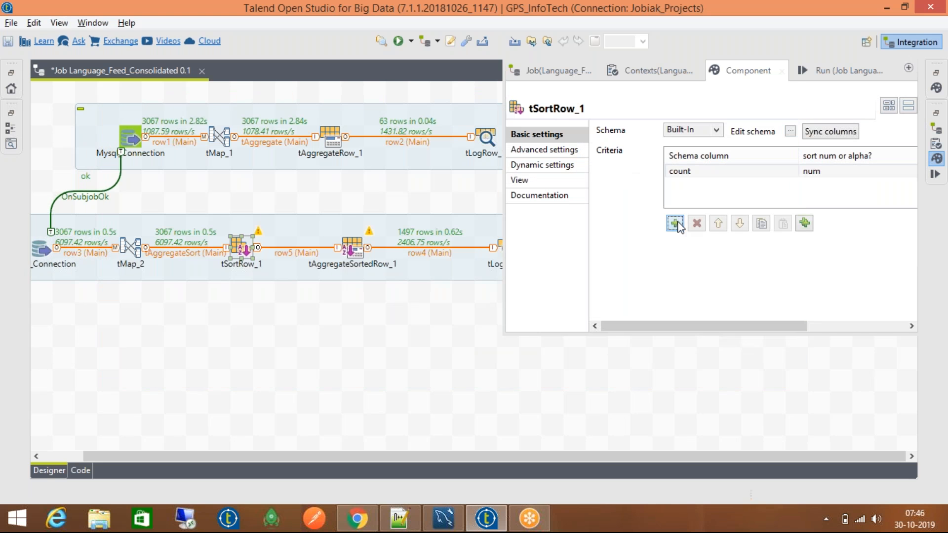
click(754, 171)
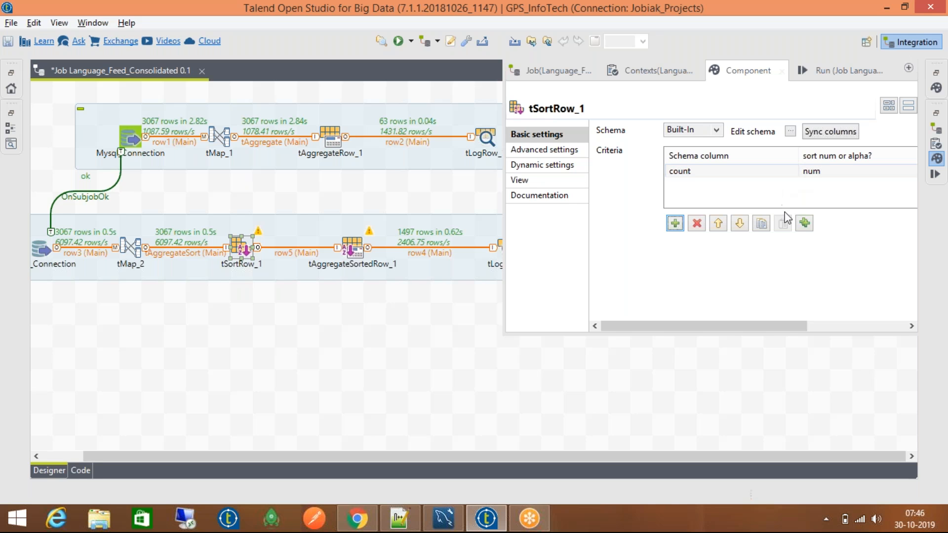
key(ctrl+z)
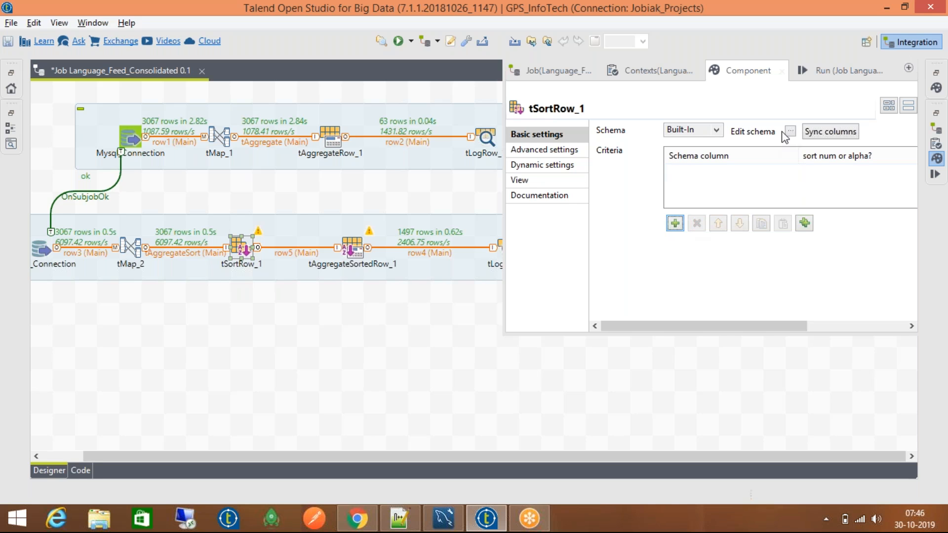
- Remove the count and languages columns from the output side of tSortRow_1's schema
click(790, 133)
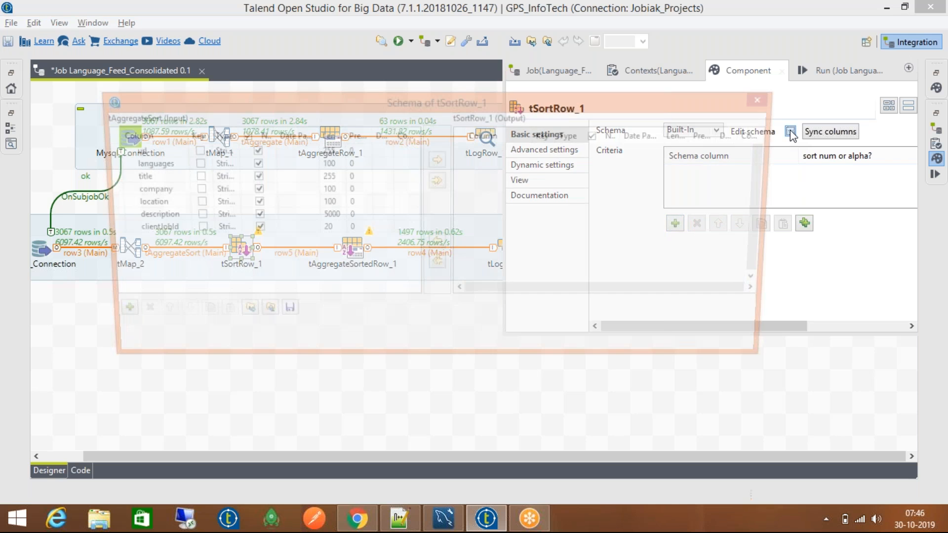
click(499, 151)
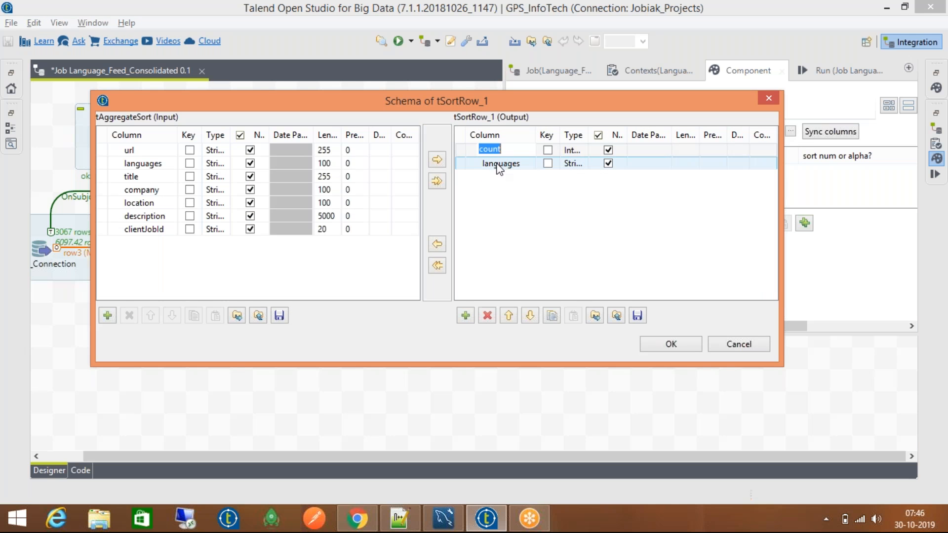
click(487, 316)
click(487, 316)
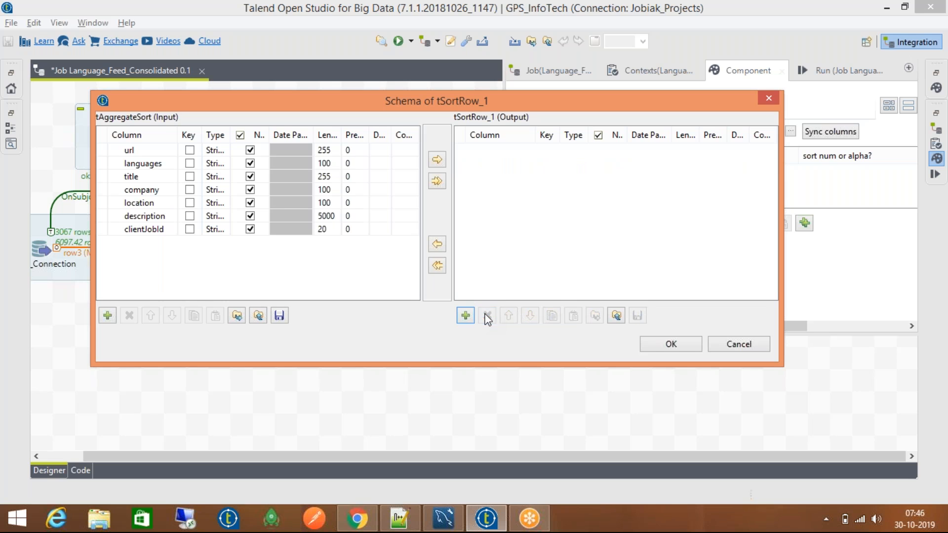
- Copy all tAggregateSort input columns into tSortRow_1's output schema, accept it, and propagate the changes
click(137, 153)
key(Escape)
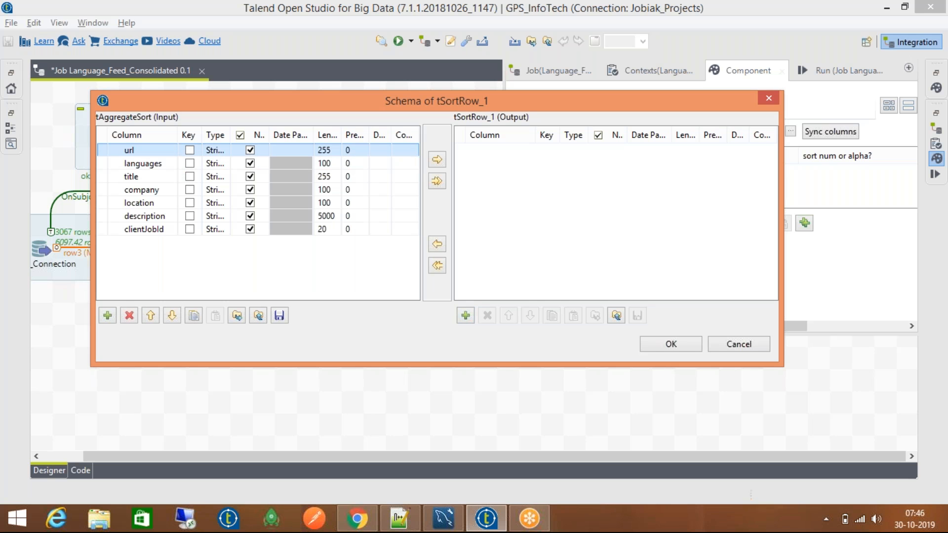
key(ctrl+a)
click(437, 158)
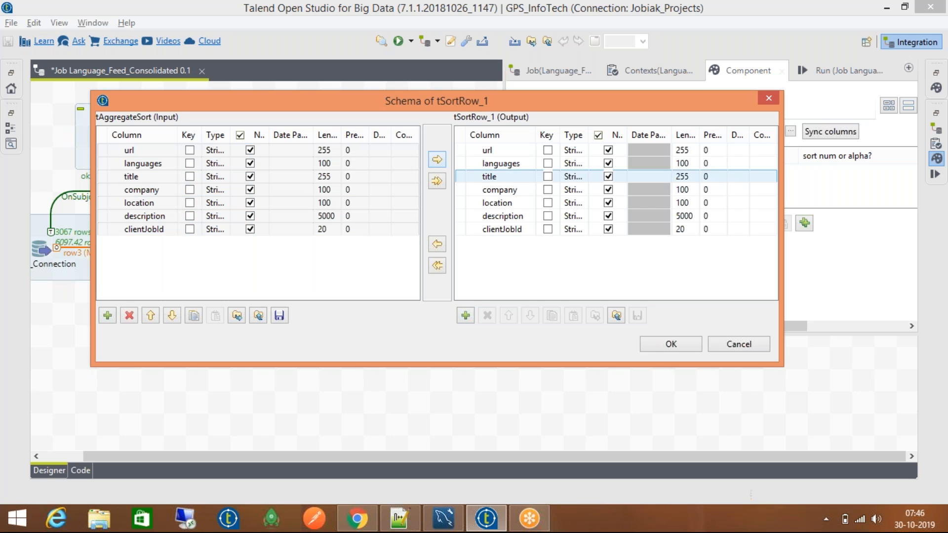
click(647, 342)
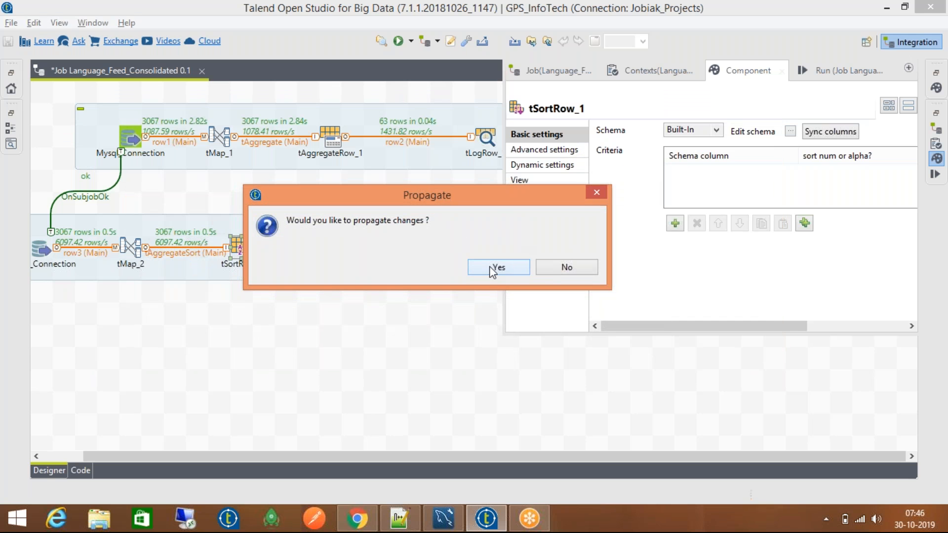
click(489, 265)
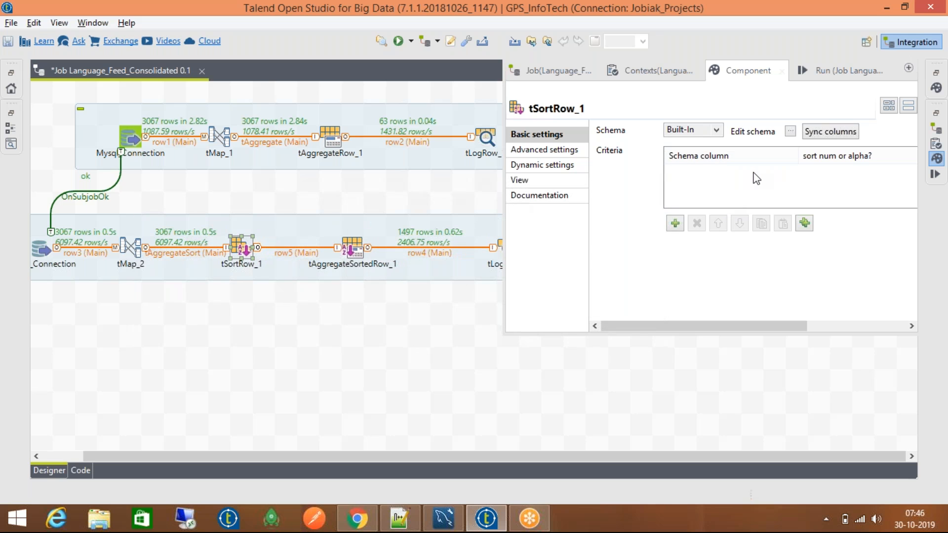
- Add a sort criterion to tSortRow_1 on the url column with the sort type alpha
click(675, 224)
click(703, 173)
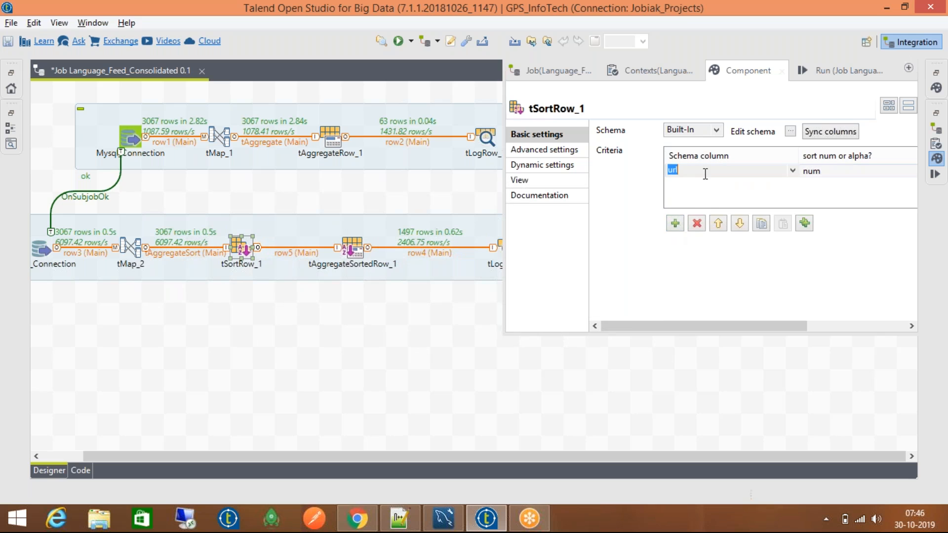
click(705, 170)
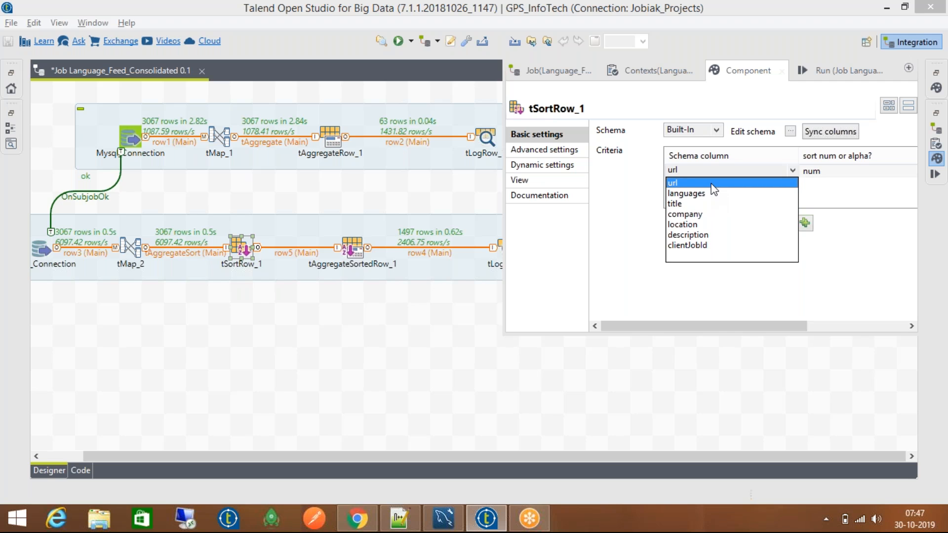
click(711, 184)
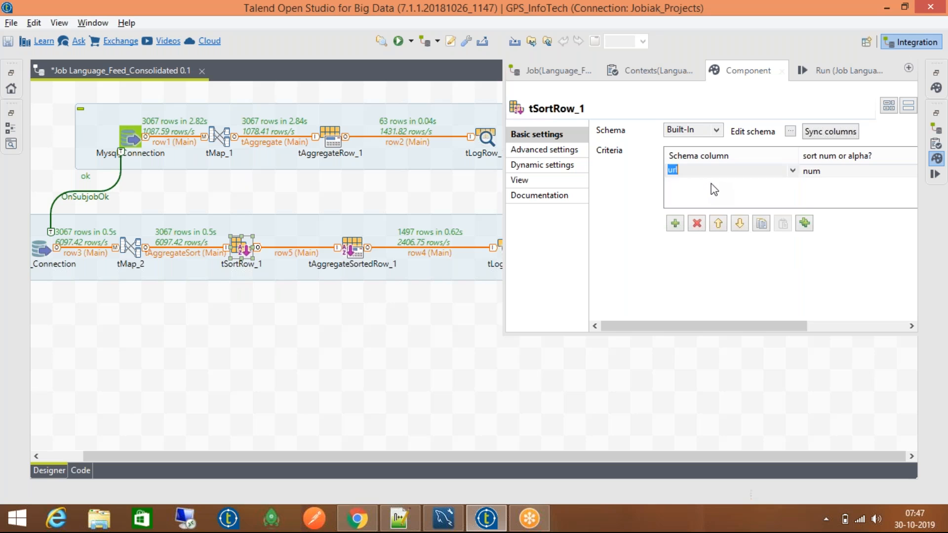
click(818, 178)
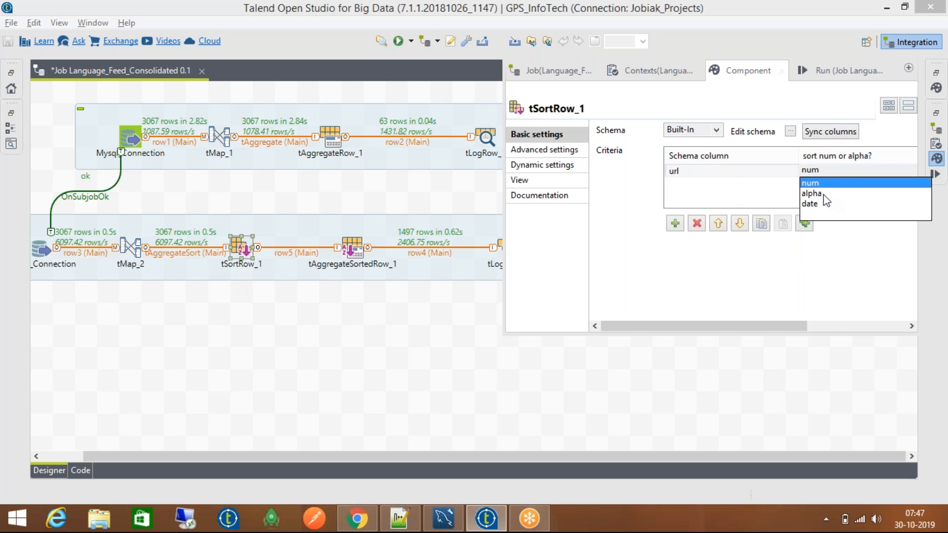
click(823, 195)
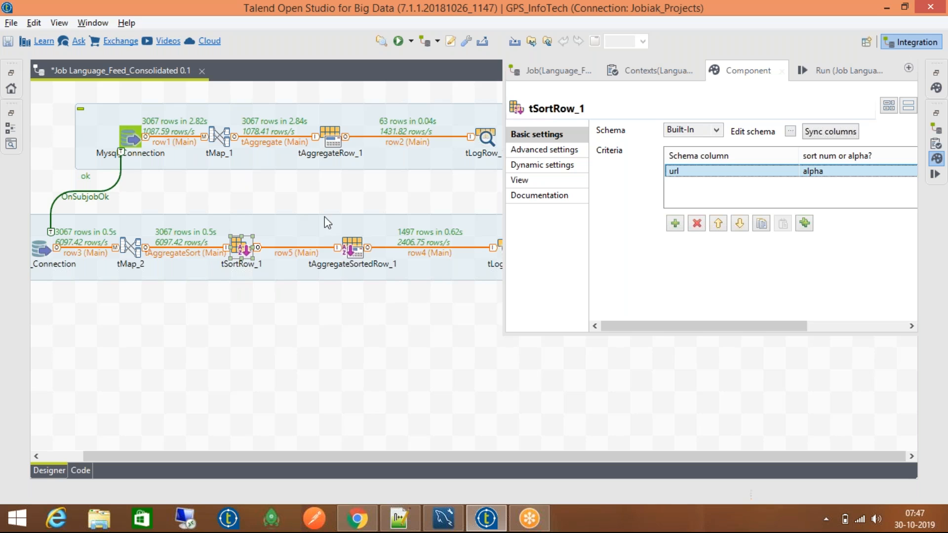
- Check the group-by column of tAggregateSortedRow_1 and set tSortRow_1's sort criterion column to languages
click(347, 244)
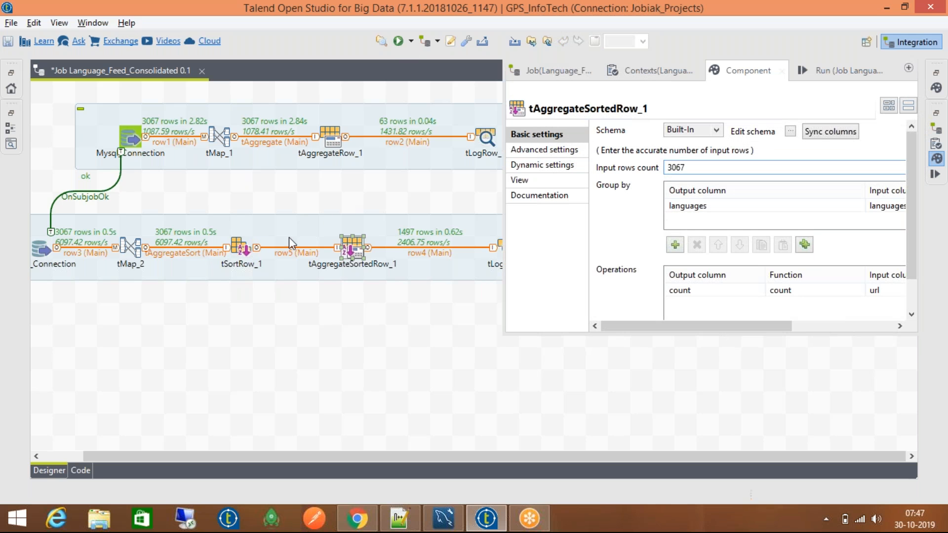
click(251, 249)
click(736, 170)
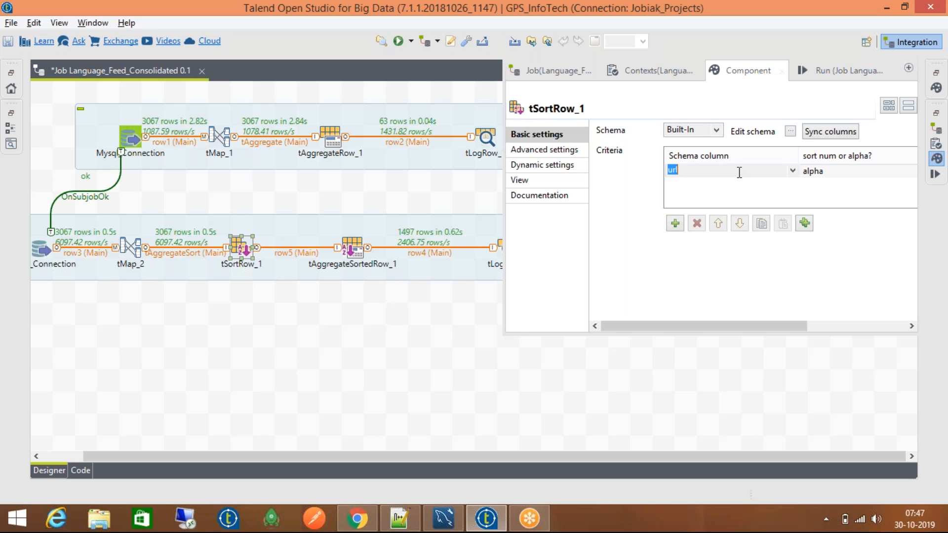
click(741, 174)
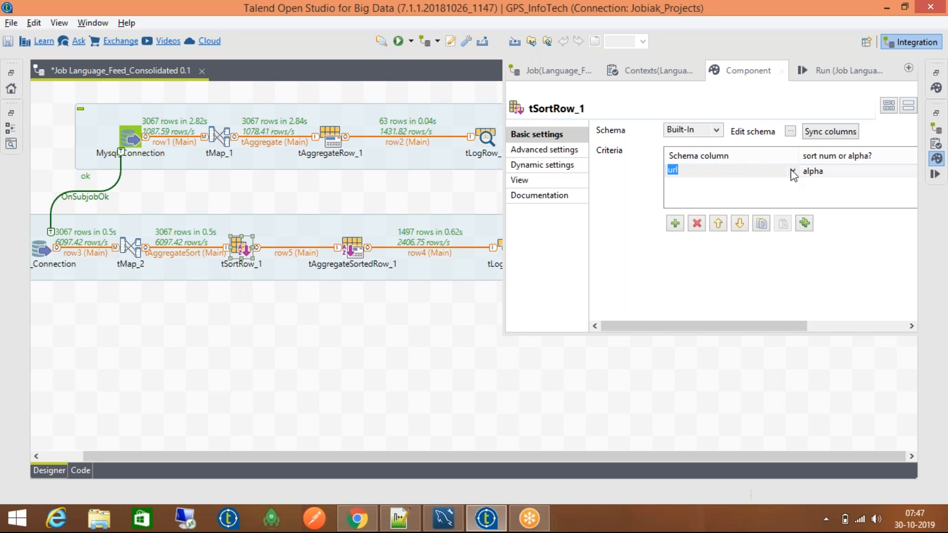
click(792, 172)
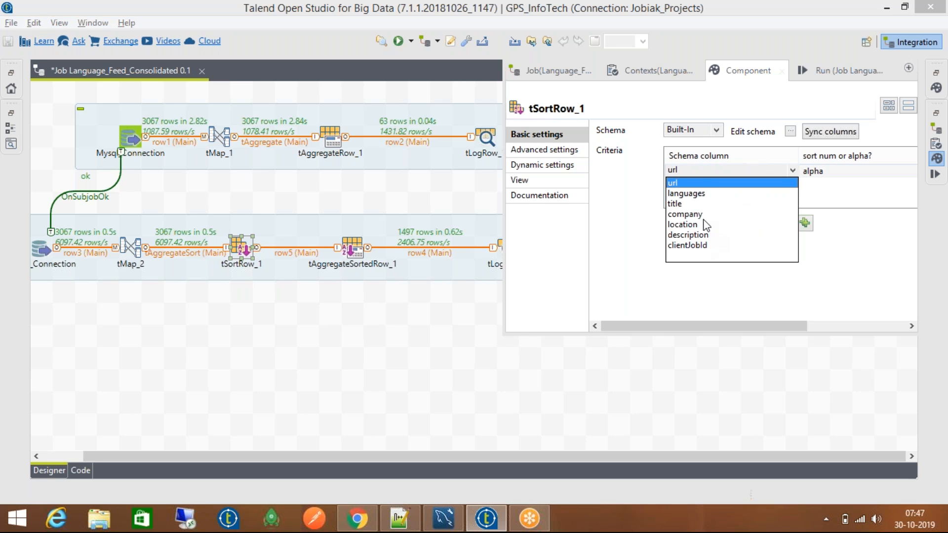
click(704, 195)
click(836, 187)
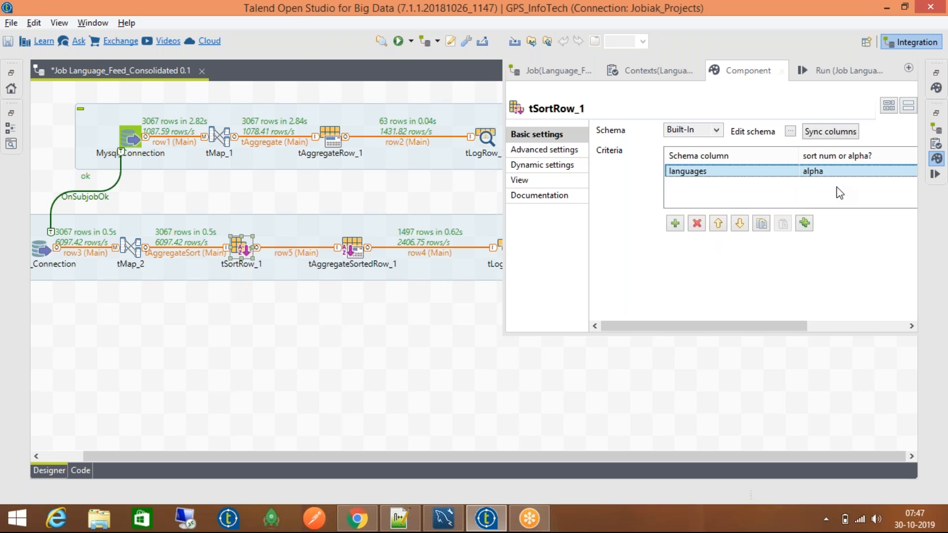
- Review the sort order of the languages criterion and the advanced settings available for tSortRow_1
drag(717, 323, 900, 343)
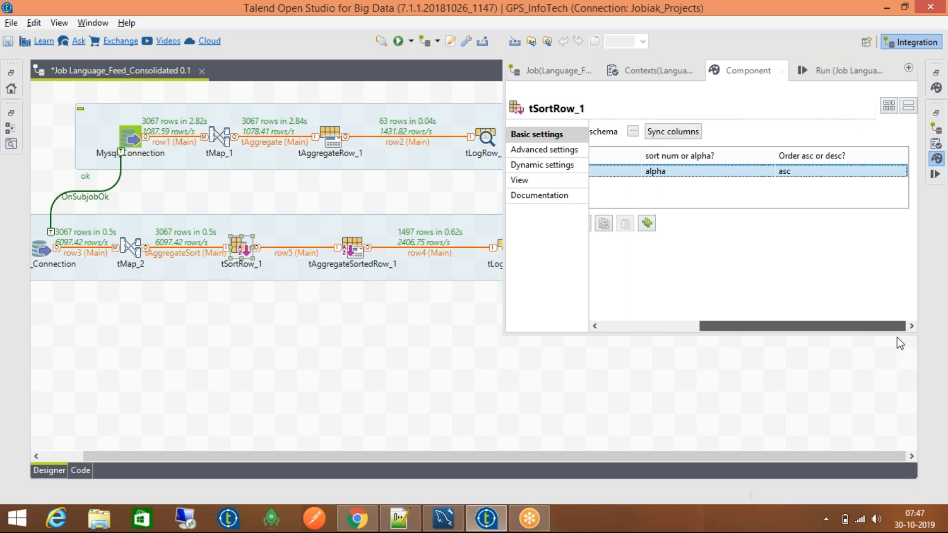
drag(899, 343, 668, 339)
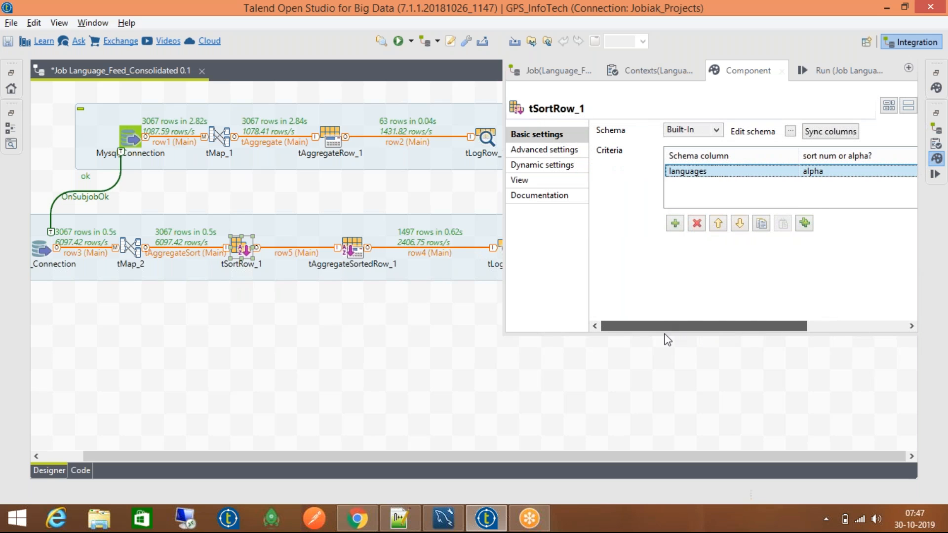
click(556, 156)
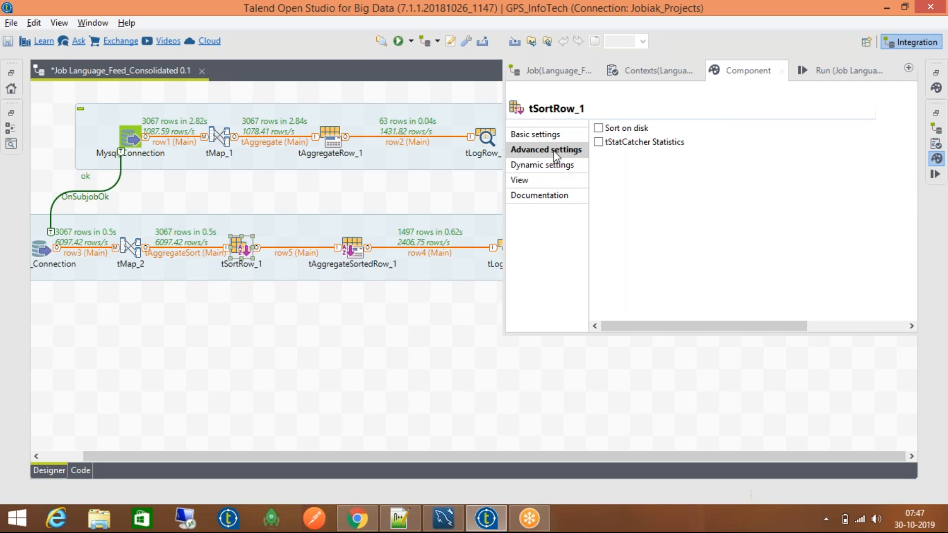
click(555, 134)
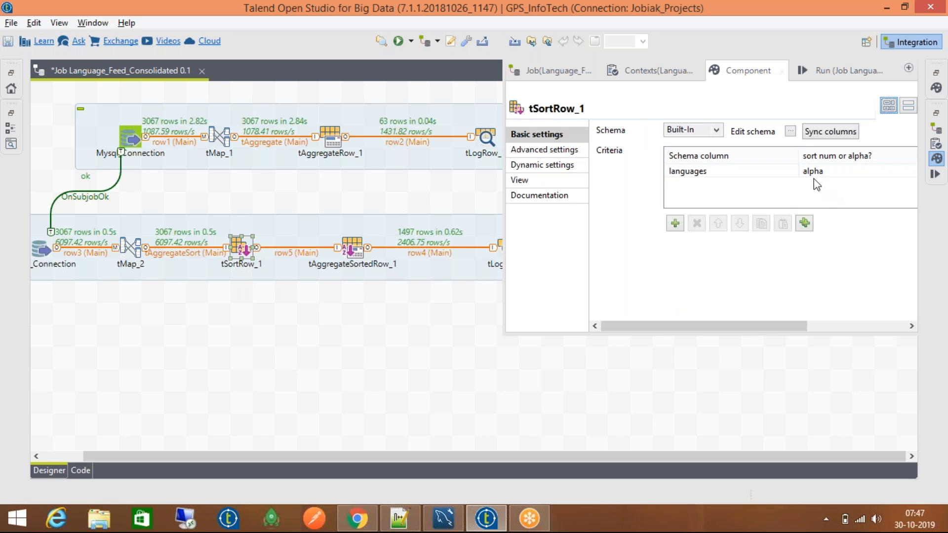
click(730, 169)
click(730, 170)
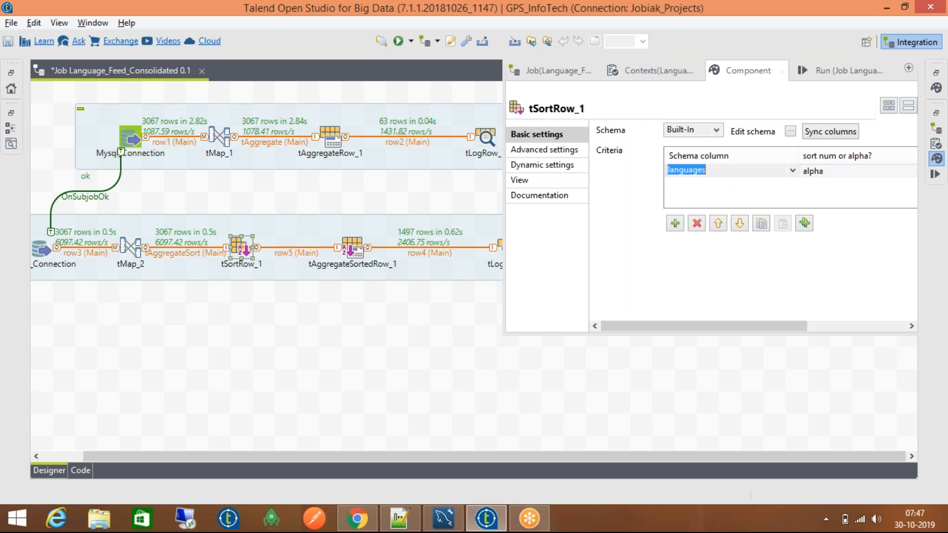
click(686, 185)
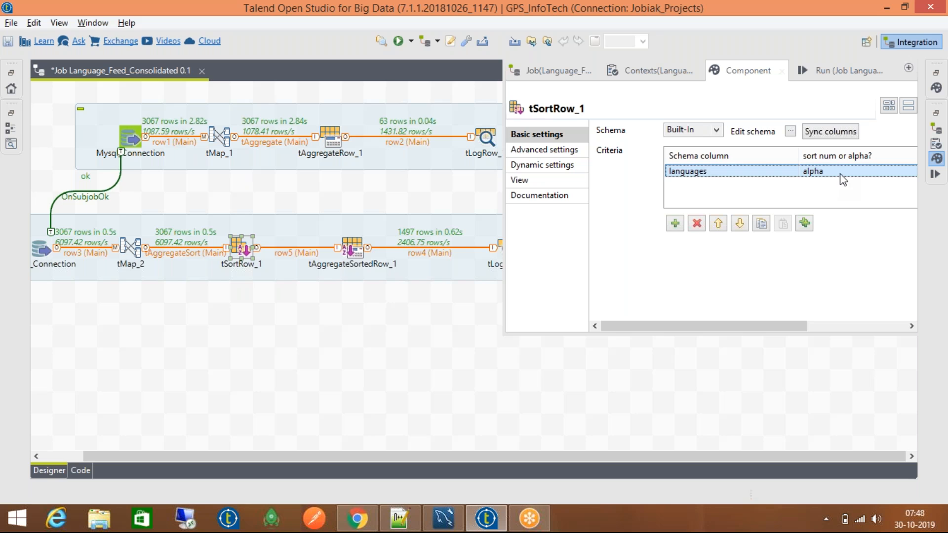
- Enable Sort on disk in tSortRow_1's advanced settings to examine its temp directory and buffer options, disable it, and return to the job design
click(561, 151)
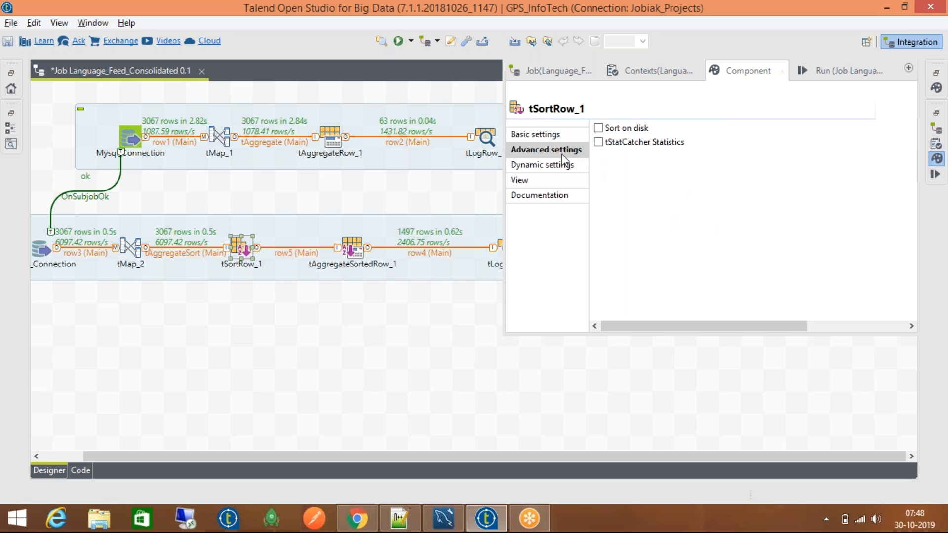
click(612, 128)
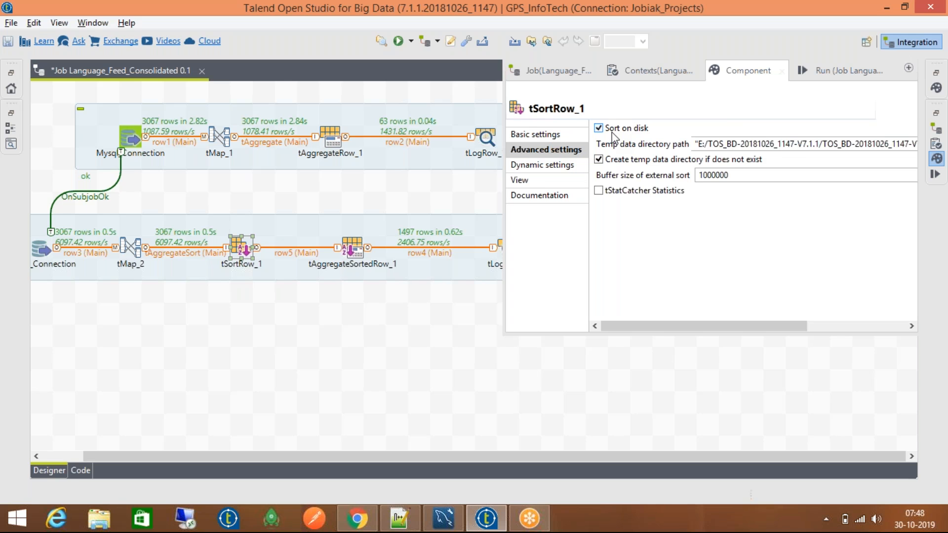
drag(612, 322, 708, 344)
drag(732, 326, 597, 329)
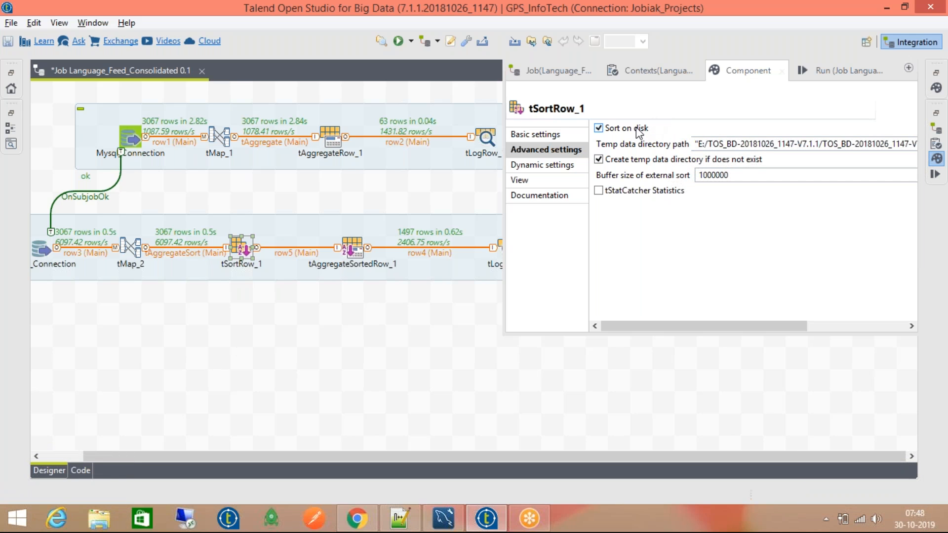
drag(728, 325, 609, 332)
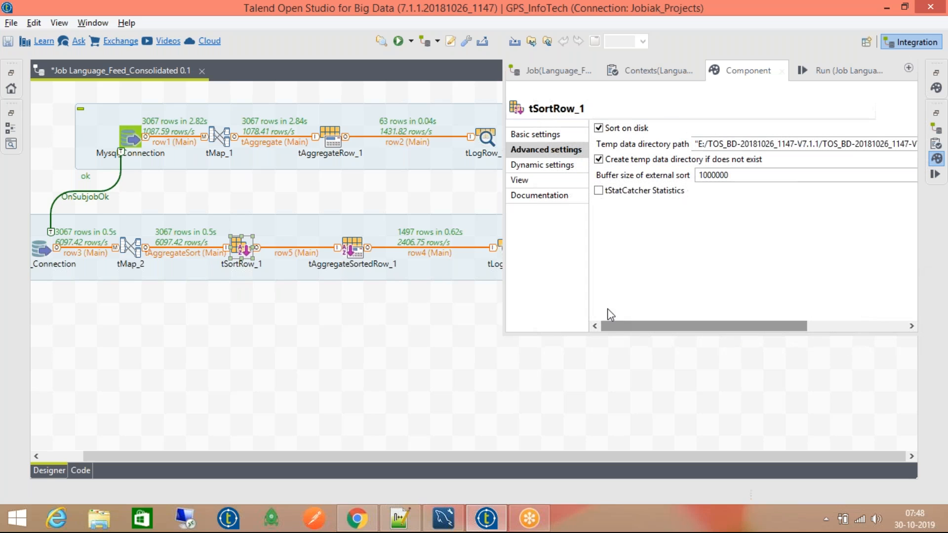
click(598, 128)
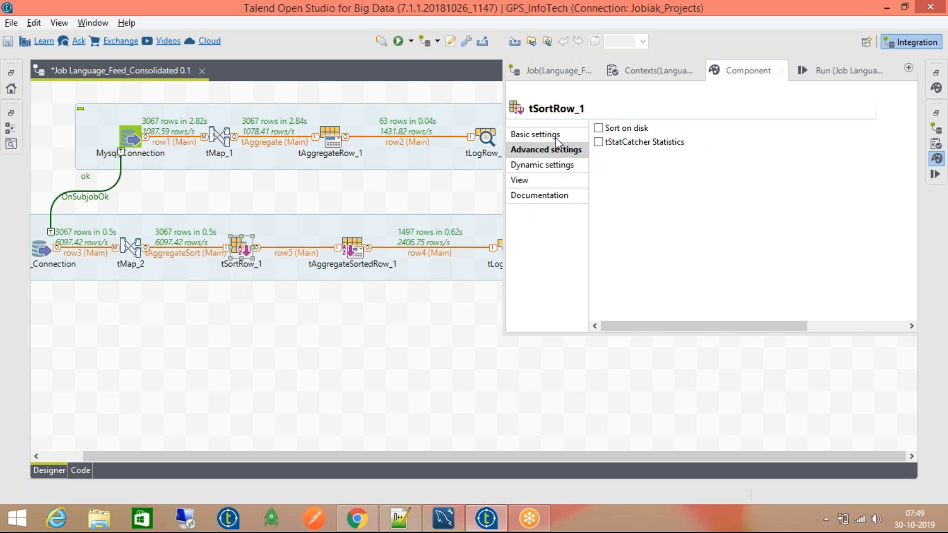
click(599, 128)
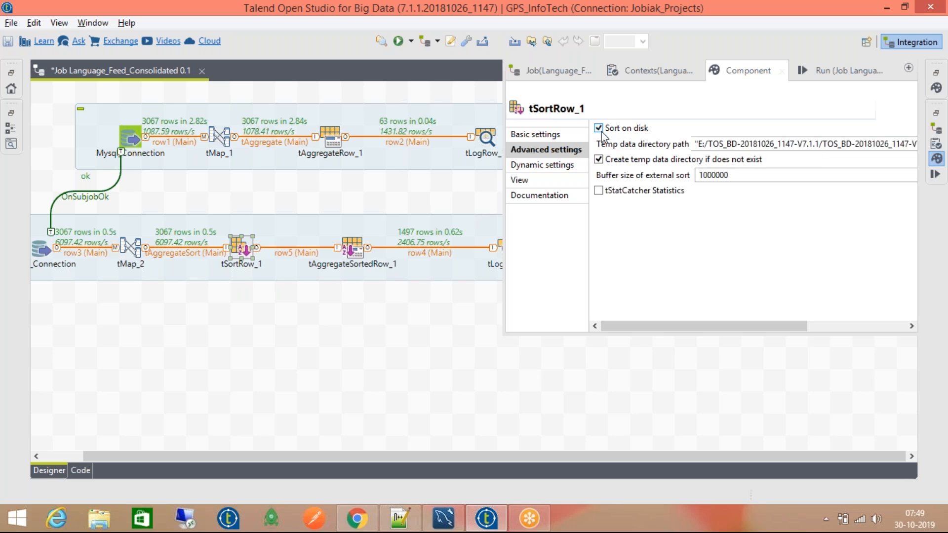
click(598, 128)
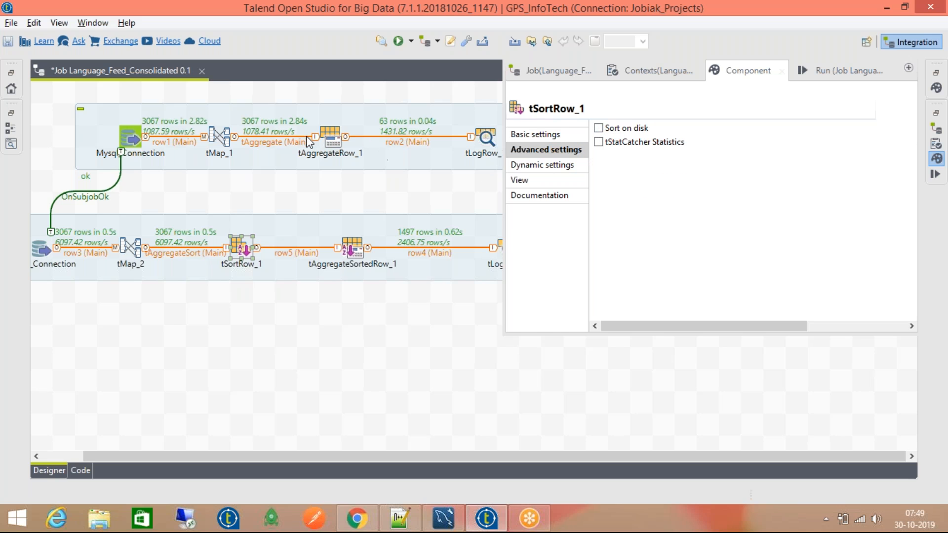
click(226, 137)
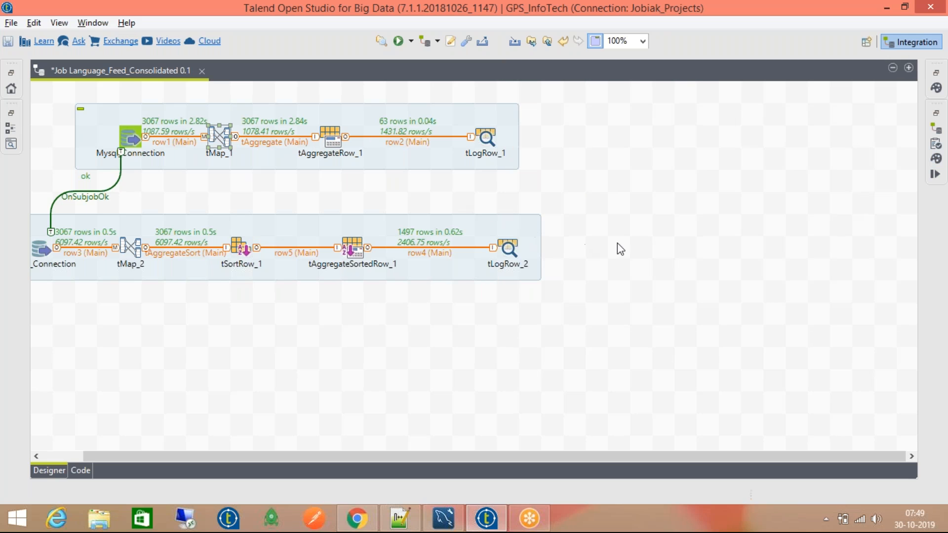
- Inspect the column mappings in tMap_1 and tMap_2 that feed the tAggregate and tAggregateSort outputs
double_click(226, 138)
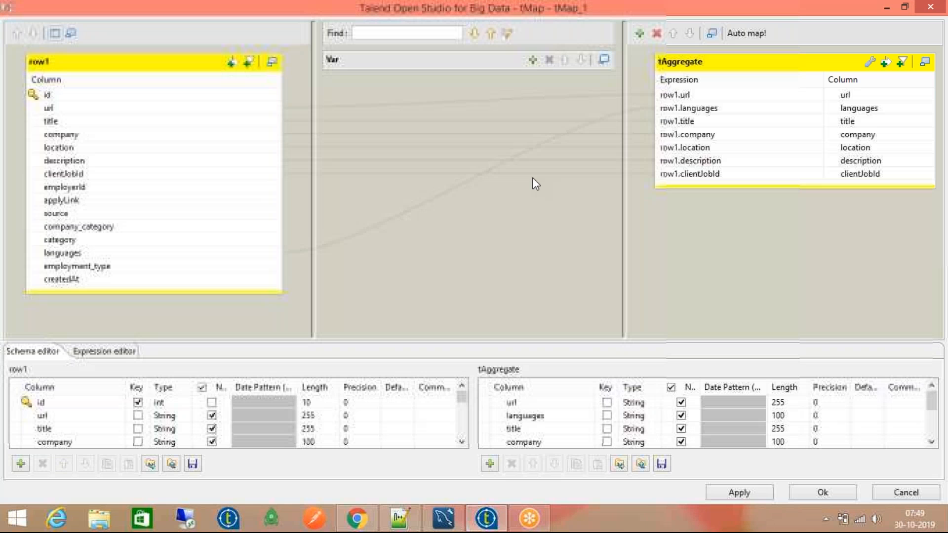
click(819, 493)
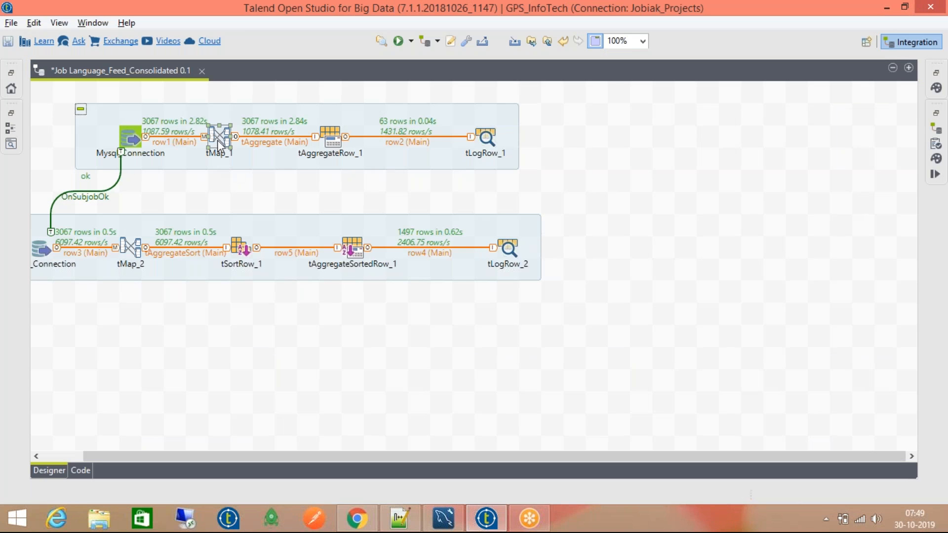
double_click(241, 248)
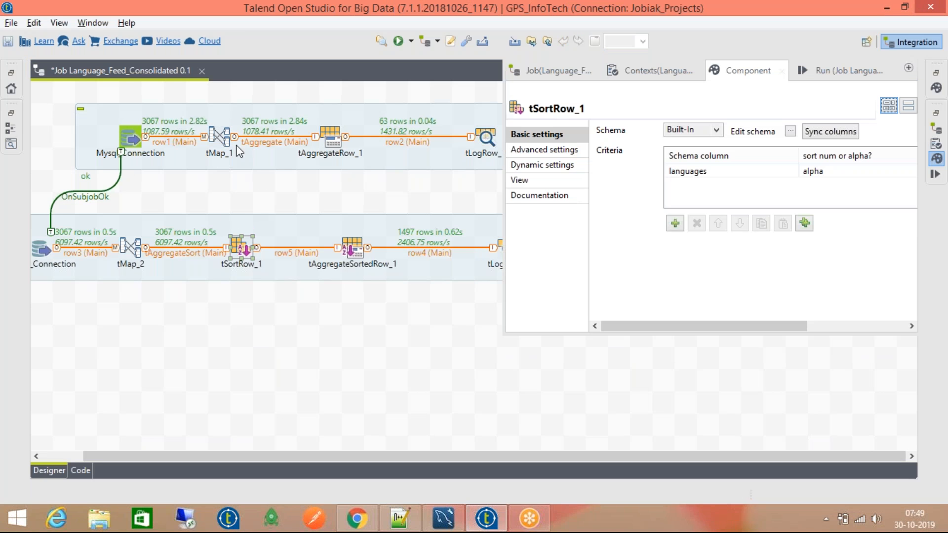
click(225, 134)
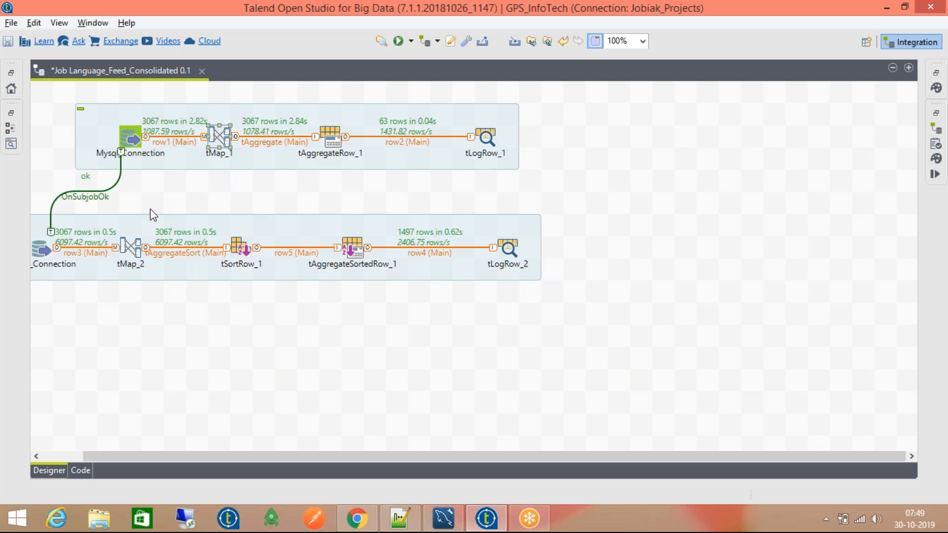
double_click(131, 248)
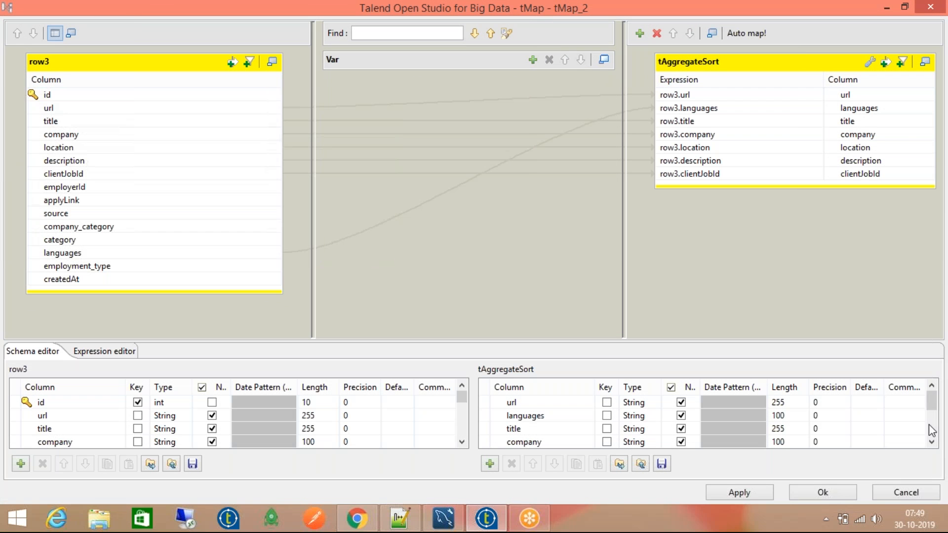
click(817, 490)
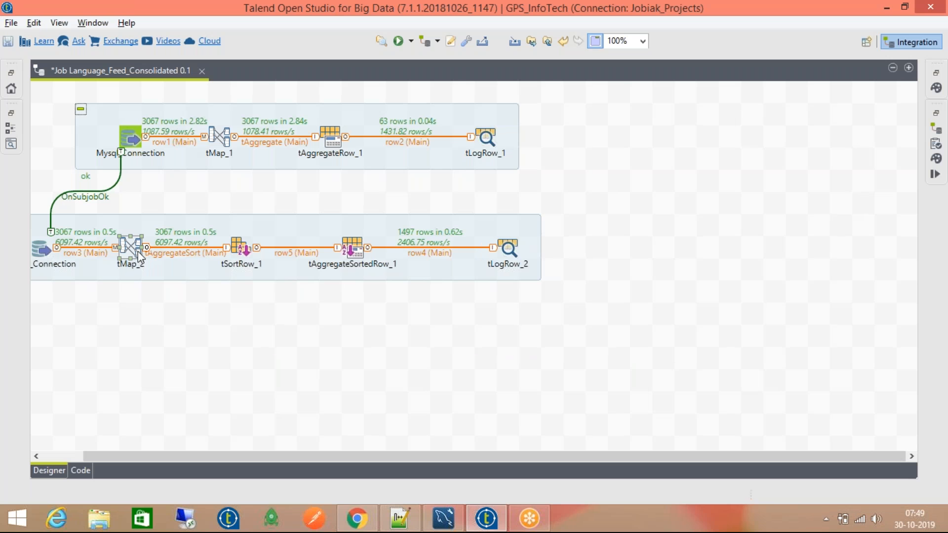
- Review tSortRow_1's sort criterion and order, and check the input rows count, group-by and operations of tAggregateSortedRow_1
click(236, 250)
double_click(236, 249)
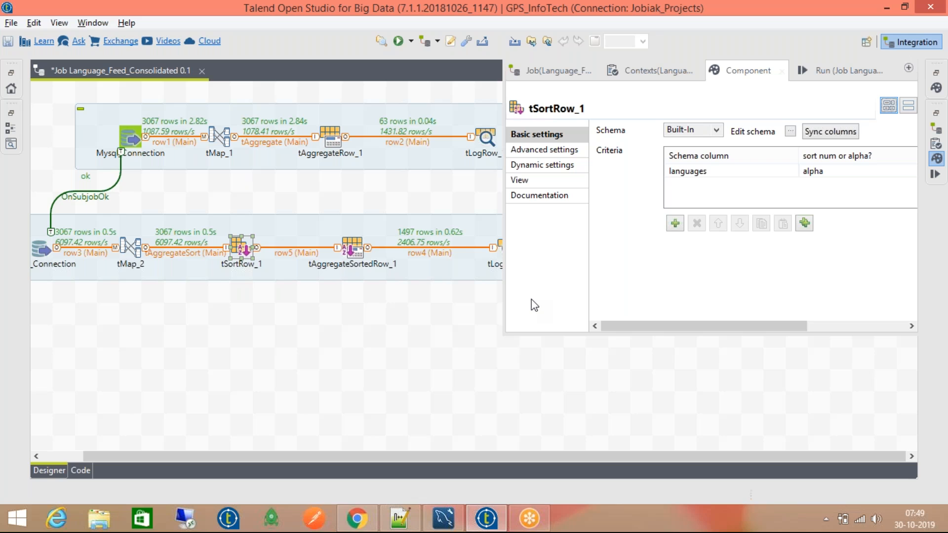
drag(789, 323, 868, 336)
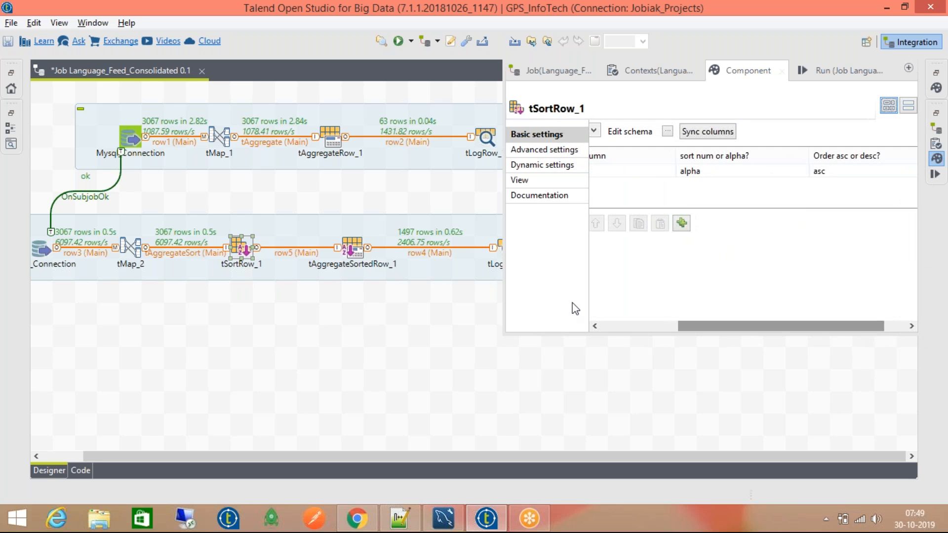
click(416, 270)
double_click(366, 247)
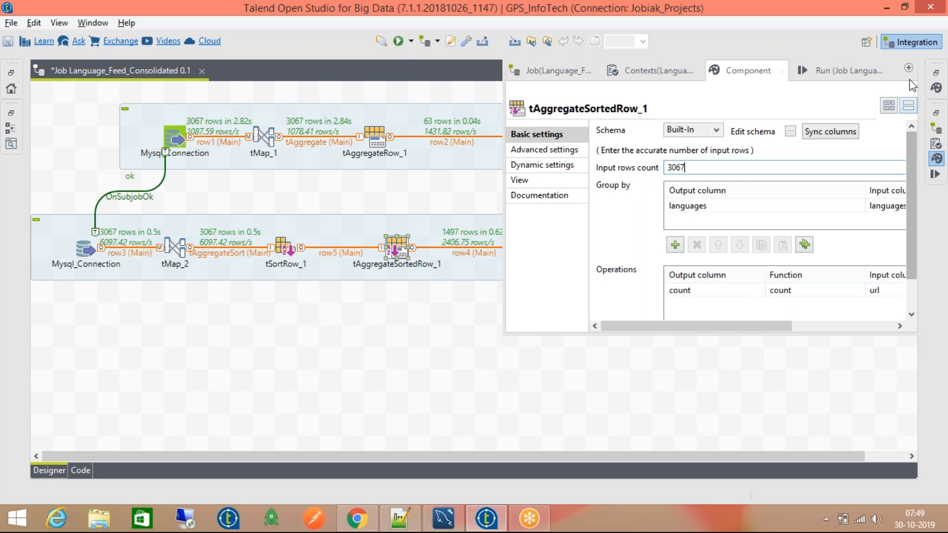
- Save the Language_Feed_Consolidated job and run it
click(390, 220)
key(ctrl+s)
key(F6)
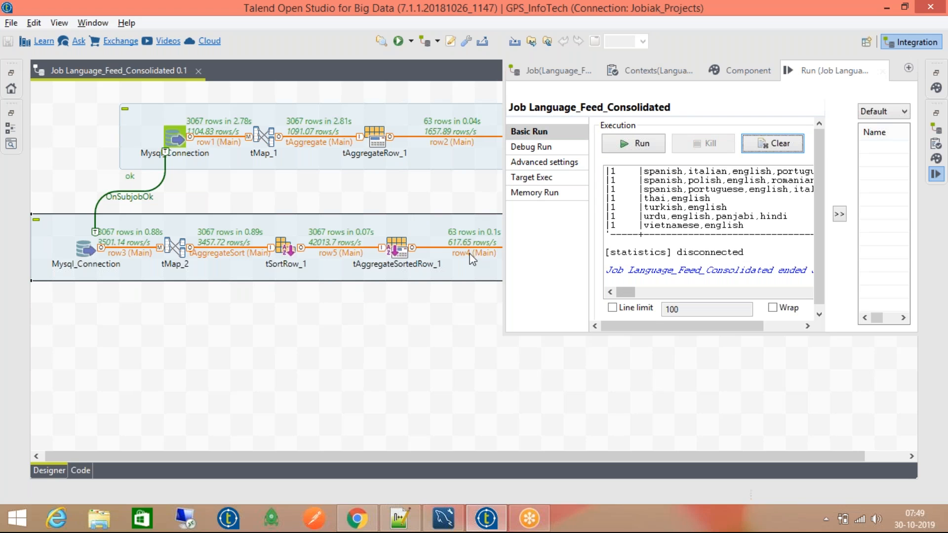
- Copy the job's full run output and replace the contents of the new 1 document in Notepad++ with it
click(682, 225)
key(ctrl+a)
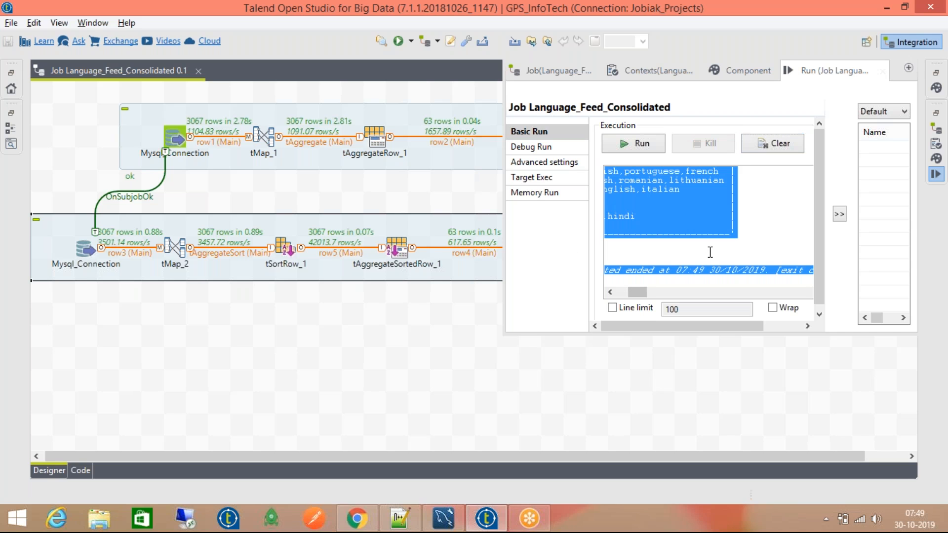
click(399, 519)
key(ctrl+a)
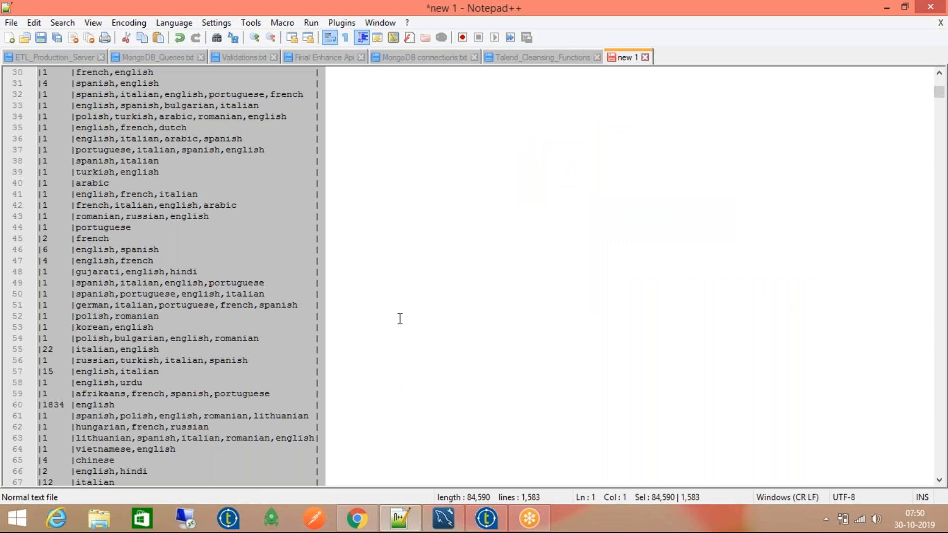
key(Delete)
key(ctrl+v)
- Look through the pasted run output from its end back to the start, covering the tLogRow_2 and tLogRow_1 tables
key(Up)
key(Up)
key(Up)
key(Up)
key(Up)
key(Up)
key(Up)
key(Up)
key(Up)
key(Up)
key(Up)
key(Up)
key(Up)
key(Up)
key(Up)
key(Up)
key(Up)
key(Up)
key(Up)
key(Up)
key(Up)
key(Up)
key(Up)
key(Up)
key(Up)
key(Up)
key(Up)
key(Up)
key(Up)
key(Up)
key(Up)
key(Up)
key(Up)
key(Up)
key(Up)
key(Up)
key(Up)
key(Up)
key(Up)
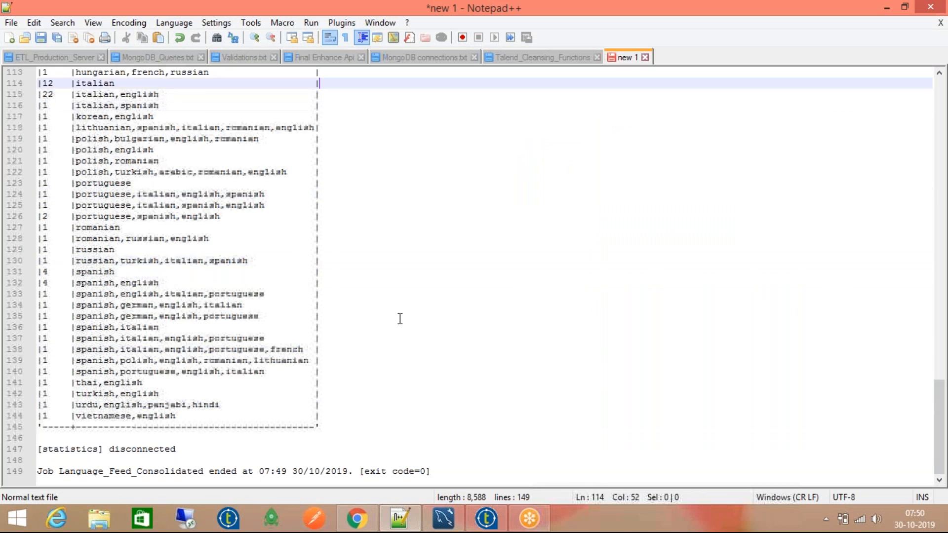
key(Up)
key(Up)
key(Up)
key(Up)
key(Up)
key(Up)
key(Up)
key(Up)
key(Up)
key(Up)
key(Up)
key(Up)
key(Up)
key(Up)
key(Up)
key(Up)
key(Up)
key(Up)
key(Up)
key(Up)
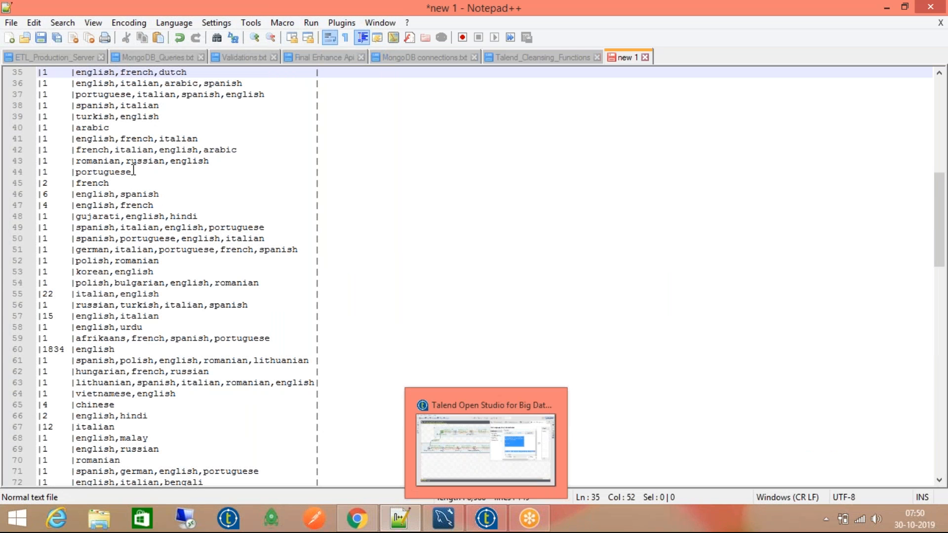
scroll(132, 168, up, 5)
scroll(132, 169, up, 7)
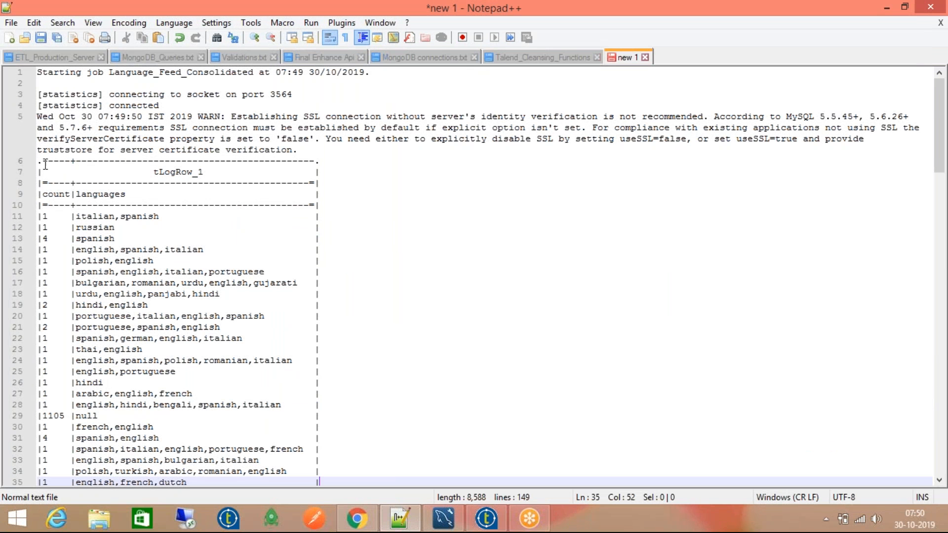
- Select and copy the entire tLogRow_1 table, from its upper border on line 6 through its closing border on line 74
click(44, 162)
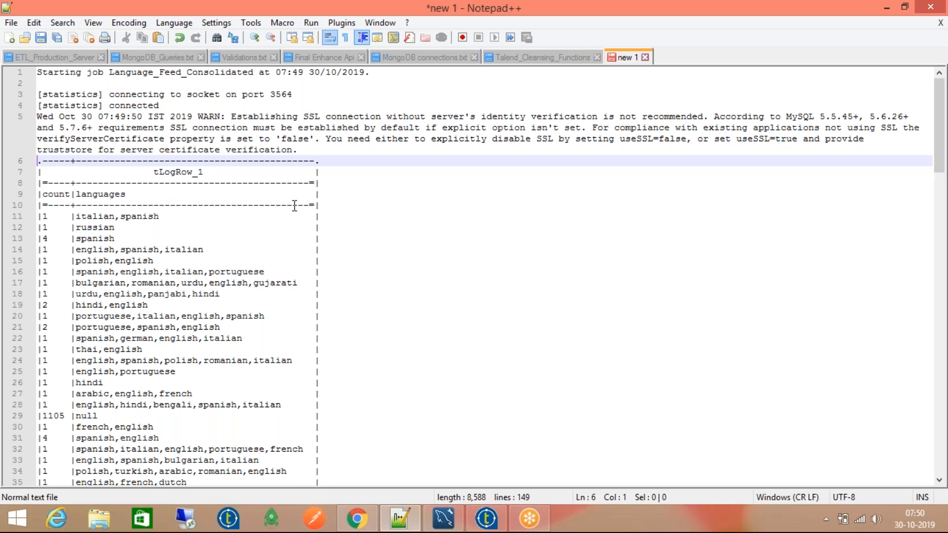
key(Home)
key(shift+Down)
key(shift+Down)
key(shift+Down)
key(shift+Down)
key(shift+Down)
key(shift+Down)
key(shift+Down)
key(shift+Down)
key(shift+Down)
key(shift+Down)
key(shift+Down)
key(shift+Down)
key(shift+Down)
key(shift+Down)
key(shift+Down)
key(shift+Down)
key(shift+Down)
key(shift+Down)
key(shift+Down)
key(shift+Down)
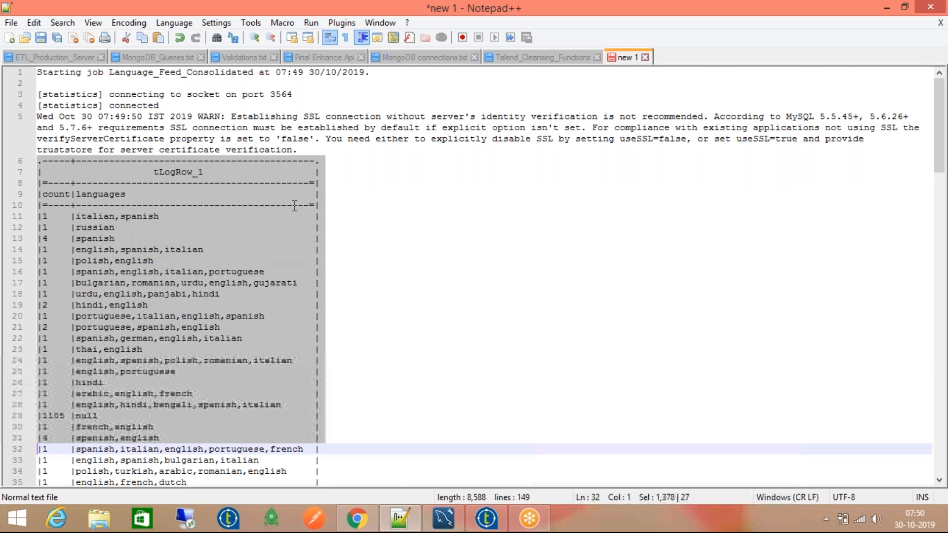
key(shift+Down)
key(shift+Down)
key(shift+Down)
key(shift+Down)
key(shift+Down)
key(shift+Down)
key(shift+Down)
key(shift+Down)
key(shift+Down)
key(shift+Down)
key(shift+Down)
key(shift+Down)
key(shift+Down)
key(shift+Down)
key(shift+Down)
key(shift+Down)
key(shift+Down)
key(shift+Down)
key(shift+Down)
key(shift+Down)
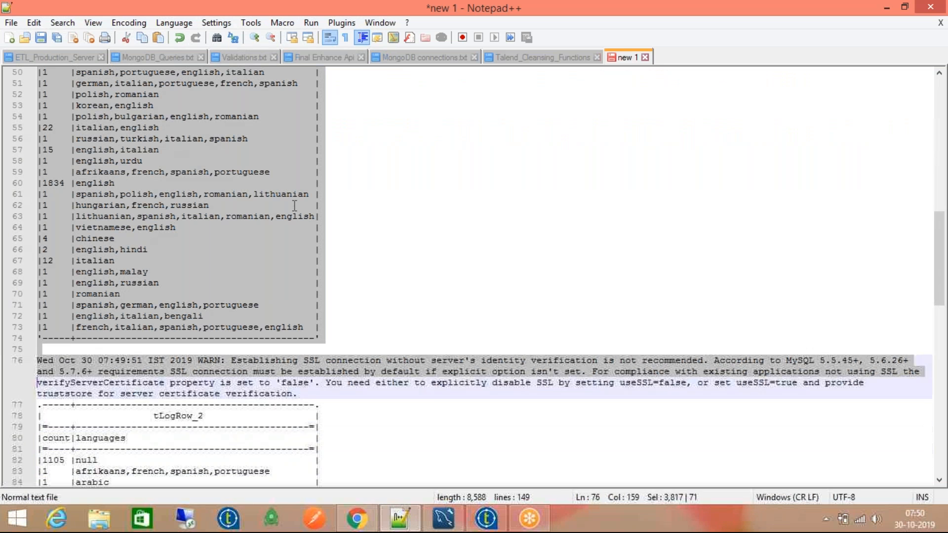
key(shift+Up)
key(shift+Down)
key(shift+Up)
key(shift+Up)
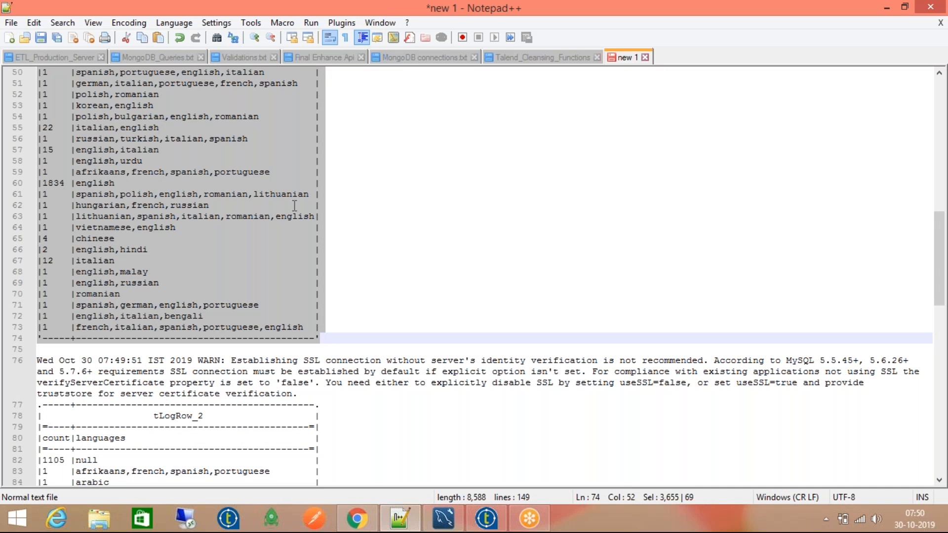
key(shift+Down)
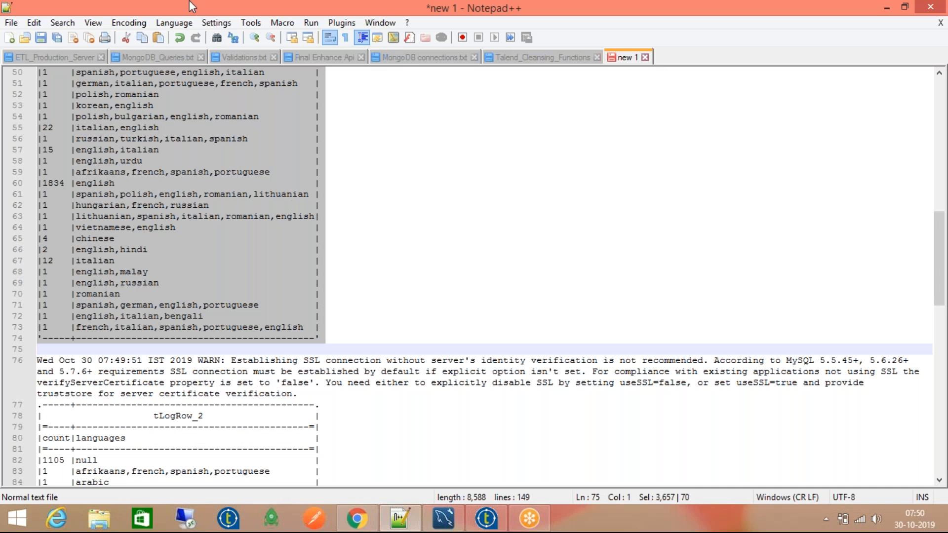
- Clear the open windows from the desktop, open the Final_Actors_Details_Inner_Join_Trg_Rejcet file in Excel and start a blank workbook
click(883, 8)
click(882, 8)
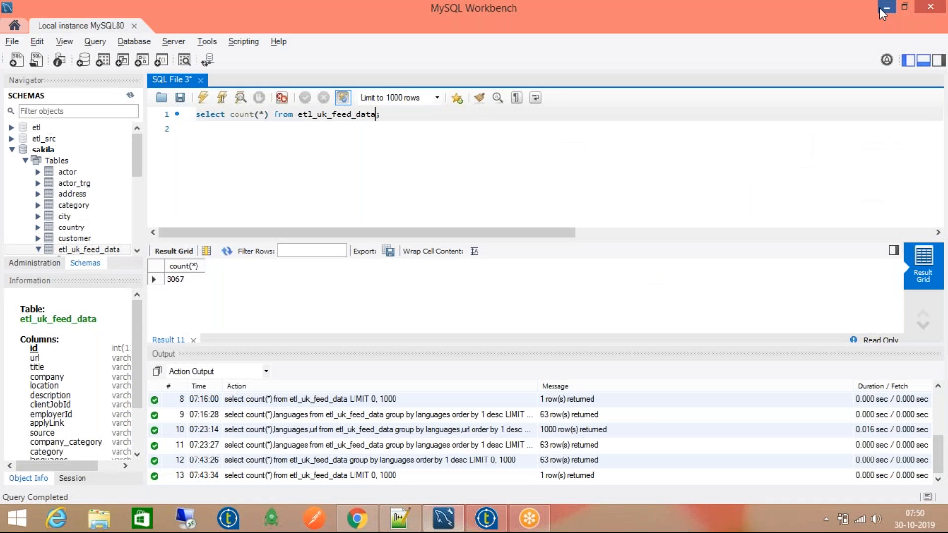
click(882, 8)
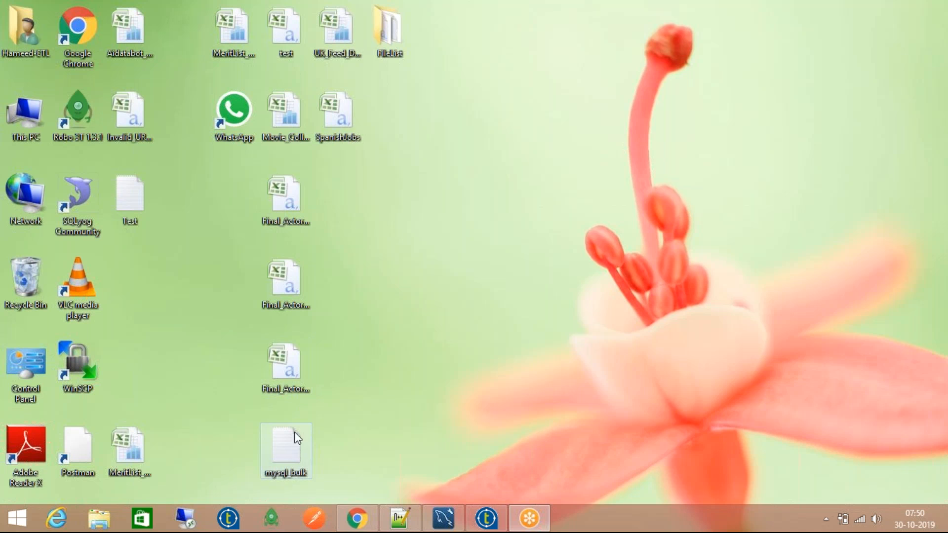
right_click(290, 364)
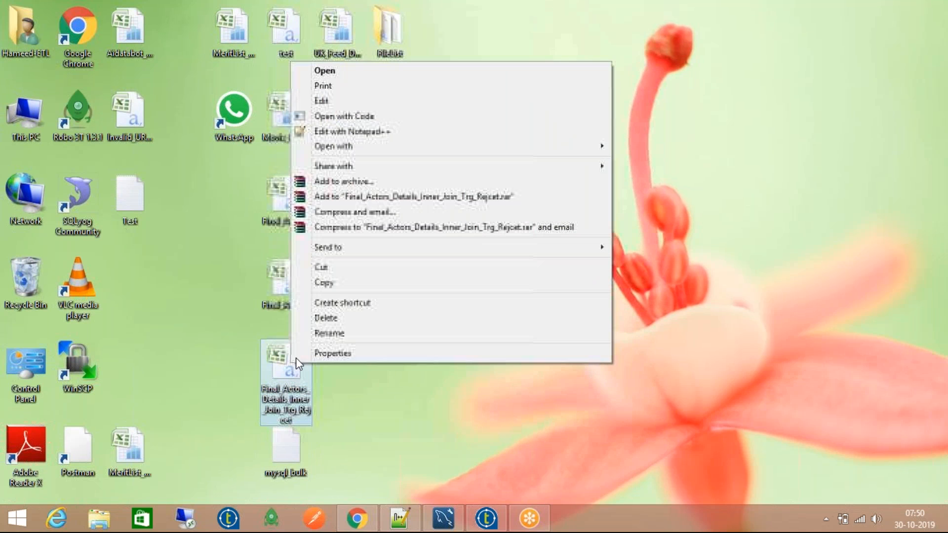
click(405, 73)
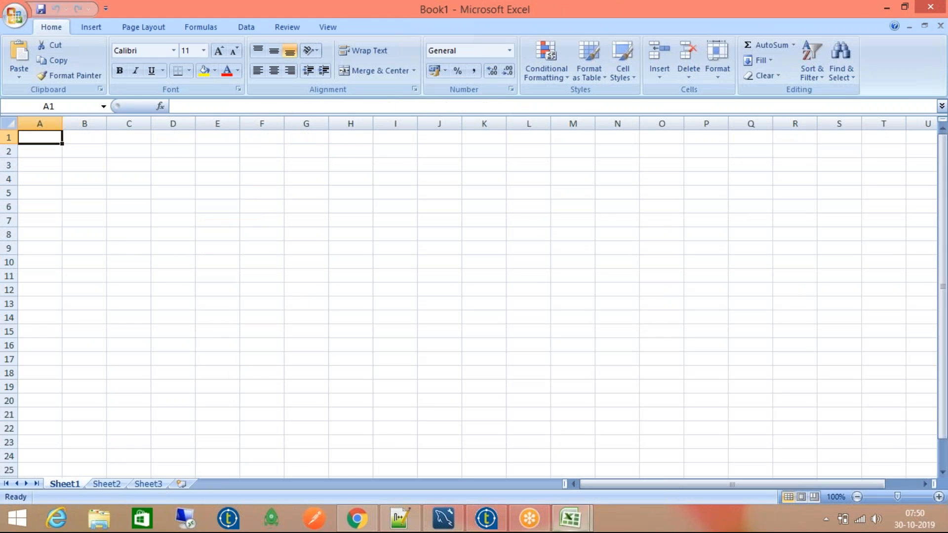
- Paste the copied tLogRow_1 table into Sheet1 of Book1 starting at cell A1
key(ctrl+v)
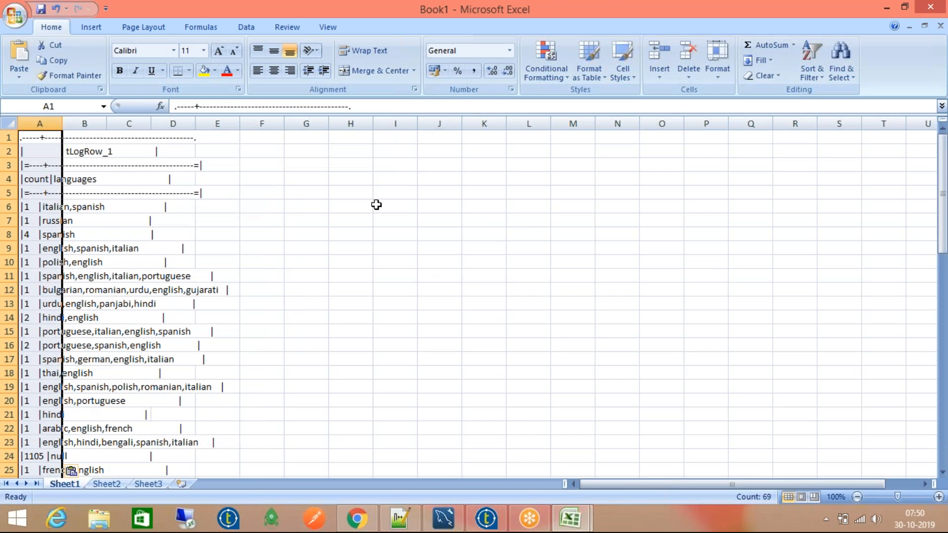
click(331, 161)
click(303, 150)
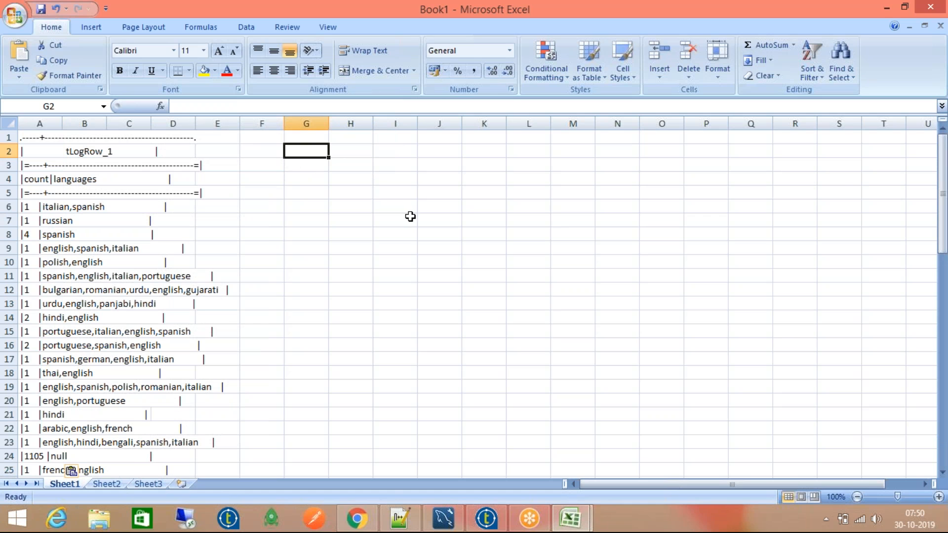
- Return to Notepad++ and select and copy the entire tLogRow_2 table, from line 77 through line 145
key(alt+Tab)
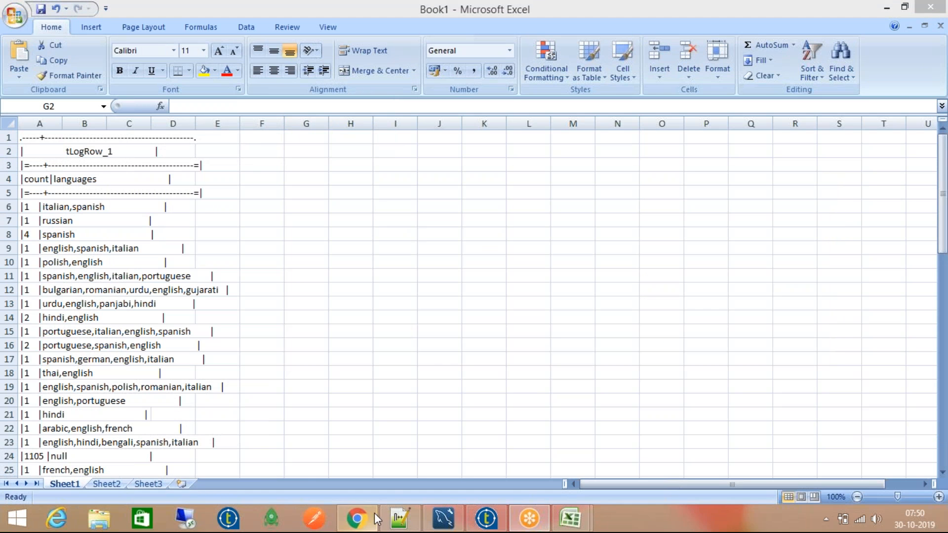
click(399, 518)
scroll(67, 386, down, 3)
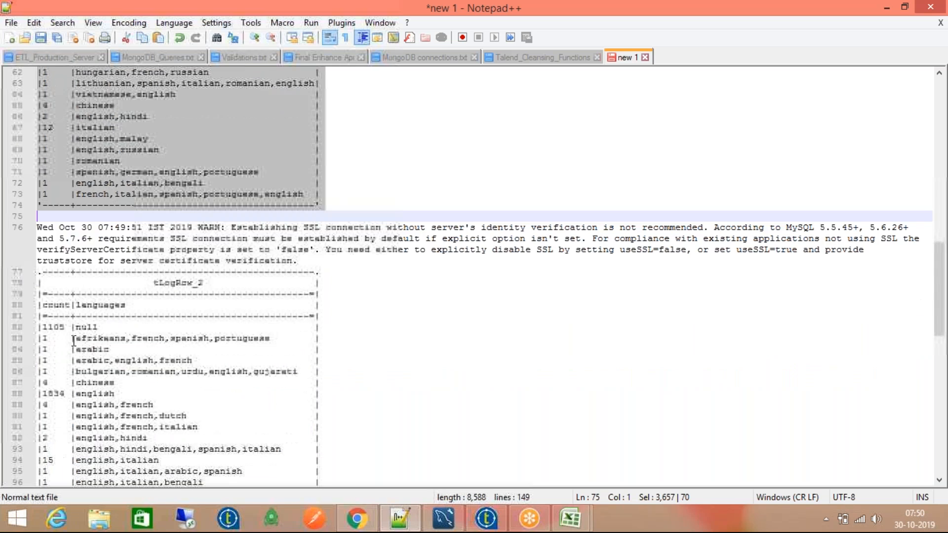
click(38, 271)
scroll(211, 367, down, 7)
scroll(211, 368, down, 11)
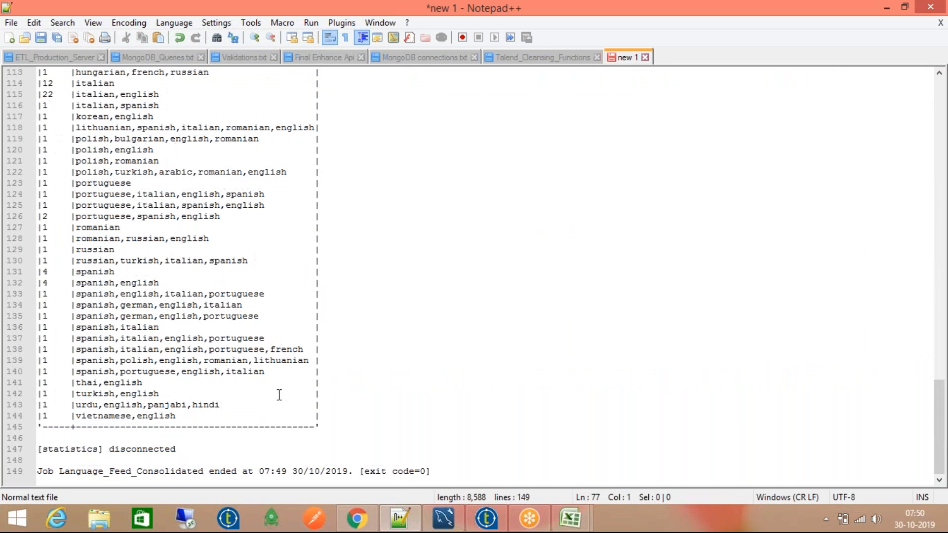
shift+click(357, 430)
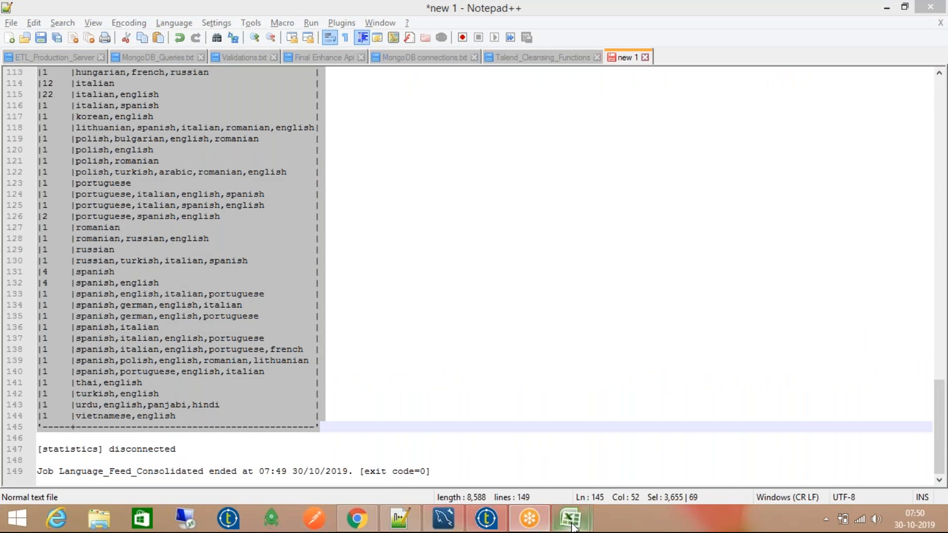
- Switch to the Book1 workbook in Excel and paste the tLogRow_2 table starting at cell G1
mouse_move(570, 518)
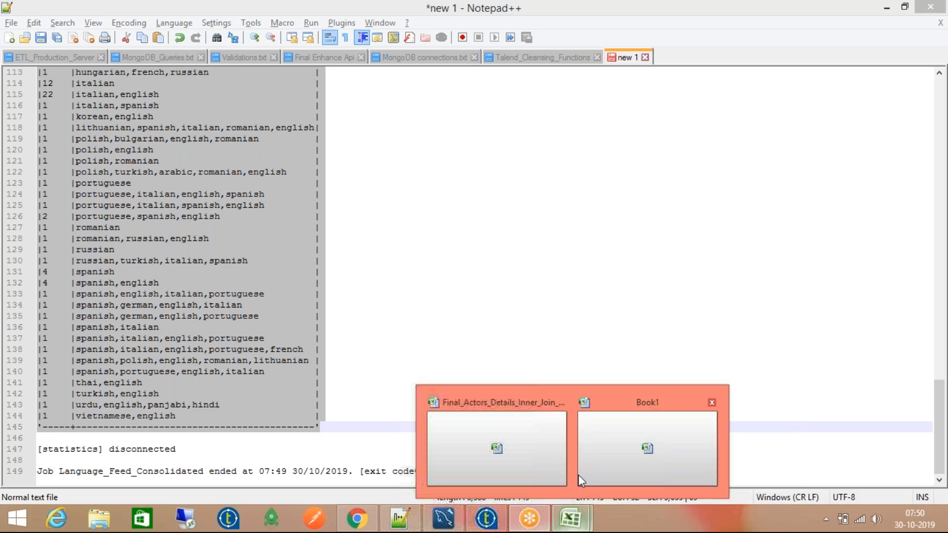
click(610, 438)
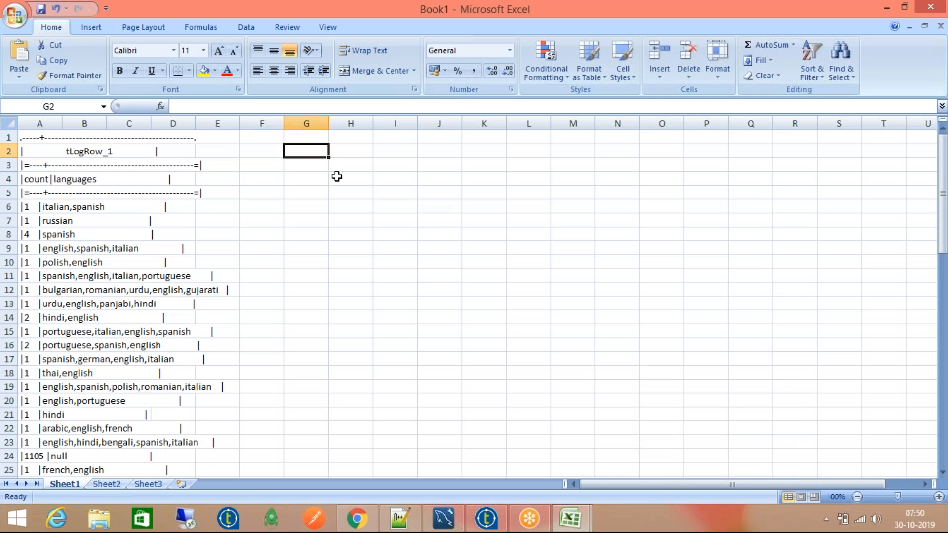
click(305, 135)
key(ctrl+v)
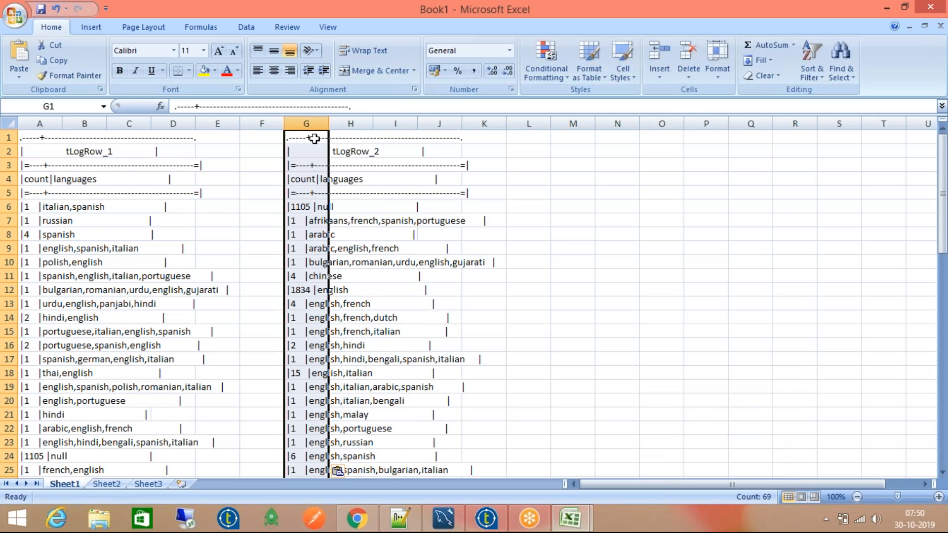
- Compare the row order and counts of the tLogRow_1 and tLogRow_2 tables on Sheet1 from the first row to the end
click(519, 169)
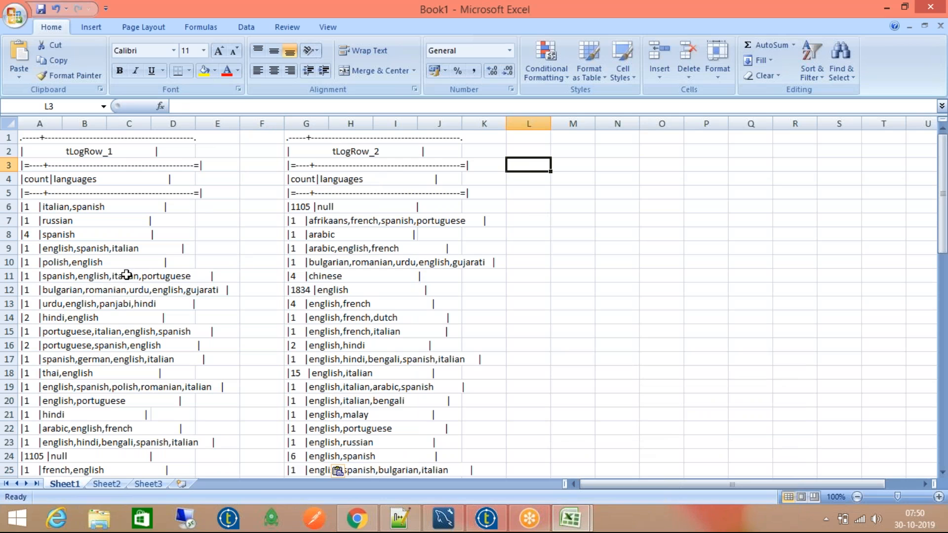
scroll(217, 235, down, 1)
scroll(216, 235, down, 1)
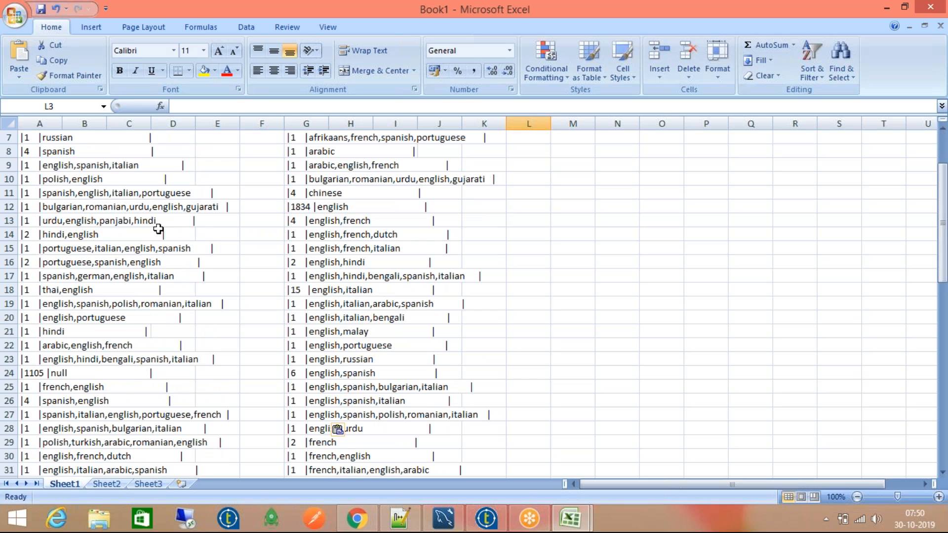
scroll(113, 229, down, 2)
scroll(113, 230, down, 4)
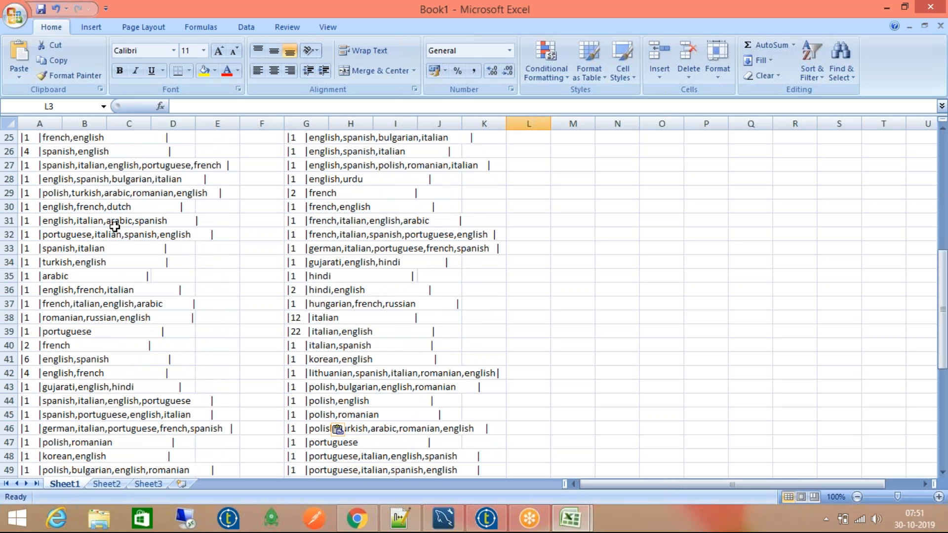
scroll(115, 226, down, 11)
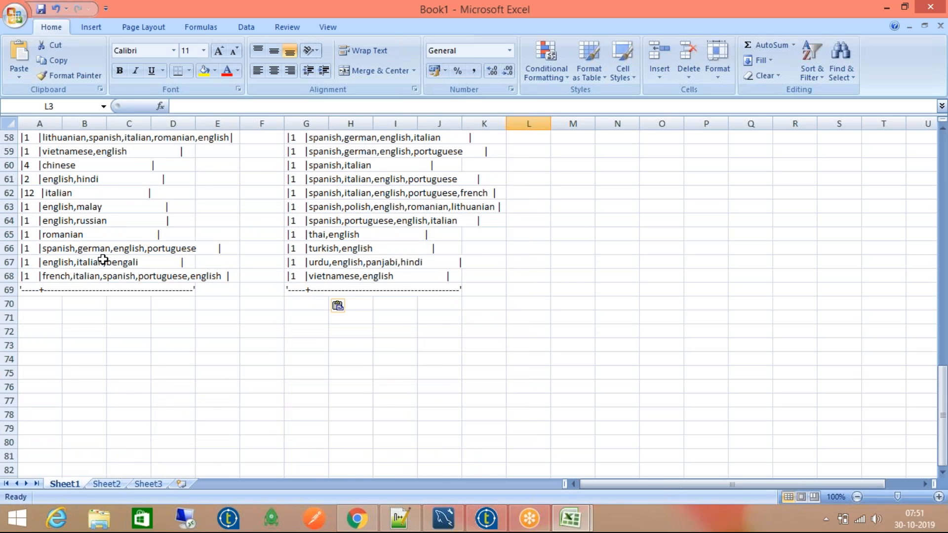
scroll(103, 259, up, 3)
scroll(103, 256, up, 14)
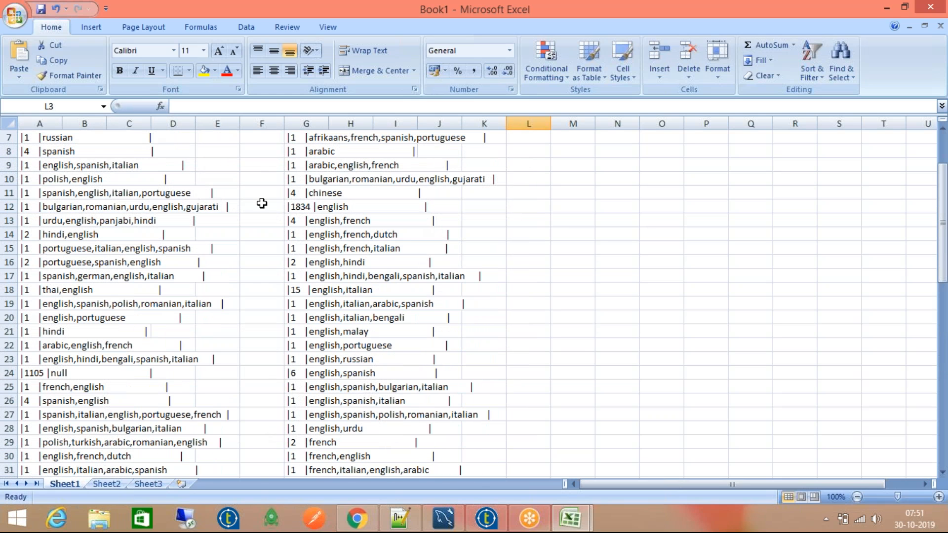
- Inspect the english row in G12 and the null row in G6 of the tLogRow_2 table
click(291, 207)
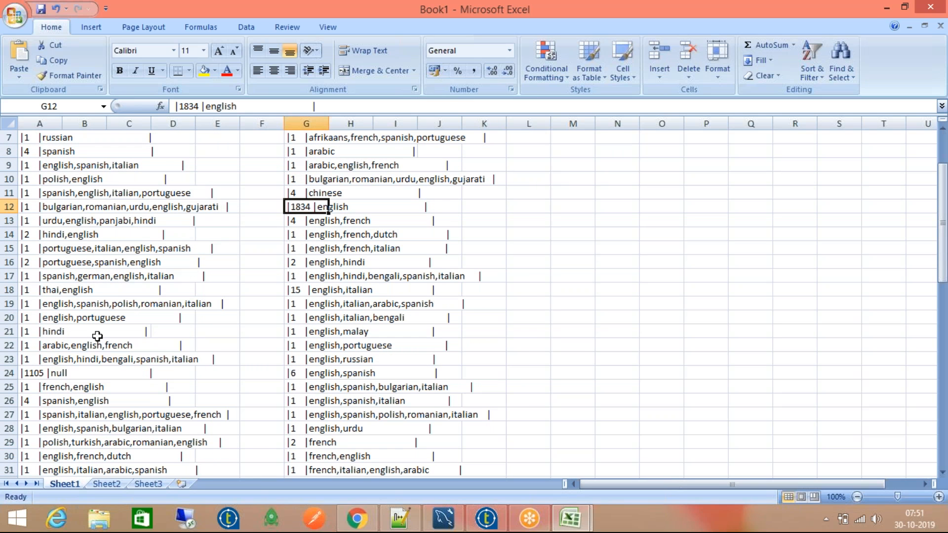
scroll(301, 291, up, 2)
click(310, 204)
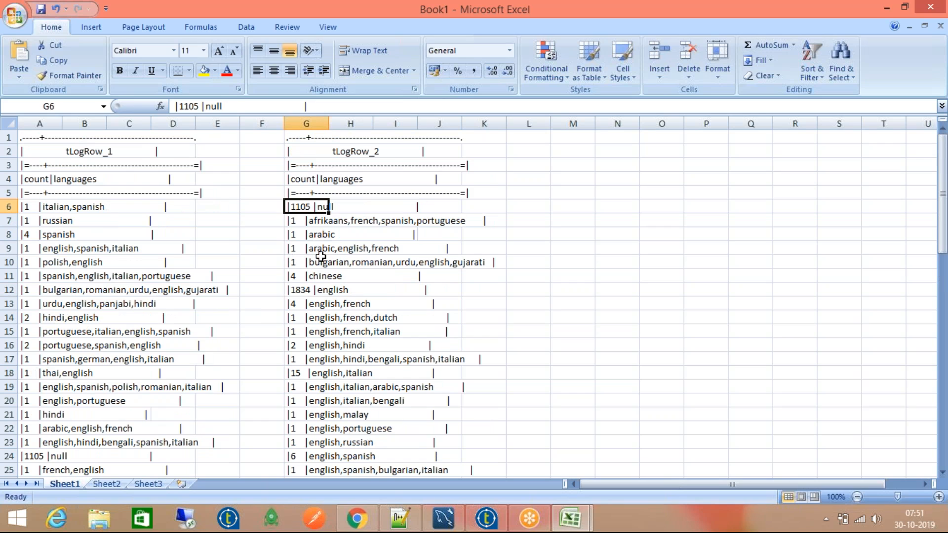
click(331, 204)
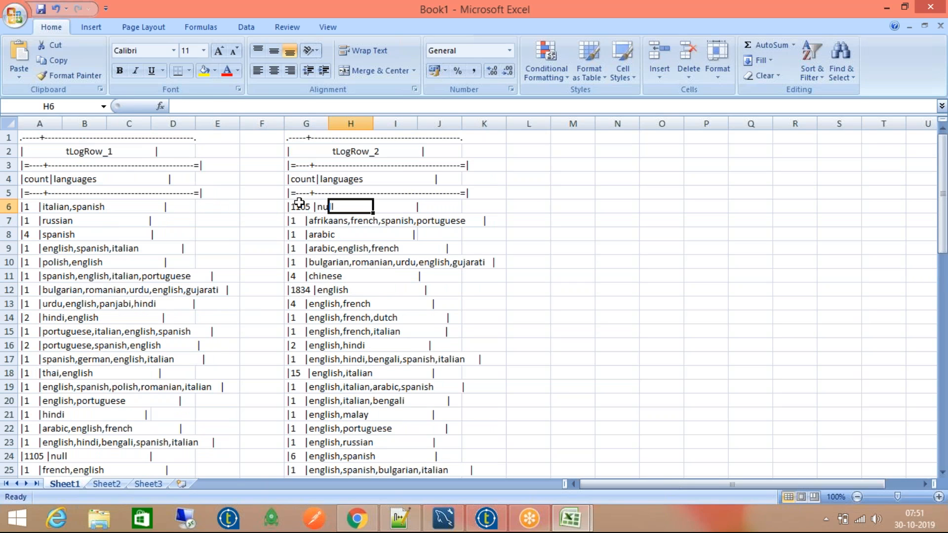
click(290, 202)
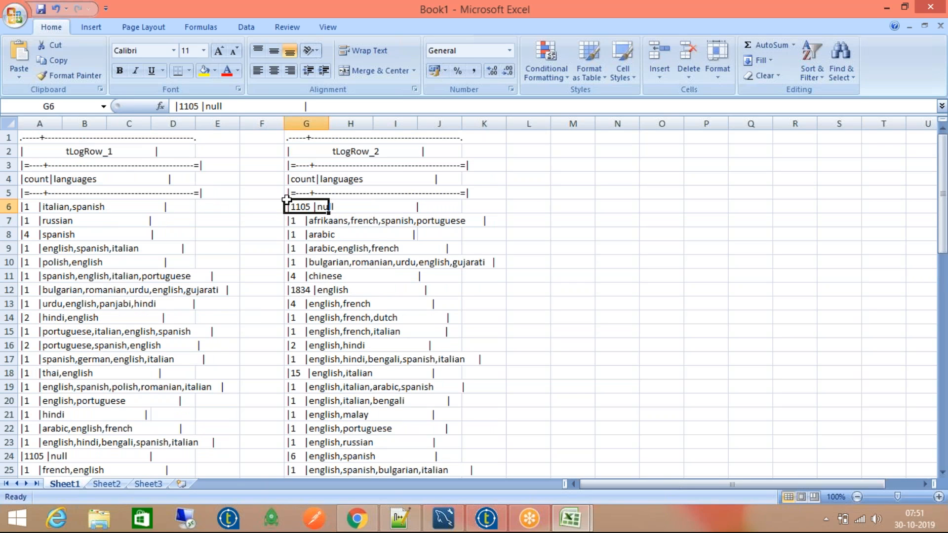
- Switch to Talend Open Studio and compare the Ignore null values option of tAggregateSortedRow_1 and tAggregateRow_1
click(487, 518)
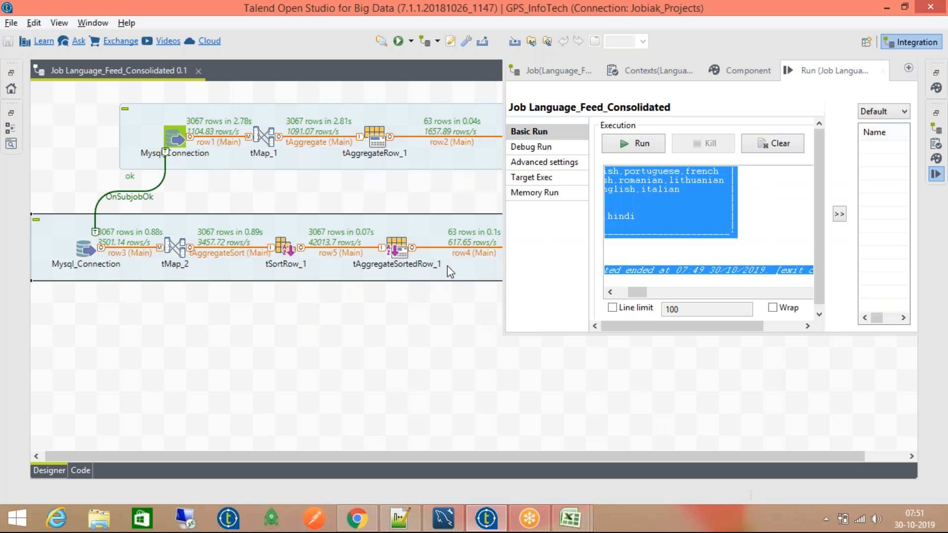
click(395, 245)
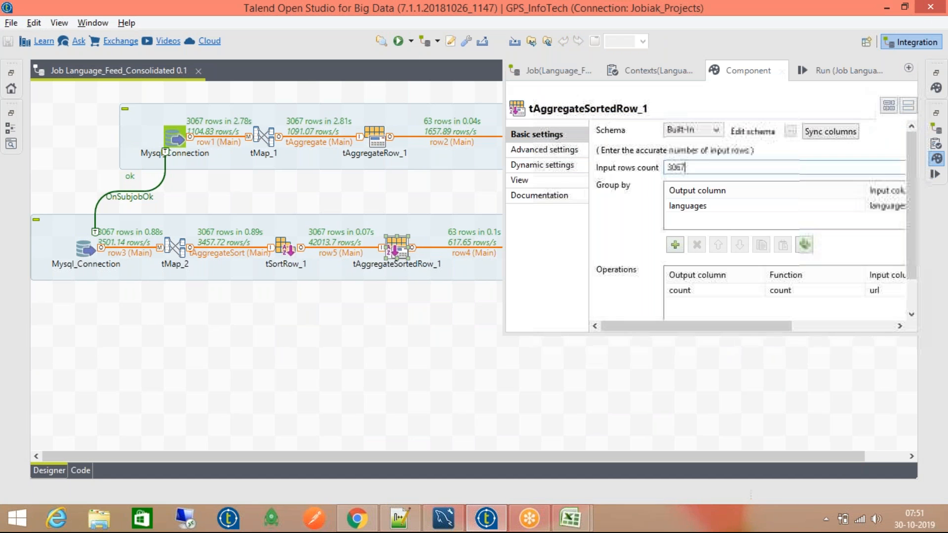
drag(739, 327, 851, 326)
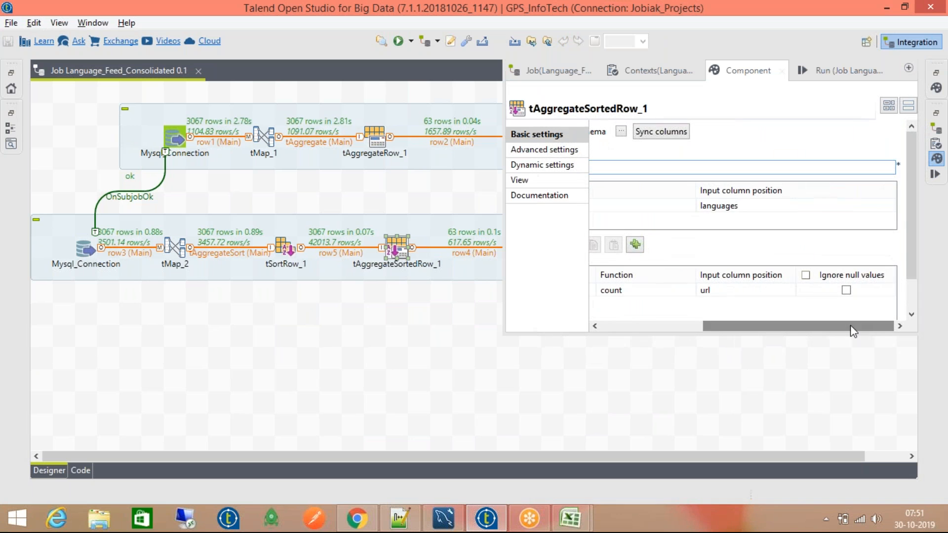
click(377, 139)
drag(774, 330, 882, 327)
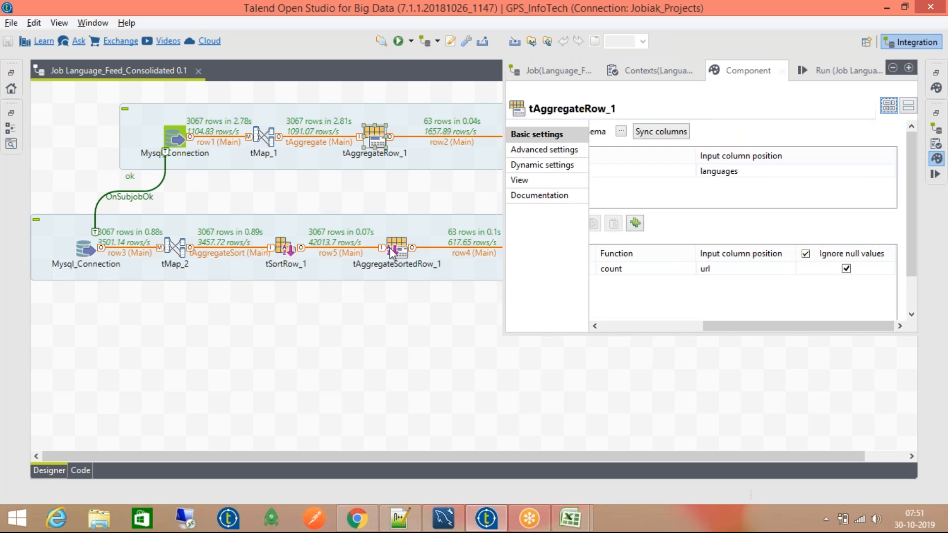
click(390, 247)
drag(733, 326, 838, 330)
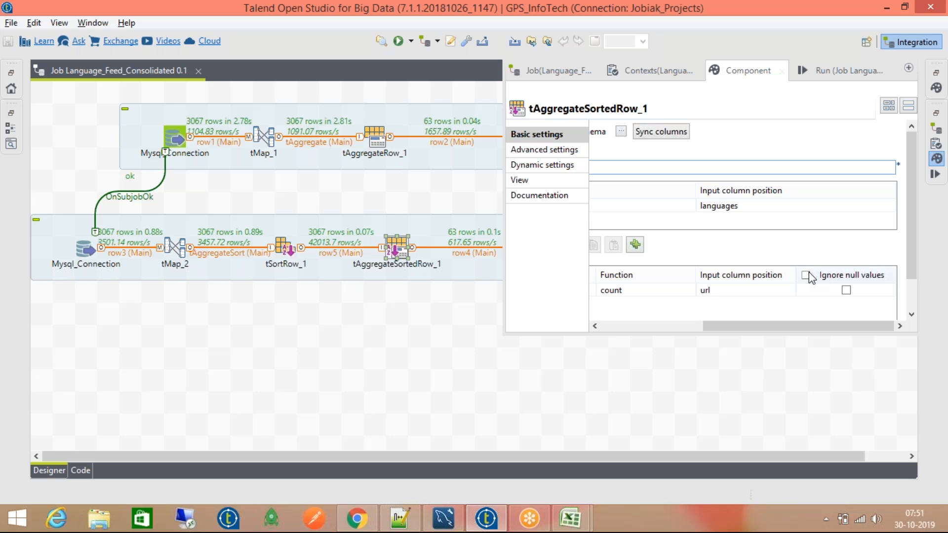
drag(792, 326, 592, 354)
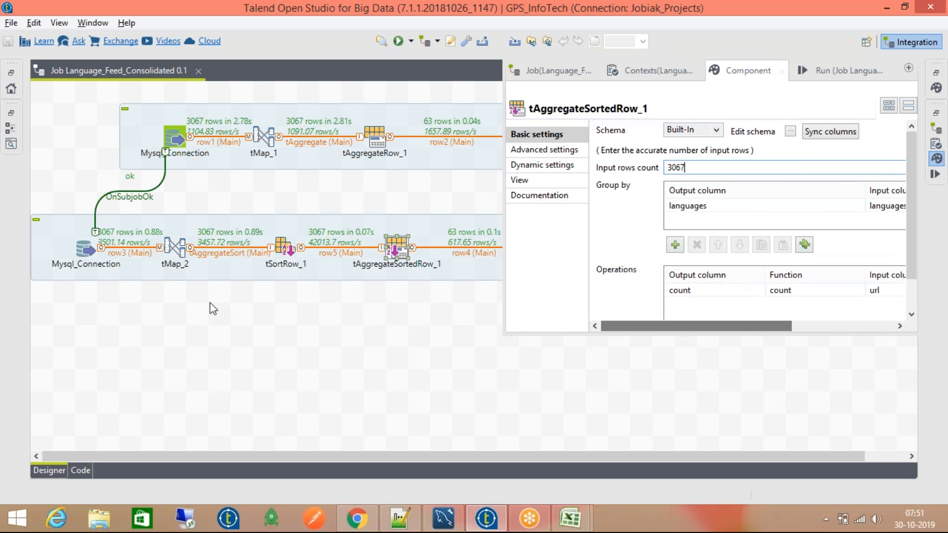
- Review the sort column, sort type and order in tSortRow_1's criteria
click(289, 250)
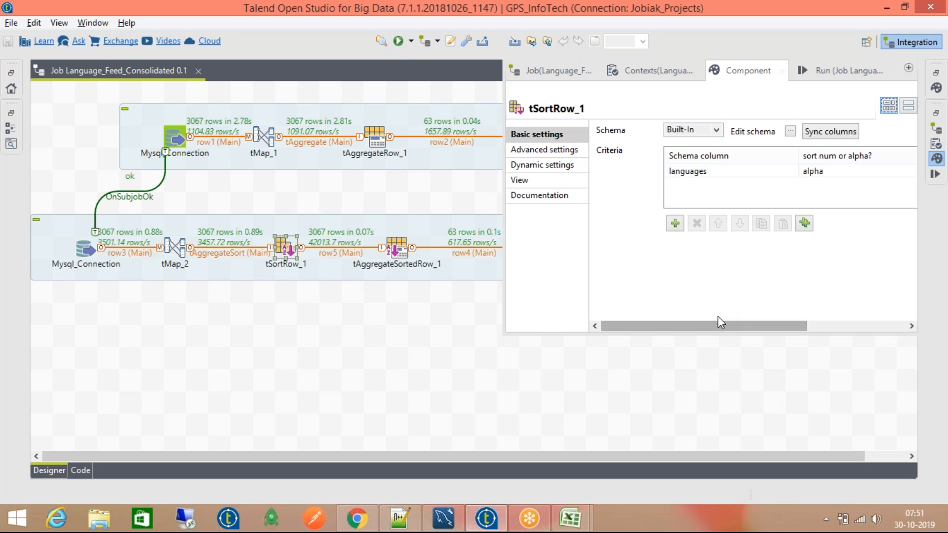
drag(726, 327, 888, 329)
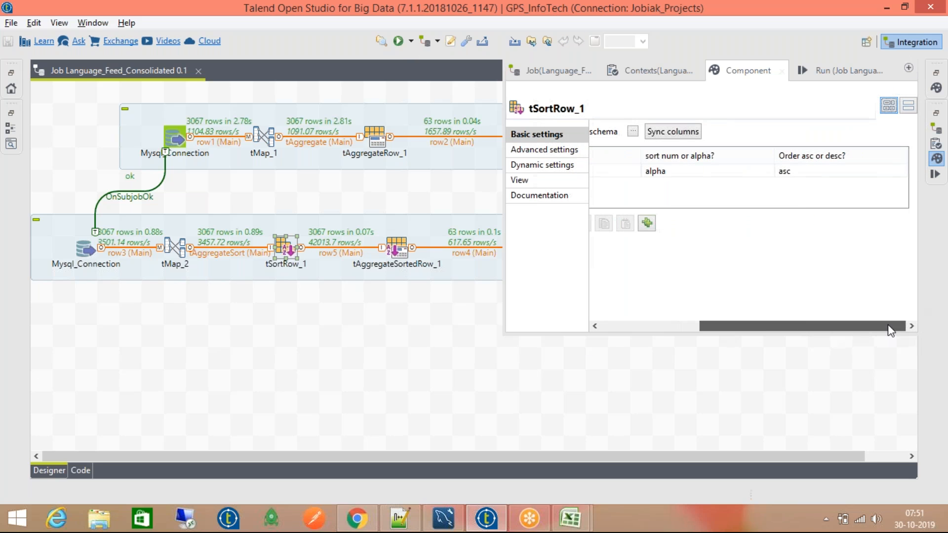
click(444, 229)
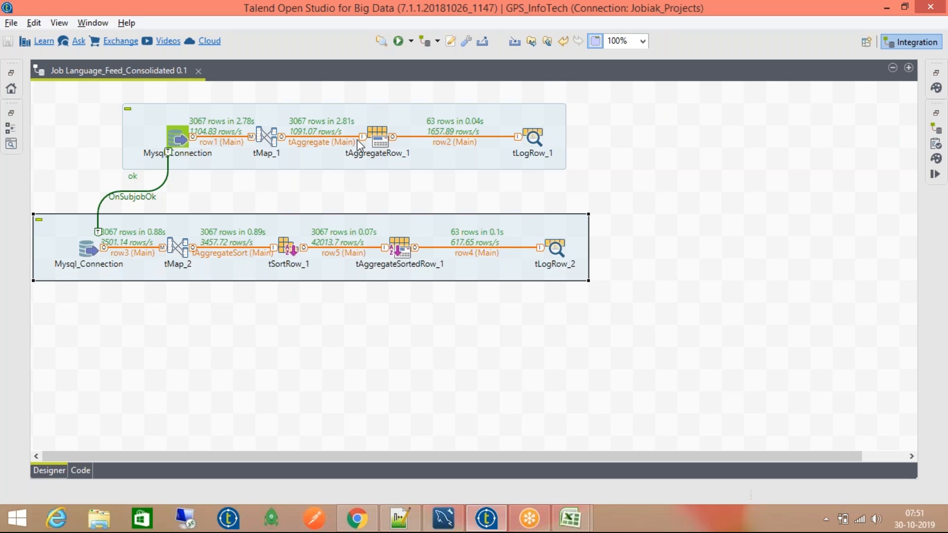
- Compare the basic settings of tAggregateRow_1 and tAggregateSortedRow_1
click(381, 138)
click(401, 246)
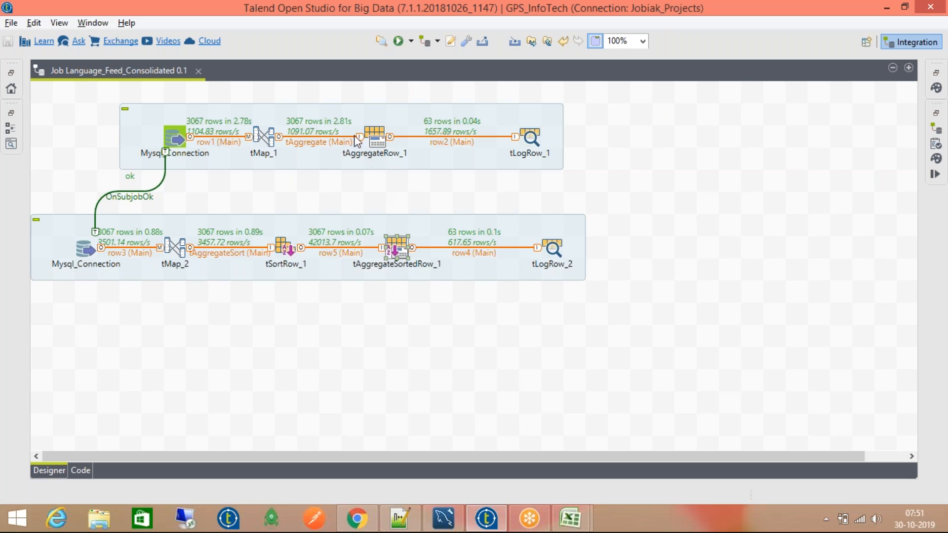
double_click(370, 133)
click(397, 251)
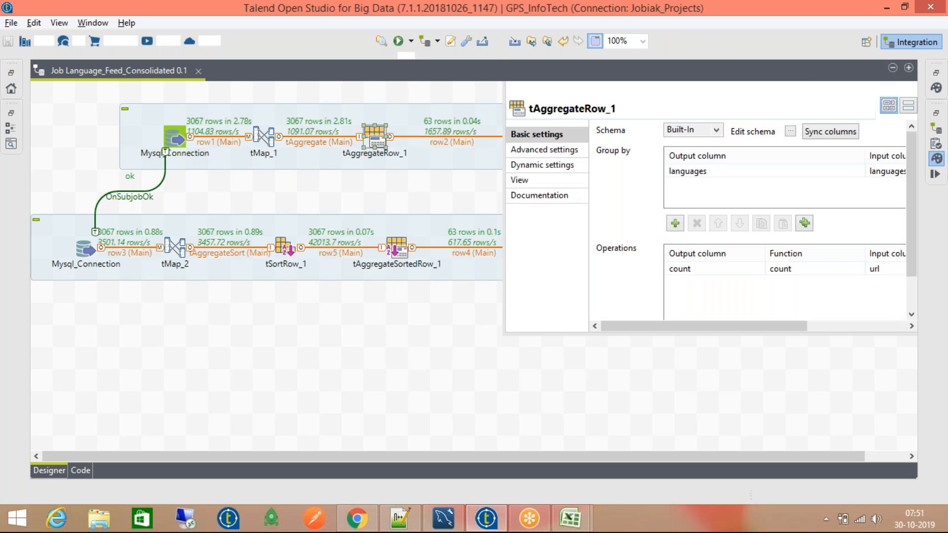
double_click(397, 247)
- Try to replace tAggregateSortedRow_1's Input rows count with a variable suggested for "tsor", restore 3067 and save the job
click(779, 166)
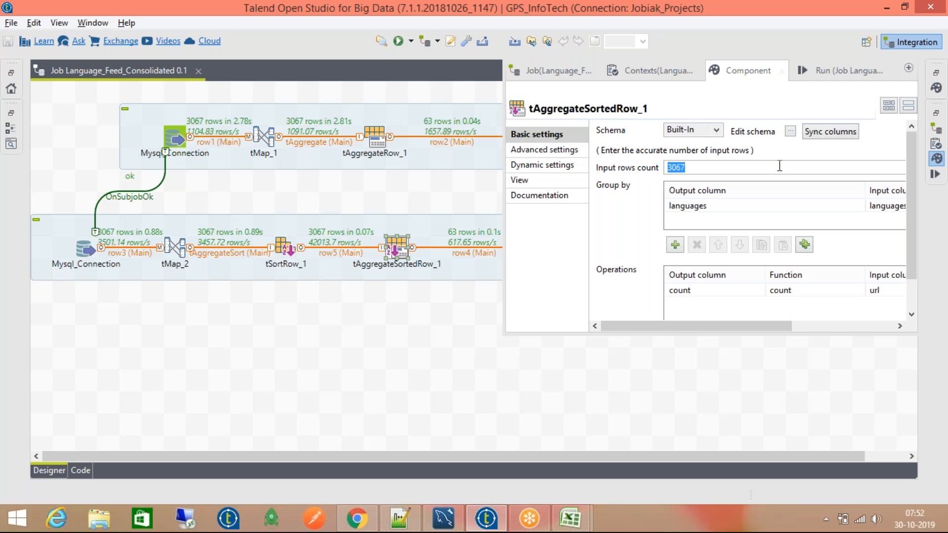
click(779, 166)
double_click(779, 165)
key(BackSpace)
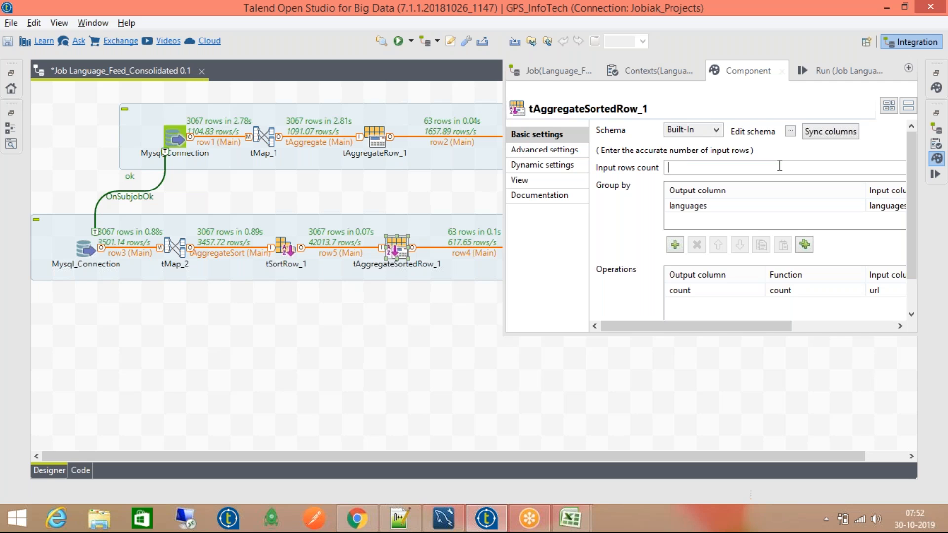
key(ctrl+space)
text(tsor)
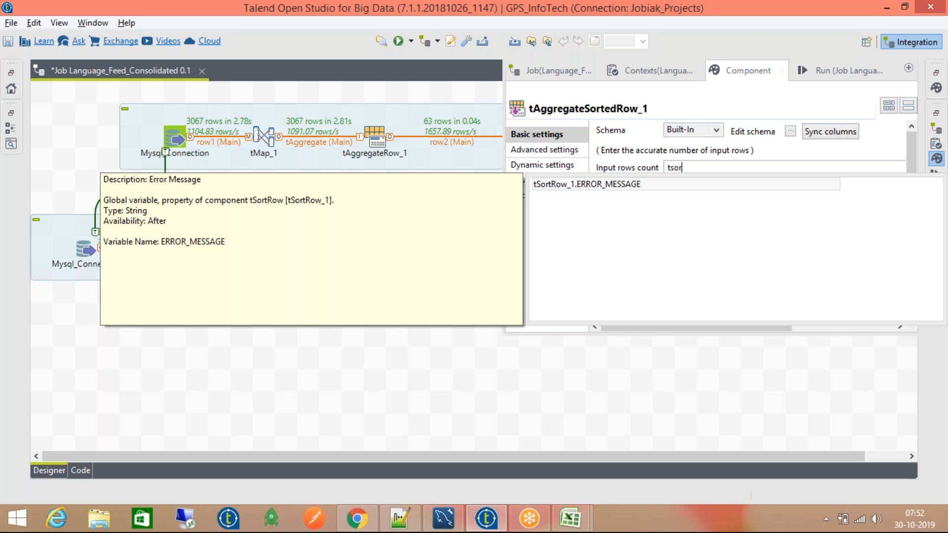
key(Escape)
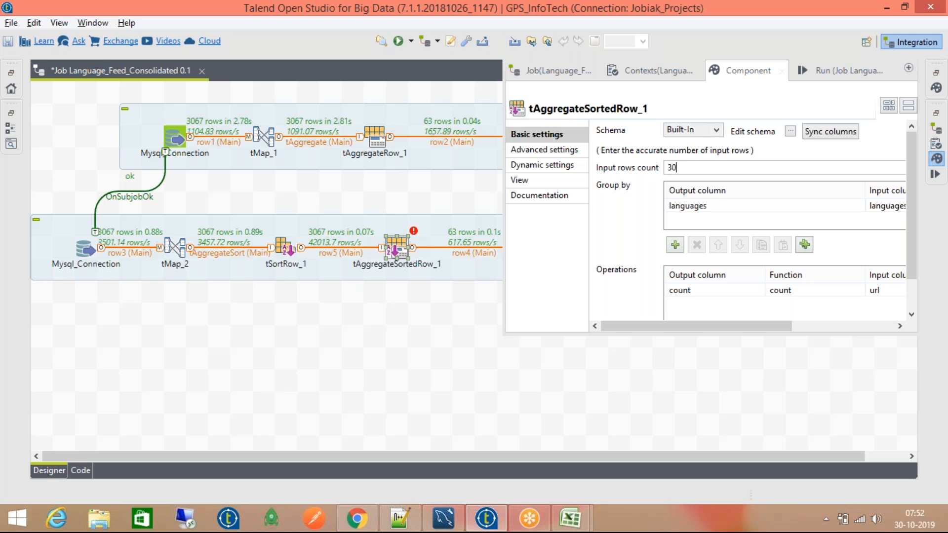
key(ctrl+s)
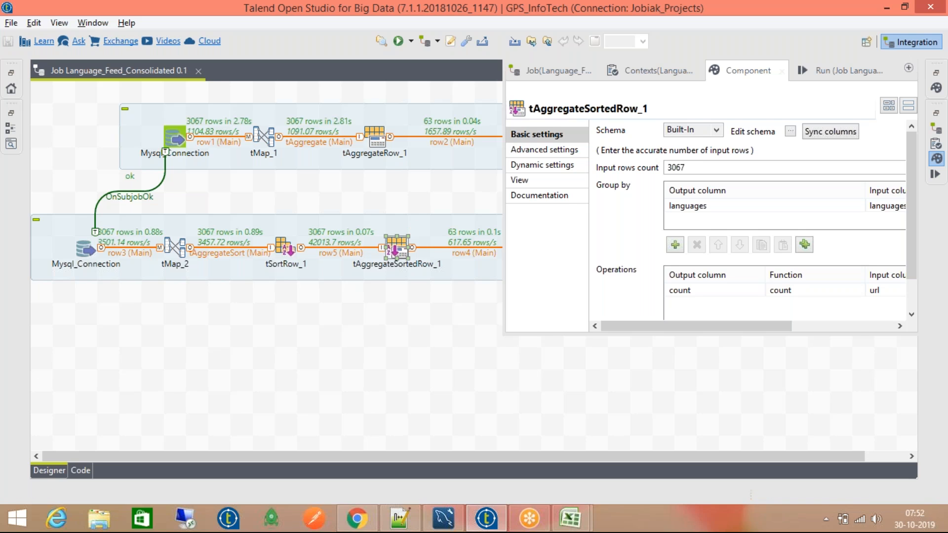
- Try to find a "tMap" variable for tAggregateSortedRow_1's Input rows count, put 3067 back and save the job
key(BackSpace)
key(ctrl+space)
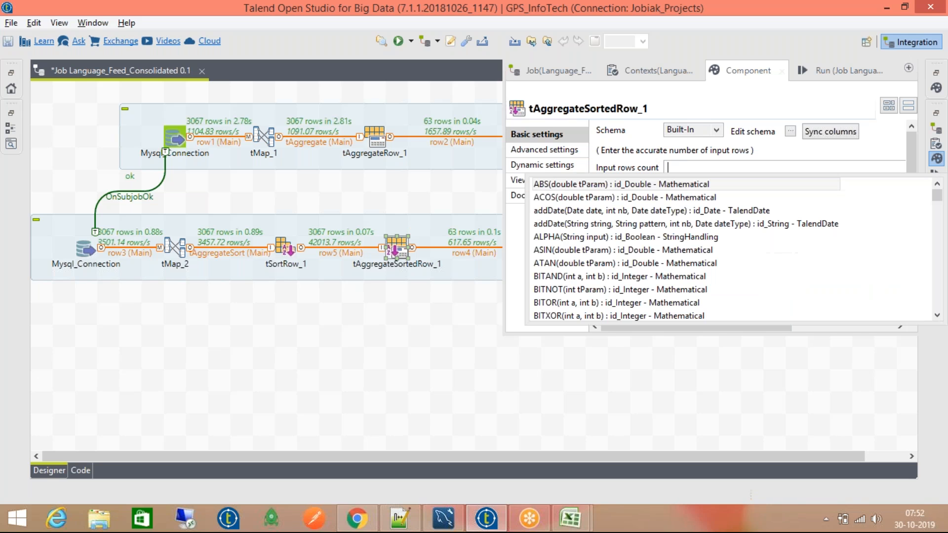
text(tMap)
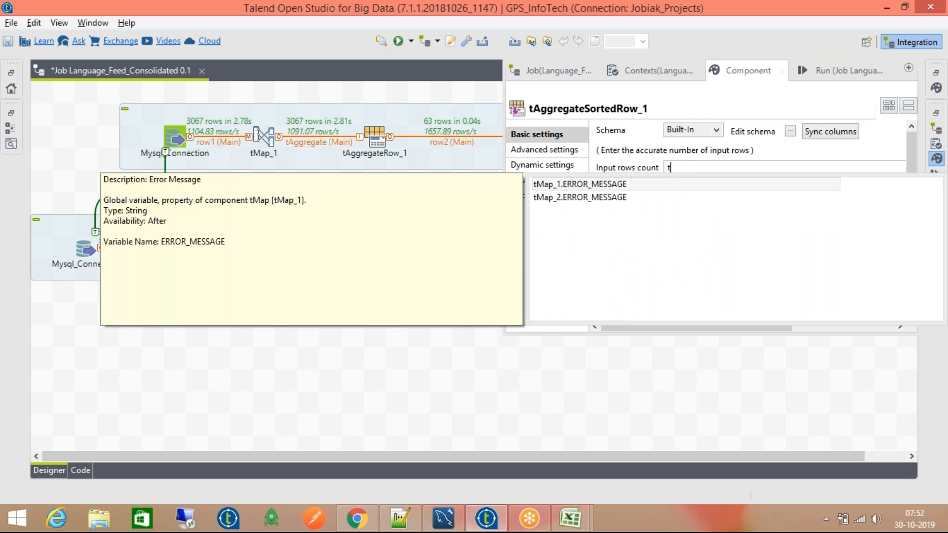
key(BackSpace)
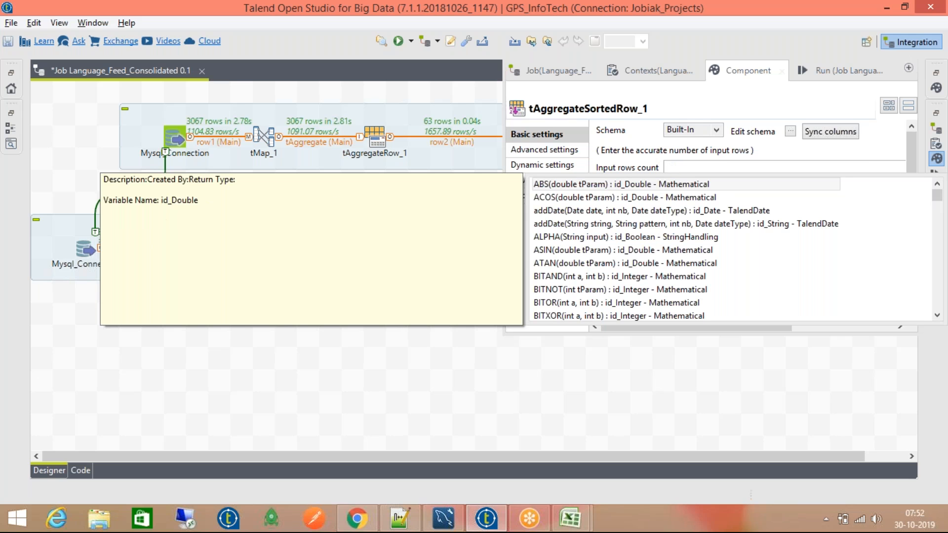
key(Escape)
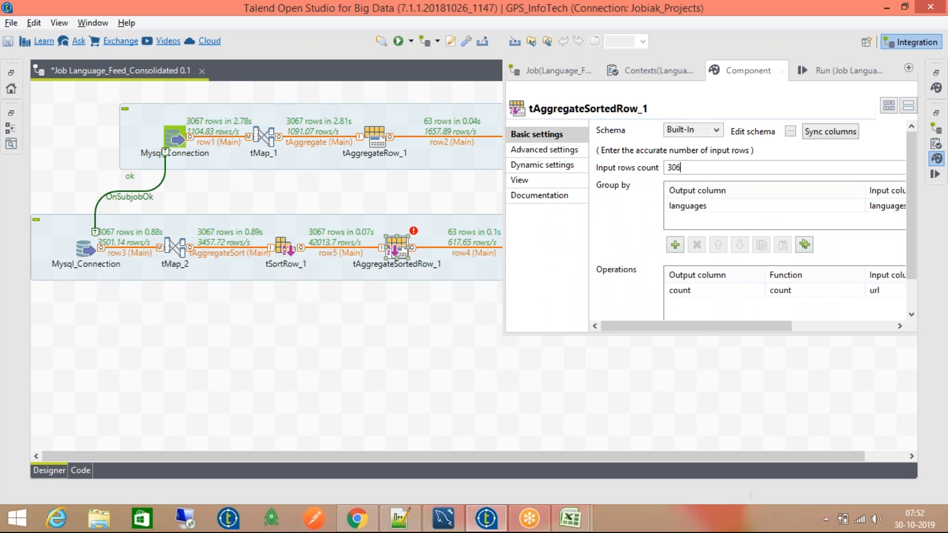
key(ctrl+s)
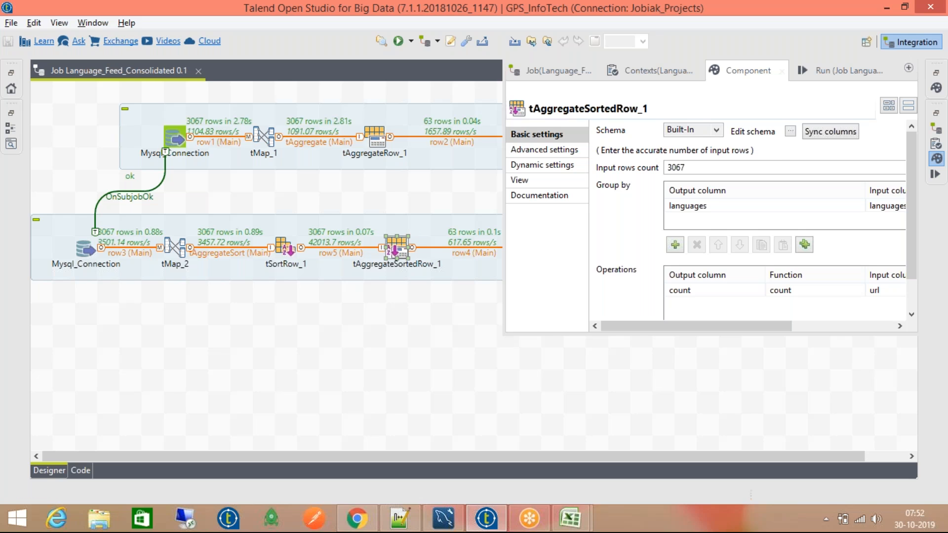
- Review the basic settings of tSortRow_1 and tLogRow_2 in the second subjob and return to the full job design
click(432, 227)
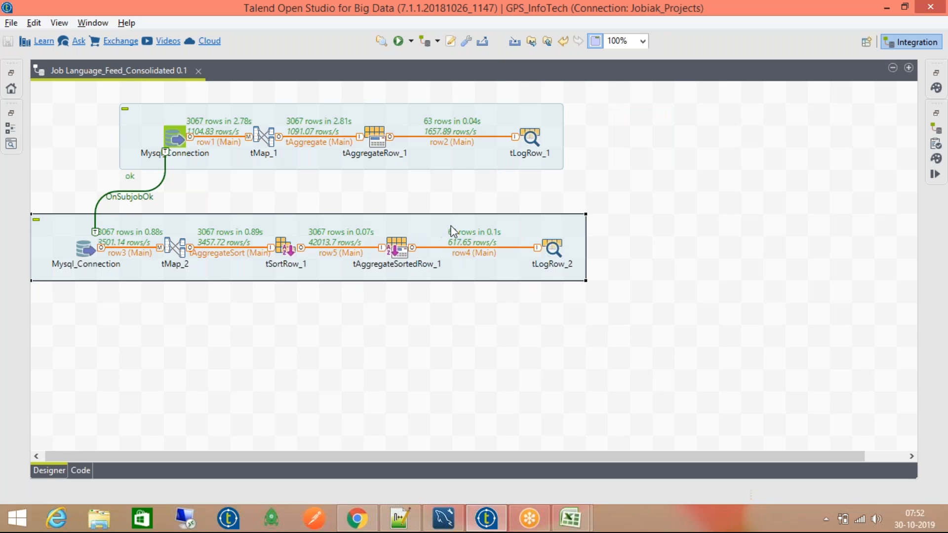
double_click(286, 245)
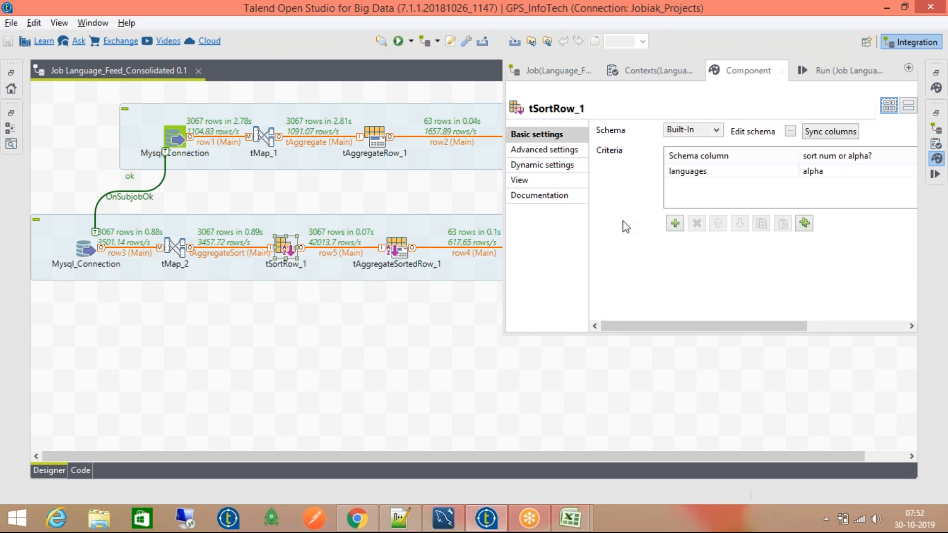
click(415, 126)
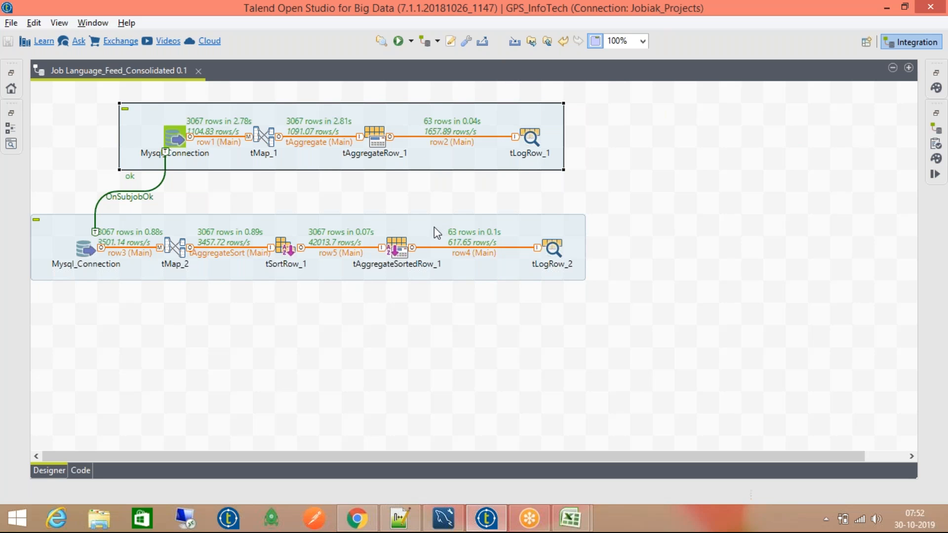
click(554, 251)
double_click(544, 252)
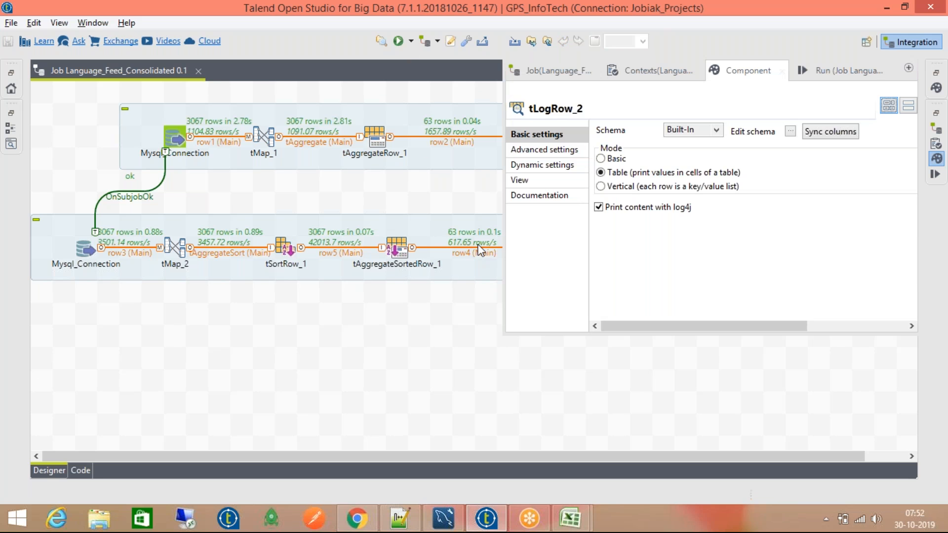
click(487, 230)
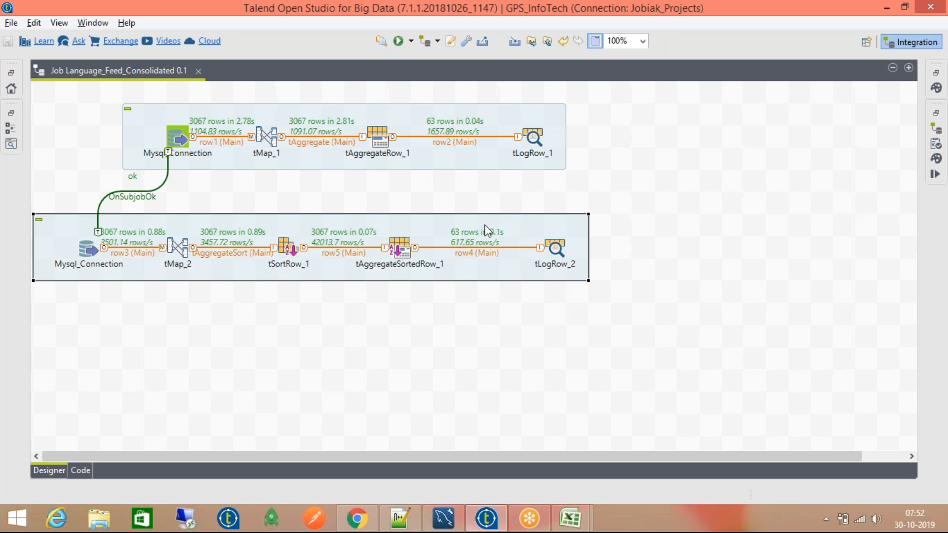
- Compare the advanced settings of tAggregateSortedRow_1 and tAggregateRow_1
double_click(397, 246)
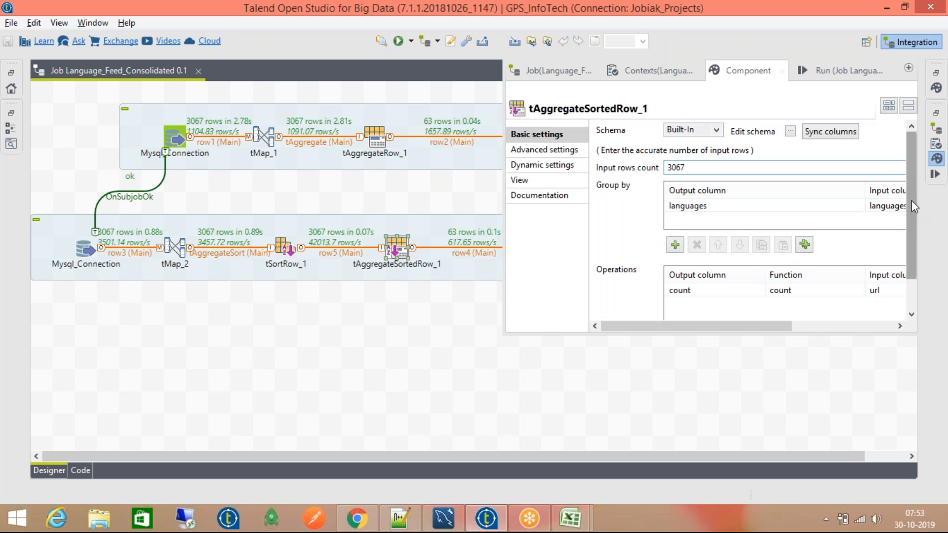
drag(911, 201, 906, 250)
click(534, 150)
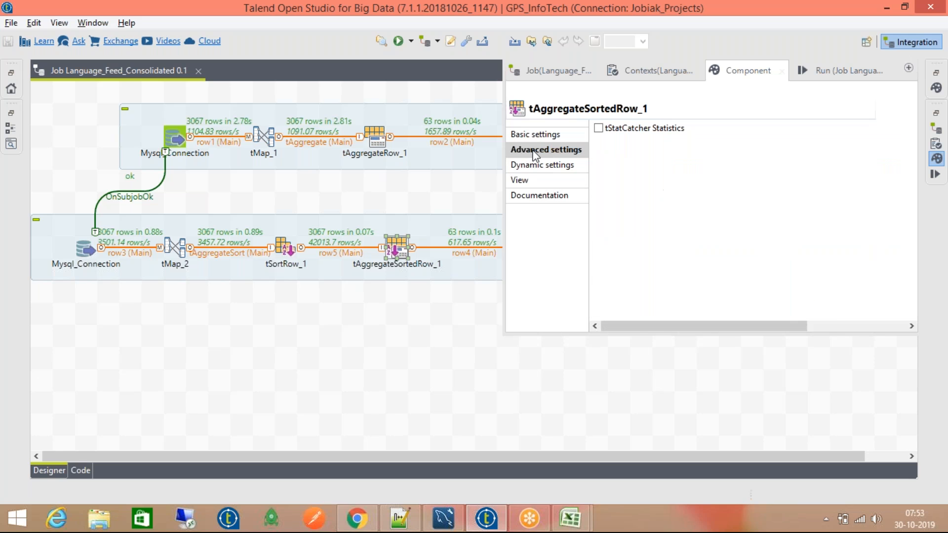
click(383, 135)
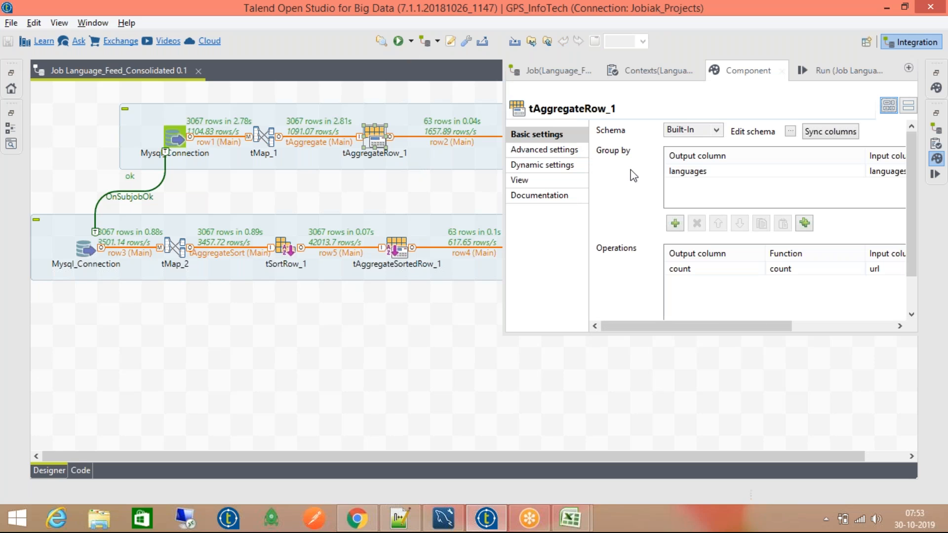
click(546, 151)
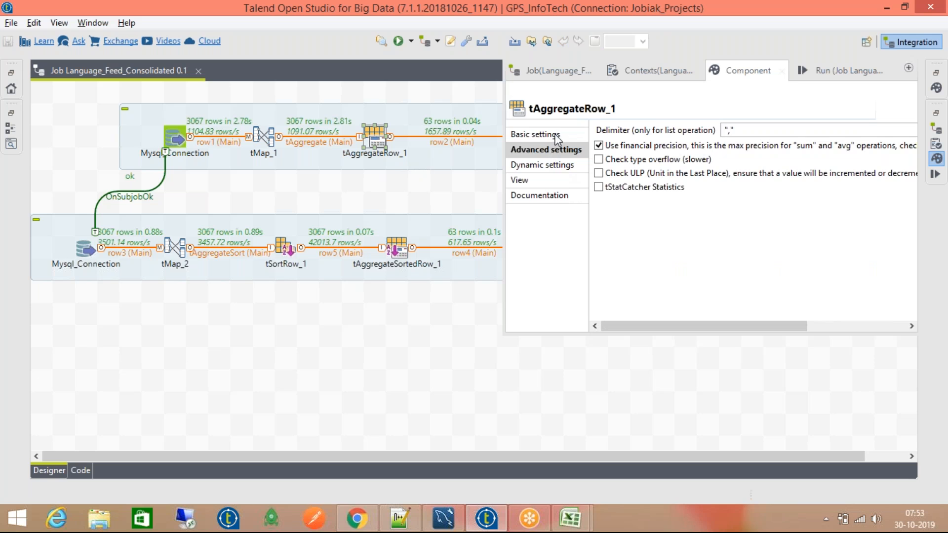
click(556, 135)
click(352, 114)
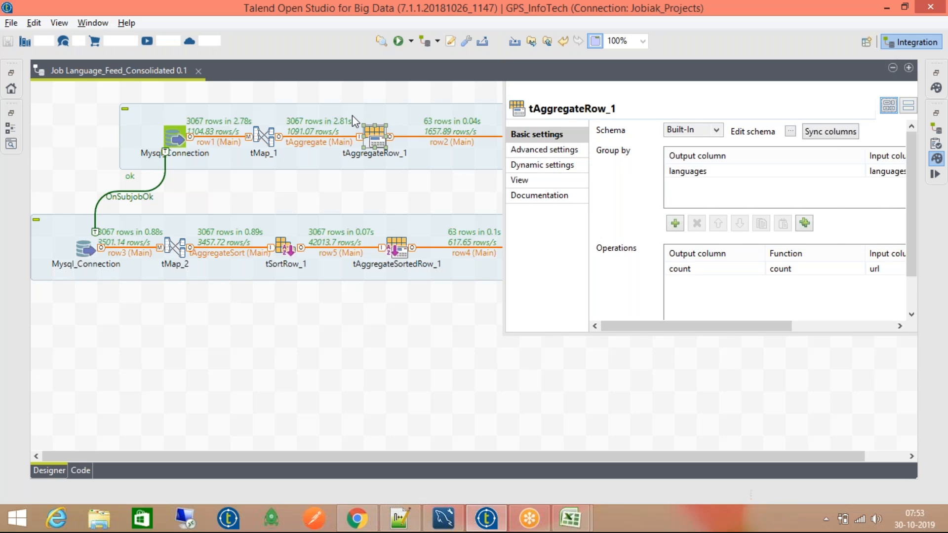
- Reposition both subjobs on the canvas, shifting the tAggregateRow_1 one slightly left and the tAggregateSortedRow_1 one slightly right
key(ctrl+m)
click(289, 229)
drag(278, 226, 310, 221)
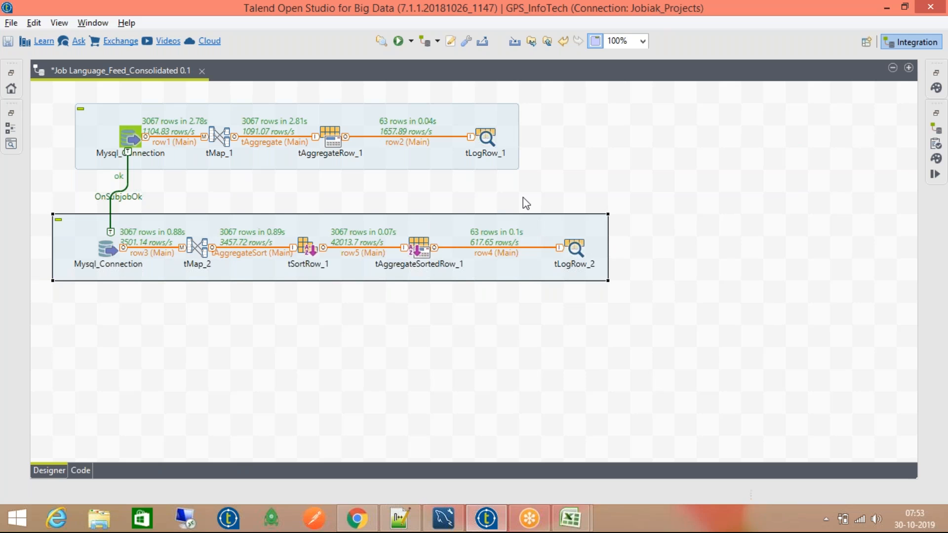
- Review the basic settings of tLogRow_2 and return to the full job design
click(574, 249)
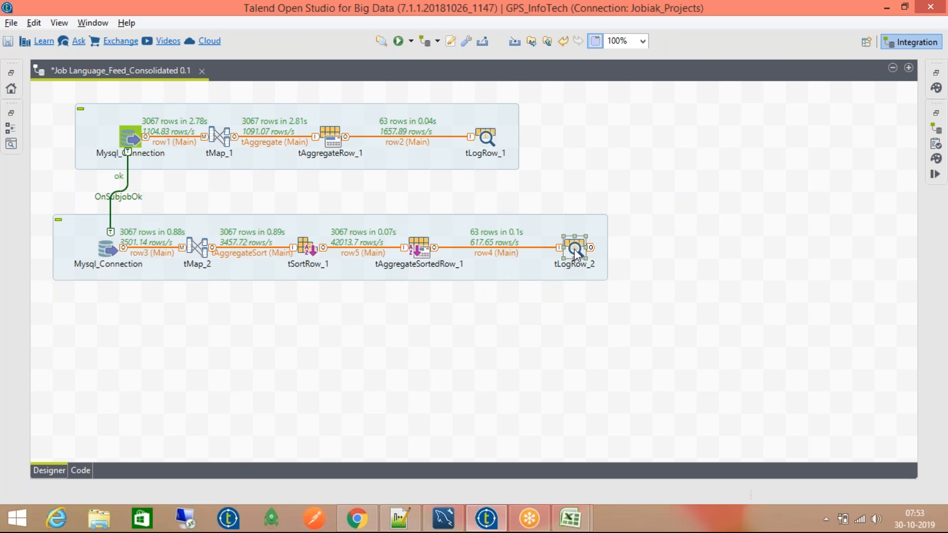
double_click(573, 249)
click(529, 237)
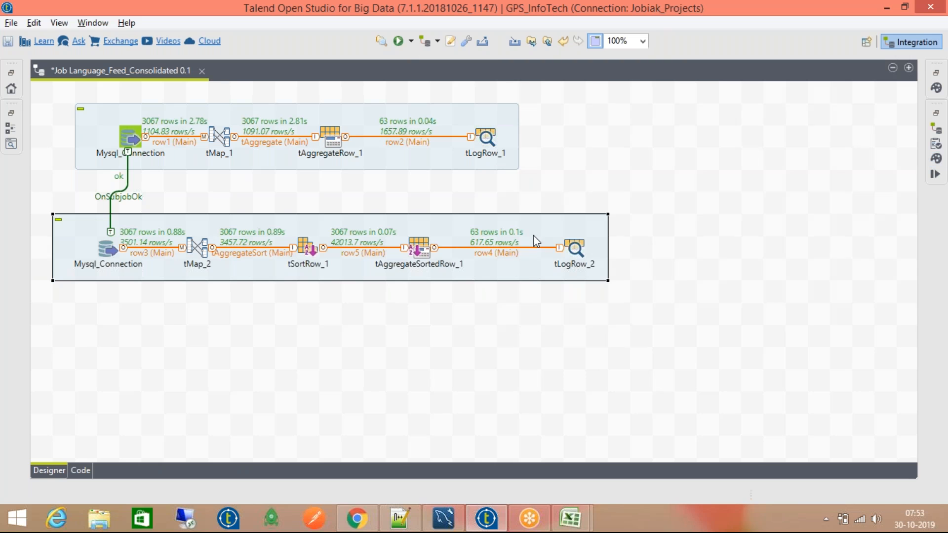
double_click(573, 249)
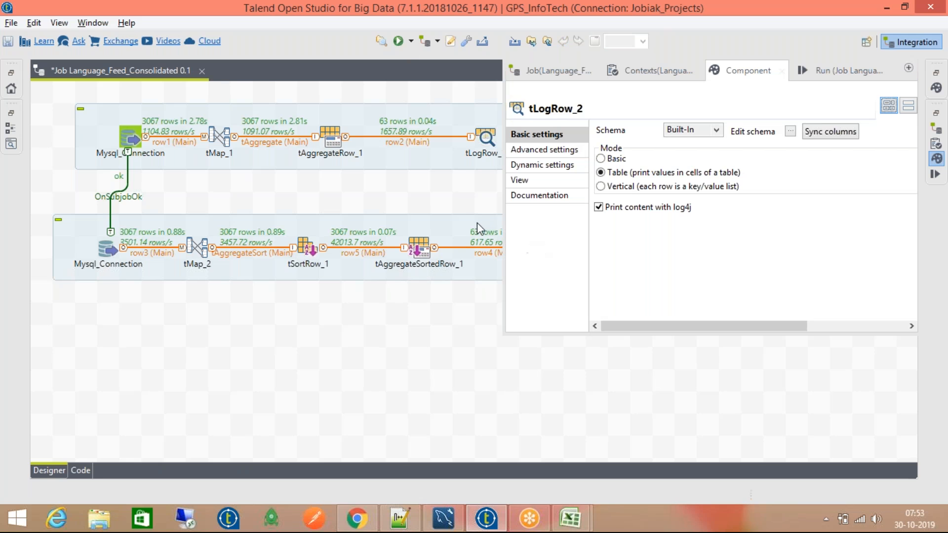
click(482, 224)
- Switch to the Book1 workbook in Excel and examine the first data row of the tLogRow_1 output
click(486, 519)
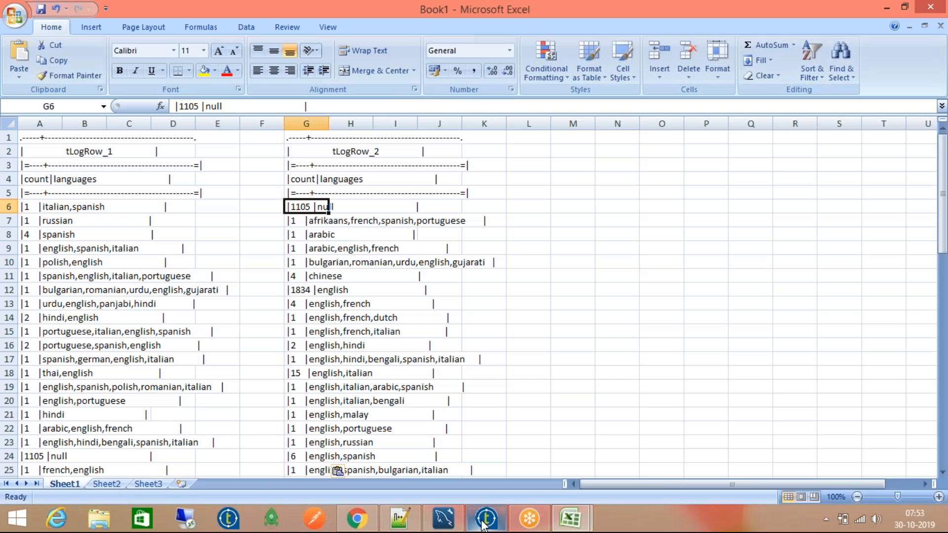
click(79, 205)
click(28, 207)
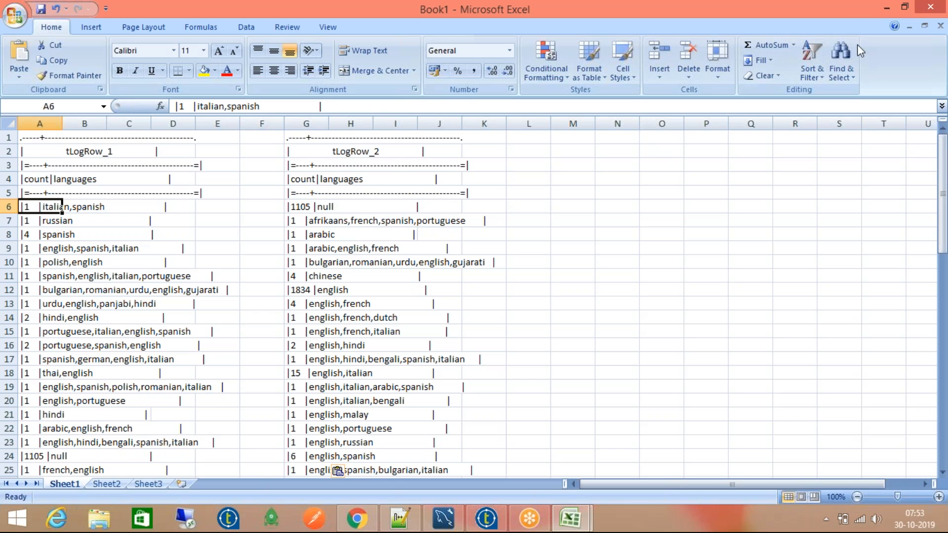
- Minimize Excel and open the UK_Feed_Data_Consolidated workbook from the desktop
click(879, 10)
click(879, 10)
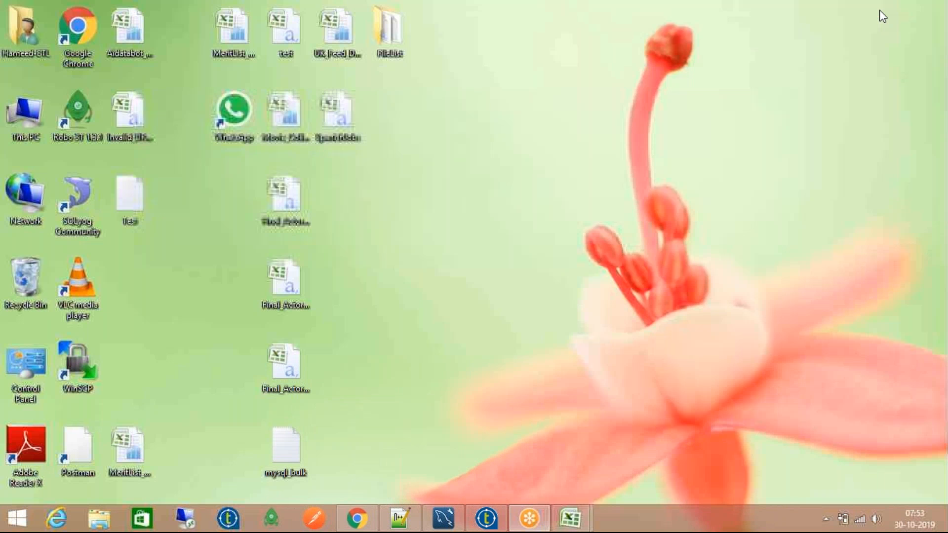
click(335, 114)
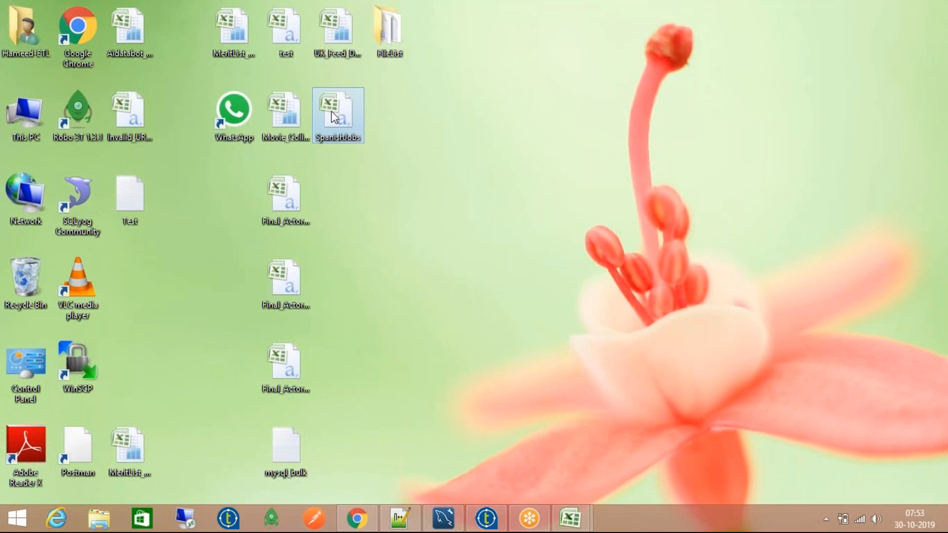
click(343, 29)
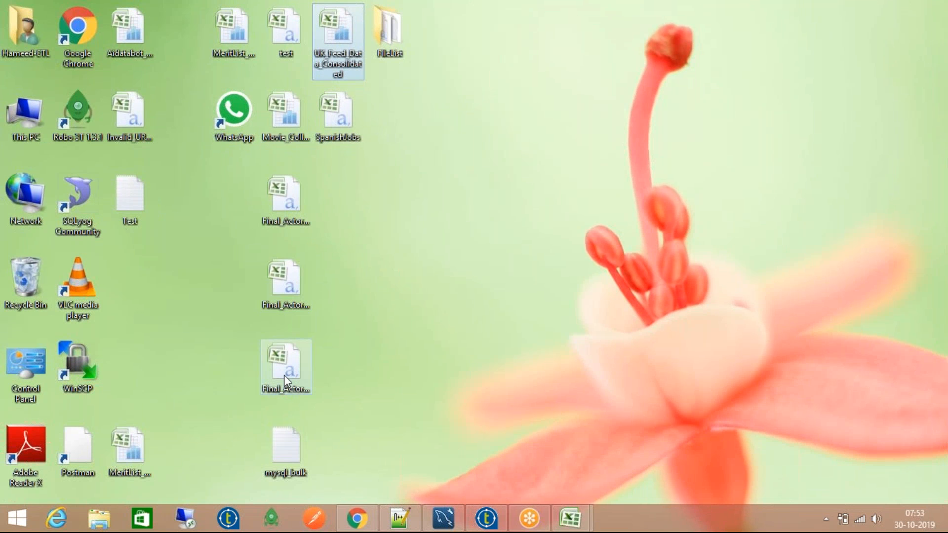
click(288, 116)
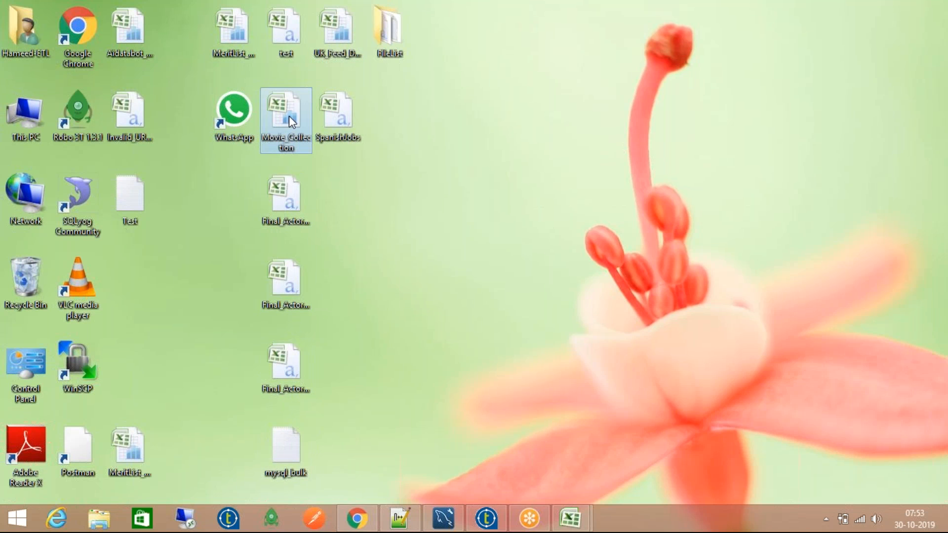
click(337, 22)
click(336, 116)
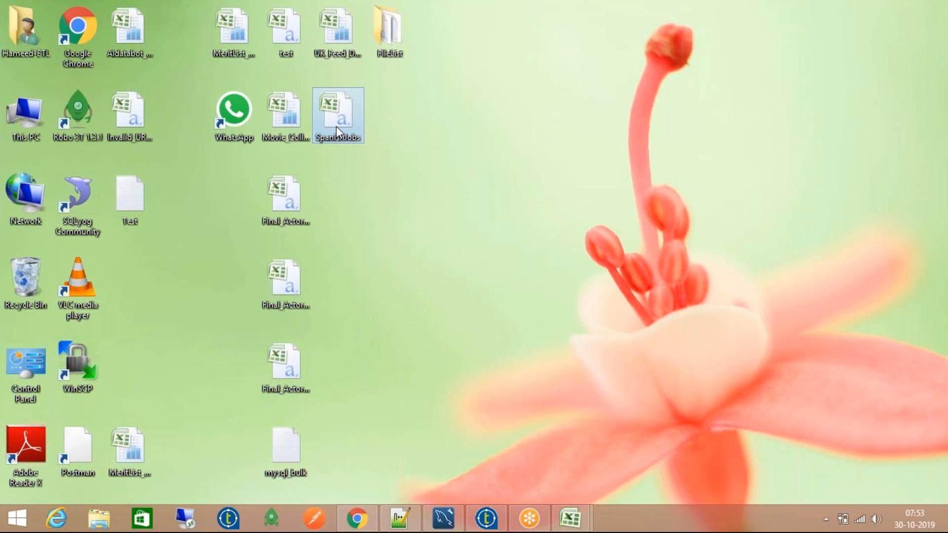
double_click(343, 29)
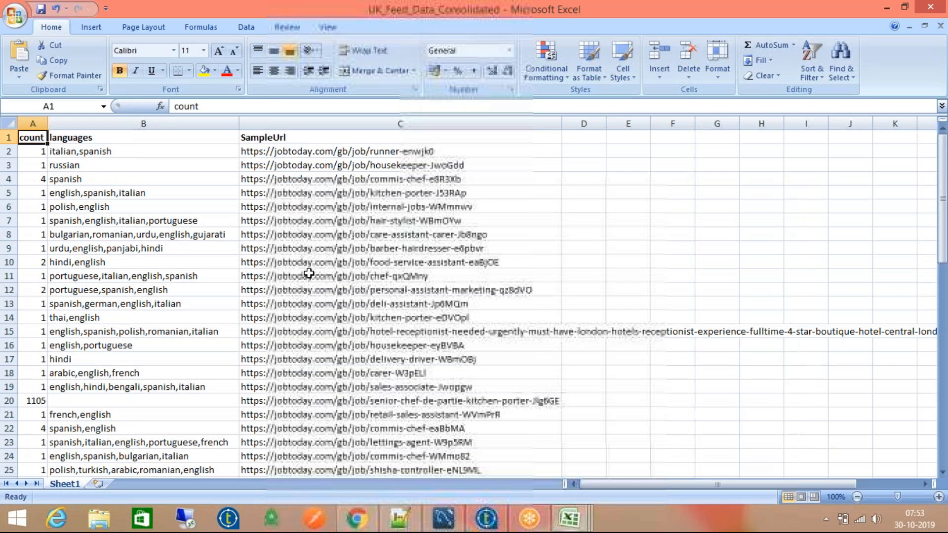
- Examine the languages and SampleUrl columns in UK_Feed_Data_Consolidated and close the workbook
click(89, 150)
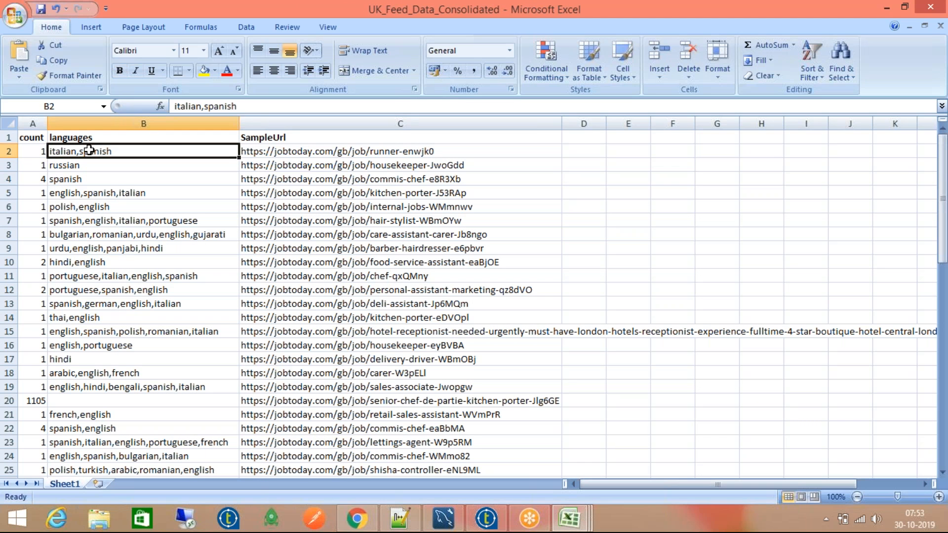
click(252, 134)
click(297, 155)
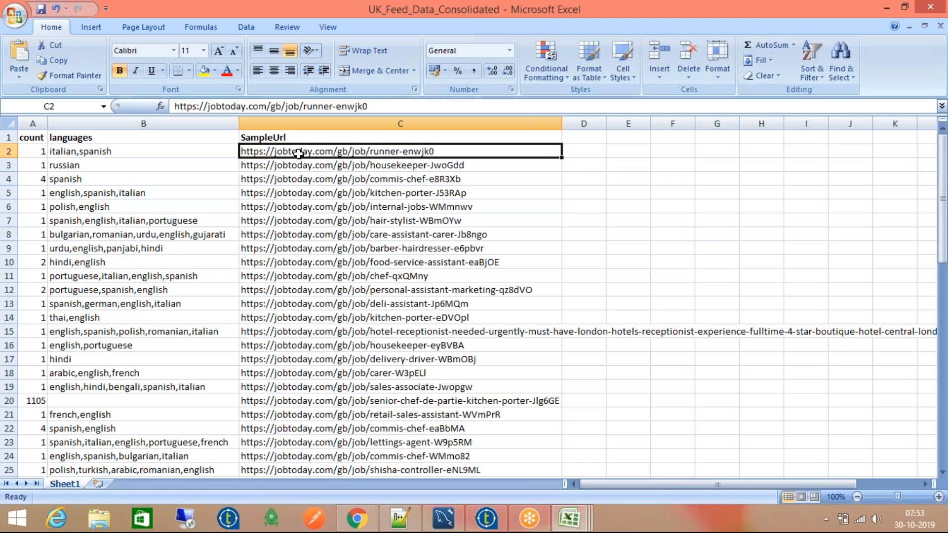
click(303, 165)
click(309, 152)
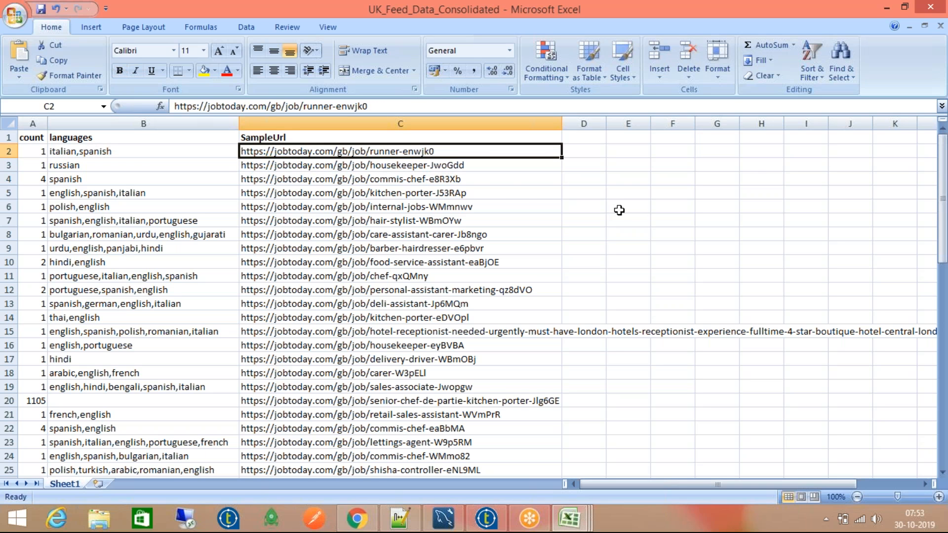
scroll(651, 225, down, 16)
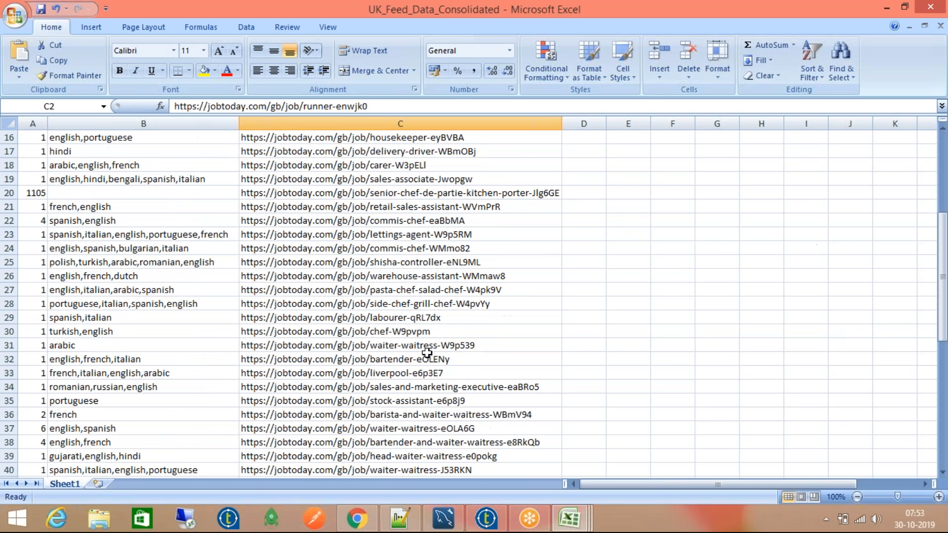
click(931, 6)
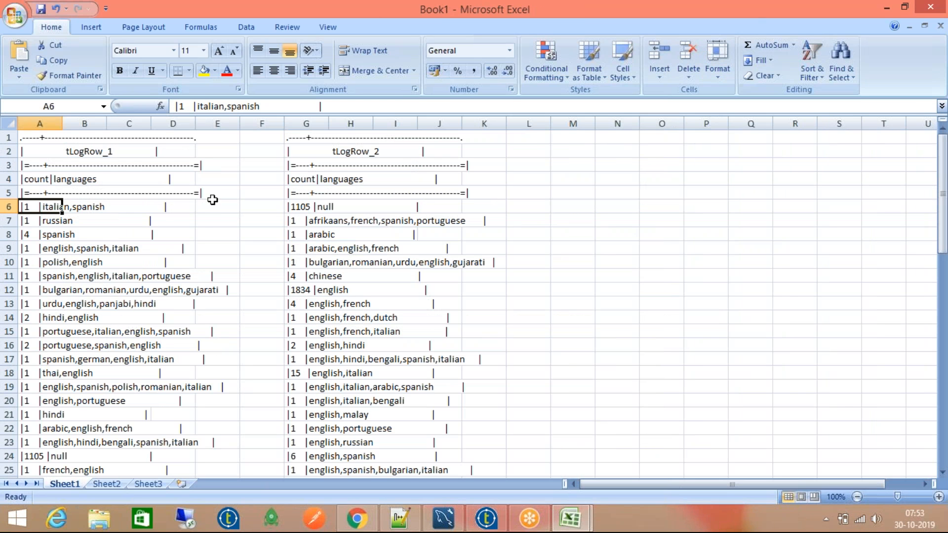
- Examine the chinese and english counts in Book1's tLogRow_2 output and minimize the workbook
click(344, 276)
click(311, 275)
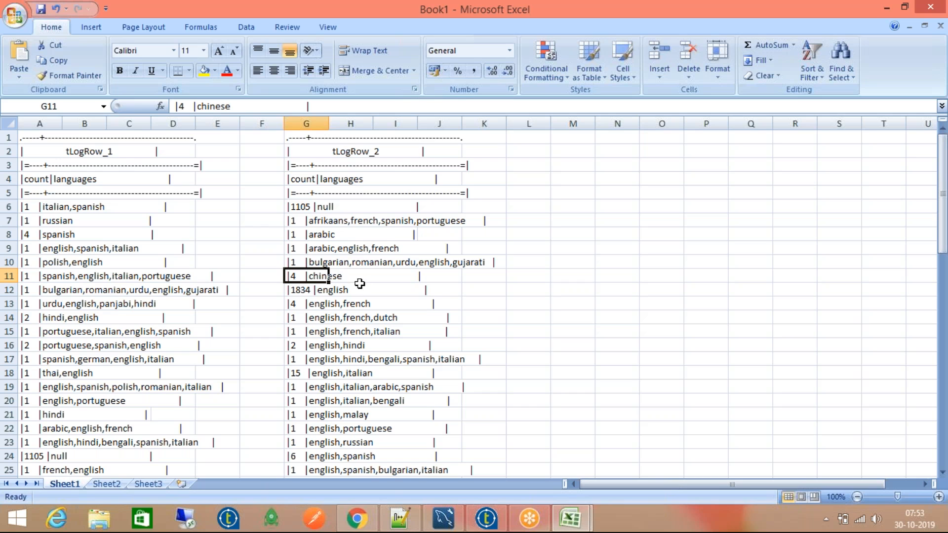
click(316, 292)
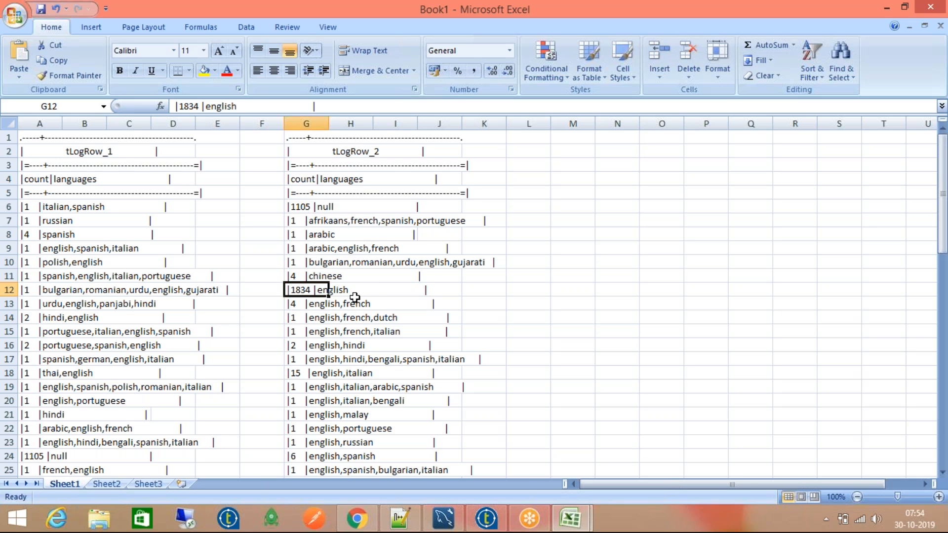
click(883, 10)
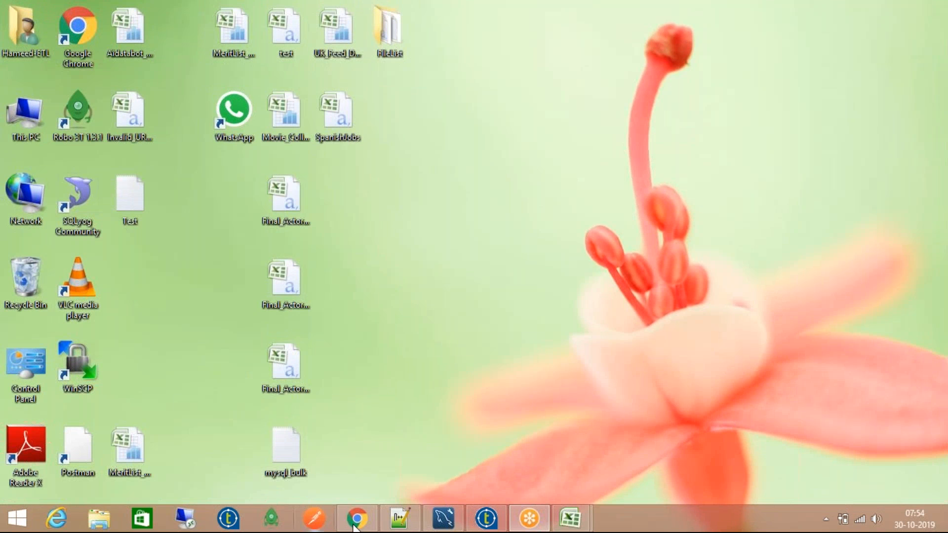
- Switch to Talend, deactivate the subjob containing tAggregateRow_1, and move tLogRow_2 slightly closer to tAggregateSortedRow_1
click(476, 518)
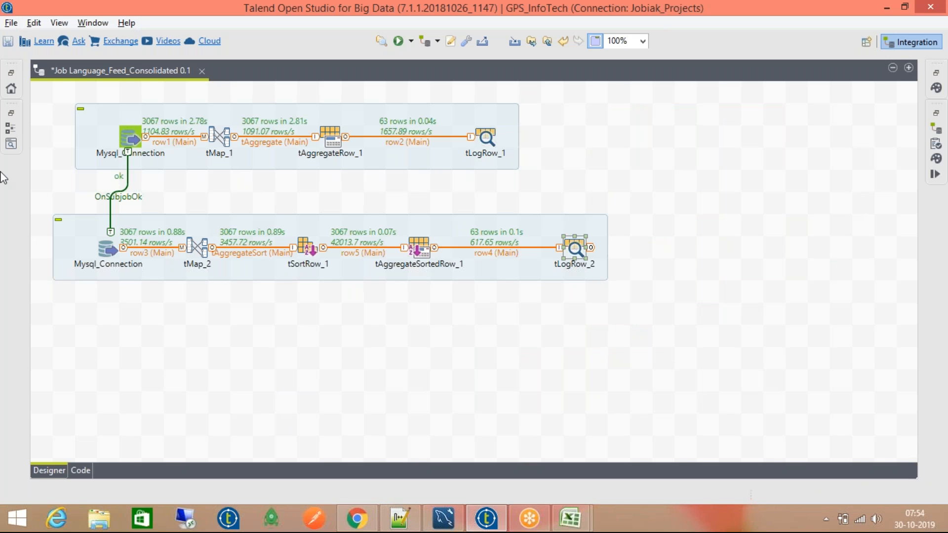
right_click(135, 131)
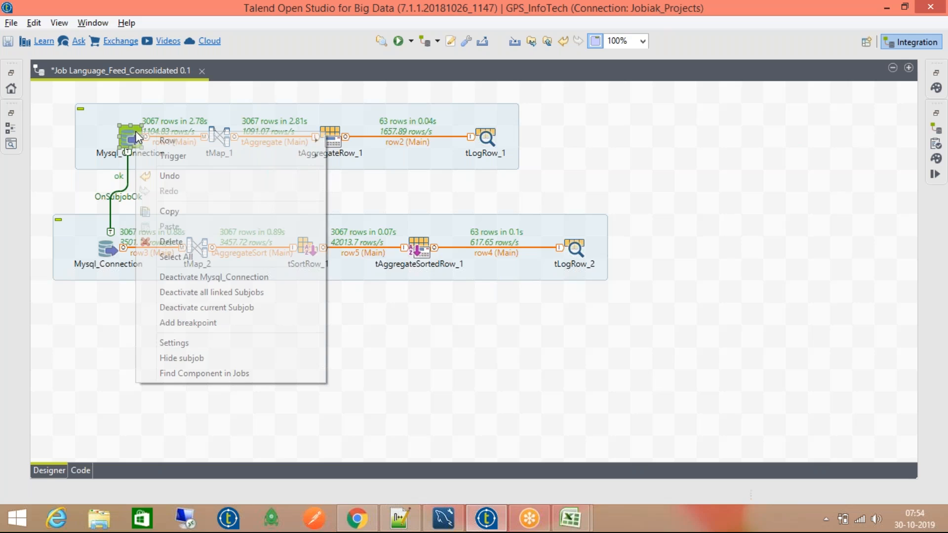
click(209, 306)
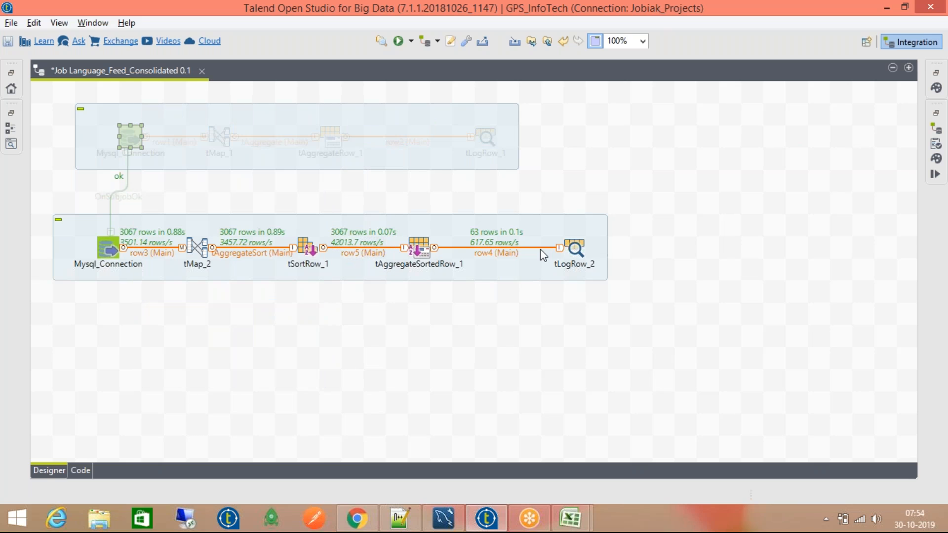
click(574, 250)
drag(550, 244, 551, 246)
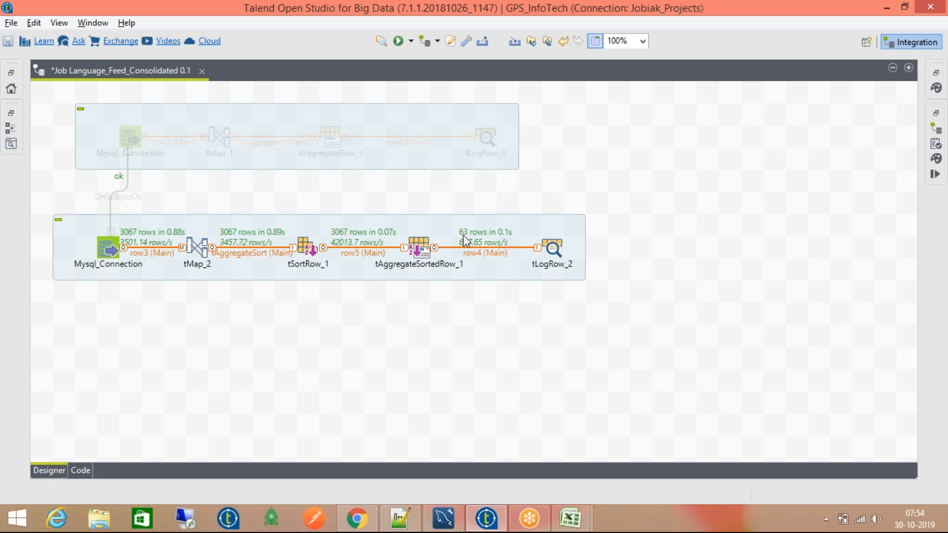
- Duplicate the second subjob's Mysql_Connection input and place the copy below and to the right of tLogRow_2
click(116, 255)
key(ctrl+v)
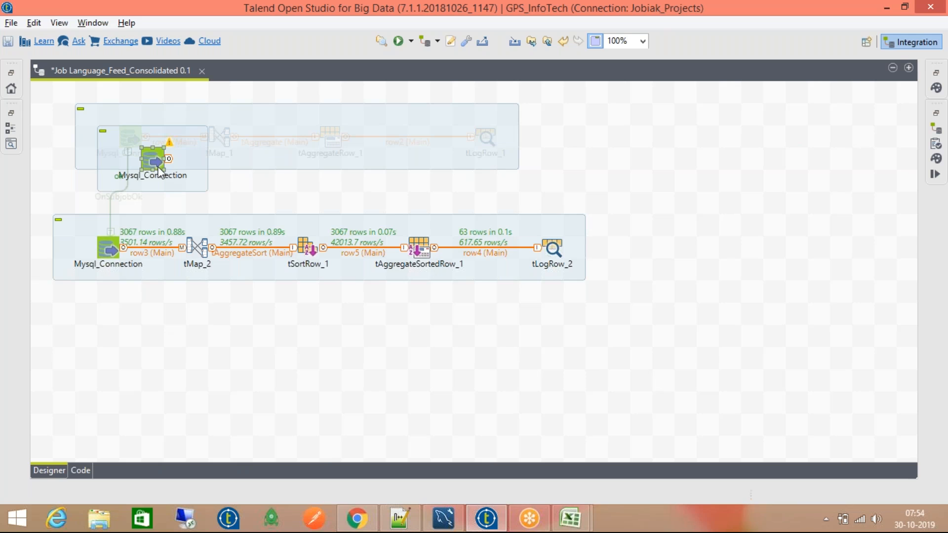
drag(155, 159, 621, 339)
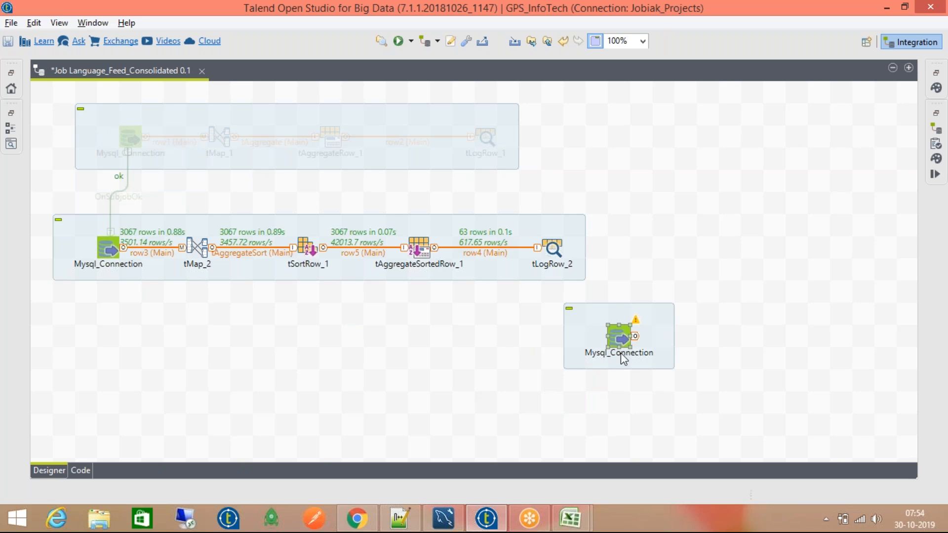
- Add a tMap component to the job and align it to the right of tLogRow_2
click(597, 237)
text(tMap)
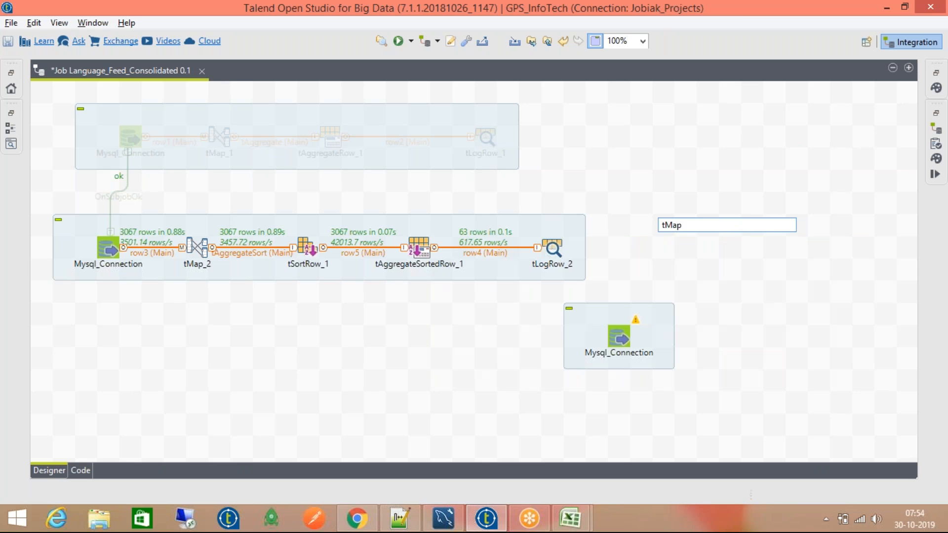
key(Return)
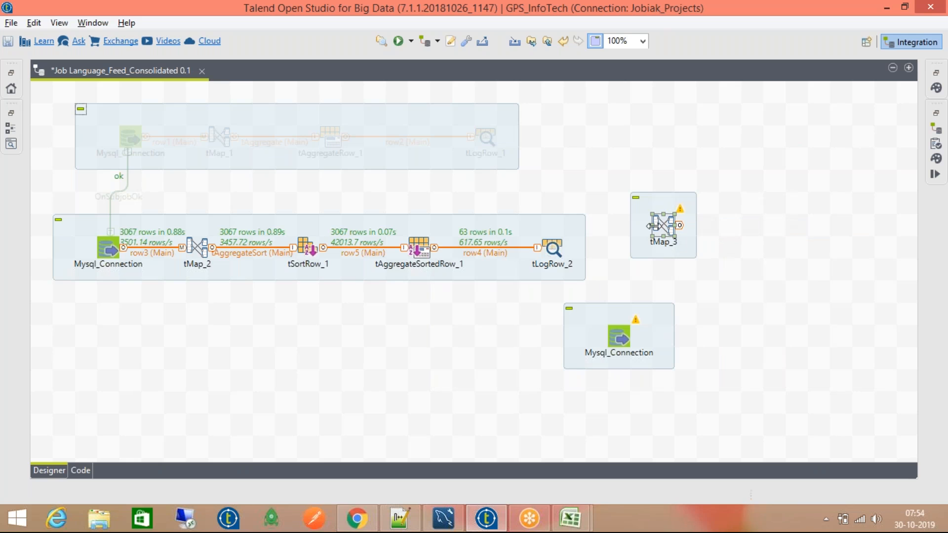
drag(659, 226, 659, 247)
double_click(553, 248)
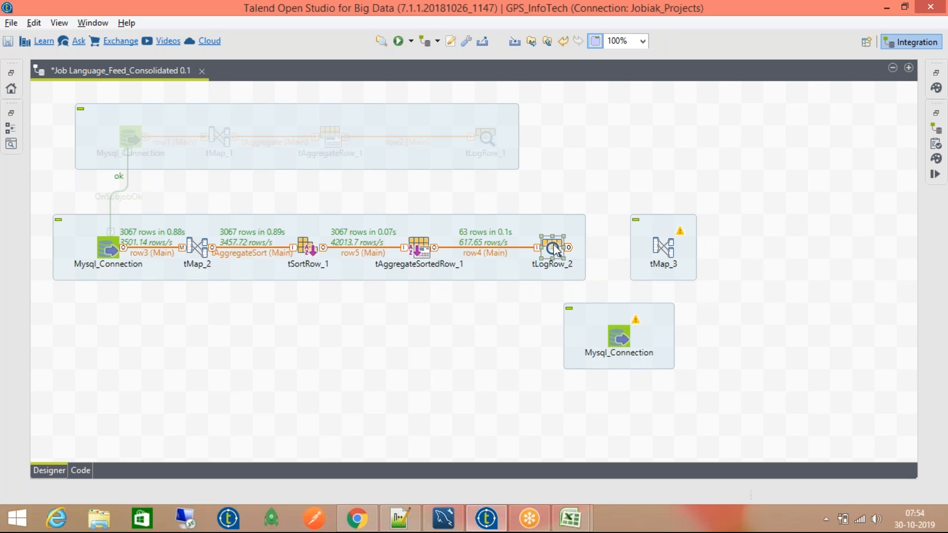
click(492, 225)
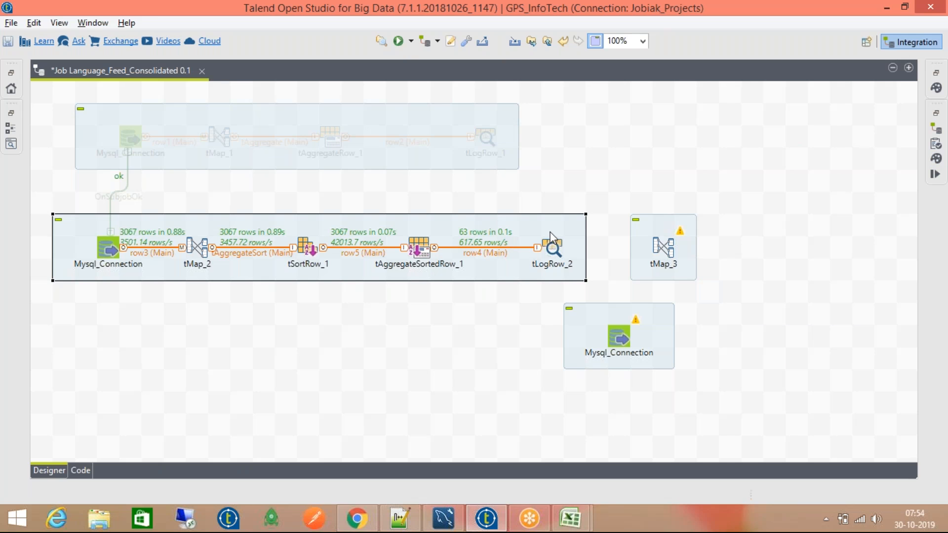
- Connect tLogRow_2 to tMap_3 with a Main row as the mapper's main input
right_click(554, 247)
mouse_move(629, 260)
click(770, 252)
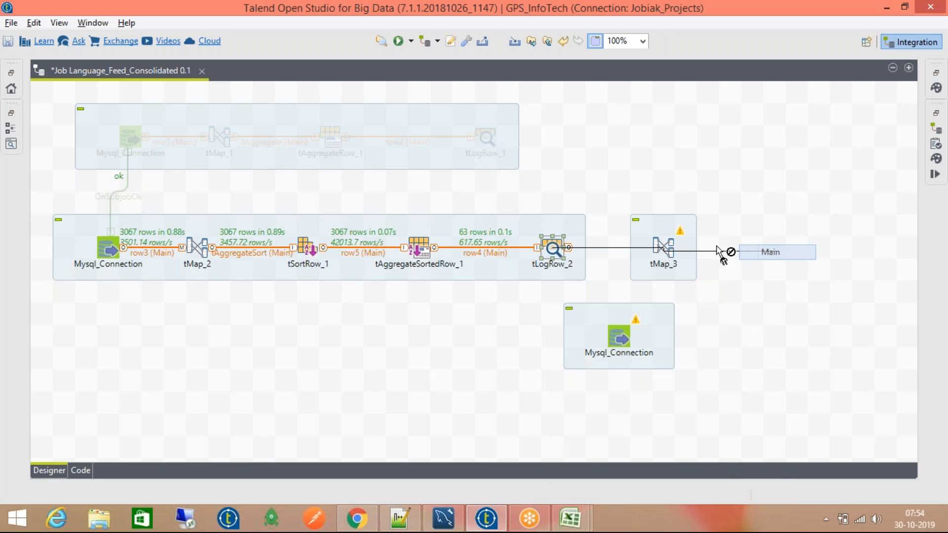
click(663, 247)
- Connect the copied Mysql_Connection input below to tMap_3 as its lookup flow
right_click(621, 340)
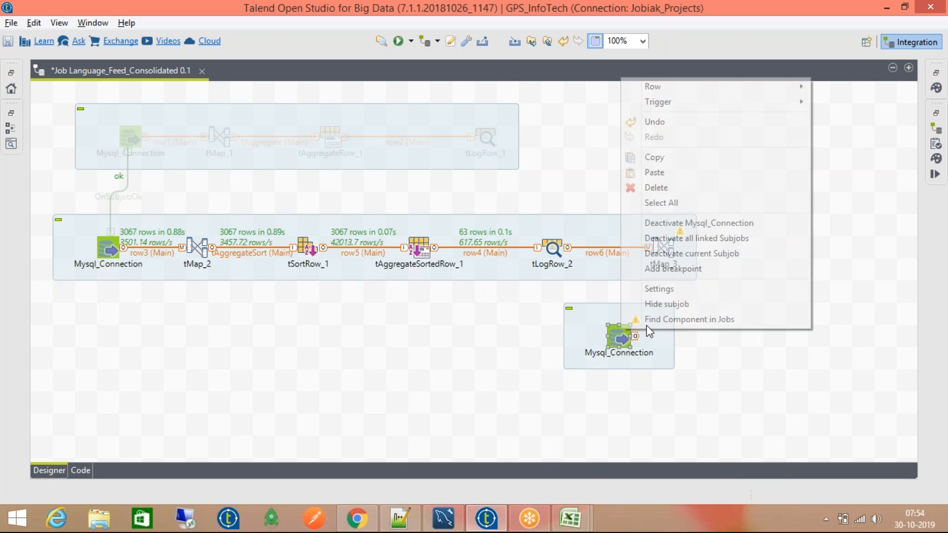
mouse_move(808, 86)
click(841, 86)
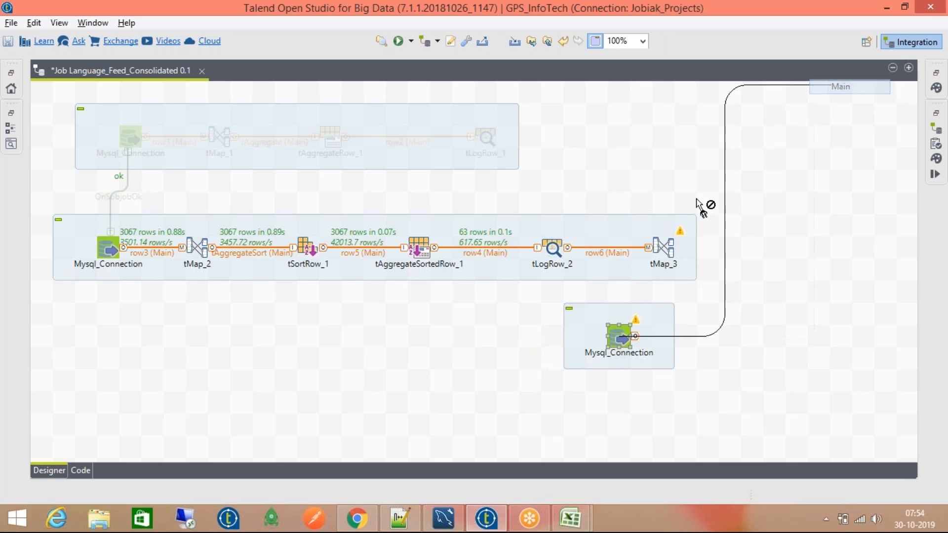
click(663, 248)
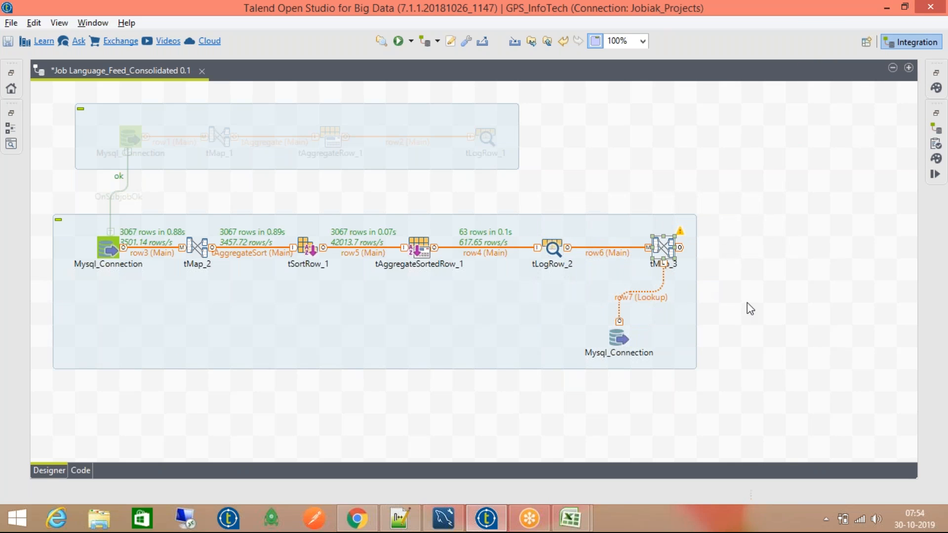
- Add a tFileOutputExcel component to the job and align it to the right of tMap_3
text(t)
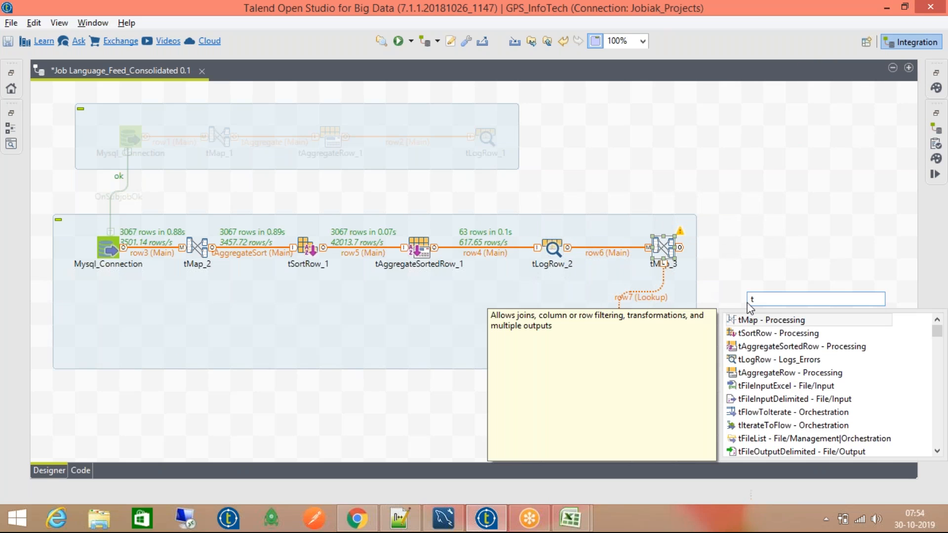
text(Excel)
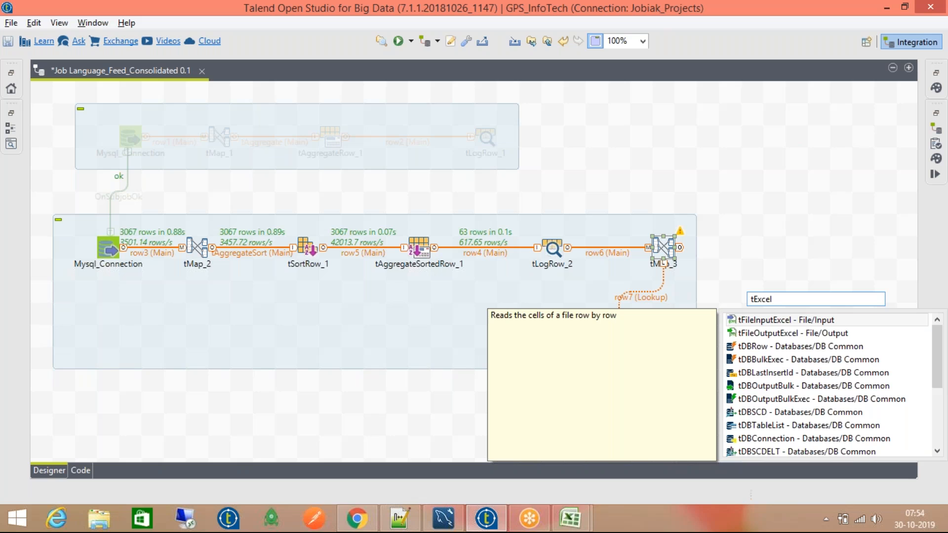
key(Down)
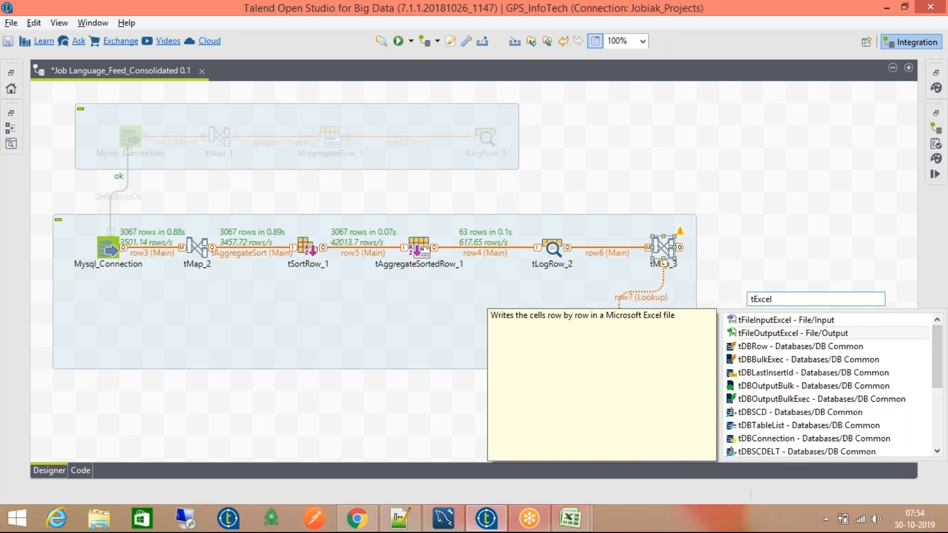
double_click(788, 337)
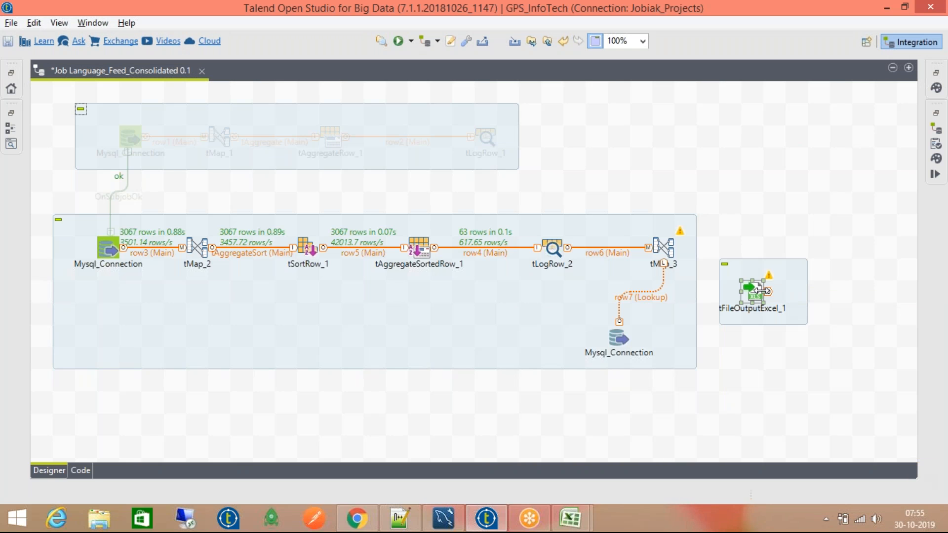
drag(755, 292, 842, 249)
- Start a new output link from tMap_3 to tFileOutputExcel_1
right_click(671, 243)
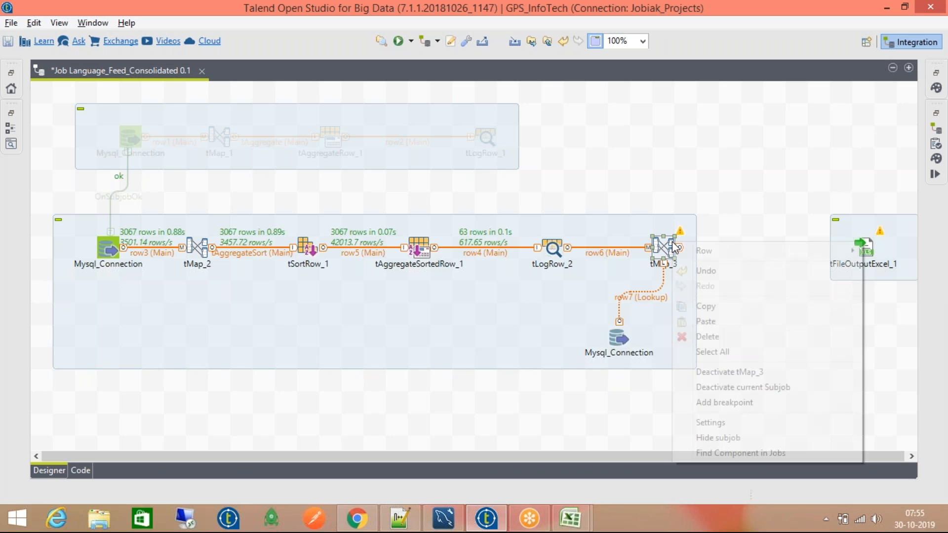
click(661, 250)
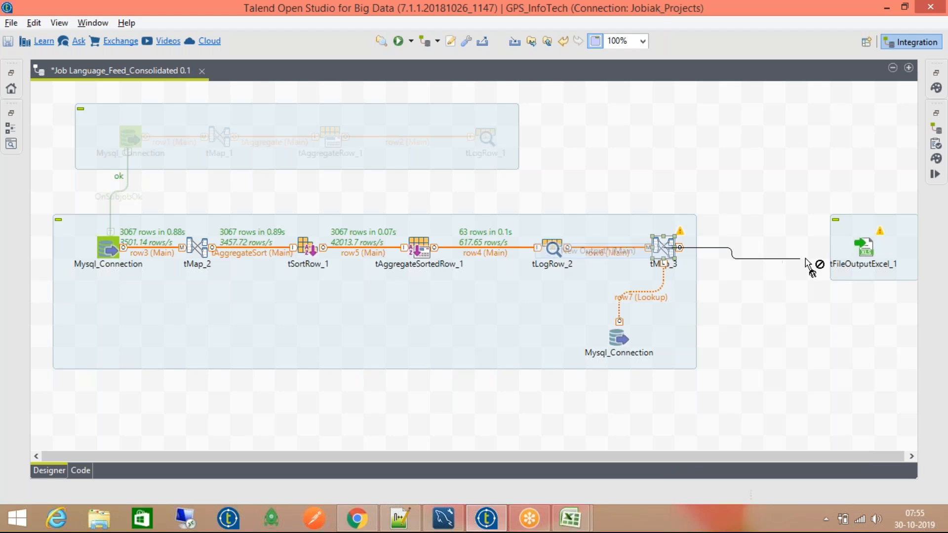
click(865, 249)
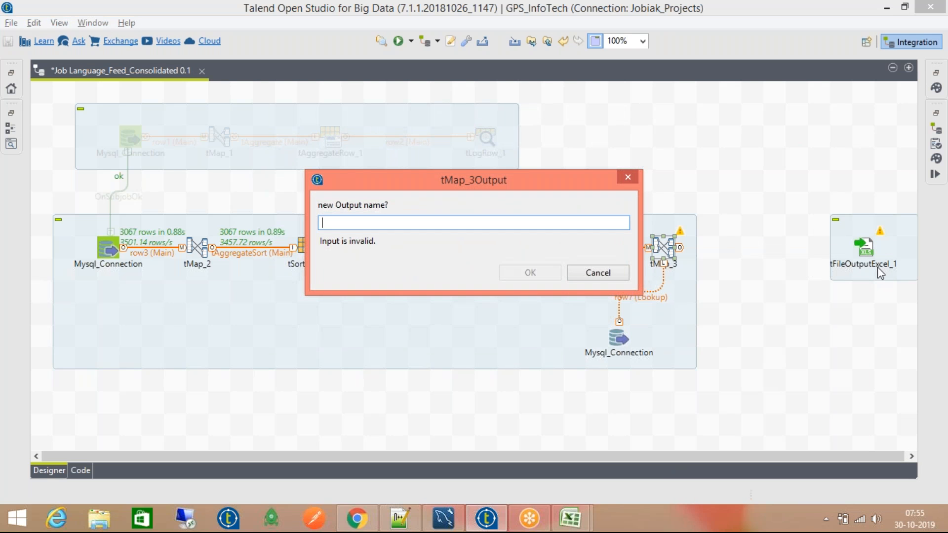
text(Consoli)
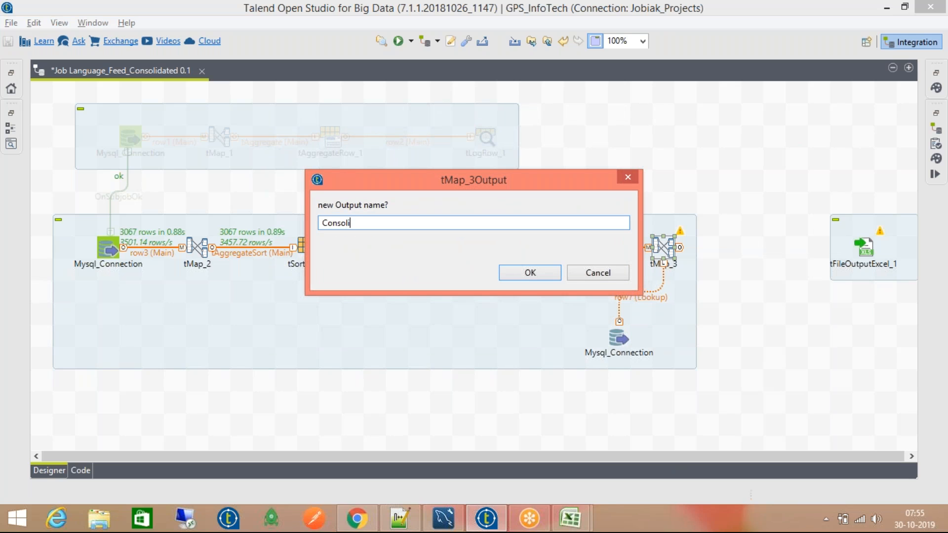
key(BackSpace)
key(BackSpace)
key(BackSpace)
key(BackSpace)
key(BackSpace)
key(BackSpace)
key(BackSpace)
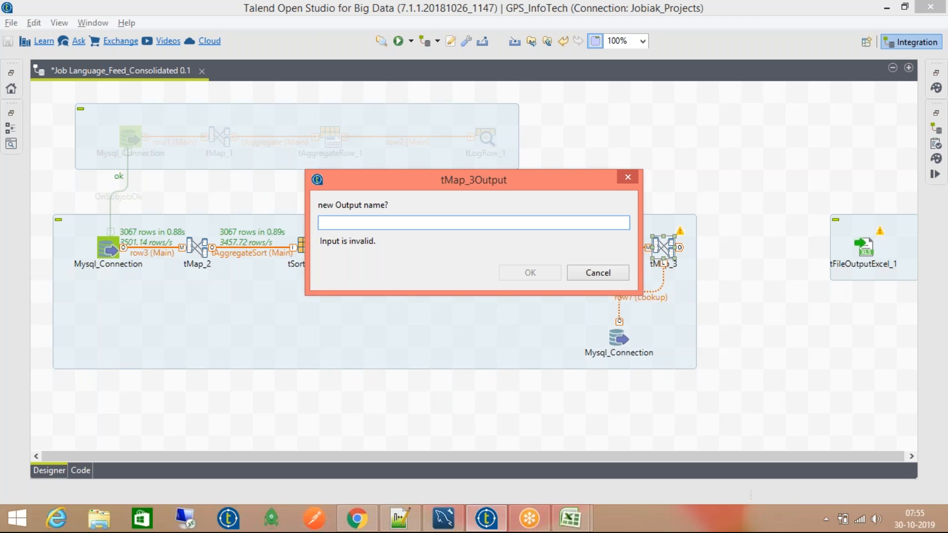
text(L)
key(BackSpace)
- Name the tMap_3 output Languages_Final_Report and confirm it
text(Fin)
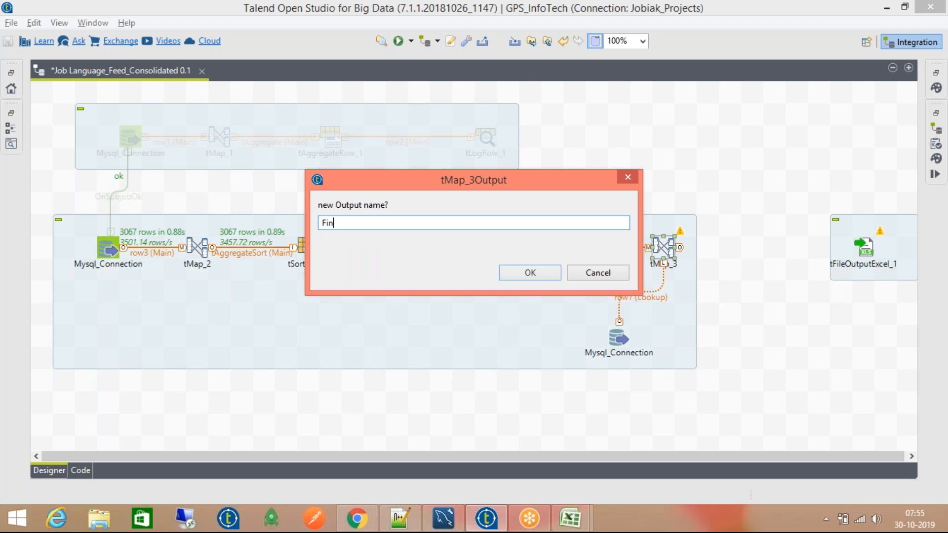
text(al_Report)
key(Home)
text(*Lang)
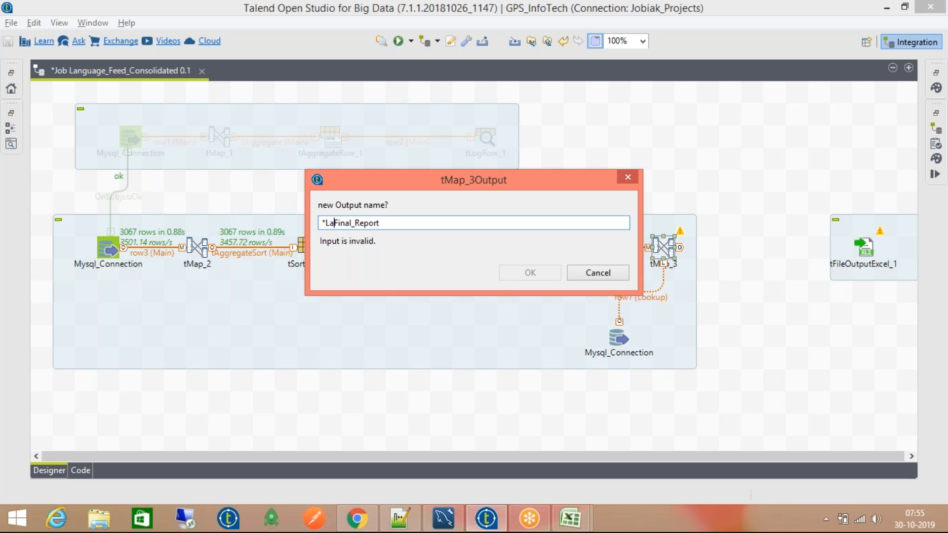
text(uages_)
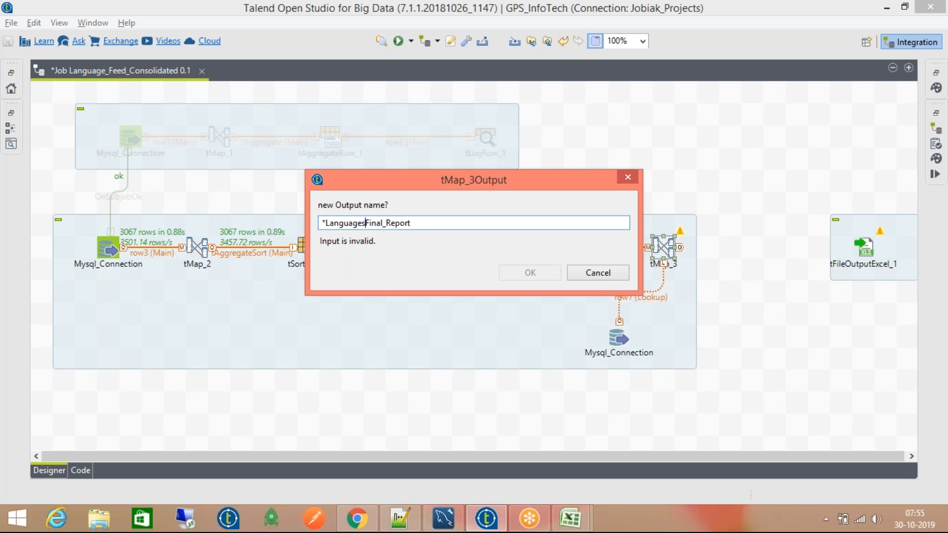
key(Home)
key(Delete)
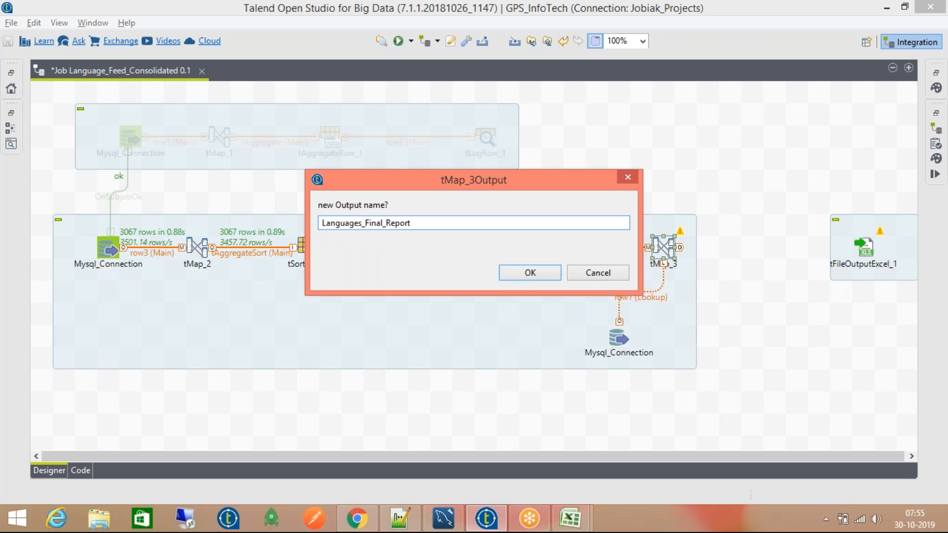
click(547, 274)
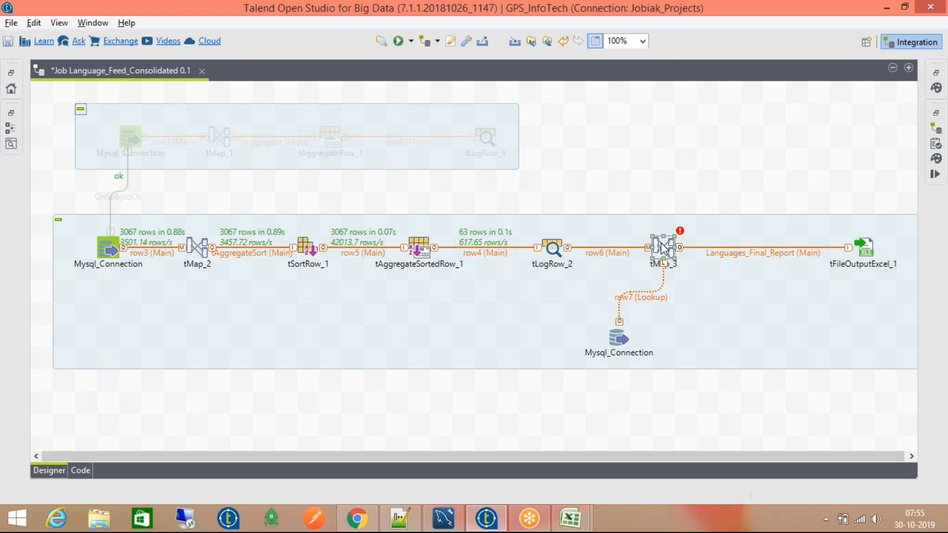
- Open the tMap_3 mapping, enlarge the Languages_Final_Report table, and join row6 languages to the languages key of row7
double_click(664, 247)
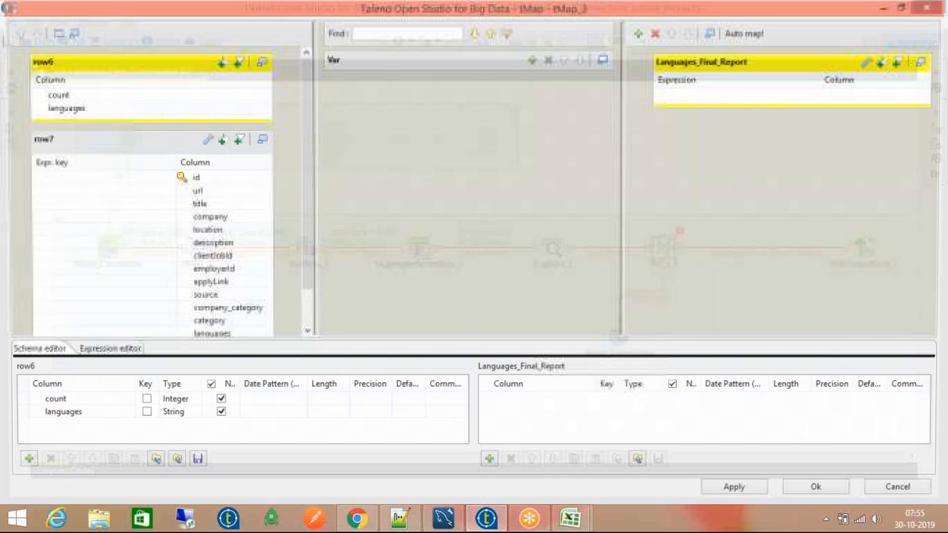
drag(741, 106, 741, 198)
click(144, 110)
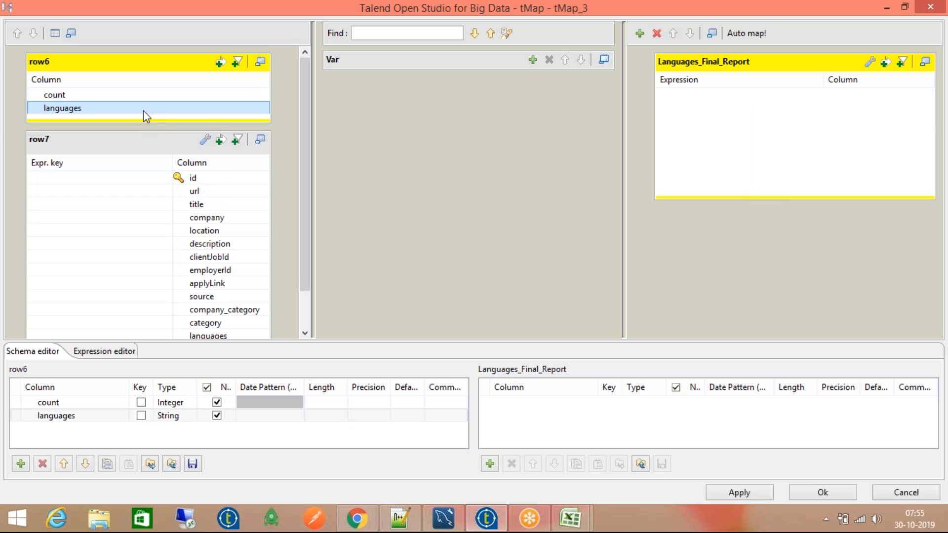
drag(143, 111, 150, 307)
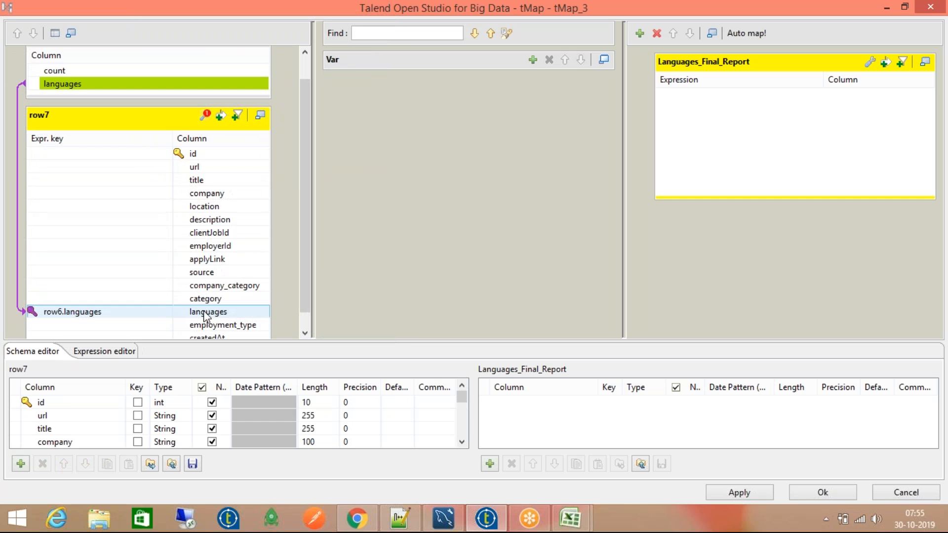
- Set the join model of the row7 lookup to Inner Join
click(205, 117)
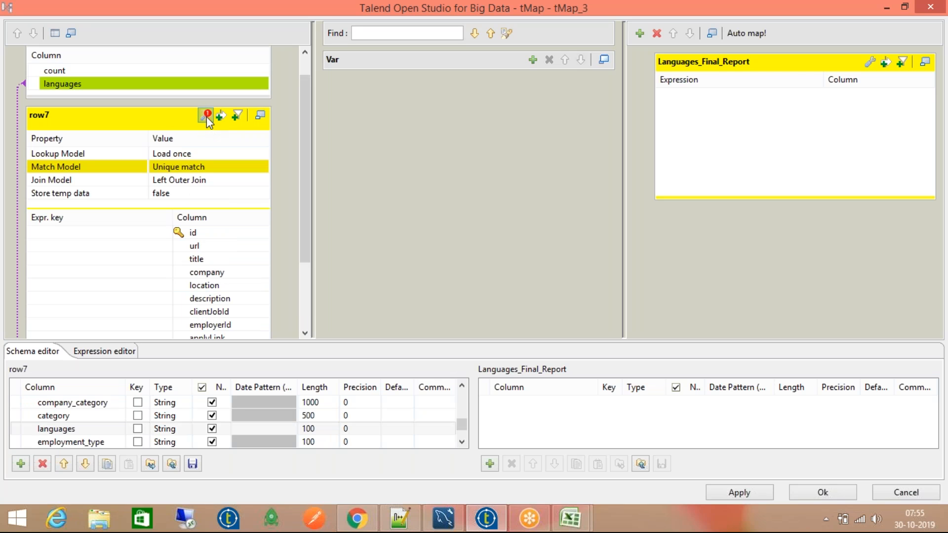
click(209, 179)
click(262, 181)
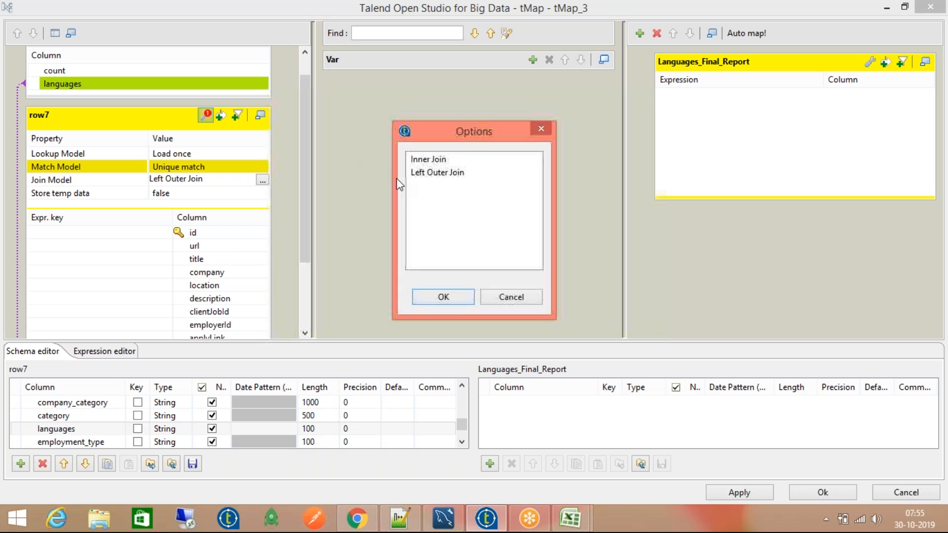
click(452, 160)
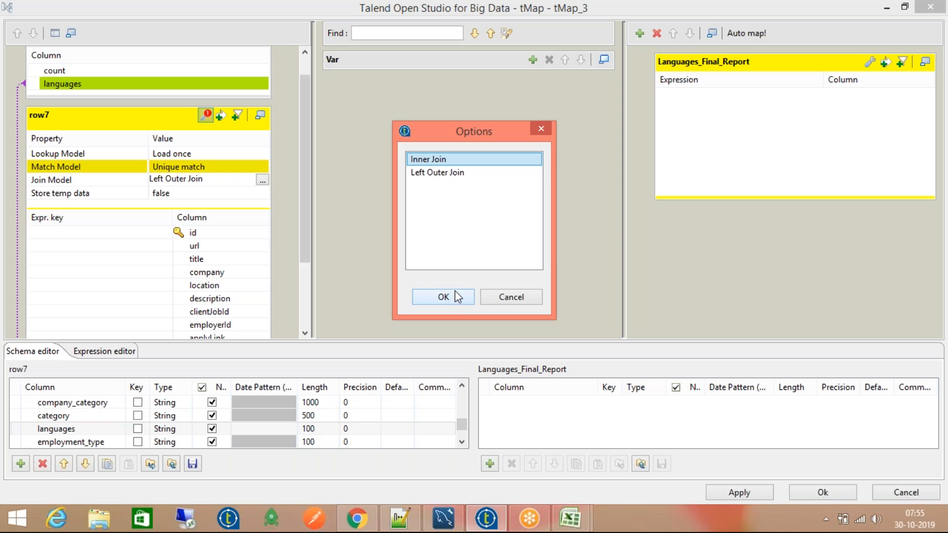
click(454, 298)
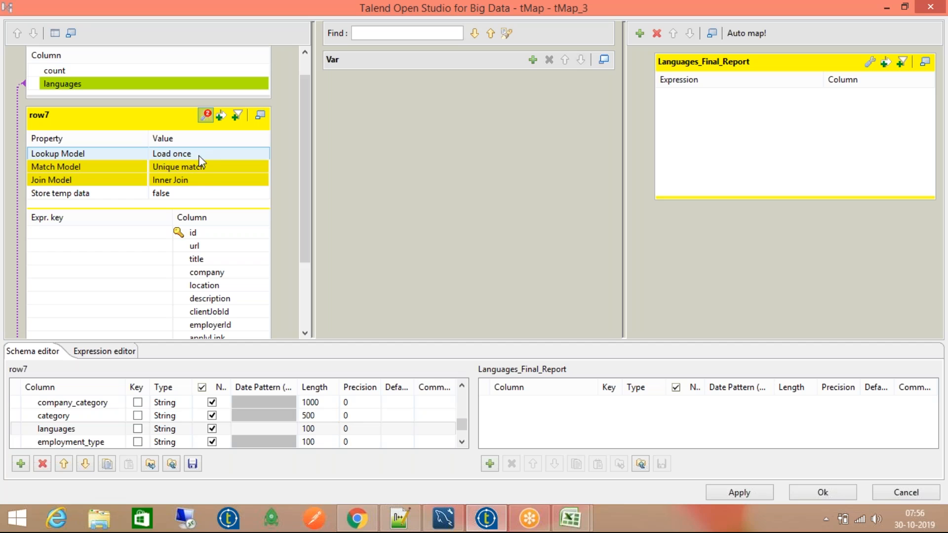
- Set the match model of the row7 lookup to First match
click(239, 168)
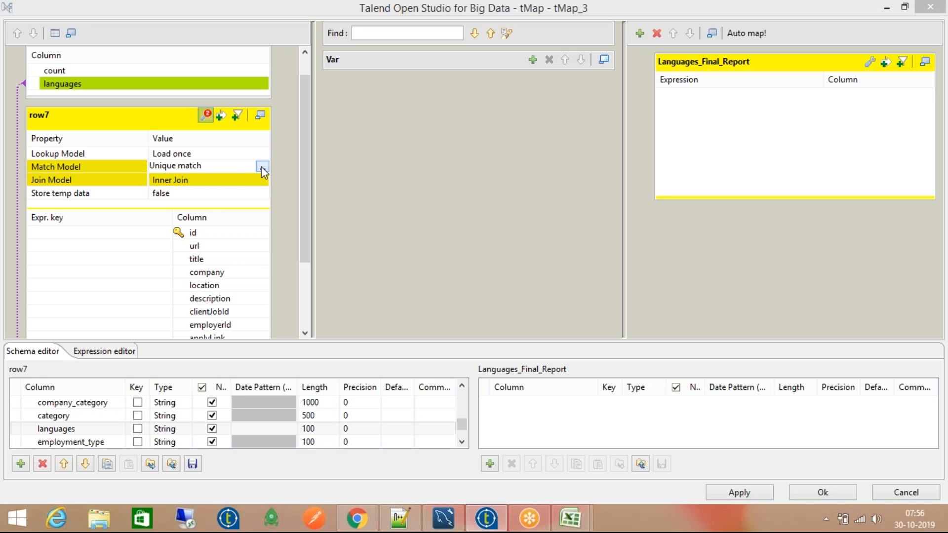
click(261, 167)
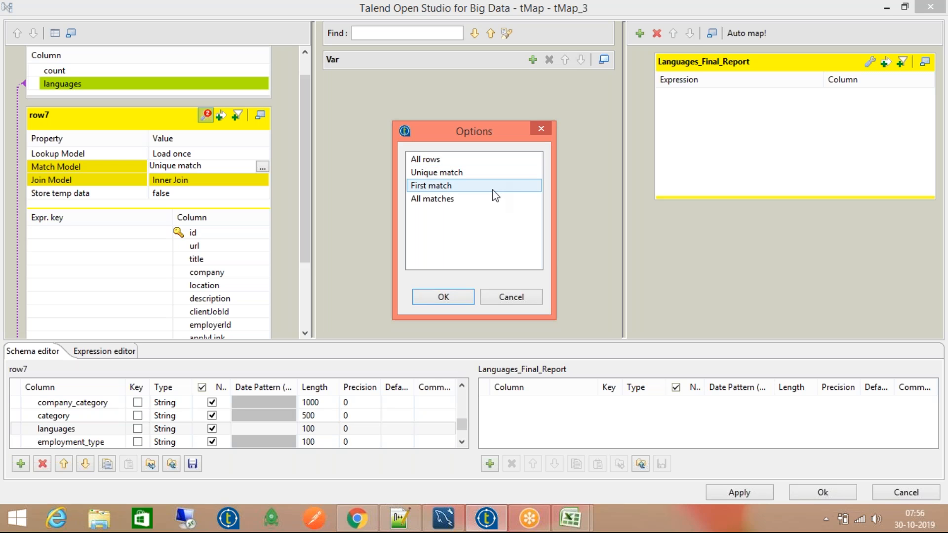
click(493, 188)
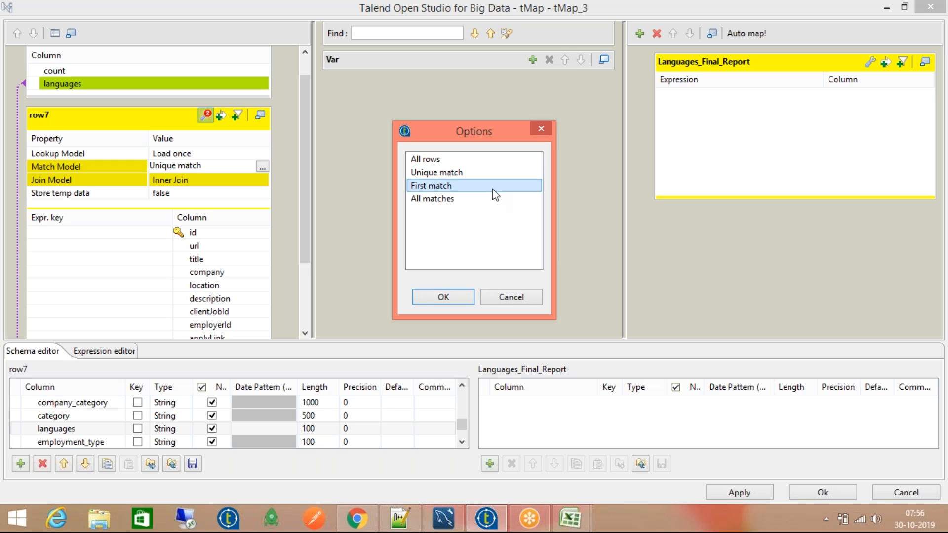
click(438, 295)
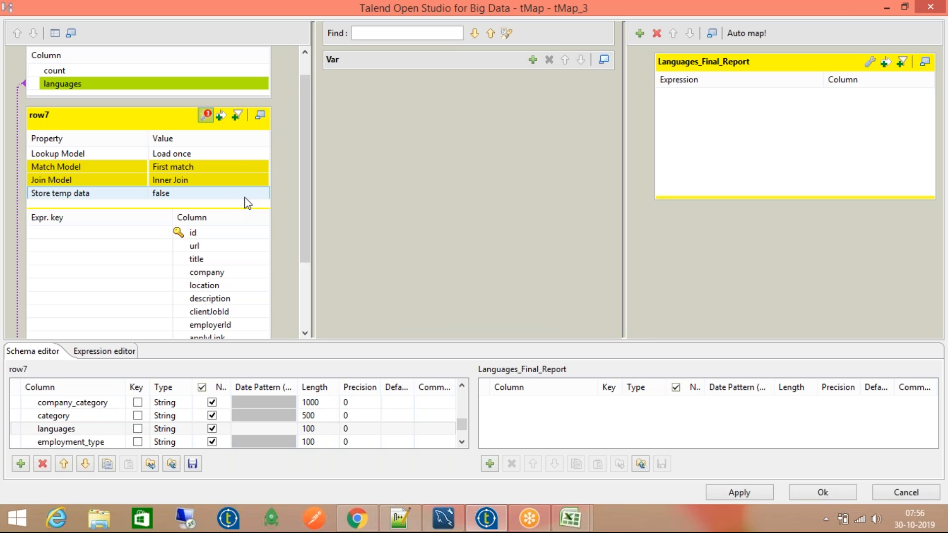
- Map the count and languages columns of row6 to the Languages_Final_Report output
click(236, 247)
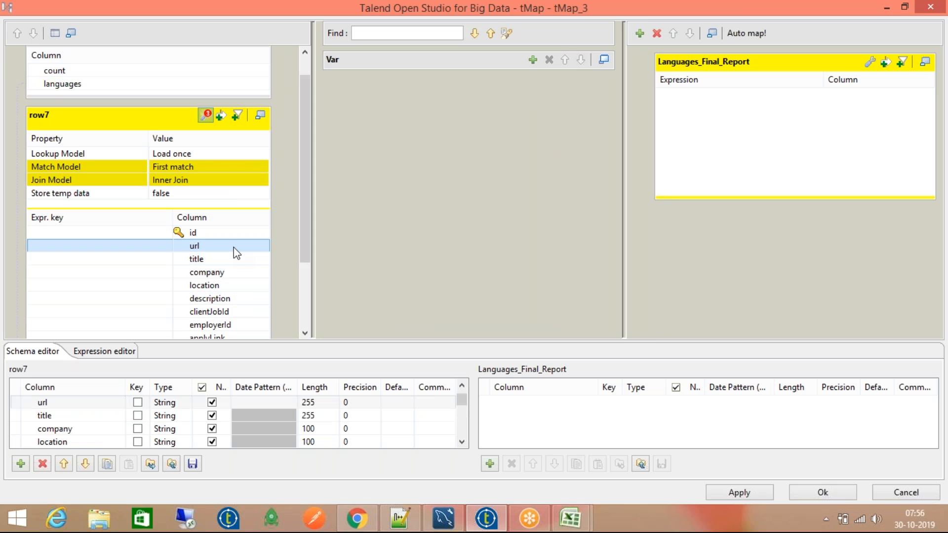
click(116, 70)
shift+click(119, 84)
drag(119, 78, 701, 96)
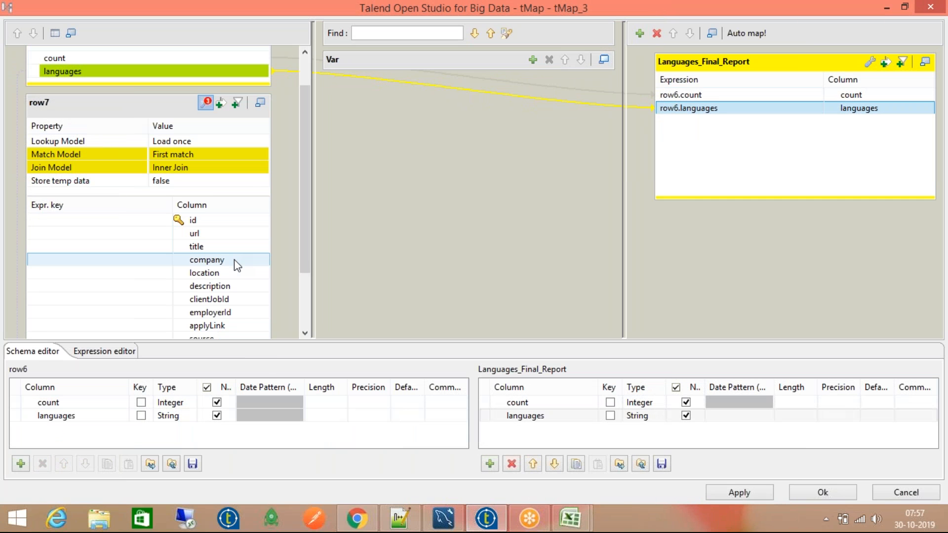
- Map the url column of row7 to Languages_Final_Report below the languages column
click(230, 246)
click(229, 231)
mouse_move(229, 231)
mouse_down()
mouse_move(791, 233)
mouse_move(830, 148)
mouse_up()
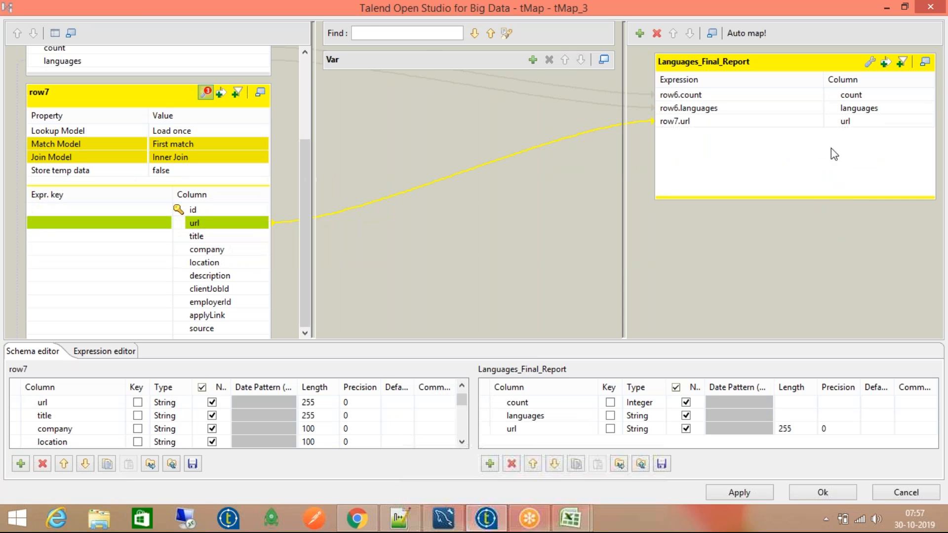
click(242, 253)
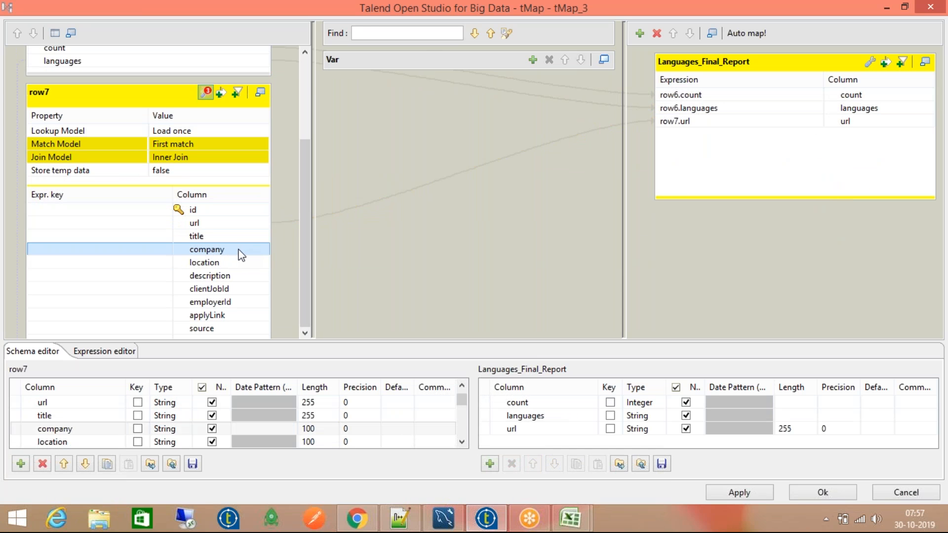
shift+click(239, 262)
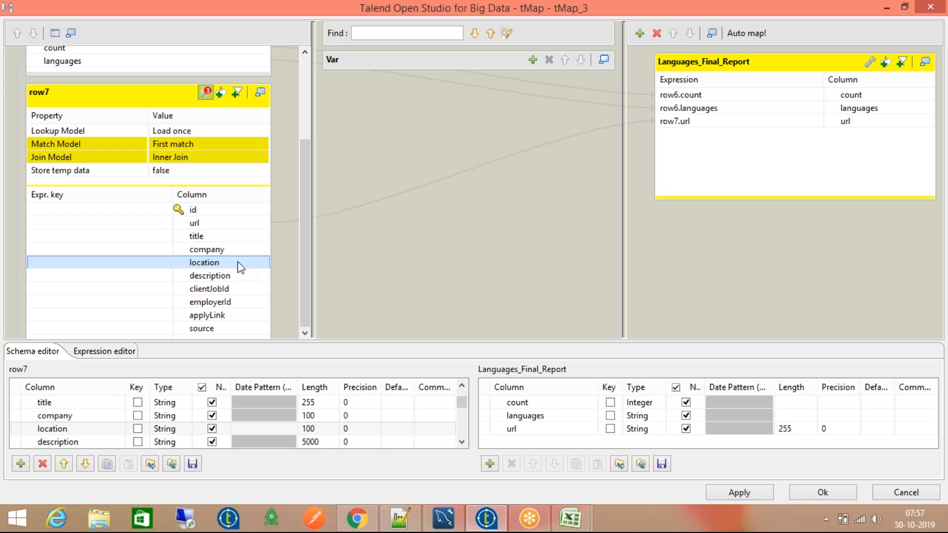
click(238, 254)
click(240, 260)
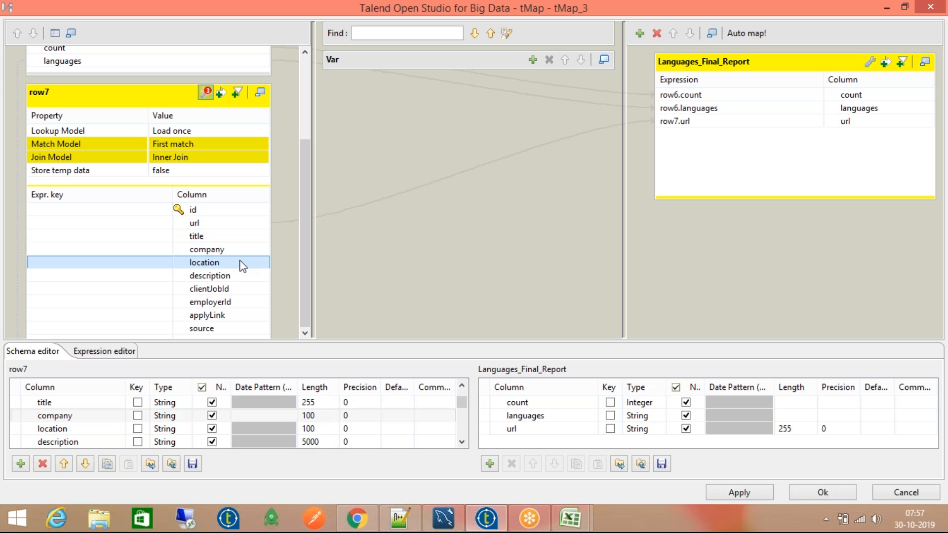
click(243, 249)
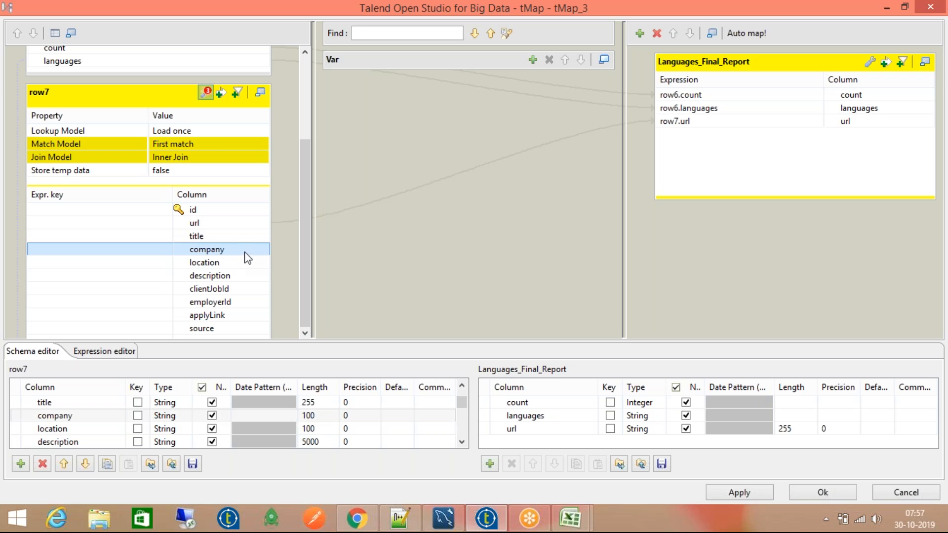
click(246, 262)
click(247, 253)
- Accept the tMap_3 mapping and propagate the changes to the connected components
click(805, 491)
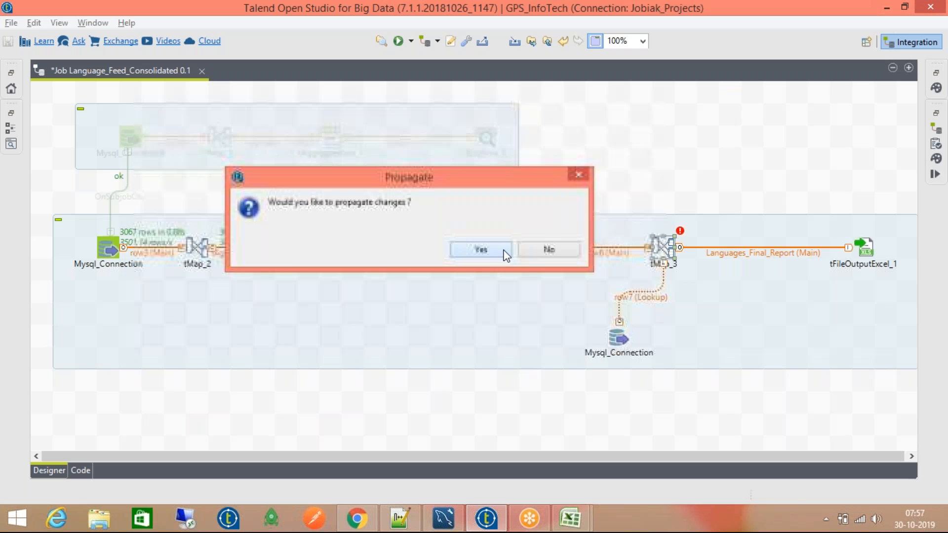
click(504, 251)
- Browse for the output file of tFileOutputExcel_1 and create and open a folder named tAggregateReport on the Desktop
double_click(872, 250)
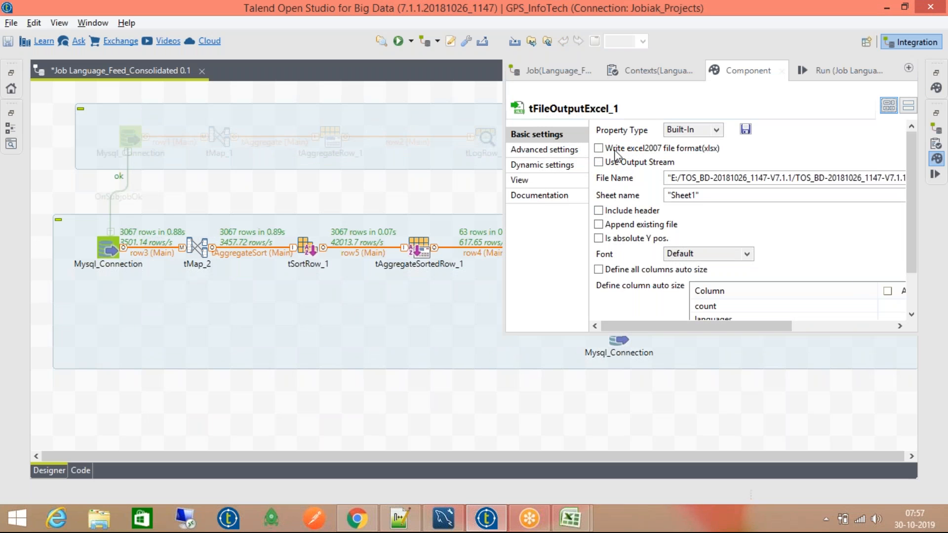
drag(686, 326, 785, 334)
click(891, 177)
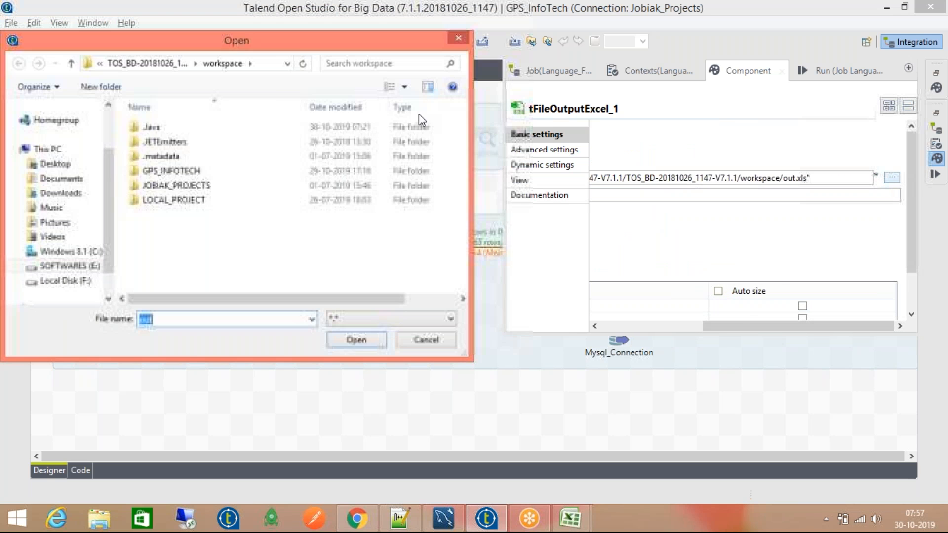
click(68, 168)
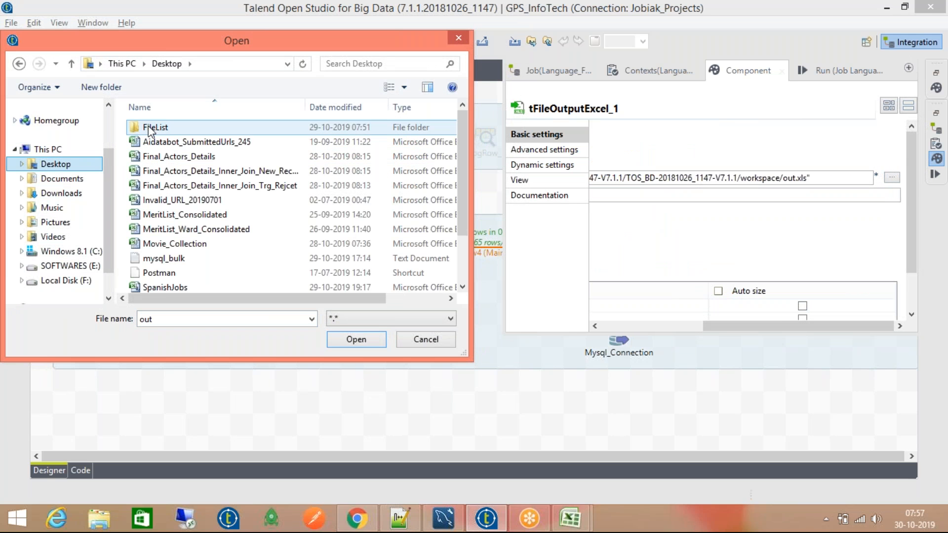
click(102, 87)
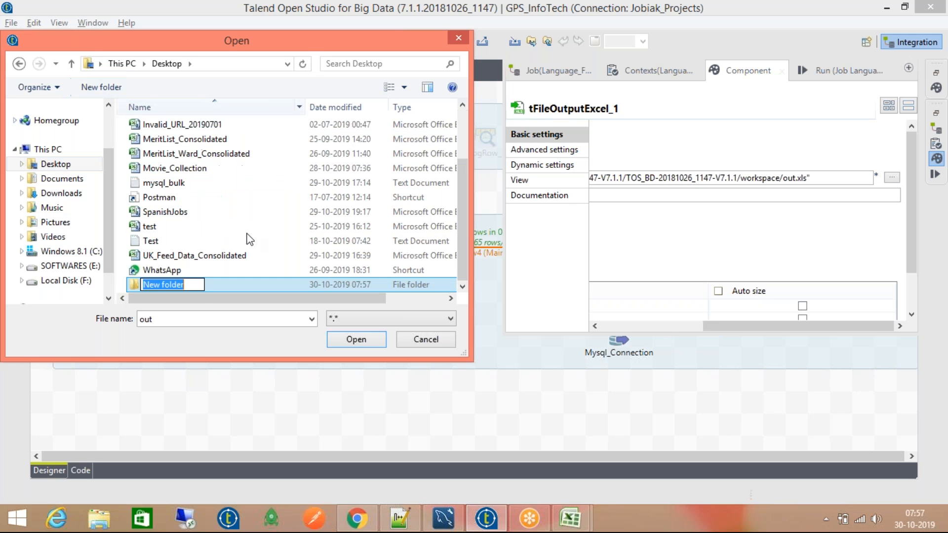
text(t)
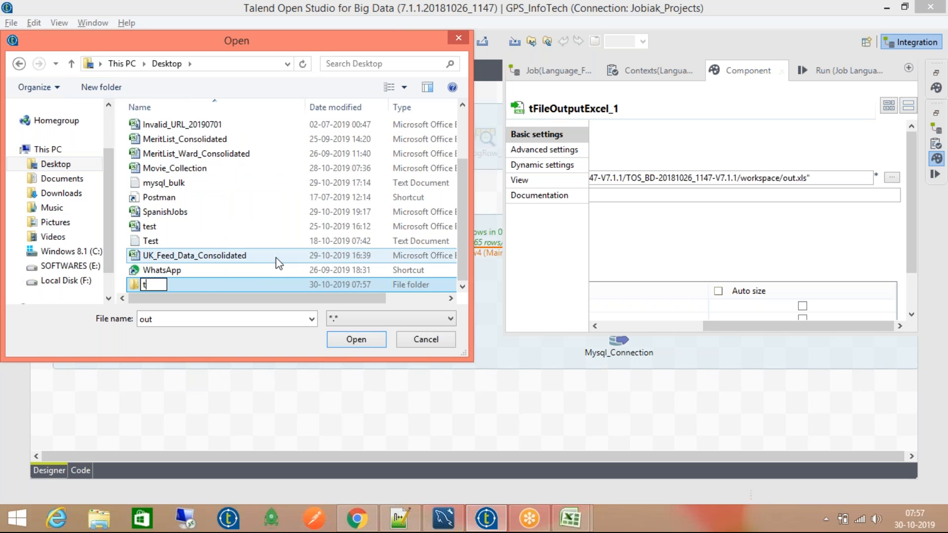
text(Aggregate)
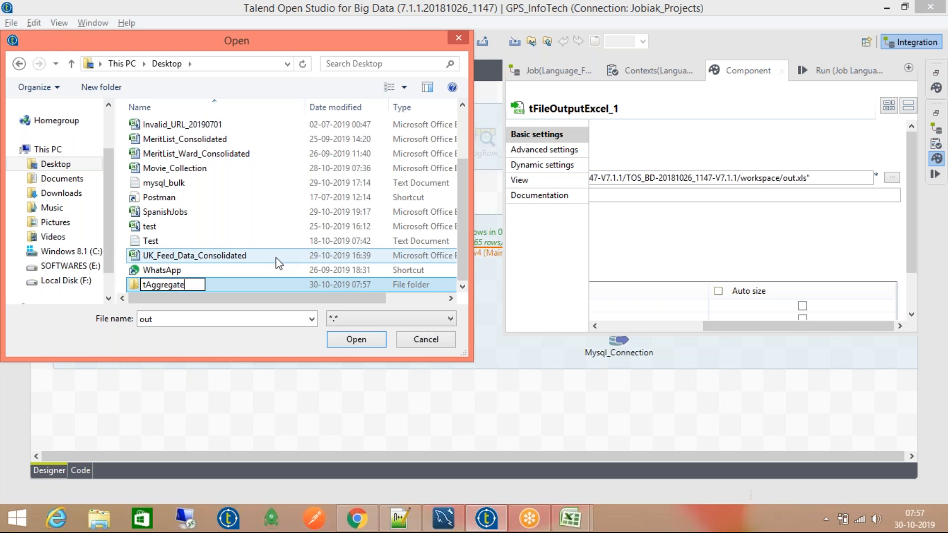
text(Report)
key(Return)
key(Return)
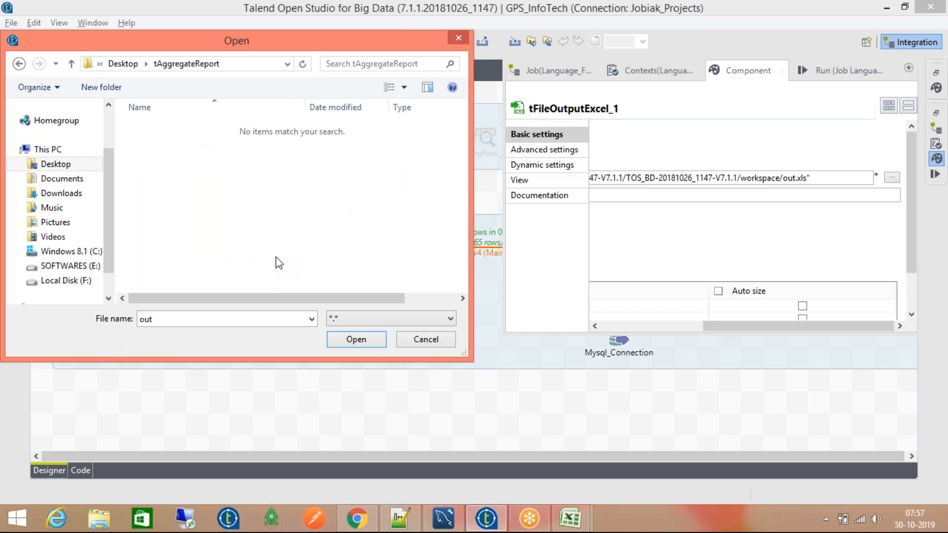
- Set the output file to Languages_Report.xlsx in the tAggregateReport folder, written in the Excel 2007 format
click(271, 316)
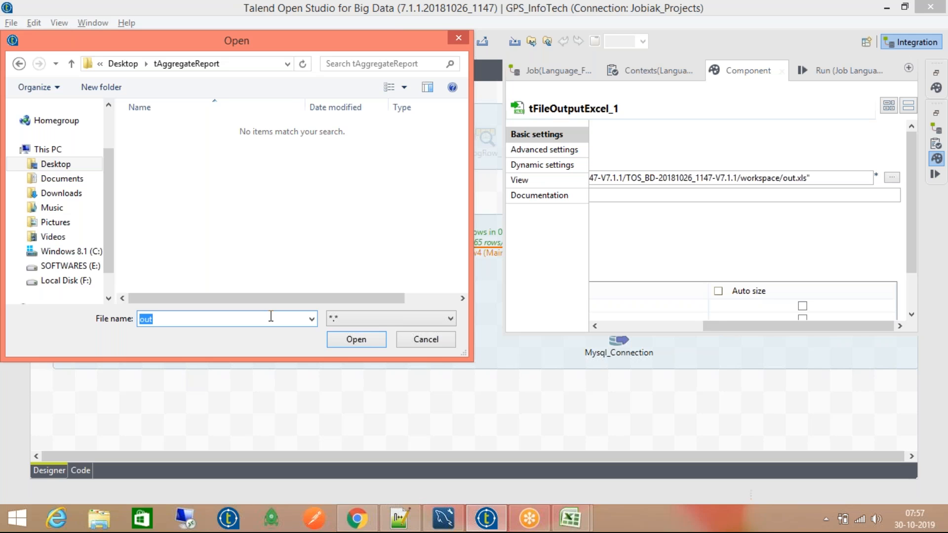
text(Languages_Report)
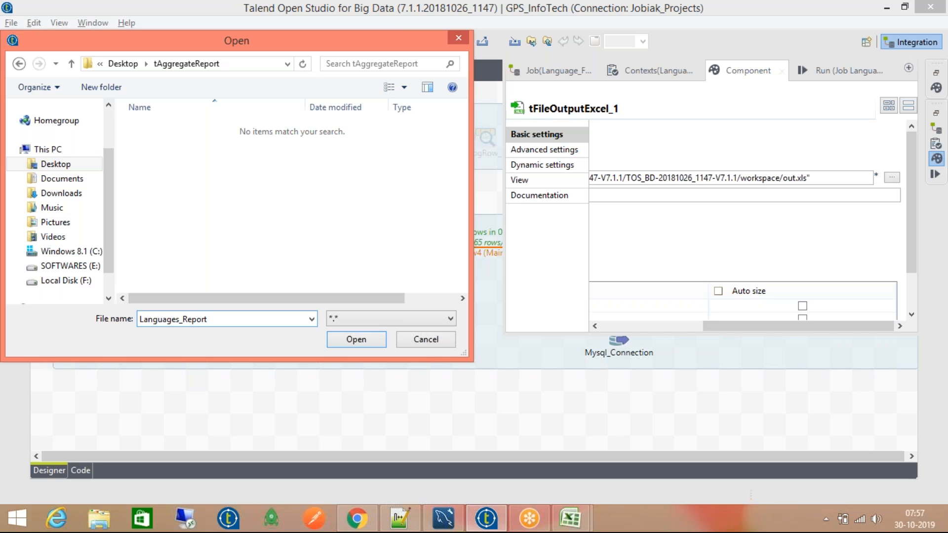
text(.xlsx)
click(360, 339)
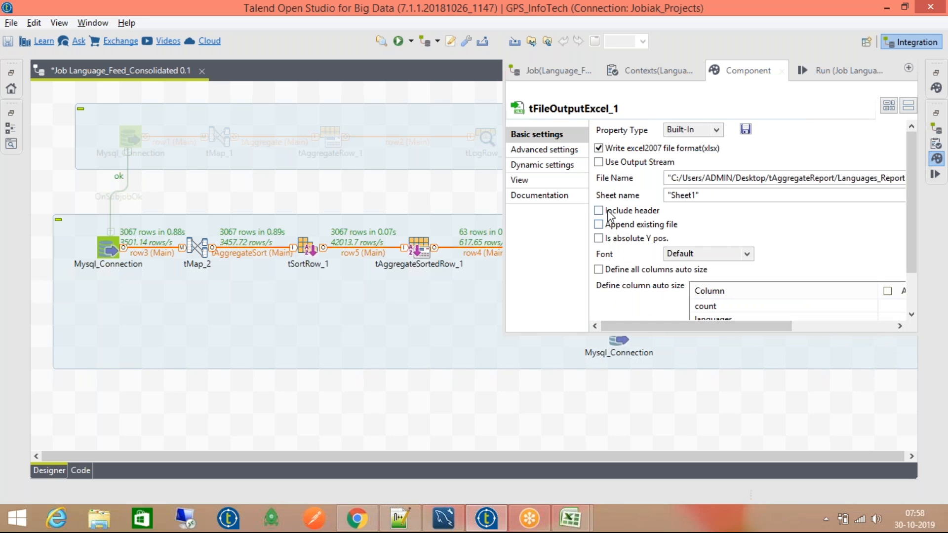
- Include the header in the Excel output and enable auto size for the languages and count columns
click(608, 212)
mouse_move(615, 322)
mouse_down()
mouse_move(641, 326)
mouse_move(607, 327)
mouse_up()
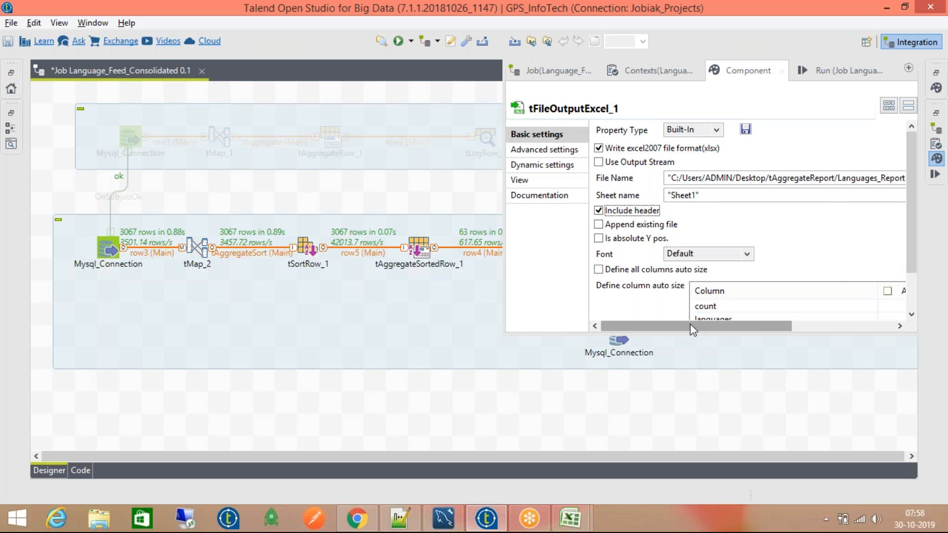
drag(916, 249, 911, 281)
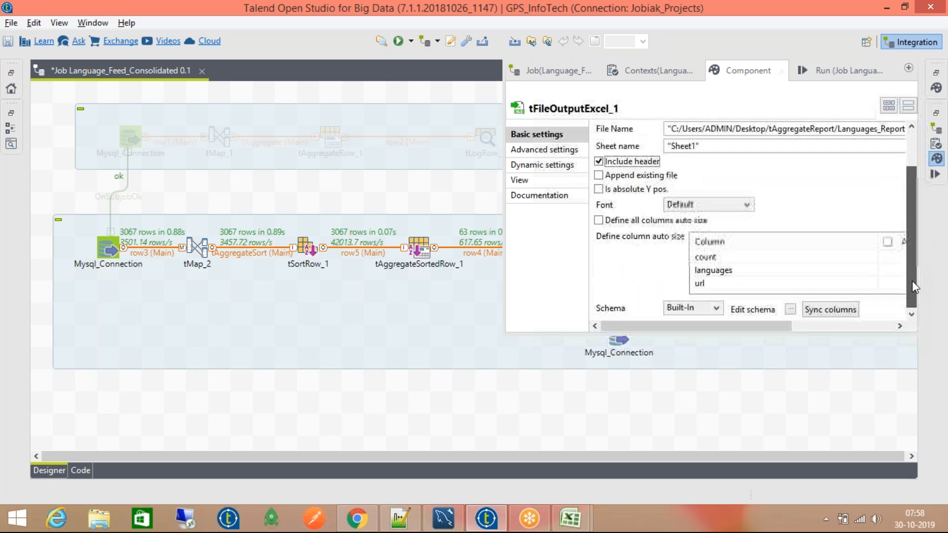
drag(683, 327, 744, 338)
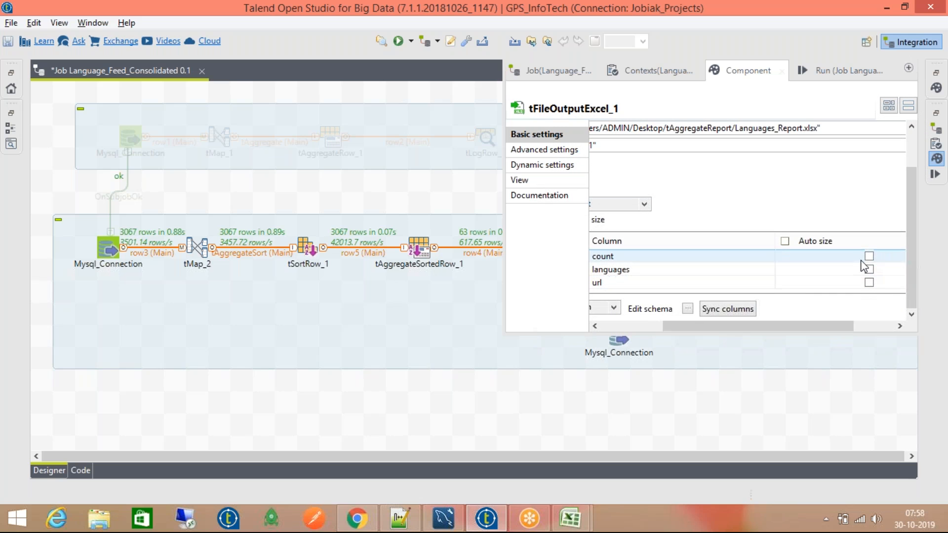
click(869, 269)
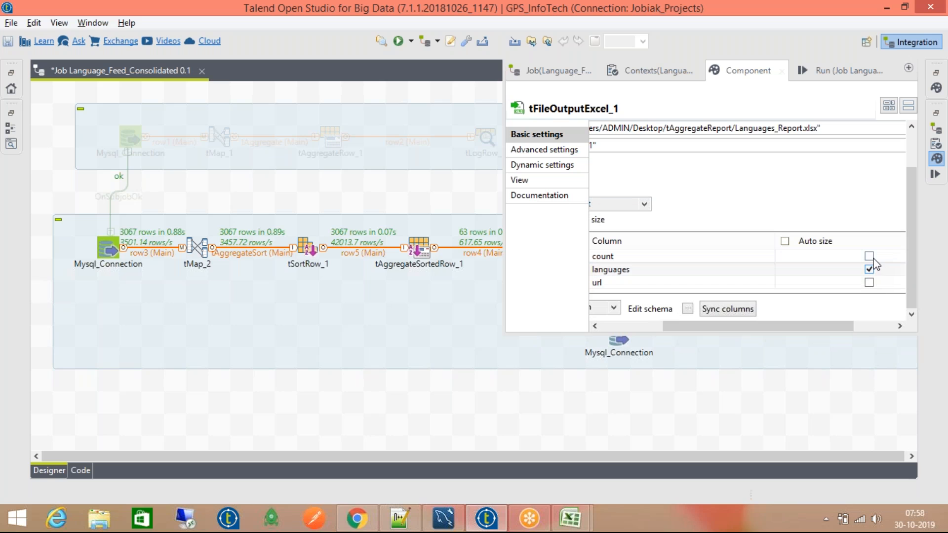
click(869, 256)
drag(815, 323, 768, 321)
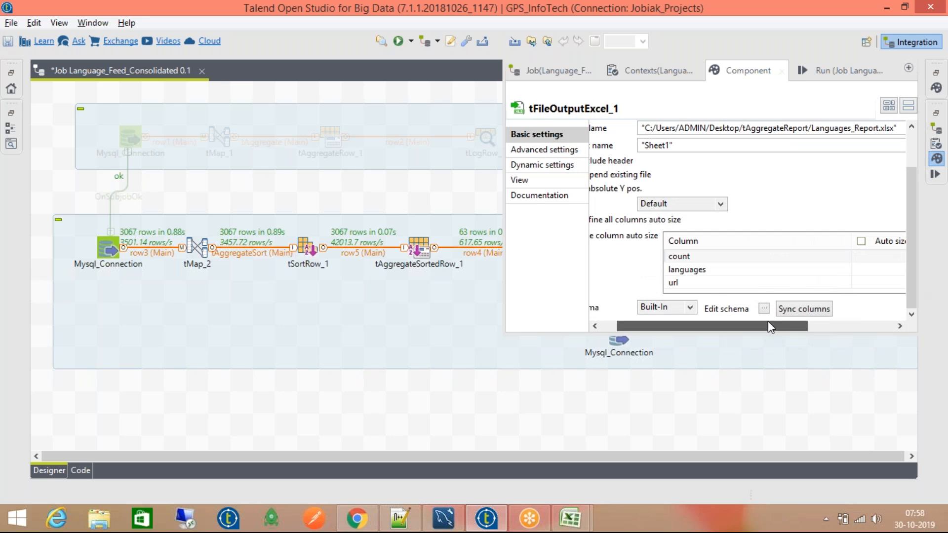
click(735, 280)
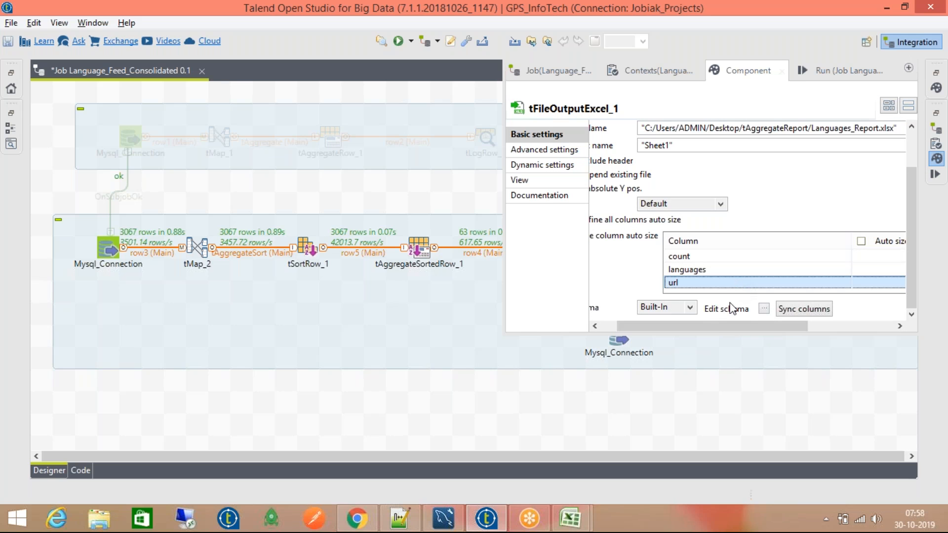
drag(707, 322, 854, 333)
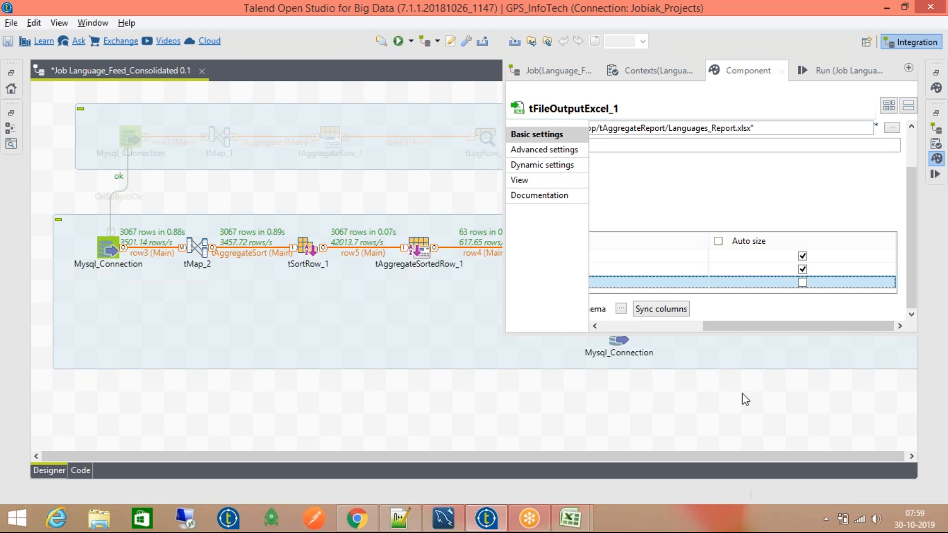
drag(746, 328, 648, 325)
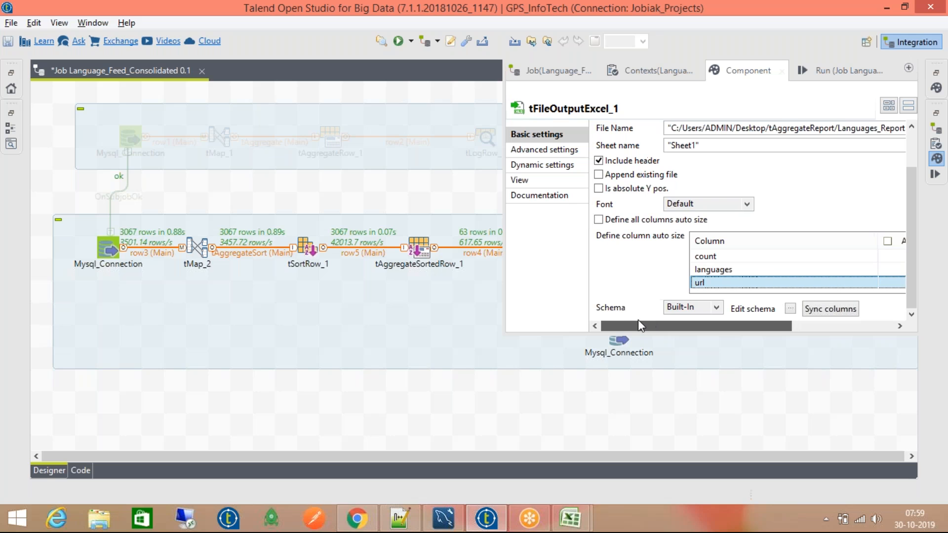
drag(633, 321, 645, 336)
mouse_move(642, 332)
mouse_down()
mouse_move(700, 331)
mouse_move(644, 331)
mouse_up()
- Try the advanced separator, "Don't generate empty file" and tStatCatcher Statistics options of tFileOutputExcel_1, switching each off again
click(550, 150)
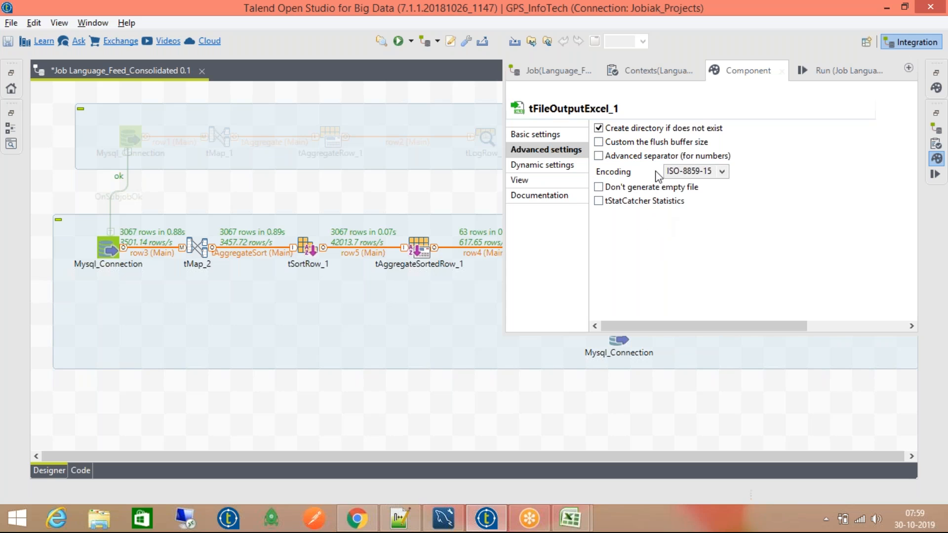
click(658, 156)
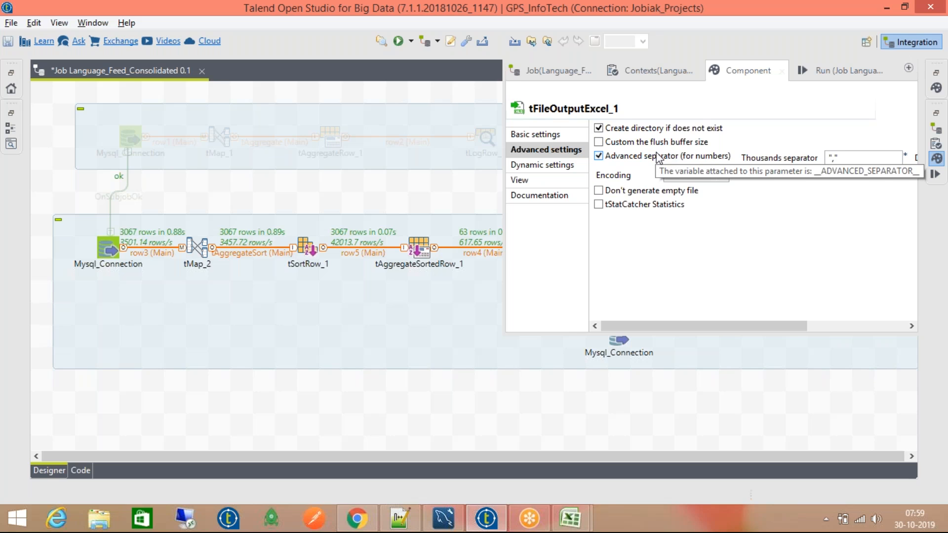
click(658, 156)
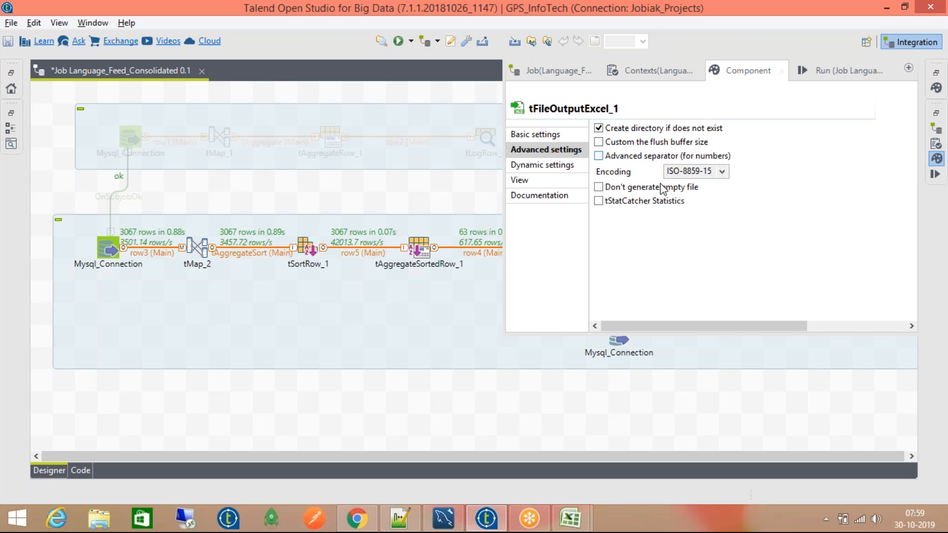
click(652, 192)
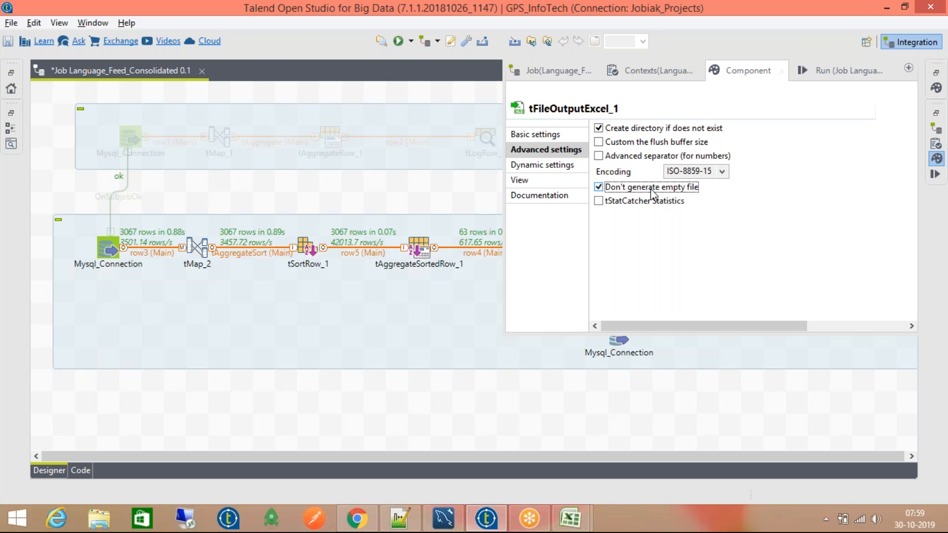
click(652, 191)
click(651, 202)
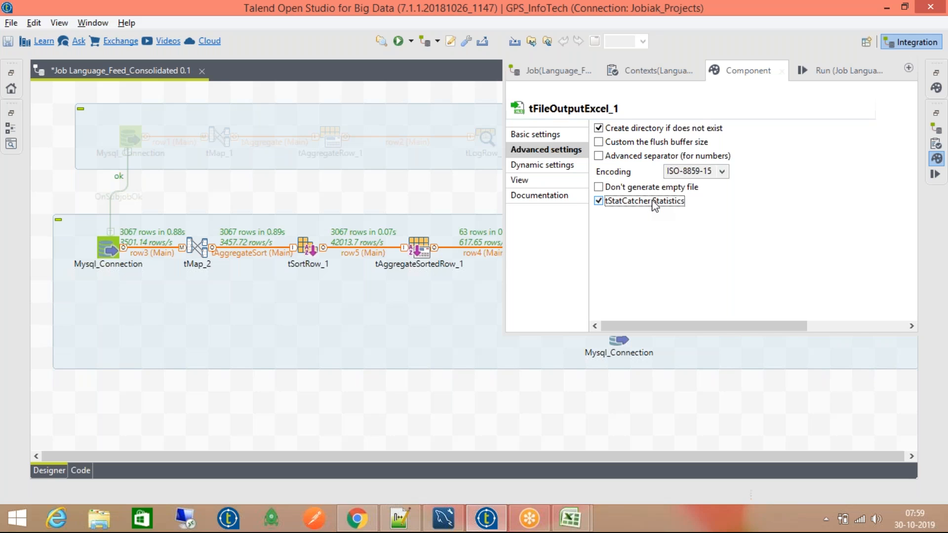
click(654, 203)
- Return to the basic settings of tFileOutputExcel_1 and save the Language_Feed_Consolidated job
click(516, 136)
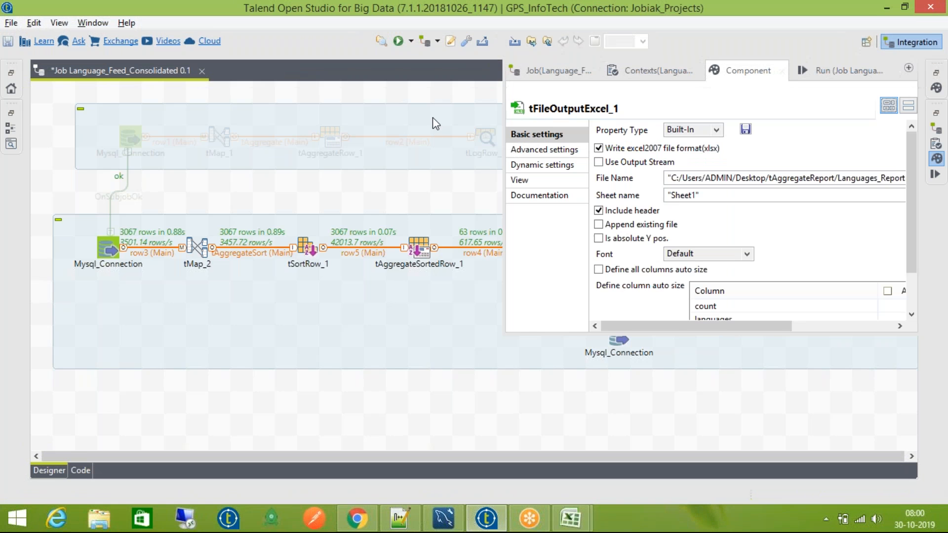
click(432, 117)
key(ctrl+s)
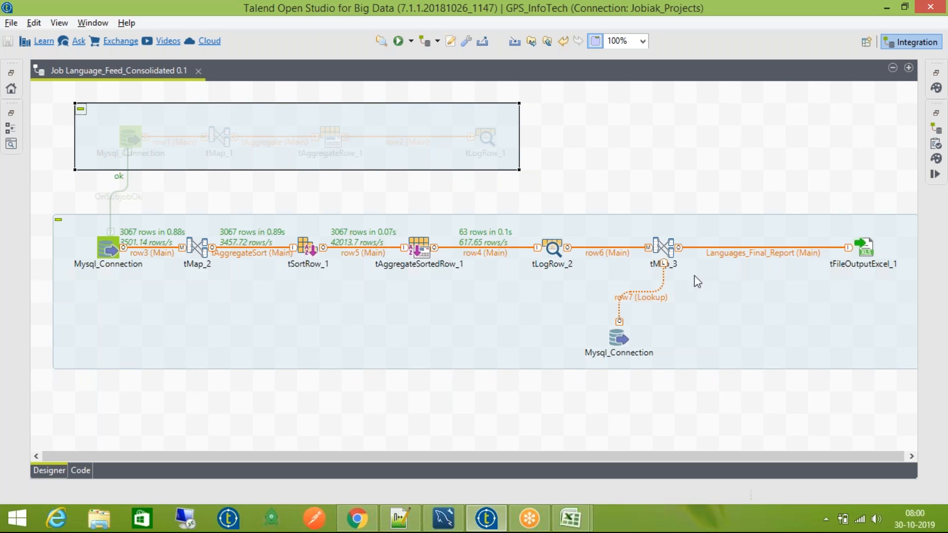
- Recheck the basic settings of tFileOutputExcel_1 and run the Language_Feed_Consolidated job
click(675, 252)
double_click(864, 249)
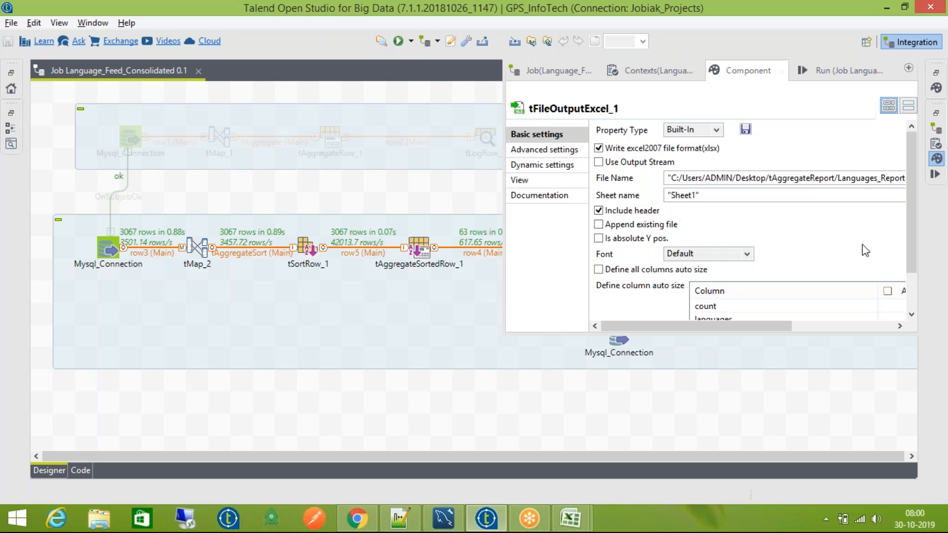
drag(911, 233, 920, 200)
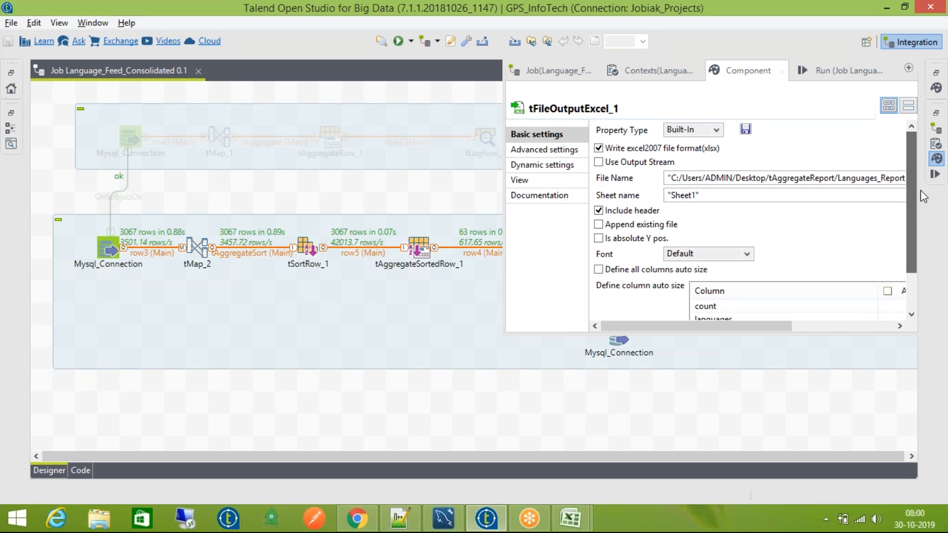
click(697, 195)
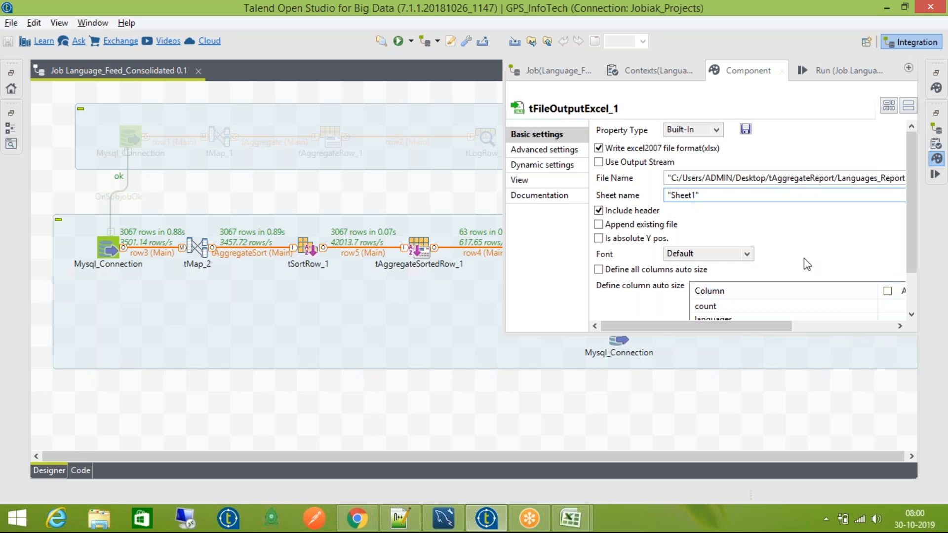
click(464, 310)
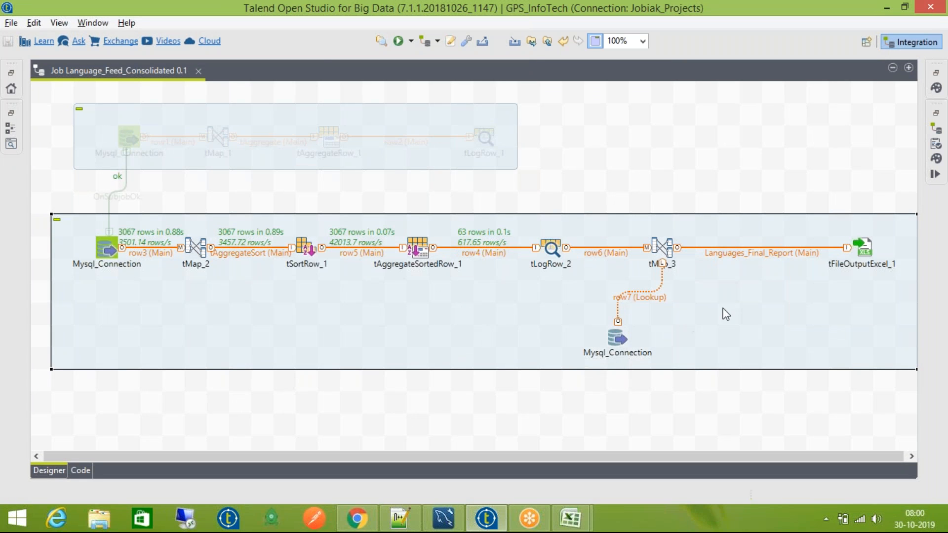
key(F6)
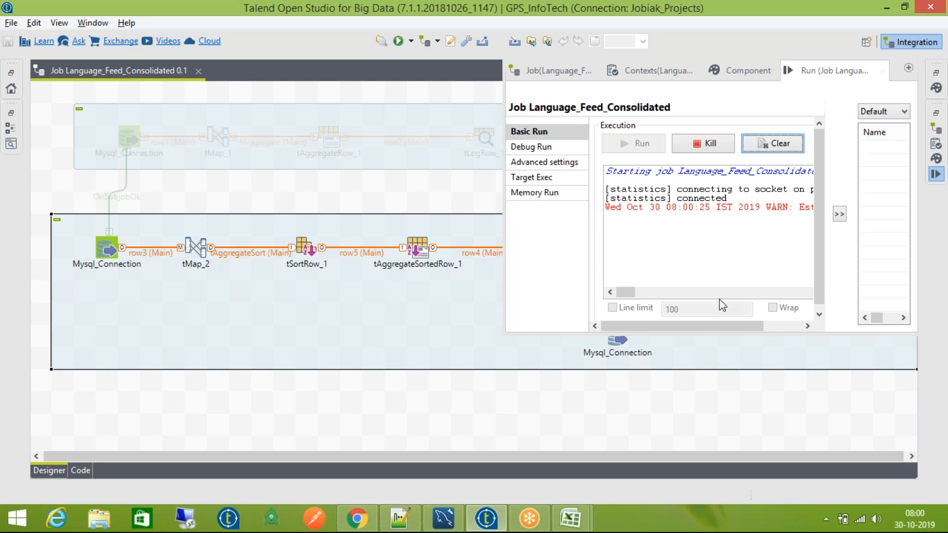
- Leave the job view and switch to Excel to close the Final_Actors_Details_Inner_Join_Trg_Rejcet workbook
click(492, 238)
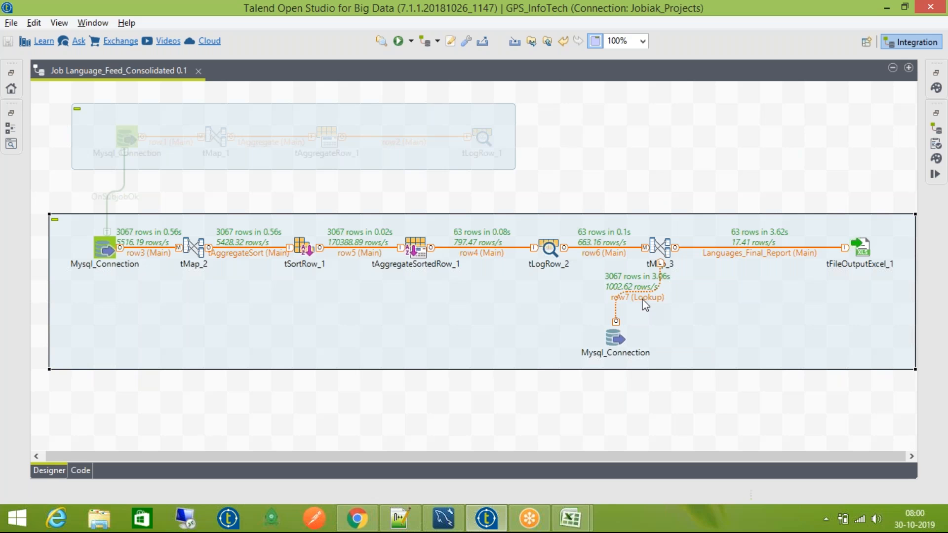
click(884, 8)
mouse_move(570, 519)
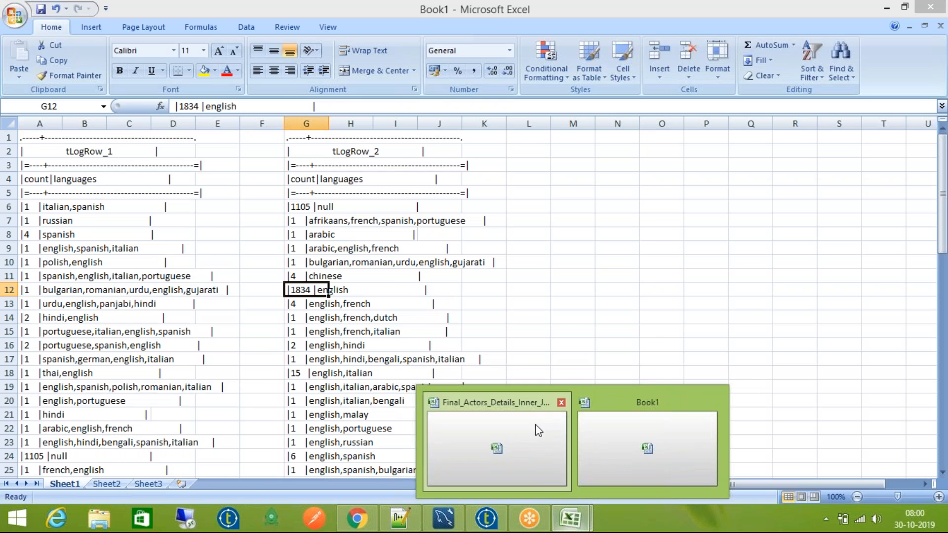
click(535, 424)
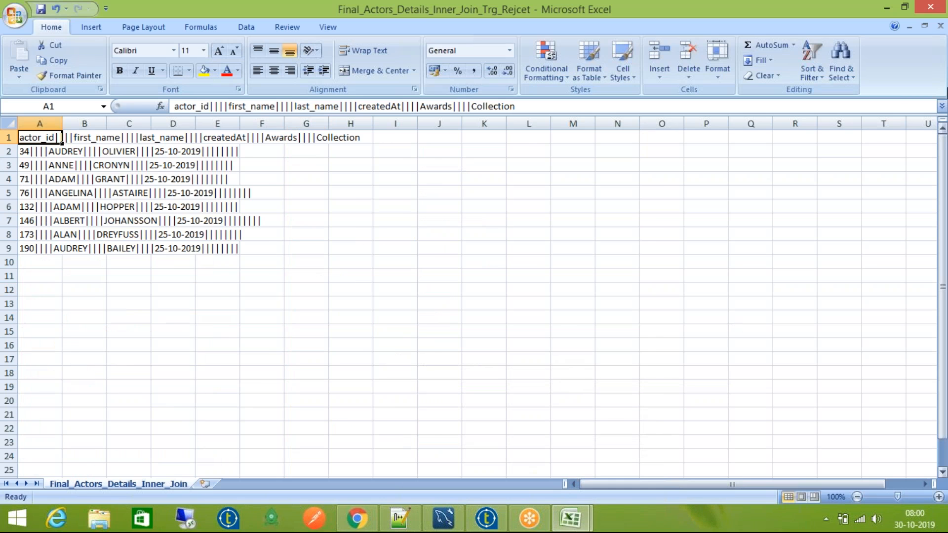
click(942, 7)
- Close the Book1 workbook without saving its changes and exit Excel
click(941, 6)
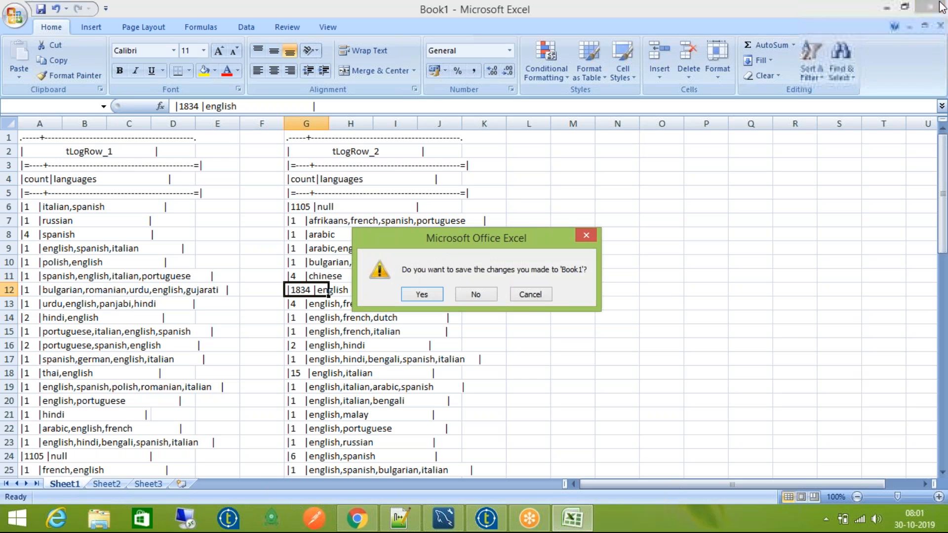
click(538, 296)
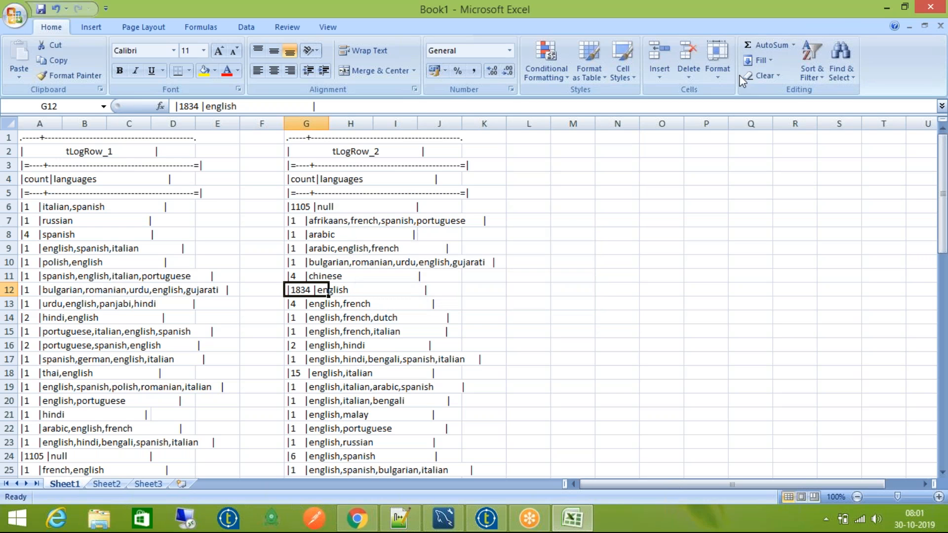
click(885, 9)
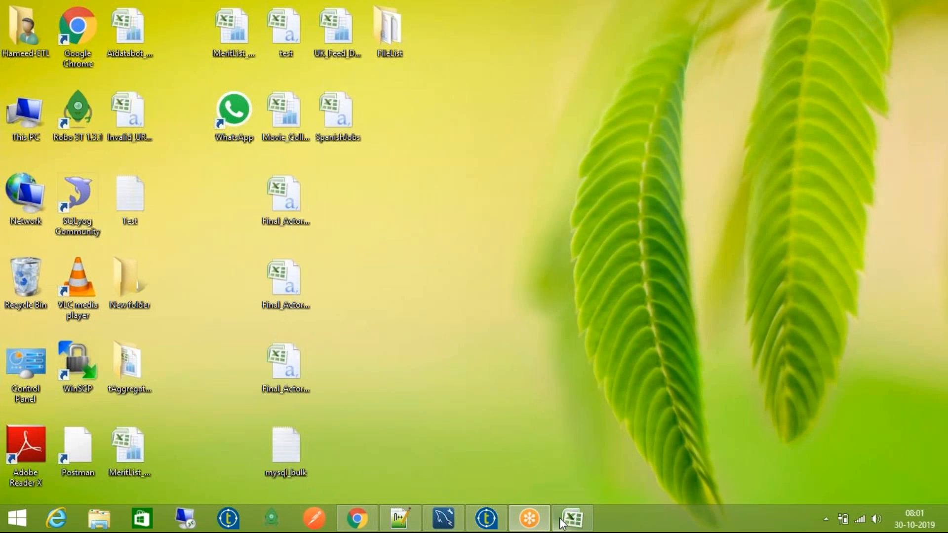
right_click(571, 518)
click(564, 486)
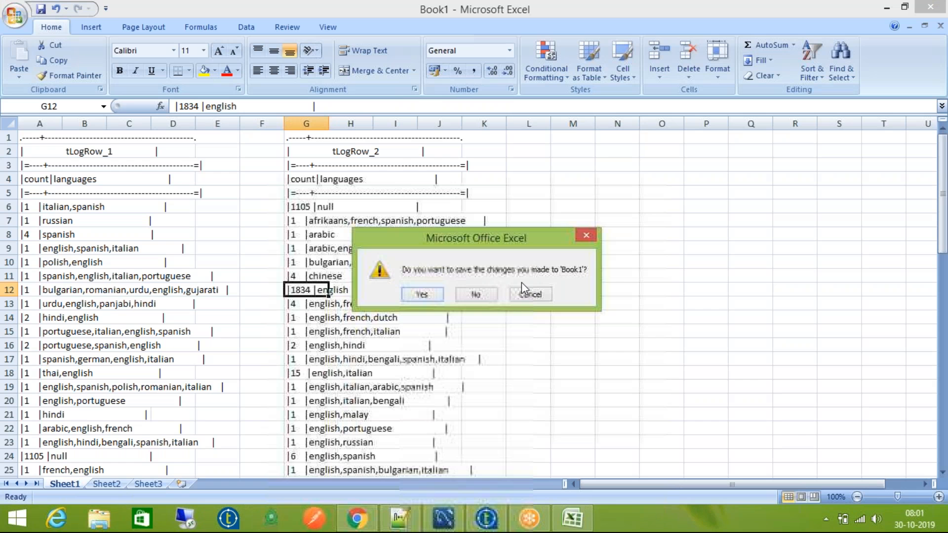
click(461, 298)
click(929, 7)
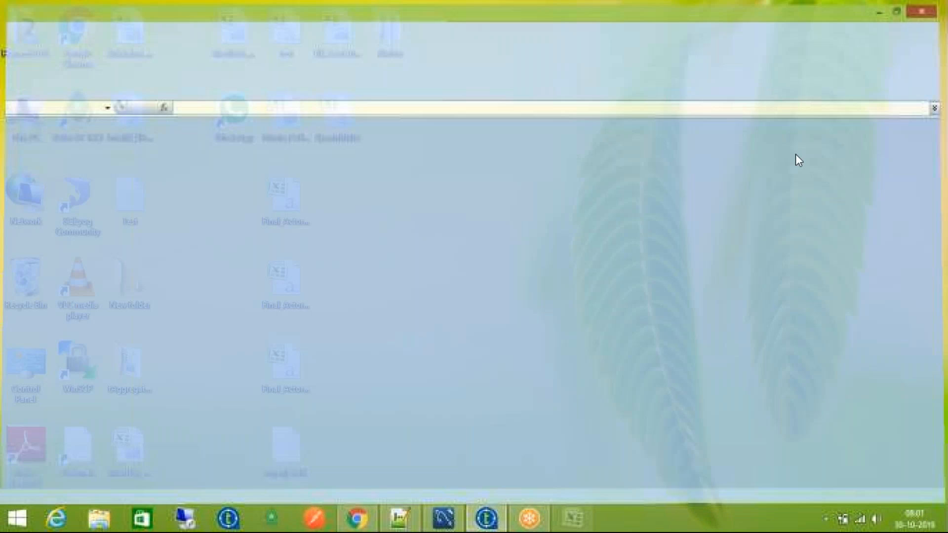
- Open the Languages_Report workbook from the tAggregateReport folder on the desktop
click(279, 459)
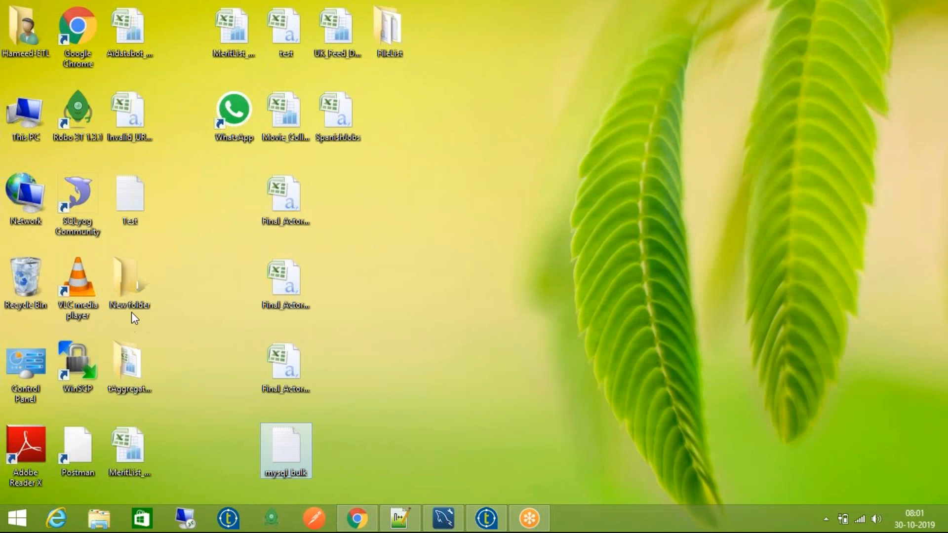
double_click(129, 368)
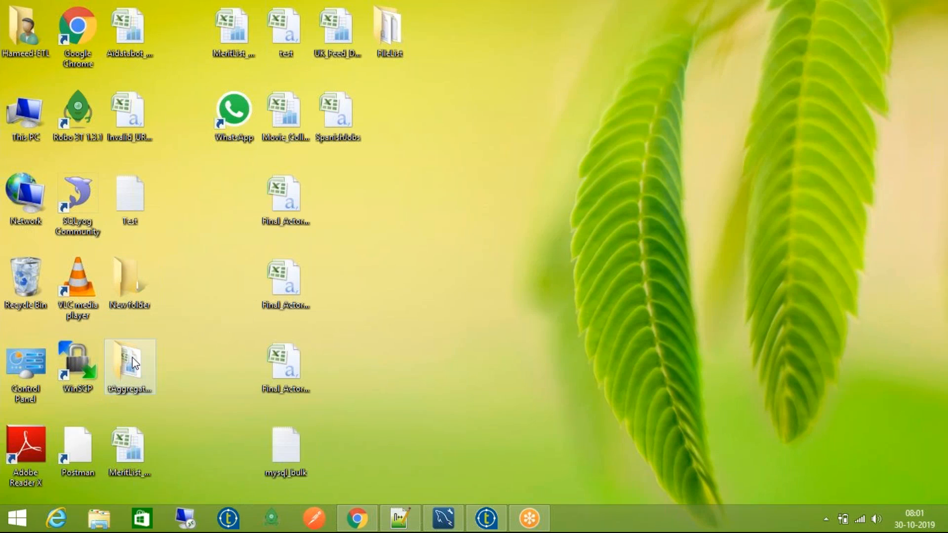
double_click(436, 94)
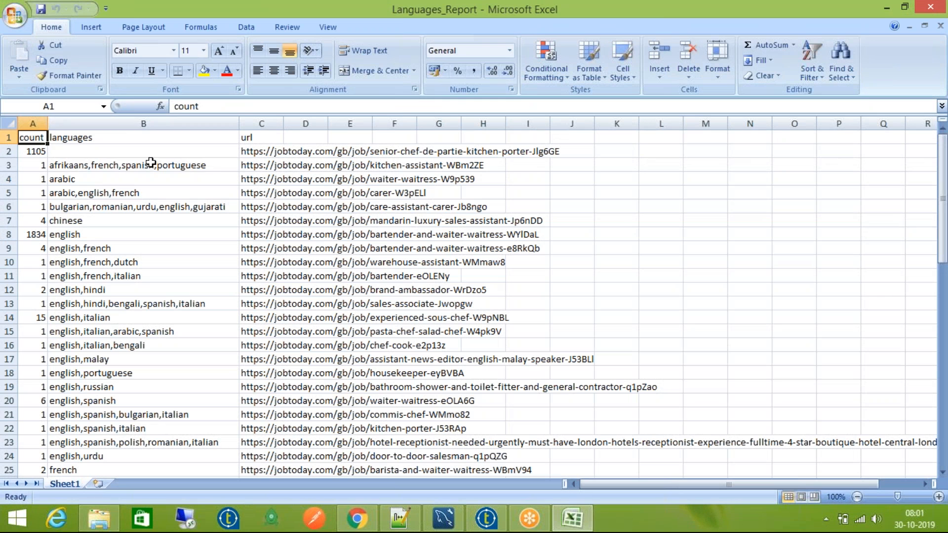
- Examine the count, languages and url columns of Languages_Report down to the last row
click(151, 164)
key(Up)
key(Left)
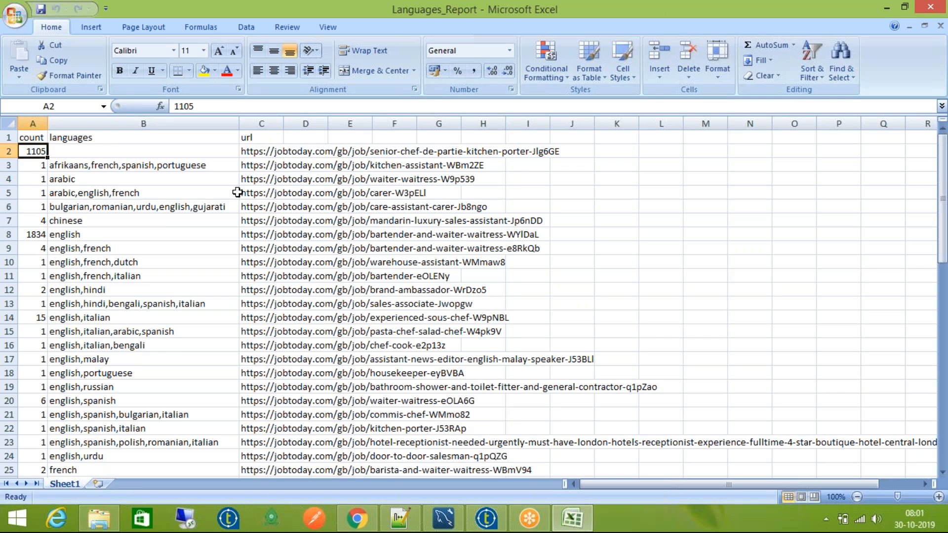
key(ctrl+Down)
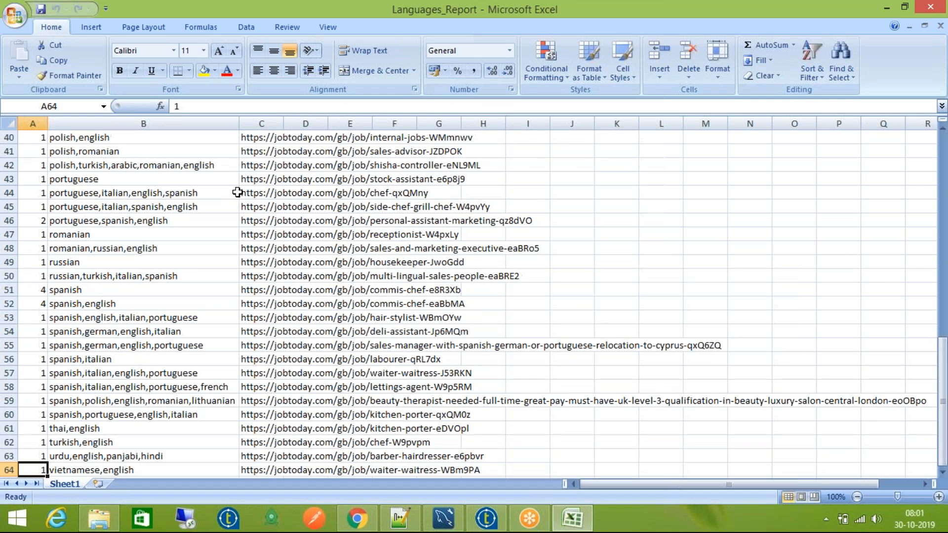
key(Right)
key(Right)
key(Right)
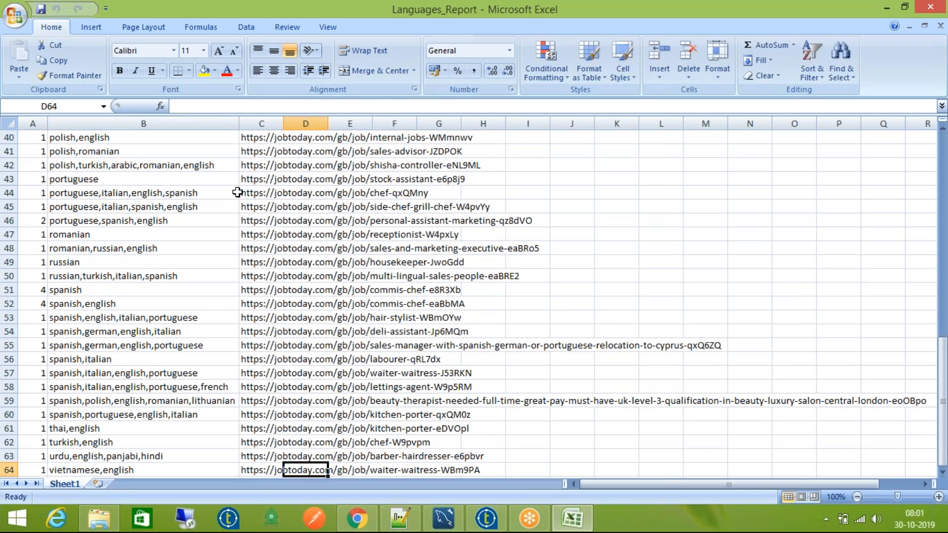
key(Left)
key(ctrl+Up)
key(ctrl+Down)
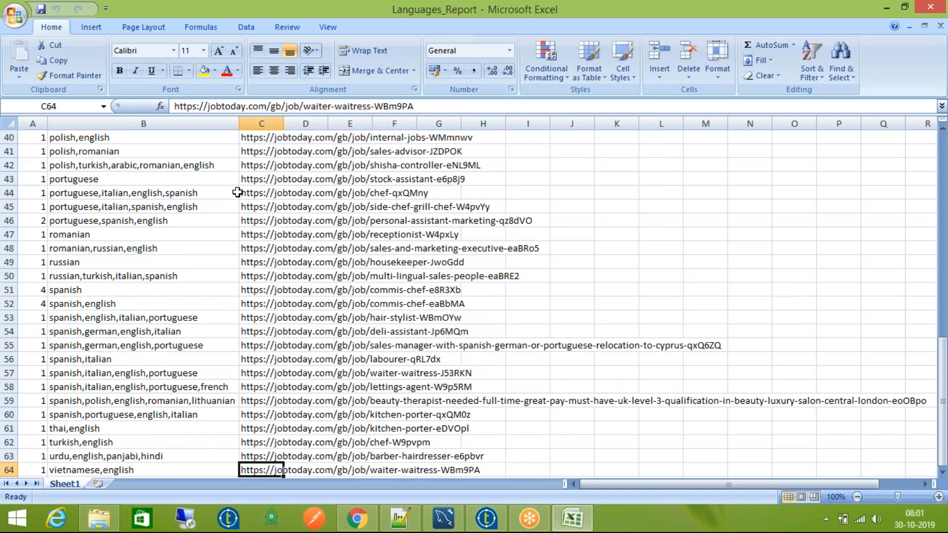
- Follow the long url in row 59 across the sheet to its end and back
key(Up)
key(Up)
key(Up)
key(Up)
key(Up)
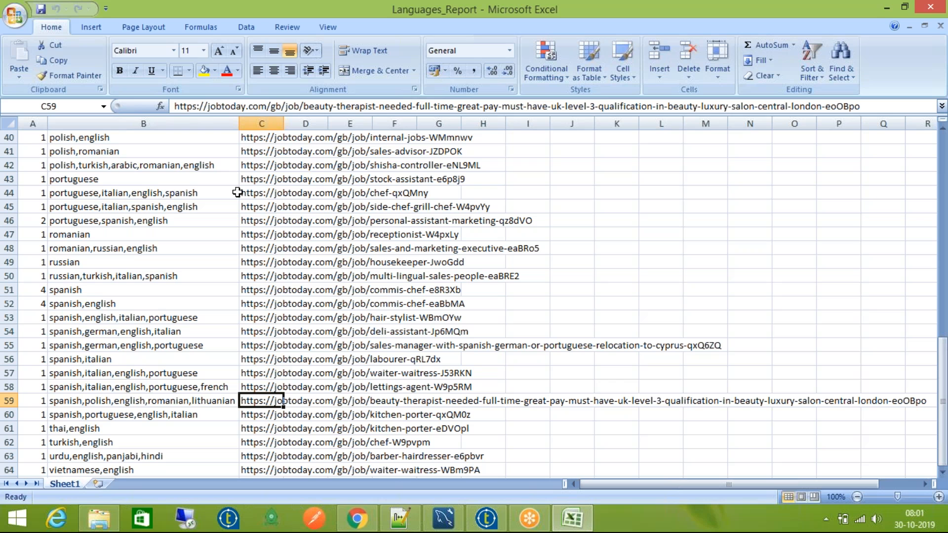
key(Right)
key(Right)
key(Right)
key(Right)
key(Right)
key(Right)
key(Right)
key(Right)
key(Right)
key(Right)
key(Right)
key(Right)
key(Right)
key(Right)
key(Right)
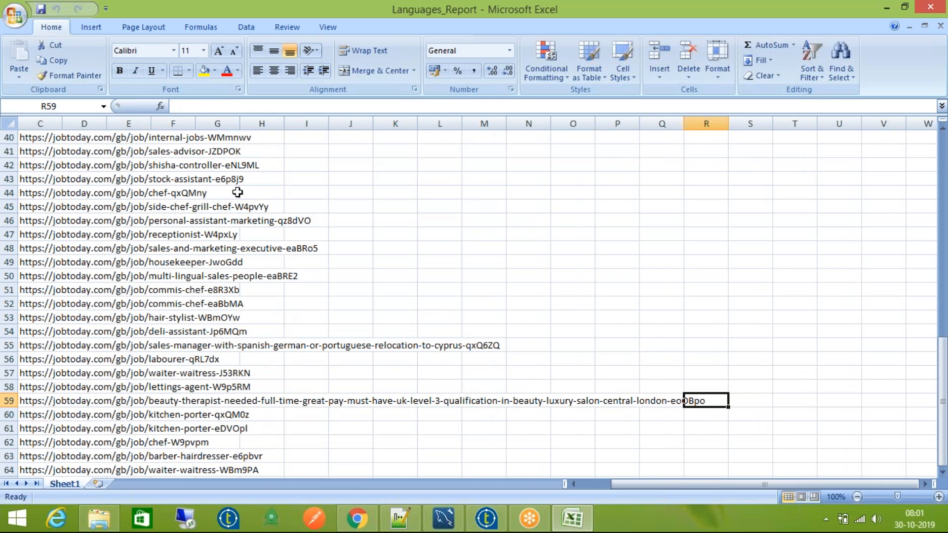
key(Left)
key(Left)
key(Left)
key(Left)
key(Left)
key(Left)
key(Left)
key(Left)
key(Left)
key(Left)
key(Left)
key(Left)
key(Left)
key(Left)
key(Left)
key(Left)
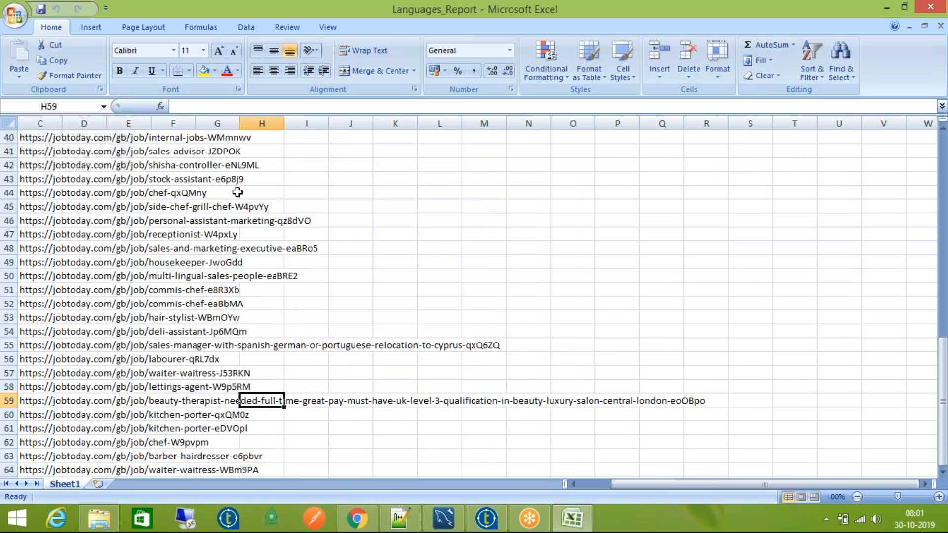
key(Right)
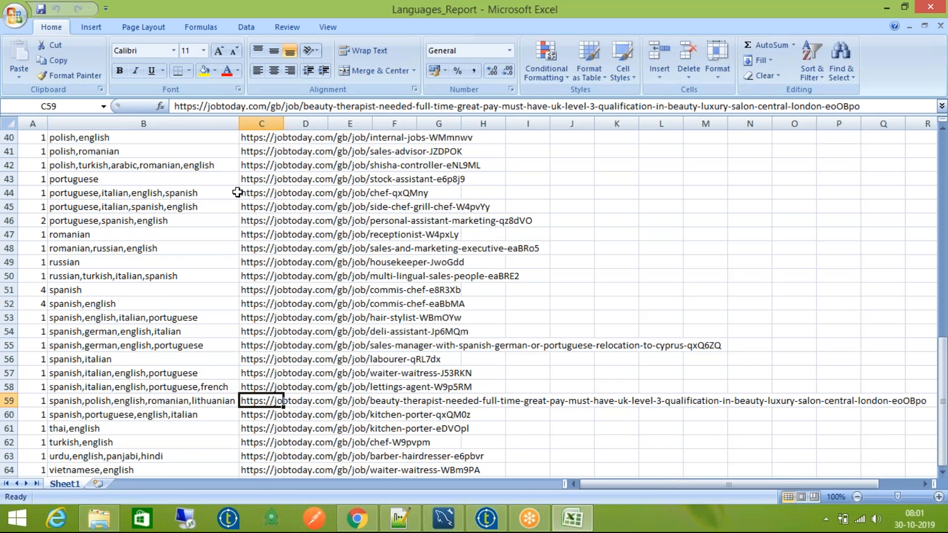
- Enter "flag" in cell D23 beside the url column and clear it again
key(ctrl+Up)
key(Right)
key(Down)
key(Down)
key(Down)
key(Down)
key(Down)
key(Down)
key(Down)
key(Down)
key(Down)
key(Down)
key(Down)
key(Down)
key(Down)
key(Down)
key(Down)
key(Down)
key(Down)
key(Down)
key(Down)
key(Down)
key(Down)
key(Down)
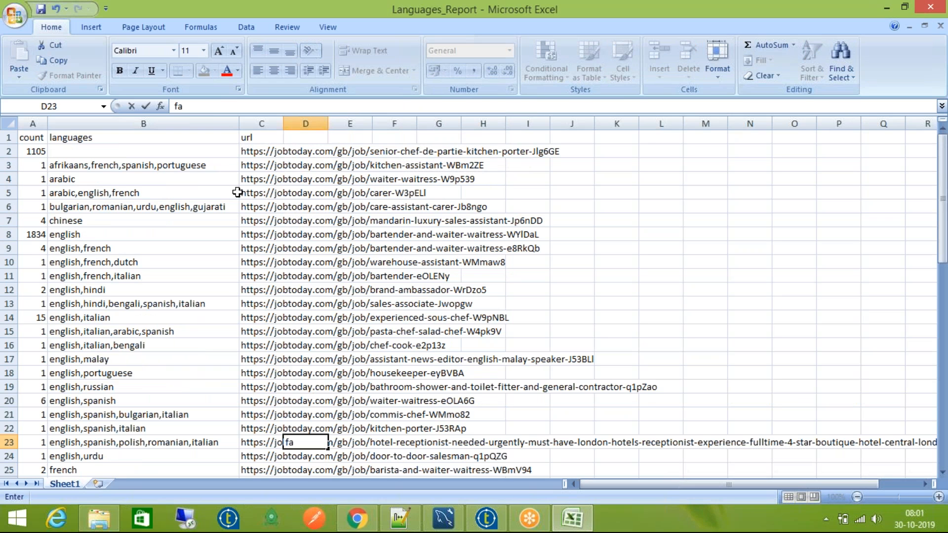
text(lag)
key(Return)
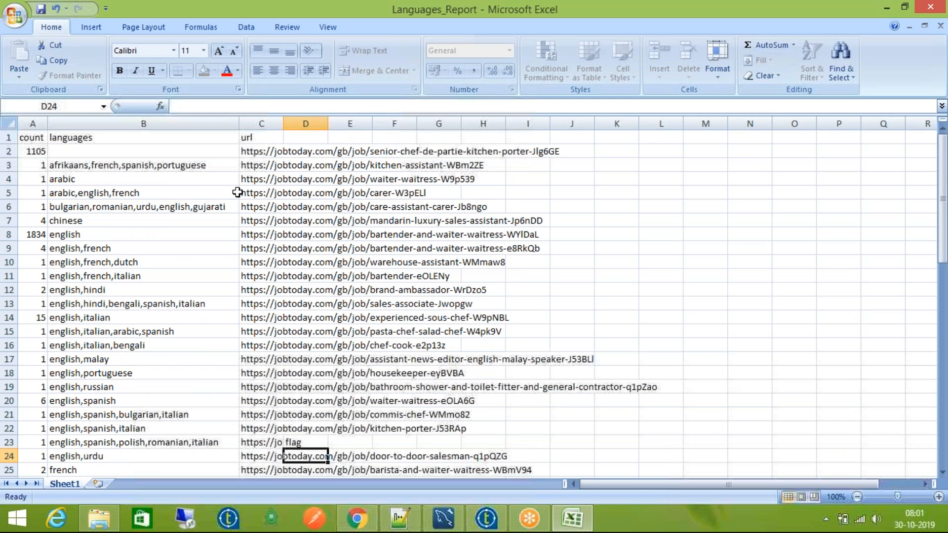
key(Up)
key(Delete)
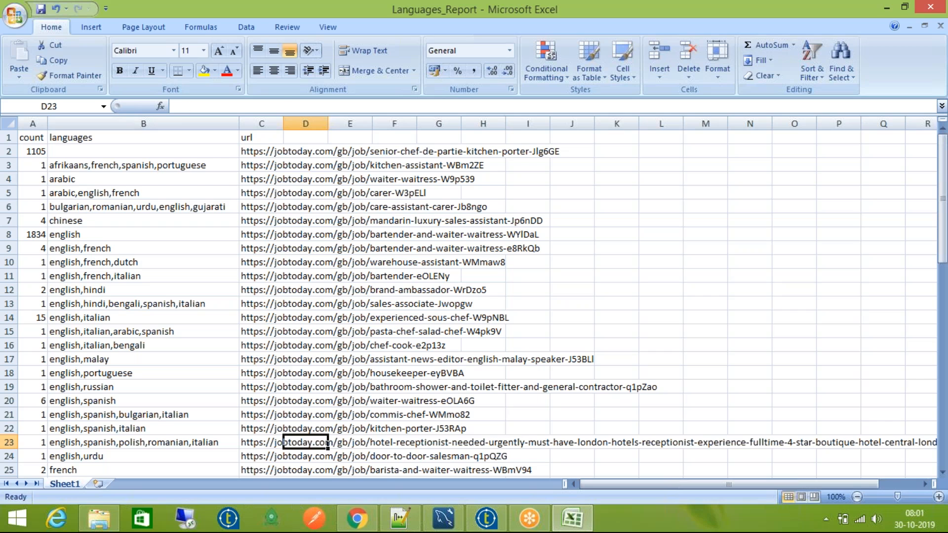
- Select the header cells count, languages and url in row 1 and turn on filtering for them
key(Up)
key(Left)
key(ctrl+Up)
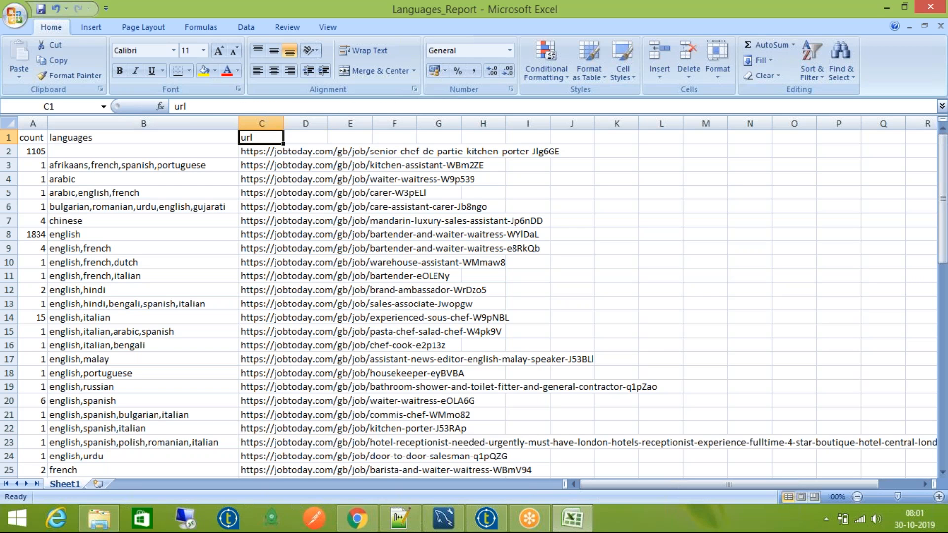
key(ctrl+Left)
key(ctrl+shift+Right)
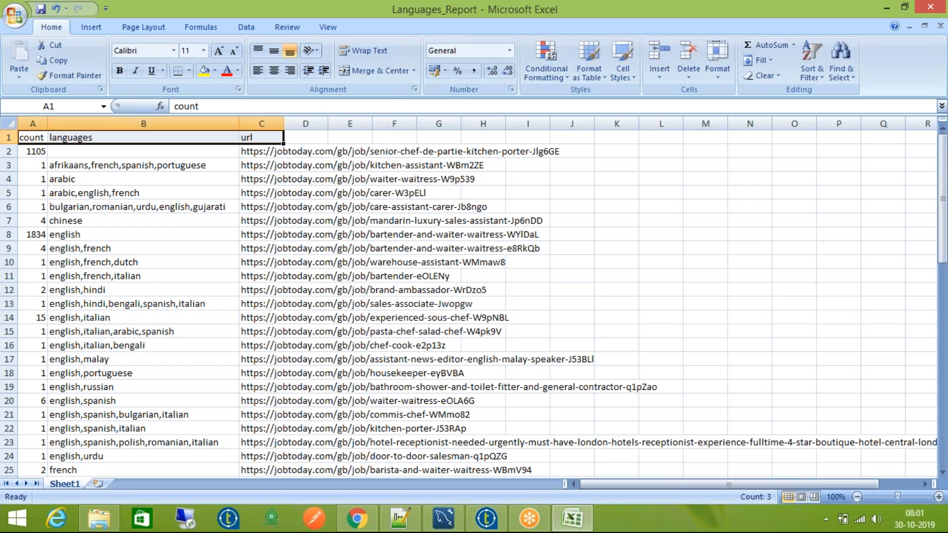
key(alt)
key(a)
key(t)
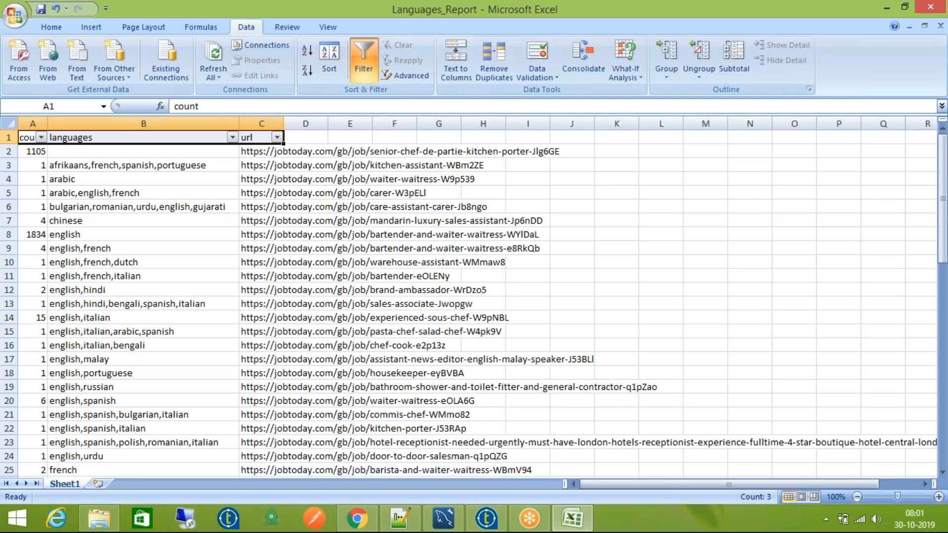
- Filter the languages column to show only the english entry and select that cell
click(232, 138)
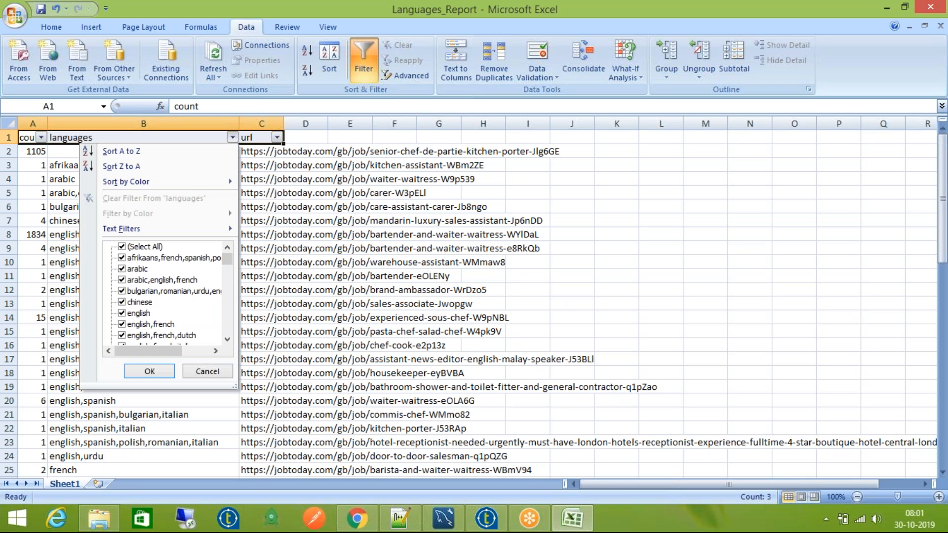
click(140, 249)
click(122, 313)
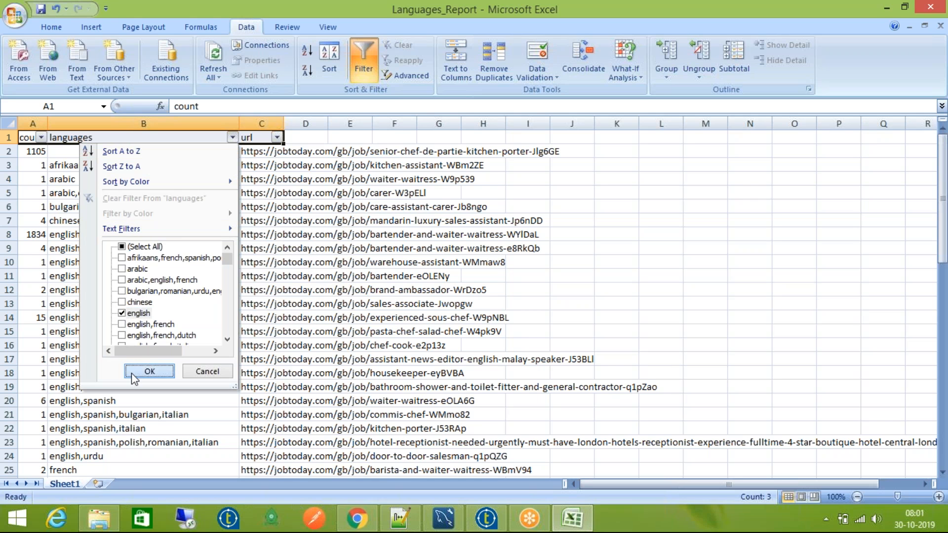
click(148, 371)
click(150, 153)
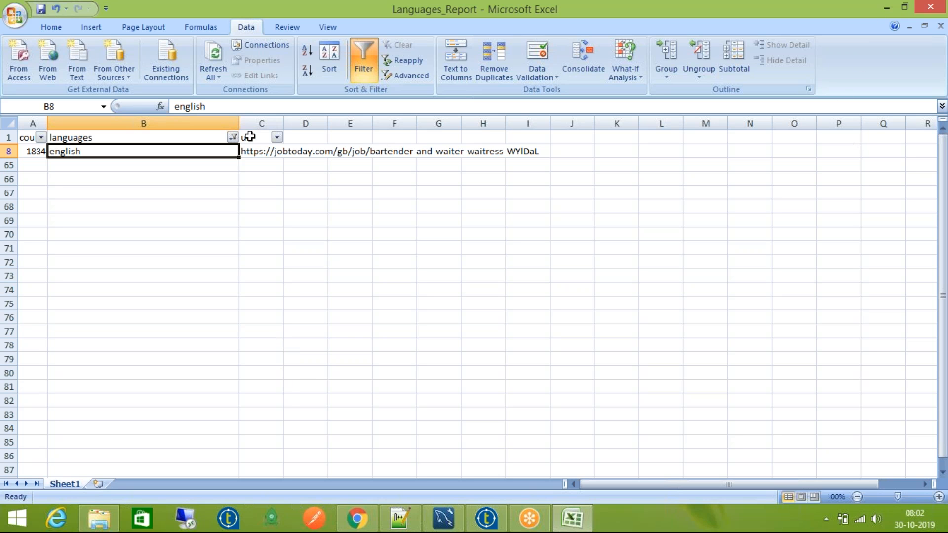
- Switch to Talend and set the match model of the row7 lookup in tMap_3 to Unique match
click(882, 7)
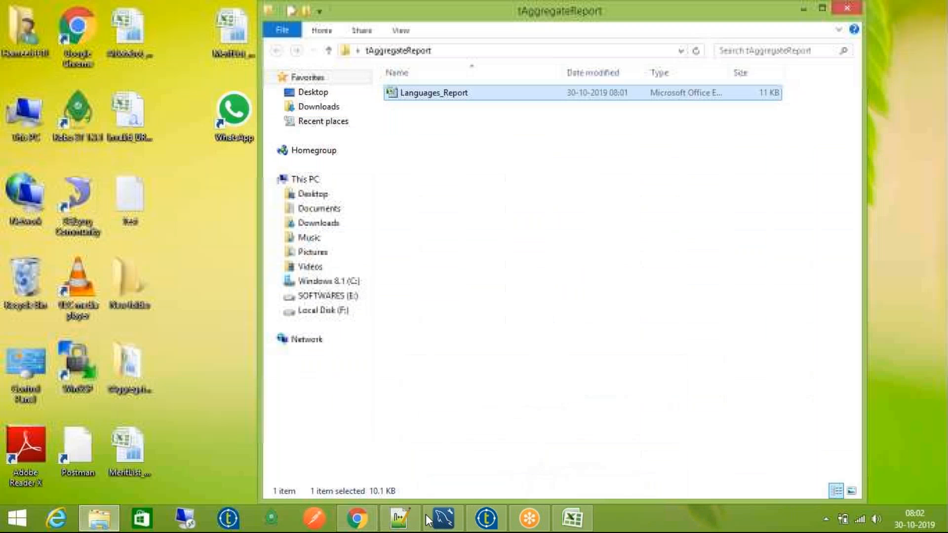
click(486, 518)
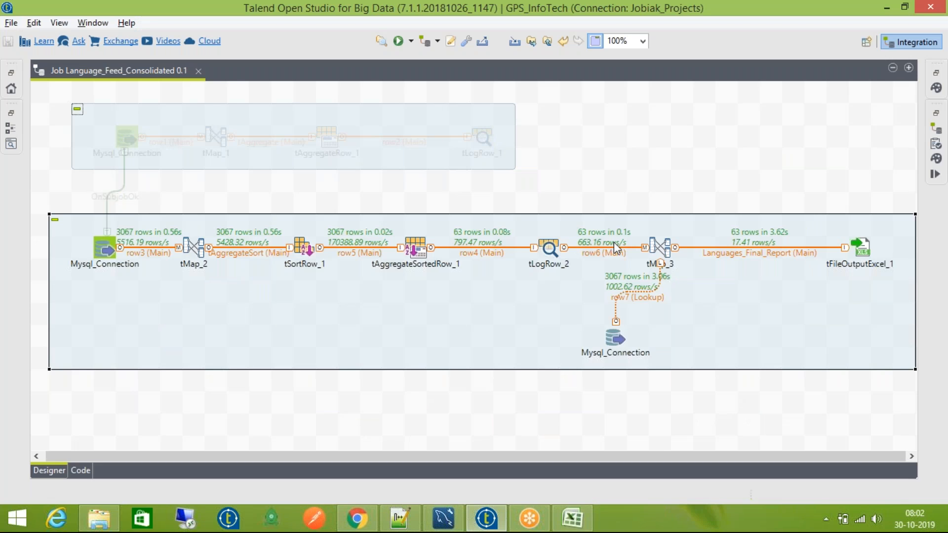
double_click(662, 262)
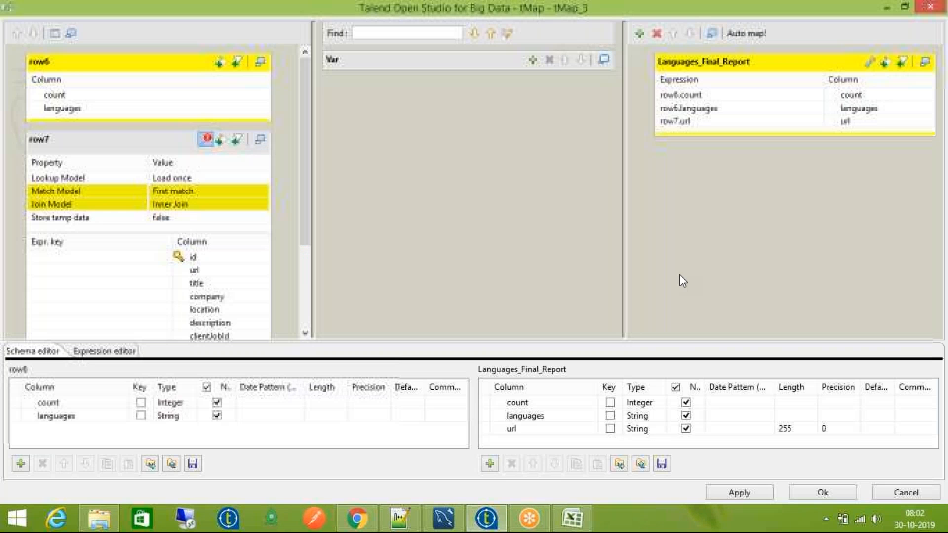
click(217, 190)
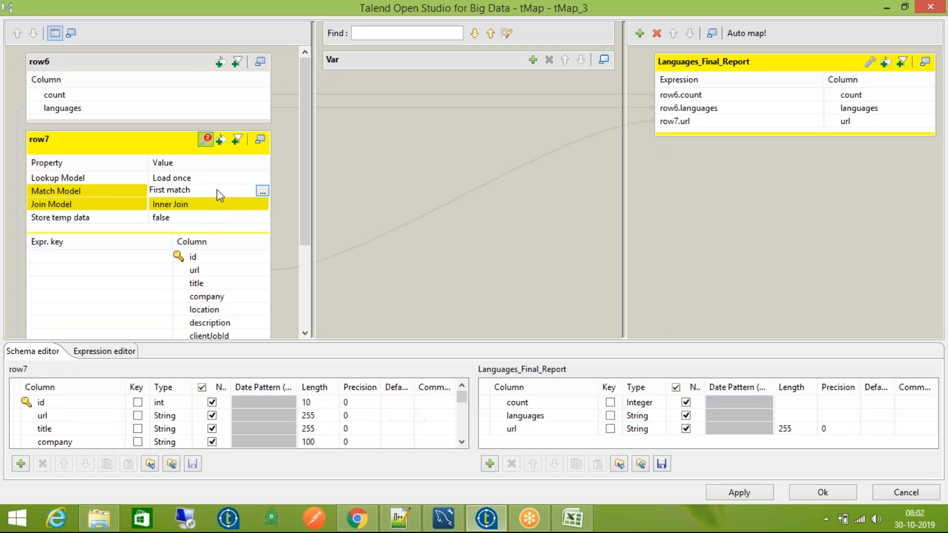
click(262, 190)
click(426, 172)
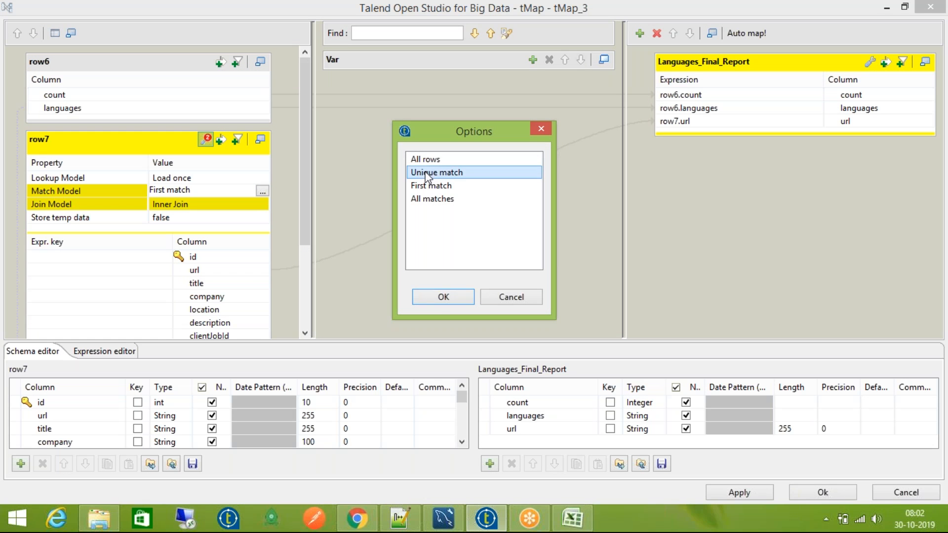
click(443, 296)
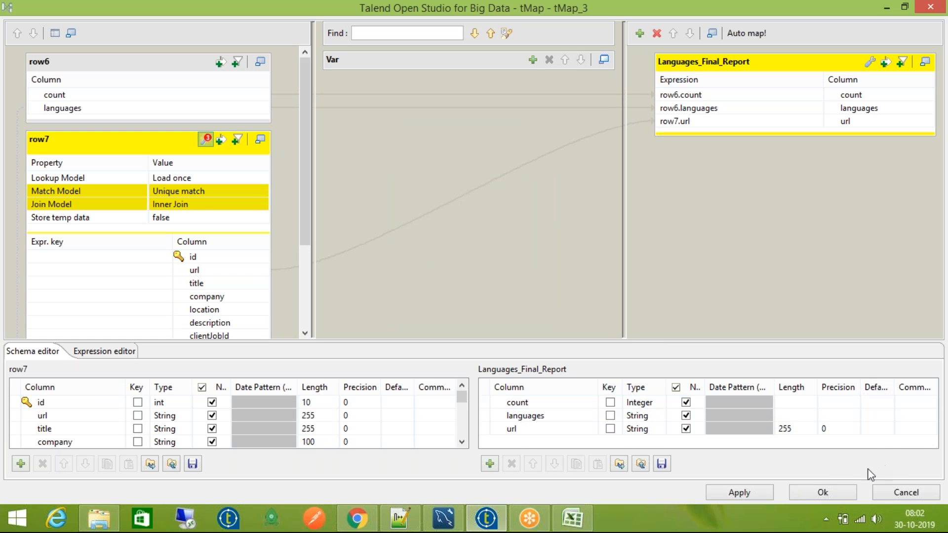
click(835, 488)
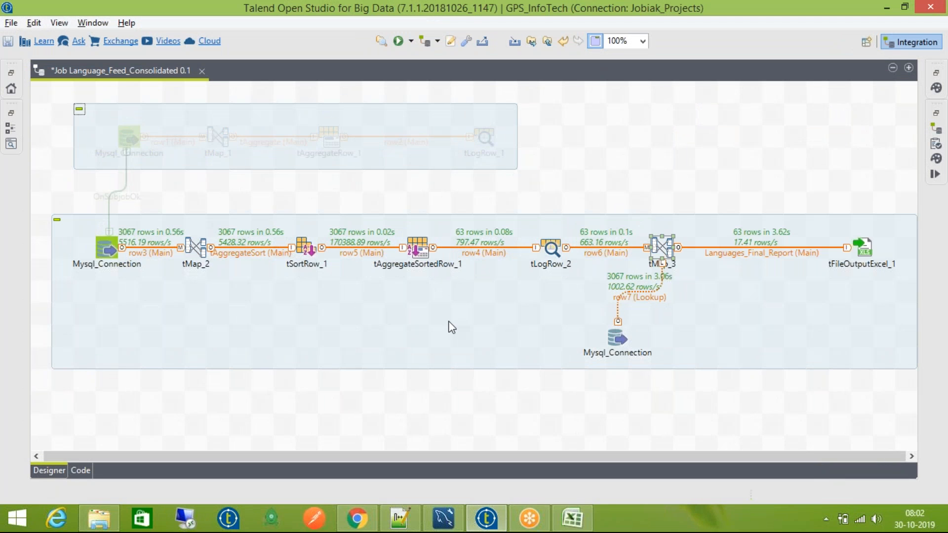
- Set the sheet name of tFileOutputExcel_1 to "Sheet2" and save the job
key(ctrl+s)
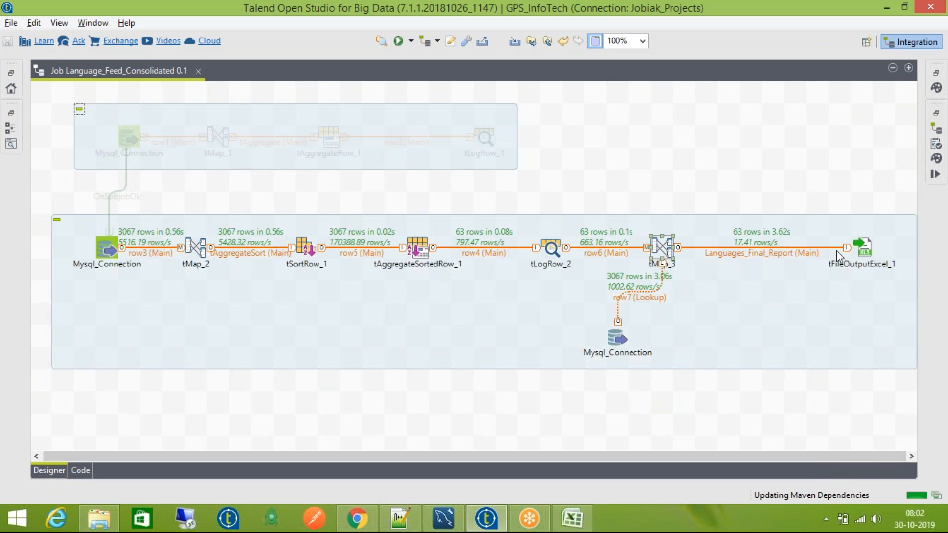
double_click(864, 254)
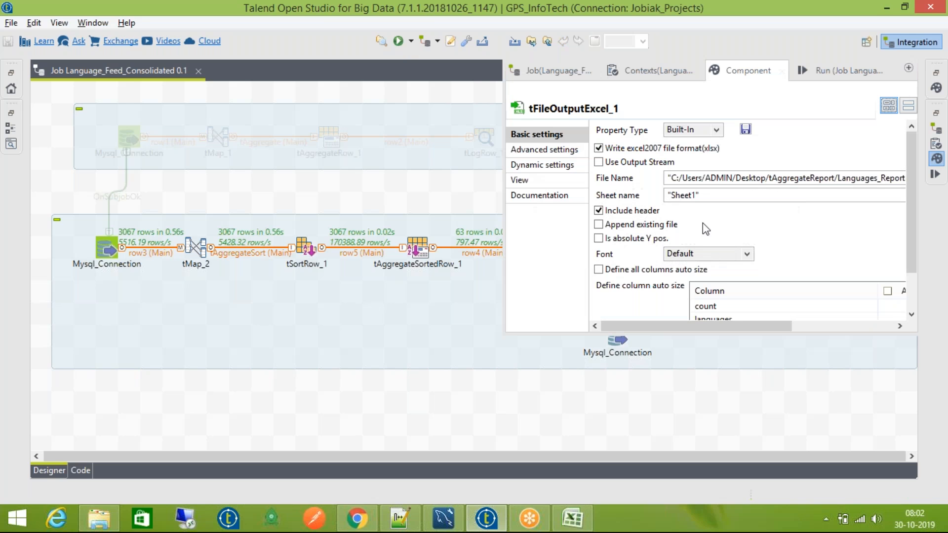
click(696, 195)
text(2)
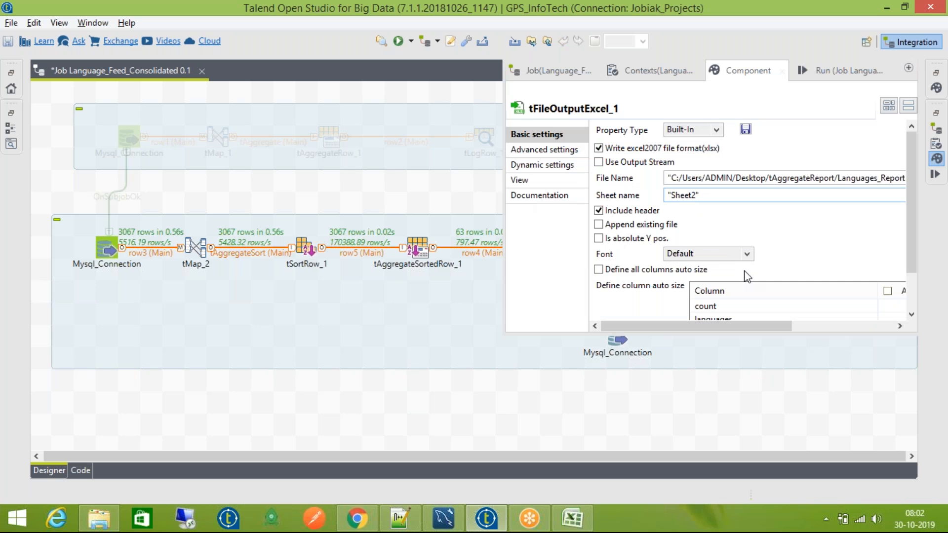
key(ctrl+s)
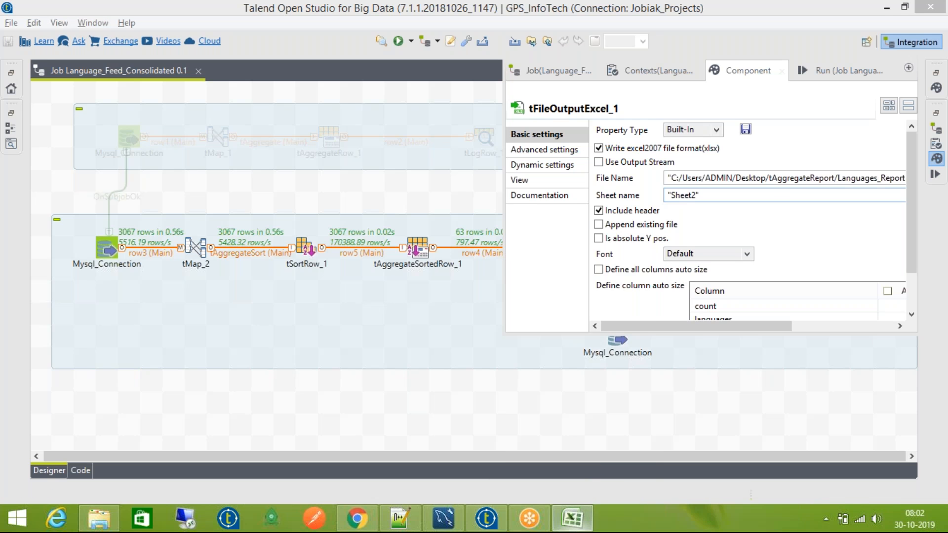
- Close the open Languages_Report.xlsx workbook in Excel without saving its changes
right_click(572, 518)
click(570, 479)
click(466, 293)
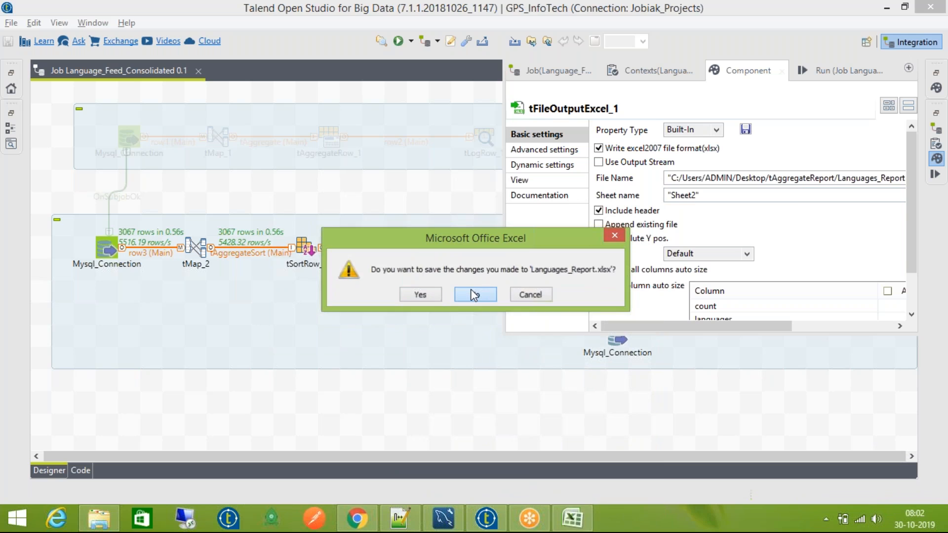
- Turn on Append existing file for tFileOutputExcel_1, save, and run the Language_Feed_Consolidated job
click(632, 228)
key(ctrl+s)
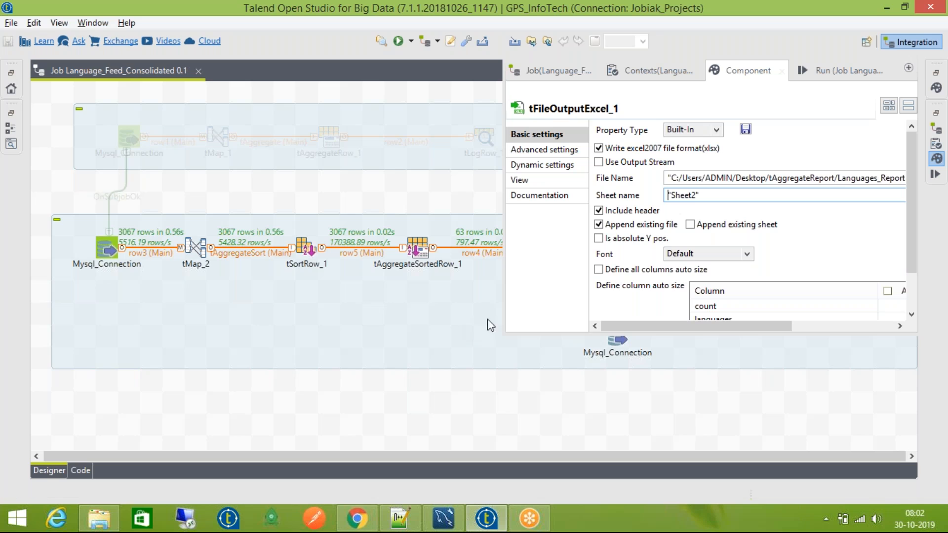
click(390, 330)
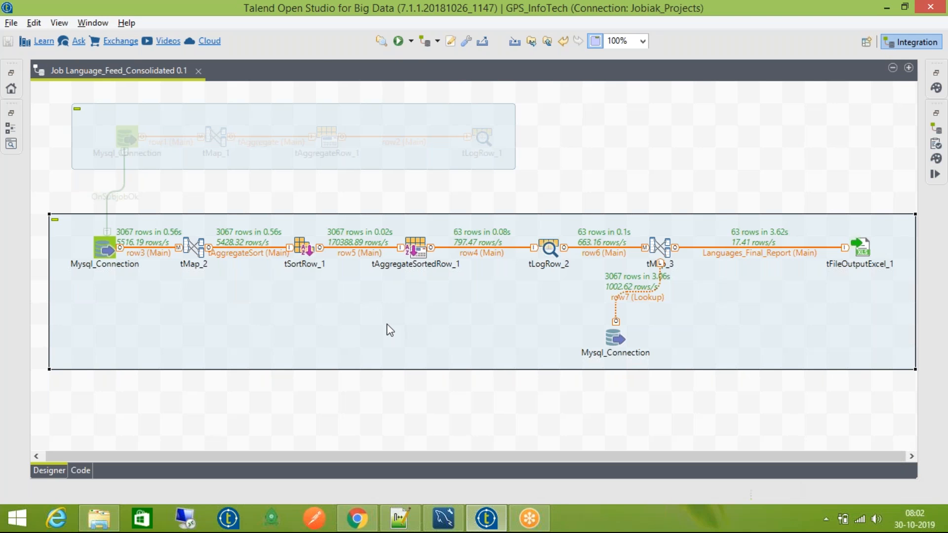
click(398, 42)
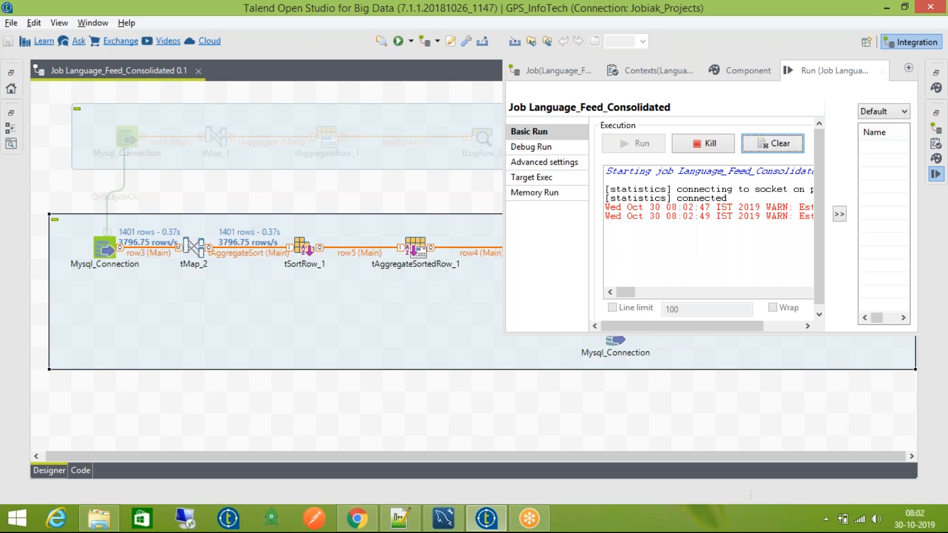
click(349, 316)
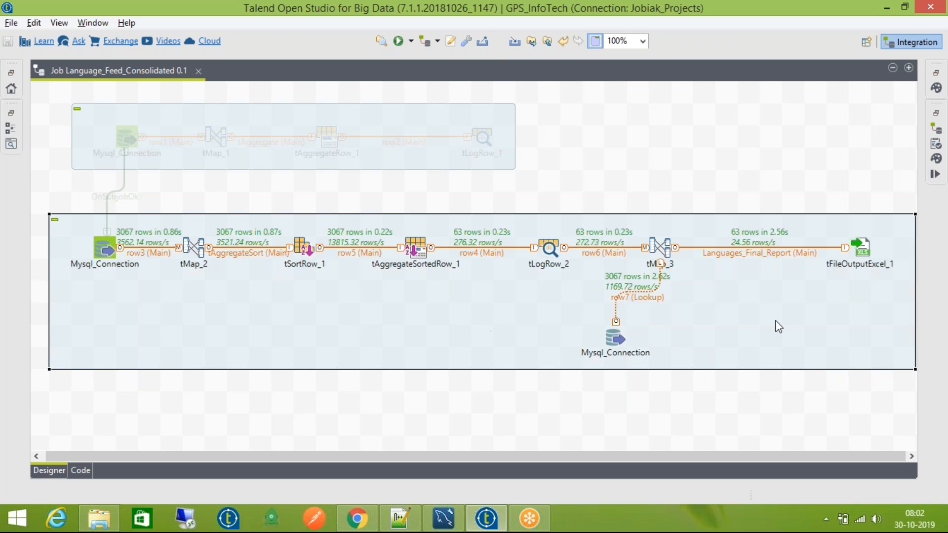
- Open Languages_Report from the tAggregateReport folder and show Sheet2
click(885, 9)
click(423, 93)
right_click(421, 94)
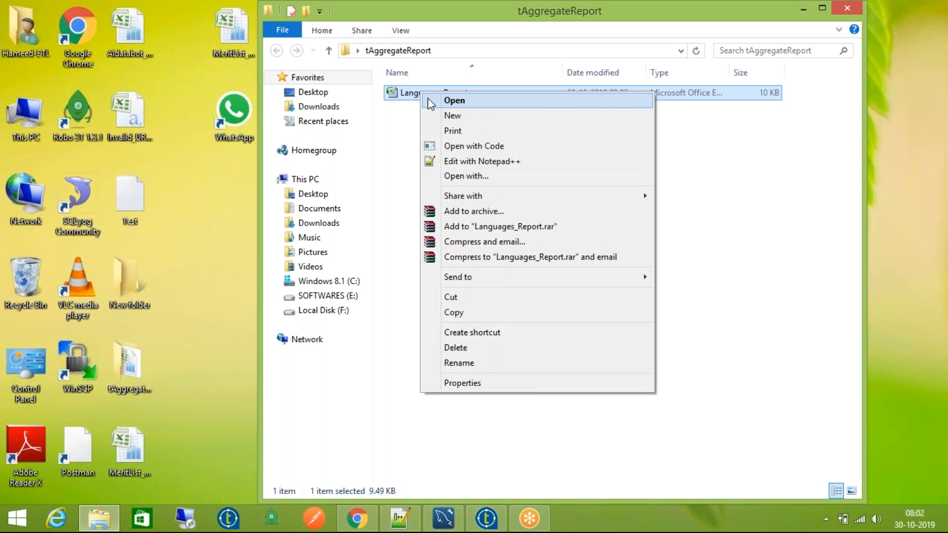
click(429, 100)
click(155, 374)
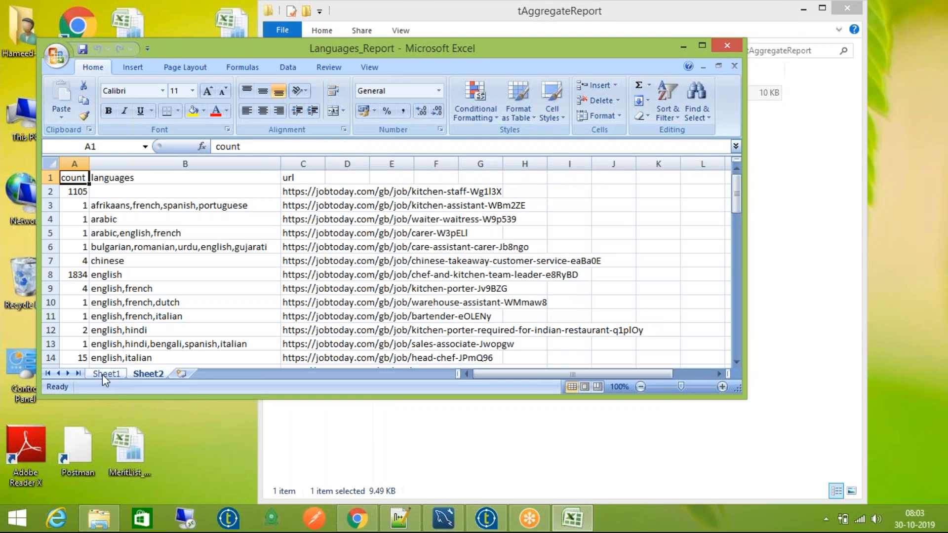
- Compare the counts, languages and URLs on Sheet1 with those on Sheet2
click(102, 374)
click(144, 374)
click(113, 374)
click(138, 375)
click(110, 375)
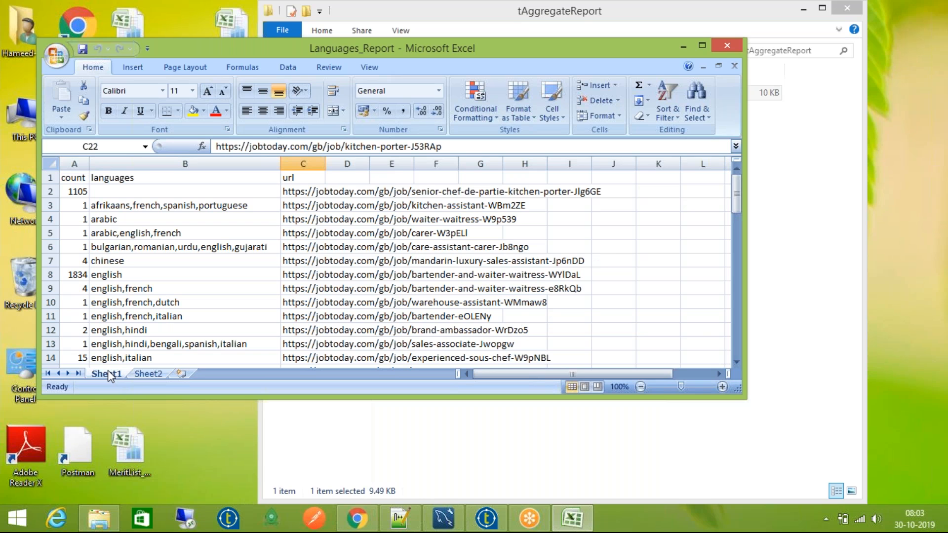
- Copy the URL from cell C2 of Sheet1 into H2 of Sheet2 for comparison and undo the paste
click(83, 187)
click(306, 192)
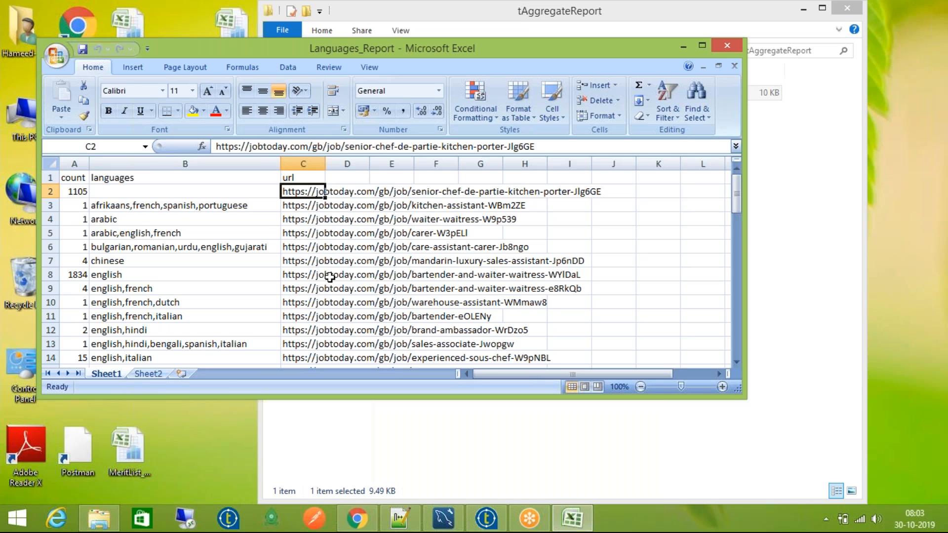
key(ctrl+c)
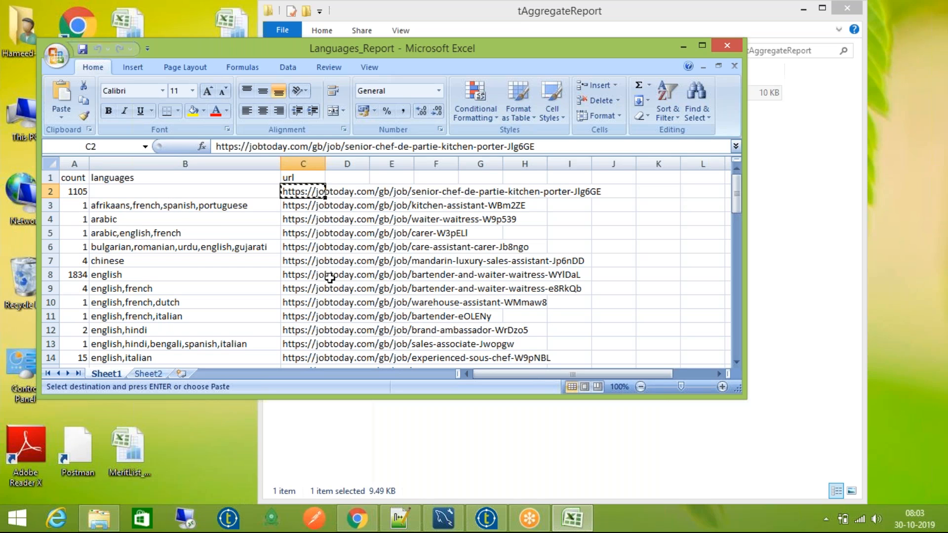
click(156, 375)
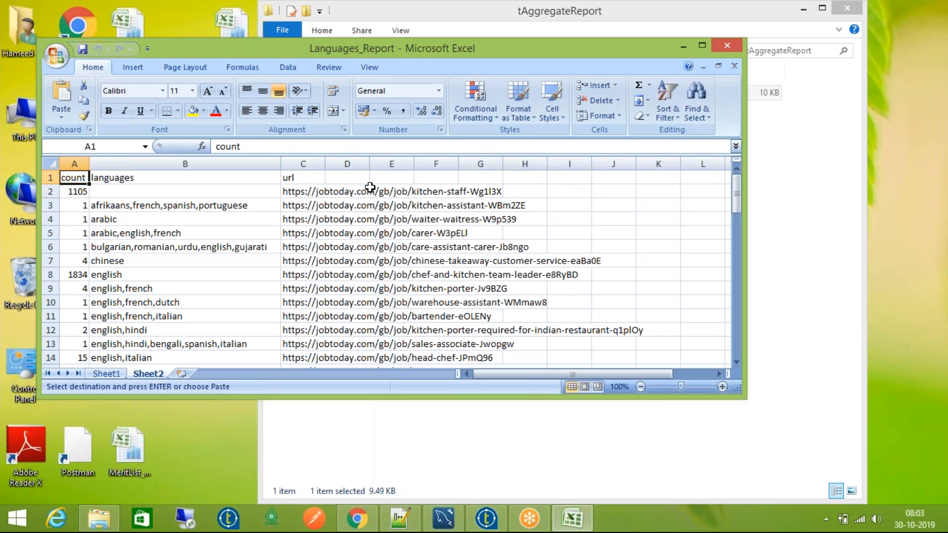
click(541, 190)
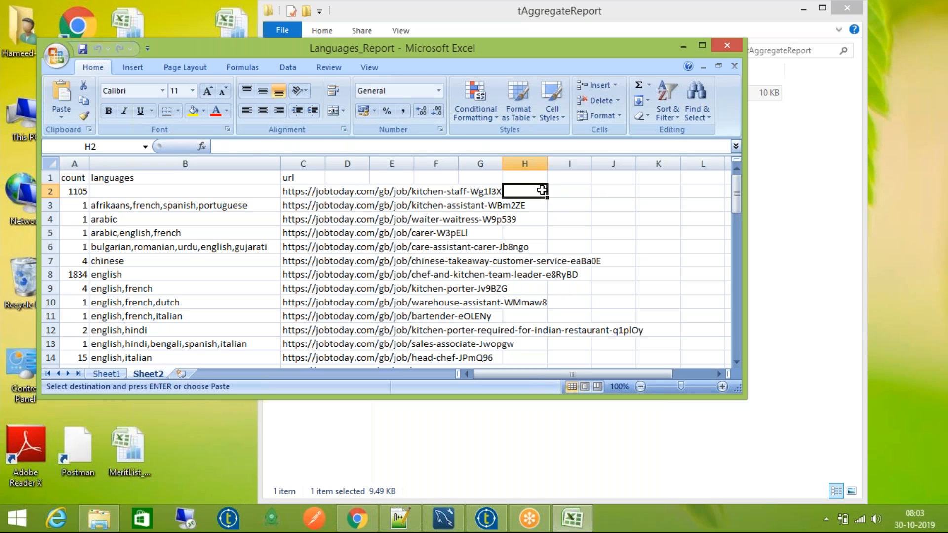
key(ctrl+v)
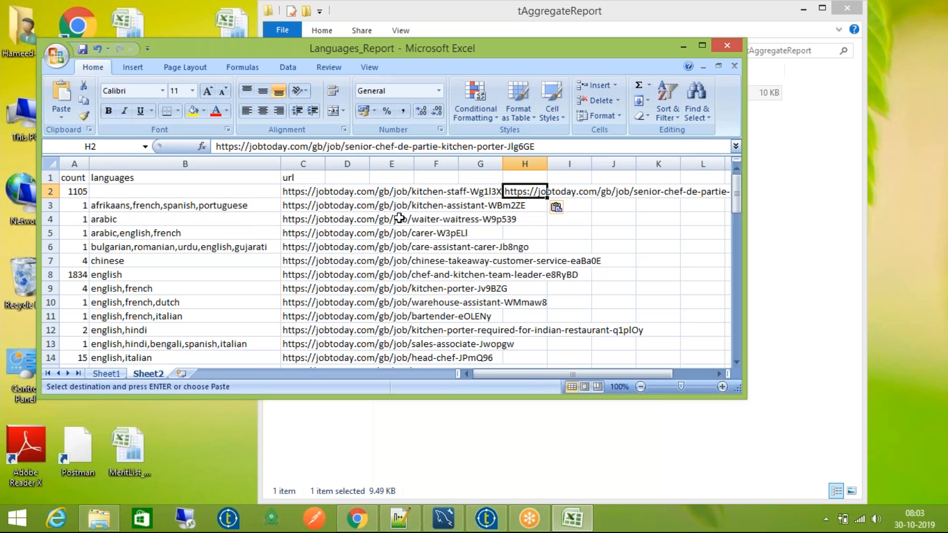
key(ctrl+z)
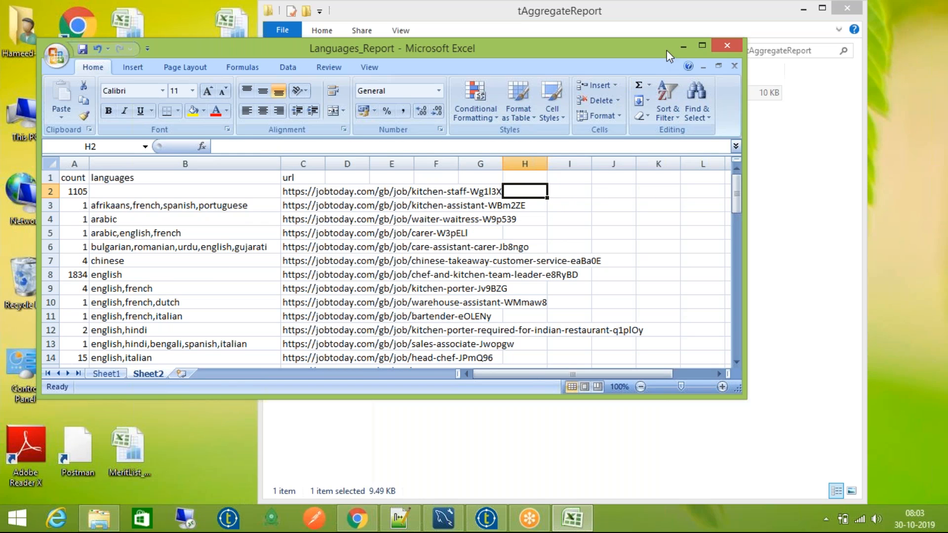
- Close the Languages_Report workbook without saving and switch to Talend
click(722, 43)
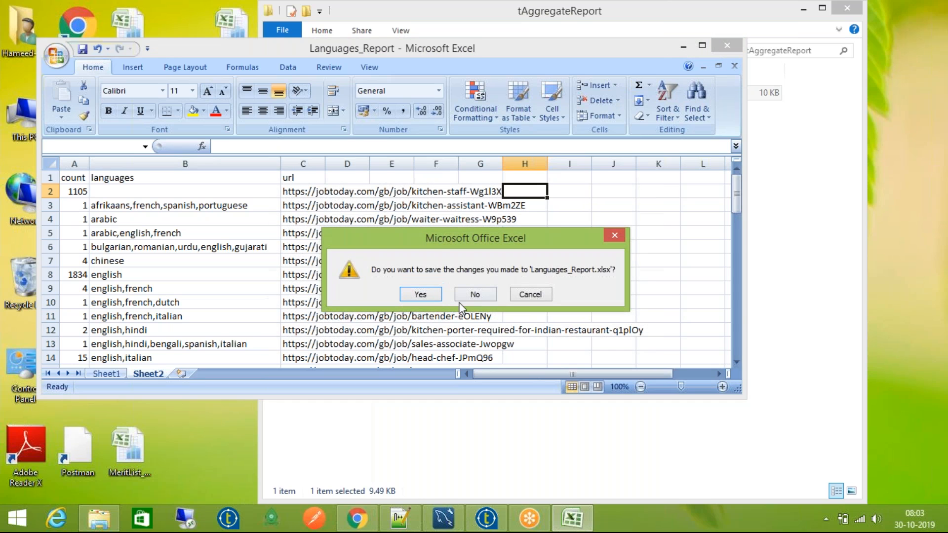
click(474, 294)
click(486, 518)
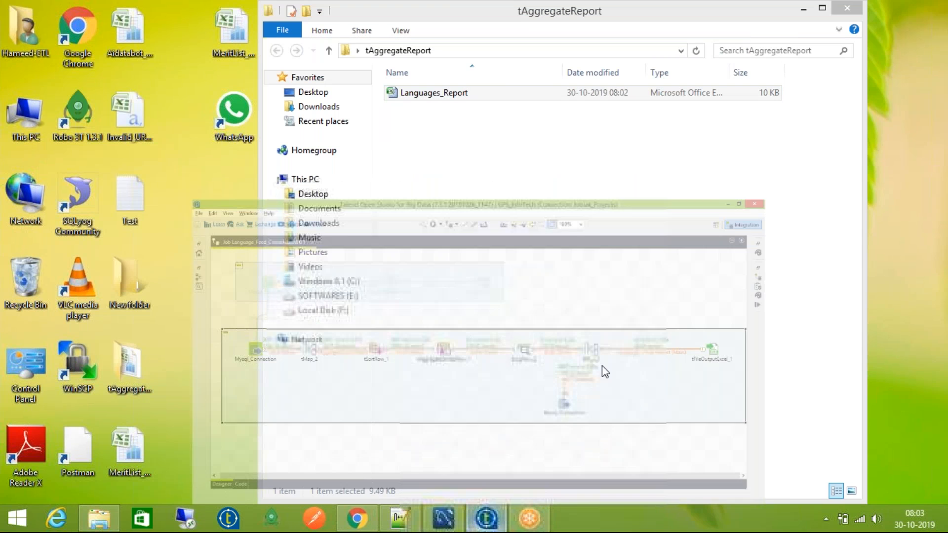
- Set the match model of the row7 lookup in tMap_3 to All matches
double_click(657, 245)
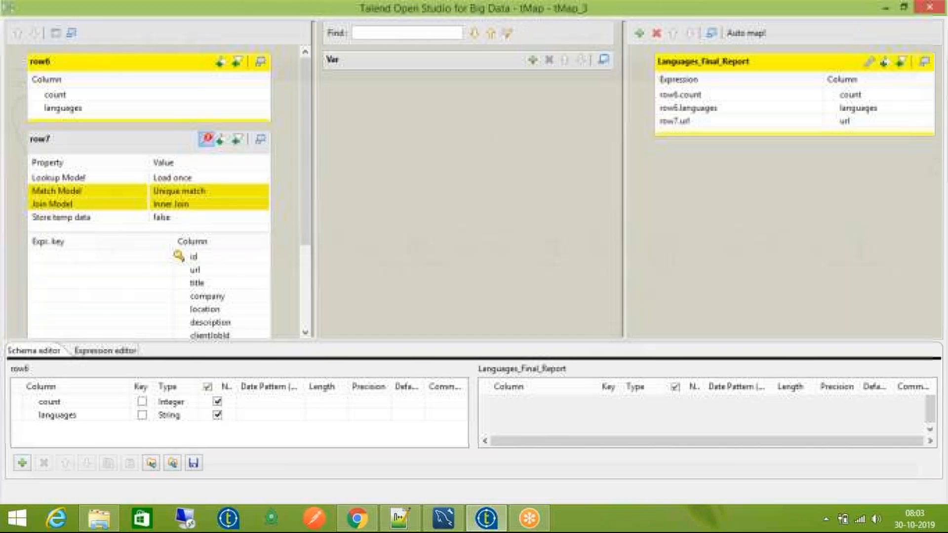
click(224, 194)
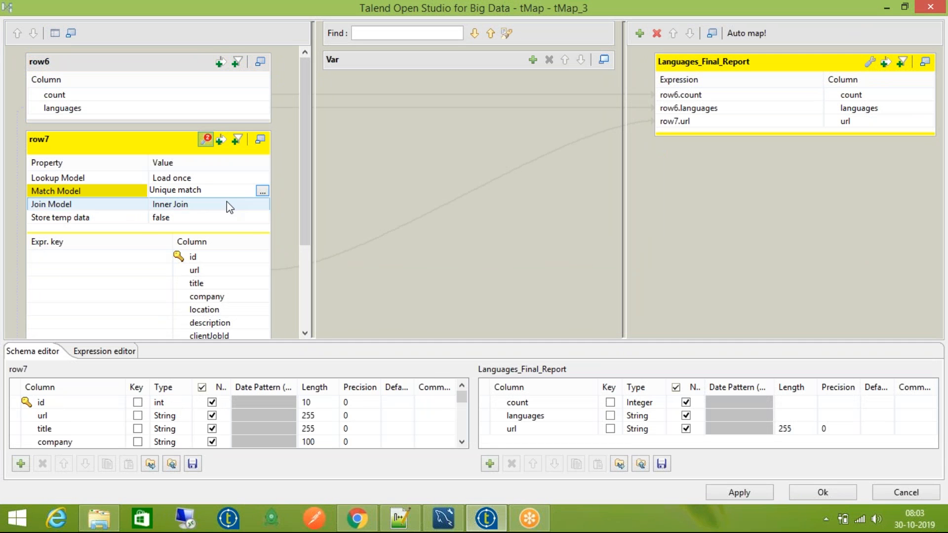
click(262, 191)
click(432, 198)
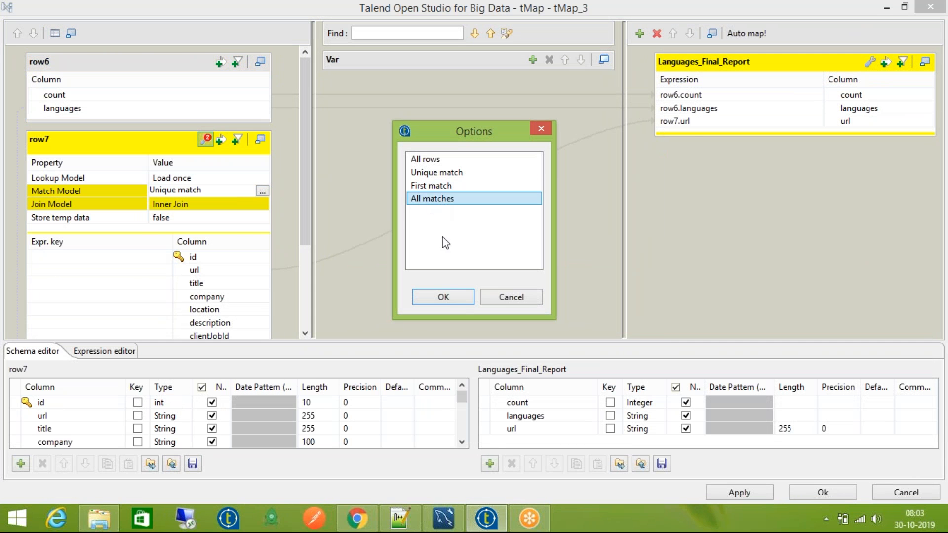
click(444, 295)
click(843, 494)
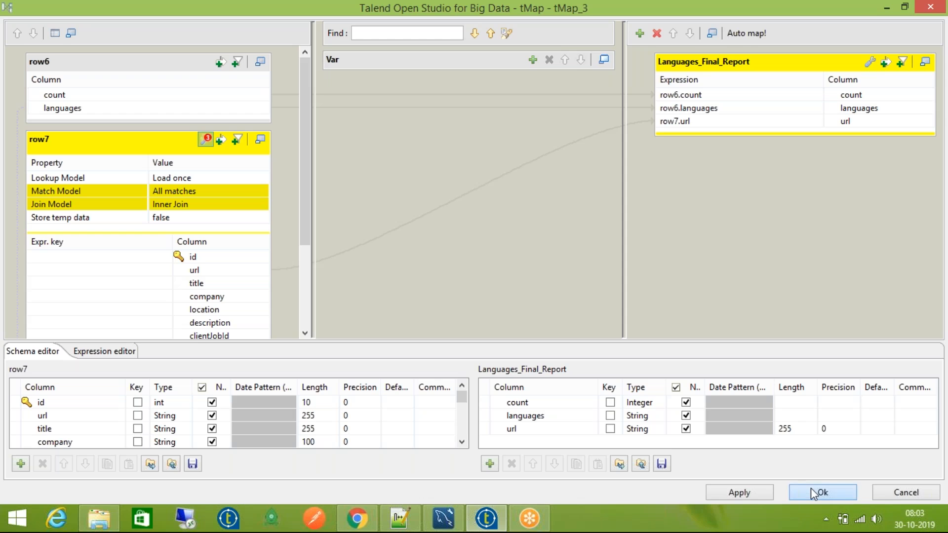
- Set the sheet name of tFileOutputExcel_1 to "Sheet3", save the job and run it
double_click(860, 245)
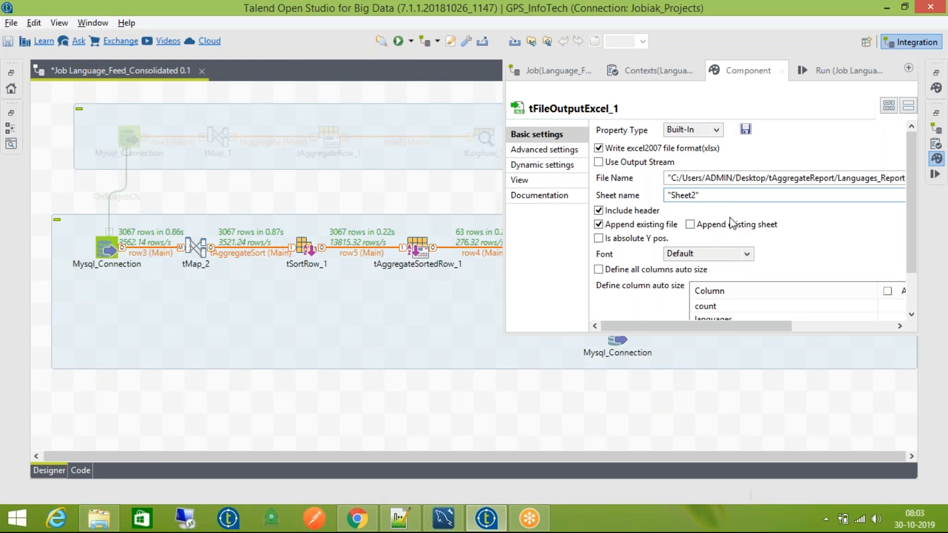
key(BackSpace)
text(3)
key(ctrl+s)
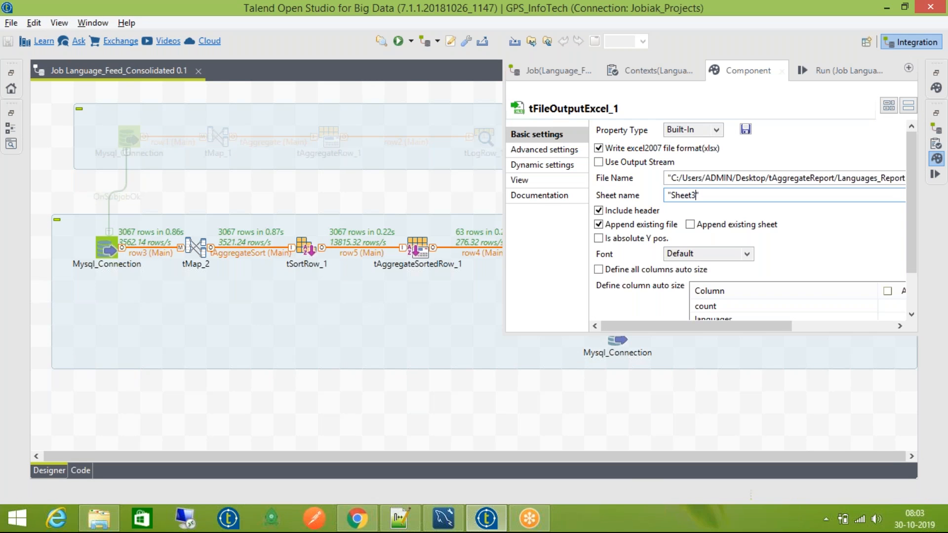
key(F6)
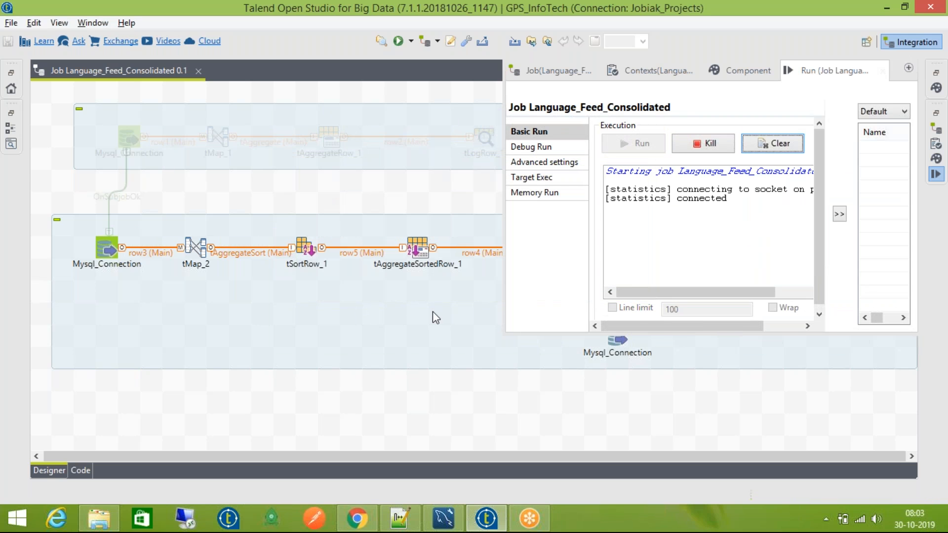
click(433, 311)
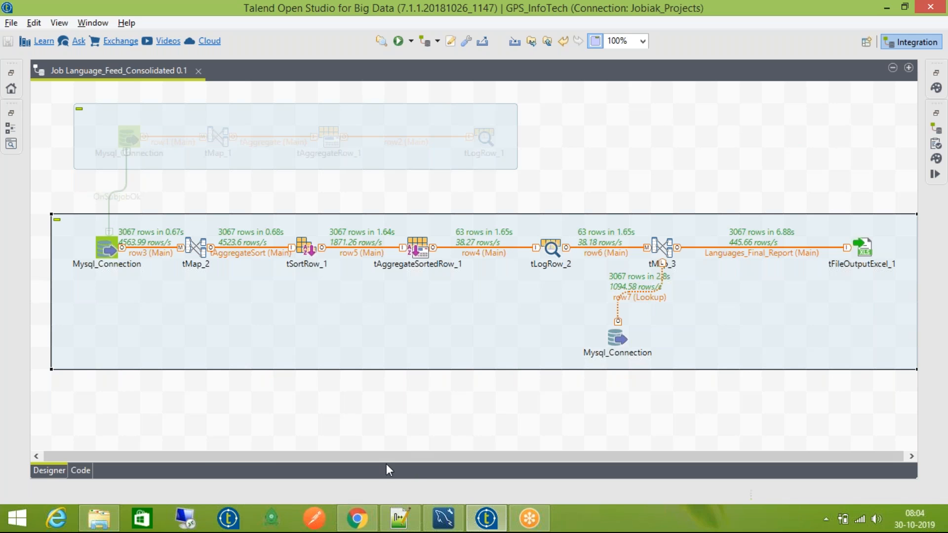
- Open Languages_Report from the tAggregateReport folder in a maximized window and check Sheet3 down to its last row
key(super+d)
click(100, 518)
double_click(433, 97)
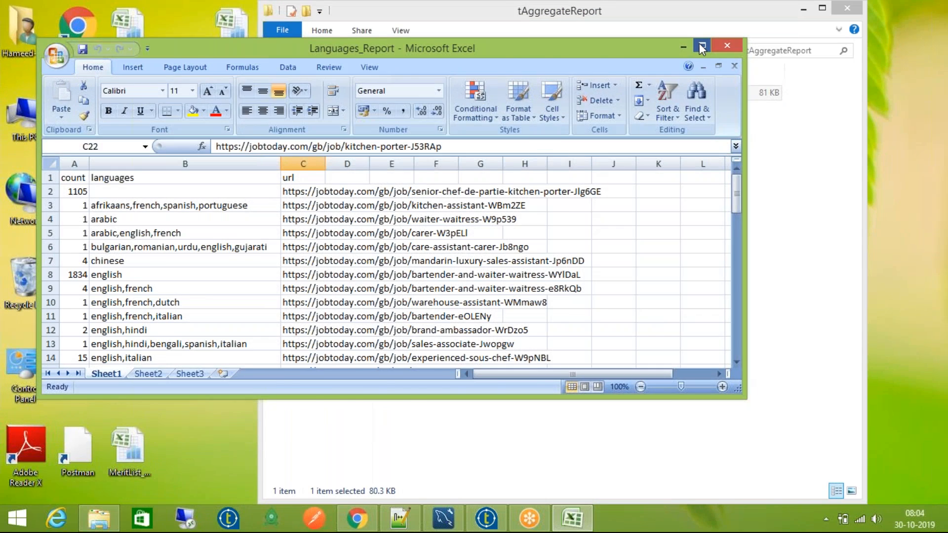
click(699, 43)
click(148, 483)
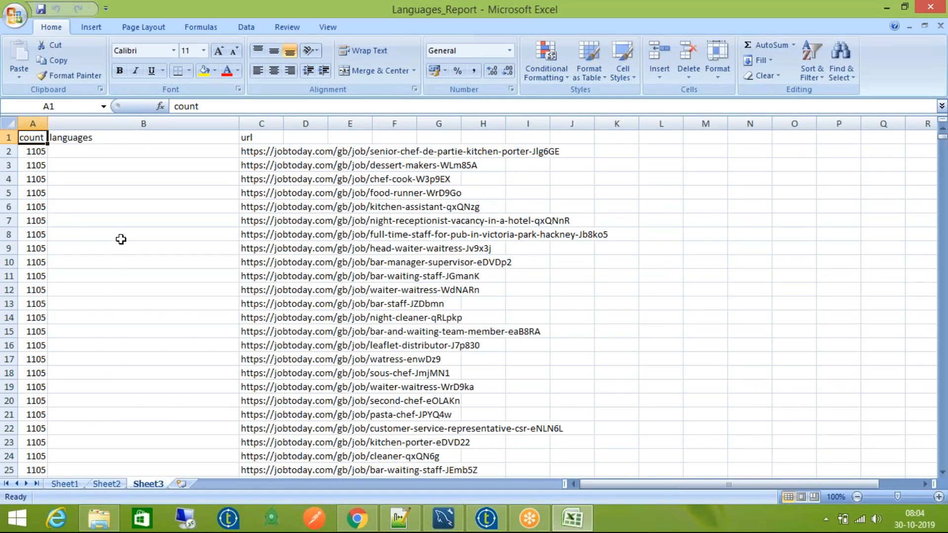
key(ctrl+Down)
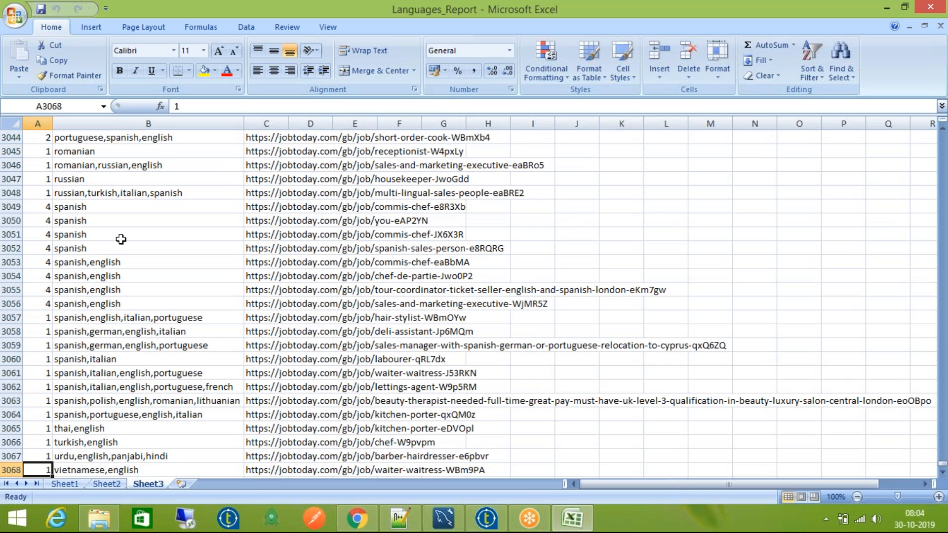
key(ctrl+Up)
- Copy the URL in cell C2 of Sheet3 and search for it on Sheet1
key(Down)
key(Right)
key(Right)
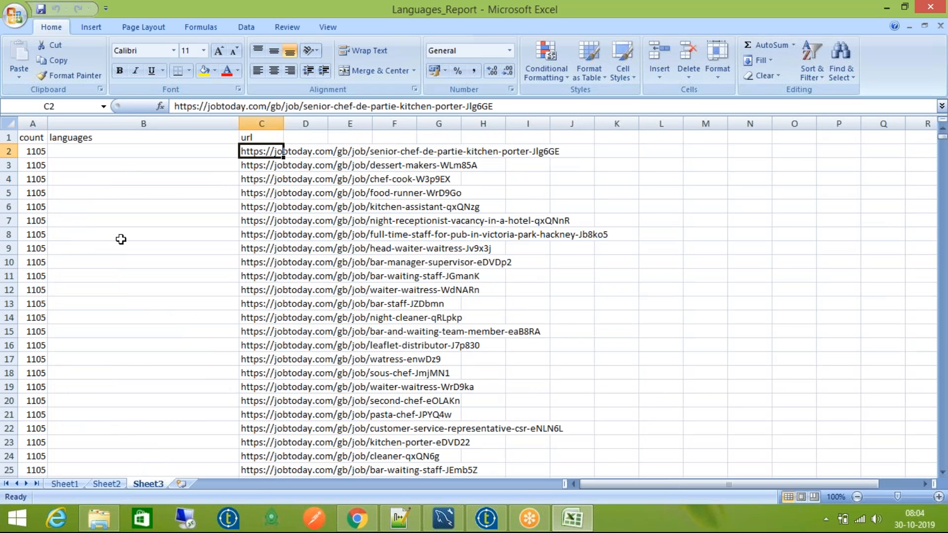
key(ctrl+c)
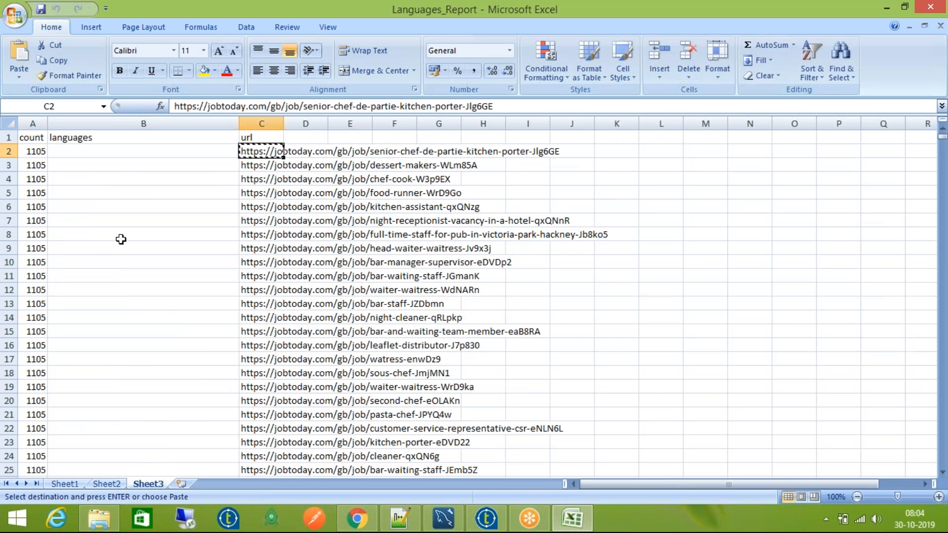
click(72, 485)
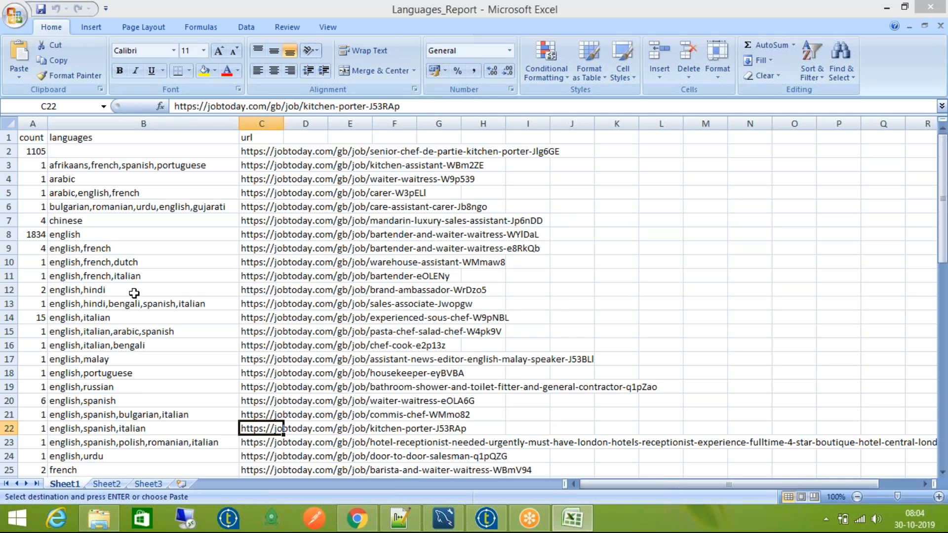
key(ctrl+f)
key(ctrl+v)
key(Return)
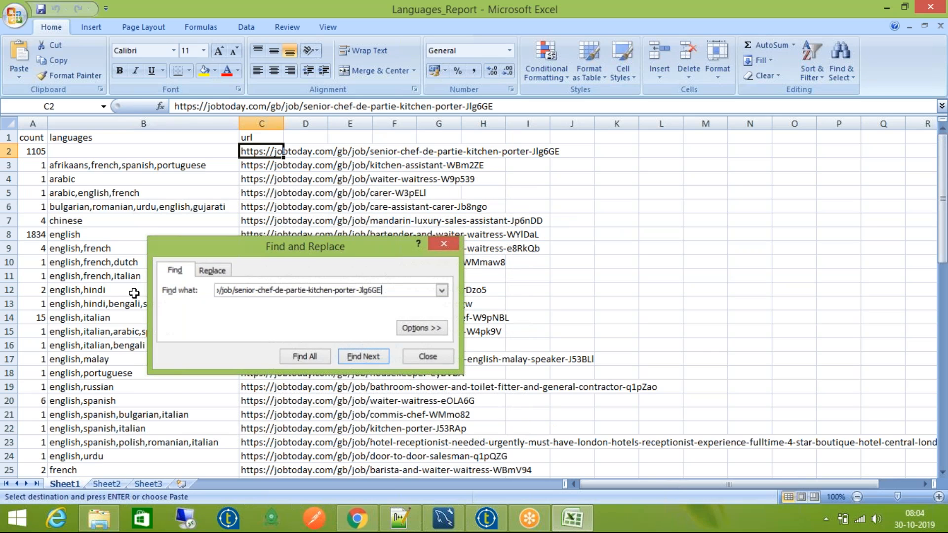
- Copy the URL in cell C1106 of Sheet3, the last row with a blank languages value
key(Escape)
click(115, 488)
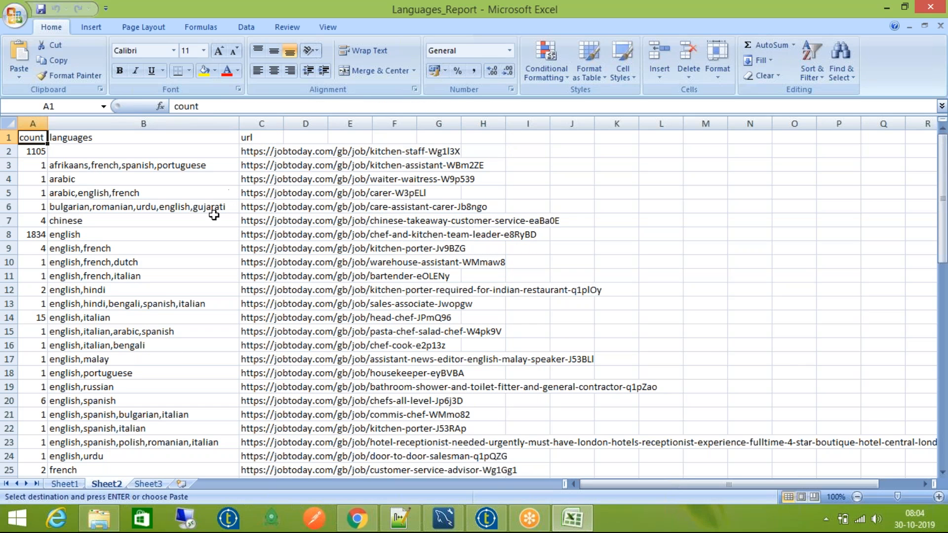
click(149, 483)
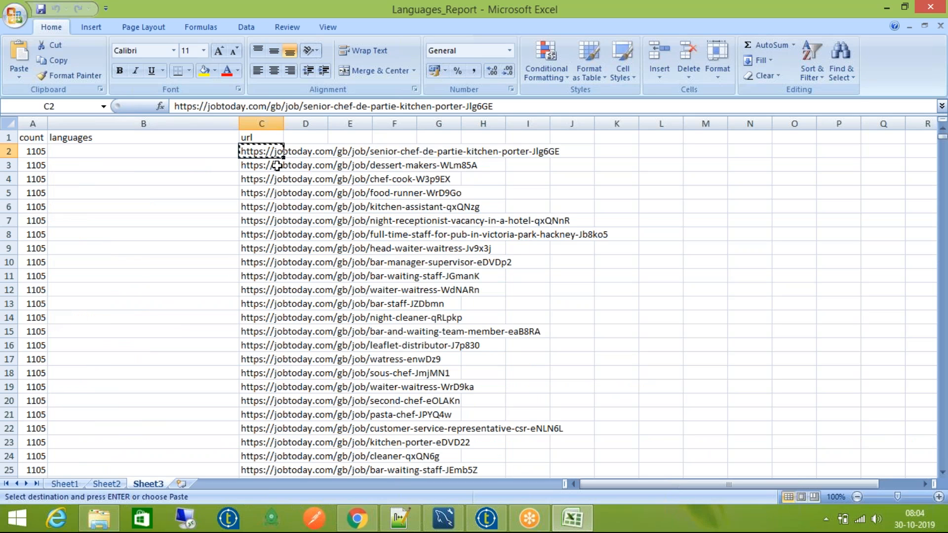
key(Escape)
key(Left)
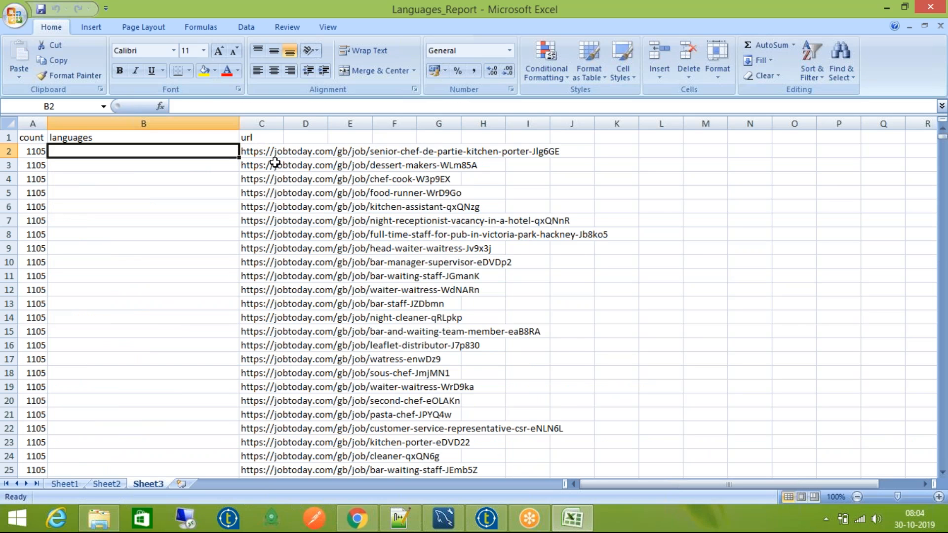
key(ctrl+Down)
key(Up)
key(Right)
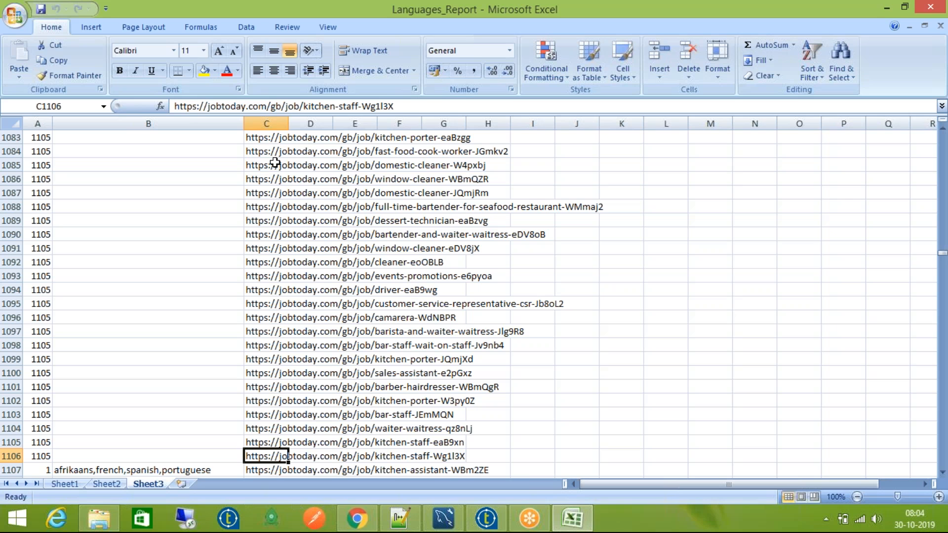
key(ctrl+c)
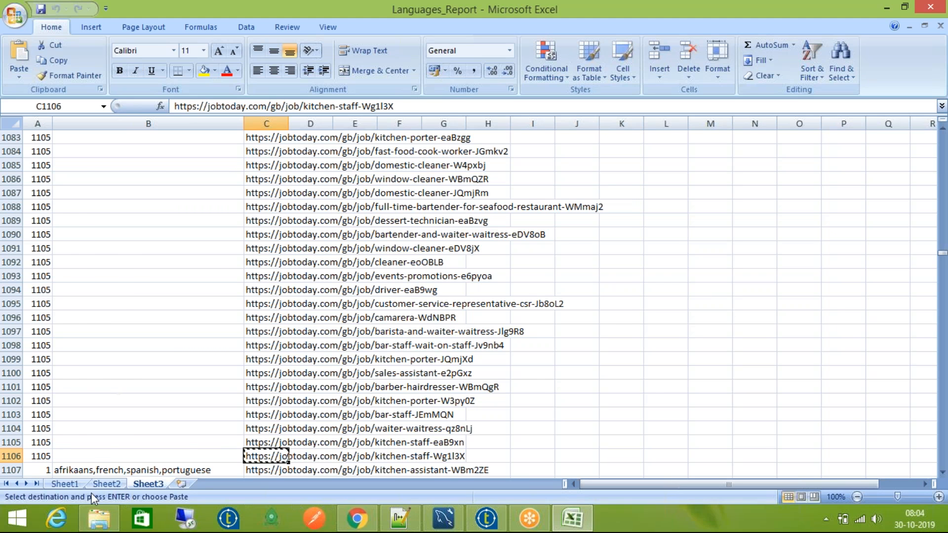
- Search Sheet2 for the copied kitchen-staff-Wg1l3X URL and close the search
click(104, 484)
click(175, 143)
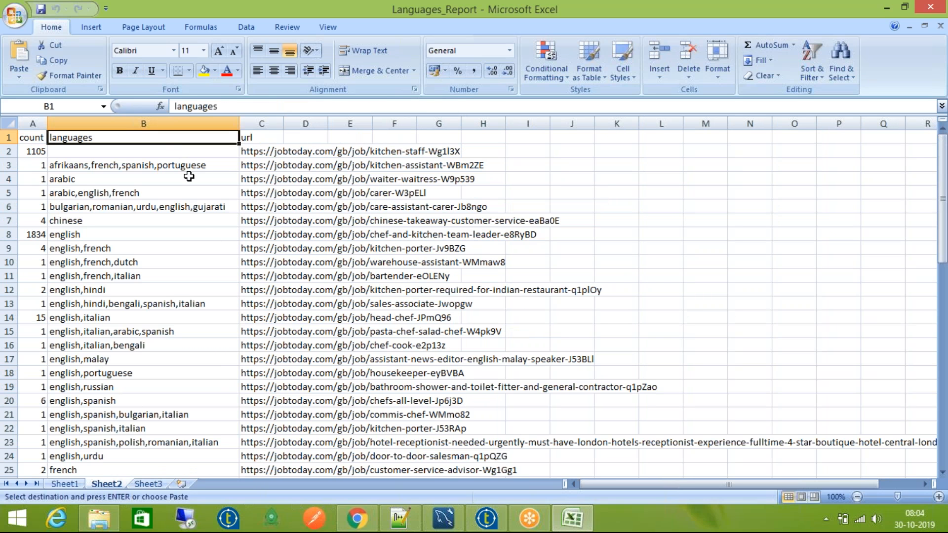
key(ctrl+f)
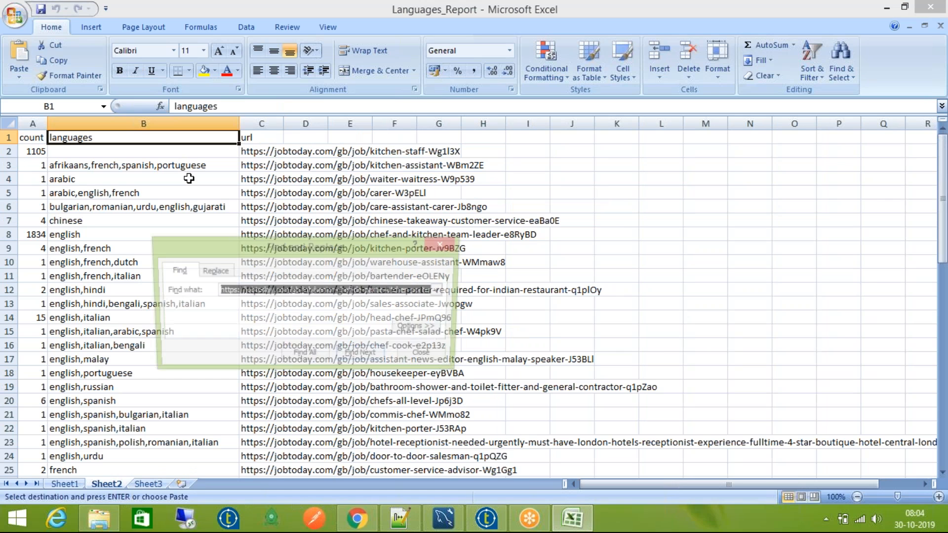
key(ctrl+v)
key(Return)
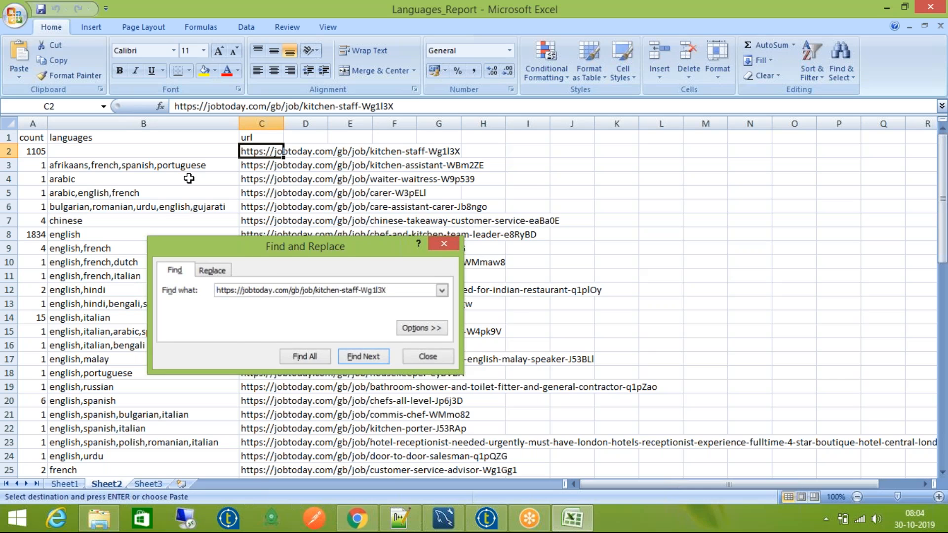
key(Escape)
- Switch to Talend Open Studio and view the component settings of tAggregateRow_1 and tAggregateSortedRow_1
click(475, 518)
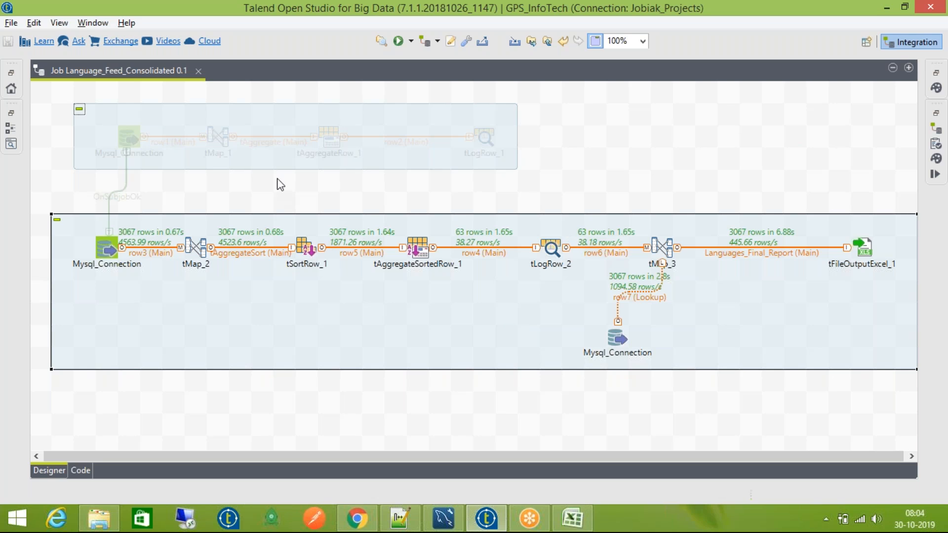
double_click(327, 132)
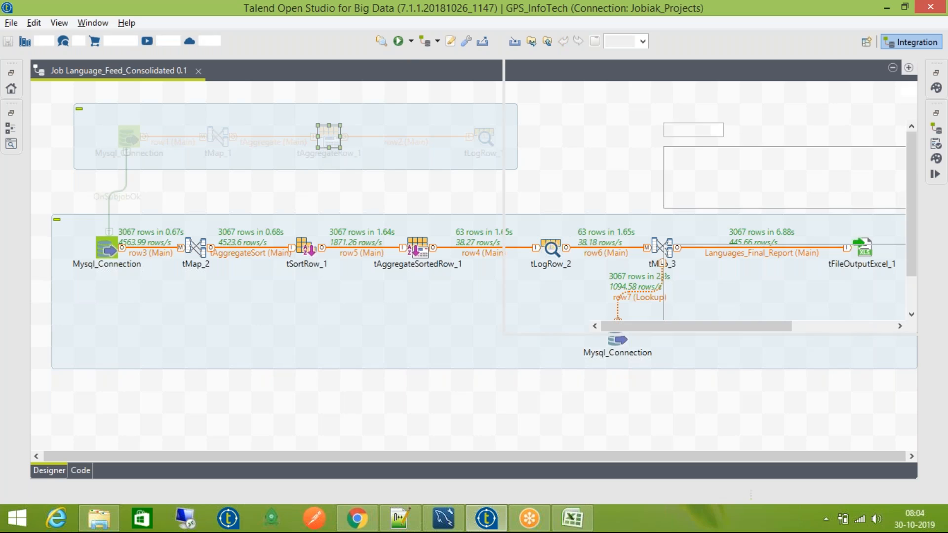
click(417, 249)
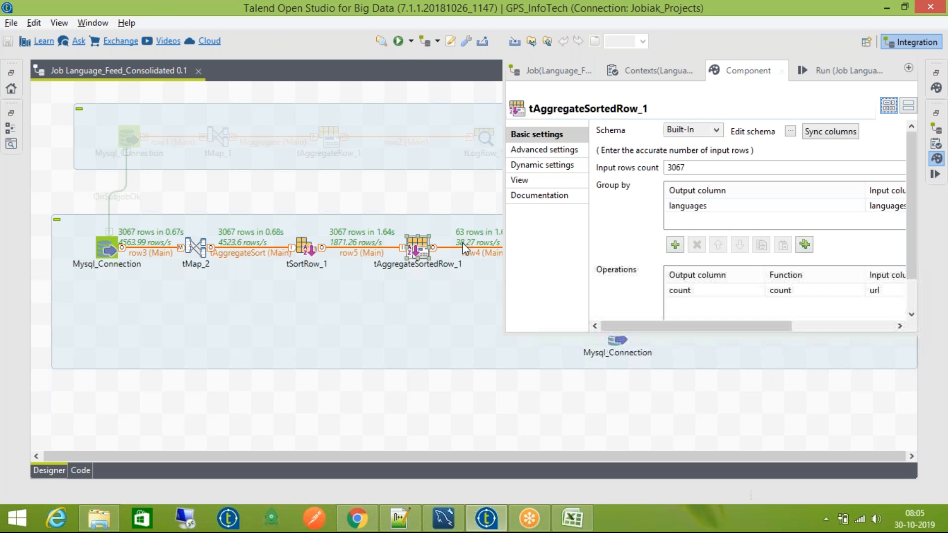
click(474, 300)
- Set the match model of the row7 lookup in tMap_3 to Unique match and save the job
double_click(661, 248)
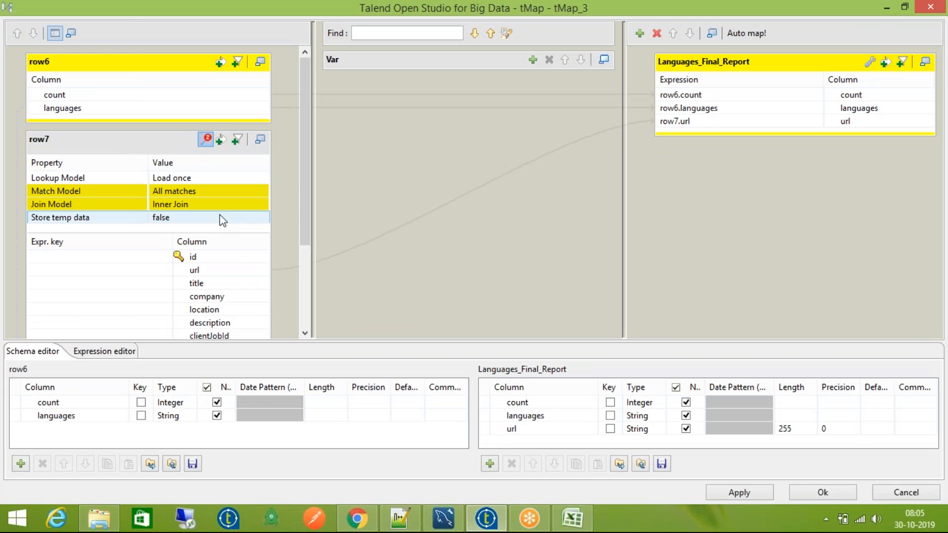
click(220, 177)
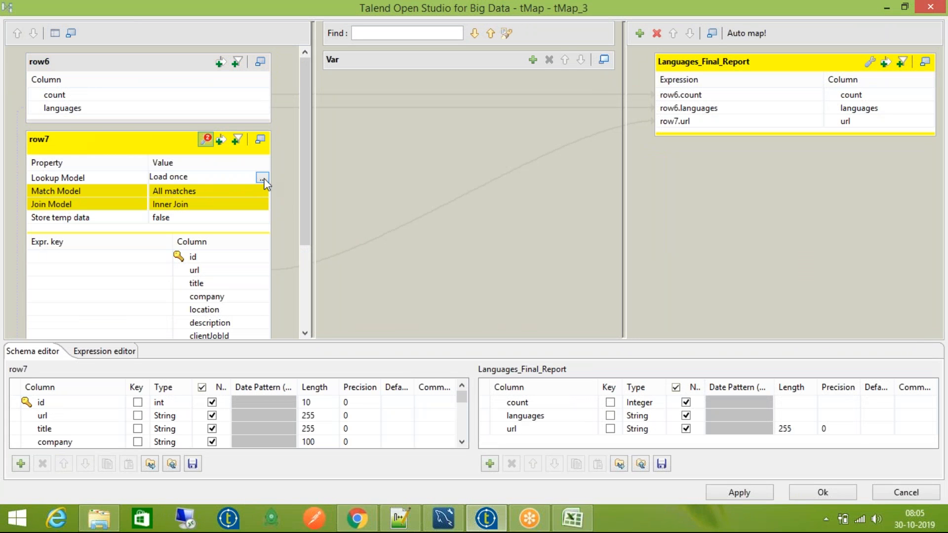
click(85, 180)
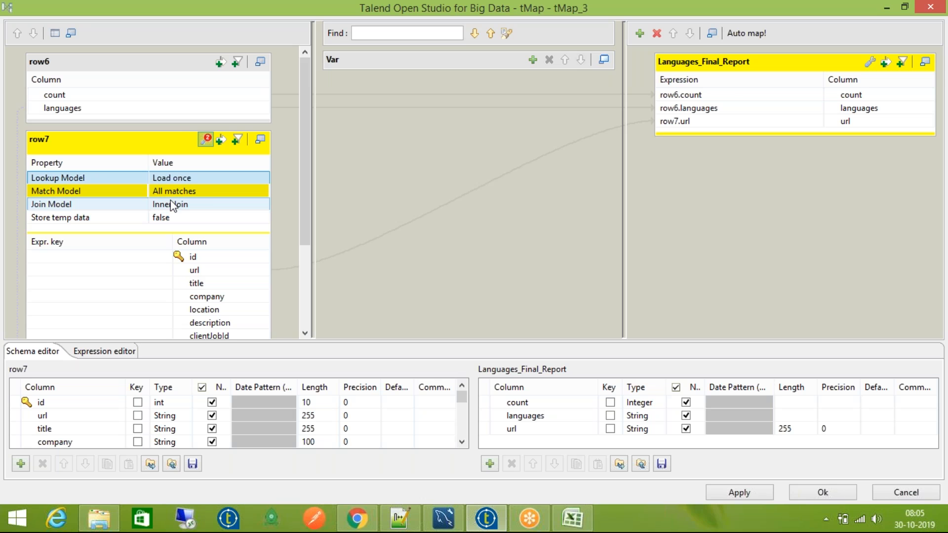
click(232, 191)
click(263, 191)
click(468, 173)
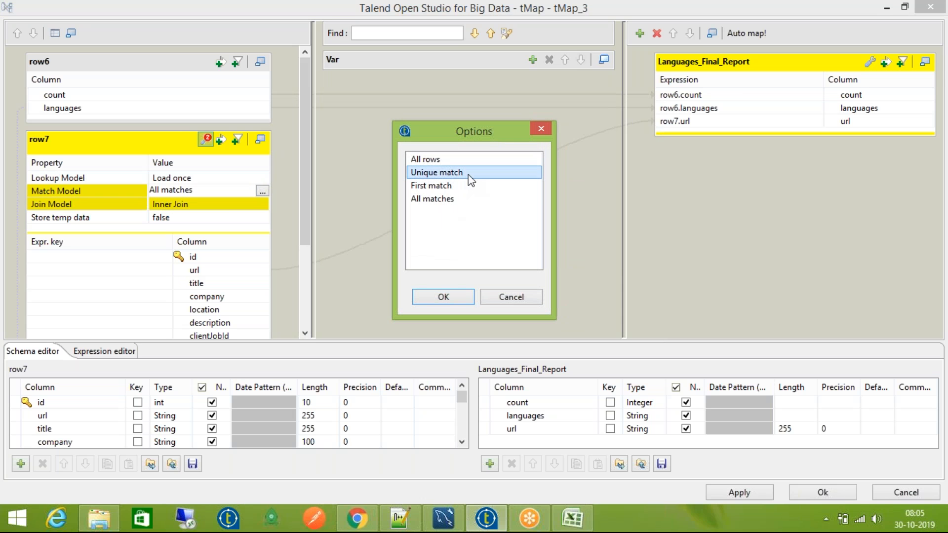
click(451, 293)
click(810, 491)
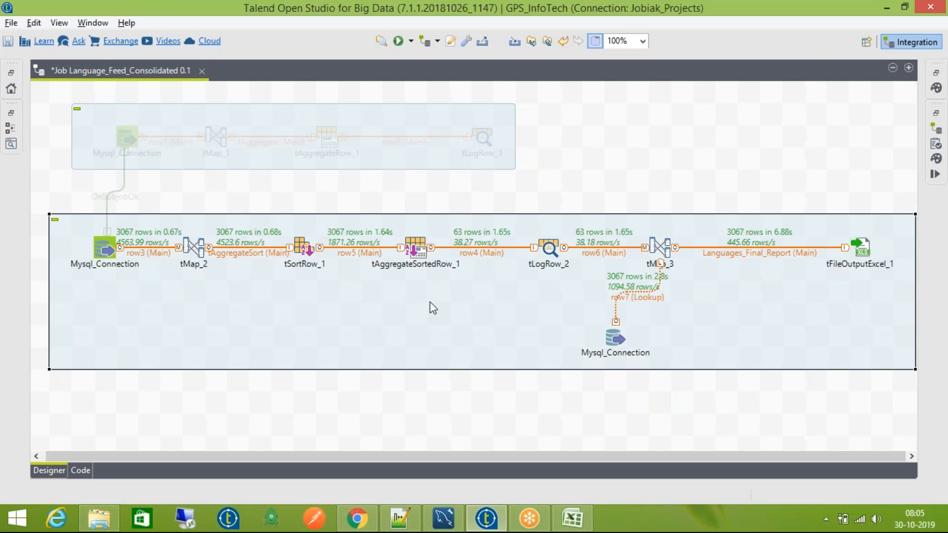
key(ctrl+s)
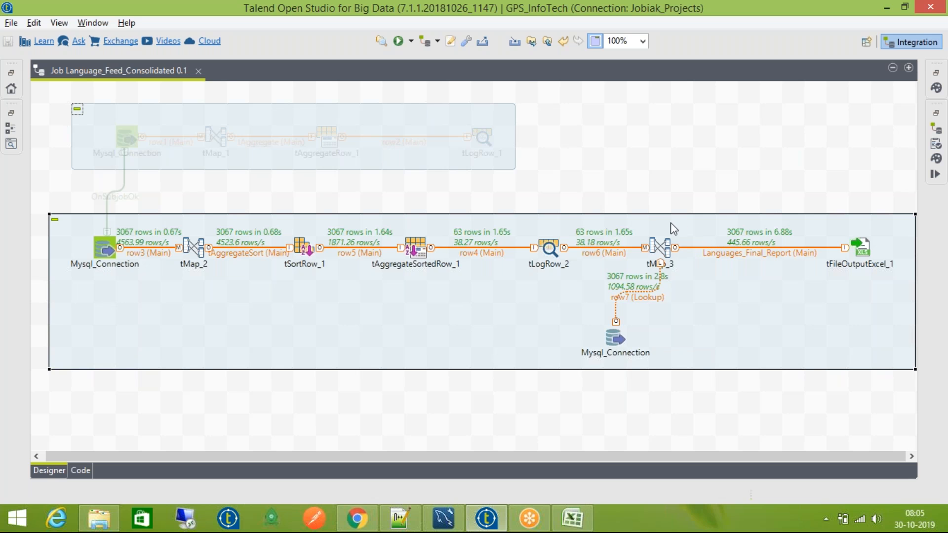
- Reopen tMap_3 and review the row7 lookup properties and the Languages_Final_Report output mapping
double_click(664, 249)
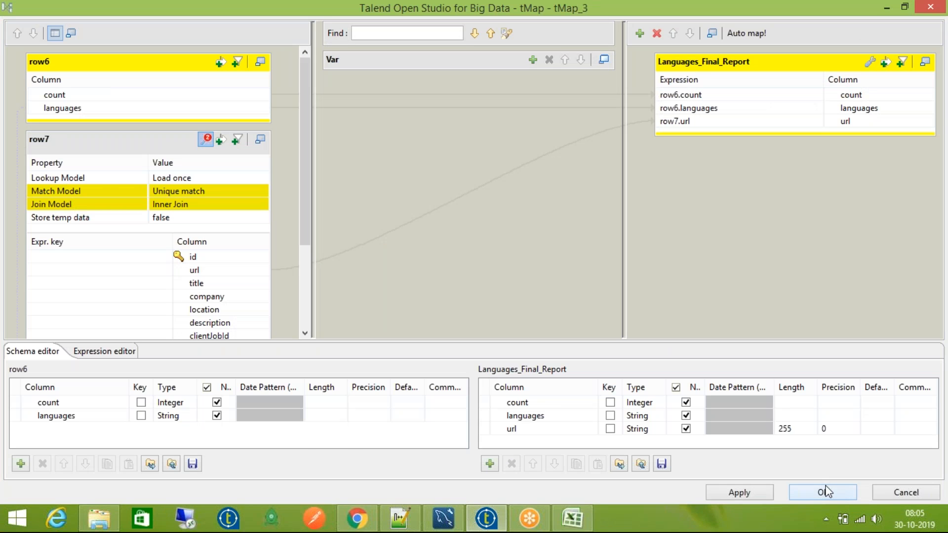
click(825, 492)
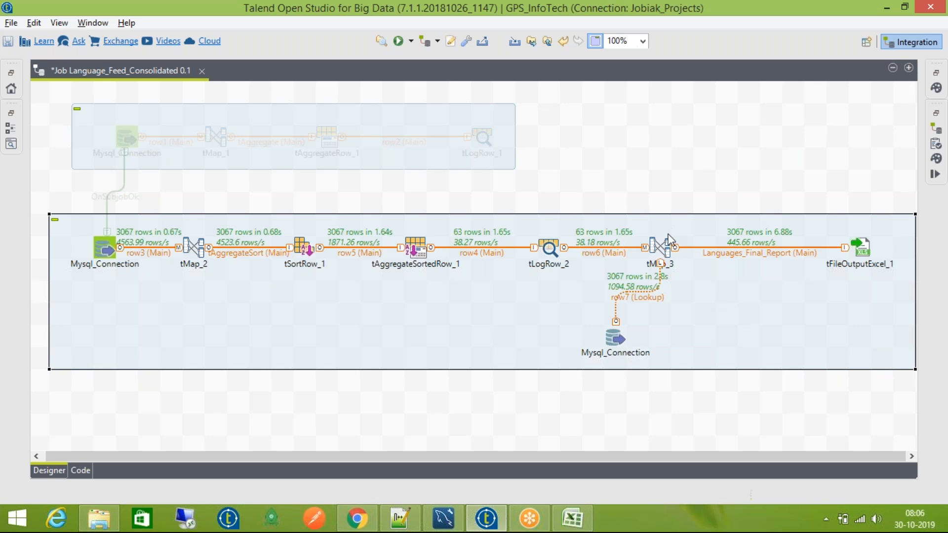
click(668, 249)
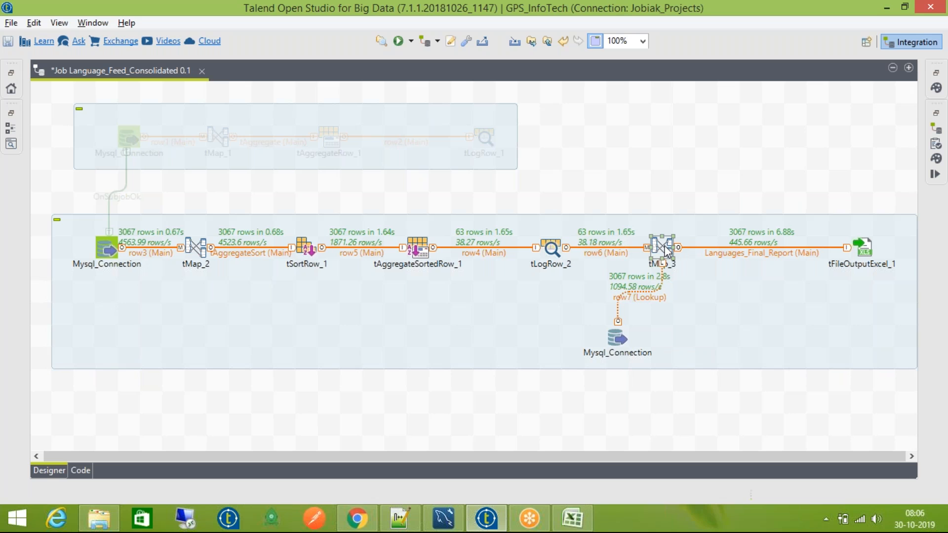
double_click(668, 251)
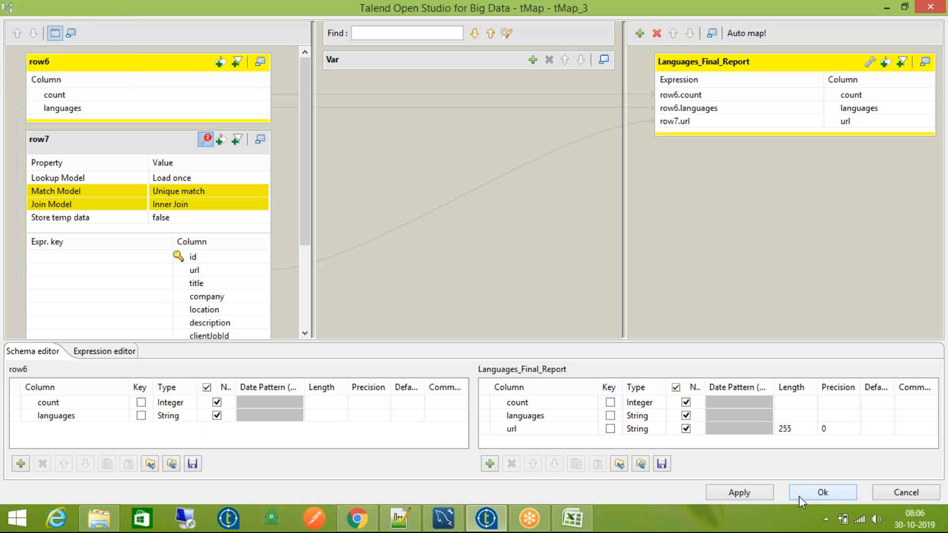
click(799, 496)
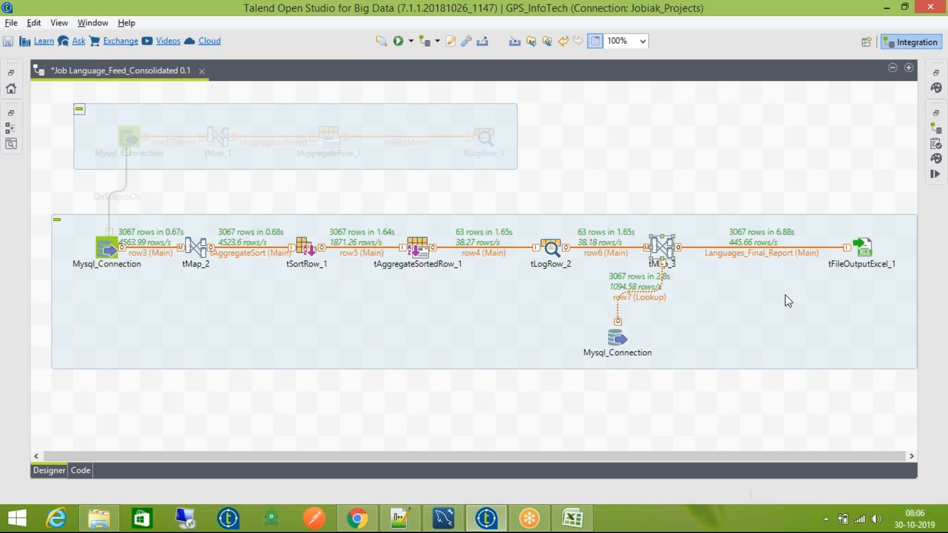